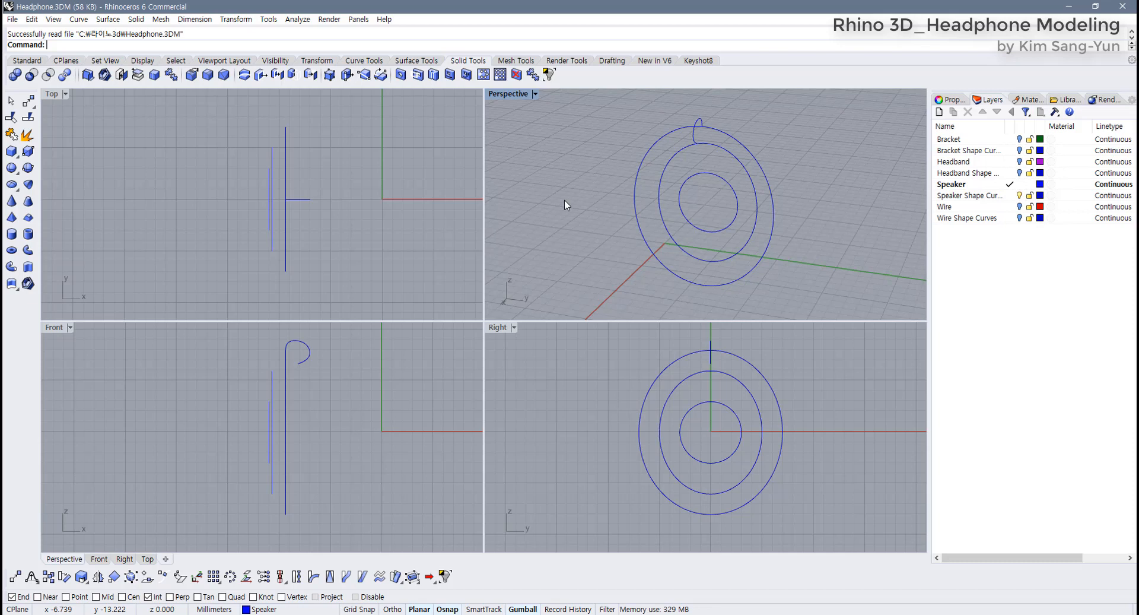
Preview the bracket, headband and wire shape curves by showing and hiding each of their layers again
mouse_move(607, 209)
right_mouse_down()
mouse_move(590, 211)
mouse_move(600, 216)
right_mouse_up()
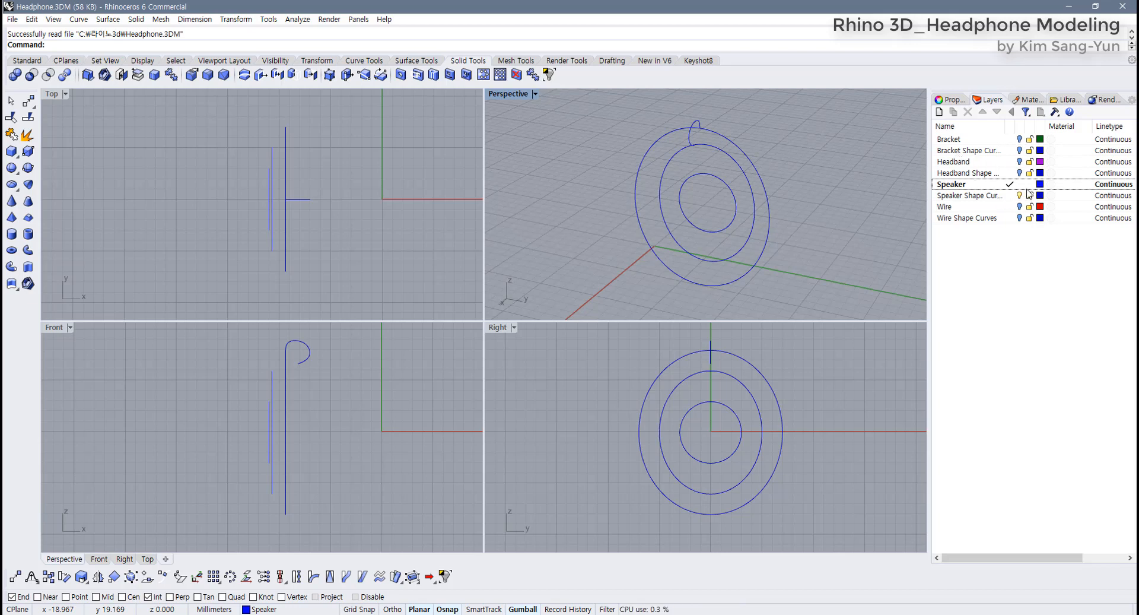
left_click(1020, 151)
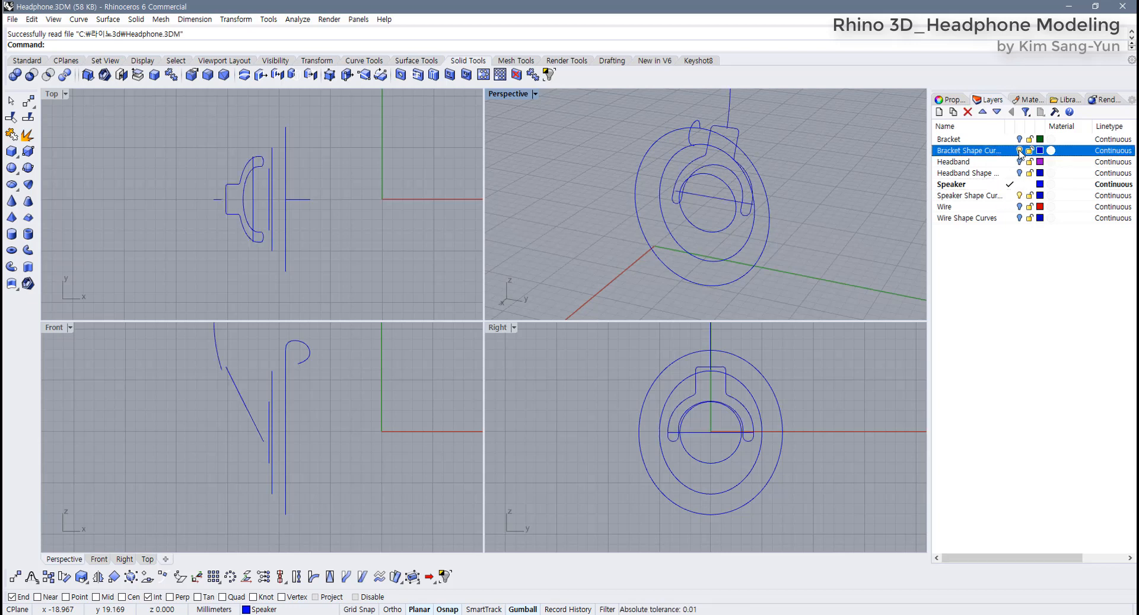
left_click(1020, 152)
left_click(1020, 173)
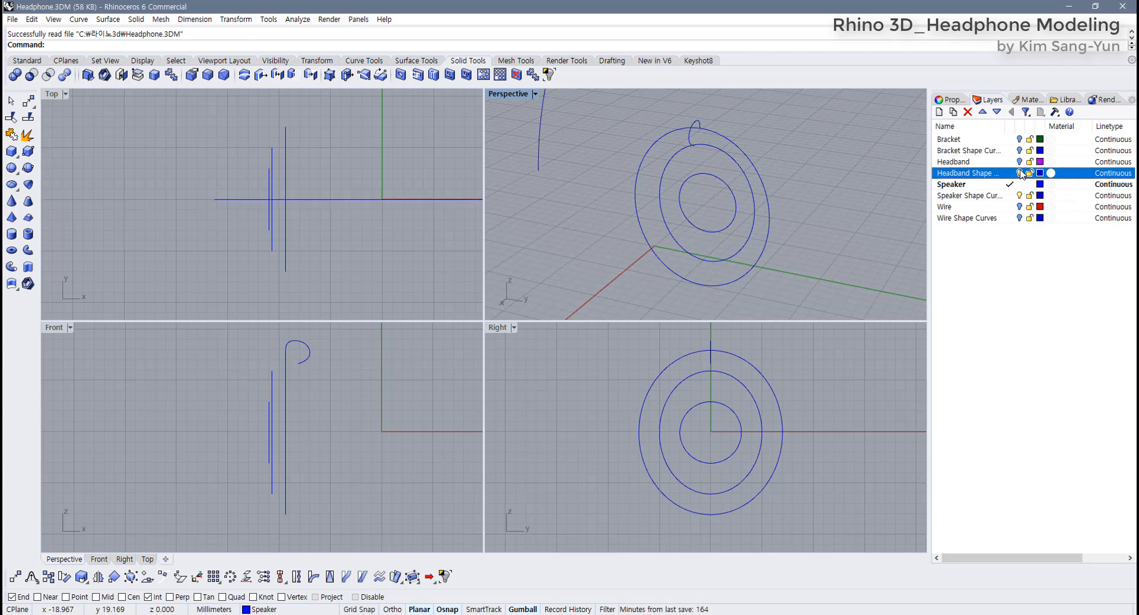
scroll(821, 193, "down", 3)
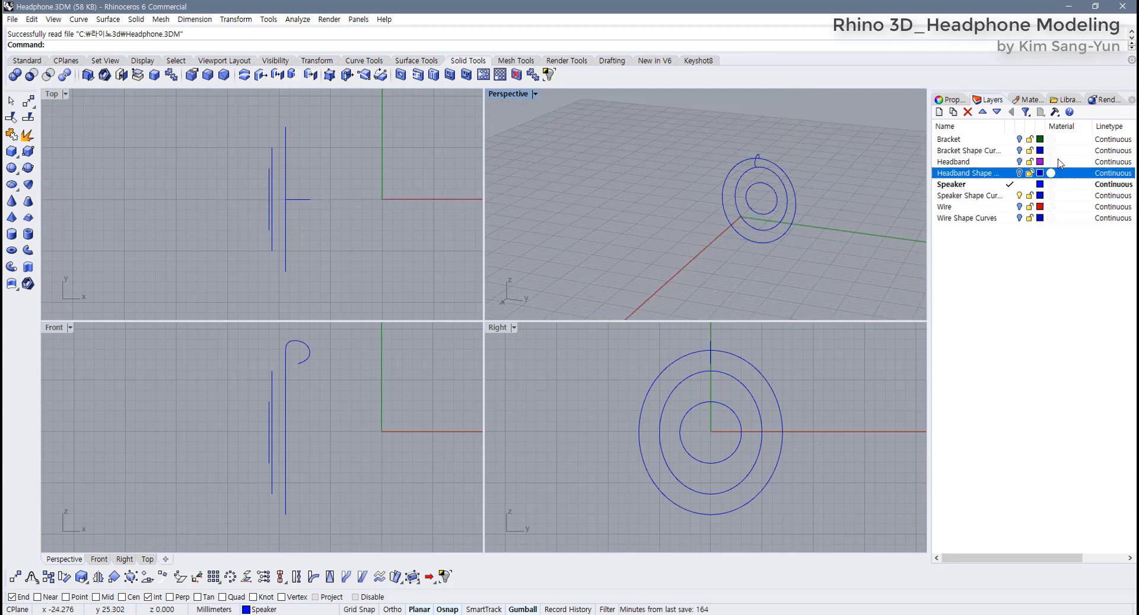
left_click(1020, 152)
left_click(1020, 151)
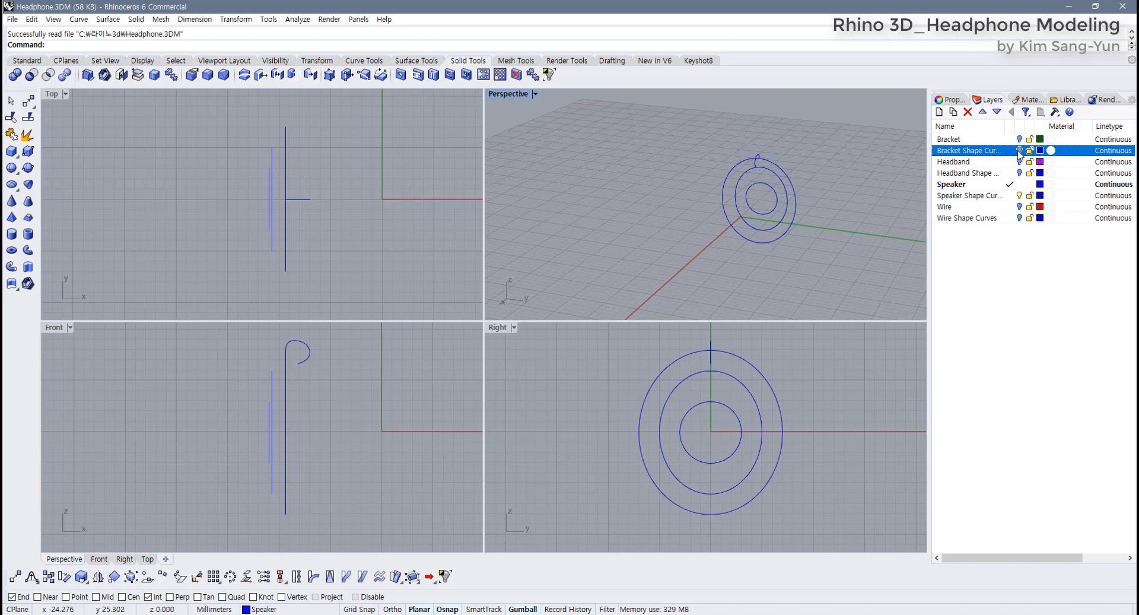
left_click(1020, 218)
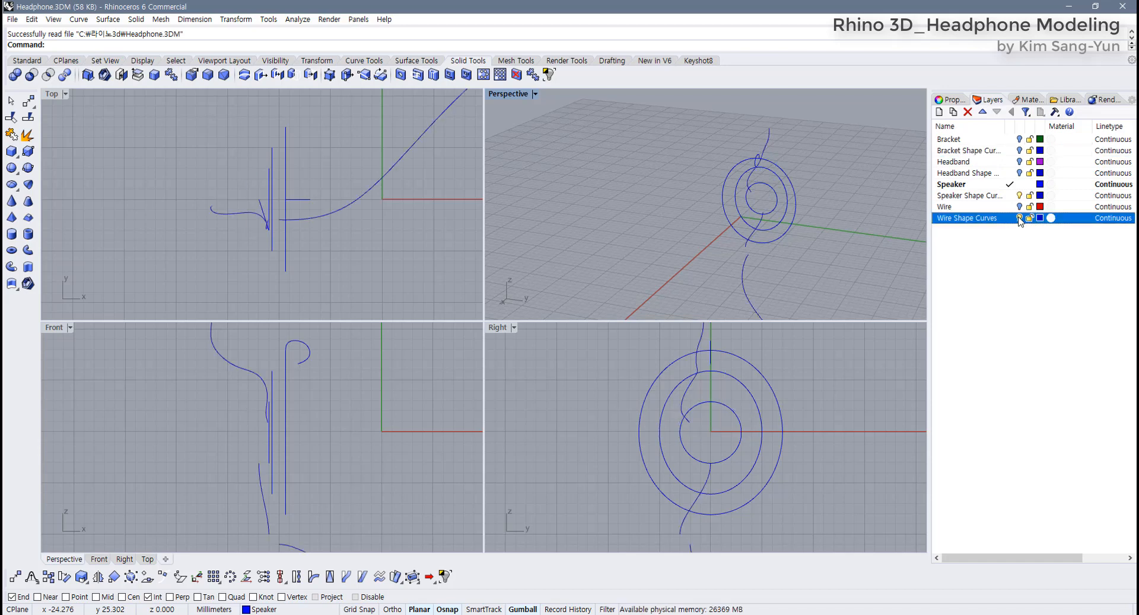
left_click(1021, 219)
mouse_move(840, 247)
right_mouse_down()
mouse_move(781, 245)
mouse_move(823, 246)
right_mouse_up()
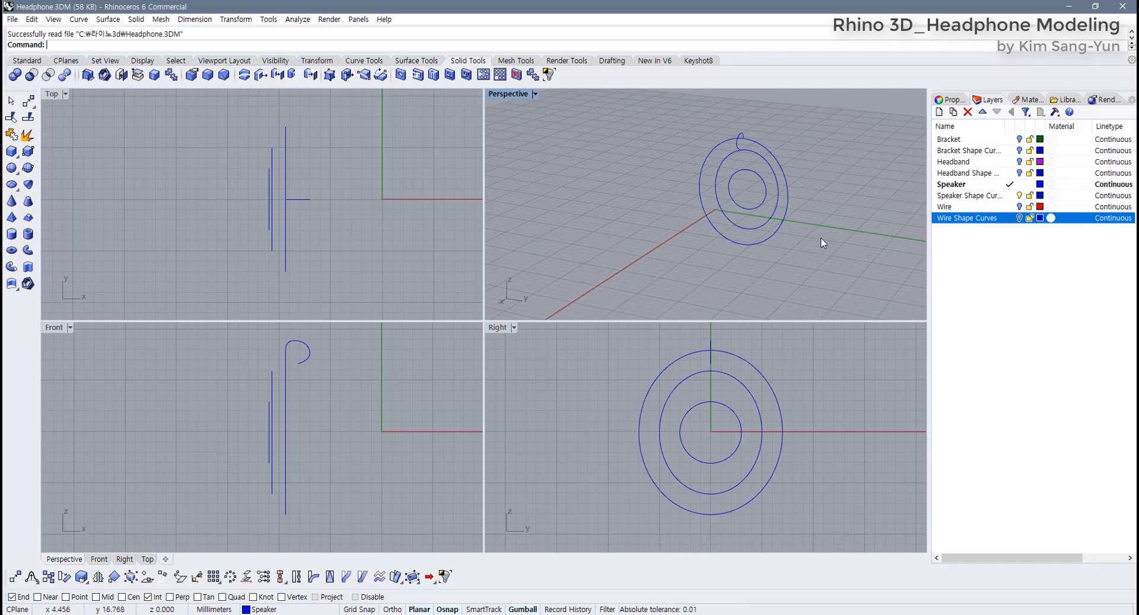
Examine the speaker's three closed outlines and its hook-shaped profile curve from several angles
left_click(970, 186)
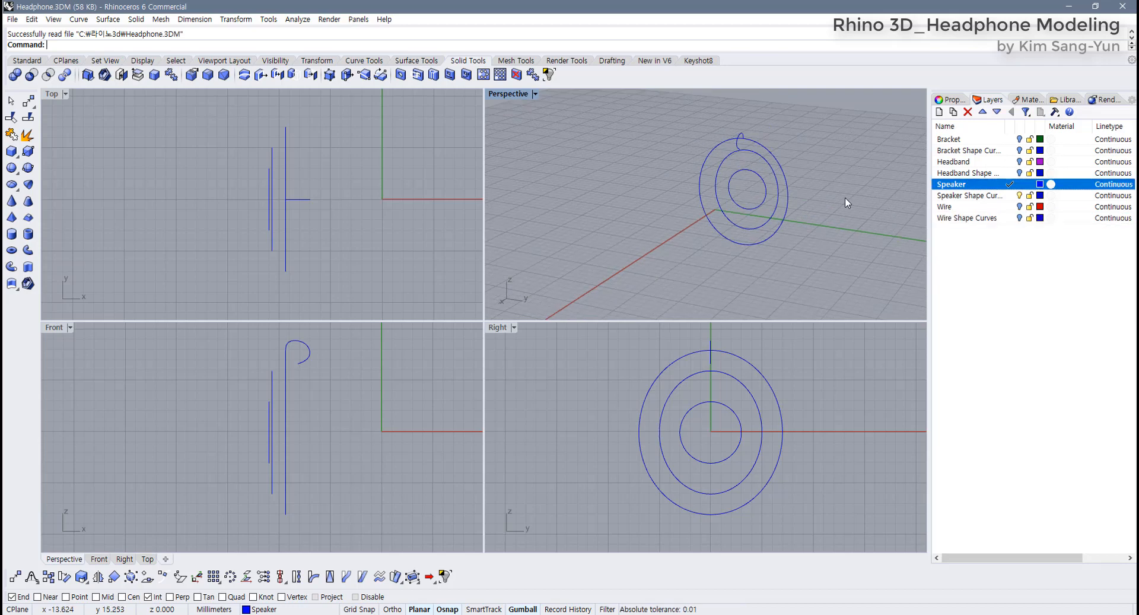
right_click_drag(846, 200, 755, 195)
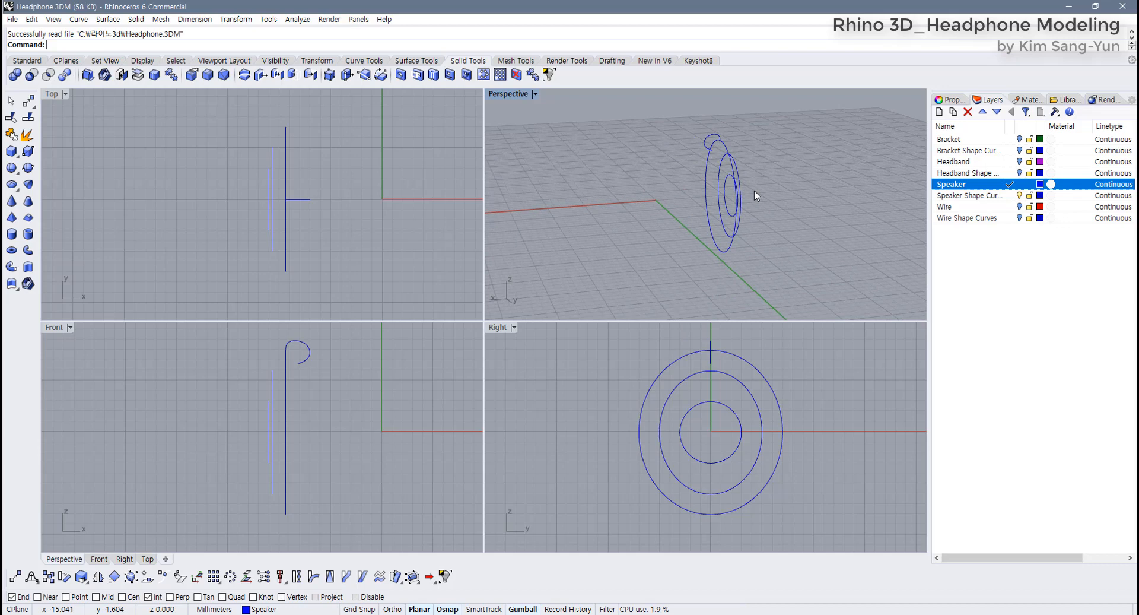
right_click_drag(679, 242, 756, 216)
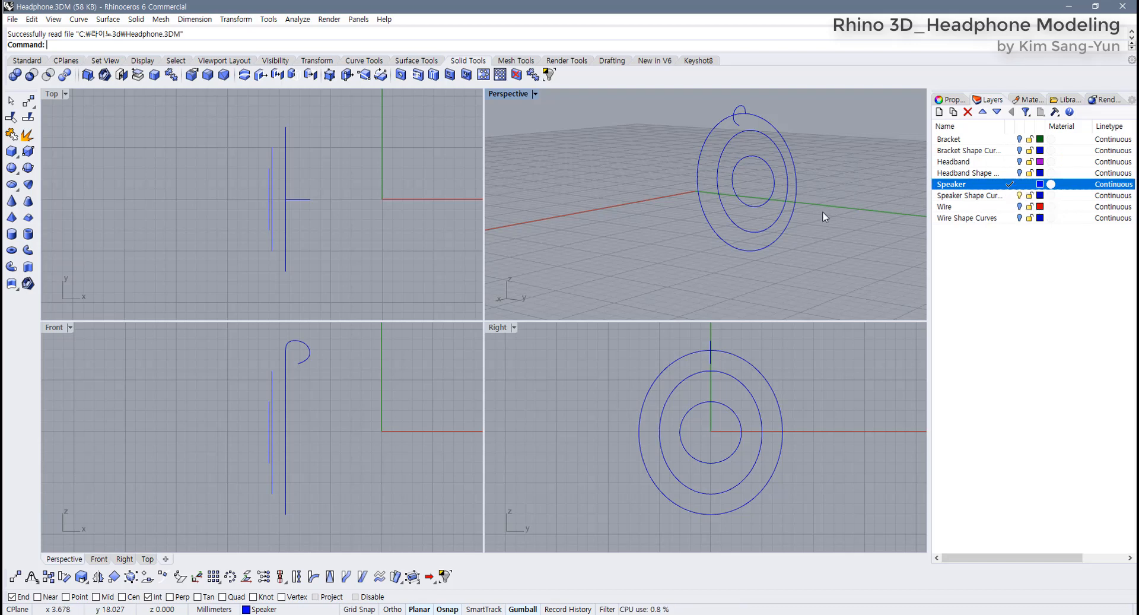
scroll(764, 223, "up", 1)
left_click(754, 233)
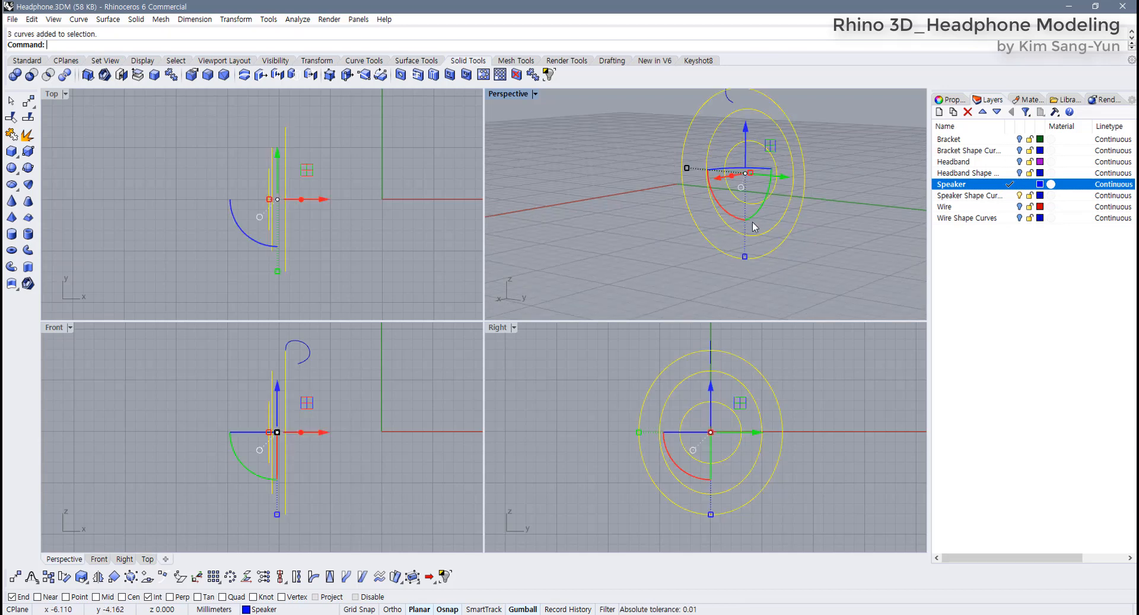
right_click_drag(753, 224, 744, 249)
left_click(686, 262)
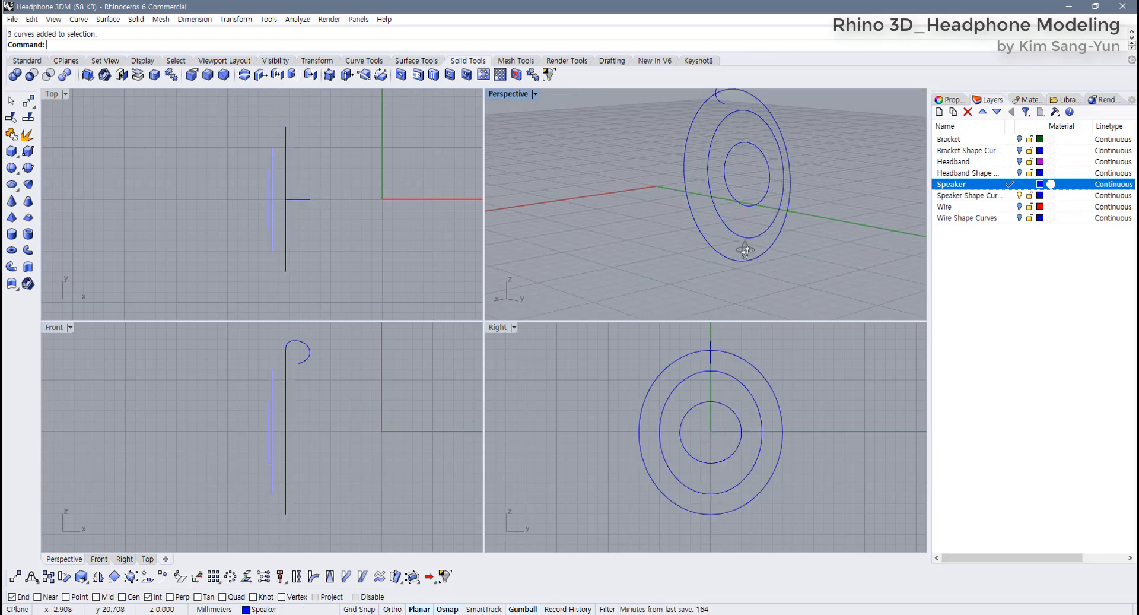
Loft the speaker's three closed outline curves on the Speaker layer, using Normal style without simplifying the cross sections
left_click_drag(841, 255, 736, 184)
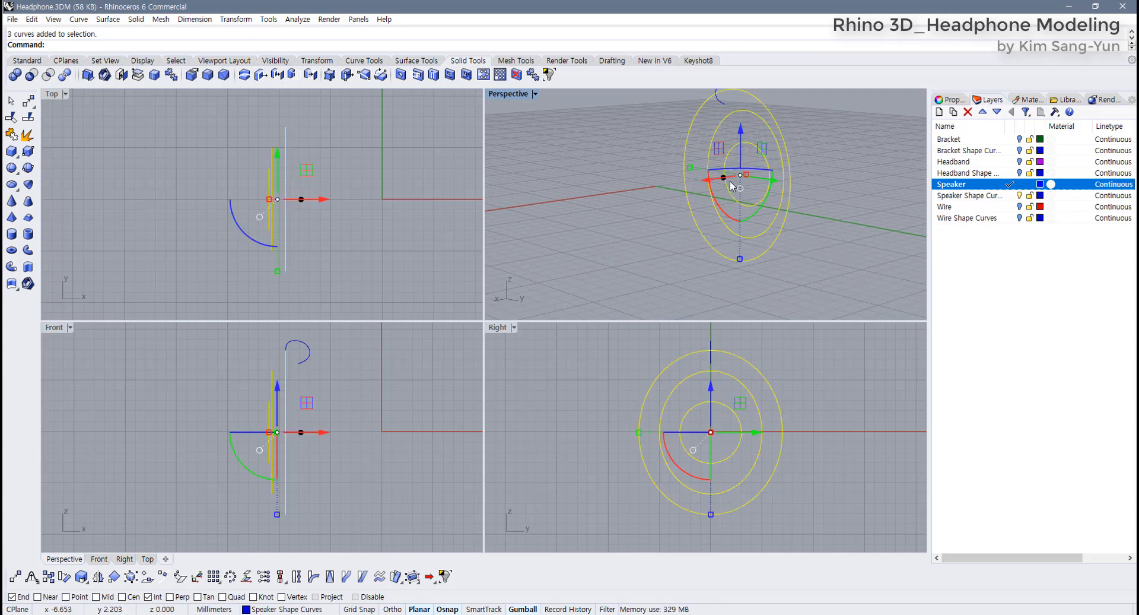
left_click_drag(856, 226, 727, 172)
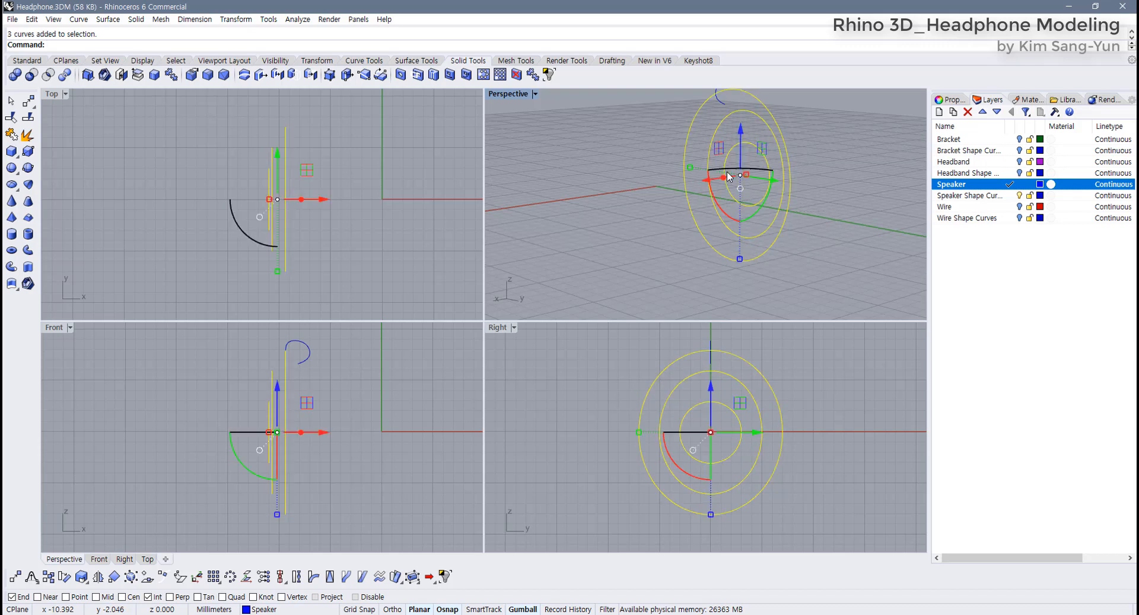
scroll(724, 185, "down", 2)
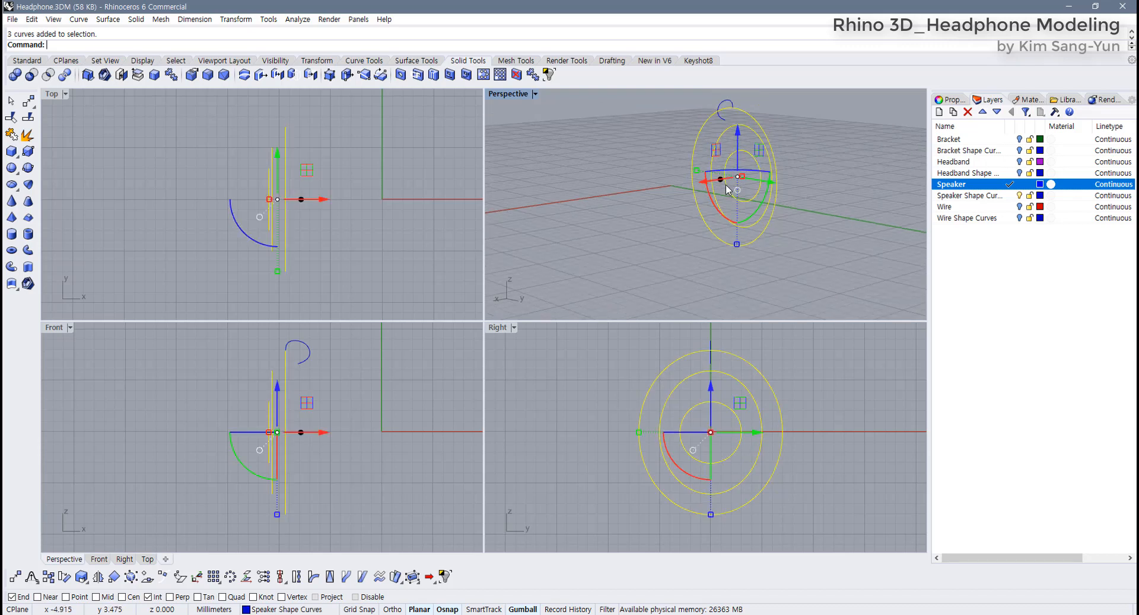
left_click(418, 61)
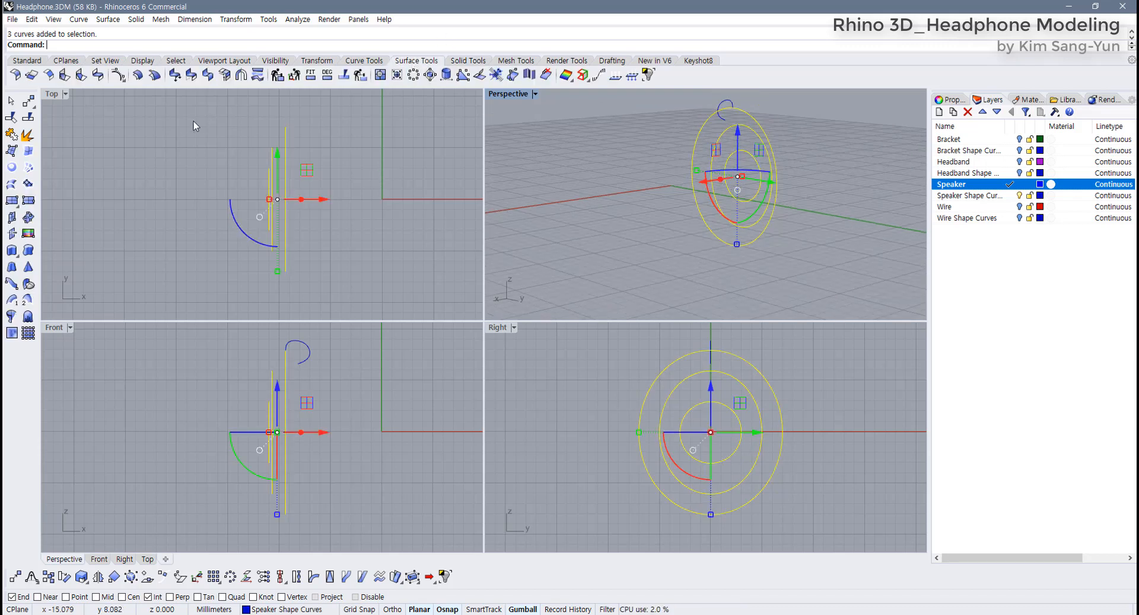
left_click(14, 186)
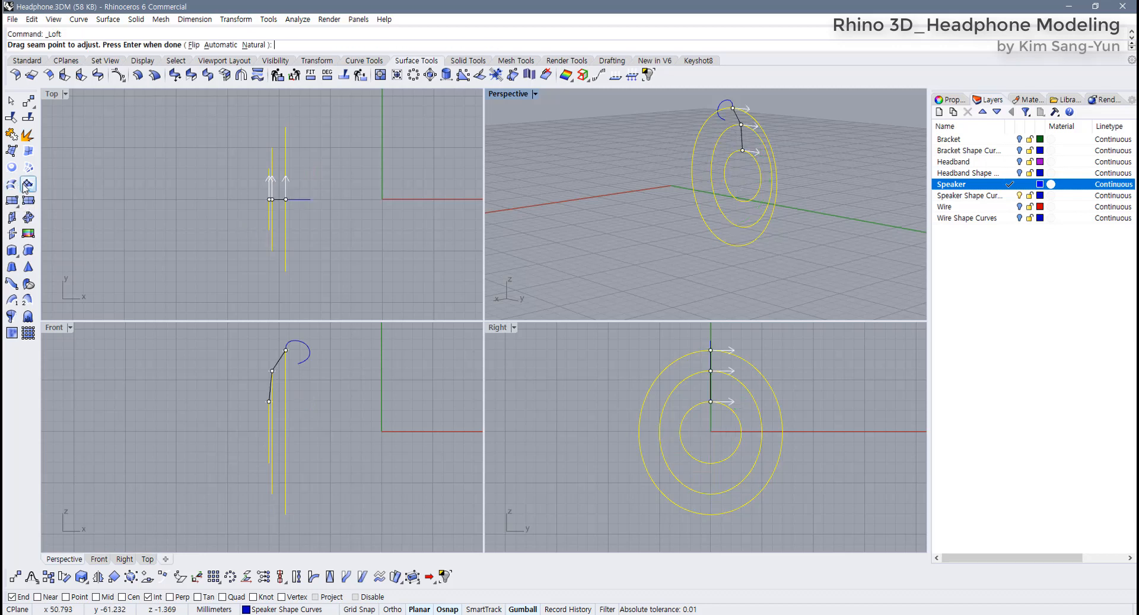
key("Return")
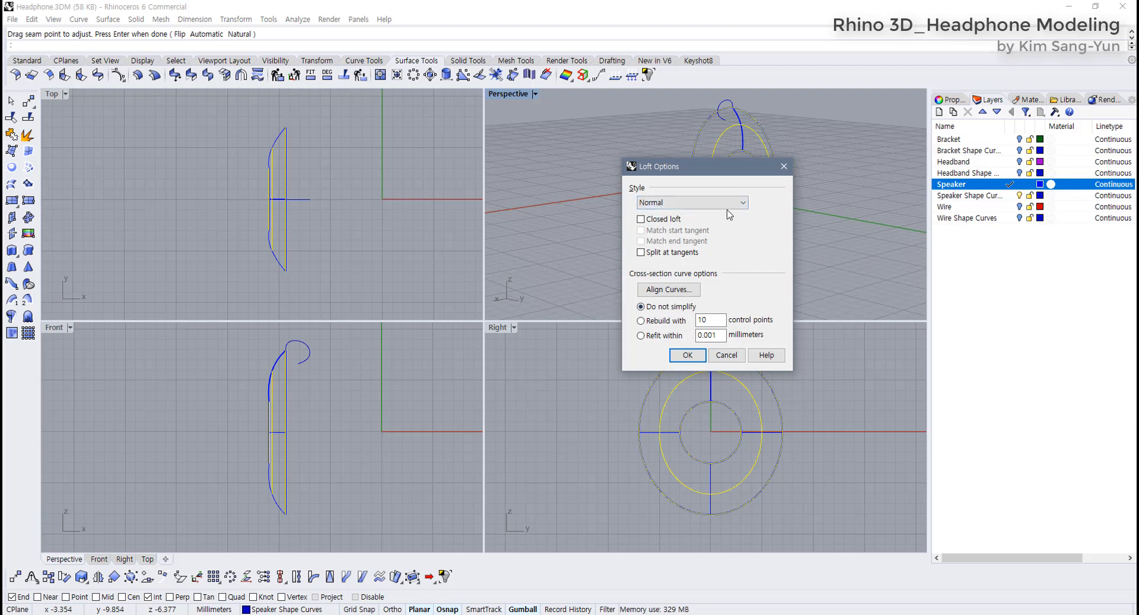
left_click(687, 355)
key("Escape")
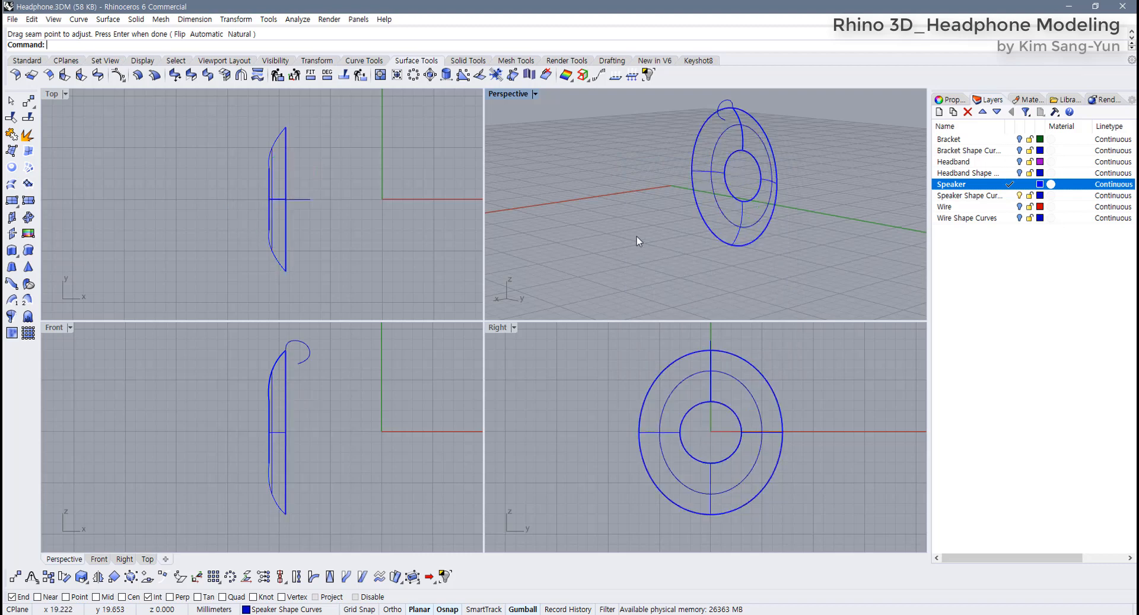
Set the Perspective viewport to shaded display and maximize it
left_click(534, 94)
left_click(518, 137)
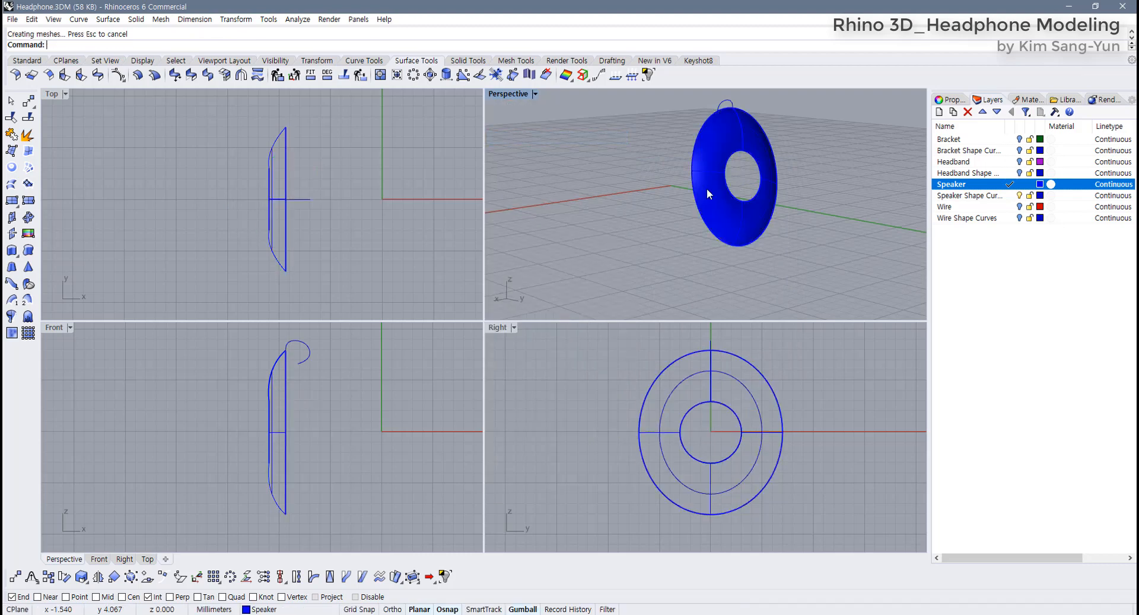
right_click_drag(707, 188, 810, 205)
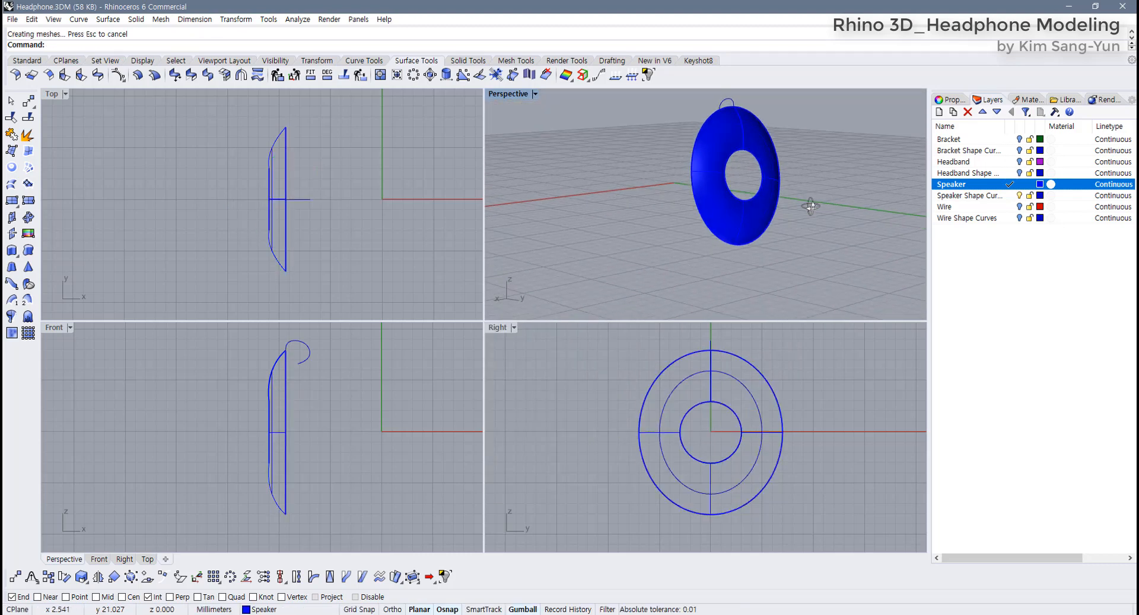
double_click(520, 97)
Examine the hook-shaped profile curve at the top of the lofted speaker surface from several angles
right_click_drag(492, 219, 505, 169)
left_click(517, 156)
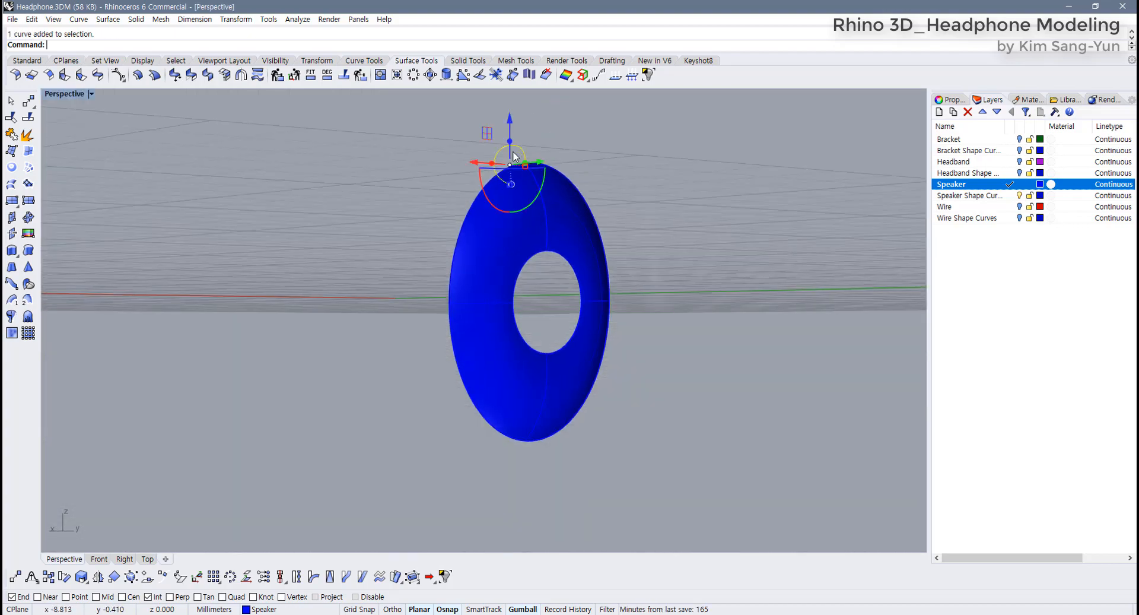
right_click_drag(537, 237, 610, 318)
key("Escape")
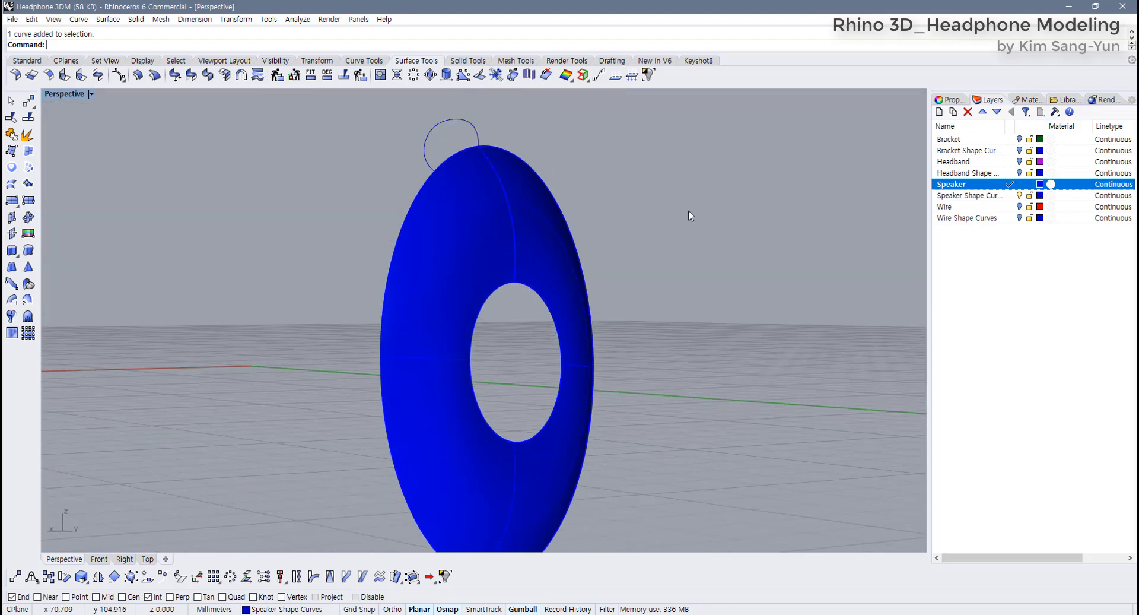
right_click_drag(686, 213, 574, 238)
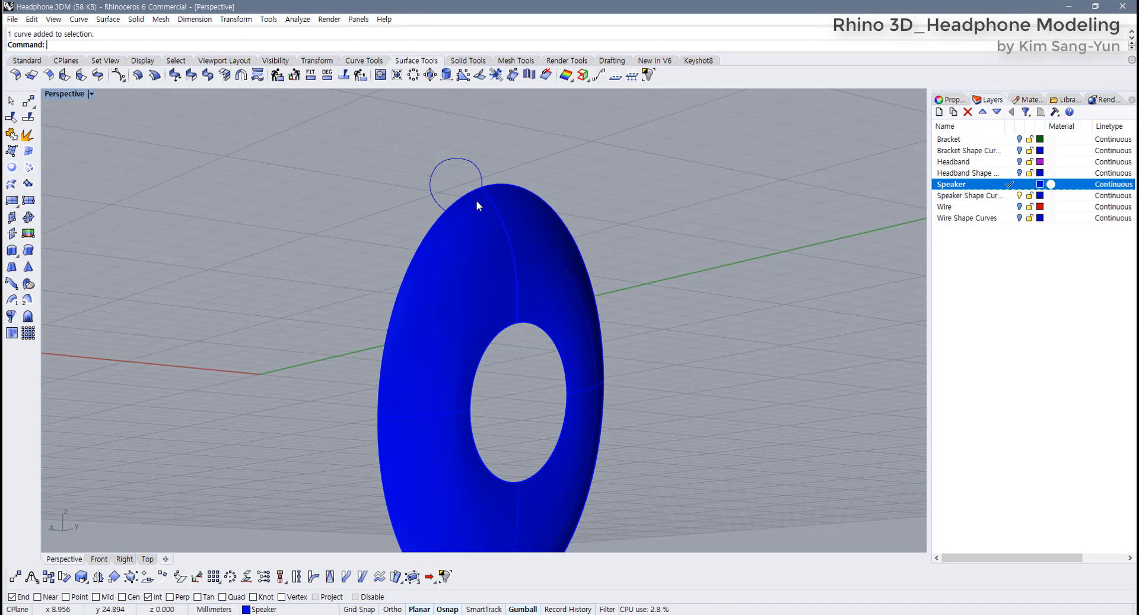
right_click_drag(477, 201, 441, 157)
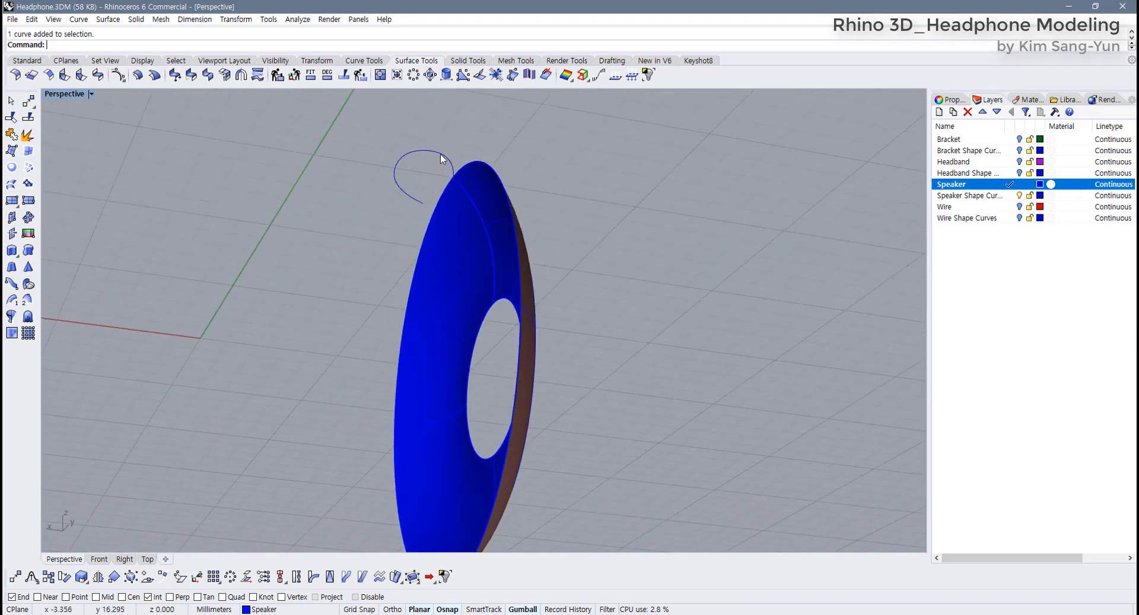
right_click_drag(546, 196, 467, 102)
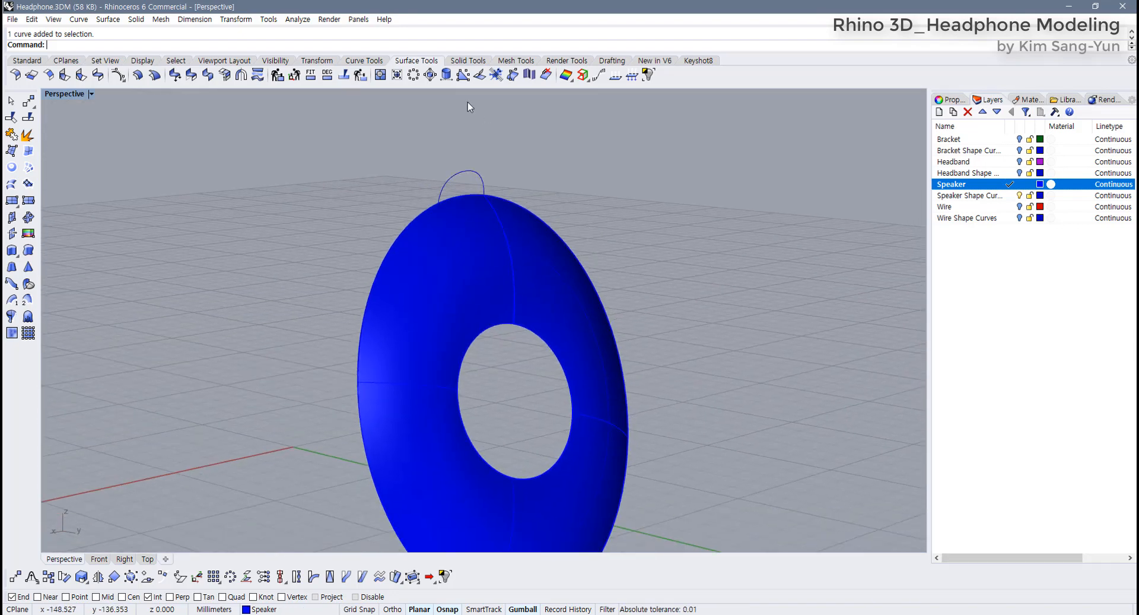
Sweep the hook-shaped profile along the speaker's outer outline curve as a one-rail sweep with Freeform frame style
left_click(12, 301)
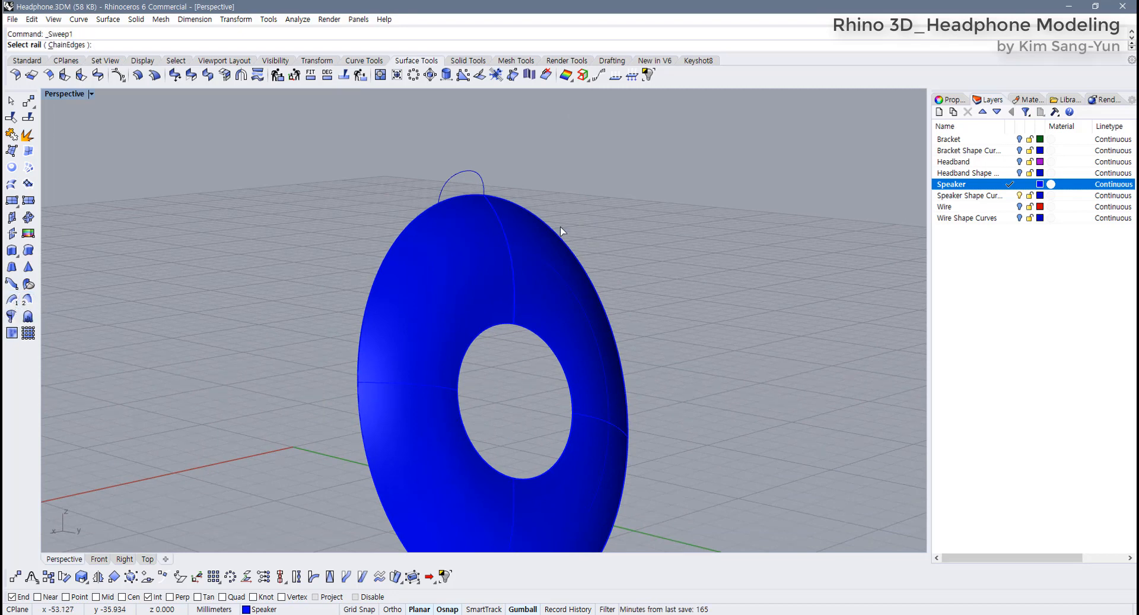
left_click(527, 210)
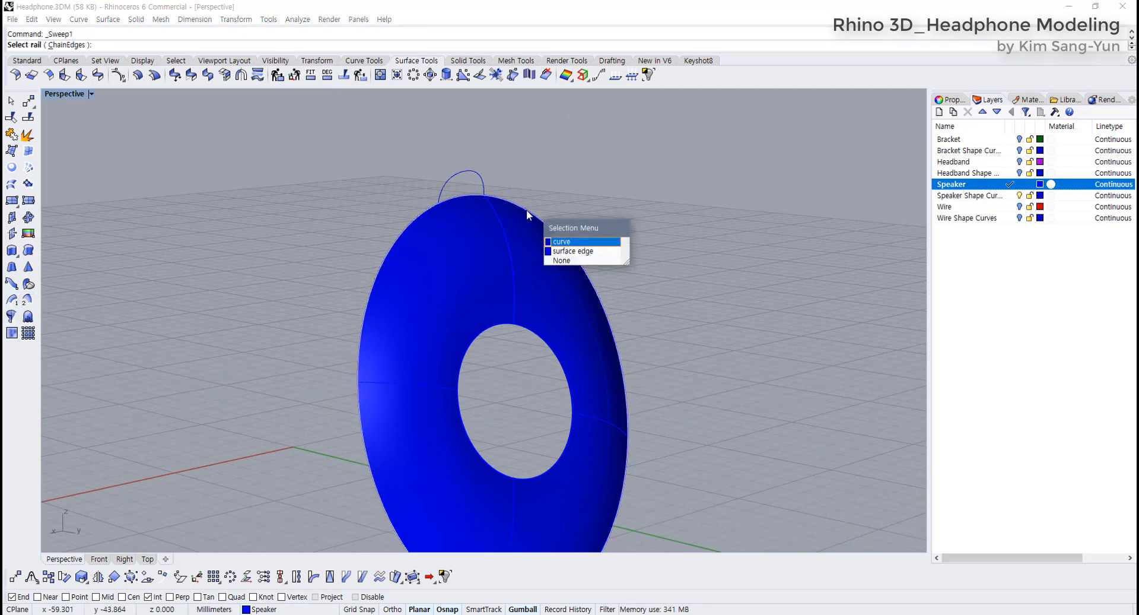
left_click(567, 242)
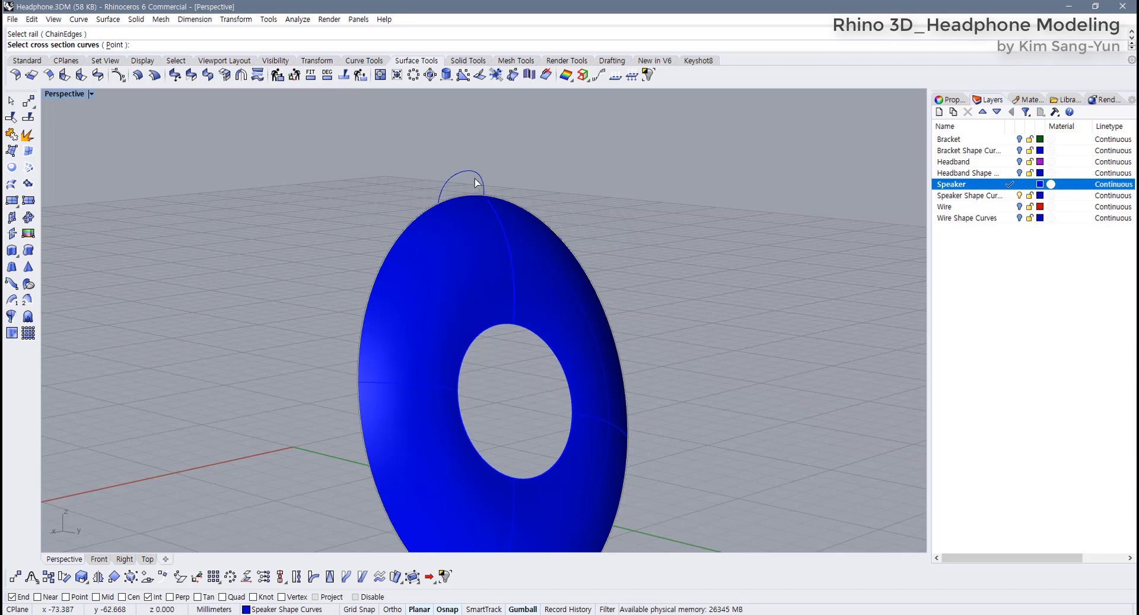
left_click(481, 177)
key("Return")
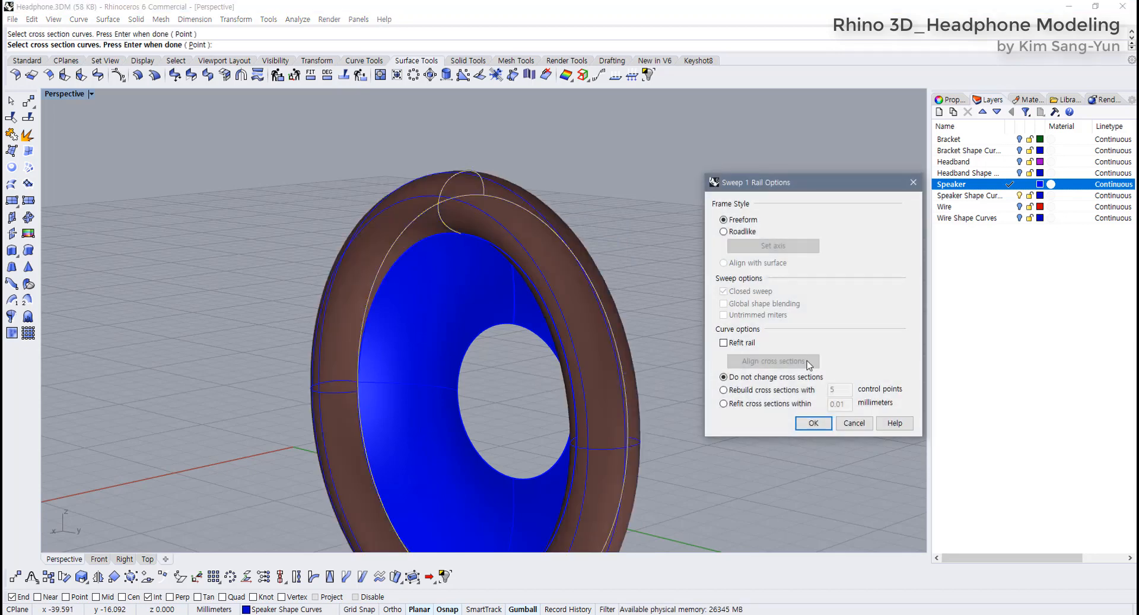
left_click(815, 422)
Create a planar surface from the swept cushion rim's inner edges to cover the front opening of the speaker
right_click_drag(791, 418, 525, 294)
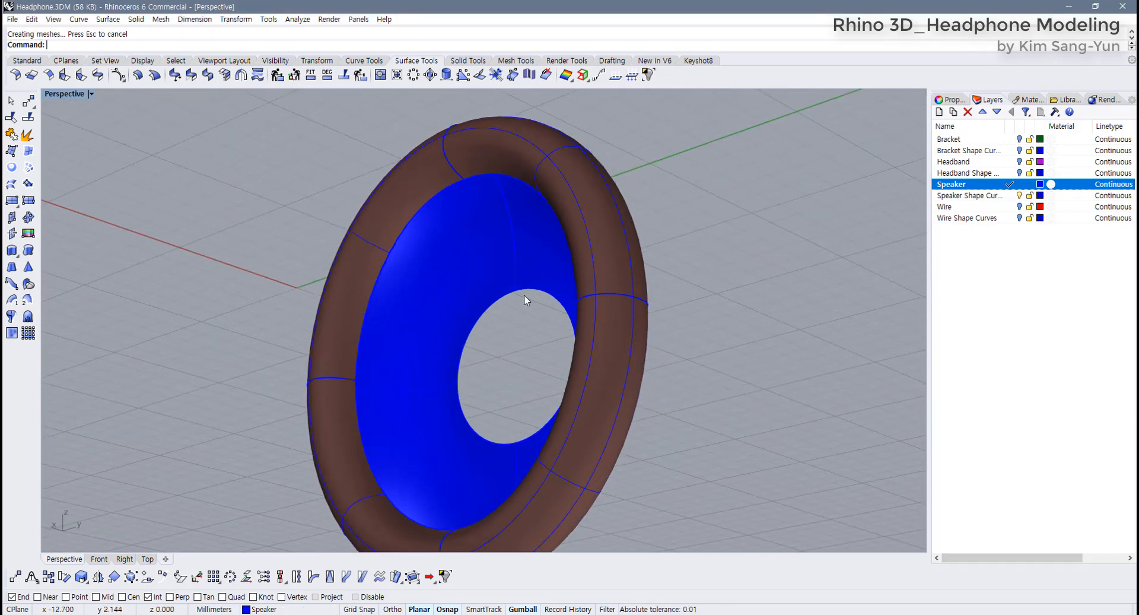
left_click(403, 230)
left_click(313, 211)
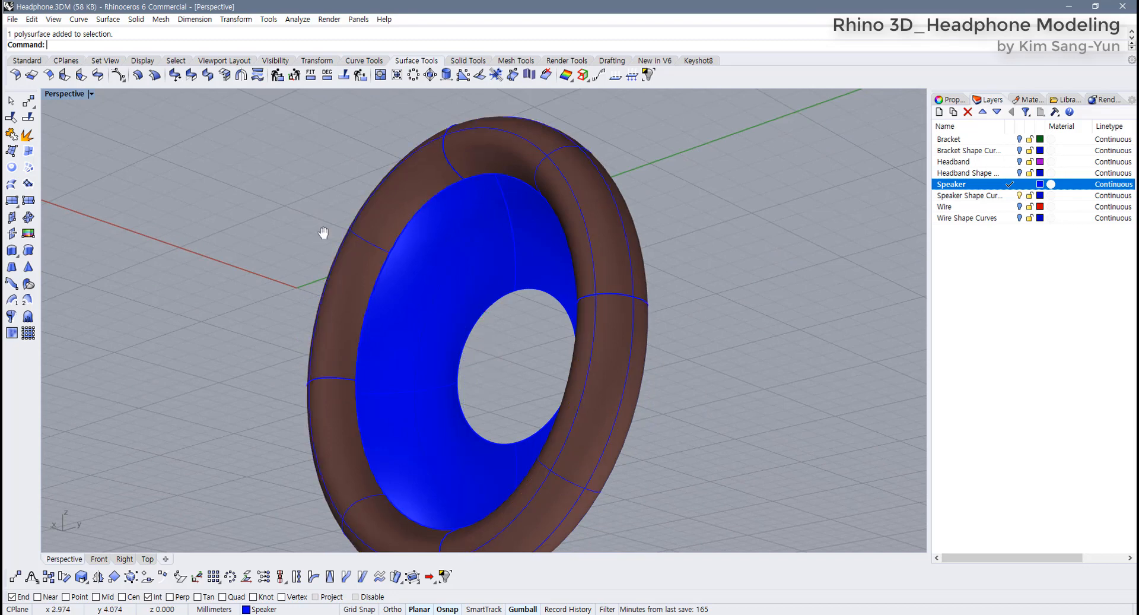
right_click_drag(322, 234, 164, 208)
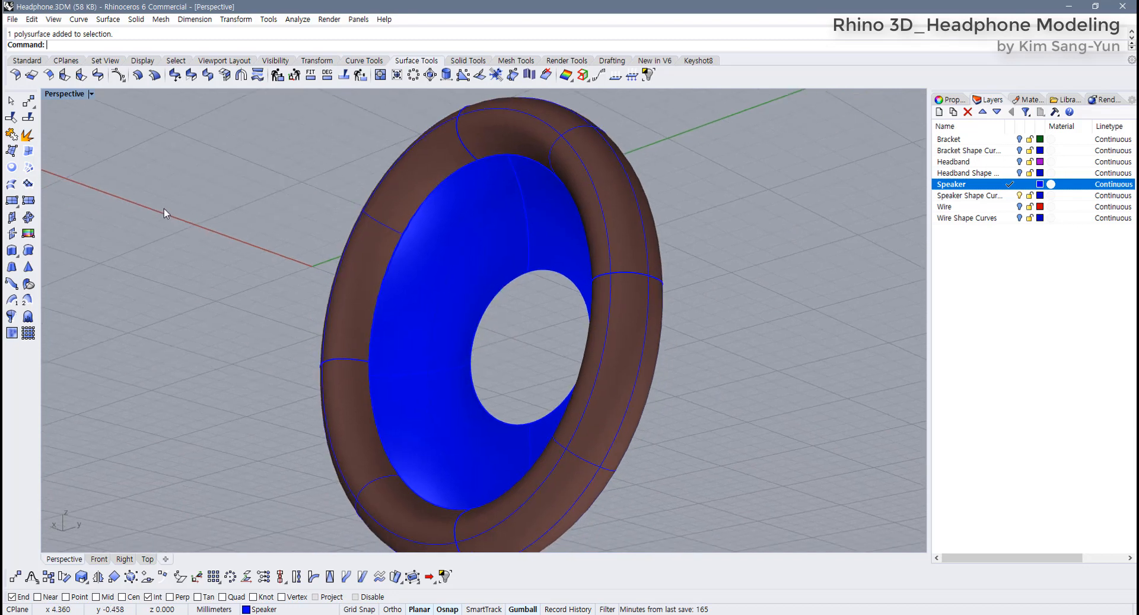
left_click(11, 169)
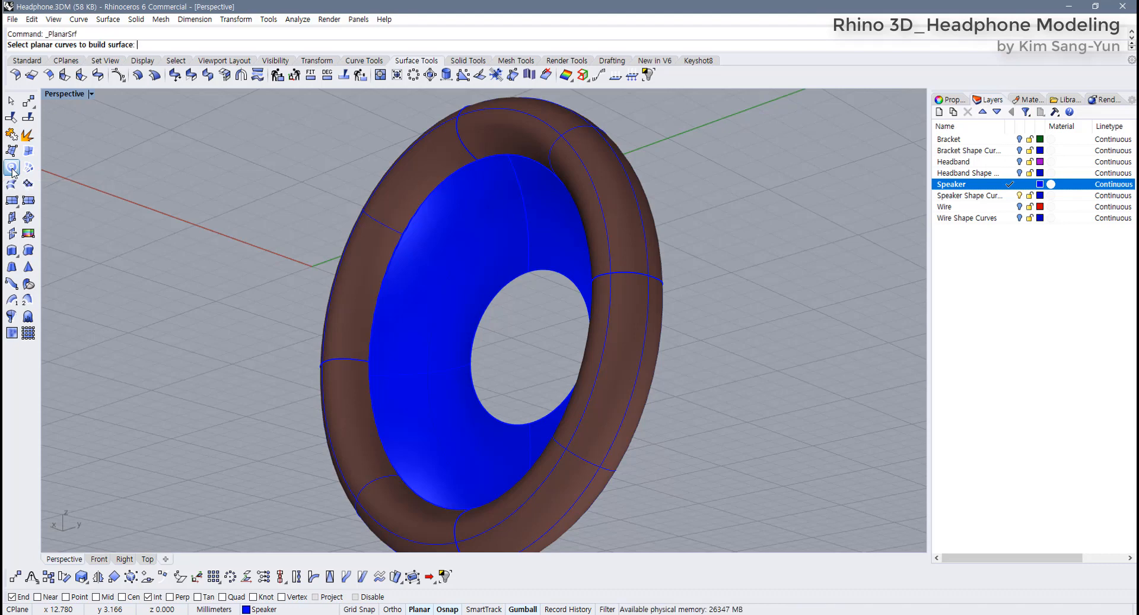
left_click(439, 186)
left_click(484, 159)
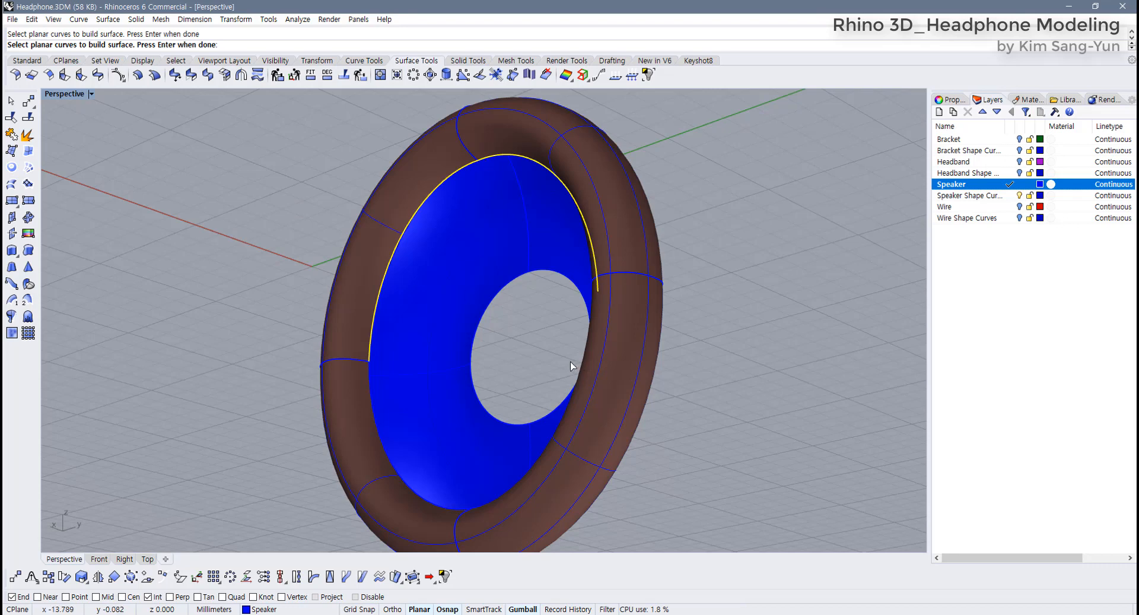
right_click_drag(571, 361, 519, 339)
left_click(368, 380)
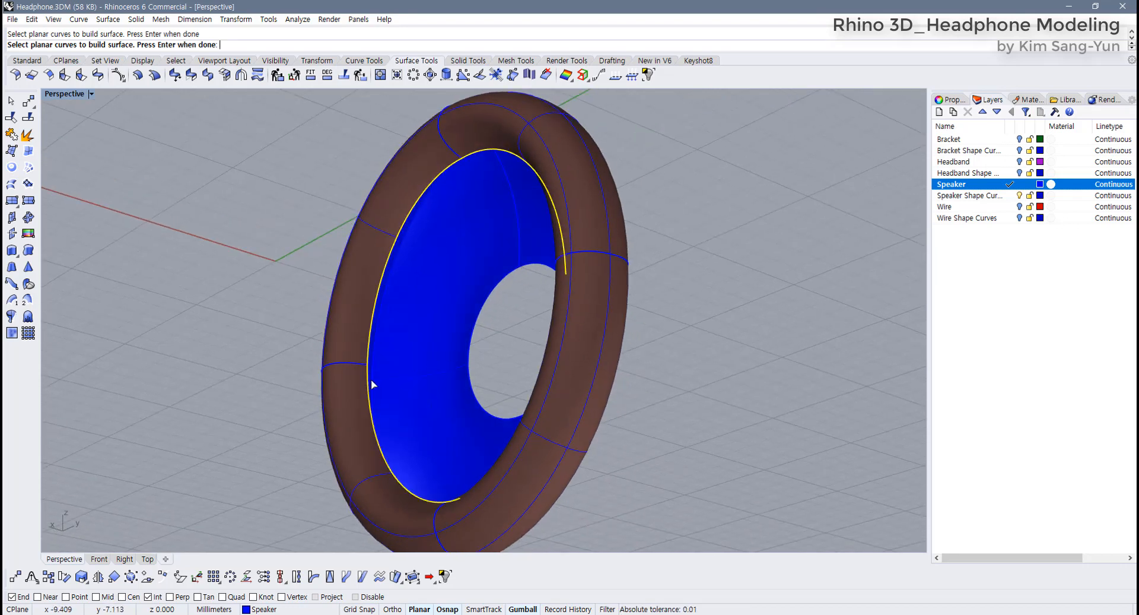
right_click_drag(371, 379, 657, 452)
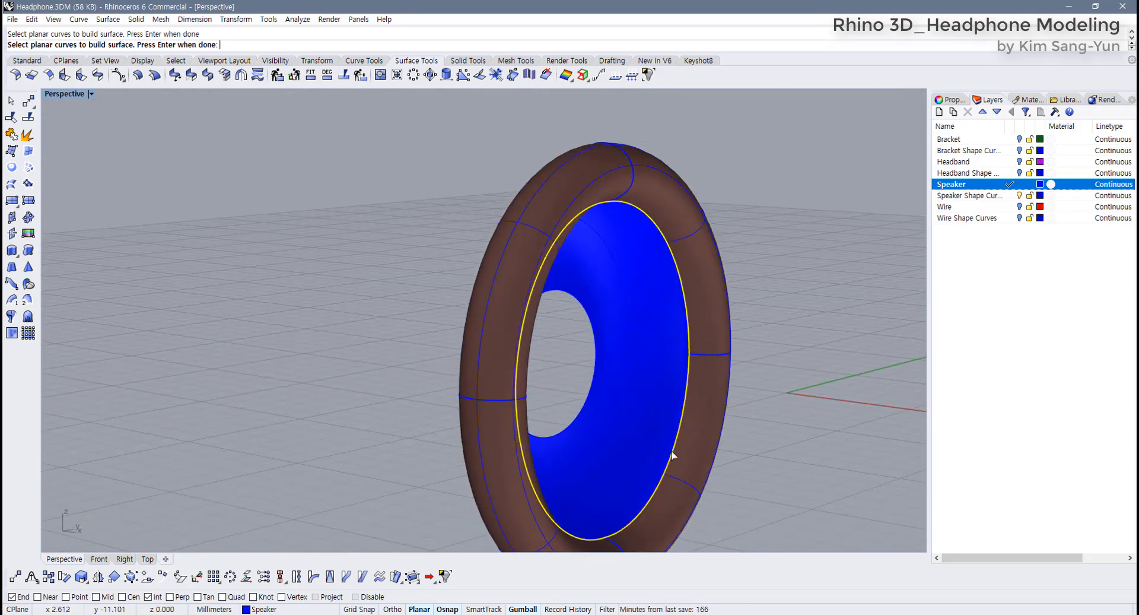
right_click(691, 408)
right_click_drag(688, 408, 470, 433)
left_click(471, 433)
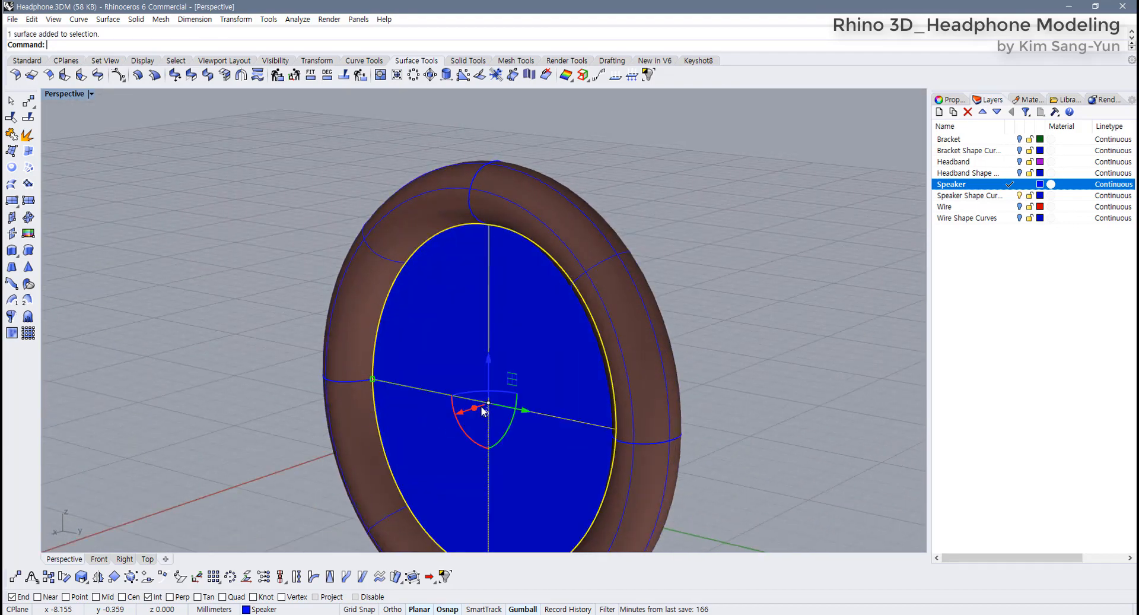
Join the lofted shell, swept cushion rim and planar cover of the speaker into one polysurface
right_click_drag(526, 381, 481, 333)
key("Delete")
left_click_drag(490, 199, 300, 257)
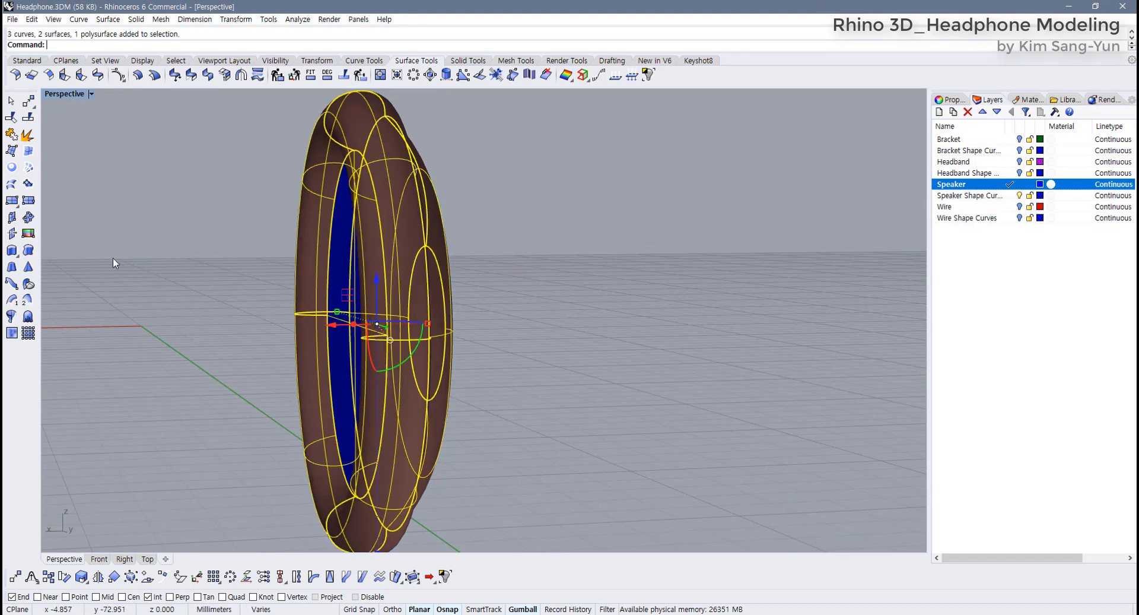
left_click(14, 137)
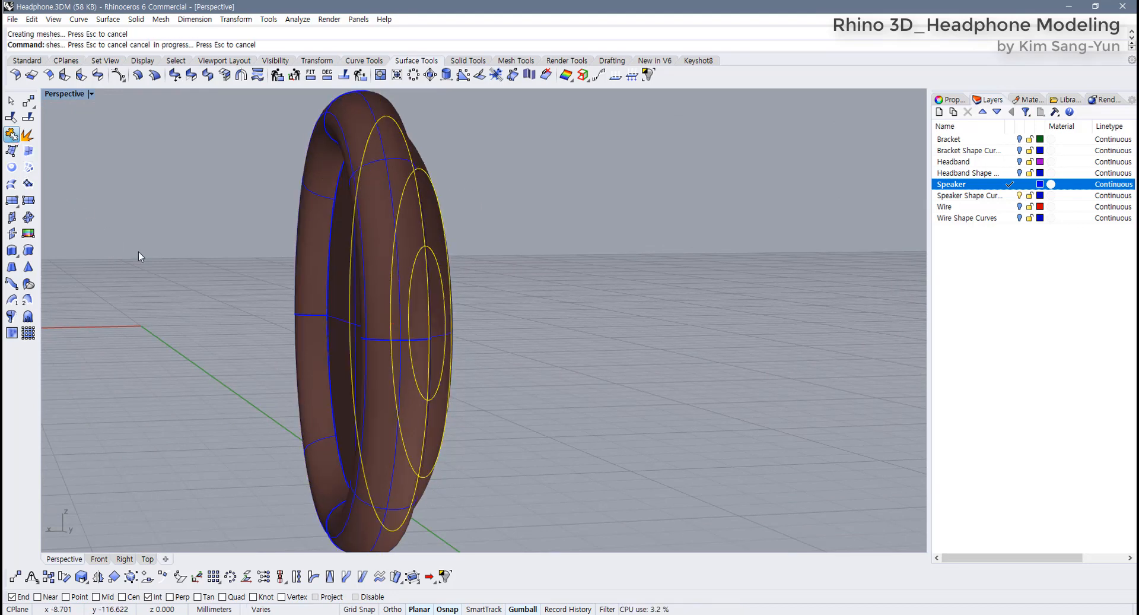
Flip the joined speaker polysurface's direction and flip it back
right_click_drag(320, 287, 418, 285)
left_click(420, 284)
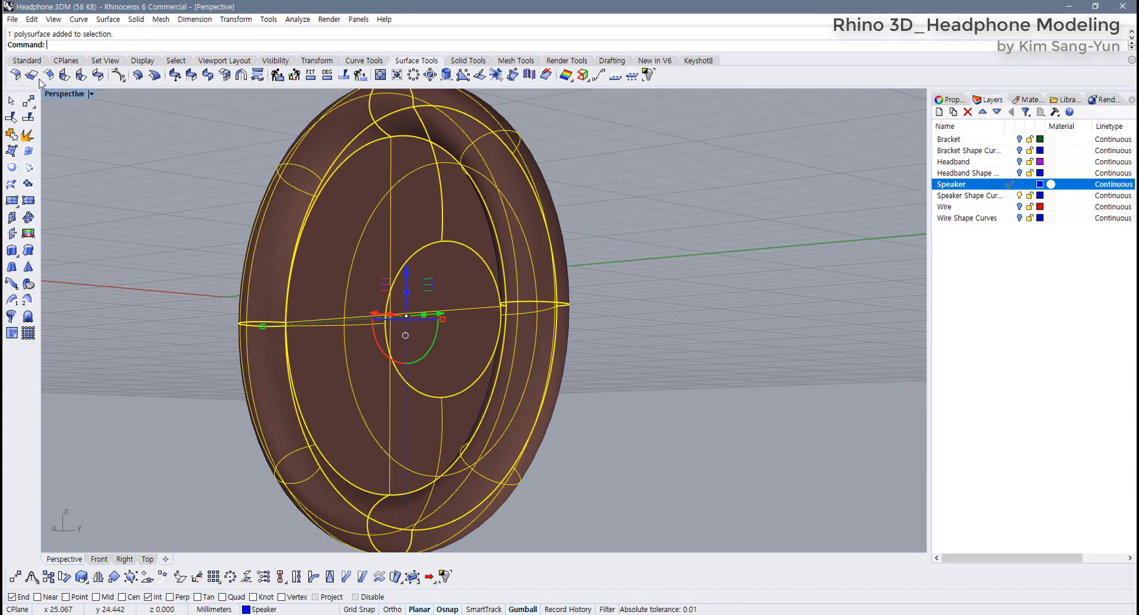
left_click(27, 61)
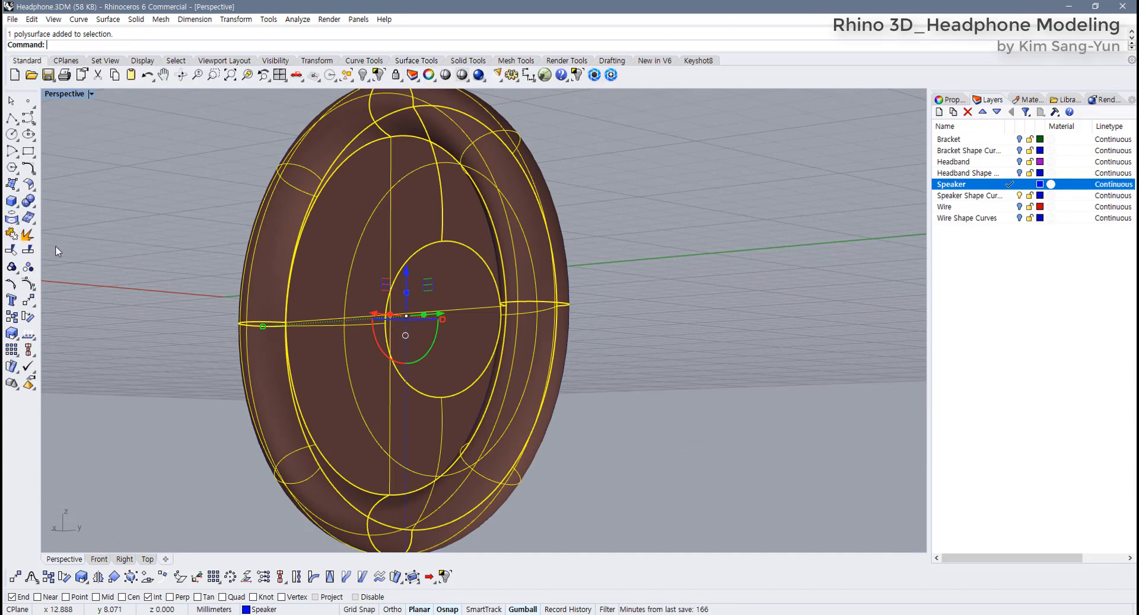
right_click(27, 335)
right_click(28, 336)
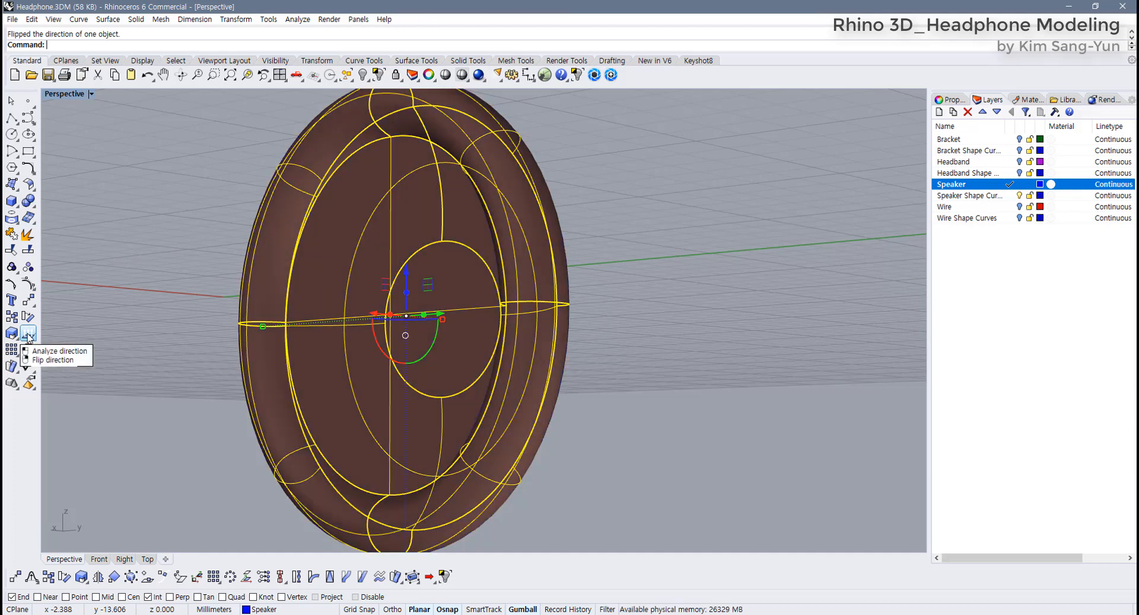
Examine the joined speaker's cushion side and open rear from several angles to tell its front faces from its backfaces
left_click(133, 369)
scroll(154, 367, "down", 5)
right_click_drag(170, 372, 184, 395)
scroll(308, 346, "up", 3)
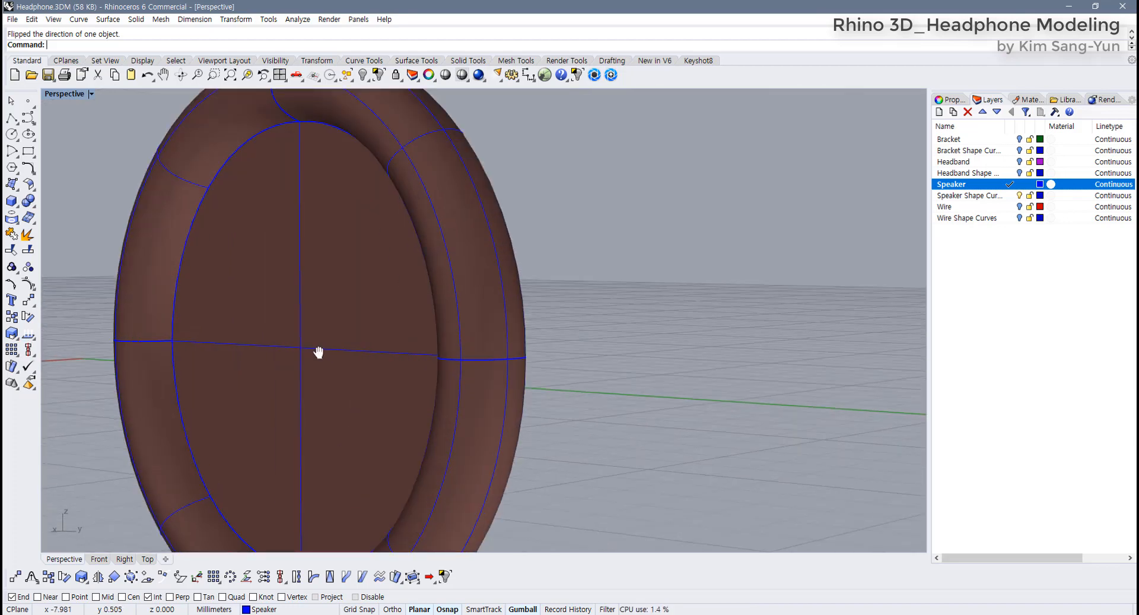
scroll(323, 348, "down", 4)
left_click(335, 333)
right_click_drag(336, 327, 278, 324)
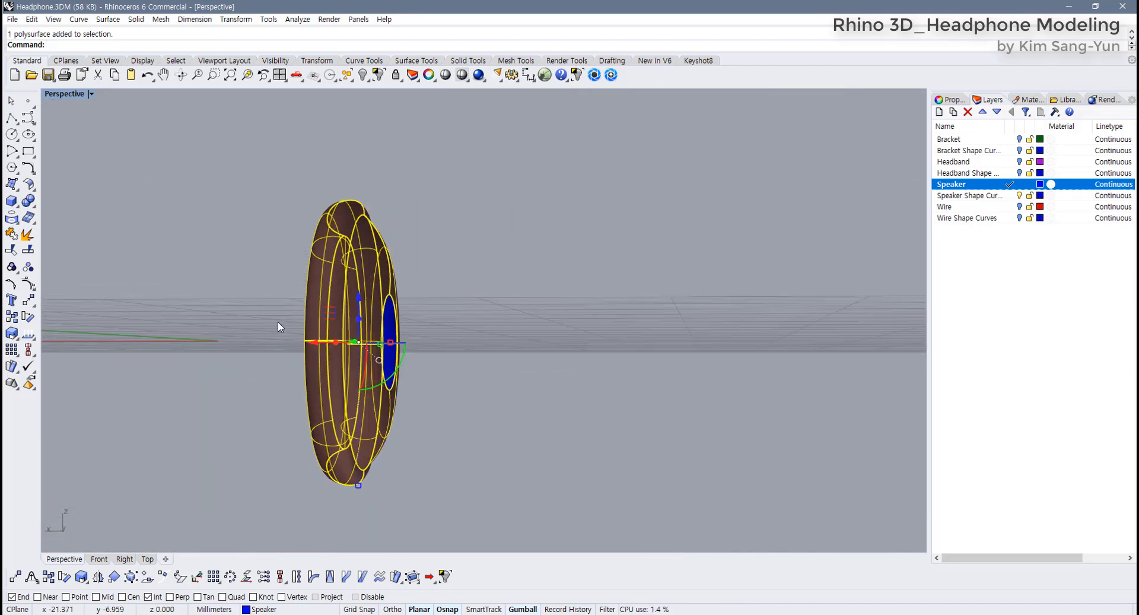
scroll(411, 331, "up", 3)
left_click(520, 331)
right_click_drag(518, 333, 432, 329)
scroll(433, 329, "up", 3)
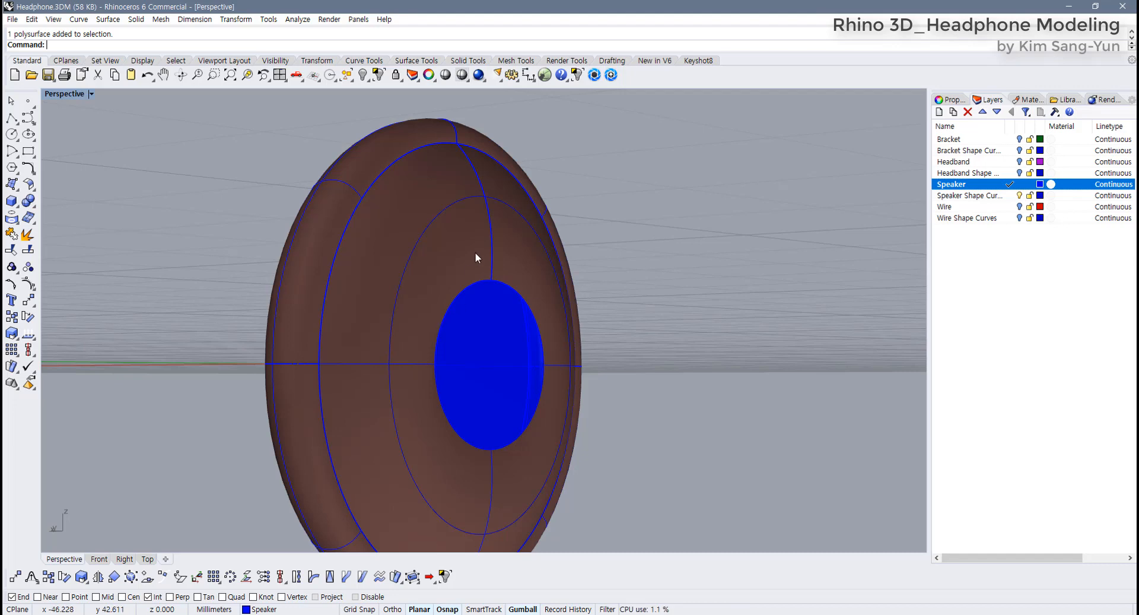
Check the Shaded display mode's backface settings in the Rhino options, accepting Single color for all backfaces with brown RGB 108, 72, 69
left_click(510, 80)
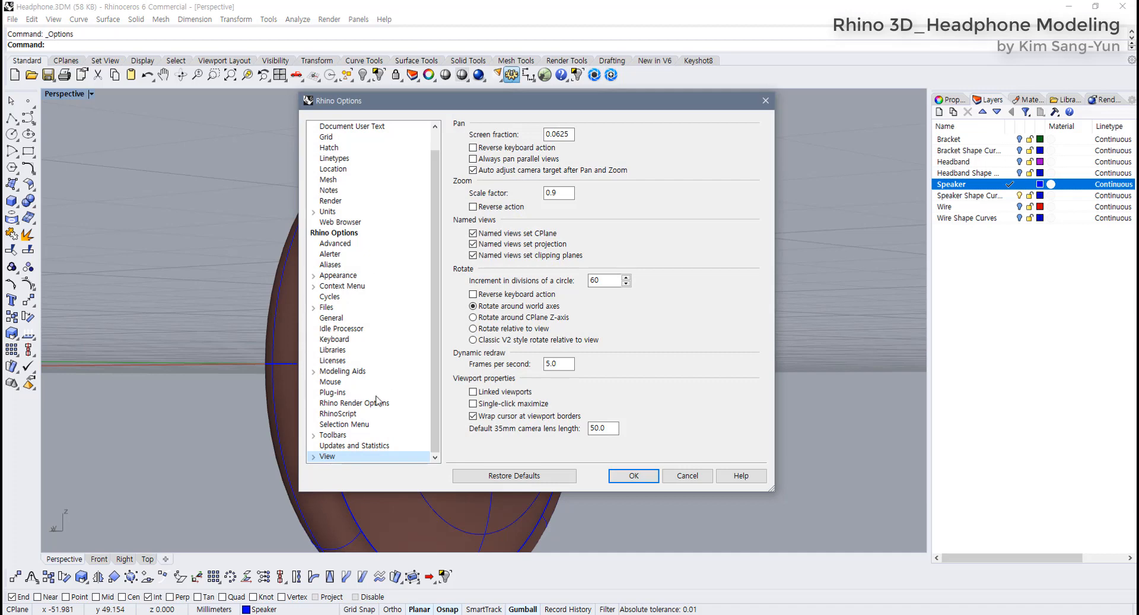
left_click(314, 456)
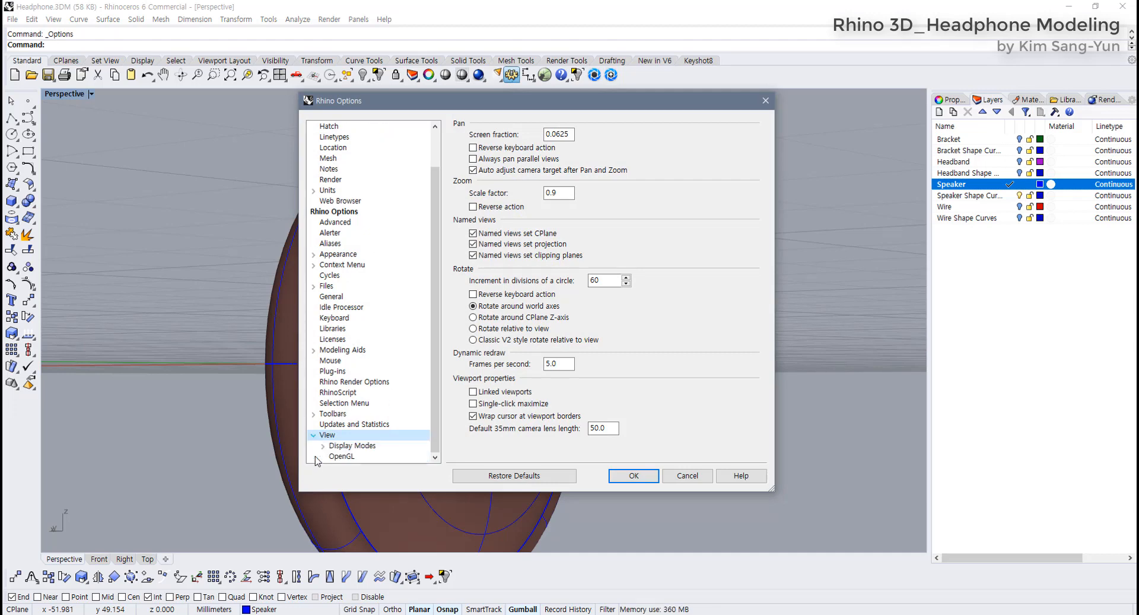
left_click(343, 451)
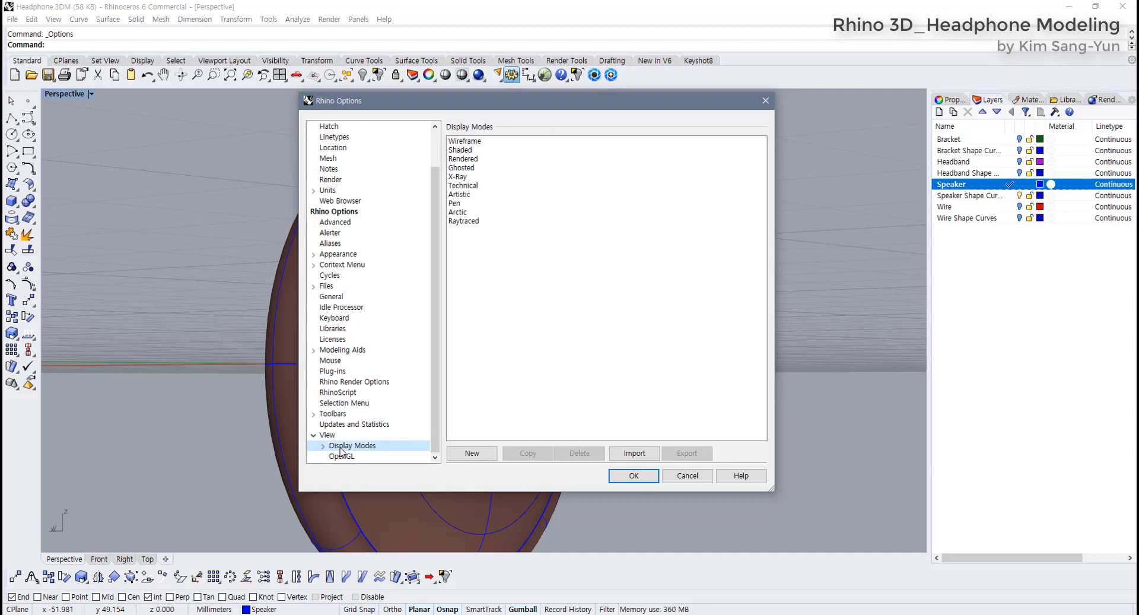
left_click(323, 445)
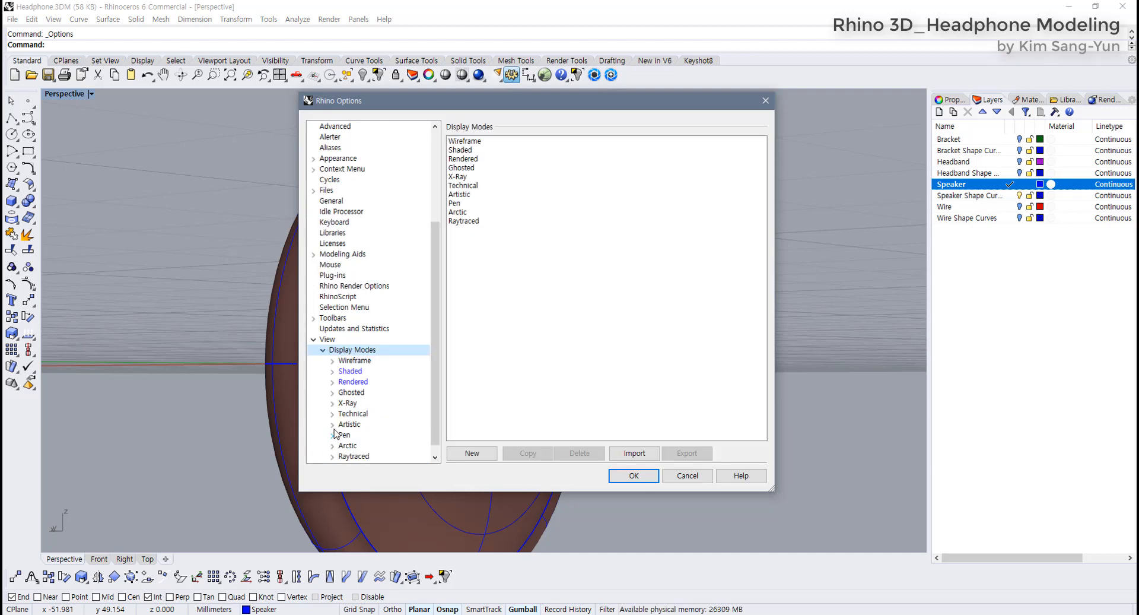
left_click(357, 371)
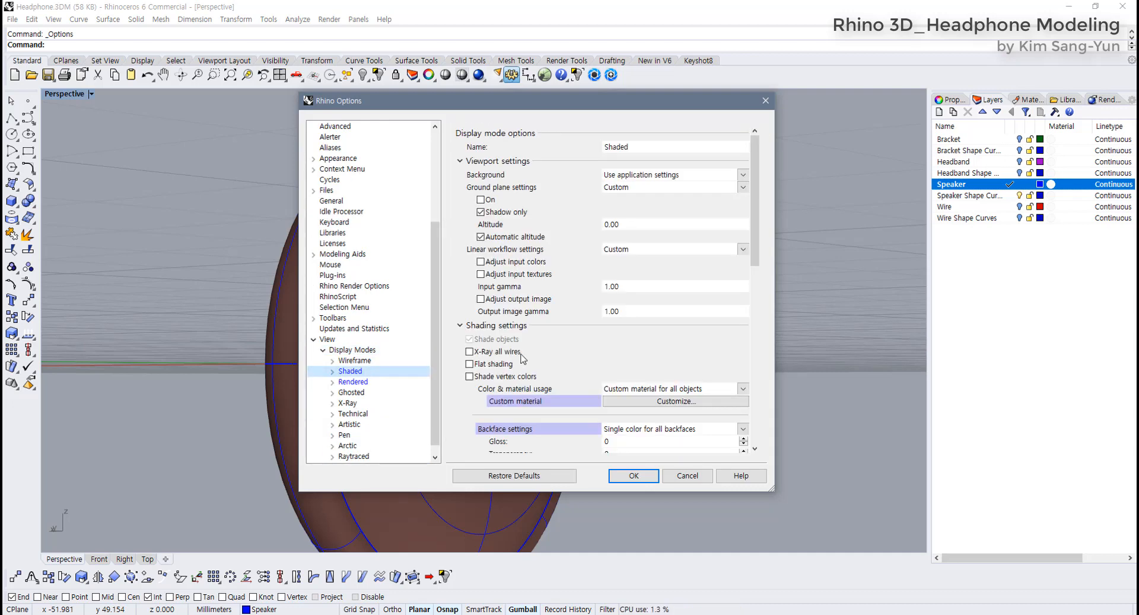
scroll(665, 366, "down", 3)
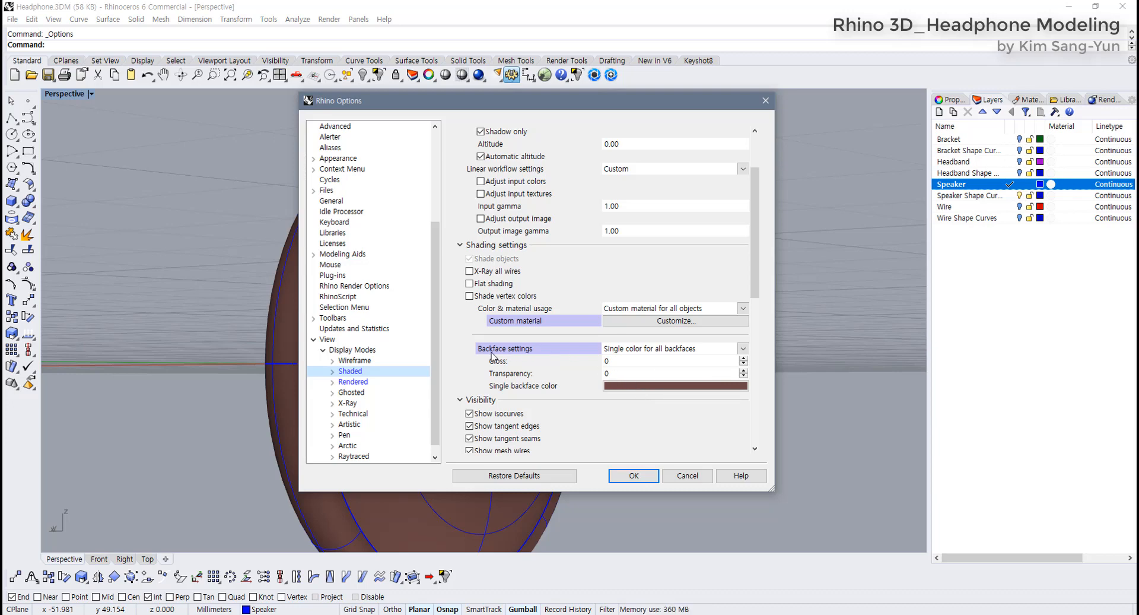
left_click(642, 351)
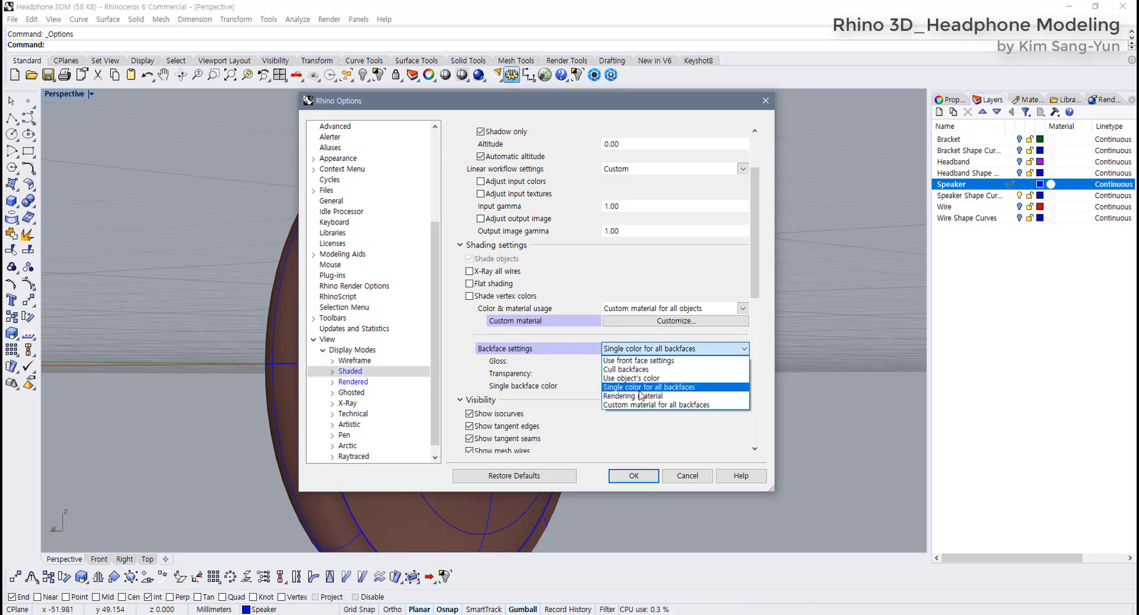
left_click(639, 391)
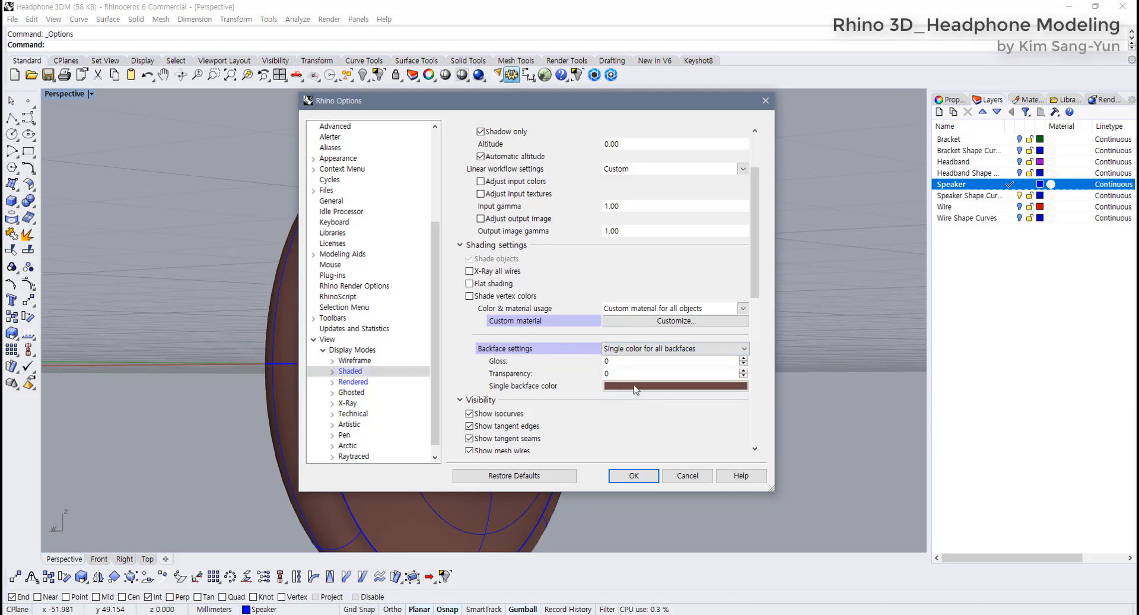
left_click(652, 387)
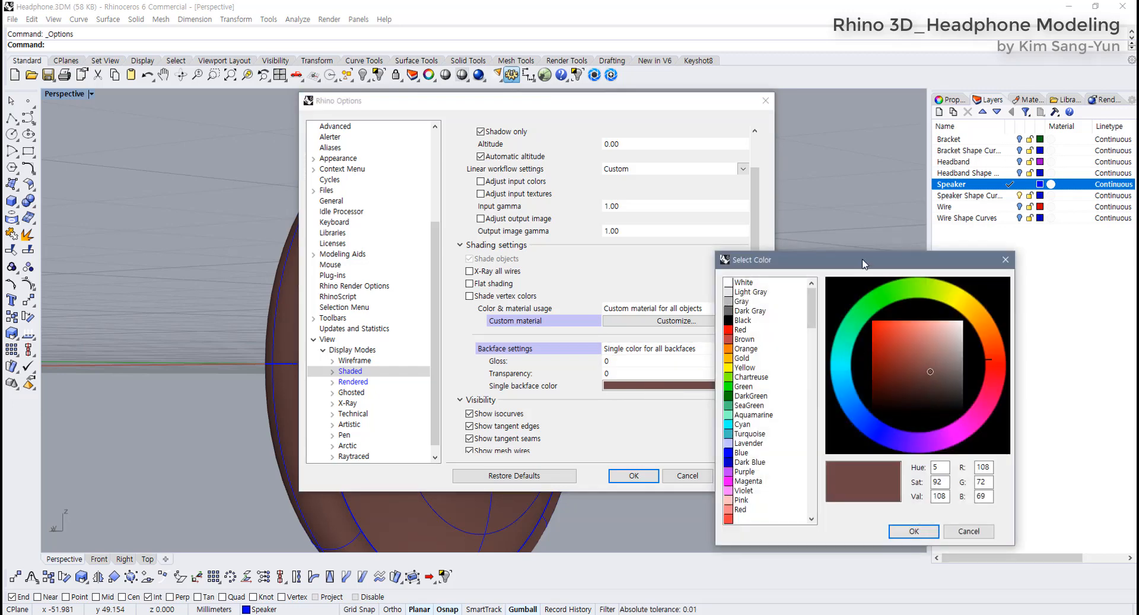
left_click_drag(863, 264, 831, 235)
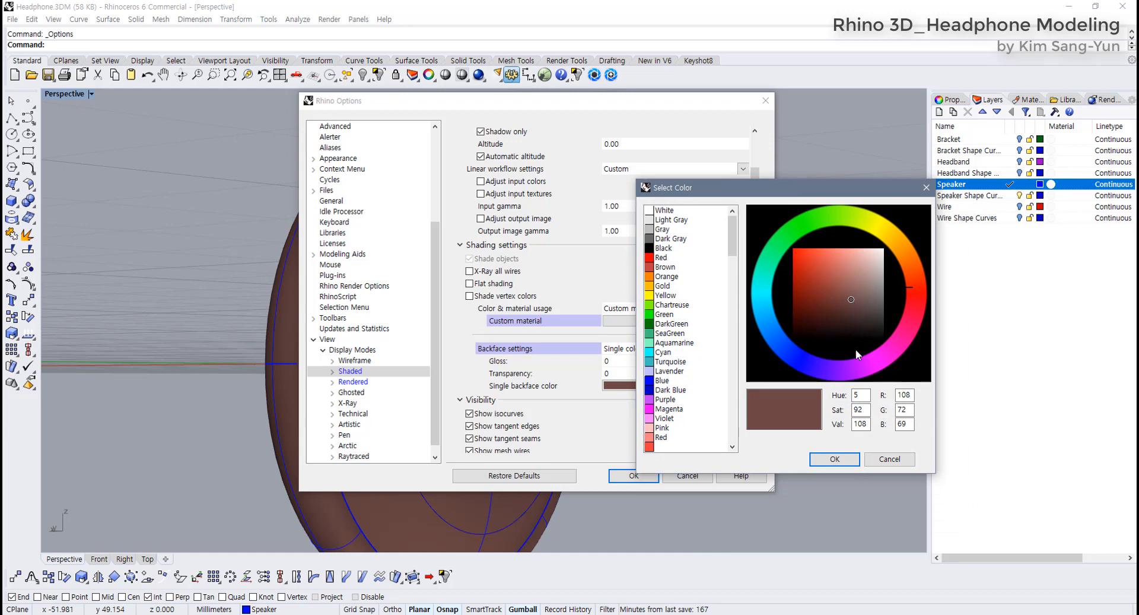
left_click(852, 460)
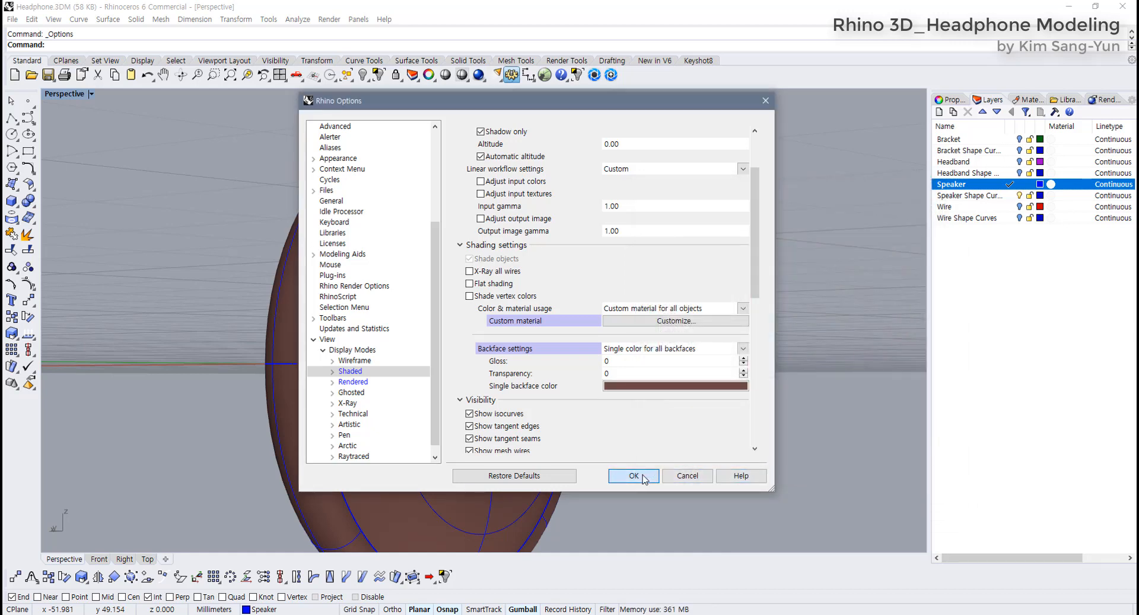
left_click(640, 475)
Flip the direction of the joined speaker polysurface so its front faces point outward
right_click_drag(464, 354, 391, 341)
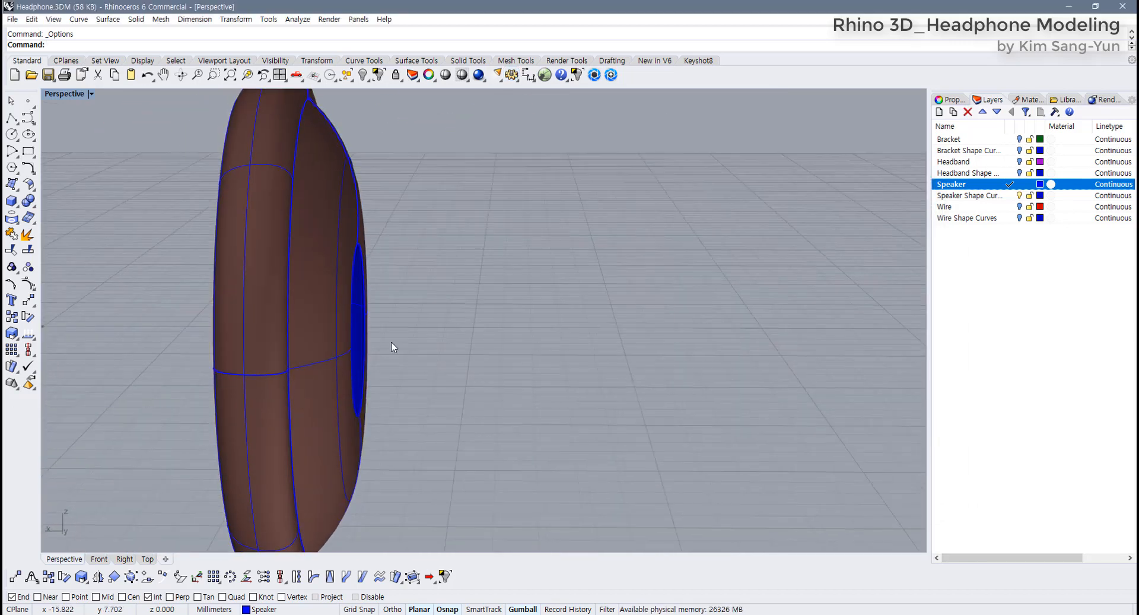
left_click(319, 312)
right_click_drag(319, 311, 347, 328)
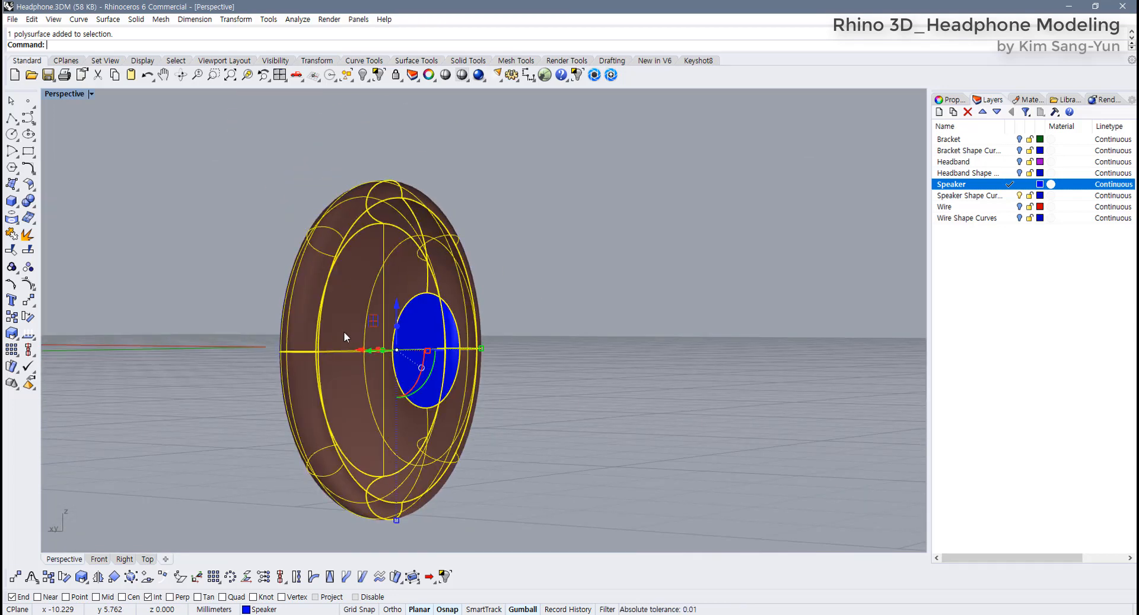
right_click_drag(343, 331, 503, 365)
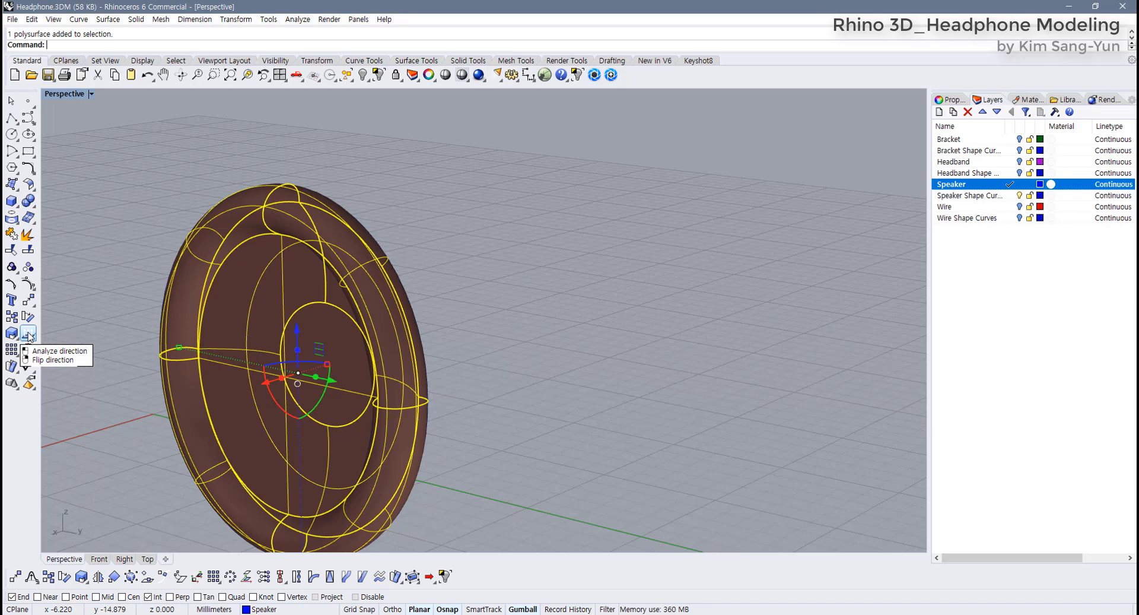
right_click(28, 336)
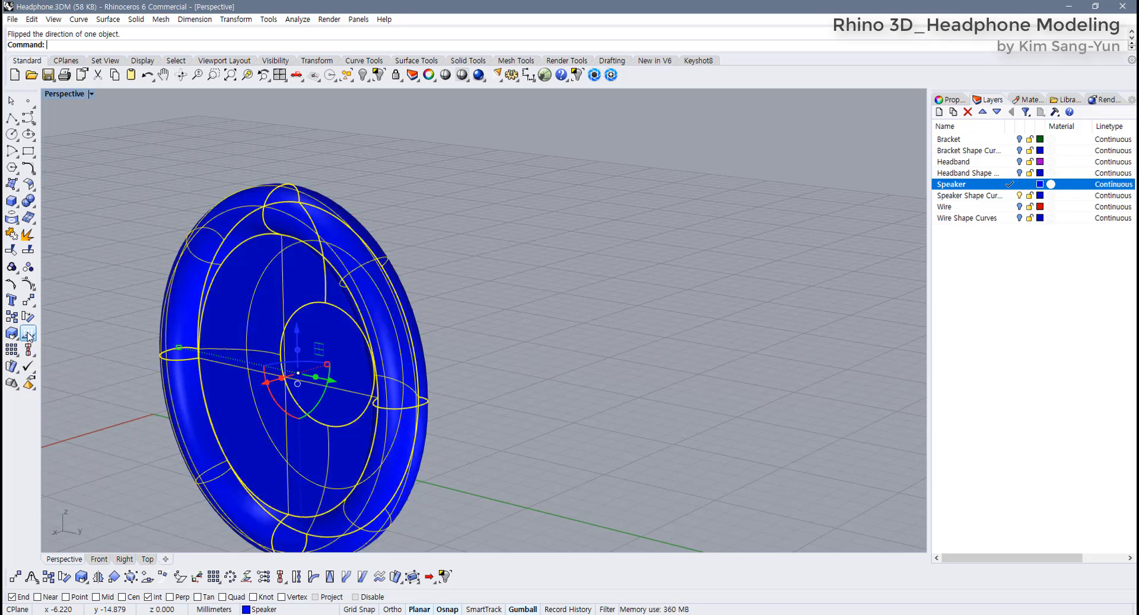
left_click(565, 372)
right_click_drag(565, 372, 537, 350)
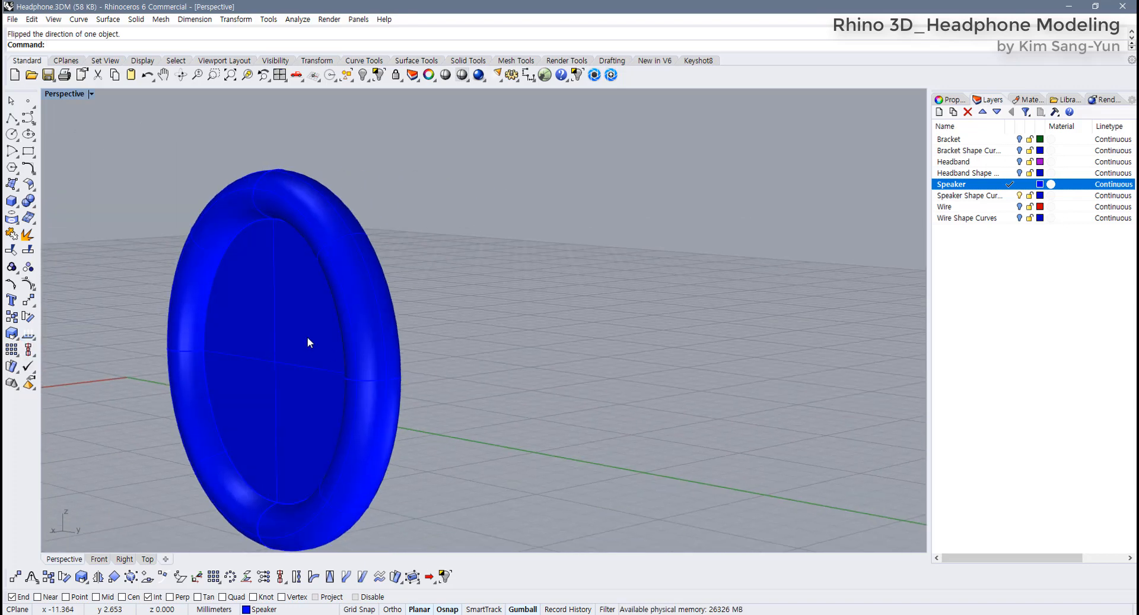
Change the Speaker layer's display color to Black
left_click(308, 336)
scroll(327, 348, "down", 2)
right_click_drag(330, 350, 469, 325)
scroll(436, 331, "up", 2)
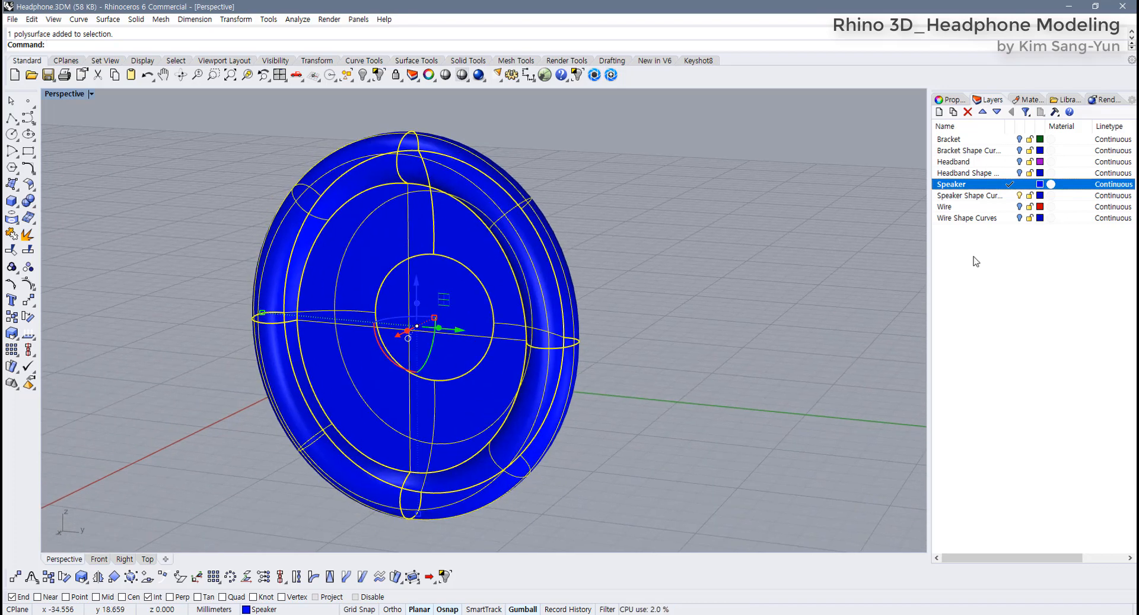
left_click(1042, 185)
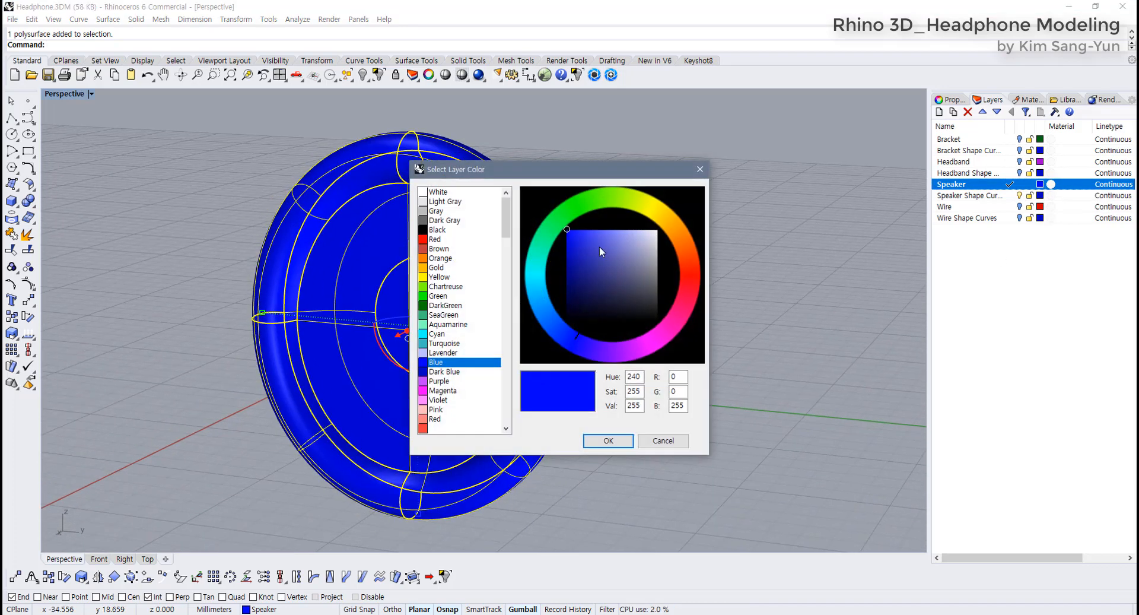
left_click(437, 230)
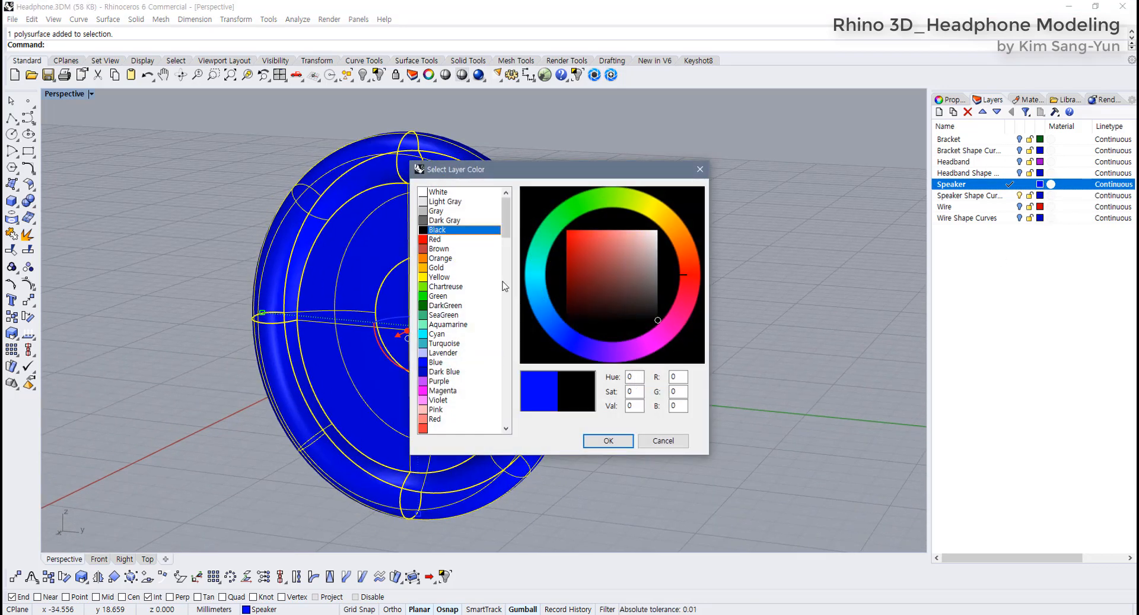
left_click(608, 440)
key("Escape")
Try extruding the curve around the speaker's rear opening 2 mm with BothSides and Solid set to No, and undo it
right_click_drag(599, 332, 459, 296)
scroll(400, 277, "up", 2)
right_click_drag(399, 276, 431, 224)
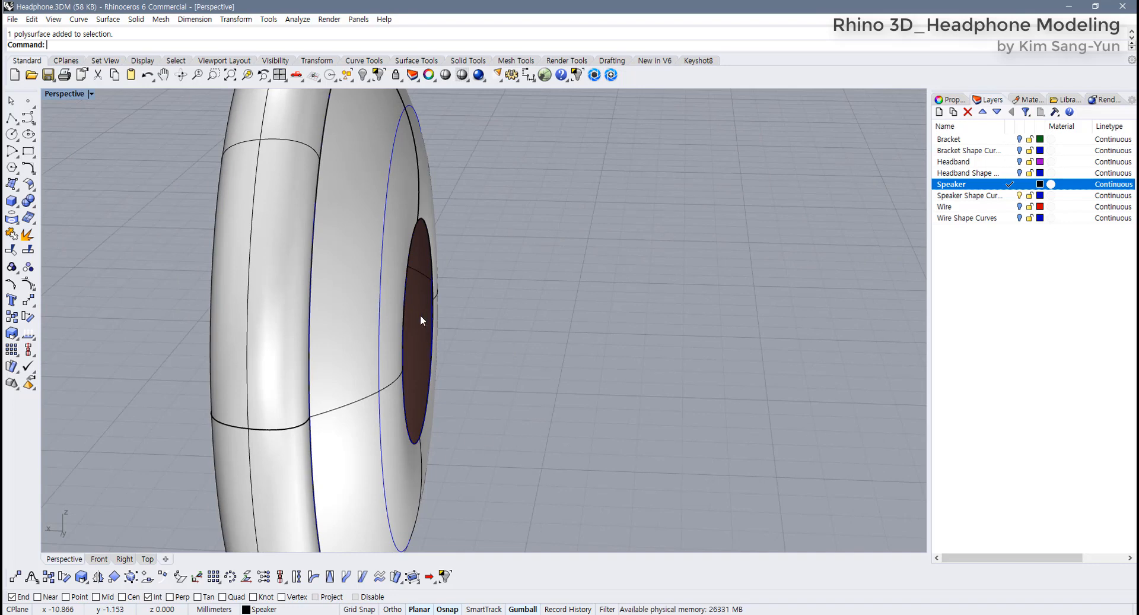
right_click_drag(504, 317, 465, 315)
scroll(465, 315, "down", 4)
left_click(416, 61)
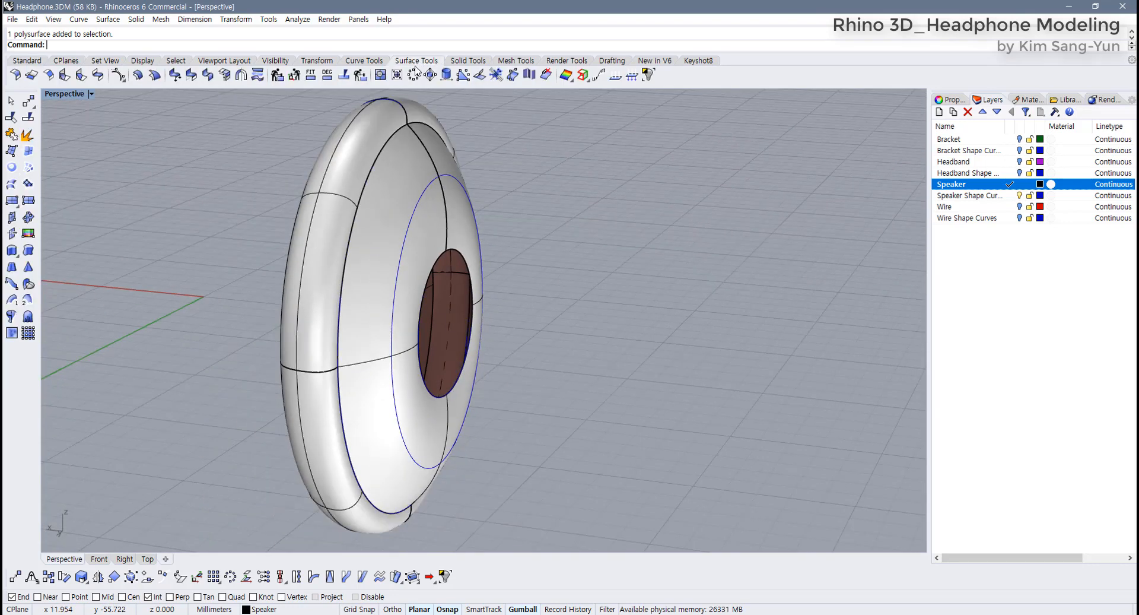
left_click(11, 251)
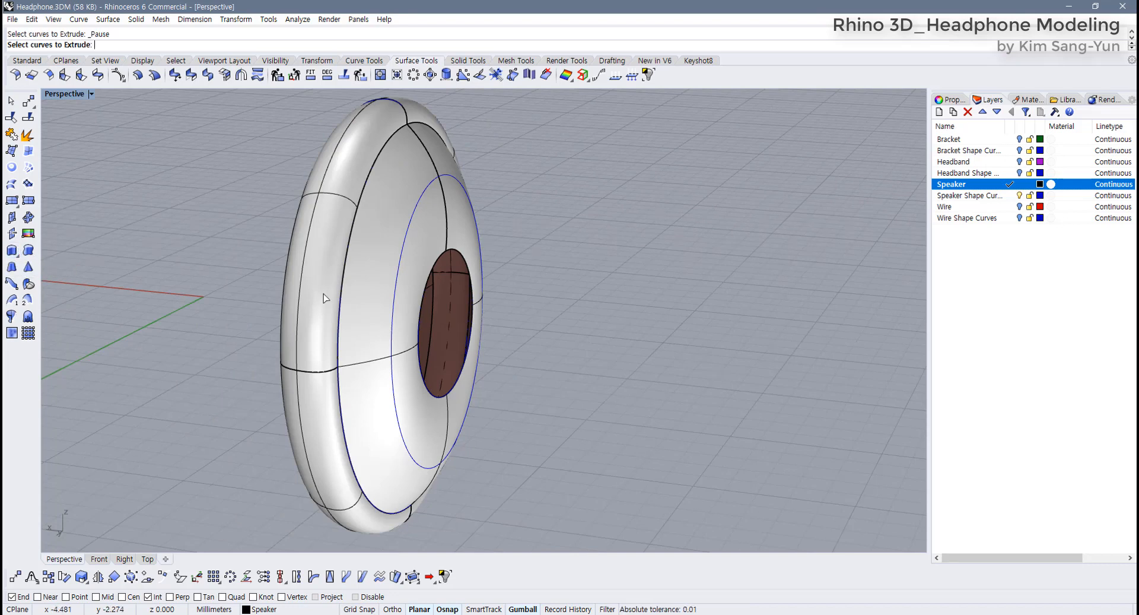
left_click(457, 255)
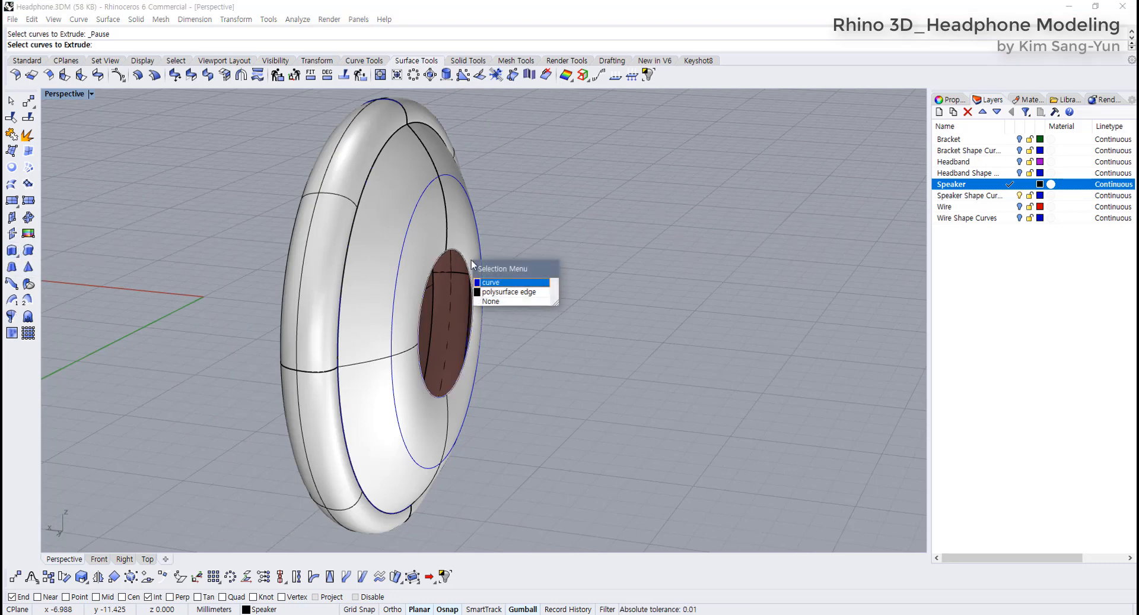
left_click(500, 280)
key("Return")
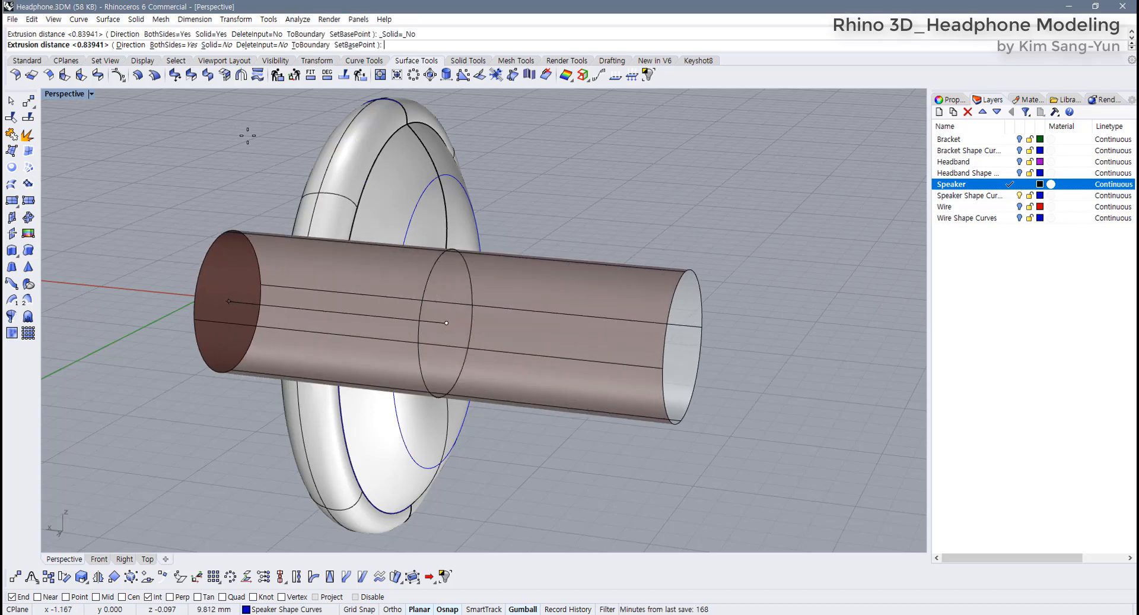
left_click(192, 45)
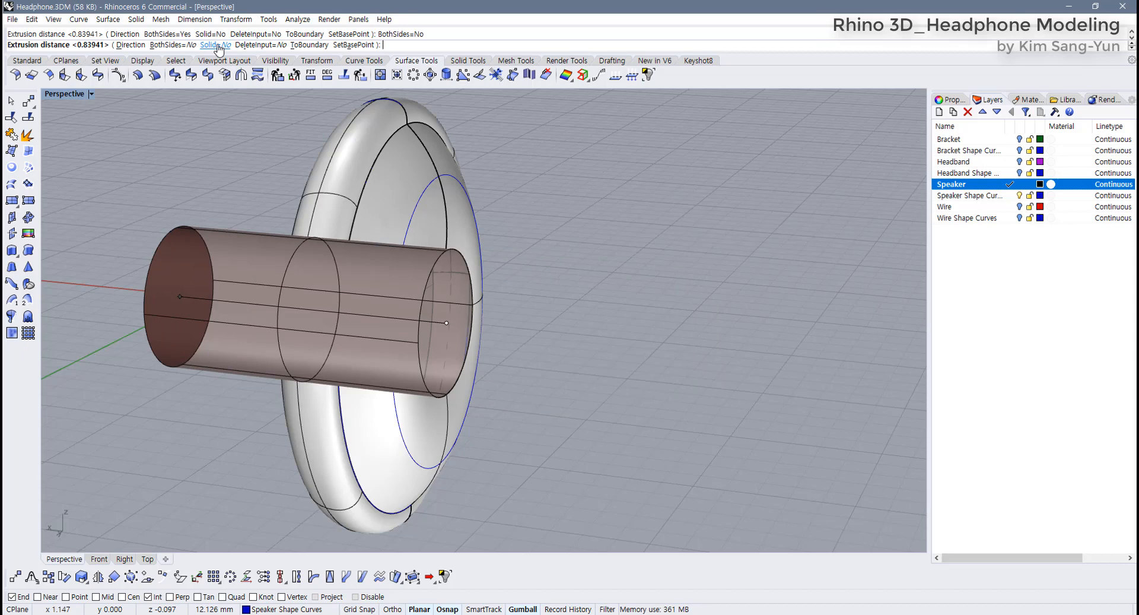
left_click(564, 193)
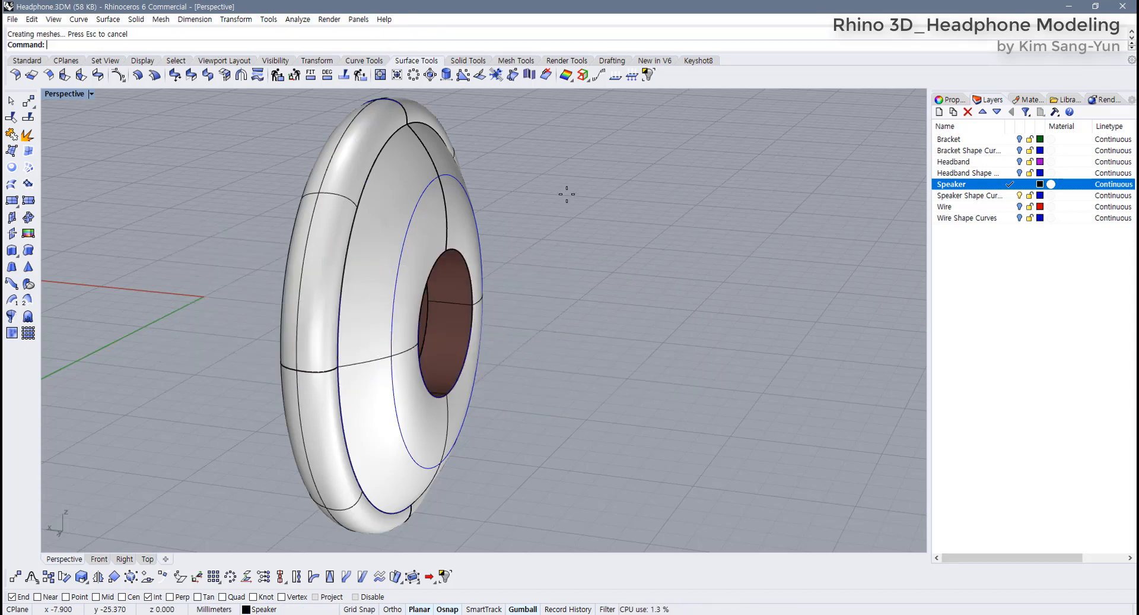
right_click_drag(564, 194, 479, 275)
key("ctrl+z")
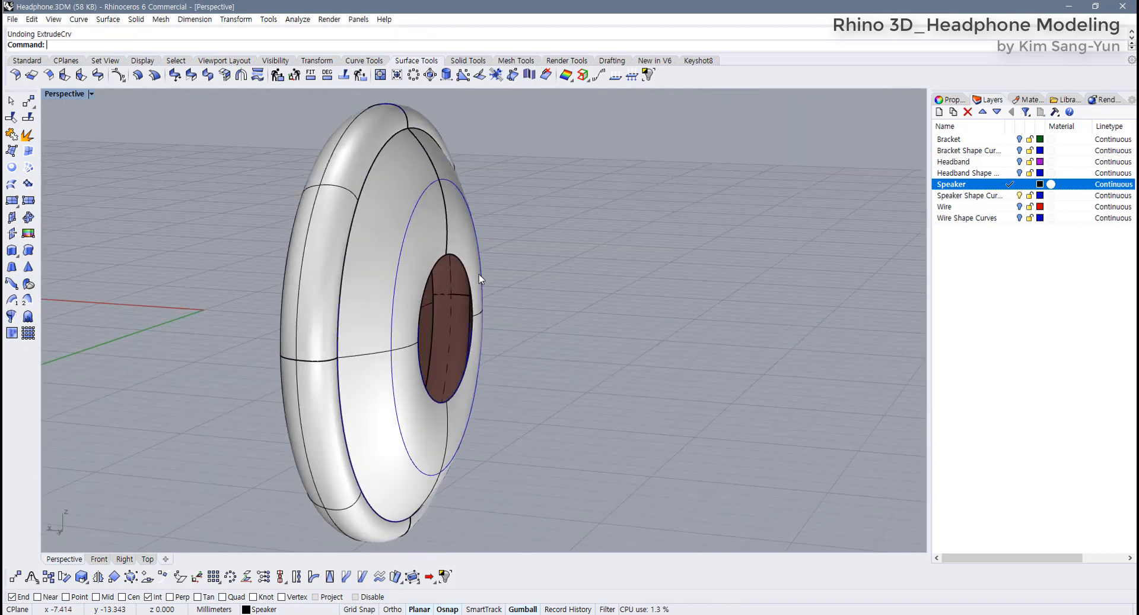
Extrude the curve around the speaker's rear opening 2 mm outward as an open, one-sided surface
right_click(461, 273)
left_click(479, 274)
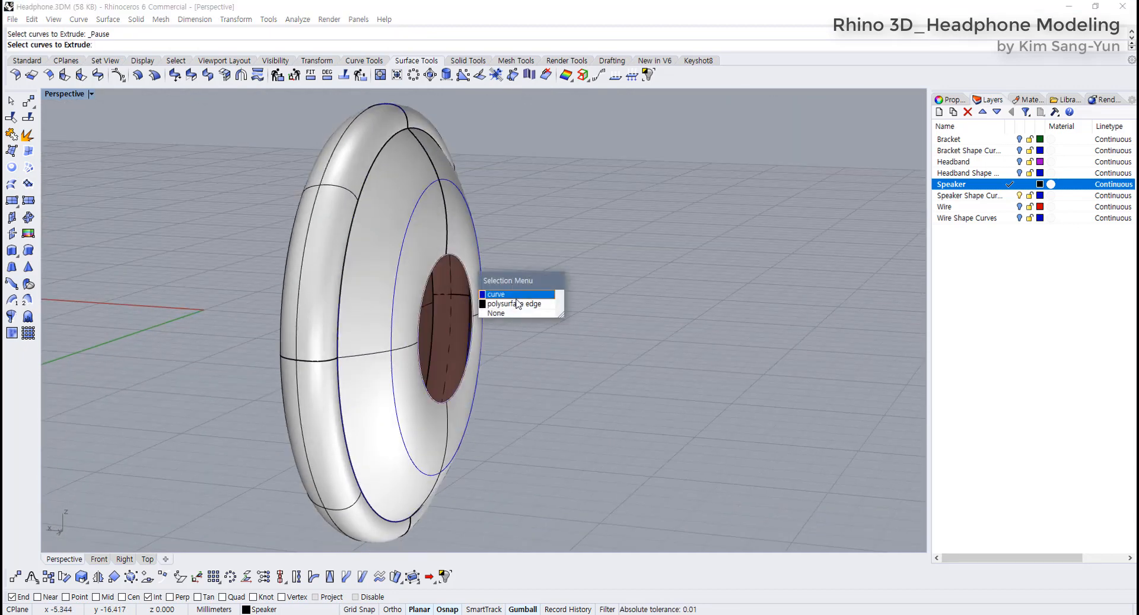
left_click(516, 297)
key("Return")
type("2")
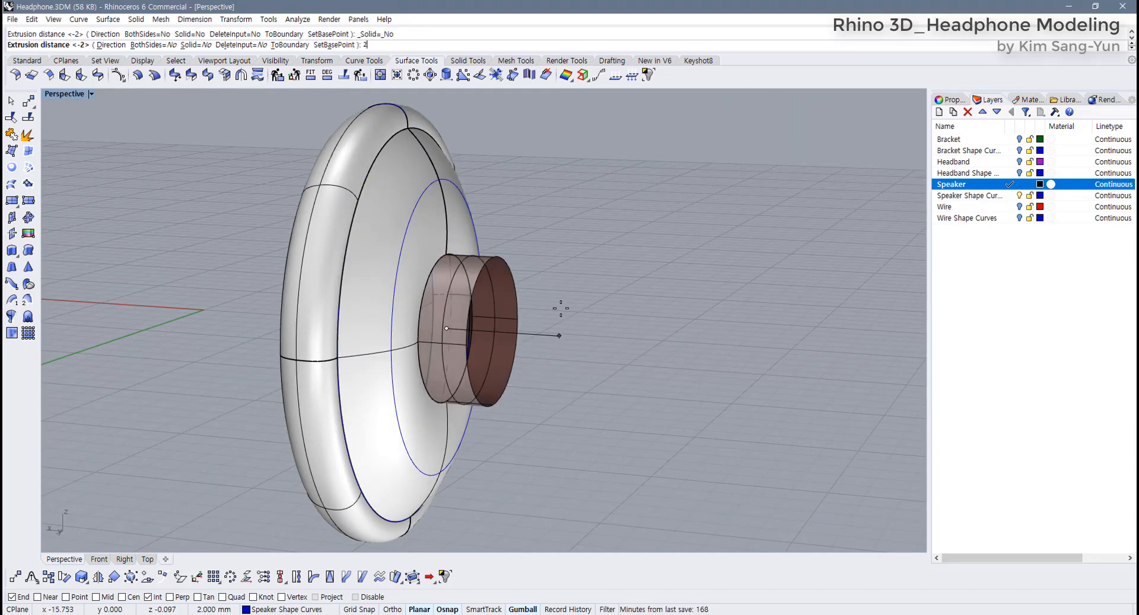
key("Return")
Close the open outer end of the extruded cylinder with a planar surface built from its edge
right_click_drag(560, 307, 439, 330)
scroll(479, 290, "up", 5)
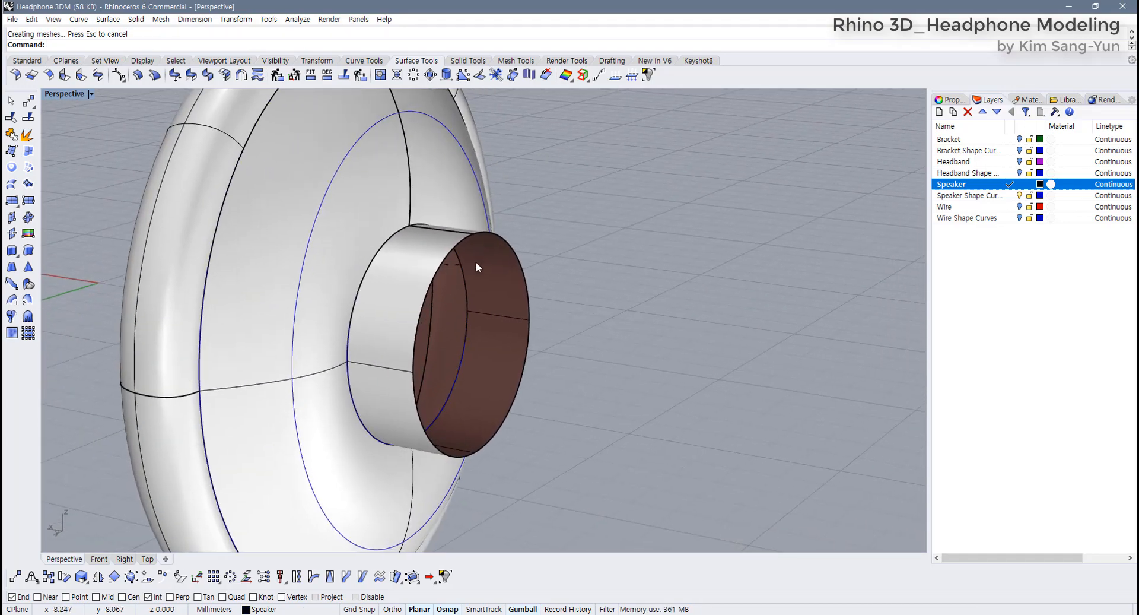
left_click(12, 168)
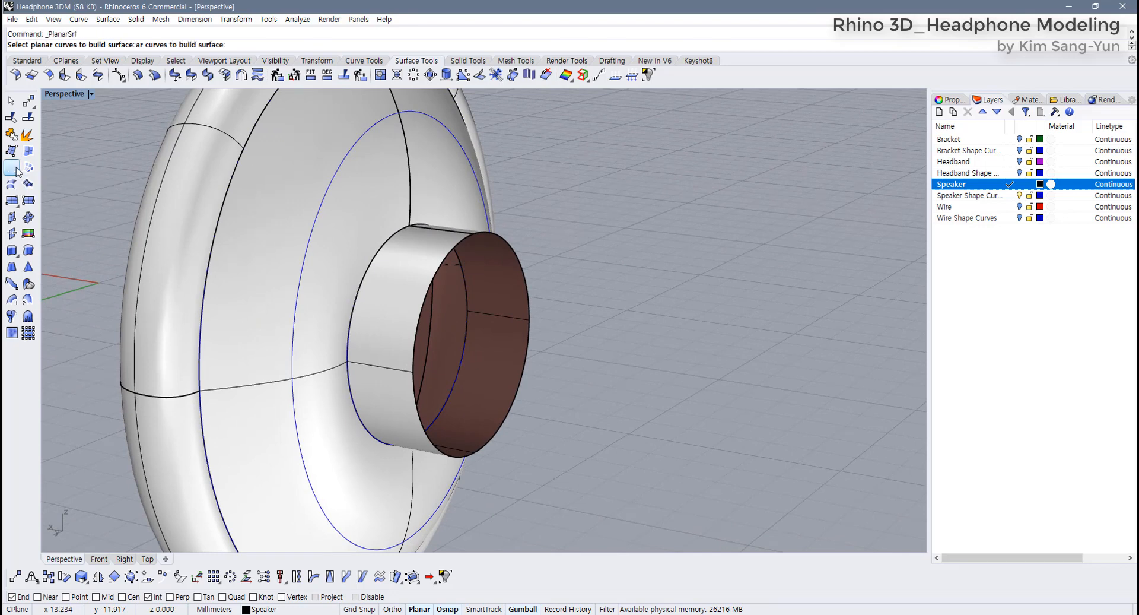
left_click(524, 265)
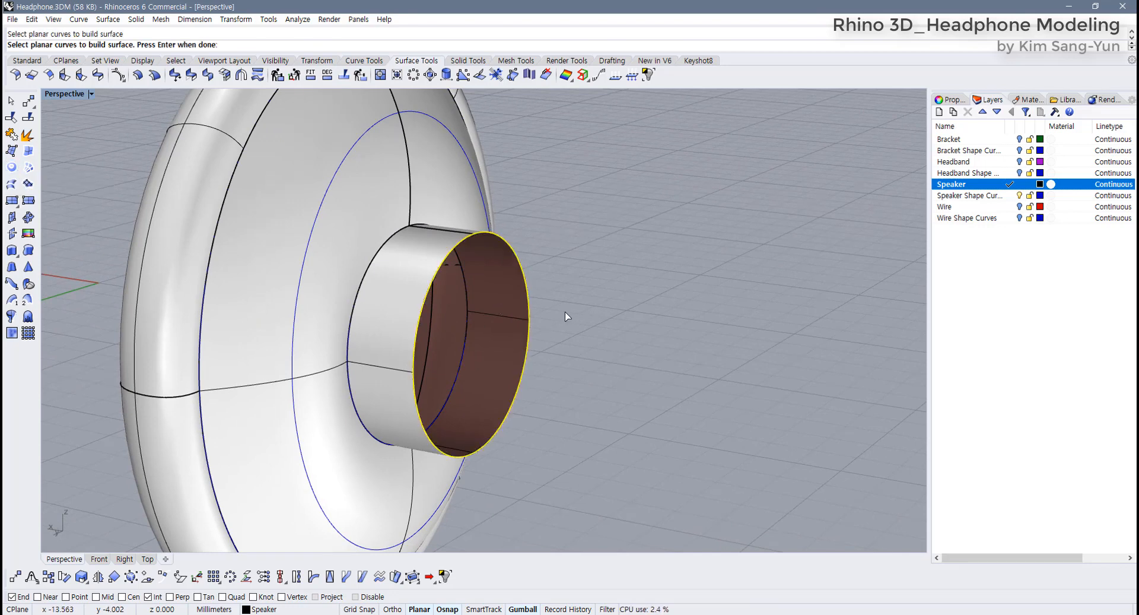
key("Return")
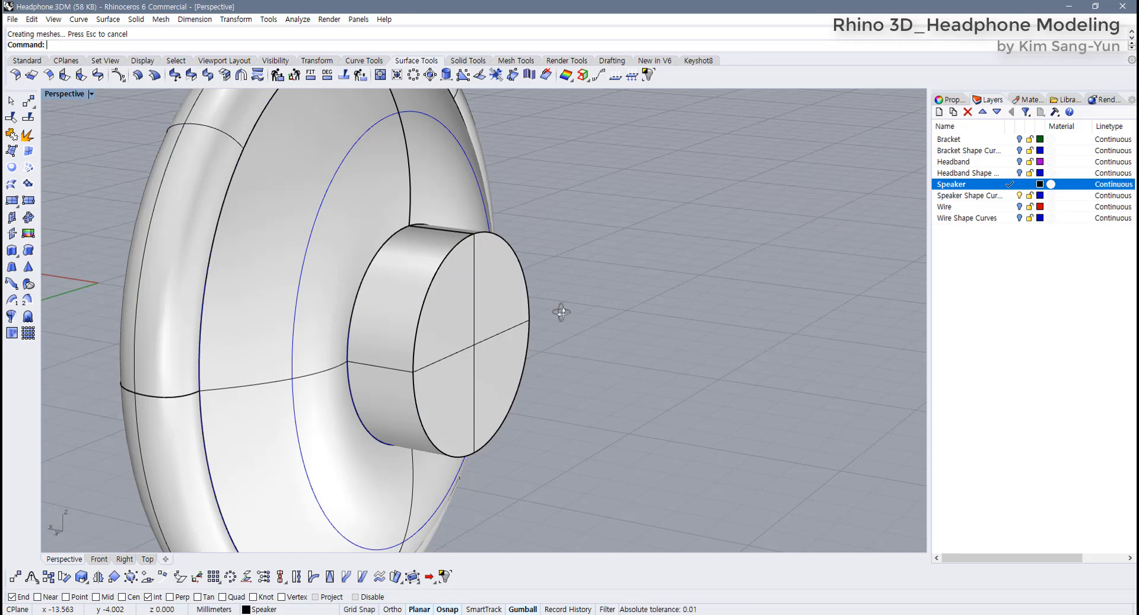
Join the extruded cylinder and its planar end cap with the speaker body
right_click_drag(564, 311, 709, 411)
left_click_drag(710, 410, 416, 245)
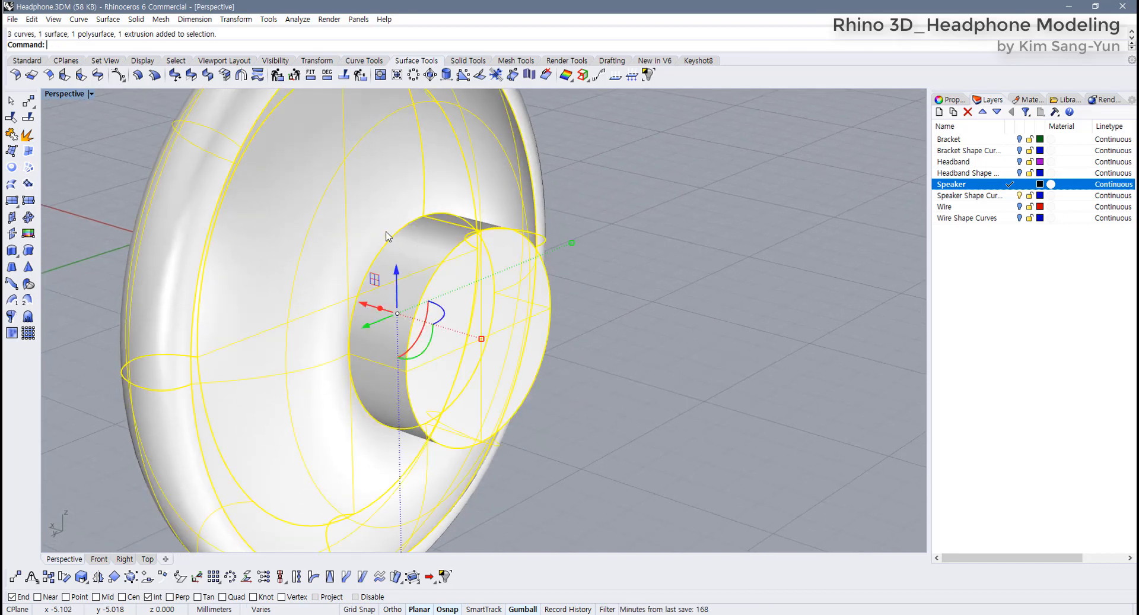
left_click(607, 304)
scroll(532, 310, "up", 5)
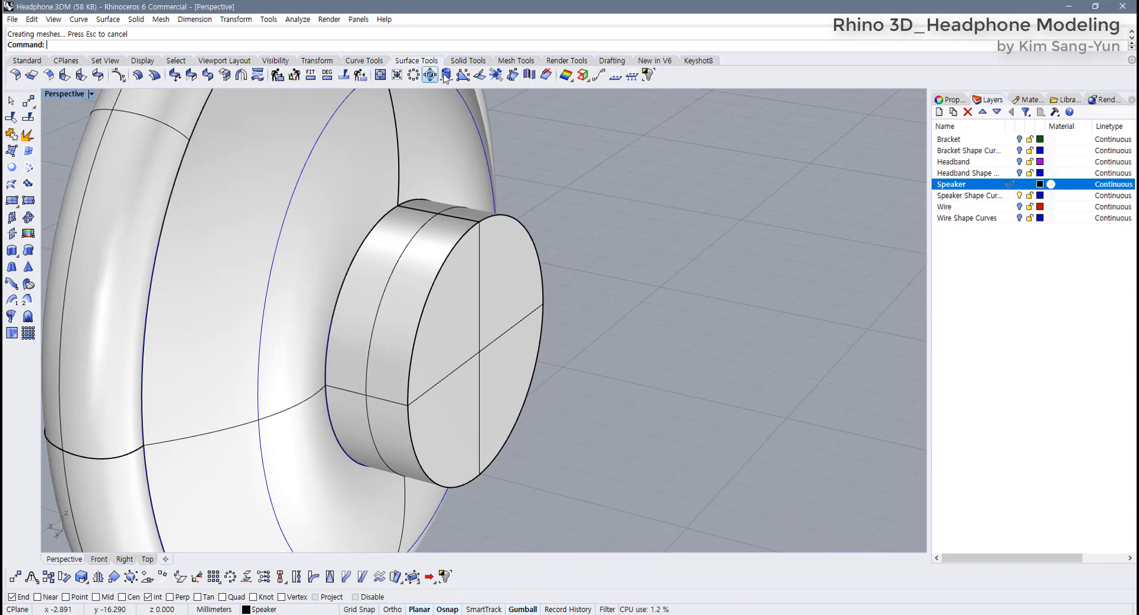
Fillet the outer circular edge of the speaker's rear cylinder with a 0.2 mm radius
left_click(469, 61)
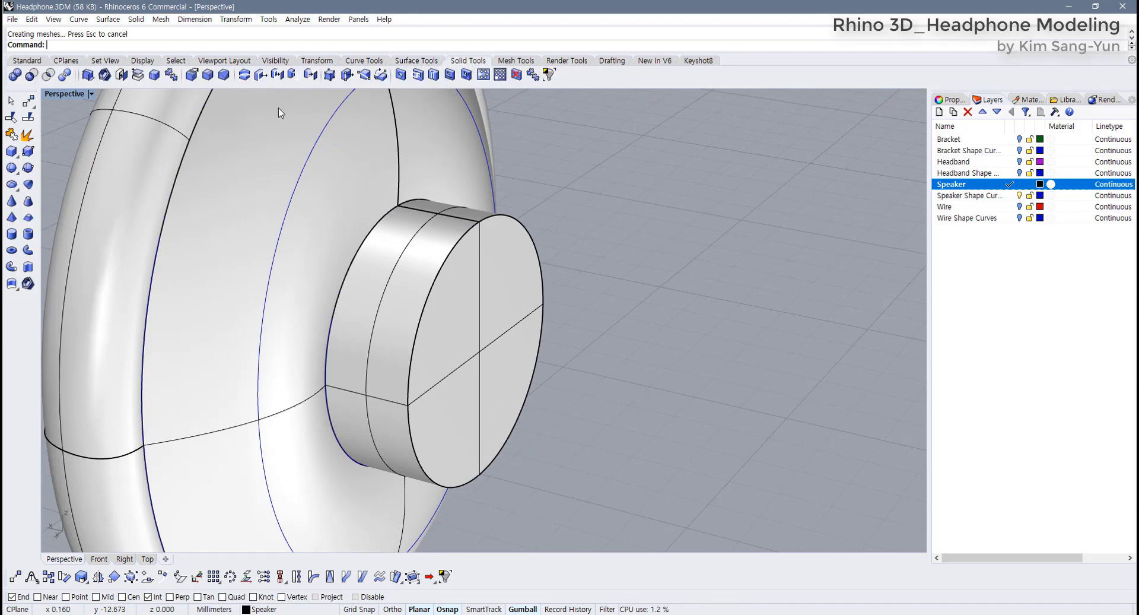
left_click(207, 76)
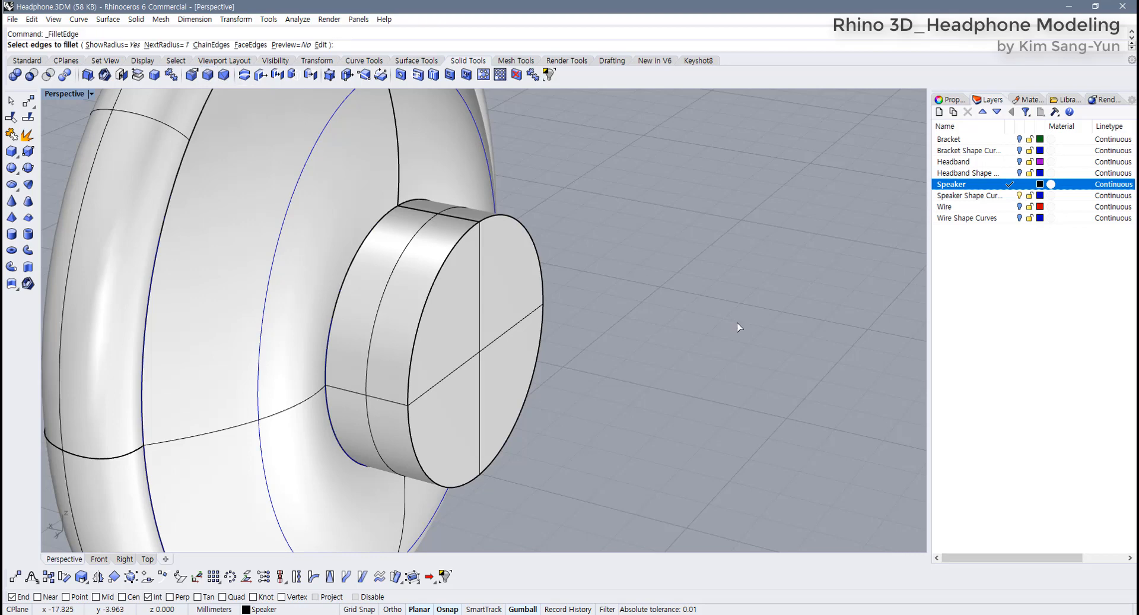
left_click(536, 306)
key("Return")
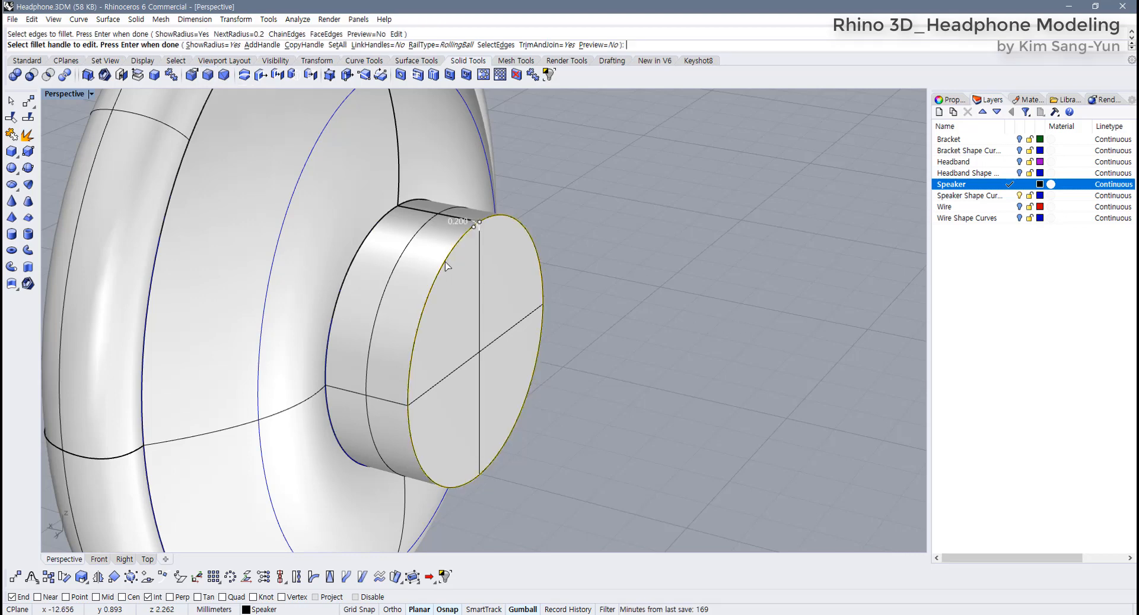
key("Return")
Make Bracket the current layer, hide the Speaker Shape Curves layer and show the Bracket Shape Curves layer
right_click_drag(444, 283, 569, 285)
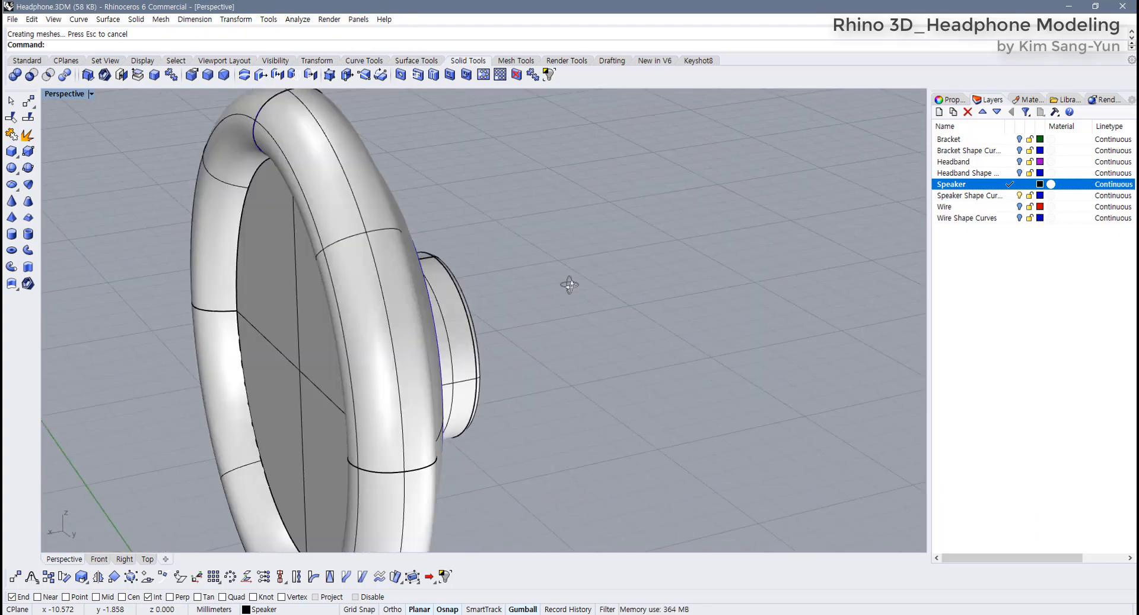
scroll(418, 365, "down", 5)
right_click_drag(418, 365, 683, 377)
right_click_drag(469, 389, 413, 349)
scroll(435, 354, "down", 4)
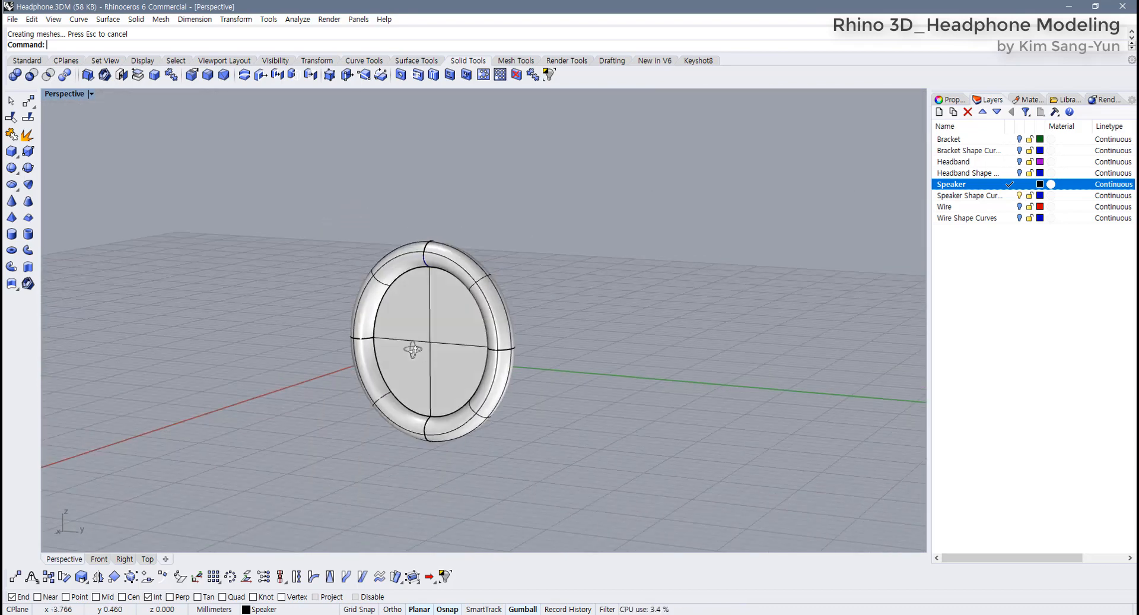
right_click_drag(532, 337, 563, 335, "shift")
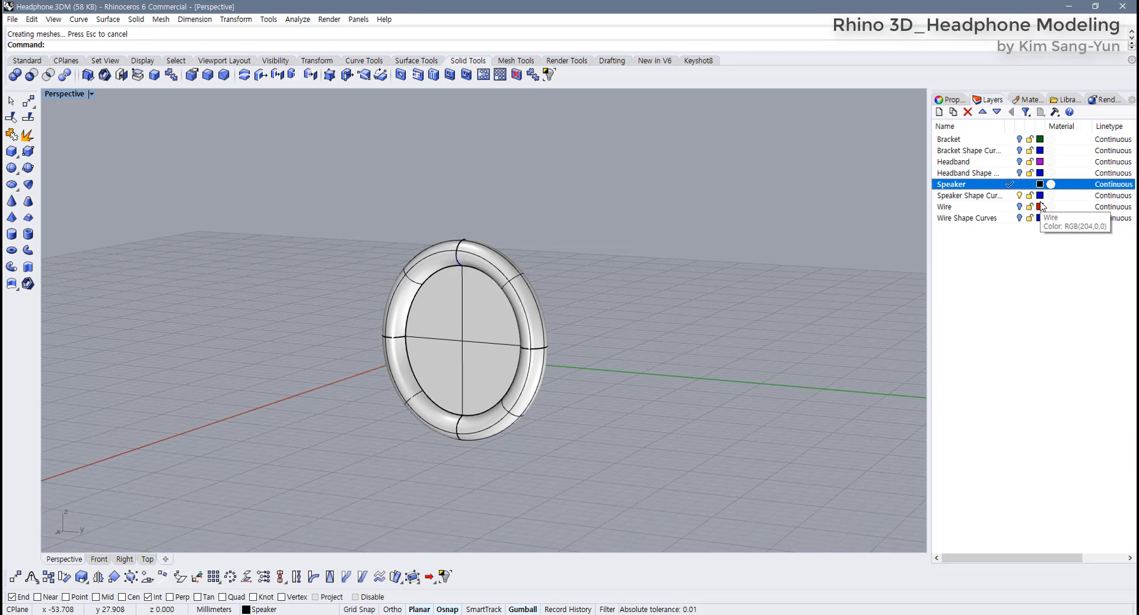
left_click(1004, 140)
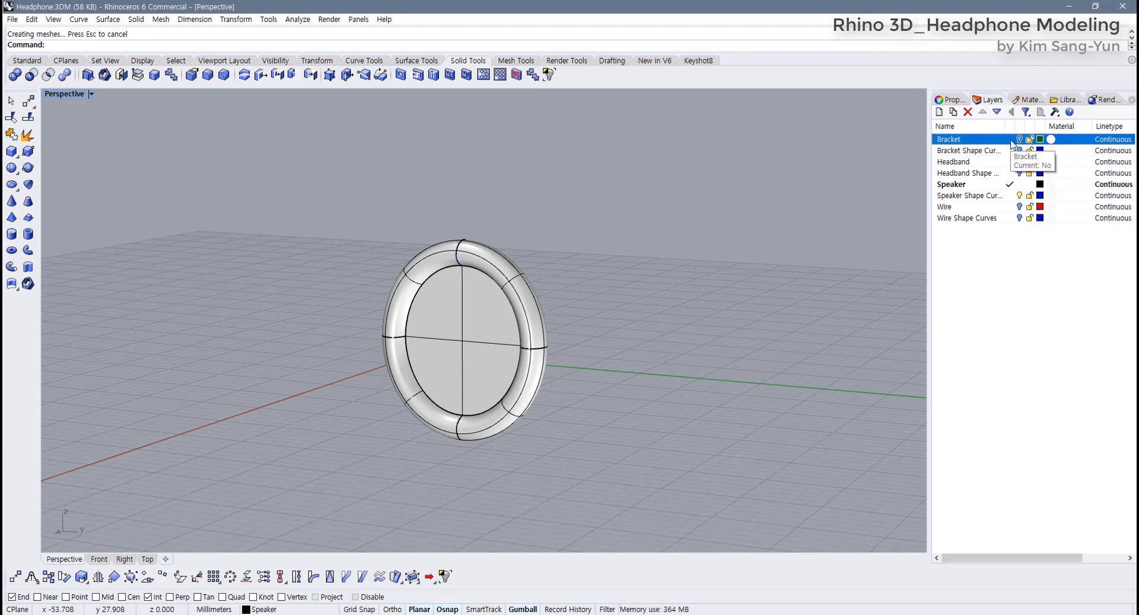
left_click(1011, 140)
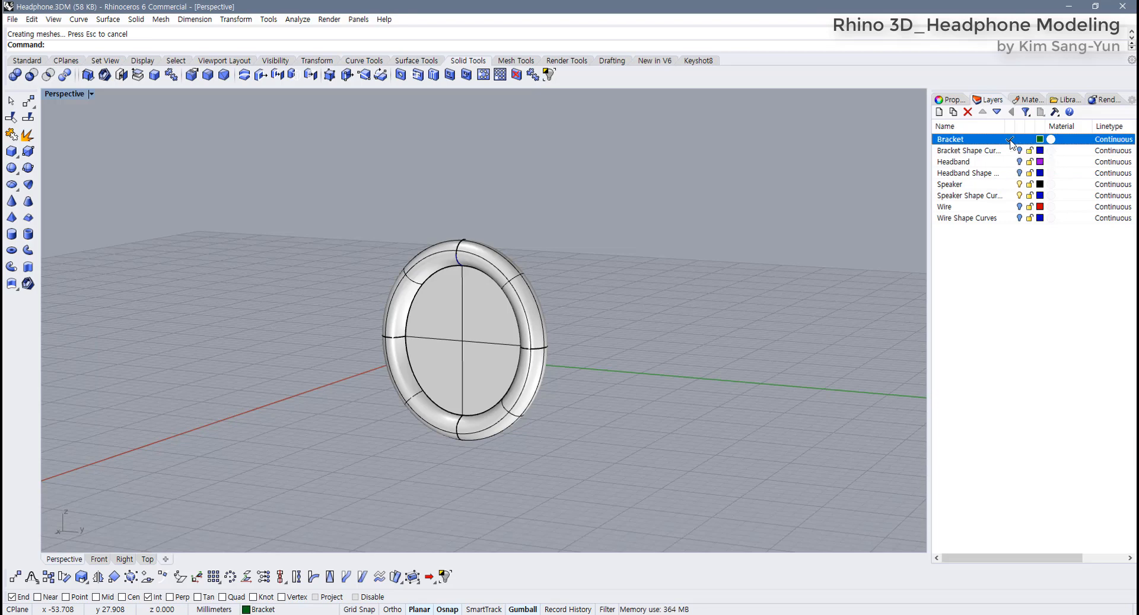
left_click(1021, 200)
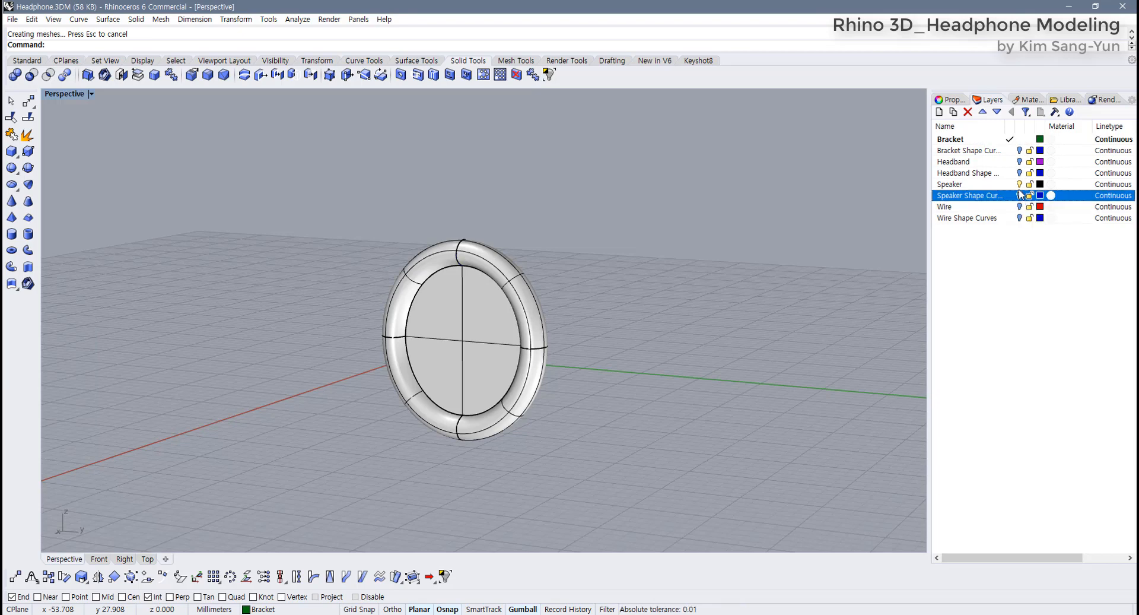
left_click(1020, 150)
Extrude the closed bracket profile curve as a solid with a distance of -2 mm
right_click_drag(742, 253, 720, 237)
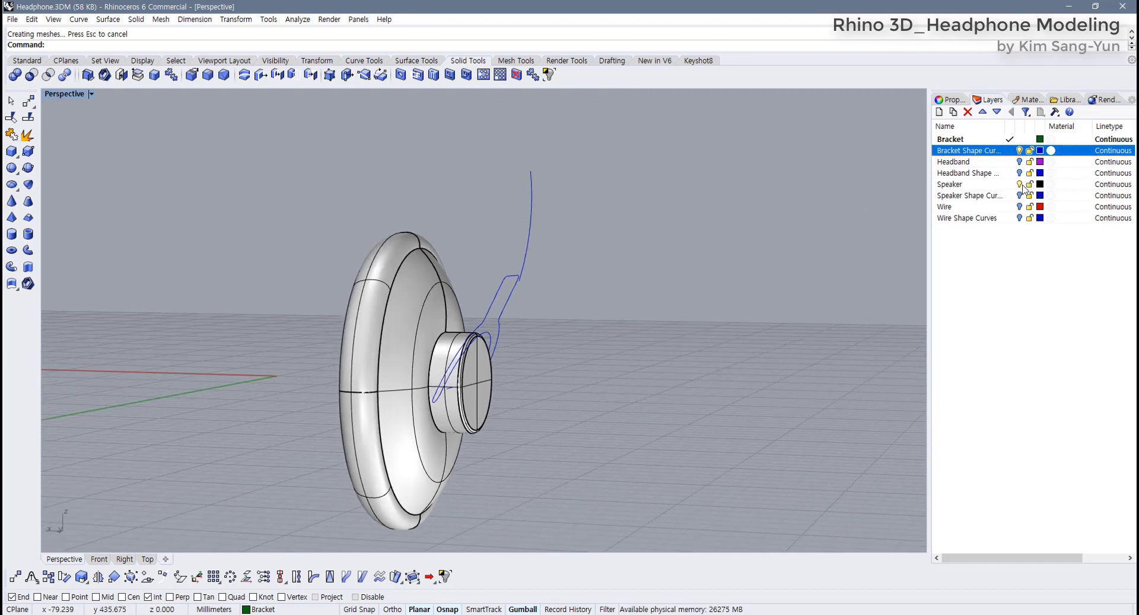
mouse_move(840, 229)
right_mouse_down()
mouse_move(791, 244)
mouse_move(824, 232)
right_mouse_up()
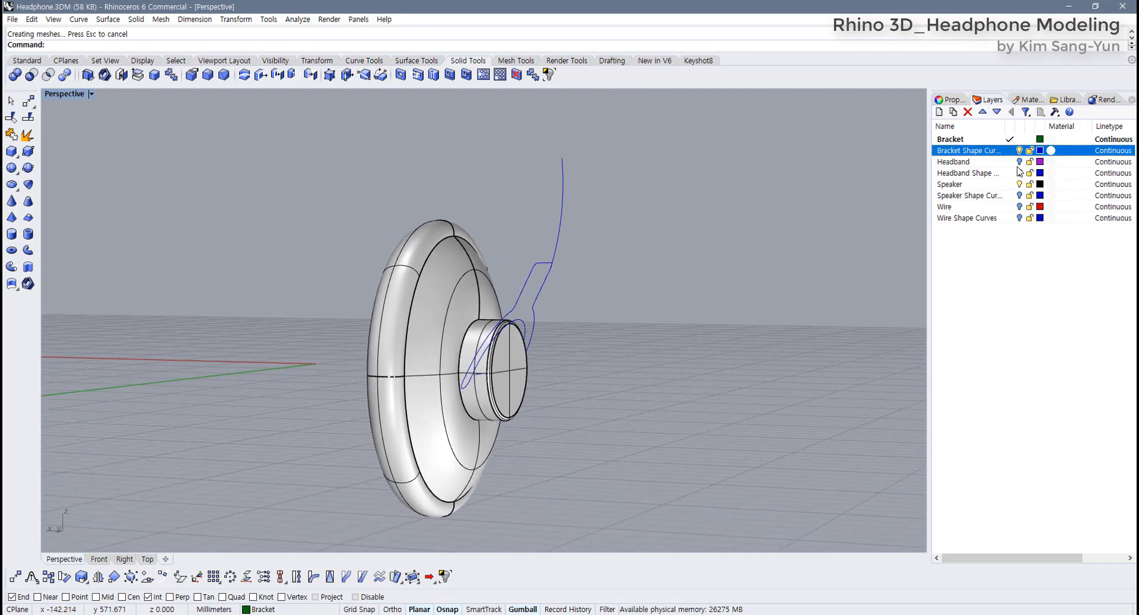
right_click_drag(719, 297, 689, 299)
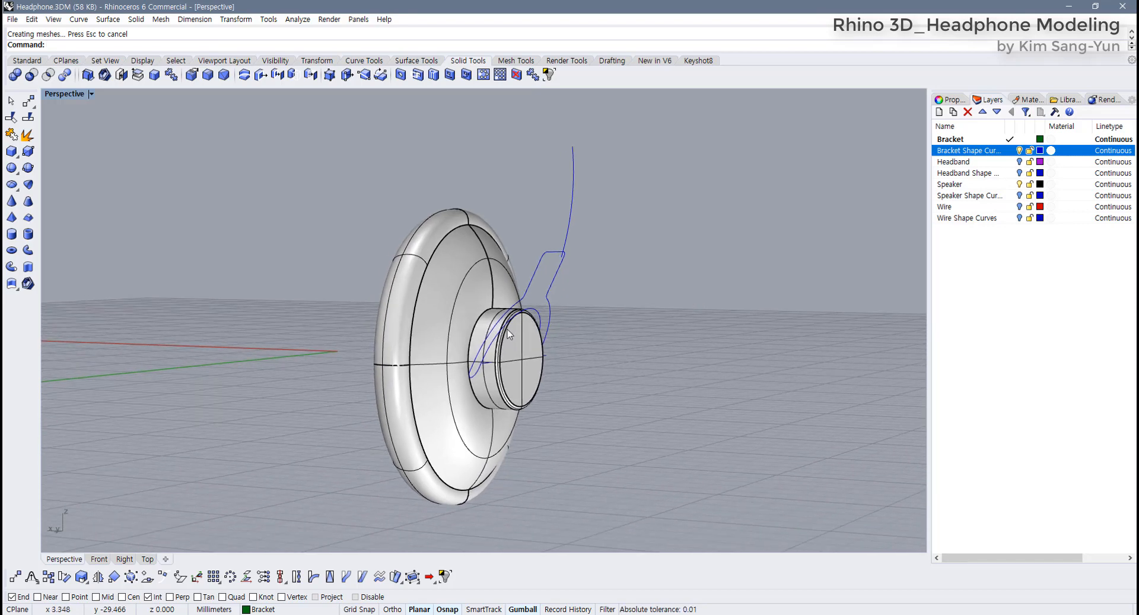
scroll(522, 334, "up", 5)
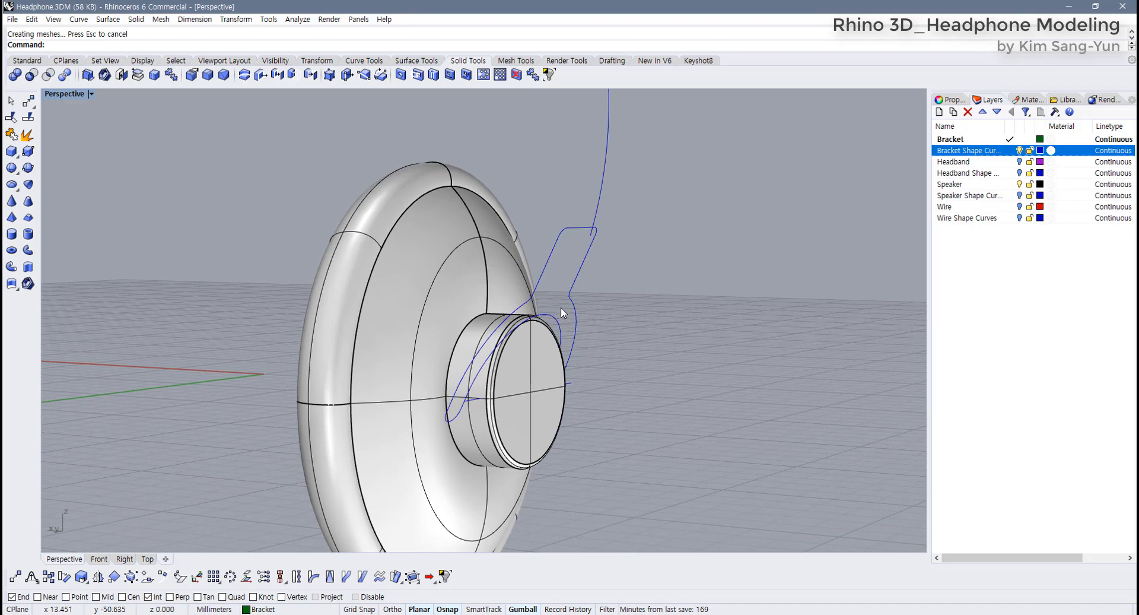
left_click(575, 284)
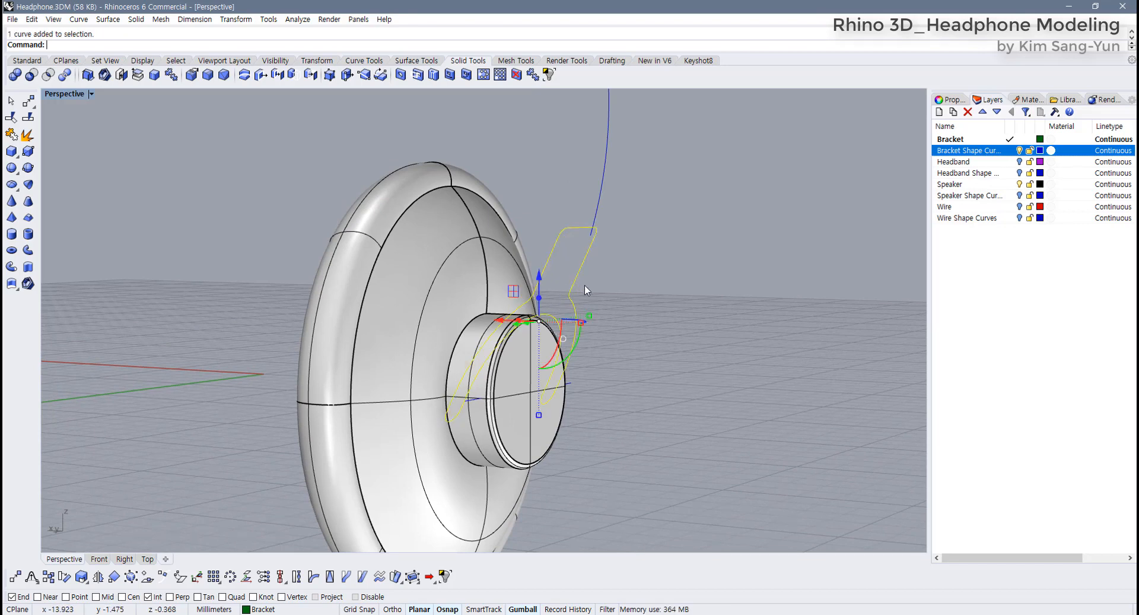
right_click_drag(583, 287, 623, 274)
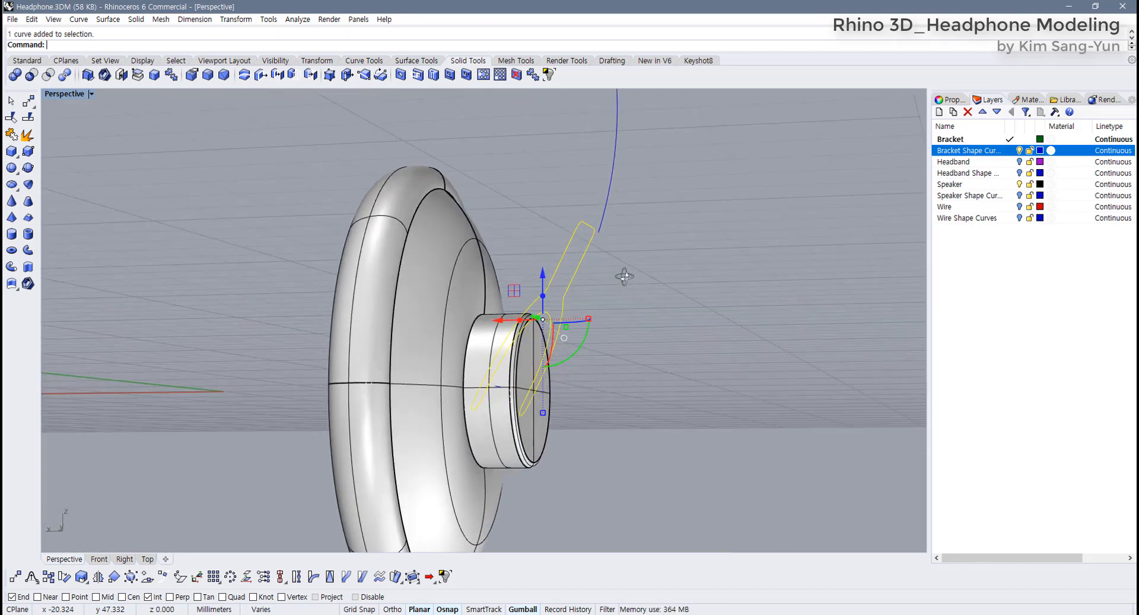
left_click(414, 62)
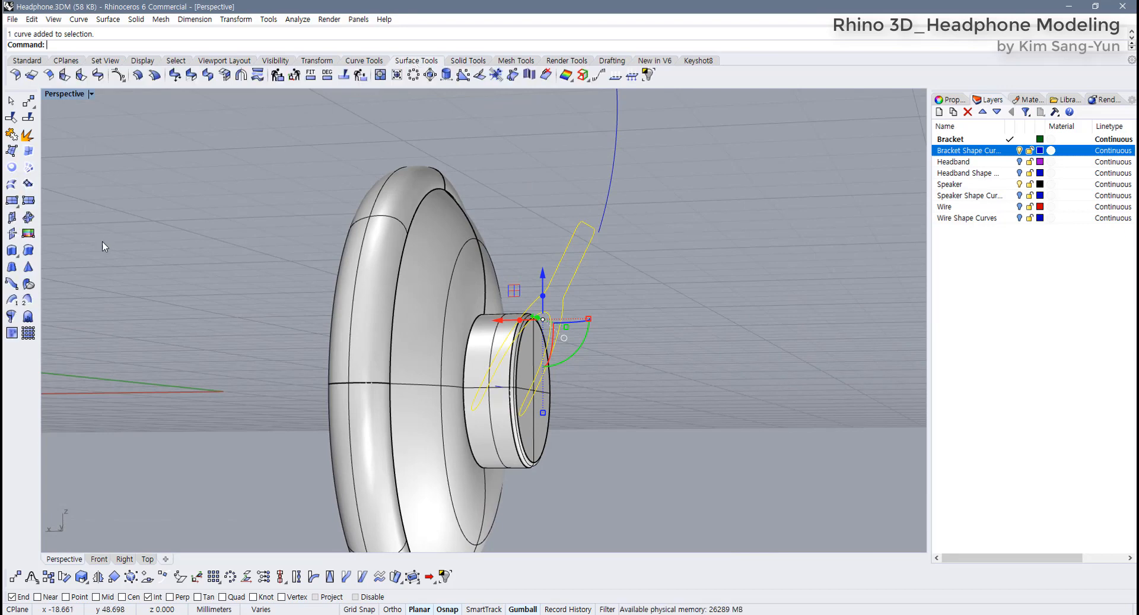
left_click(11, 250)
left_click(193, 44)
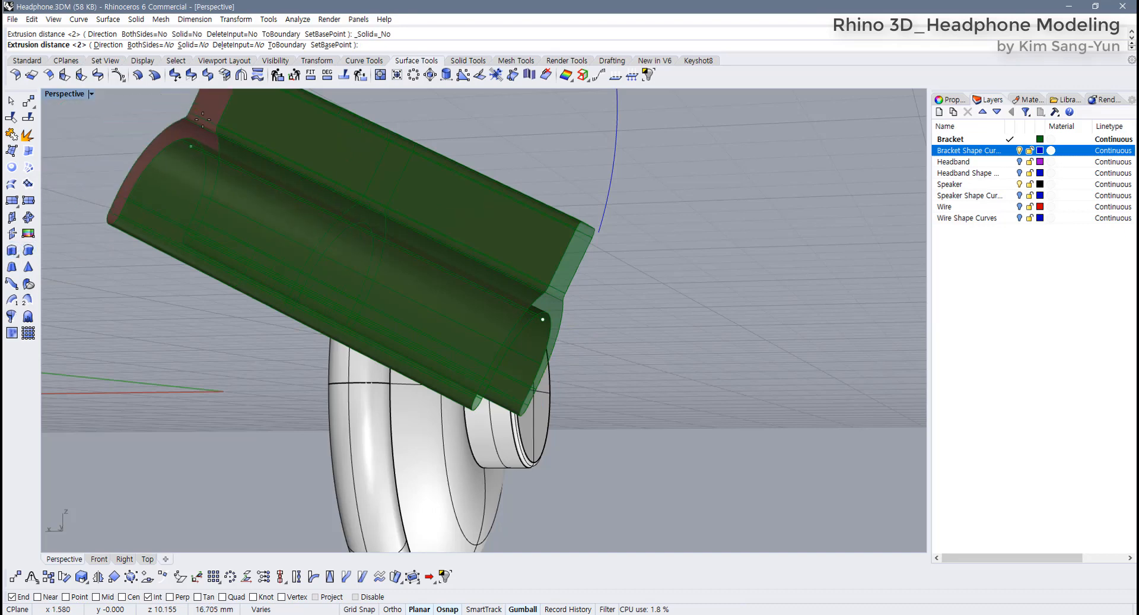
left_click(193, 44)
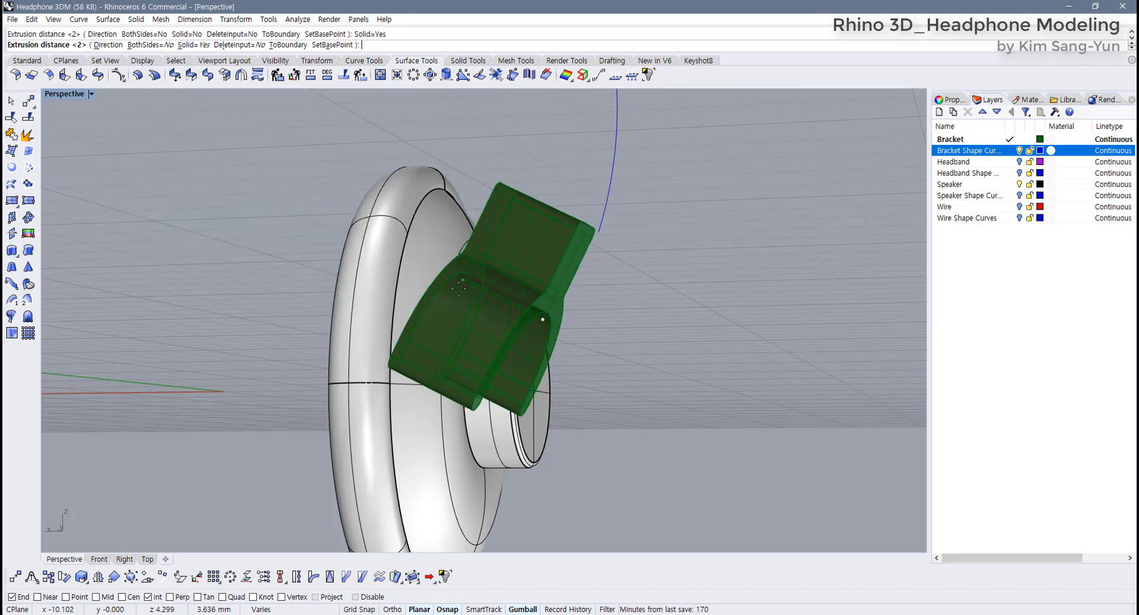
type("-2")
key("Return")
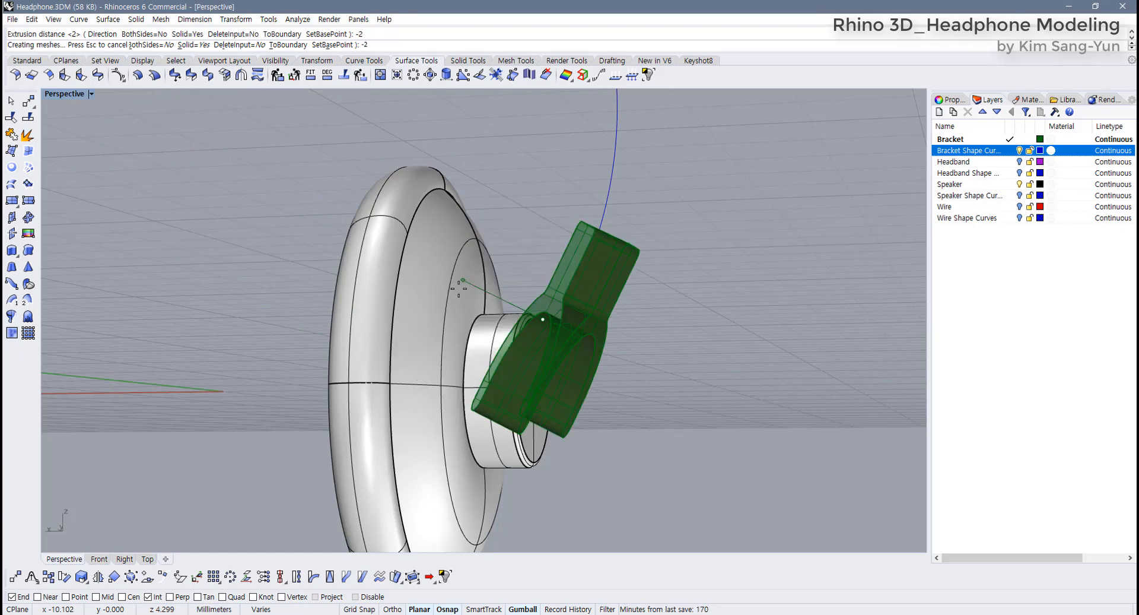
Undo the -2 mm solid extrusion of the bracket profile
left_click(646, 430)
right_click_drag(647, 430, 603, 442)
key("ctrl+z")
Try to extrude the bracket profile curve as an open surface with a distance of -1 mm, and undo it
right_click(667, 350)
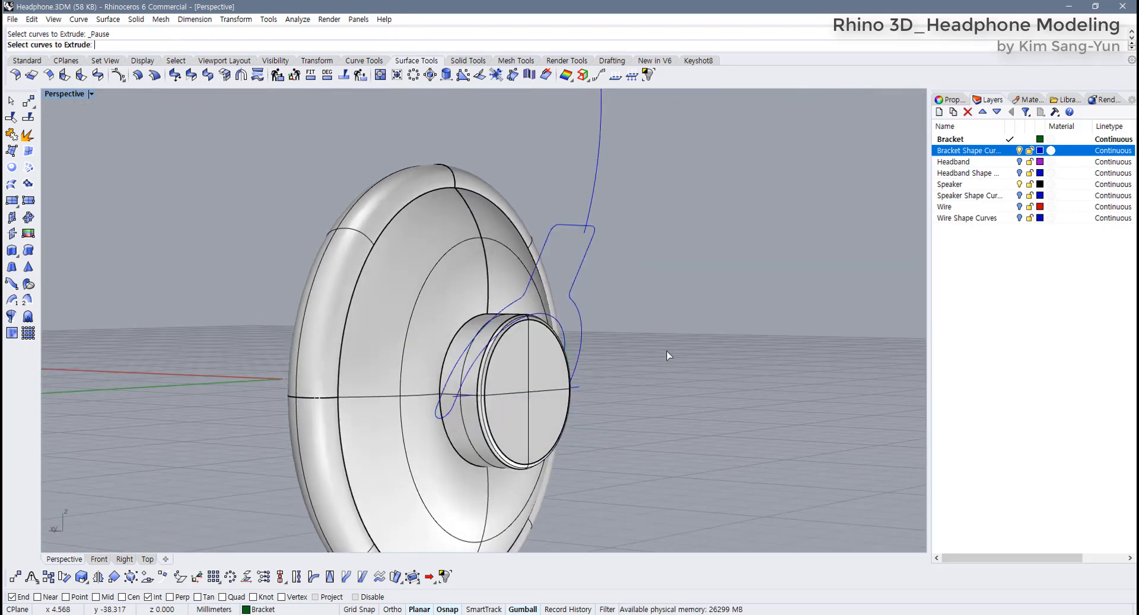
left_click(576, 300)
right_click(617, 312)
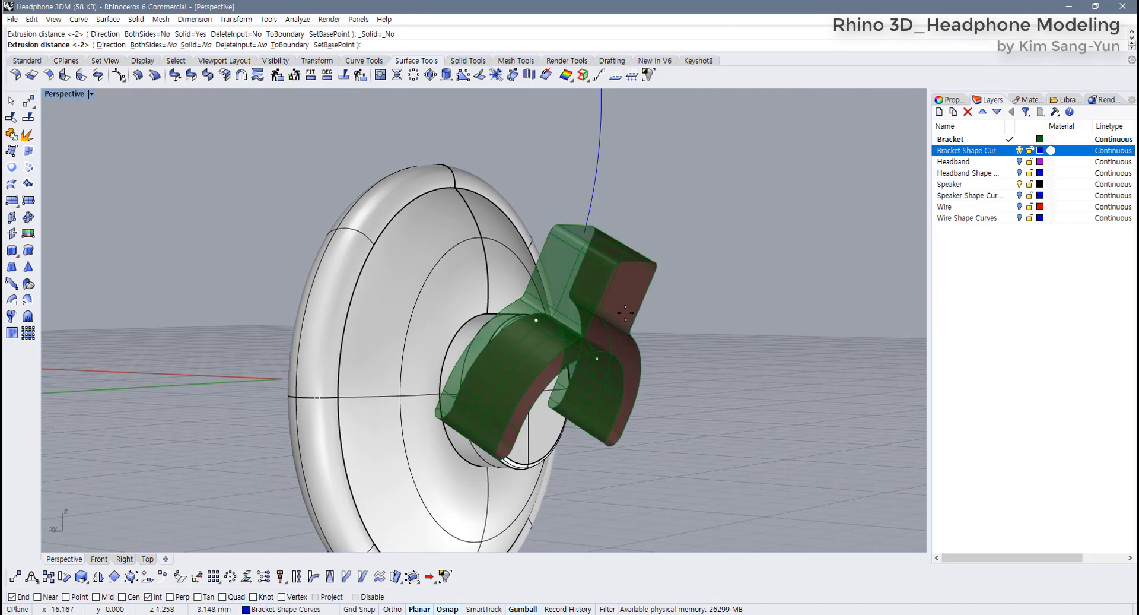
type("-2")
key("Return")
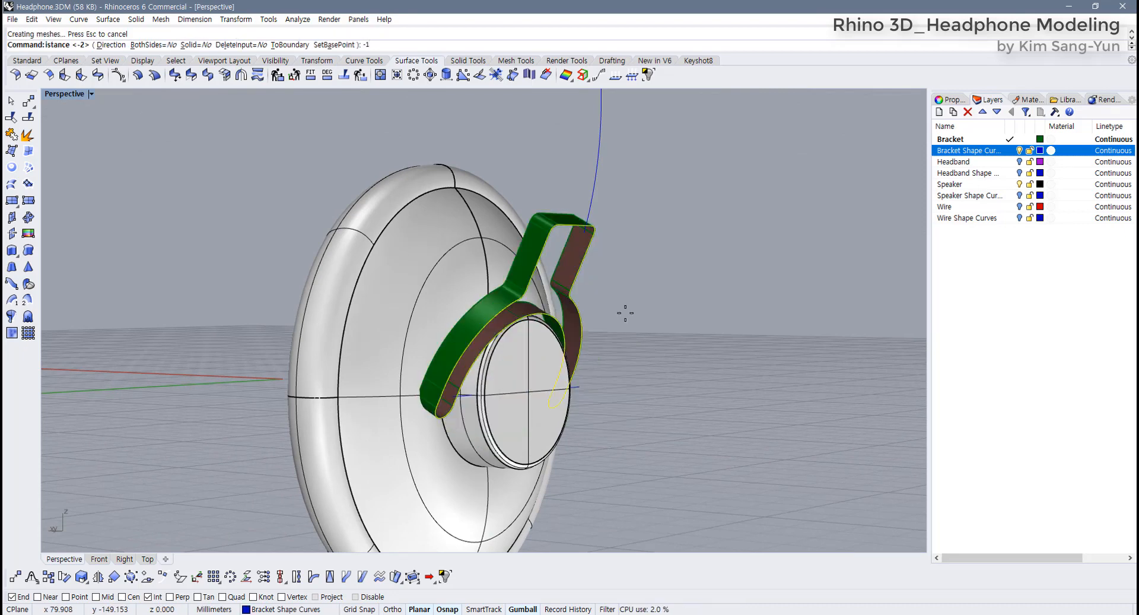
mouse_move(624, 313)
right_mouse_down()
mouse_move(658, 323)
mouse_move(648, 330)
mouse_move(643, 318)
right_mouse_up()
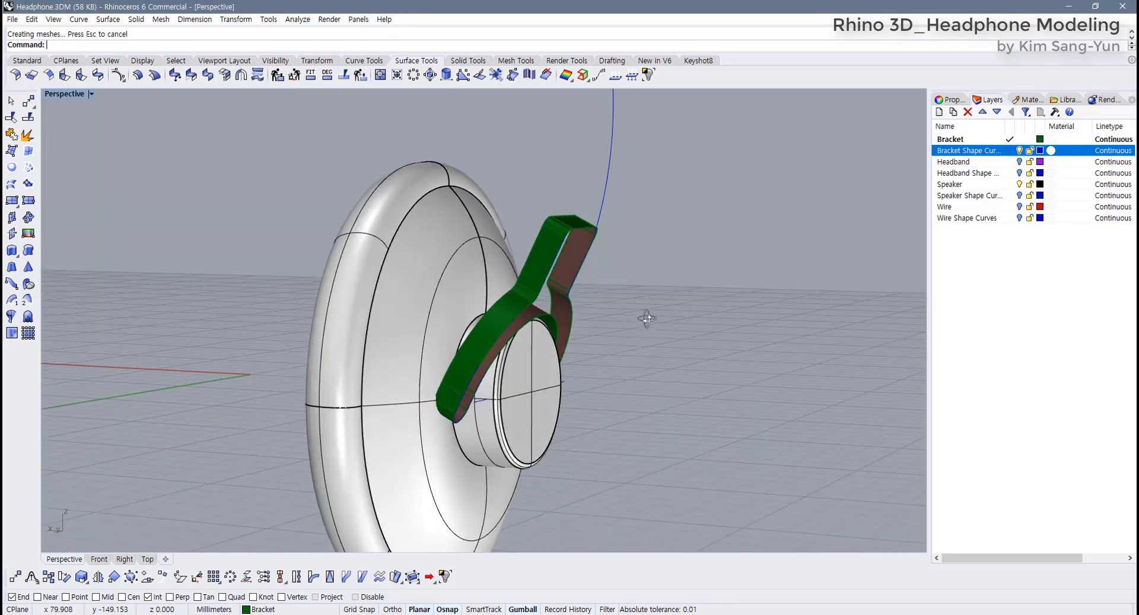
key("ctrl+z")
Extrude the bracket profile curve with the Solid option on and a distance of -1 mm
left_click(574, 283)
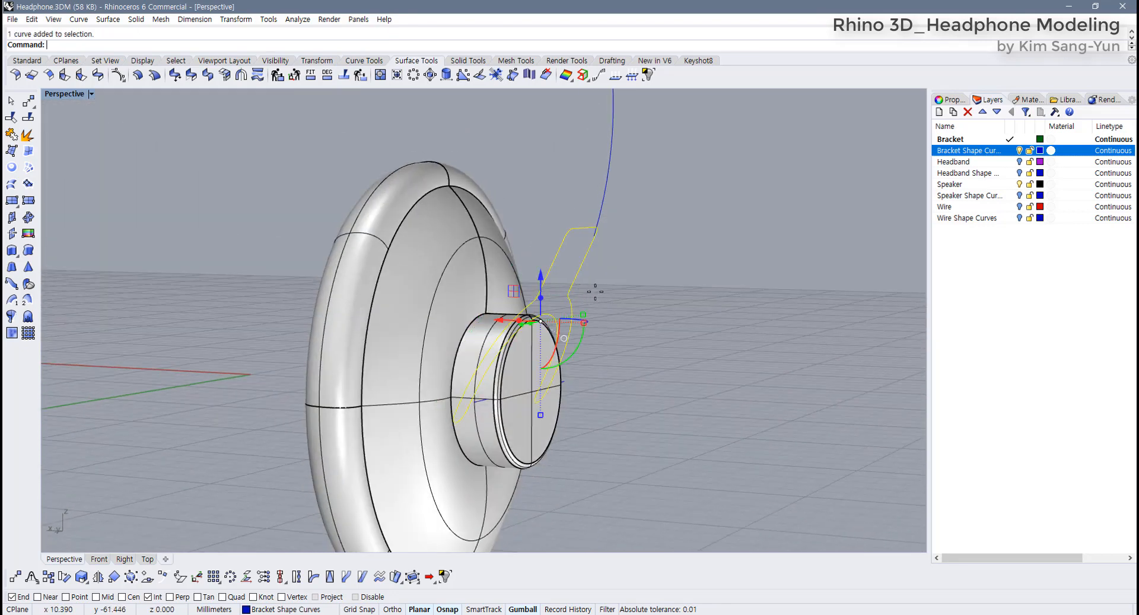
left_click(224, 76)
left_click(197, 45)
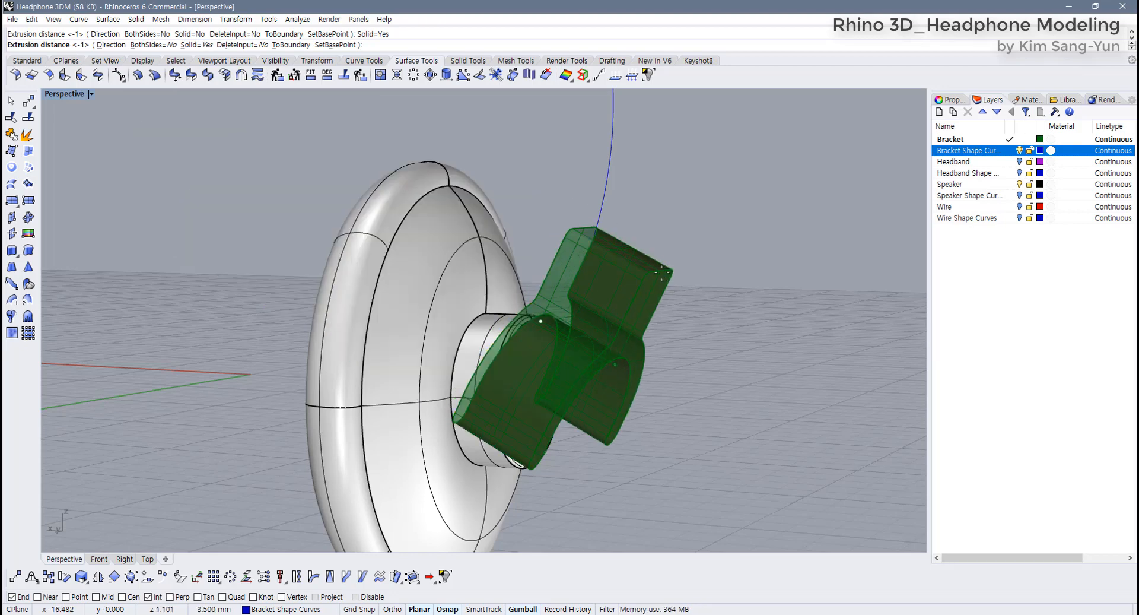
right_click(664, 278)
right_click(663, 278)
right_click(689, 307)
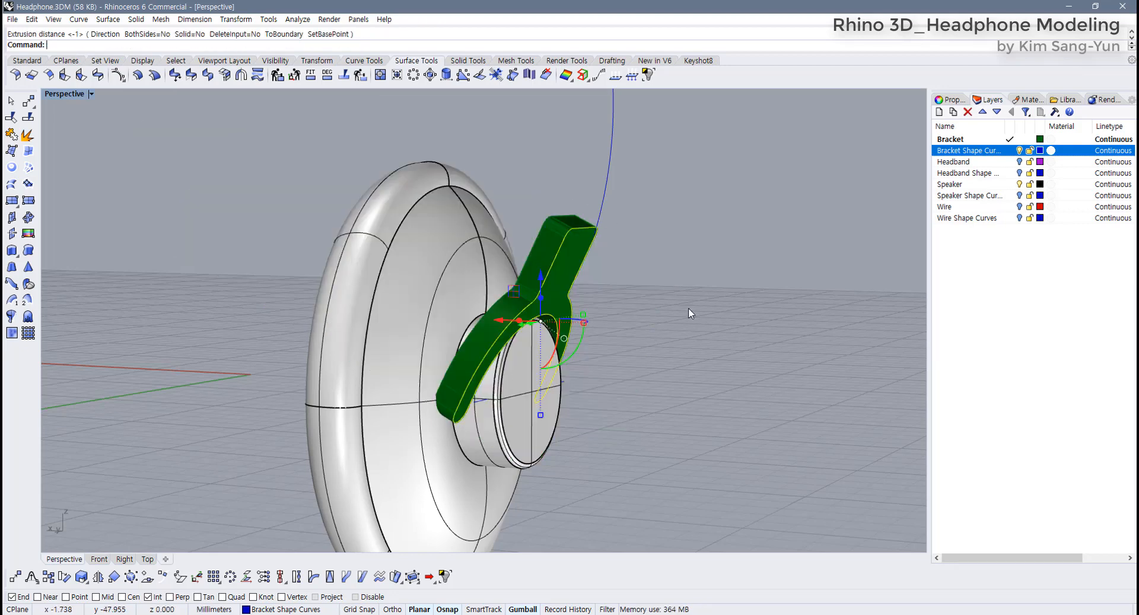
Check the extruded bracket's position against the speaker's rear cylinder and undo the extrusion
right_click_drag(688, 307, 501, 325)
scroll(501, 325, "up", 6)
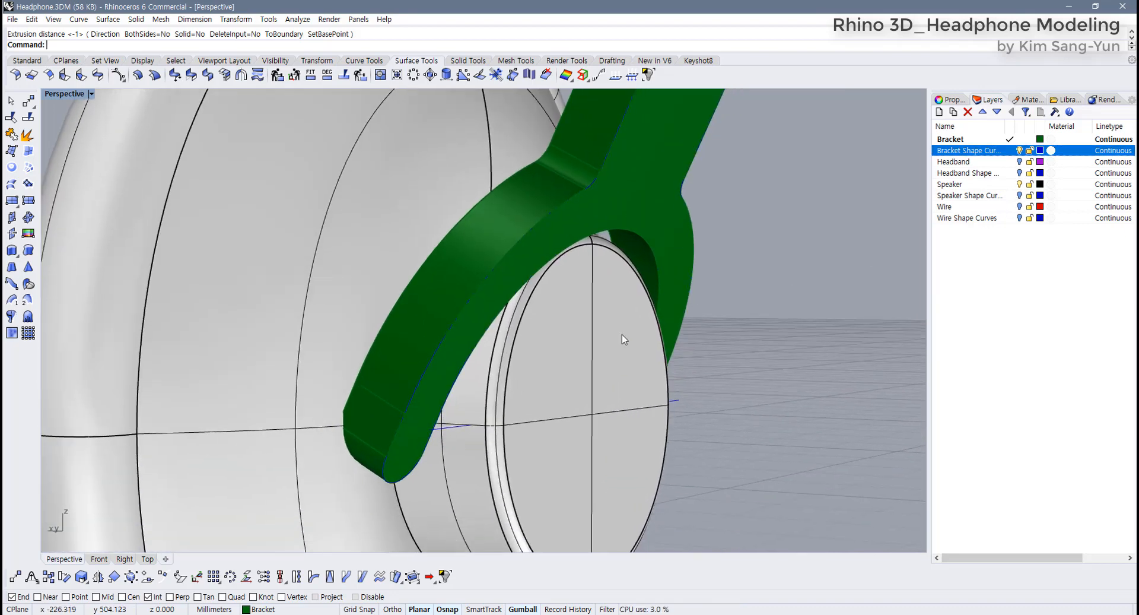
scroll(622, 334, "down", 5)
right_click_drag(622, 333, 603, 352)
key("ctrl+z")
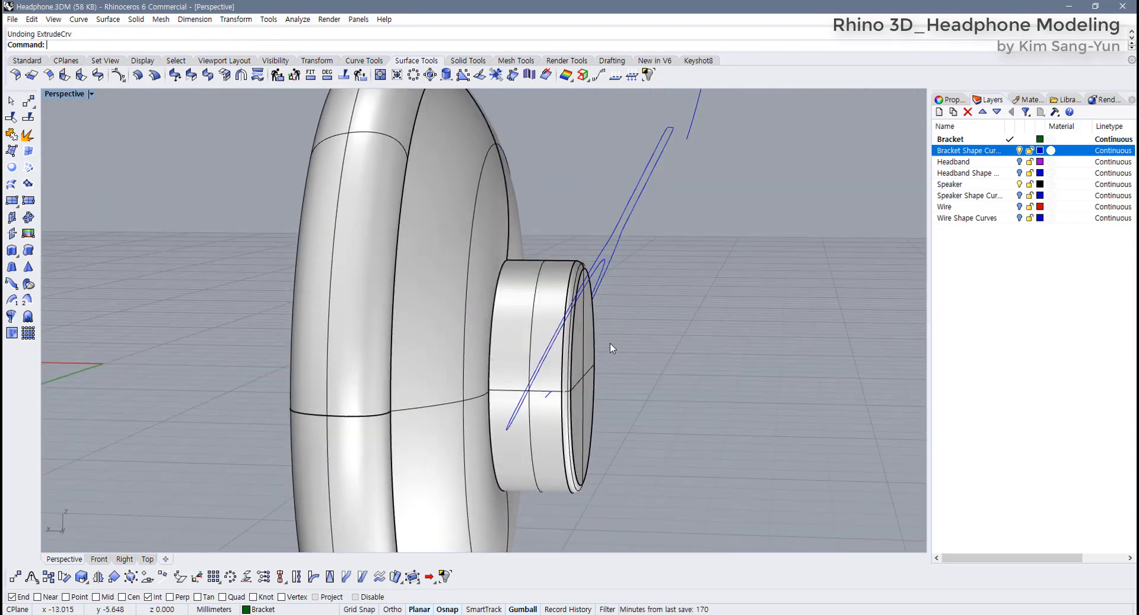
Try to extrude the bracket profile as a solid with a distance of 1 mm, and undo it
left_click(632, 212)
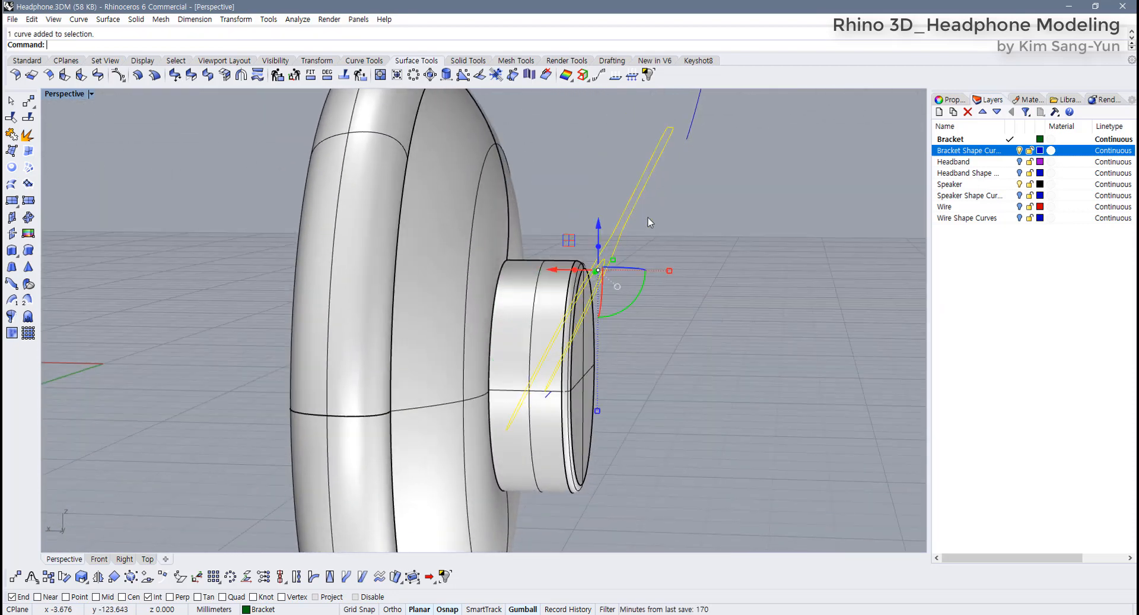
right_click(673, 241)
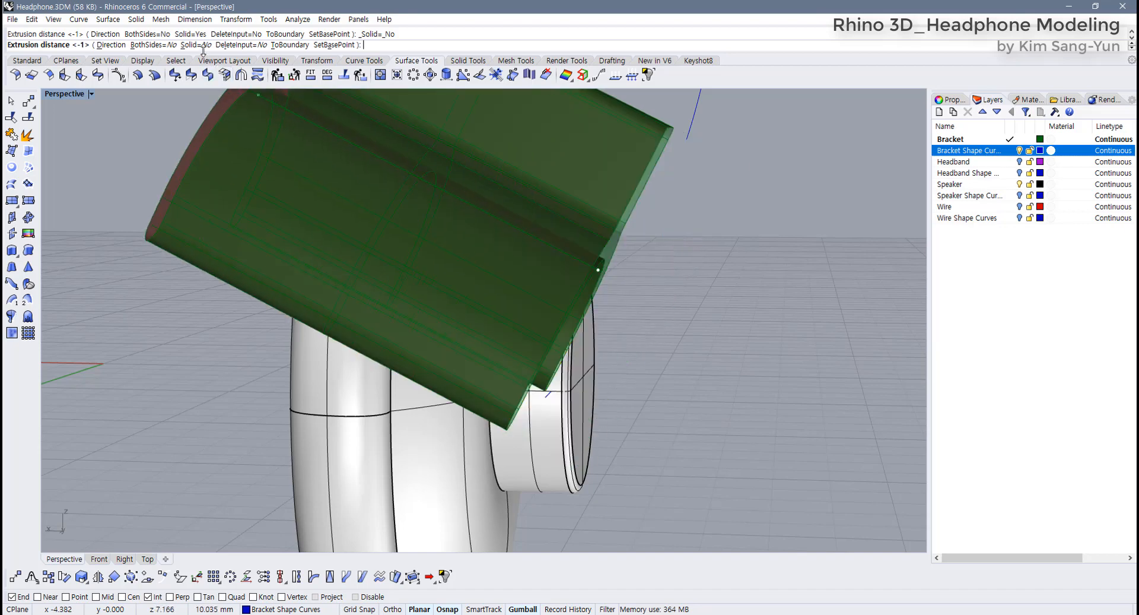
left_click(194, 44)
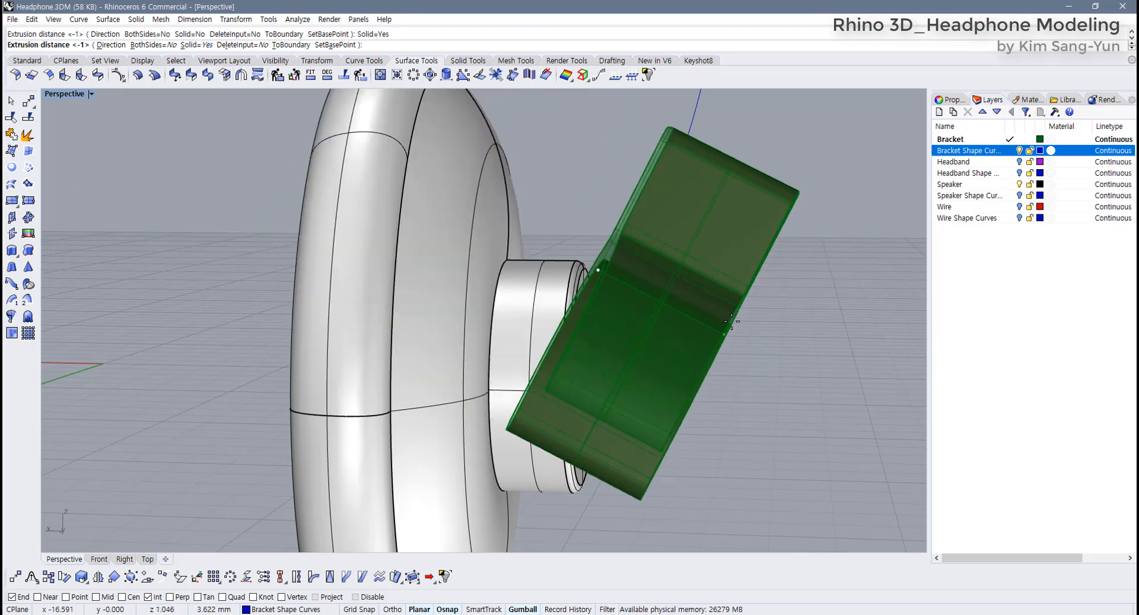
left_click(731, 321)
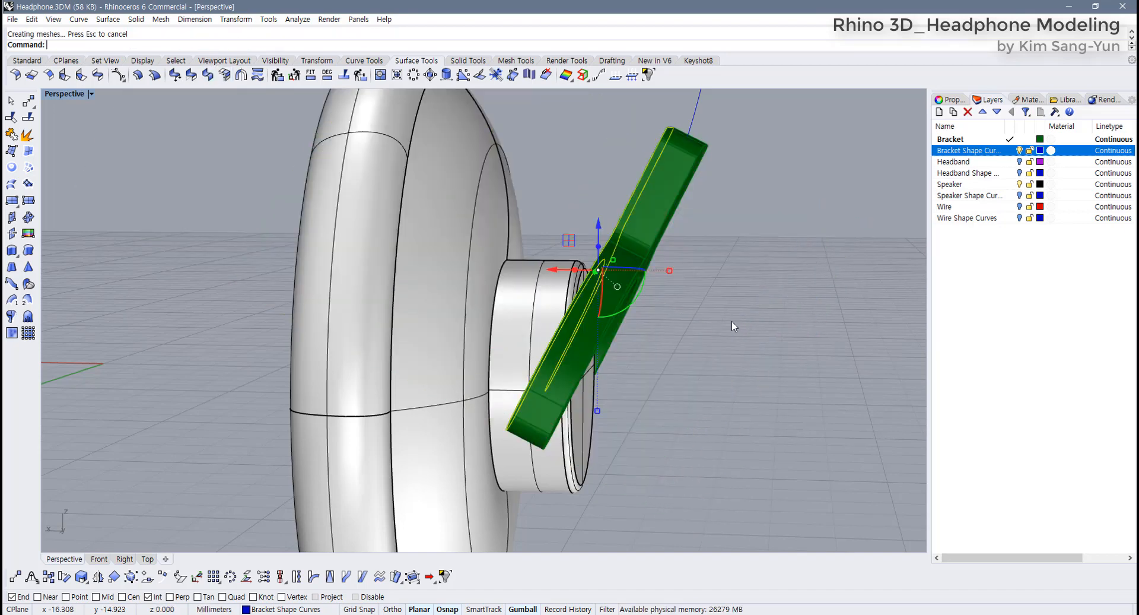
key("Escape")
right_click_drag(732, 321, 500, 428)
key("ctrl+z")
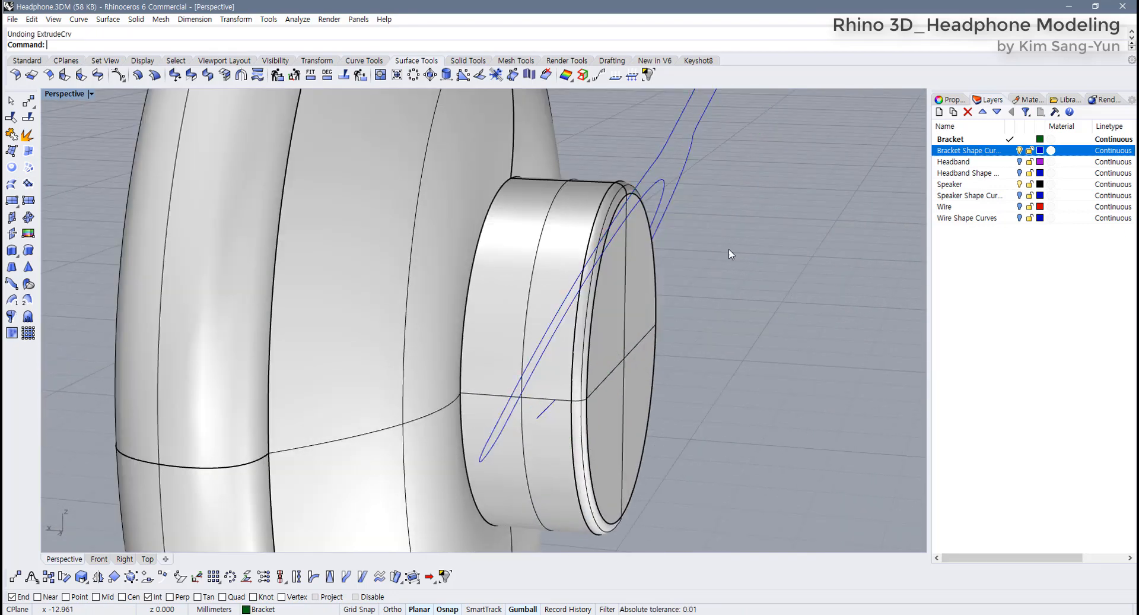
Try a -1 mm extrusion of the bracket profile without end caps, and undo it
left_click_drag(686, 141, 684, 141)
right_click(701, 206)
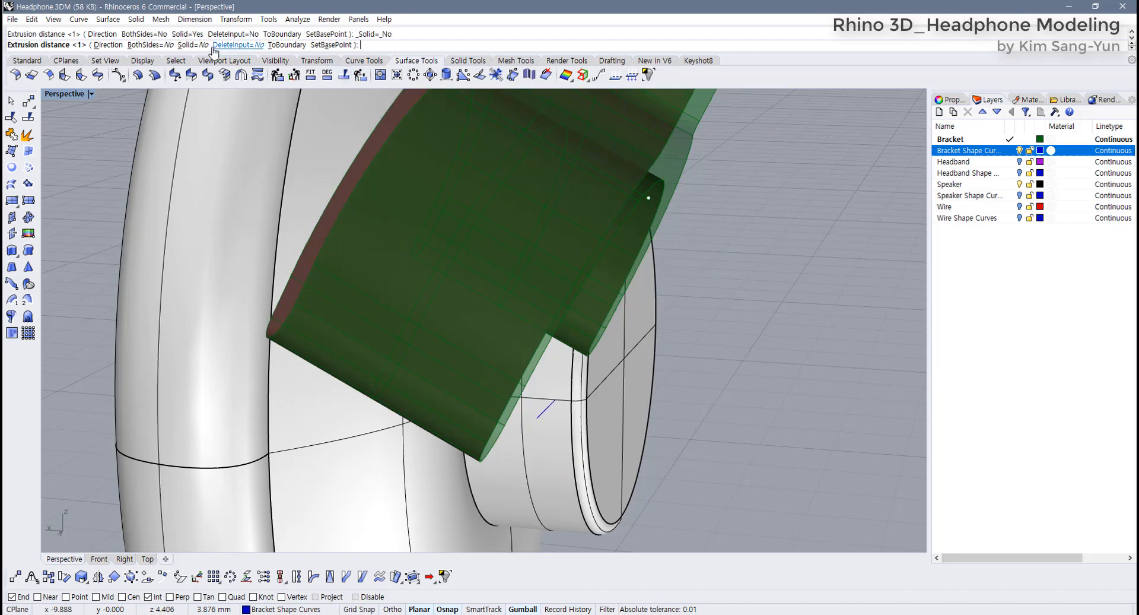
left_click(583, 186)
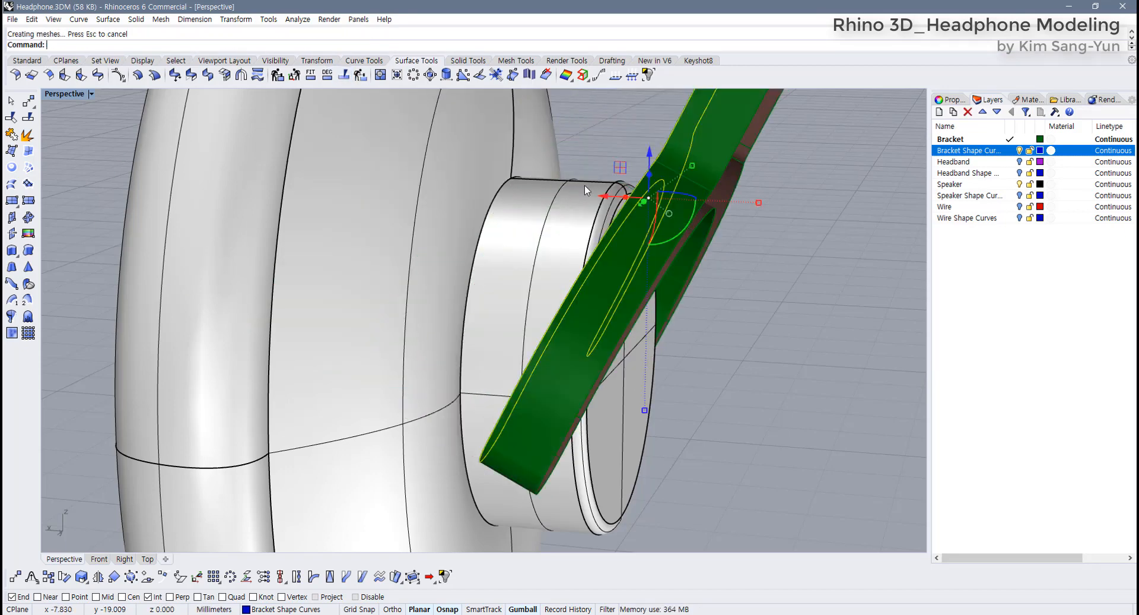
key("ctrl+z")
Try a capped solid extrusion of the bracket profile with a distance of 1 mm, and undo it
right_click(584, 262)
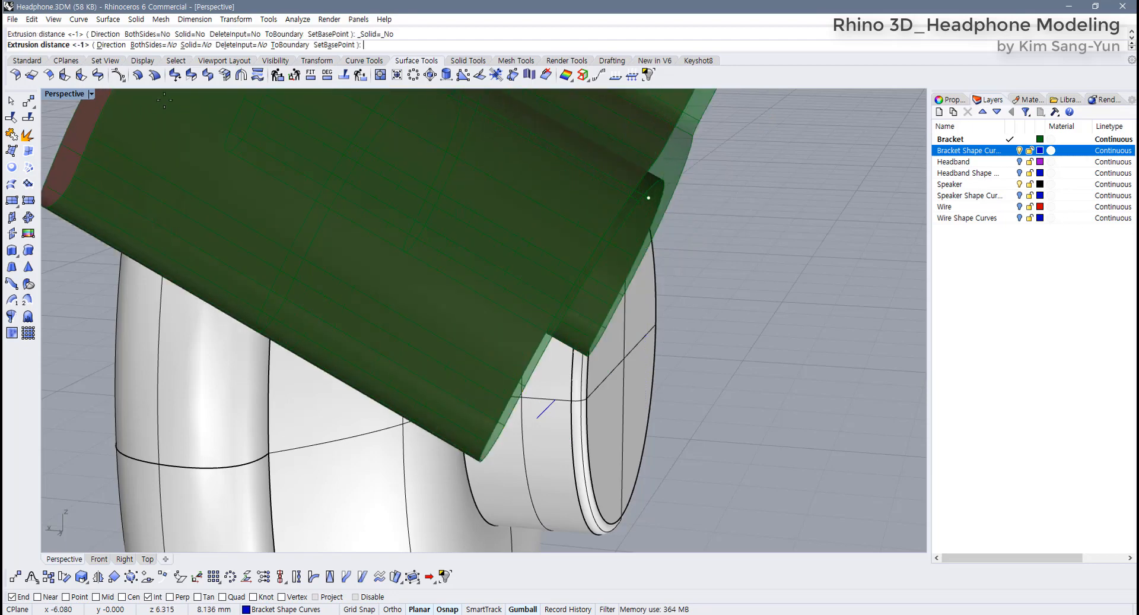
left_click(195, 44)
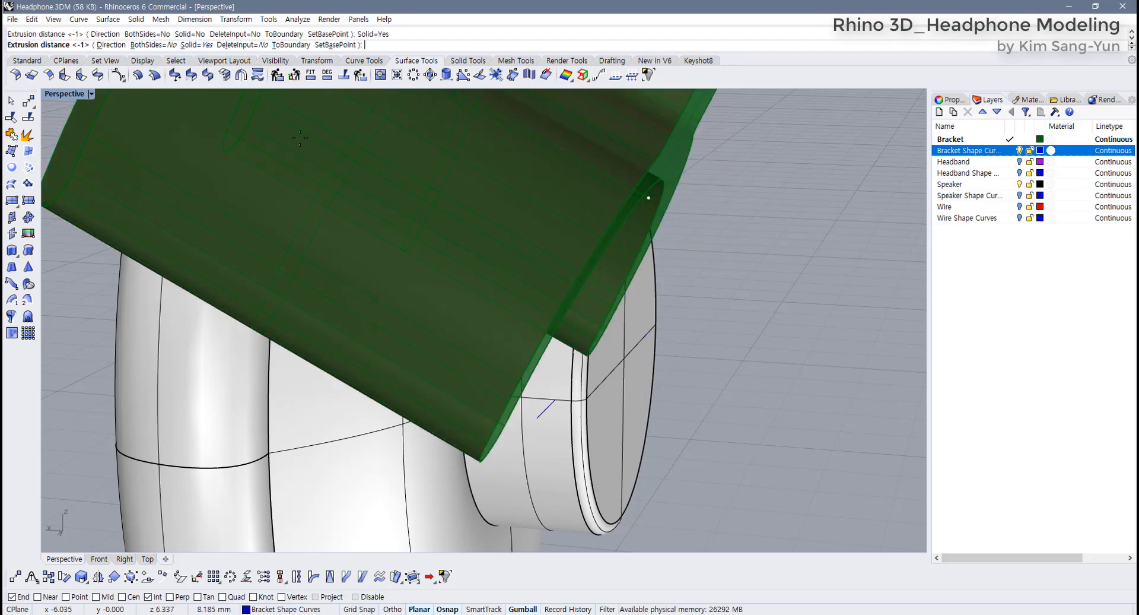
type("1")
key("Return")
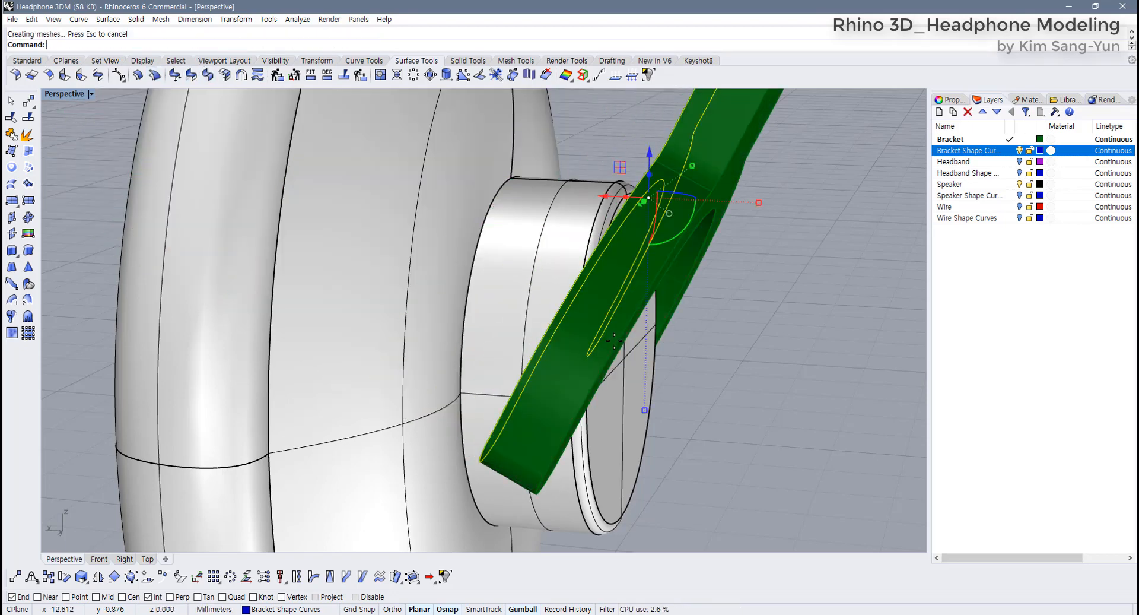
key("ctrl+z")
Extrude the bracket profile curve into a capped solid with an extrusion distance of -1 mm
right_click(614, 341)
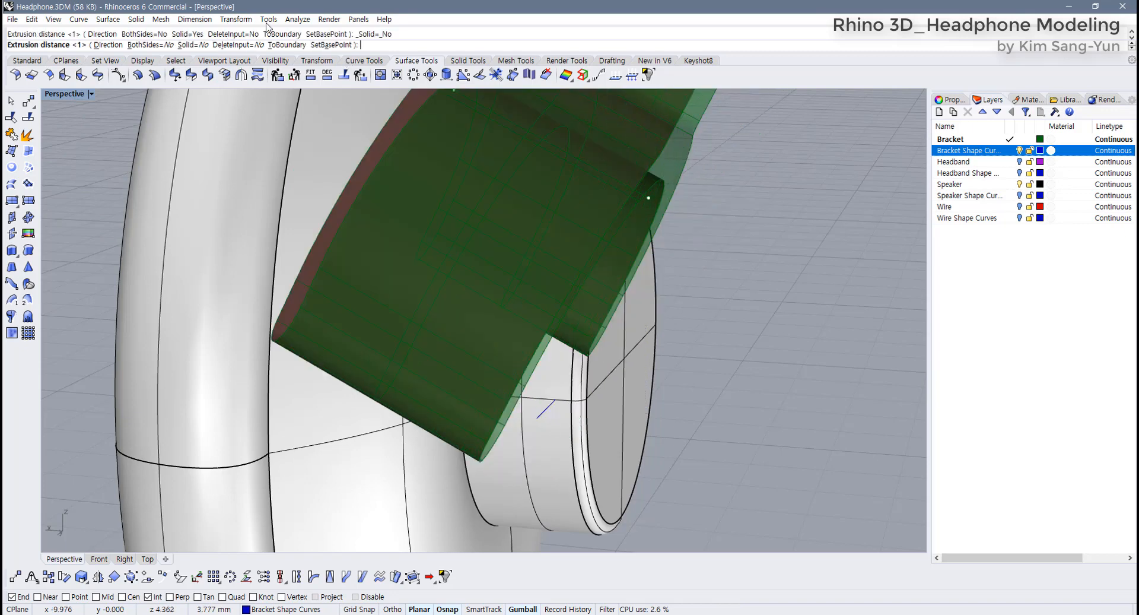
left_click(194, 45)
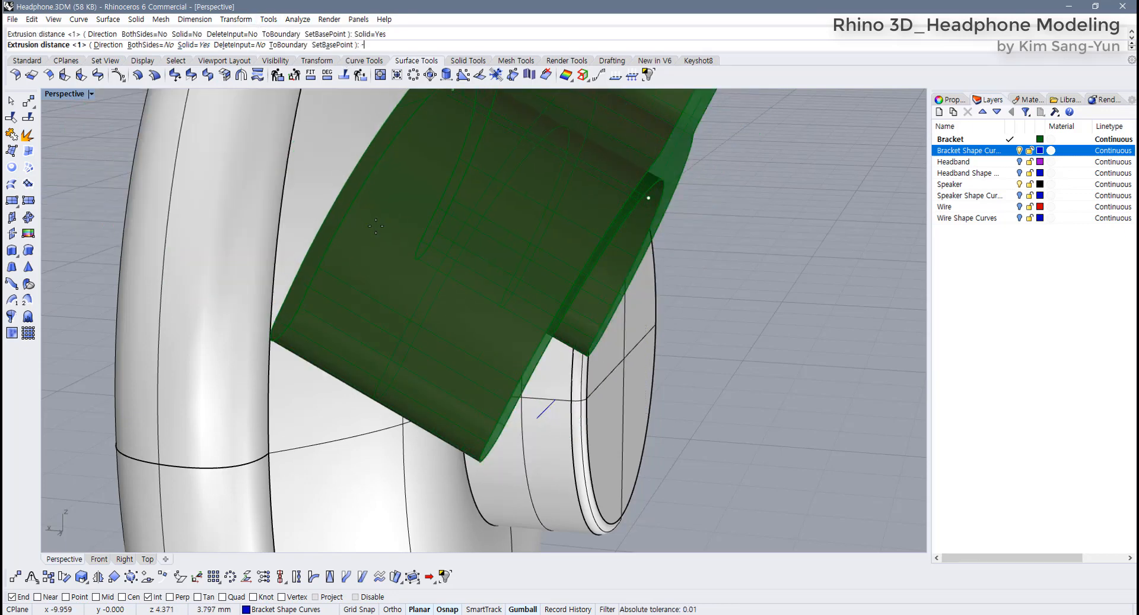
type("-1")
key("Return")
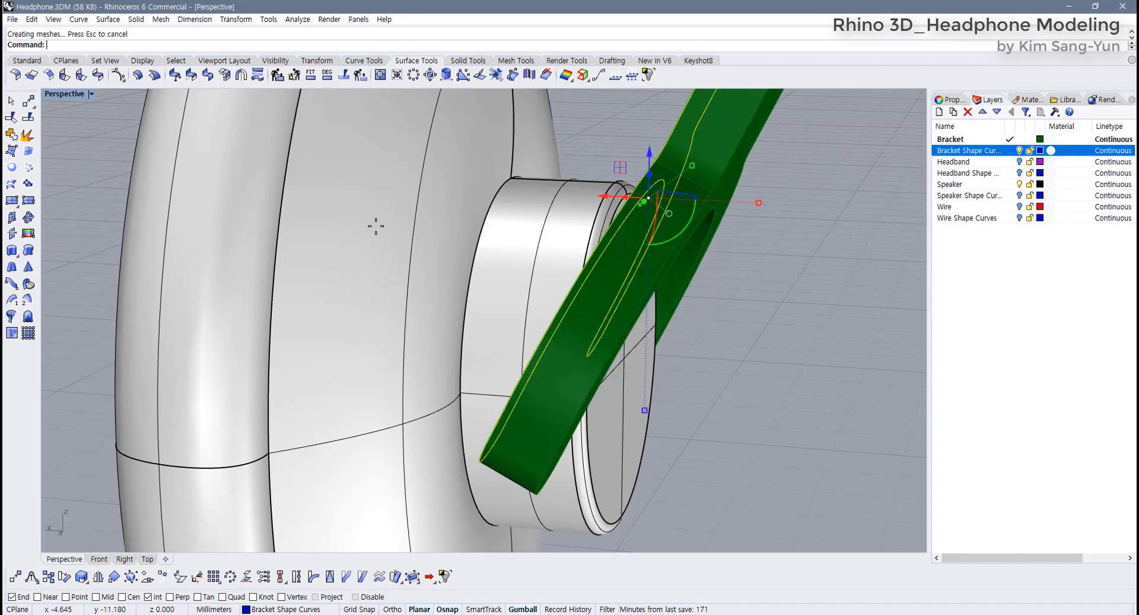
Hide the Speaker layer to isolate the extruded bracket solid
right_click_drag(634, 340, 480, 425)
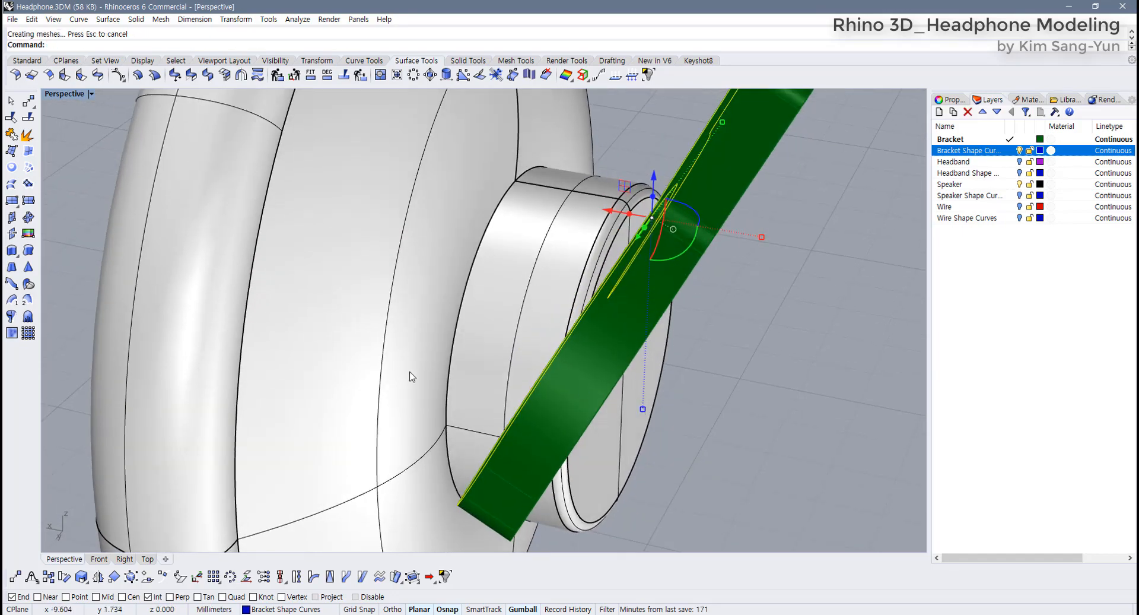
right_click_drag(411, 376, 600, 315)
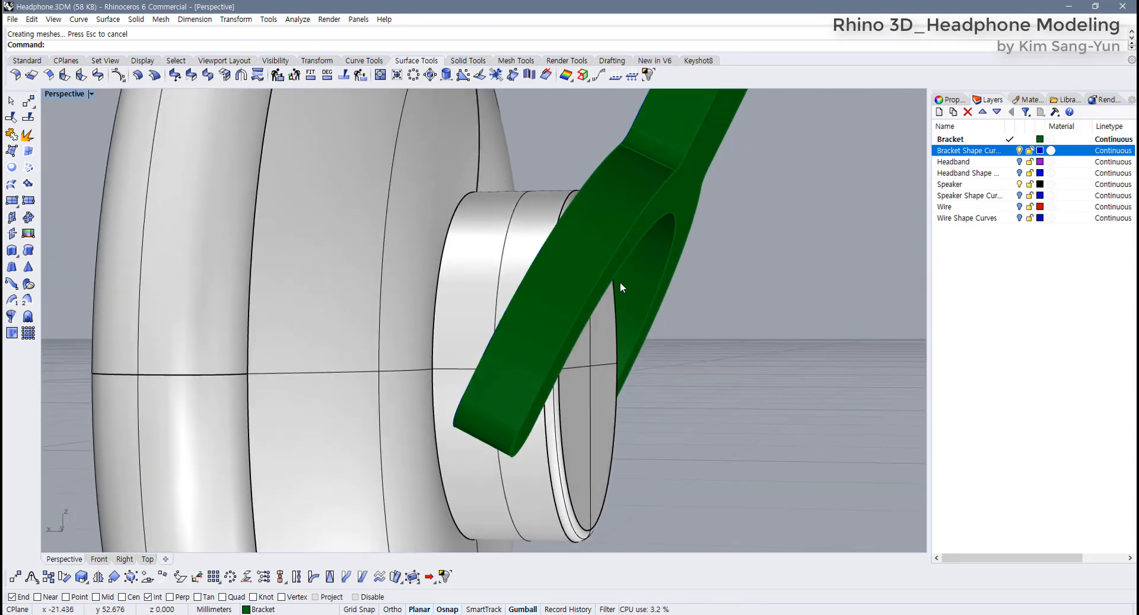
left_click(1021, 185)
right_click_drag(731, 326, 642, 334)
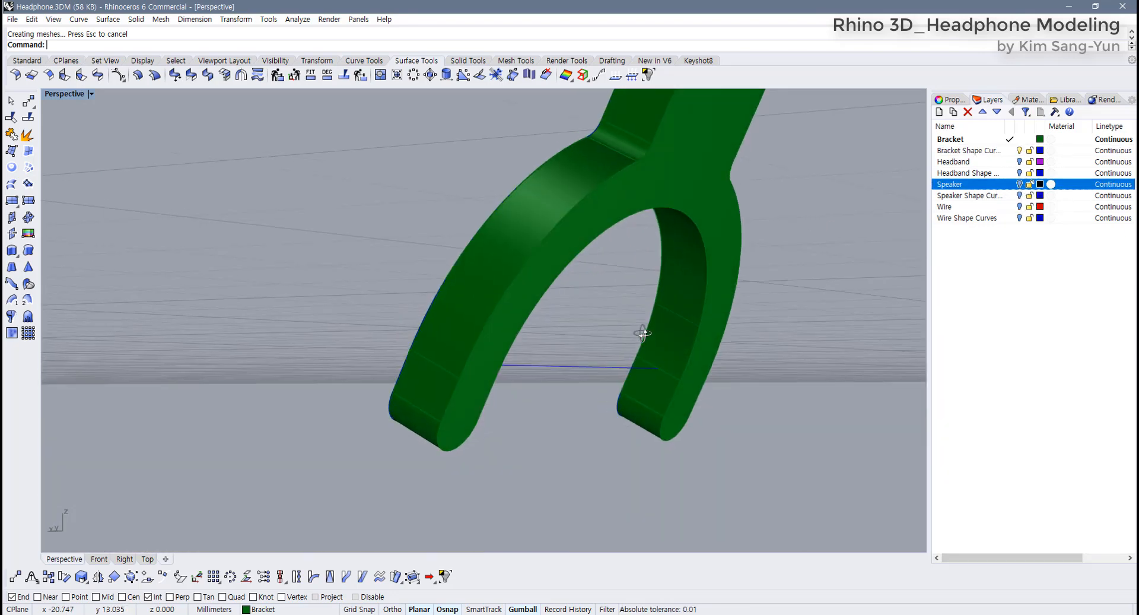
Fillet all edges of the bracket solid with a 0.2 radius
scroll(567, 369, "down", 5)
right_click_drag(567, 369, 565, 345)
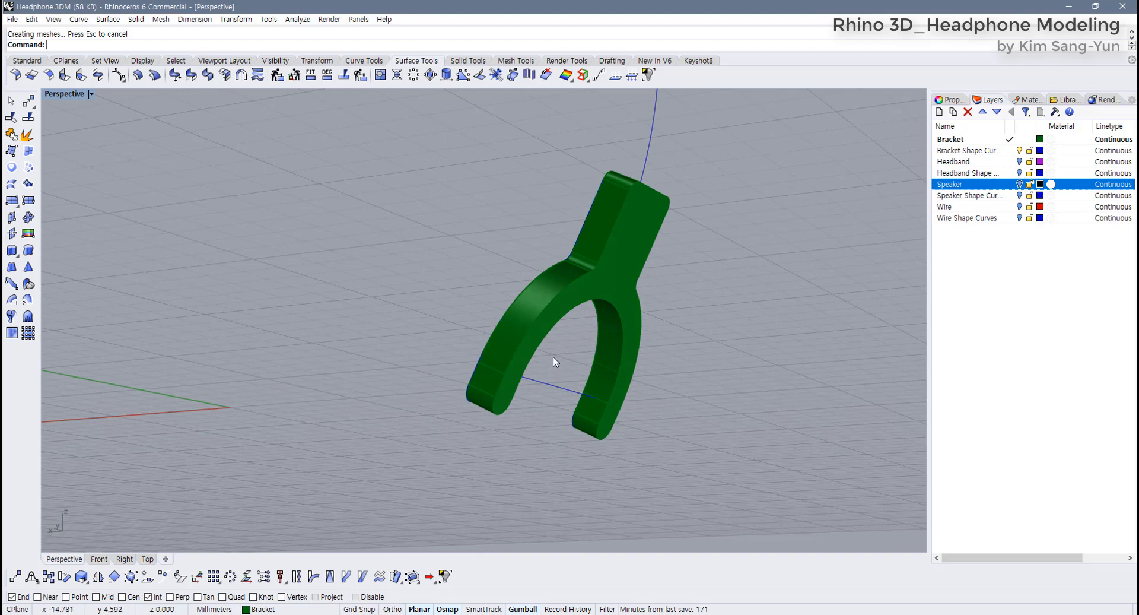
scroll(553, 357, "up", 1)
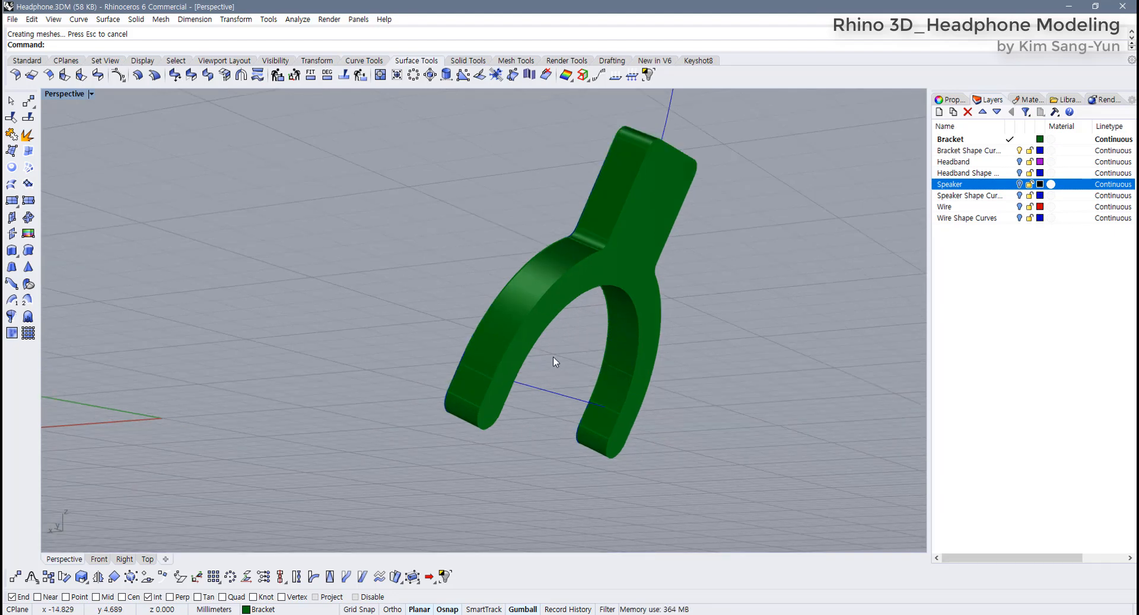
left_click(467, 61)
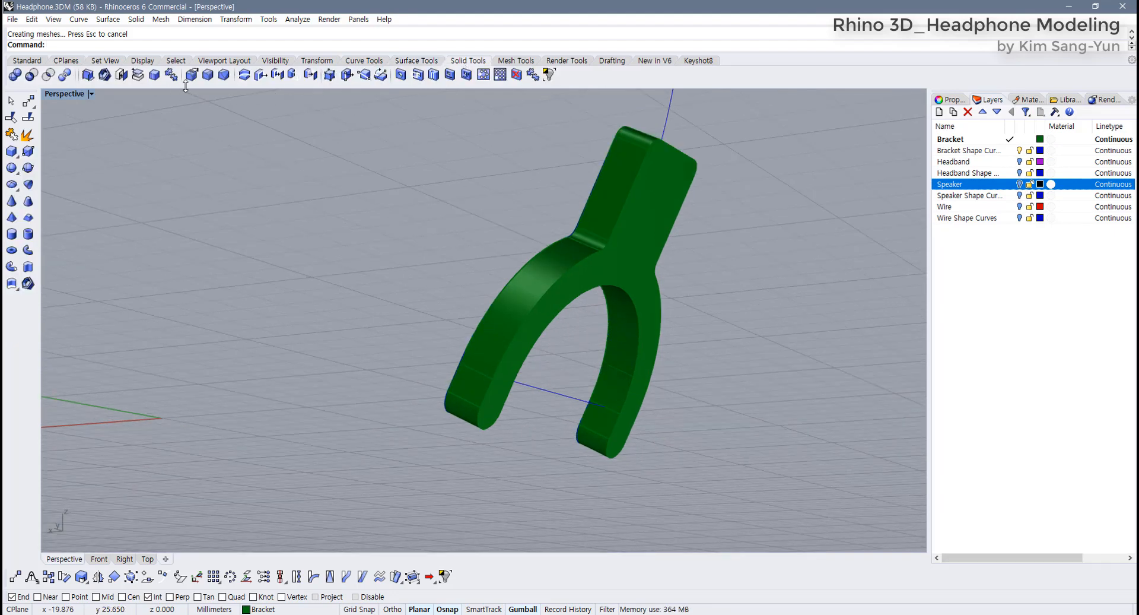
left_click(208, 75)
scroll(266, 177, "down", 2)
right_click_drag(266, 177, 255, 215, "shift")
left_click_drag(309, 141, 652, 453)
key("Return")
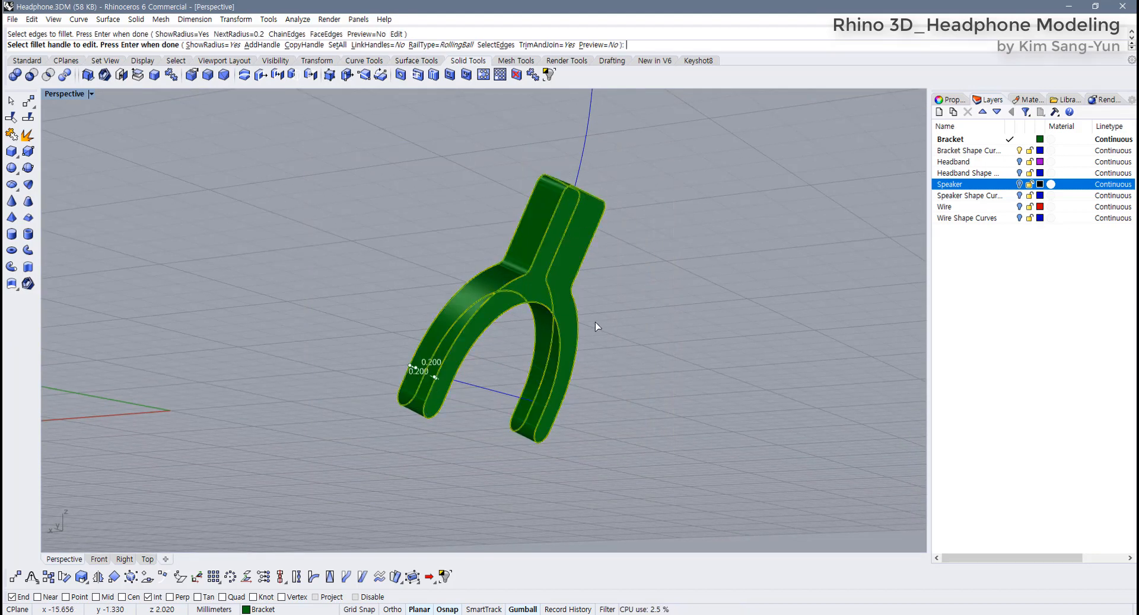
key("Return")
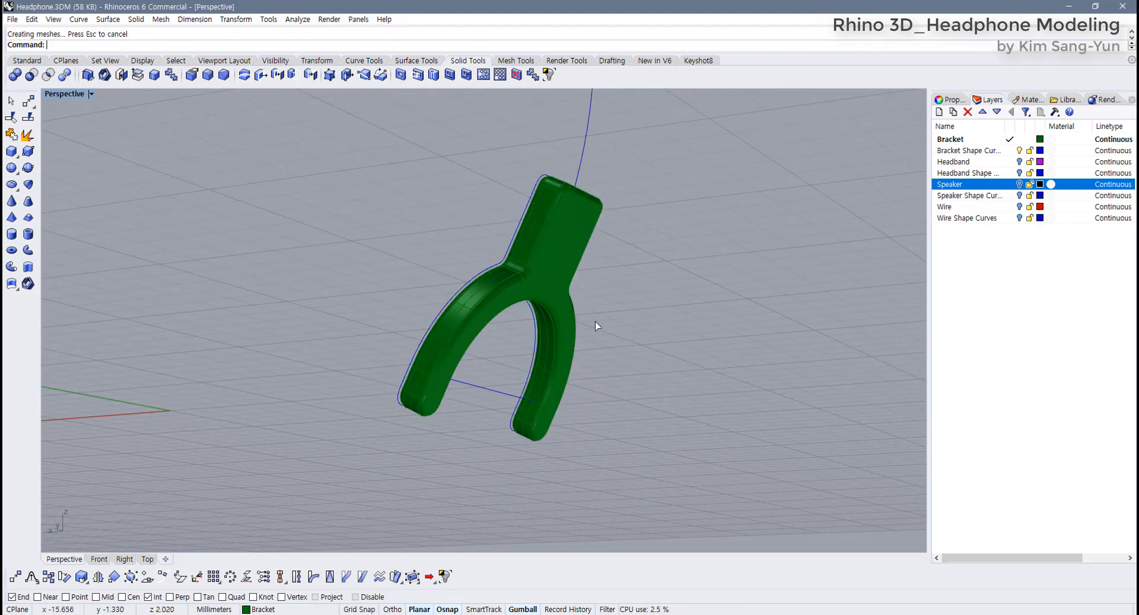
Create a flat-capped pipe of radius 0.2 along the straight line between the bracket's two arms
right_click_drag(595, 322, 450, 425)
scroll(435, 393, "up", 4)
left_click(464, 382)
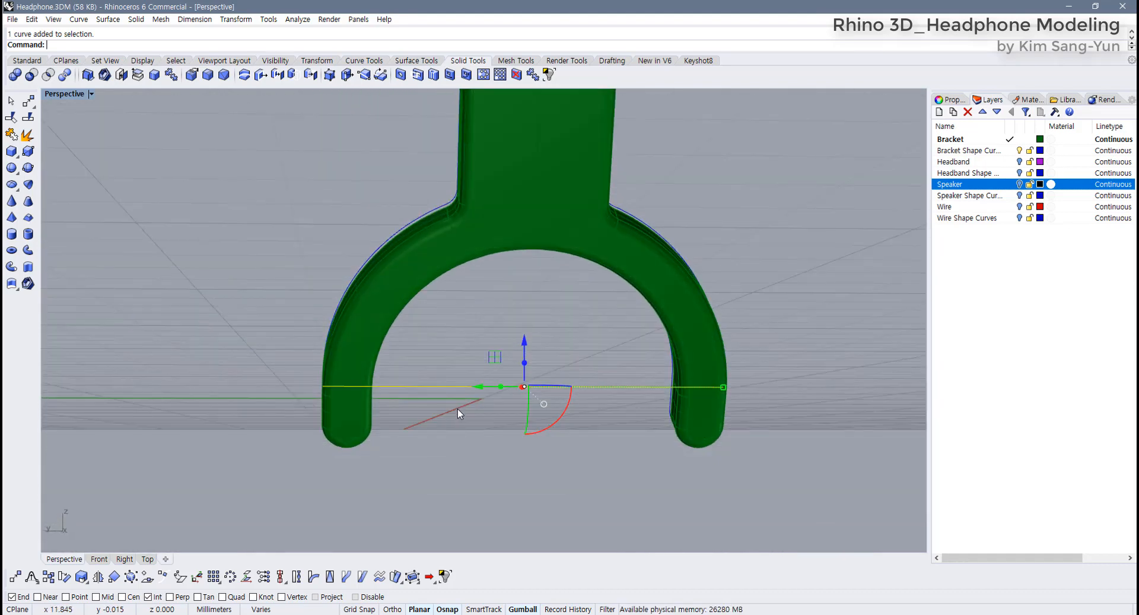
right_click_drag(457, 408, 560, 392)
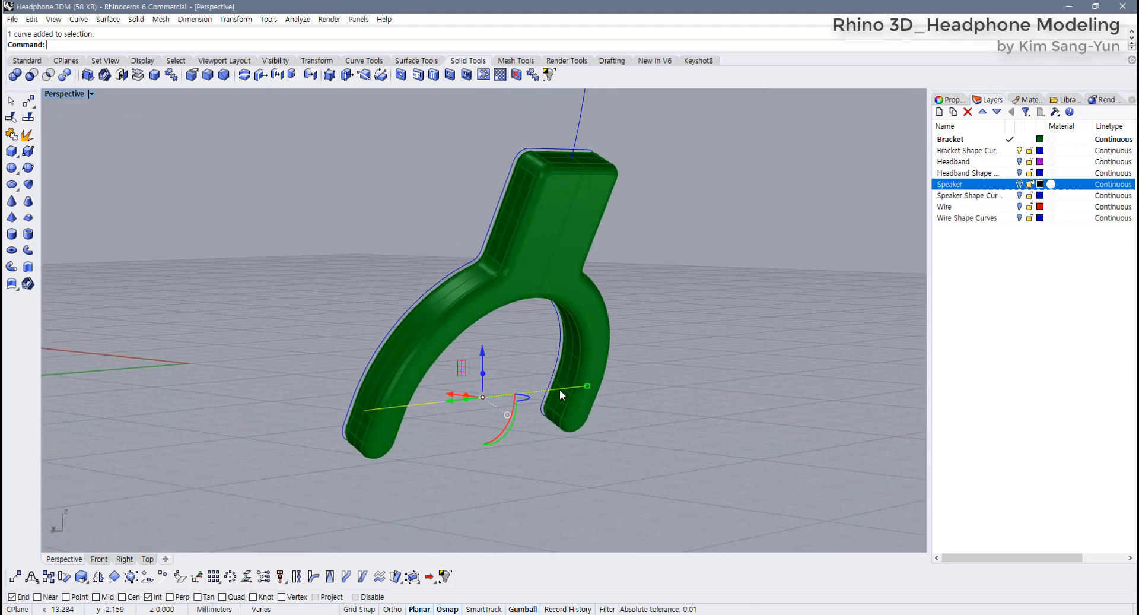
left_click(28, 249)
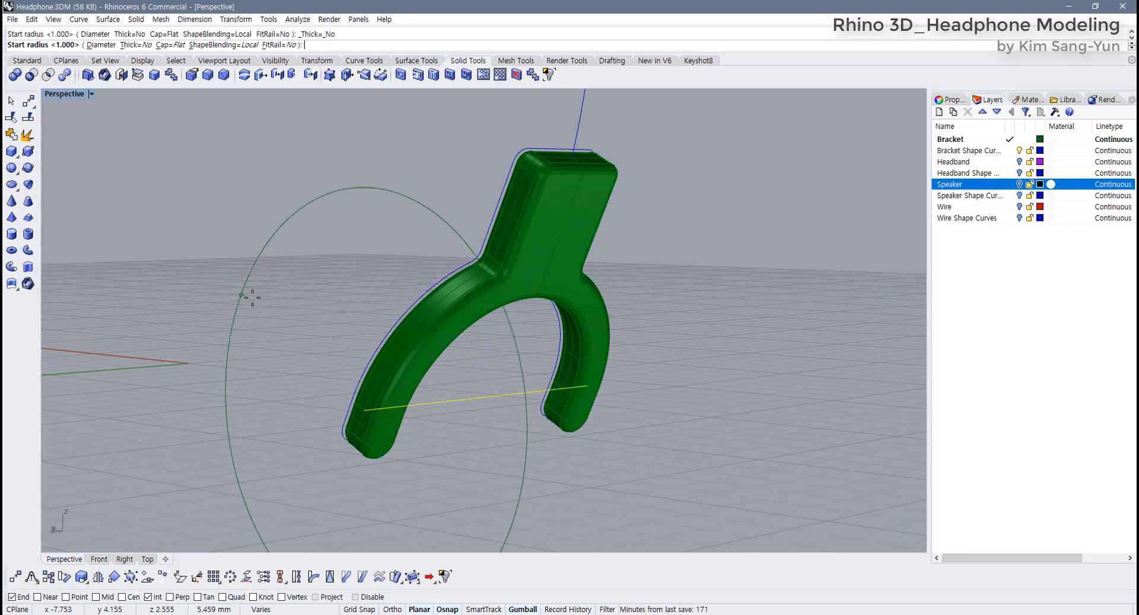
type("0.2")
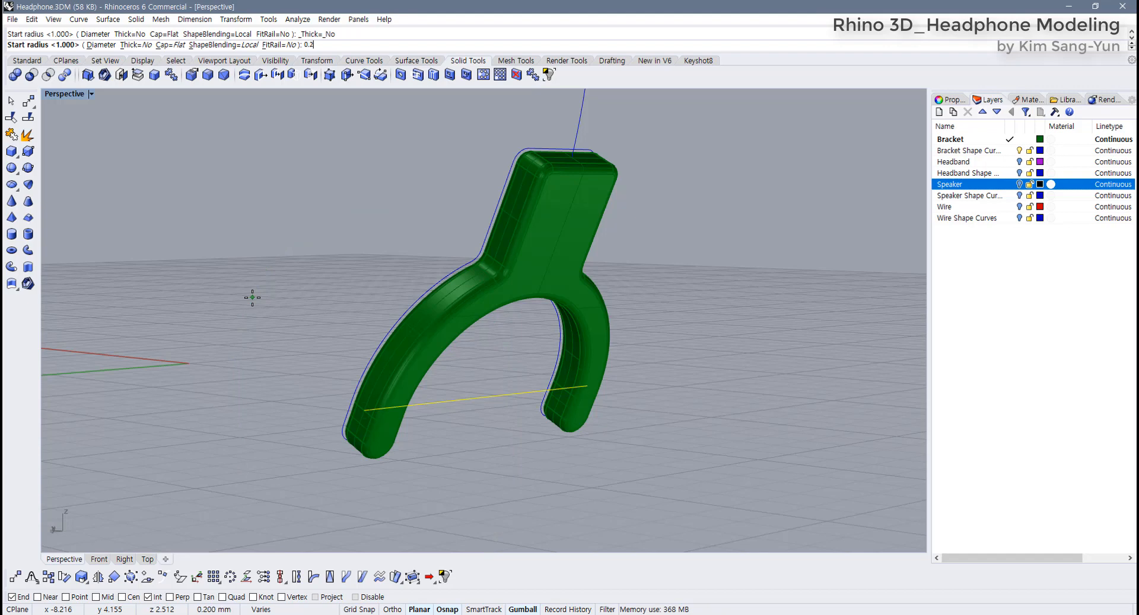
key("Return")
key("Return")
key("Return")
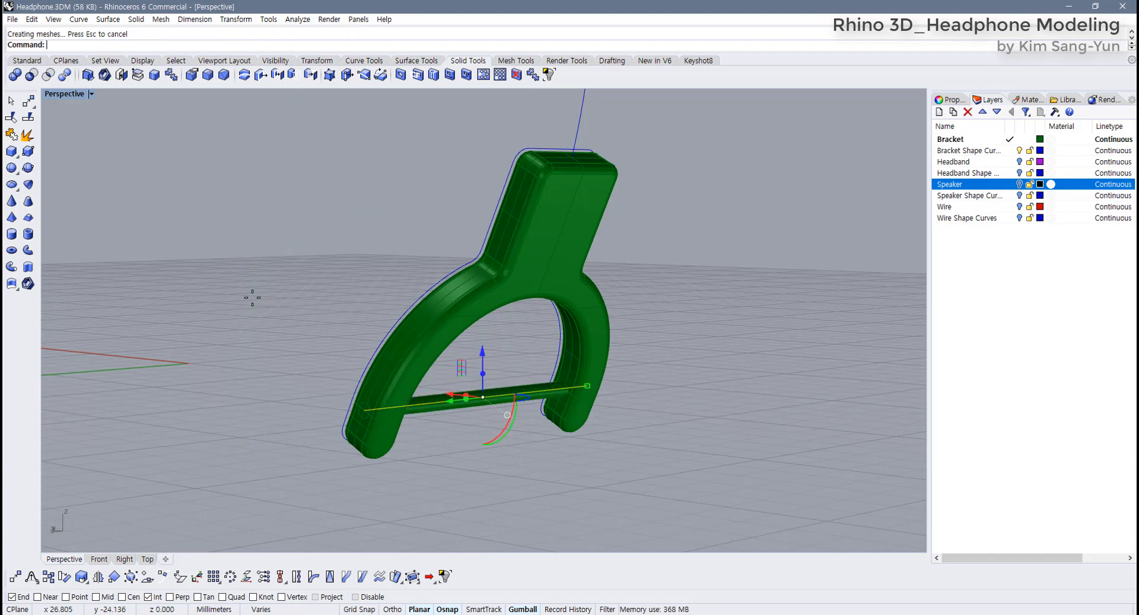
left_click(303, 310)
right_click_drag(390, 355, 219, 336)
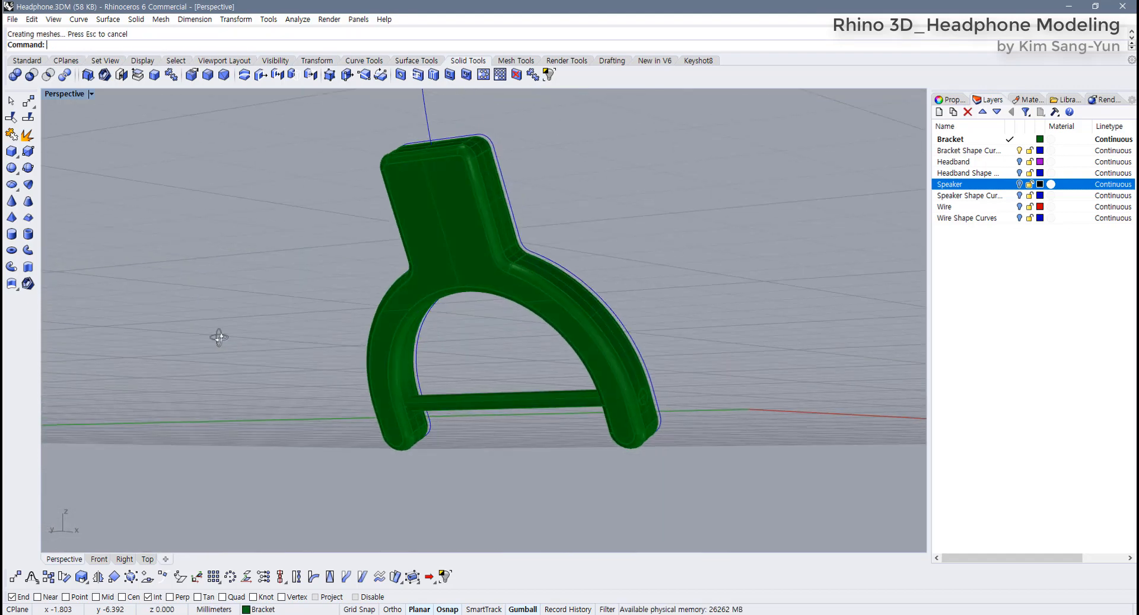
Examine how far the pipe's ends run into the bracket arms from several angles
scroll(451, 399, "up", 5)
left_click(496, 405)
right_click_drag(497, 409, 641, 380)
scroll(477, 427, "up", 2)
right_click_drag(476, 425, 450, 433)
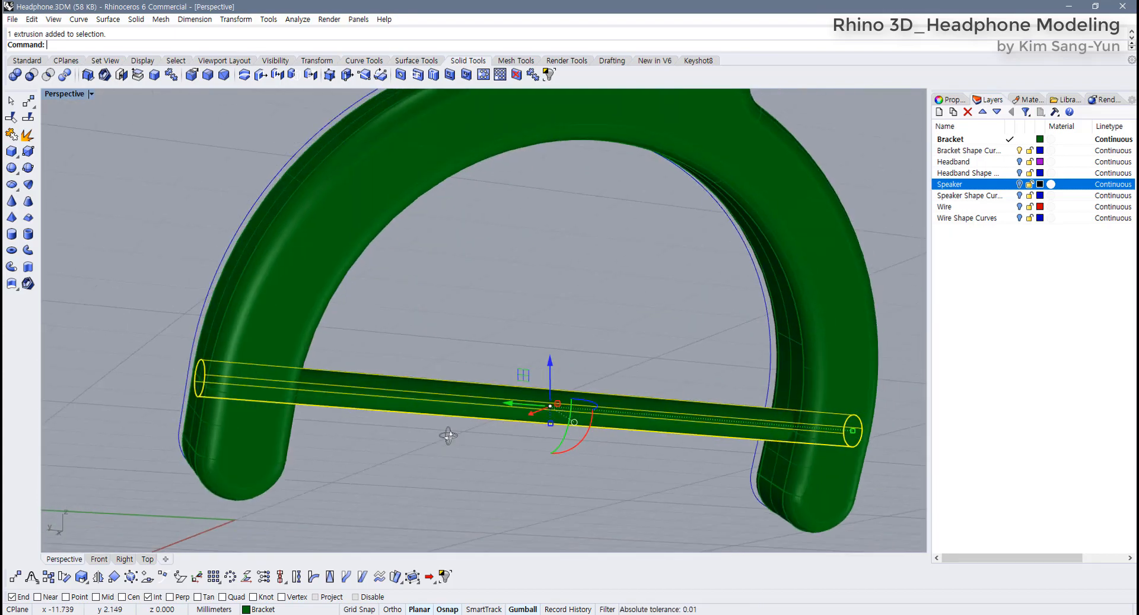
scroll(178, 366, "up", 5)
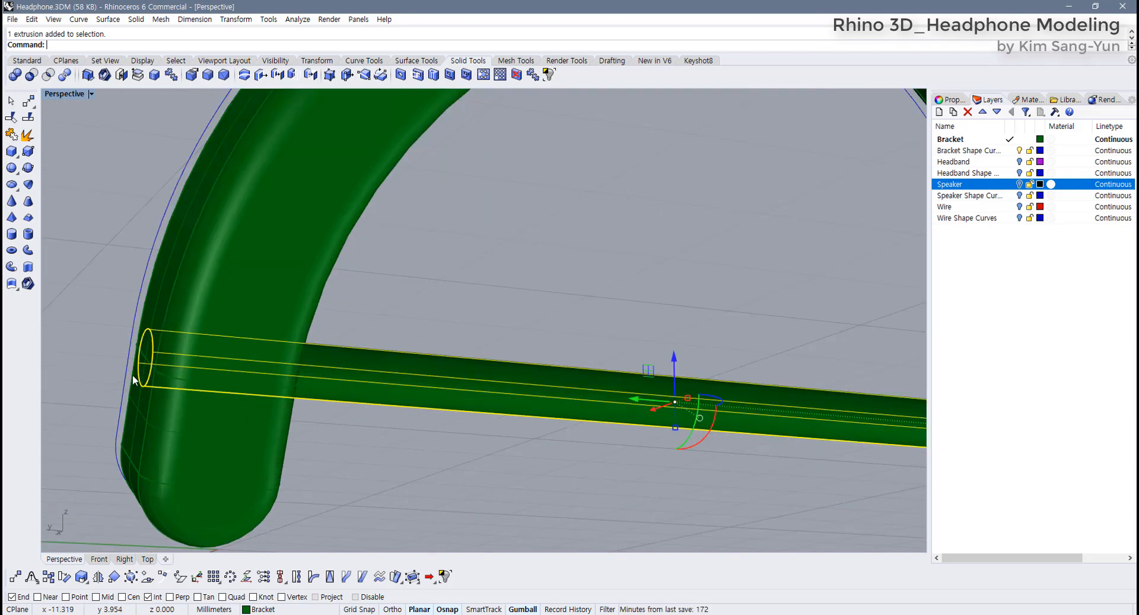
right_click_drag(126, 361, 145, 344)
left_click(145, 344)
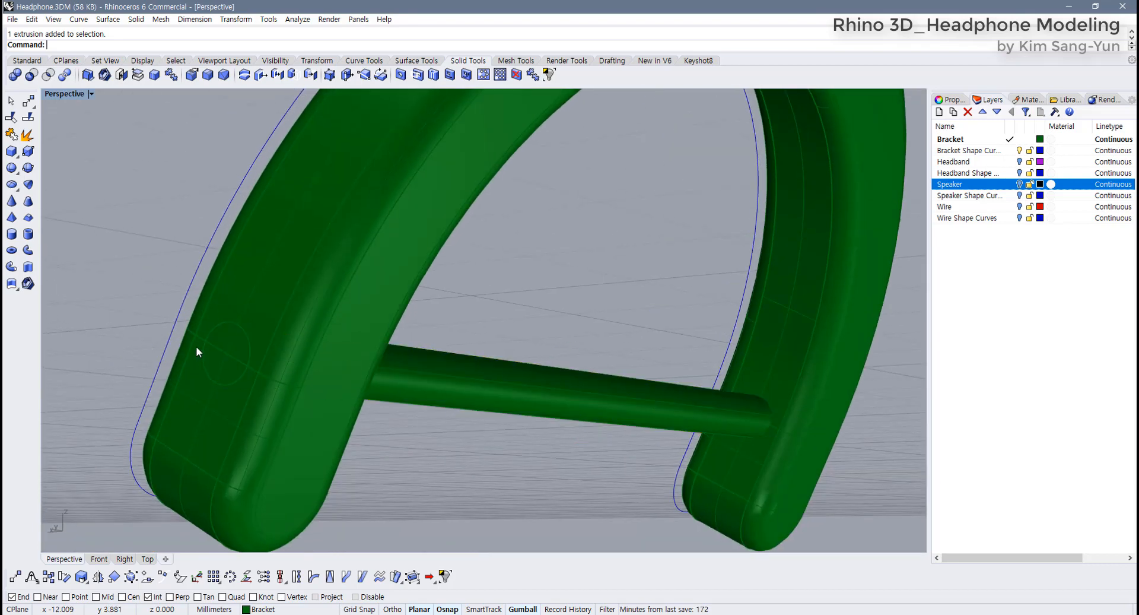
scroll(205, 349, "down", 5)
right_click_drag(215, 349, 415, 426)
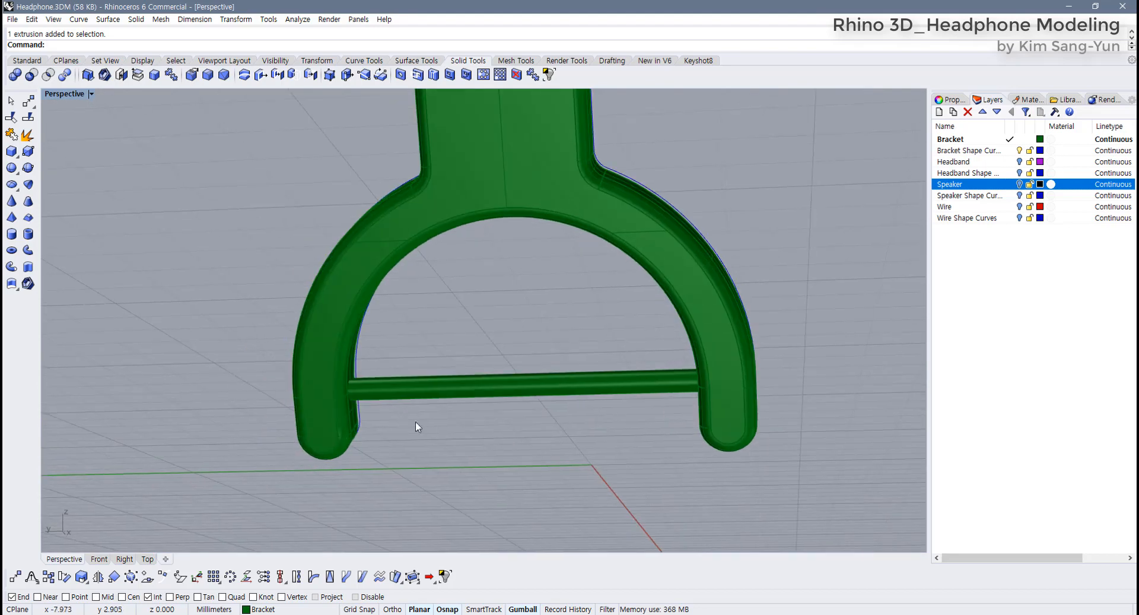
Scale the pipe and its centre line shorter along their length in the Right view so both ends sit inside the bracket arms
left_click_drag(415, 426, 412, 349)
right_click_drag(411, 349, 457, 347)
scroll(509, 407, "up", 2)
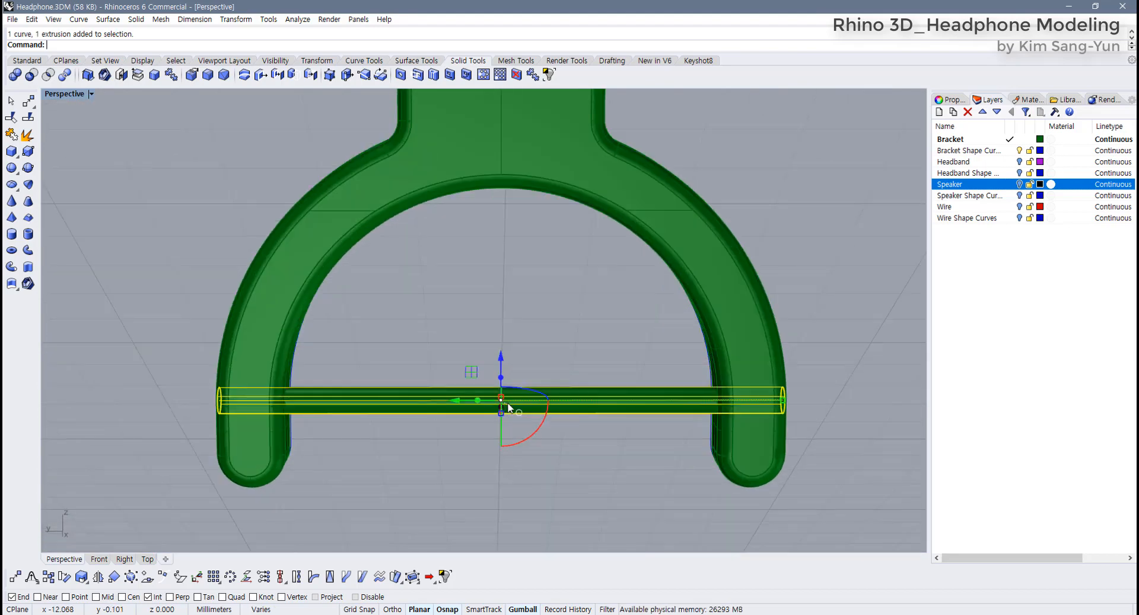
scroll(508, 406, "up", 5)
right_click_drag(507, 406, 496, 437)
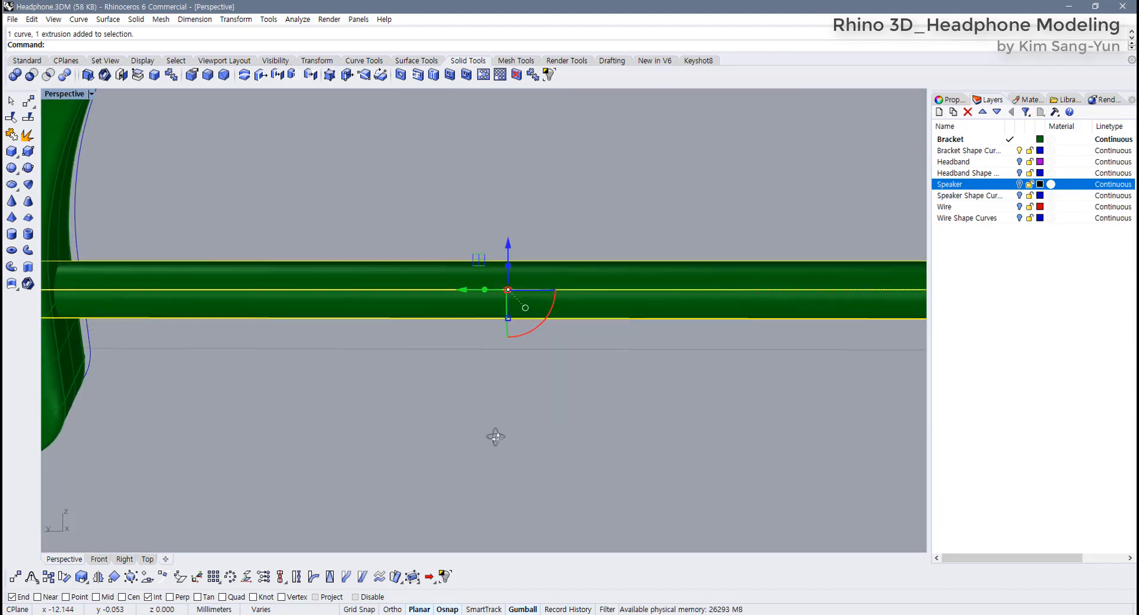
scroll(495, 437, "down", 4)
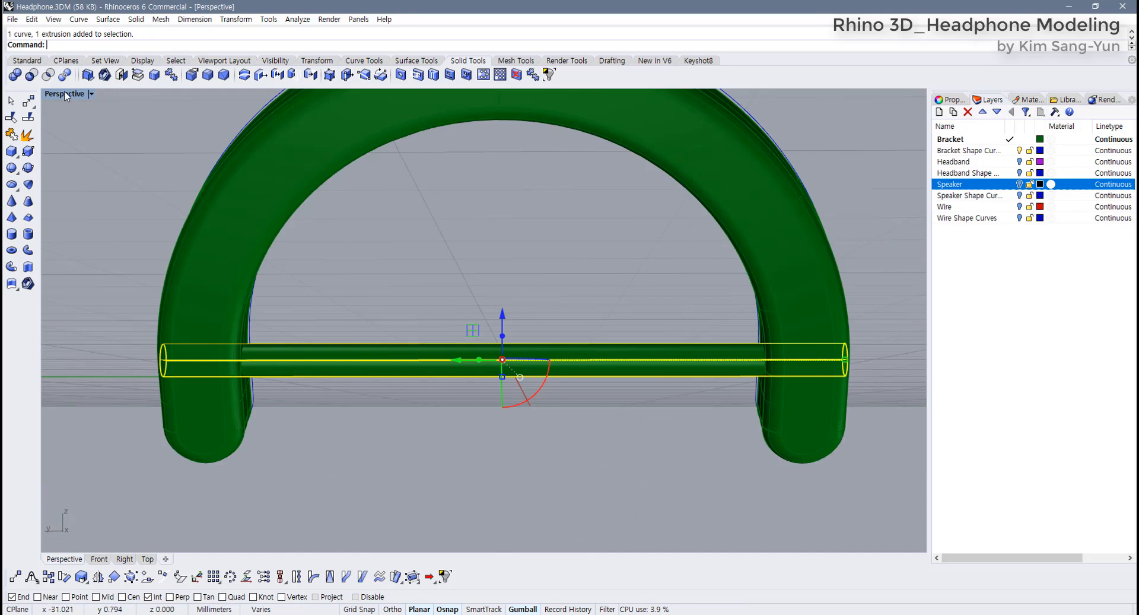
double_click(65, 94)
scroll(650, 454, "up", 5)
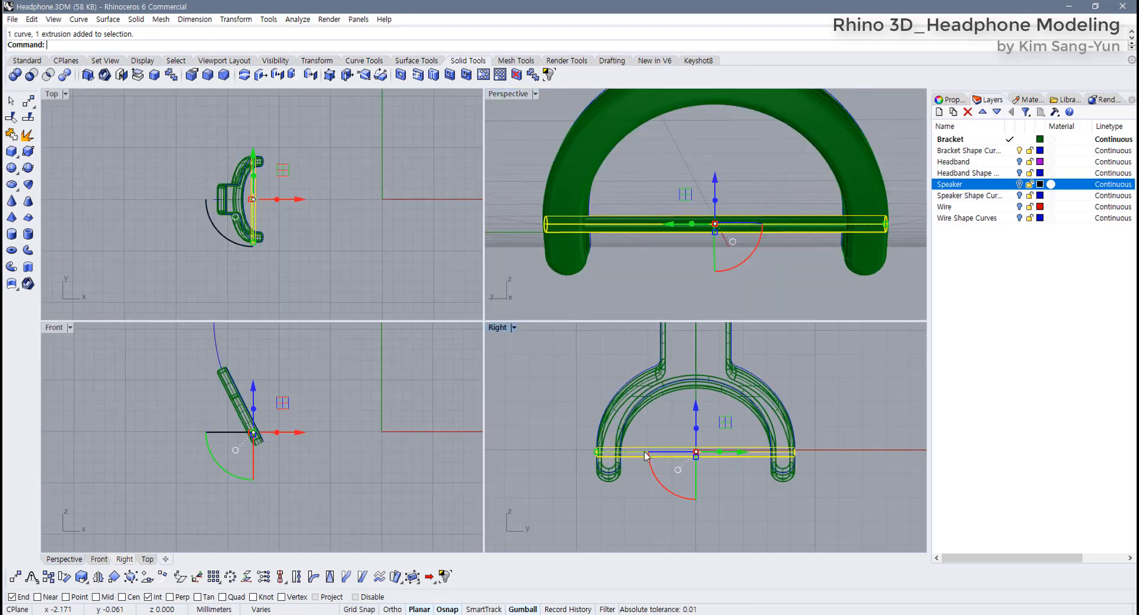
scroll(647, 456, "up", 3)
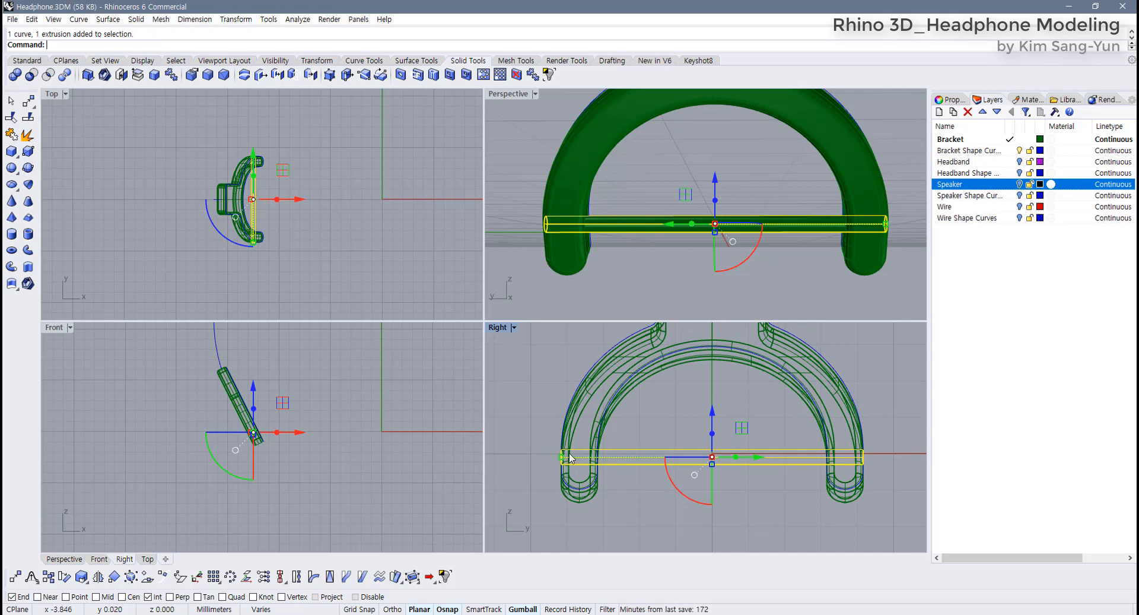
left_click_drag(561, 457, 582, 461)
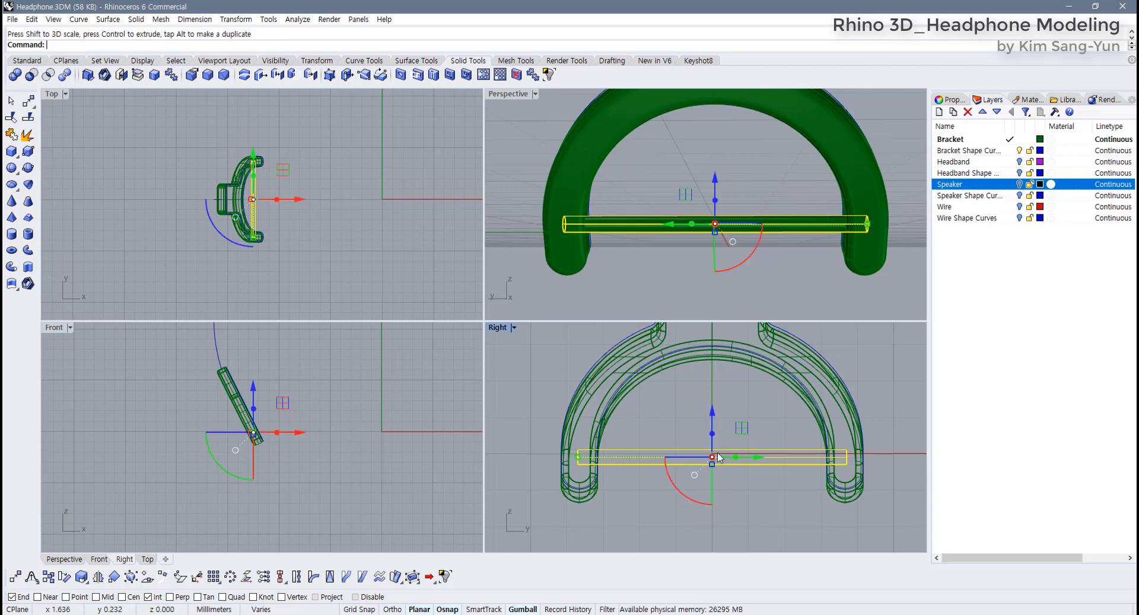
right_click_drag(738, 468, 800, 465)
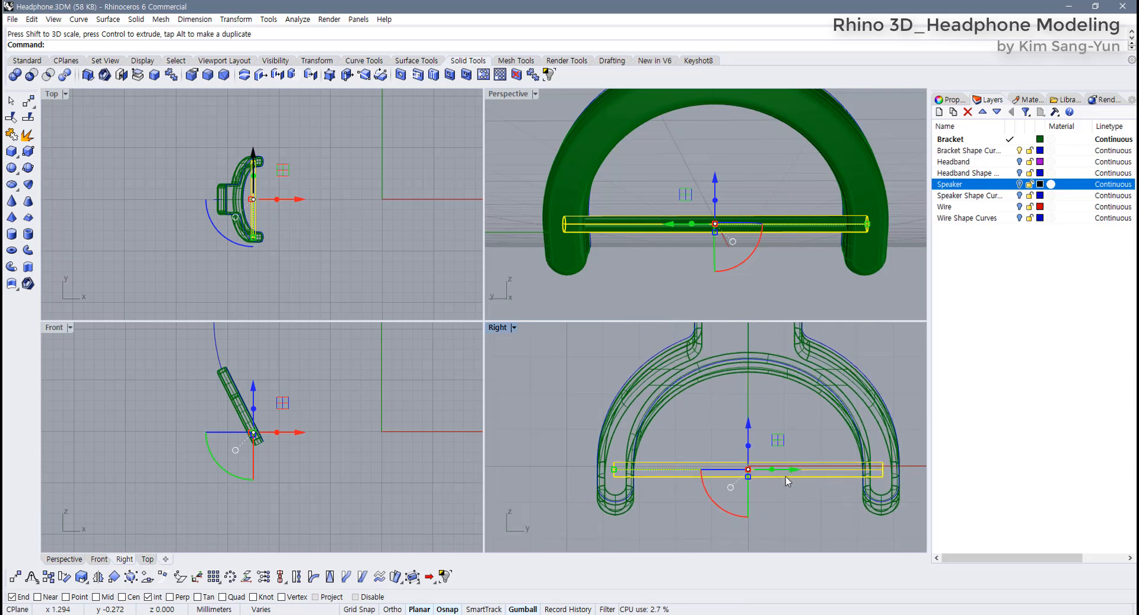
left_click_drag(615, 472, 615, 474)
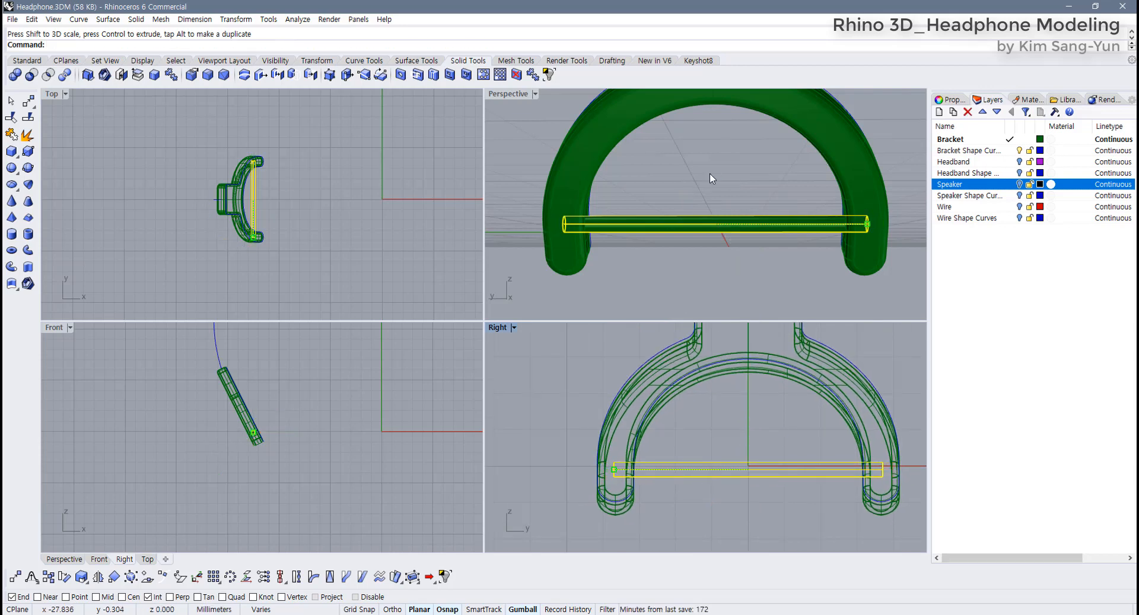
left_click(529, 133)
double_click(509, 95)
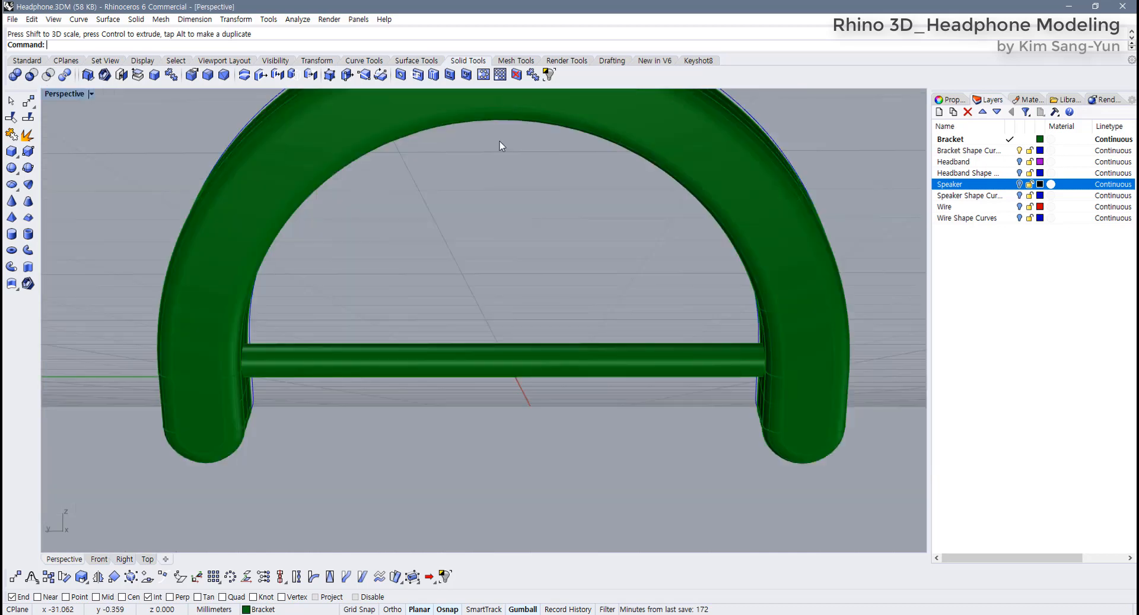
Try a Boolean difference subtracting the pipe from the bracket with DeleteInput set to No
right_click_drag(499, 142, 384, 325)
scroll(373, 317, "up", 4)
scroll(409, 350, "up", 2)
left_click(428, 370)
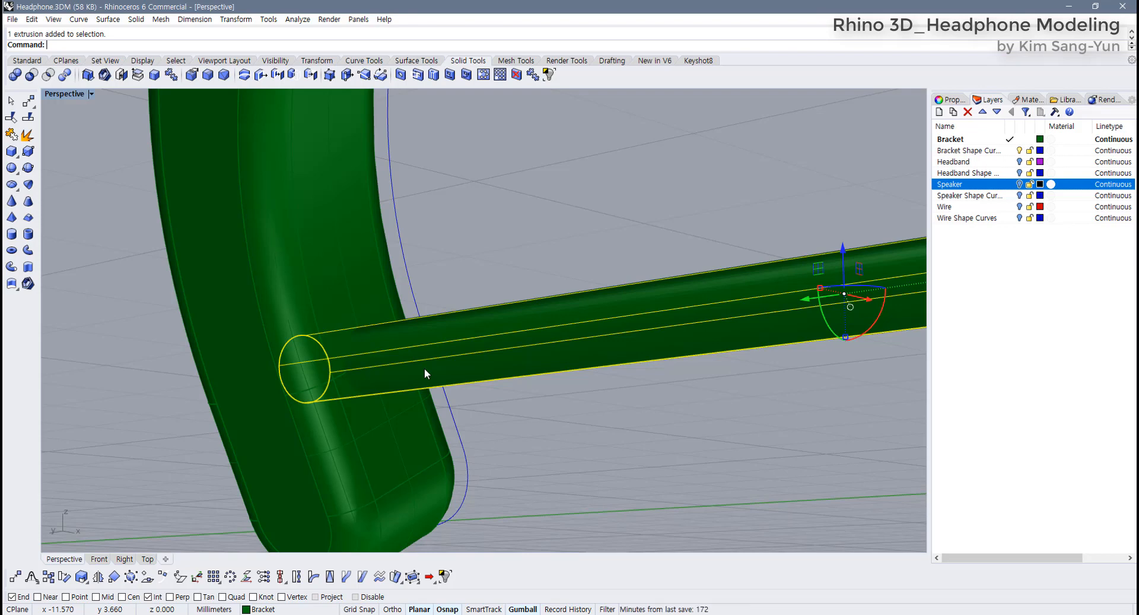
left_click(538, 233)
left_click(324, 290)
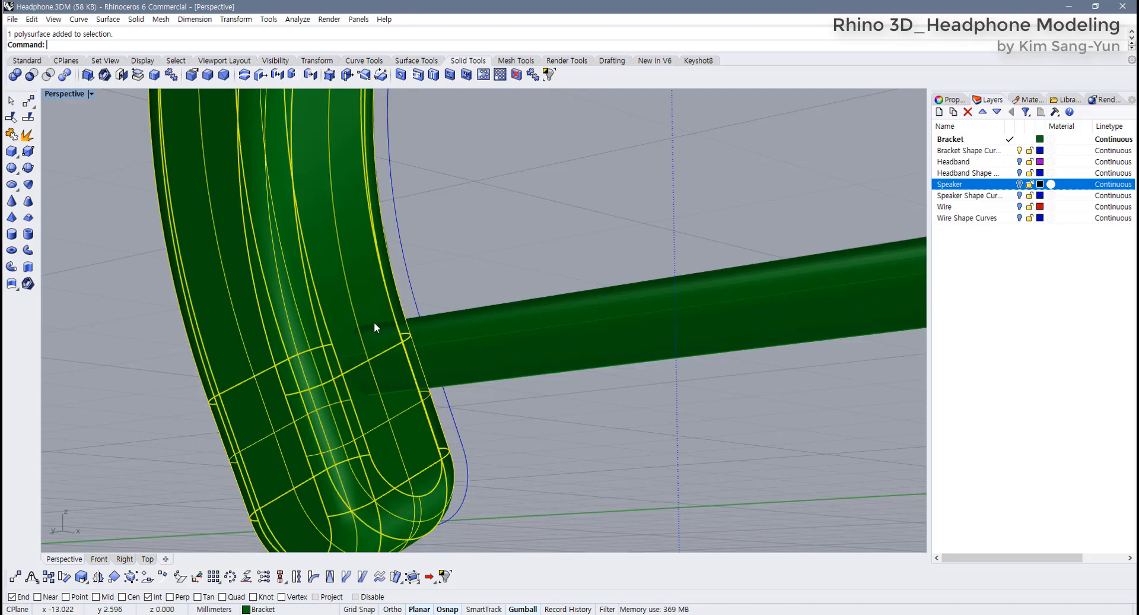
left_click(31, 76)
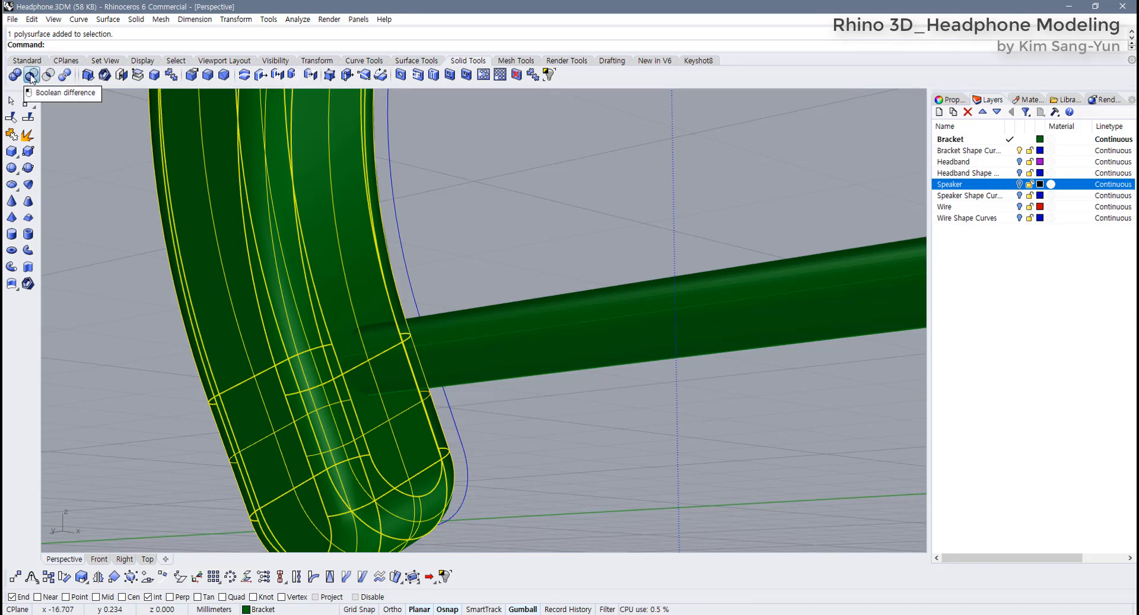
left_click(543, 322)
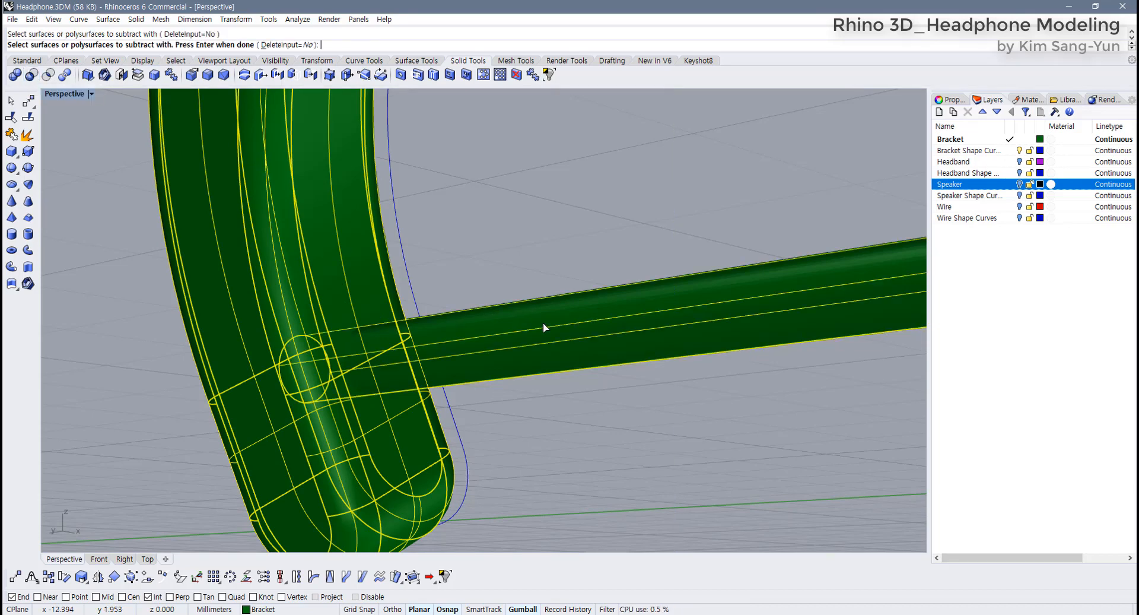
key("Return")
Move the pipe aside to check the cut in the bracket arm, and undo the move
left_click(558, 413)
left_click(542, 358)
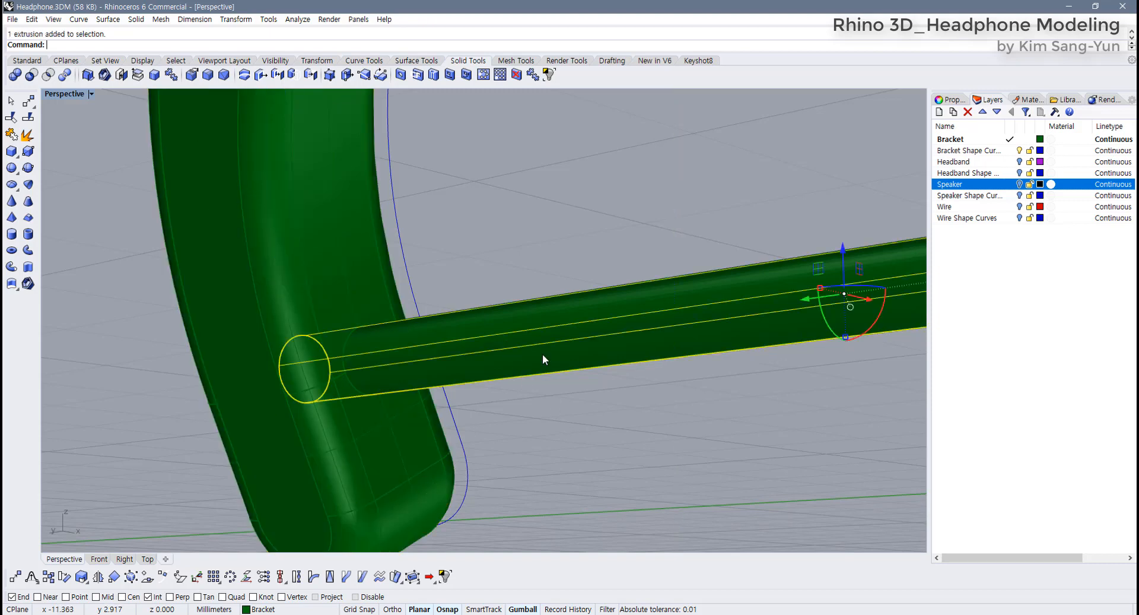
left_click_drag(543, 354, 581, 335)
scroll(546, 425, "down", 4)
mouse_move(546, 424)
right_mouse_down()
mouse_move(514, 414)
mouse_move(545, 421)
right_mouse_up()
key("ctrl+z")
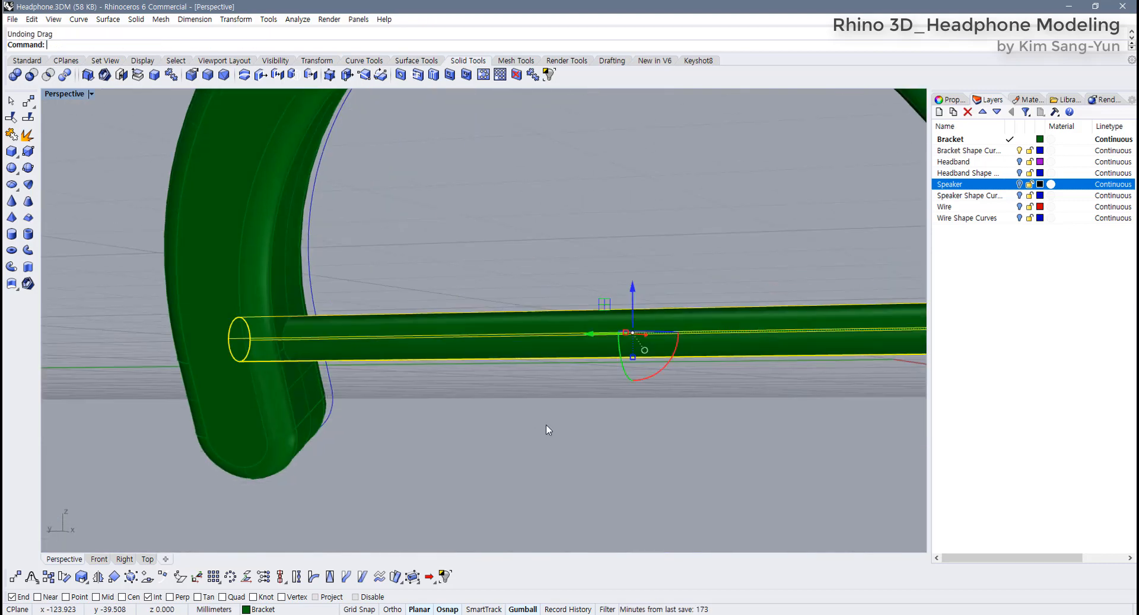
Shift the pipe once more, and undo both that move and the Boolean difference
left_click(544, 418)
left_click(572, 339)
mouse_move(572, 338)
left_mouse_down()
mouse_move(646, 354)
mouse_move(568, 339)
left_mouse_up()
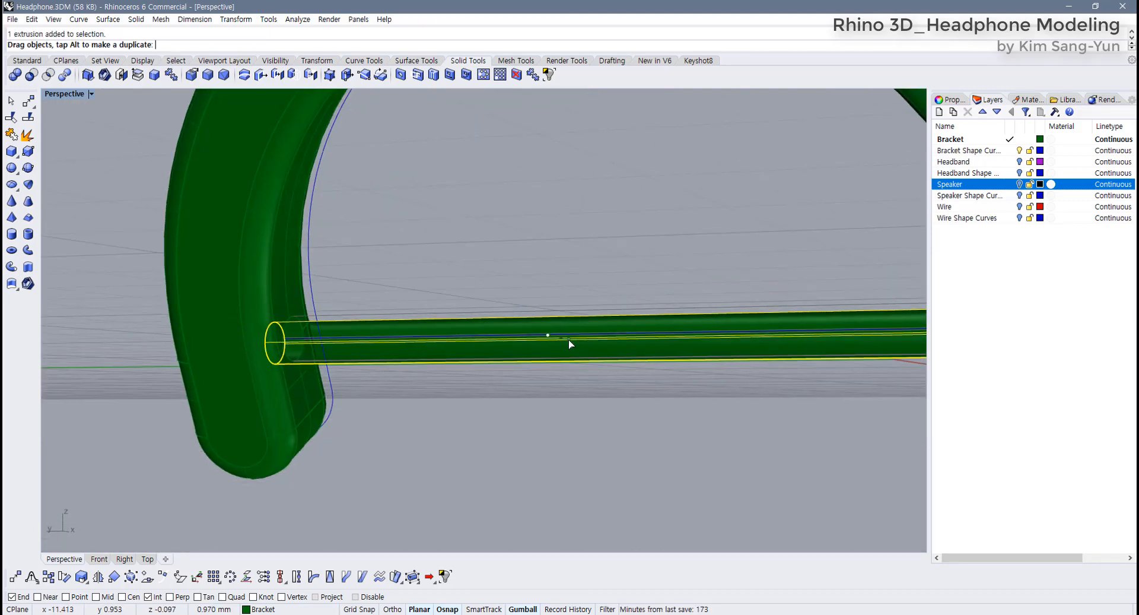
key("ctrl+z")
key("ctrl+z")
left_click(428, 439)
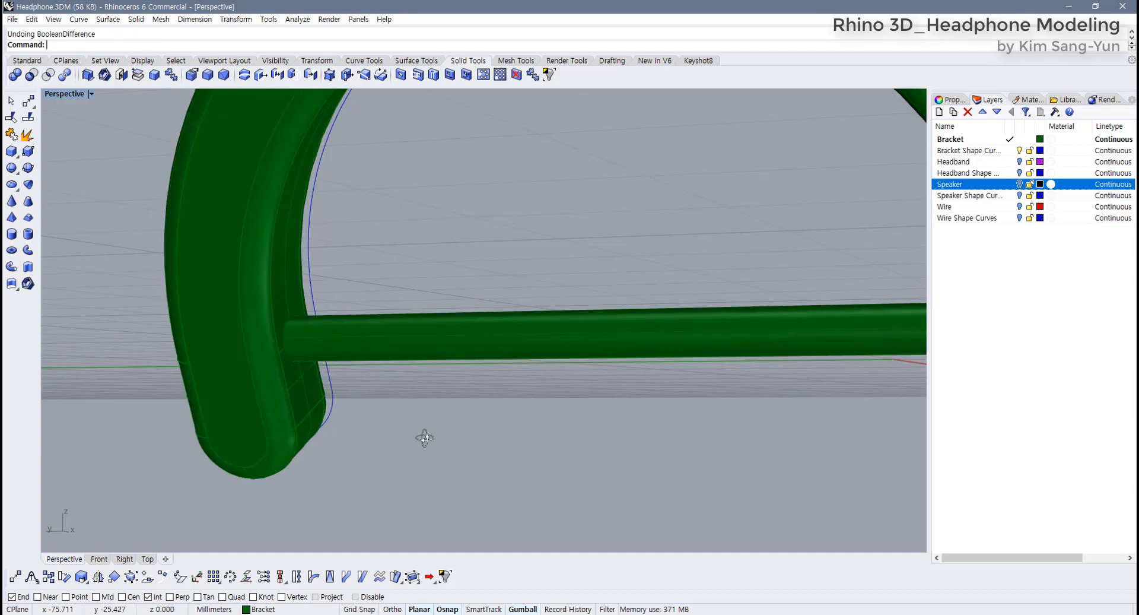
Try a Boolean difference subtracting the pipe from the bracket with DeleteInput set to Yes, and undo it
right_click_drag(424, 437, 394, 457)
left_click(394, 438)
right_click_drag(449, 414, 397, 396, "shift")
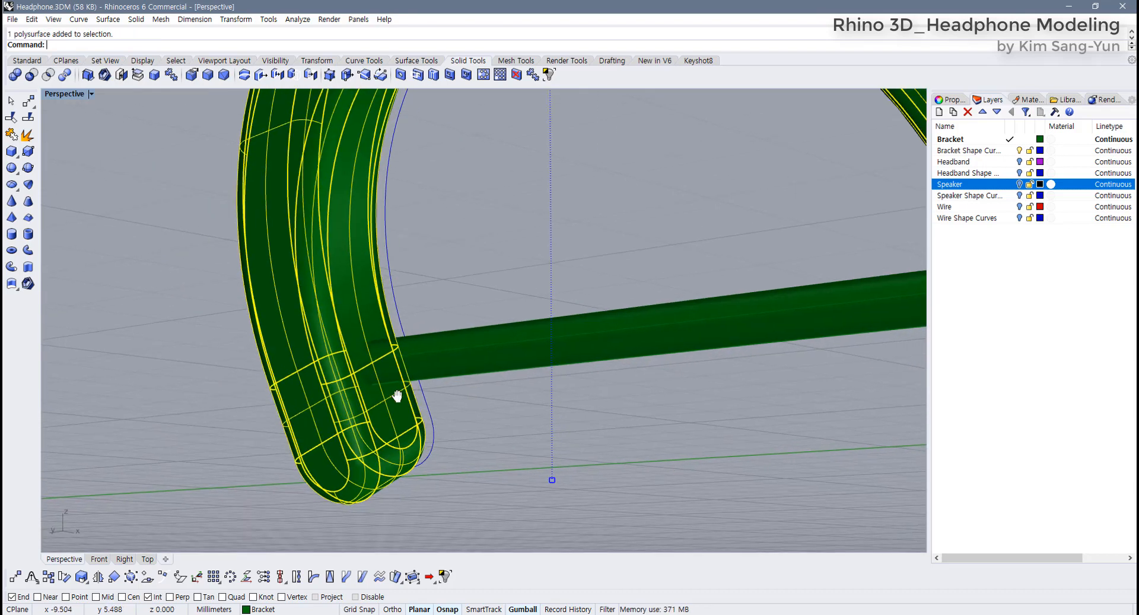
left_click(50, 76)
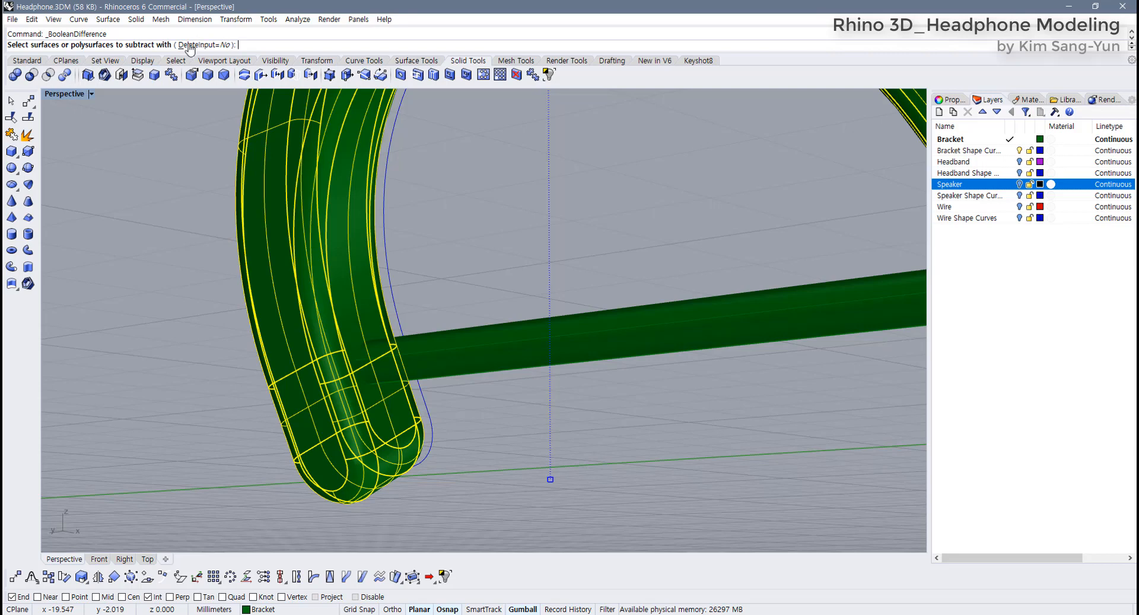
left_click(214, 45)
left_click(503, 351)
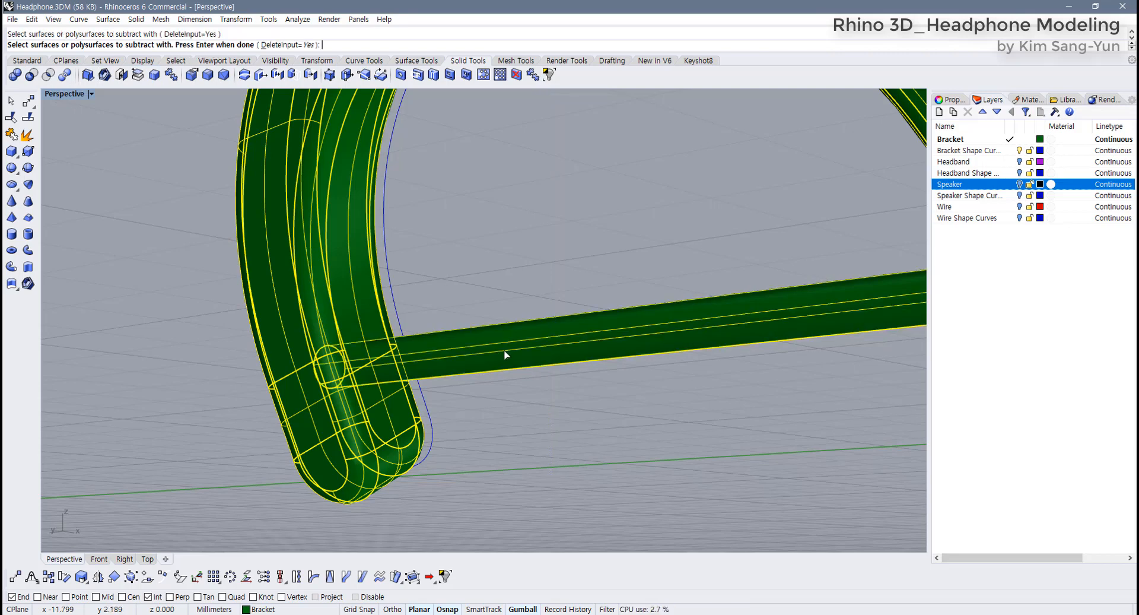
key("Return")
left_click(504, 349)
key("Escape")
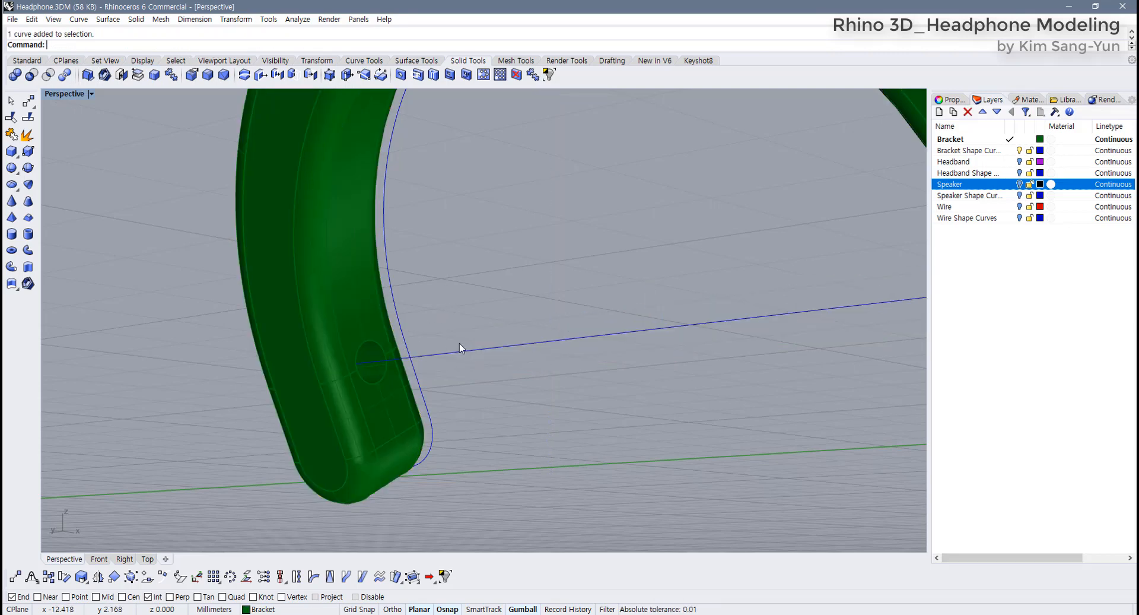
key("ctrl+z")
key("Escape")
Subtract the pipe from the bracket with a Boolean difference, setting DeleteInput to No
left_click(295, 261)
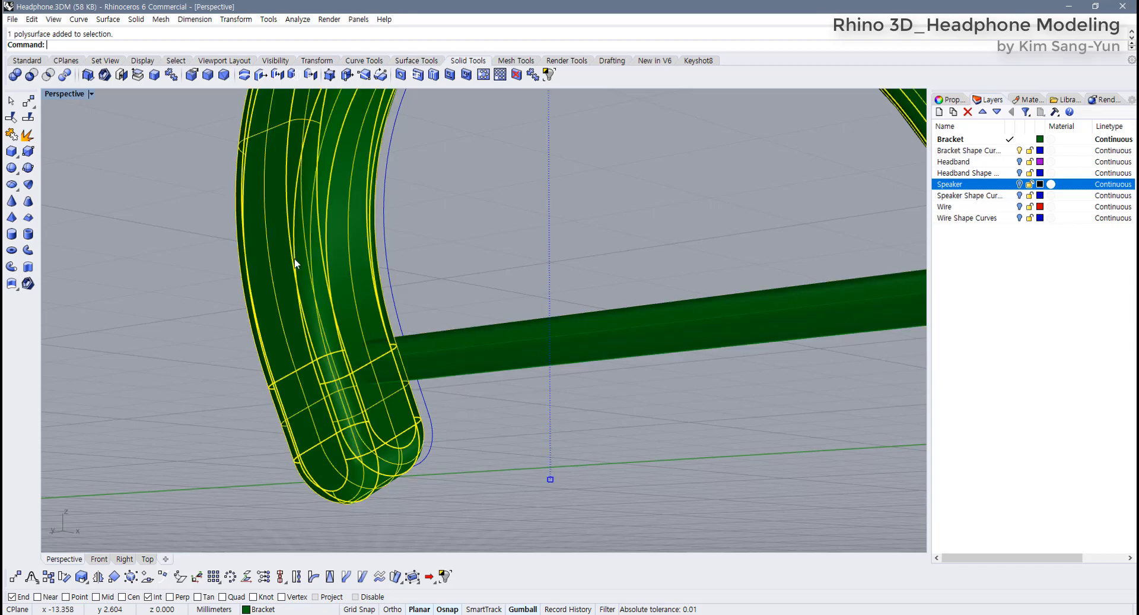
left_click(33, 76)
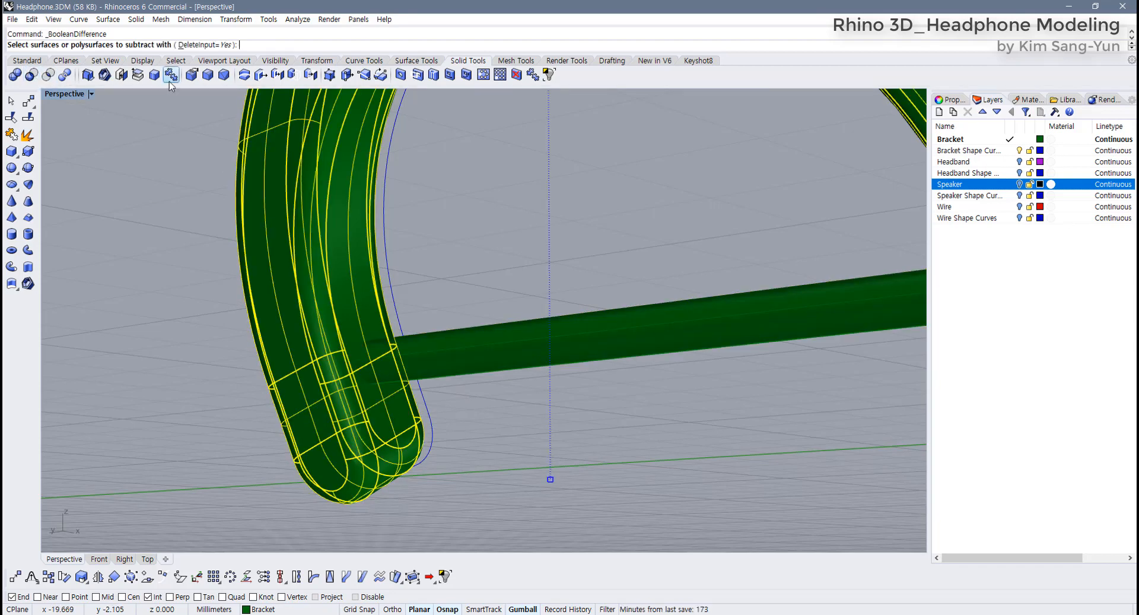
left_click(216, 47)
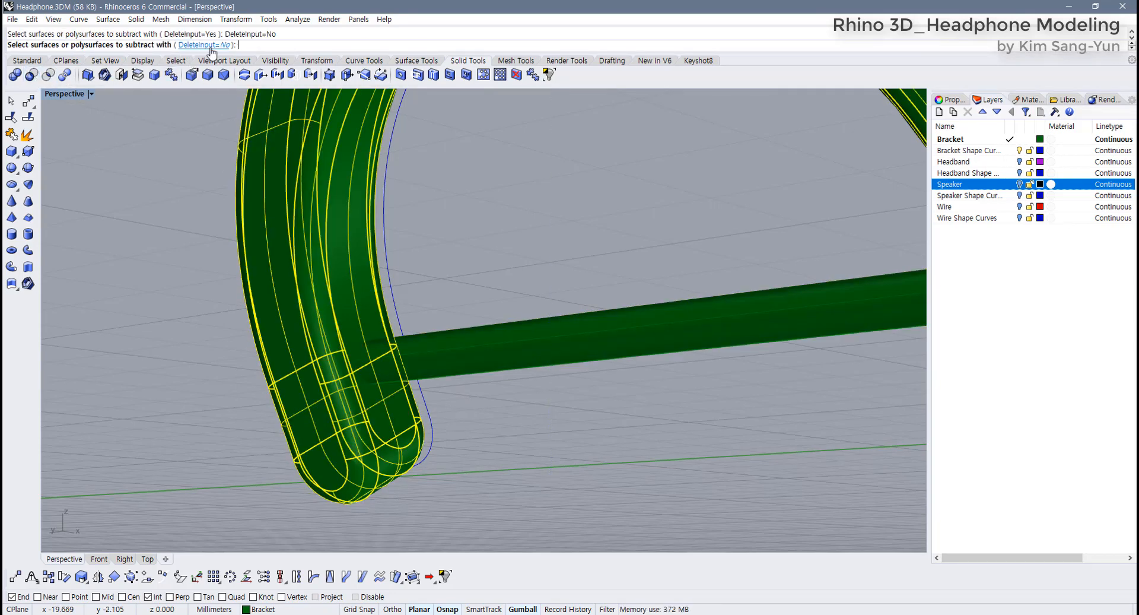
left_click(511, 336)
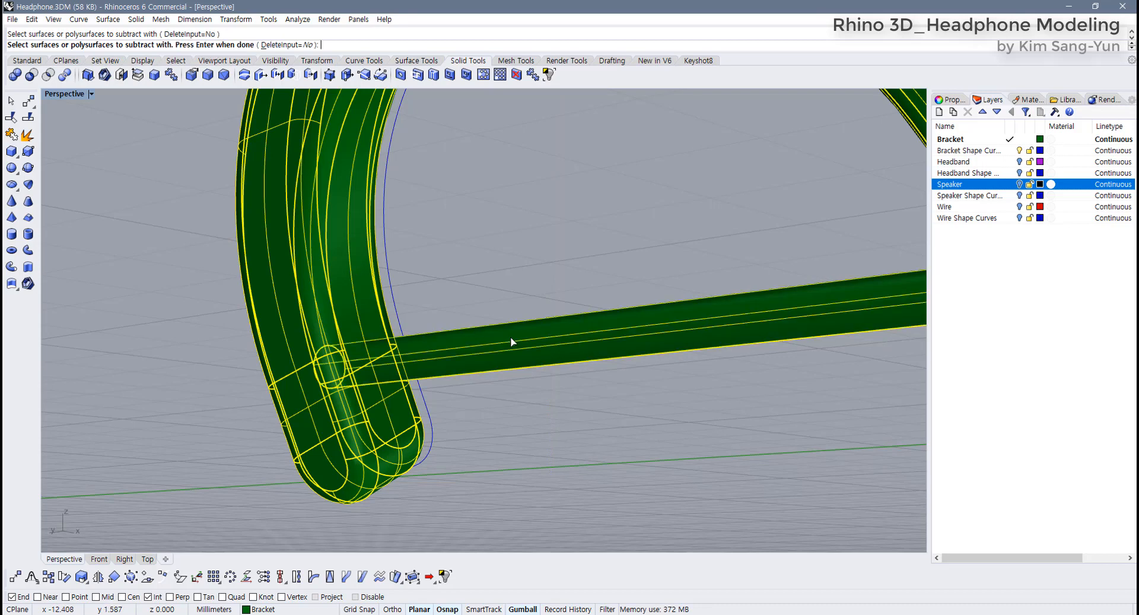
key("Return")
left_click(474, 439)
Move the pipe aside to check the pivot hole in the bracket arm, and undo the move
left_click(482, 358)
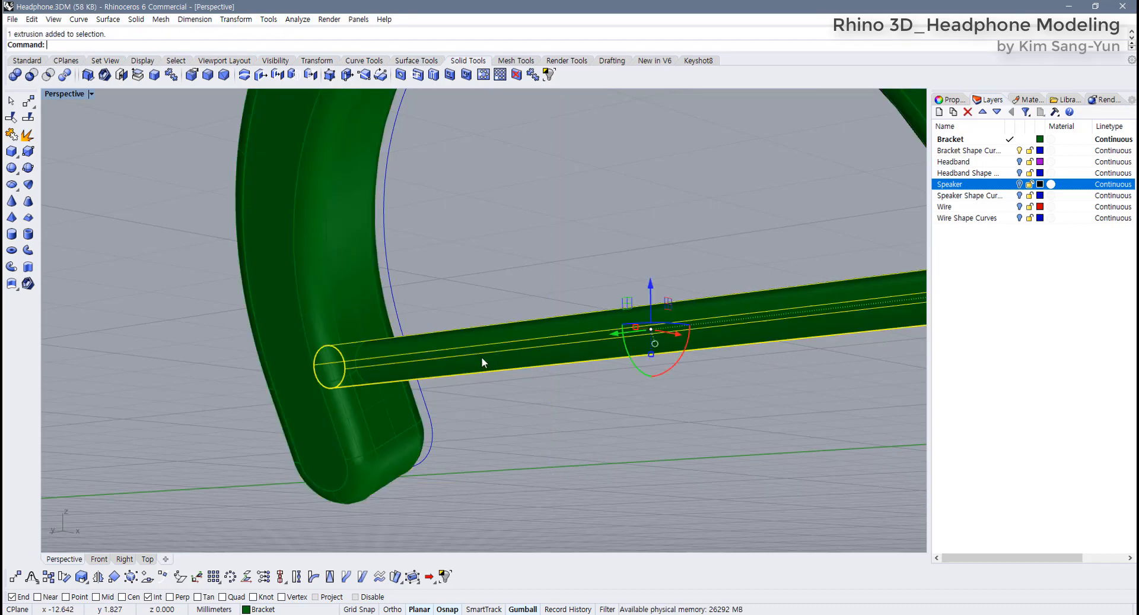
left_click_drag(482, 358, 537, 289)
right_click_drag(479, 418, 342, 364)
key("ctrl+z")
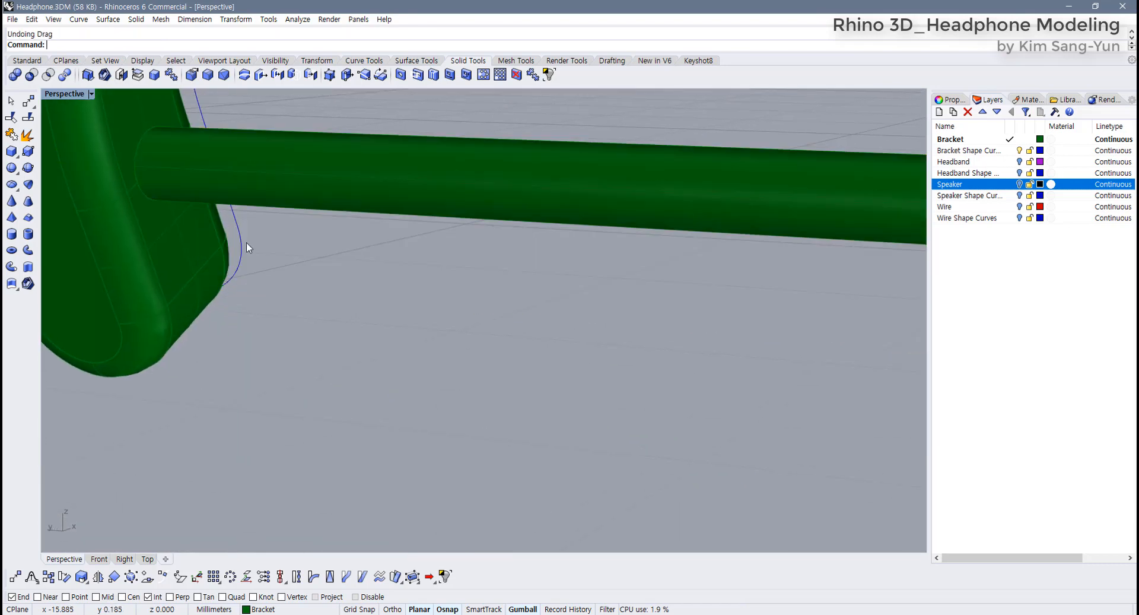
Try filleting the rim of the pivot hole in one bracket arm with a 0.2 mm radius, and undo it
scroll(247, 243, "up", 3)
scroll(287, 369, "down", 2)
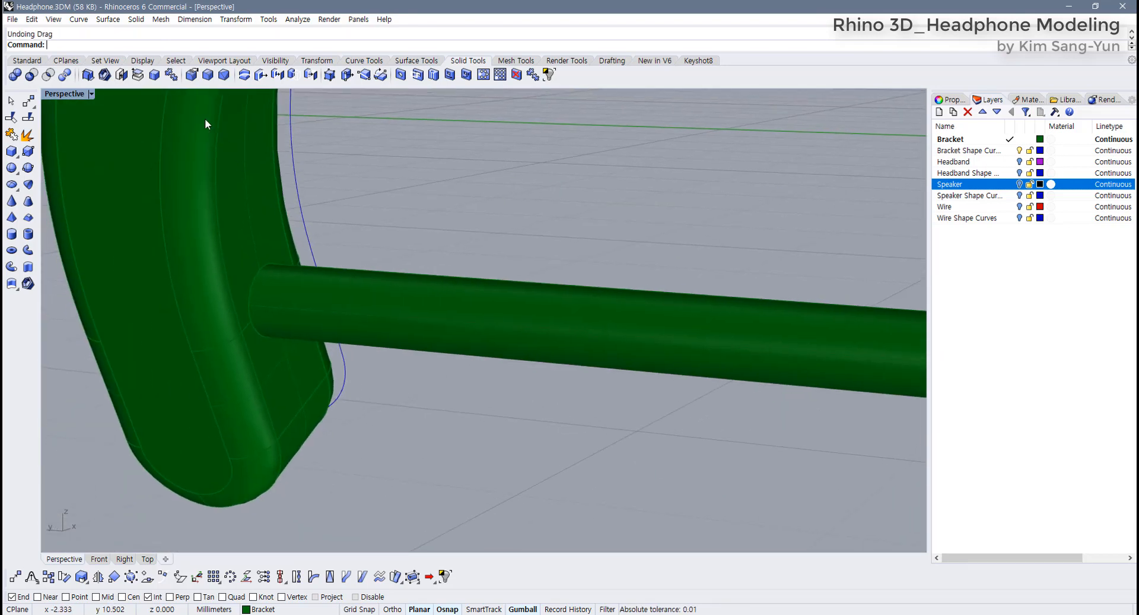
left_click(208, 75)
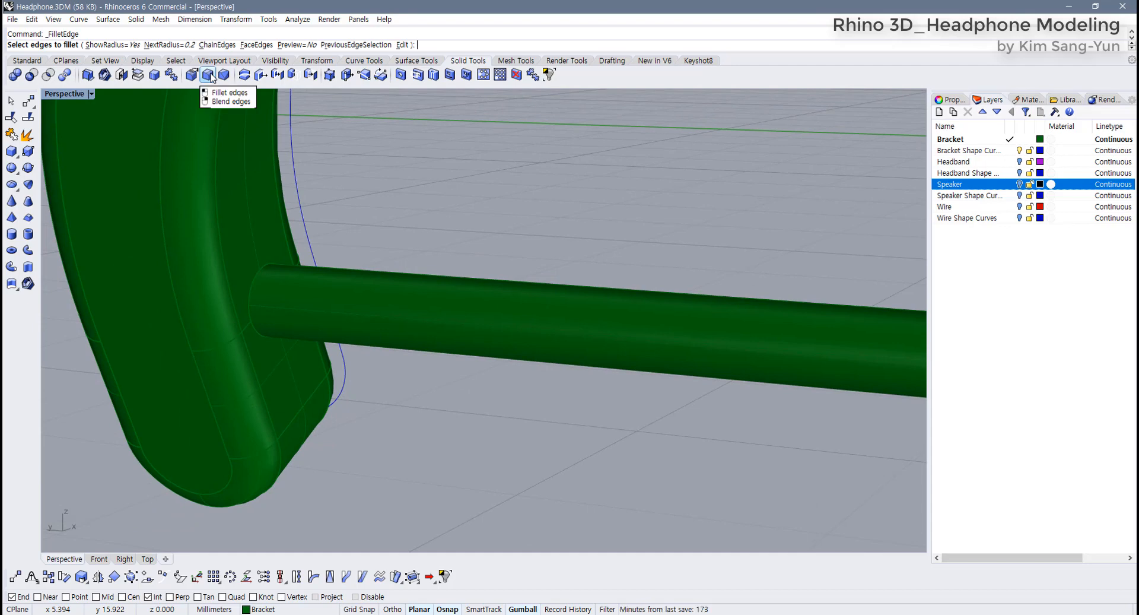
type("0")
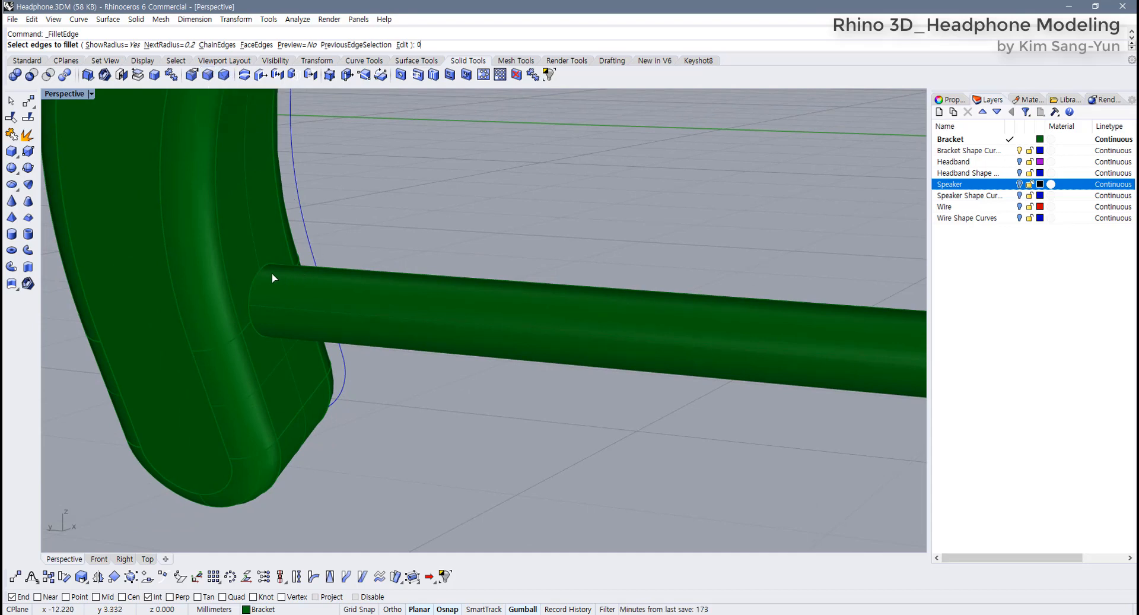
type(".2")
key("Return")
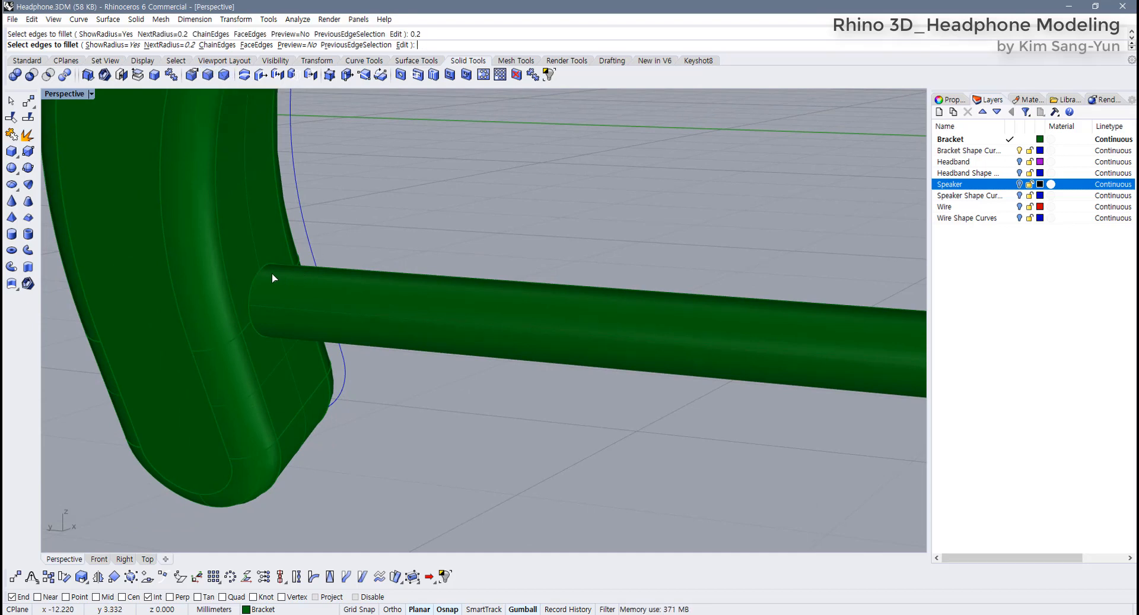
left_click_drag(186, 219, 301, 350)
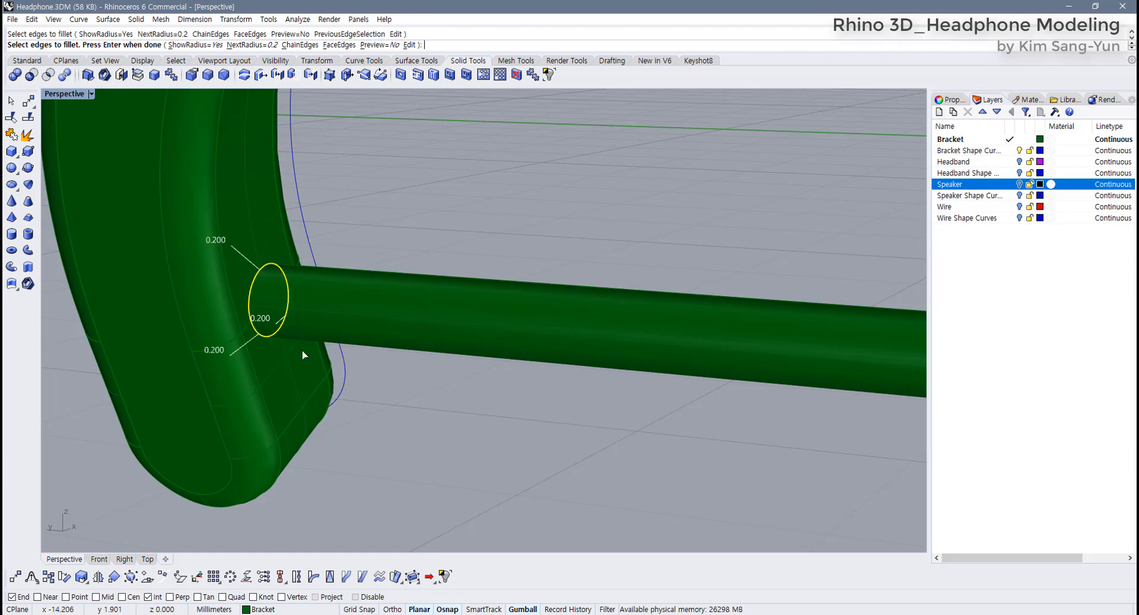
key("Return")
key("Return")
key("ctrl+z")
Fillet the rim of the pivot hole in that bracket arm with a 0.02 mm radius
key("Return")
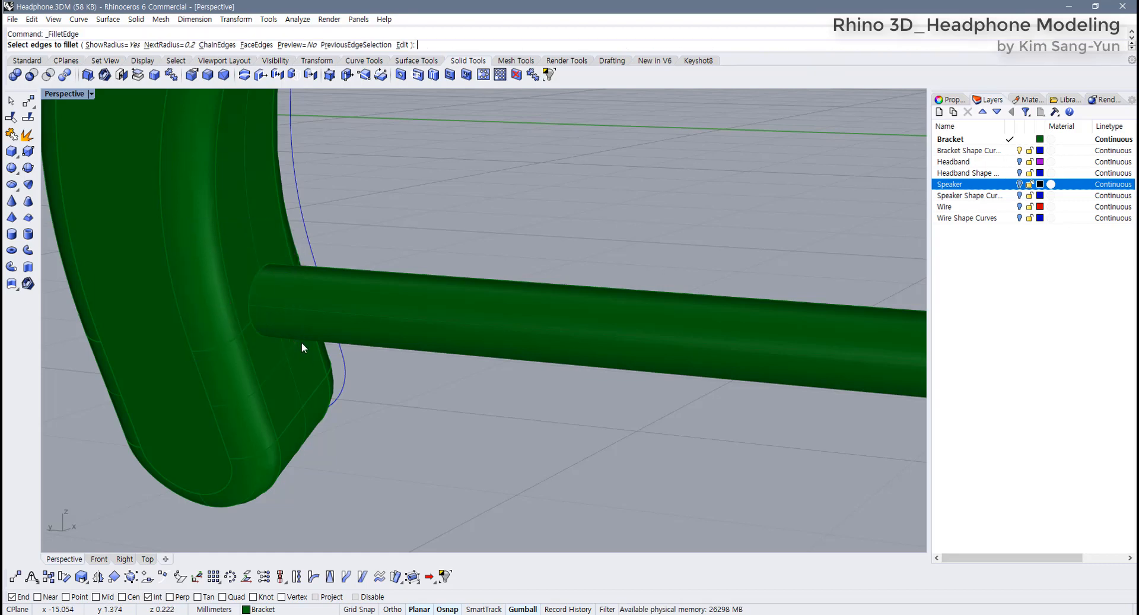
type("0.02")
key("Return")
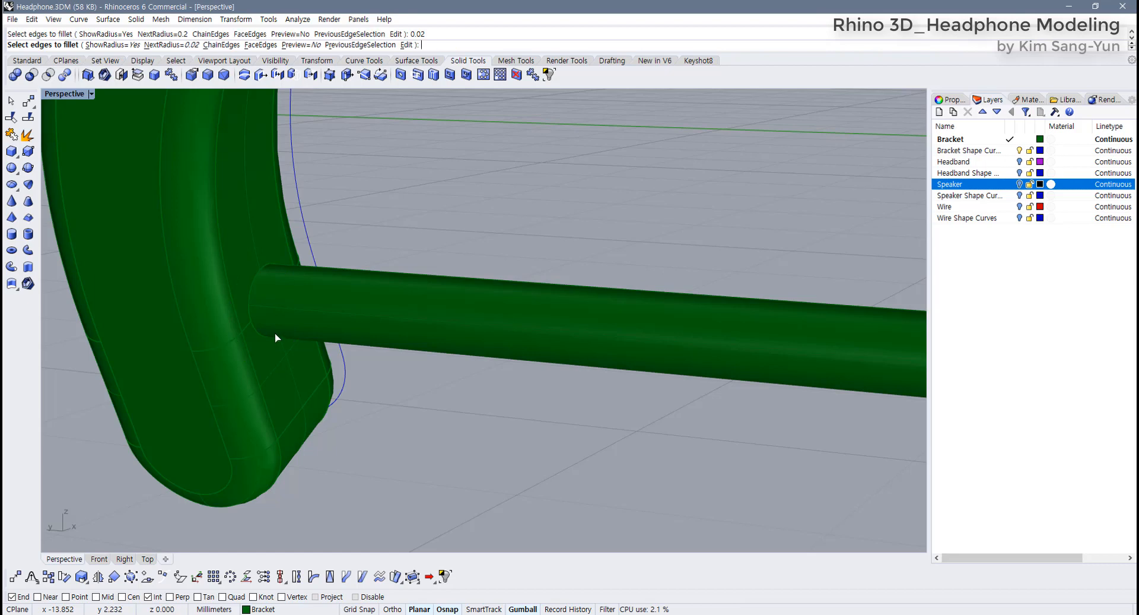
left_click_drag(237, 245, 304, 363)
key("Return")
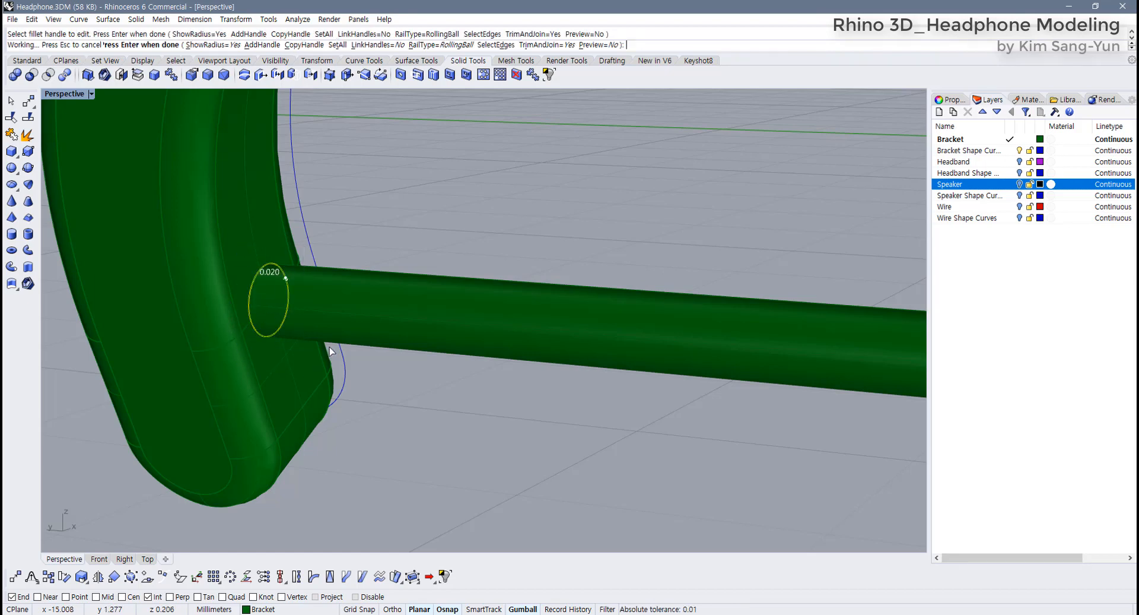
key("Return")
right_click_drag(329, 347, 290, 322)
scroll(394, 333, "up", 4)
scroll(385, 345, "down", 8)
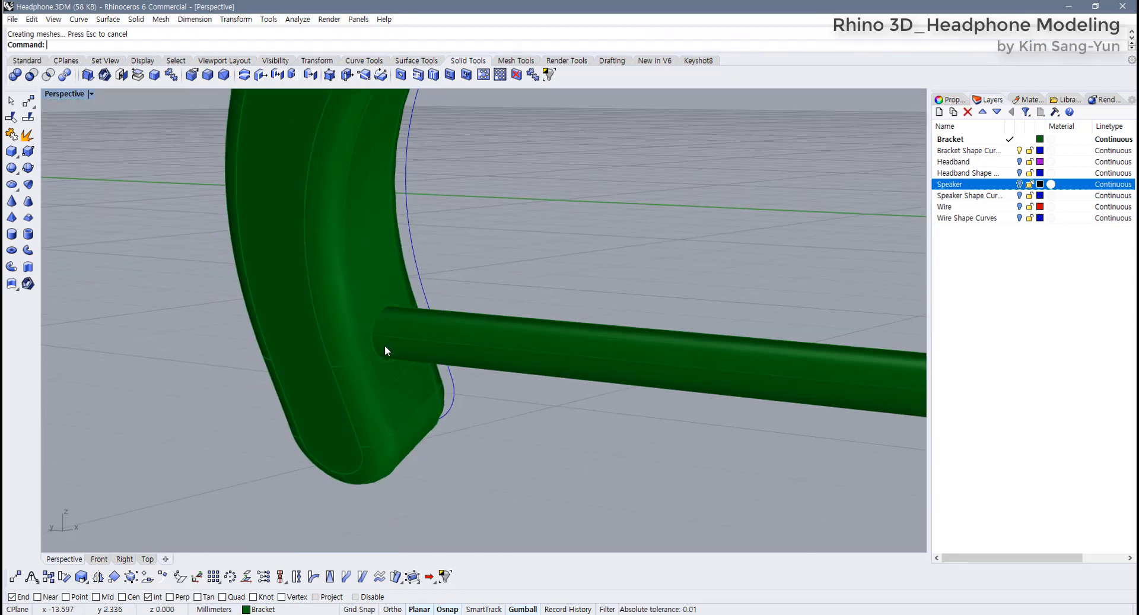
Fillet the pivot hole rim in the opposite bracket arm with the same 0.02 mm radius
right_click_drag(384, 344, 519, 287)
scroll(500, 333, "up", 4)
key("Return")
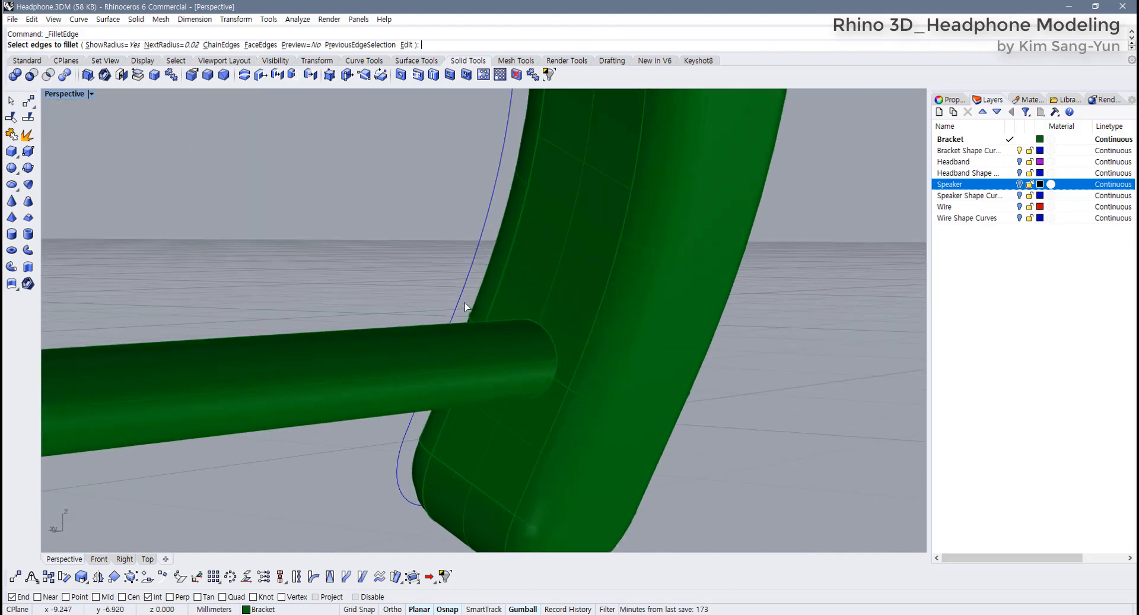
left_click_drag(465, 302, 567, 436)
key("Return")
key("Return")
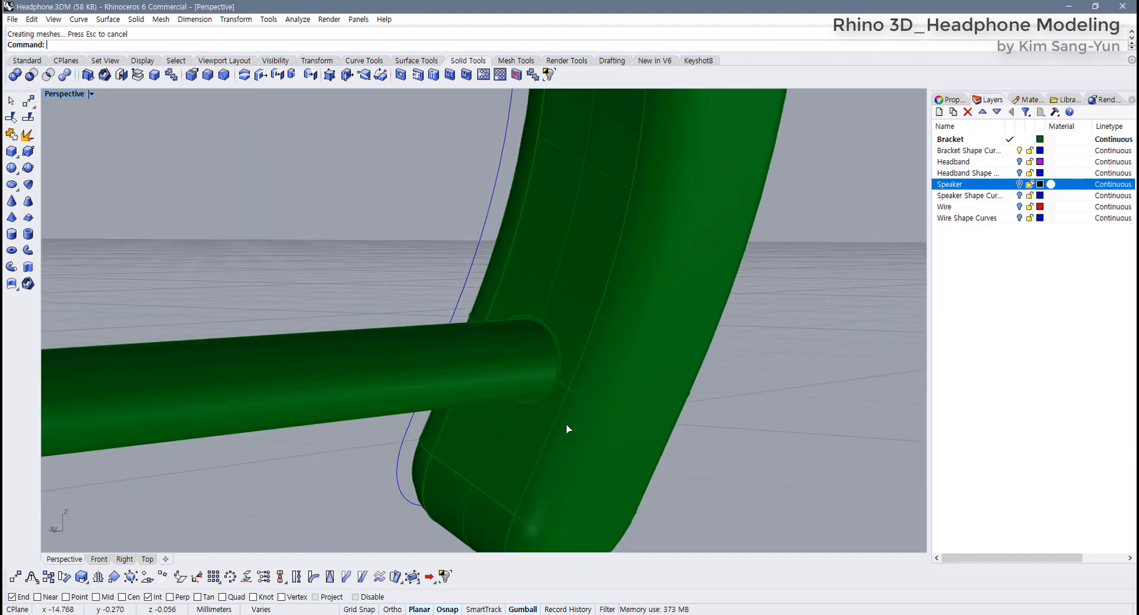
Create a flat-capped pipe of radius 0.3 mm along the curve rising from the top of the bracket
scroll(536, 415, "down", 8)
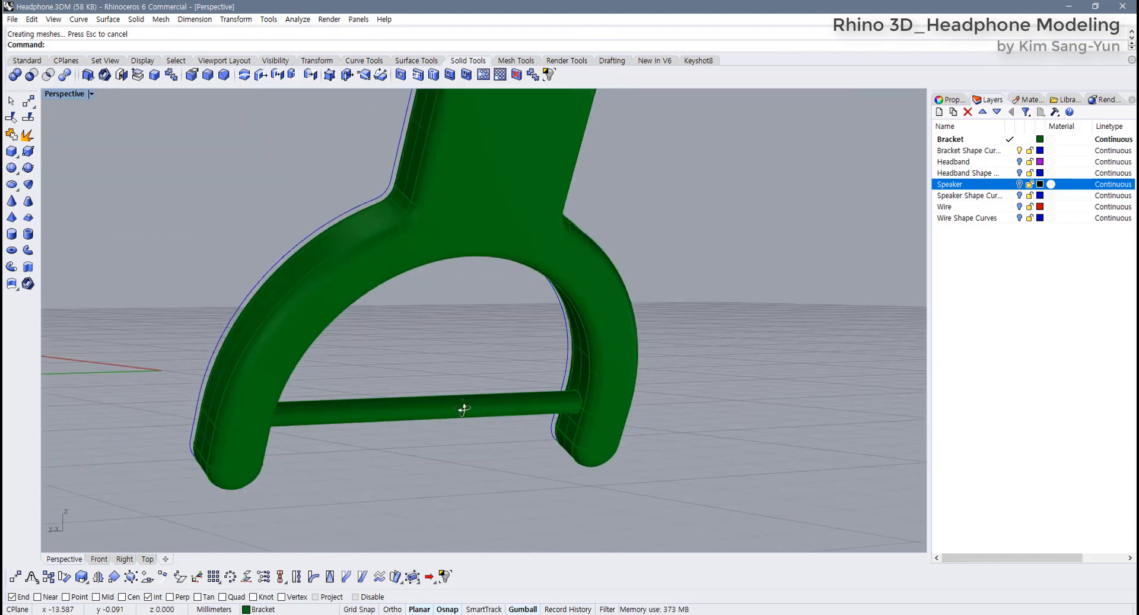
mouse_move(465, 406)
right_mouse_down()
mouse_move(494, 419)
mouse_move(508, 353)
mouse_move(457, 267)
mouse_move(461, 394)
right_mouse_up()
left_click(475, 161)
scroll(461, 303, "down", 2)
scroll(461, 303, "down", 4)
scroll(464, 362, "up", 2)
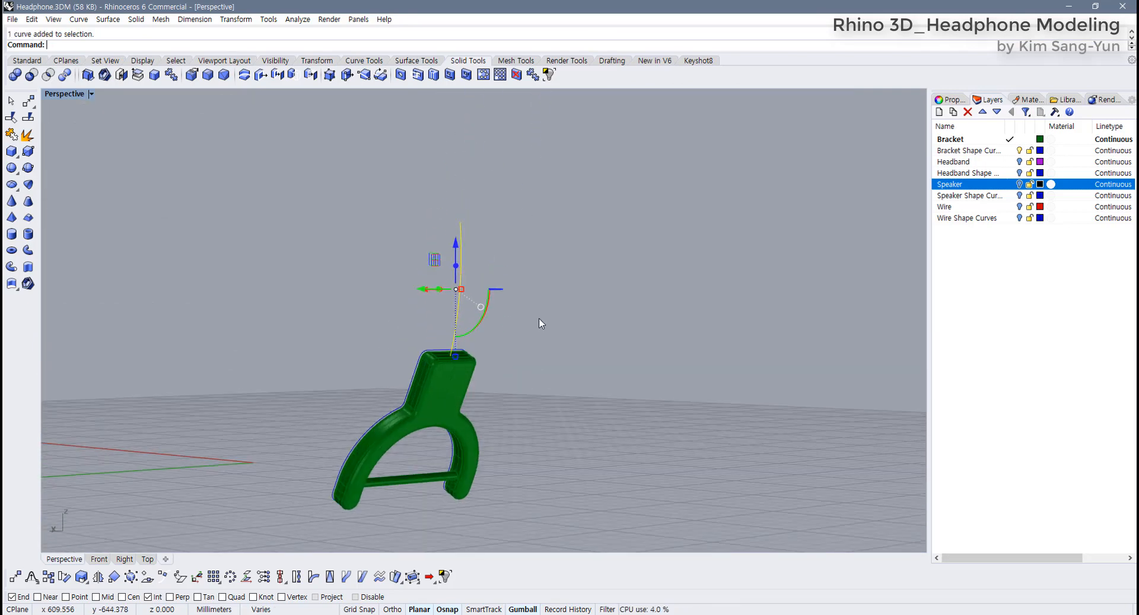
left_click(28, 250)
type("0.")
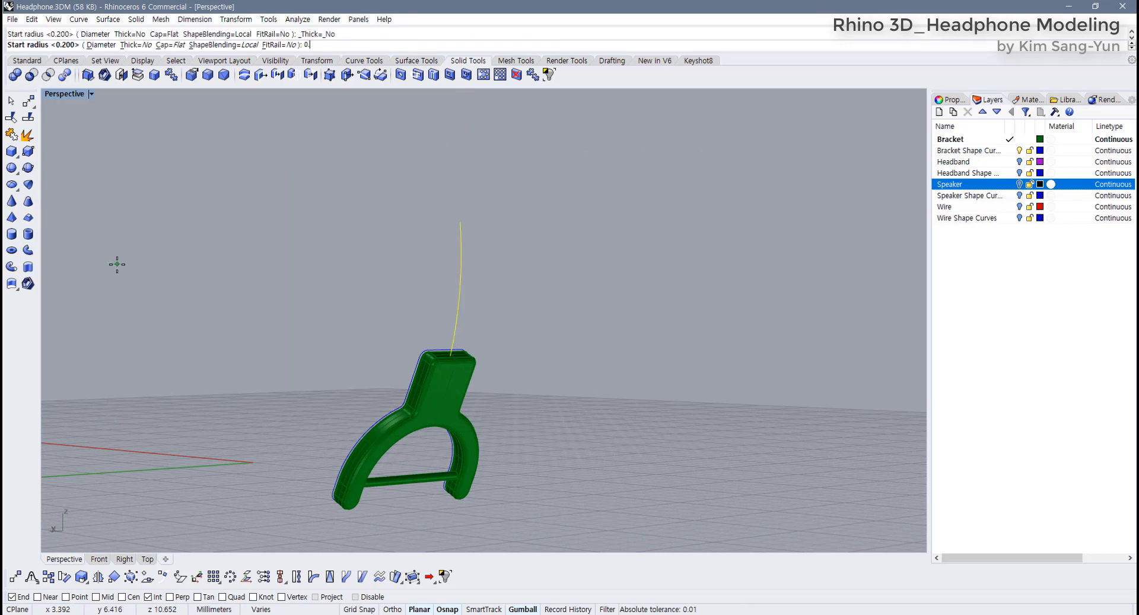
type("3")
key("Return")
key("Return")
key("Return")
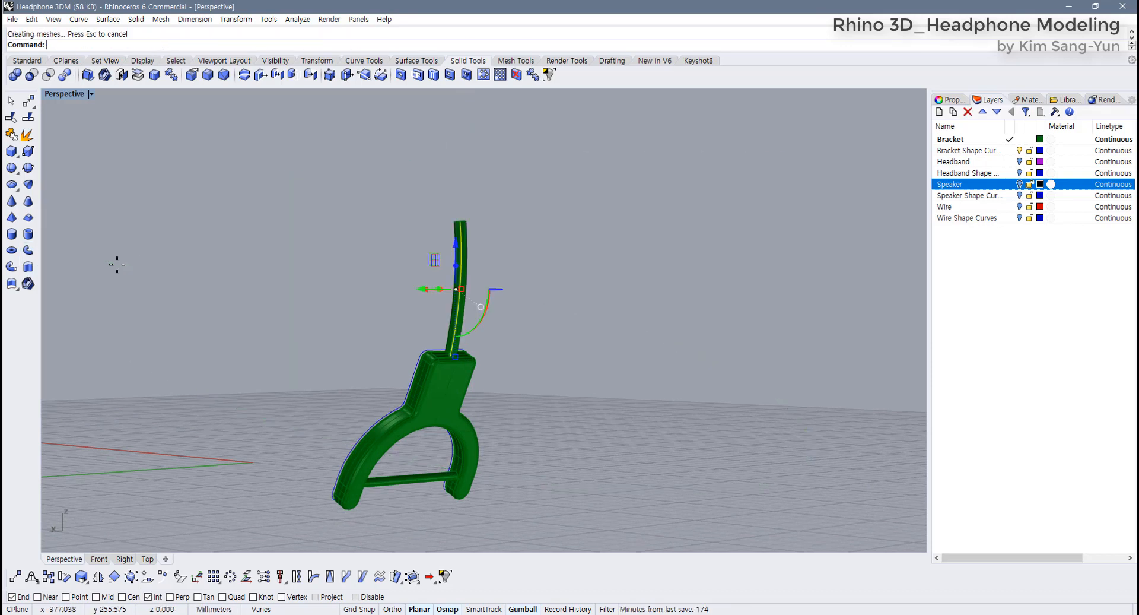
left_click(319, 270)
Show the Speaker layer to view it with the bracket, and hide the Bracket Shape Curves layer
right_click_drag(356, 238, 416, 179)
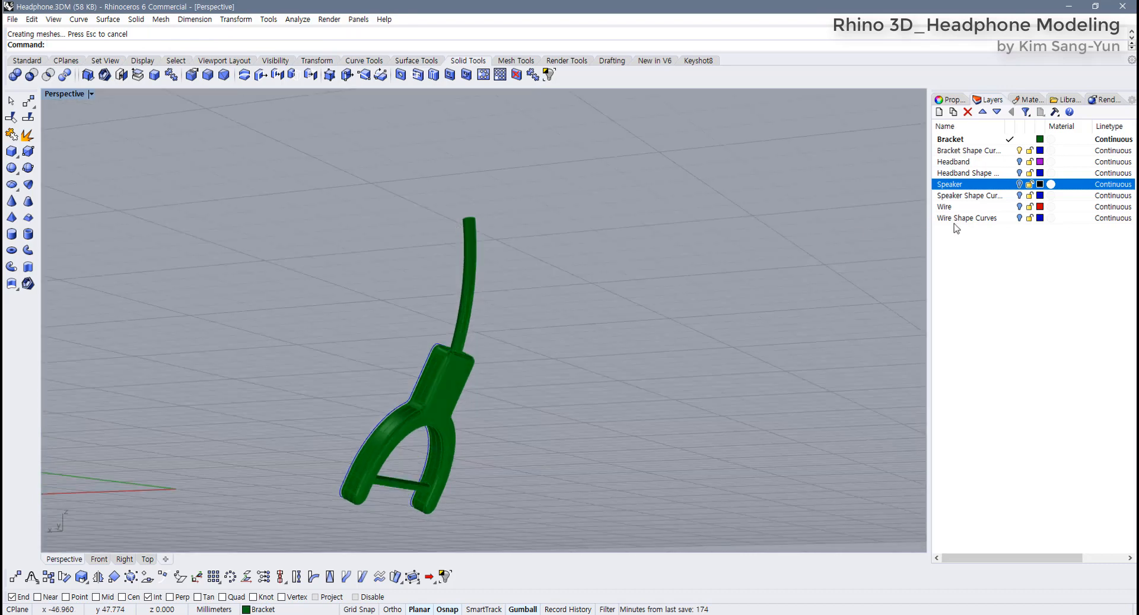
left_click(1019, 184)
right_click_drag(552, 314, 240, 304)
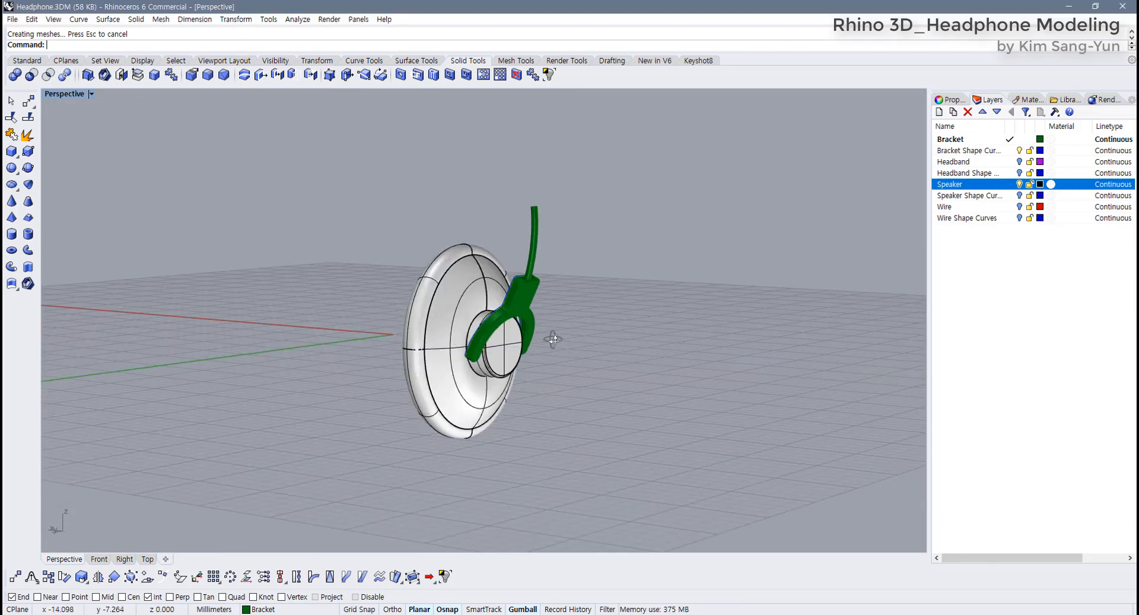
right_click_drag(553, 338, 595, 341)
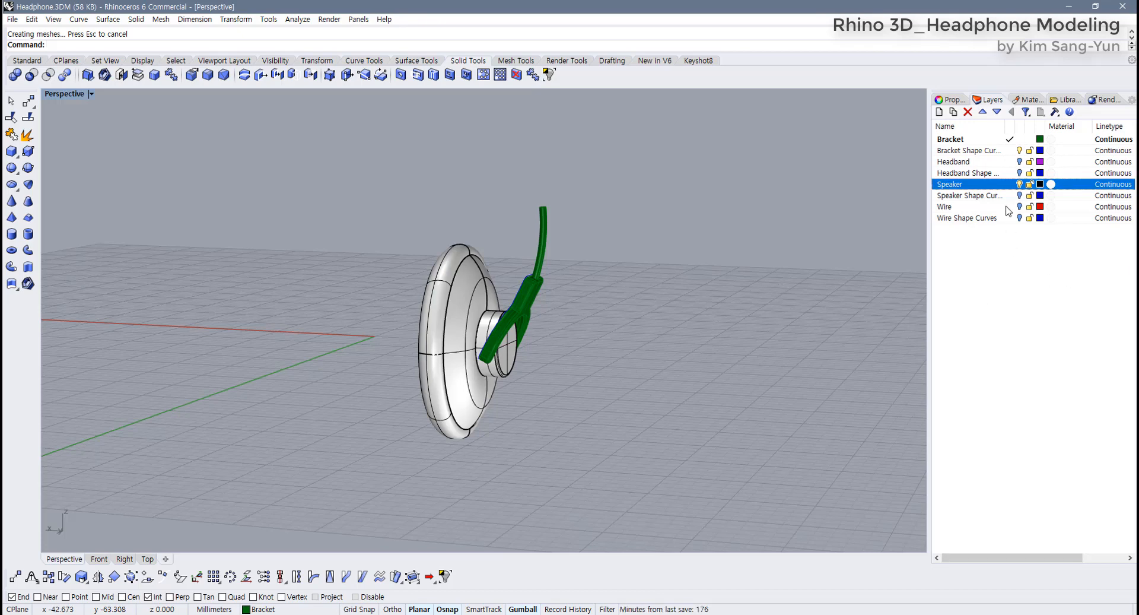
left_click(1021, 152)
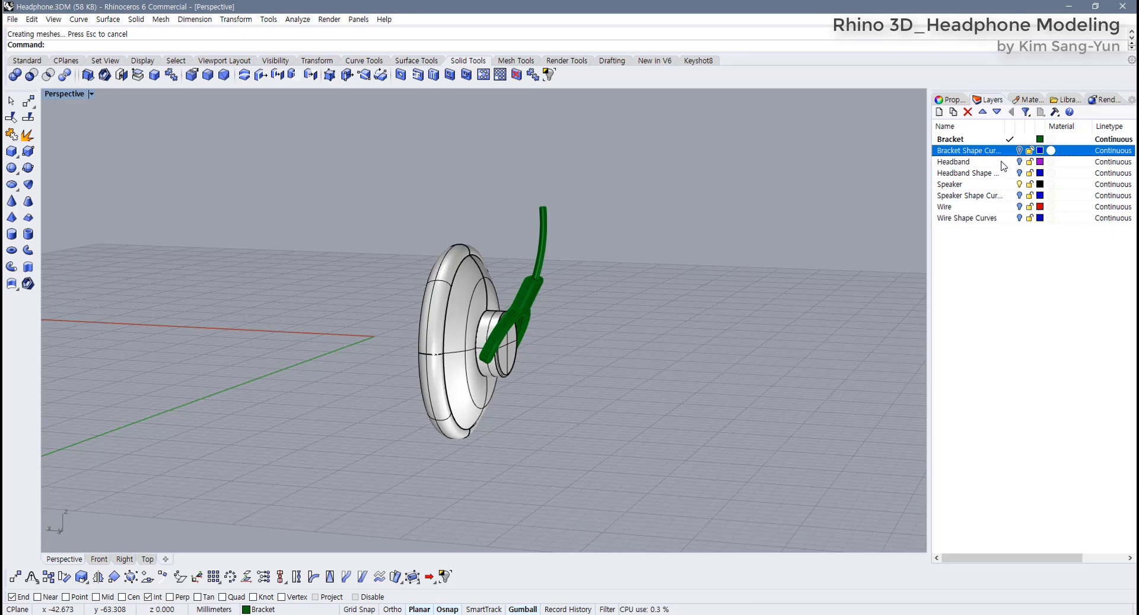
Make Headband the current layer, turn on the Headband Shape Curves layer and select the headband arc
left_click(1002, 163)
left_click(1008, 162)
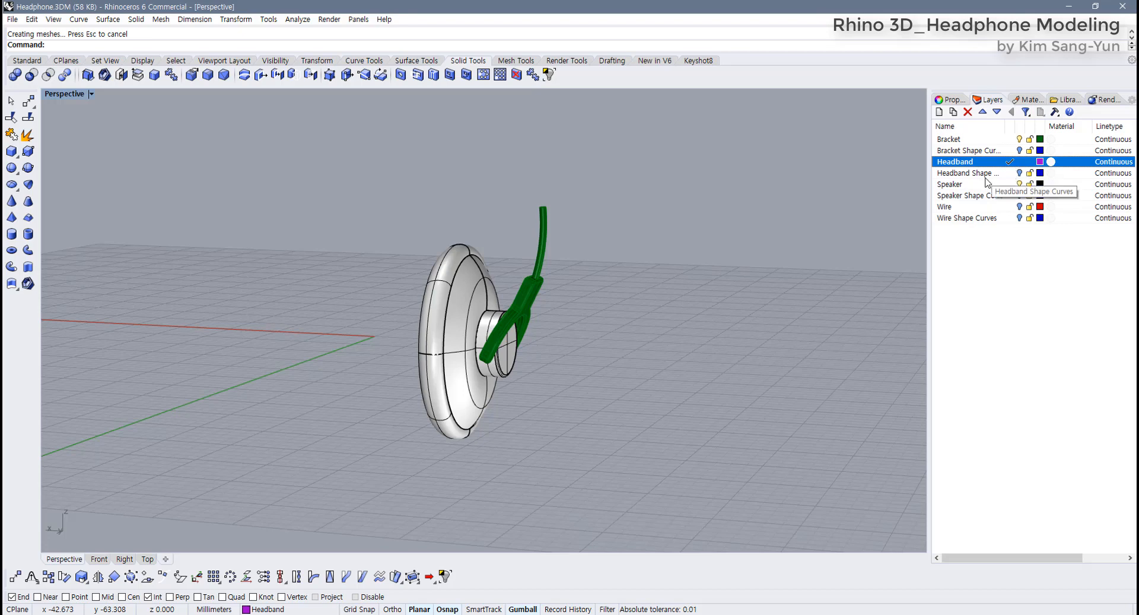
left_click(1020, 173)
right_click_drag(657, 247, 508, 188)
left_click(508, 189)
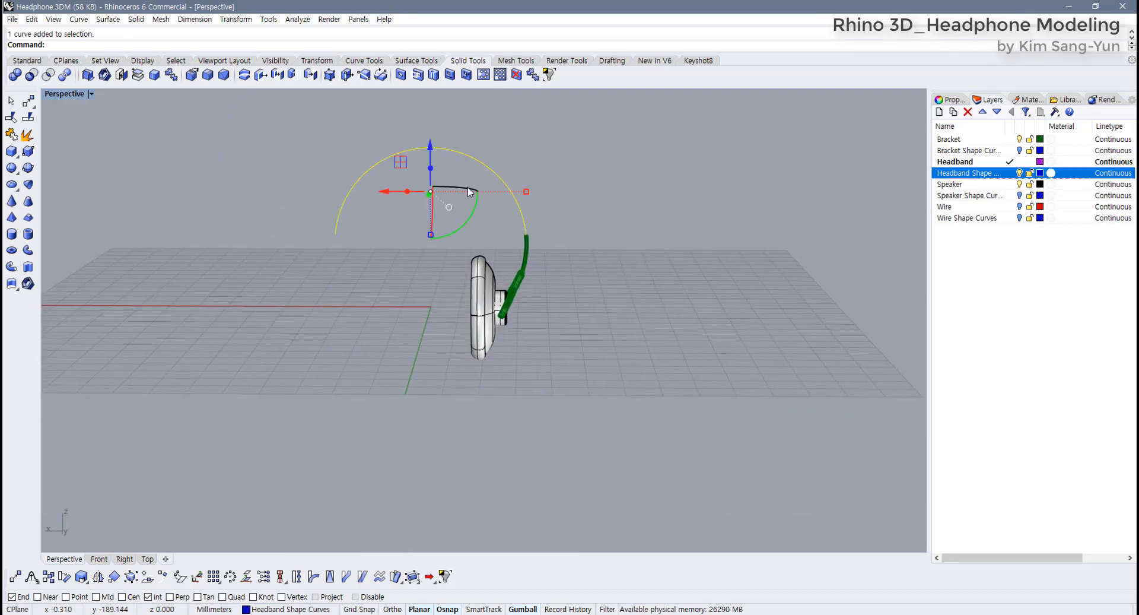
Maximize the Top view, float the Ellipse tool set over it and undo the trial ellipse
double_click(64, 95)
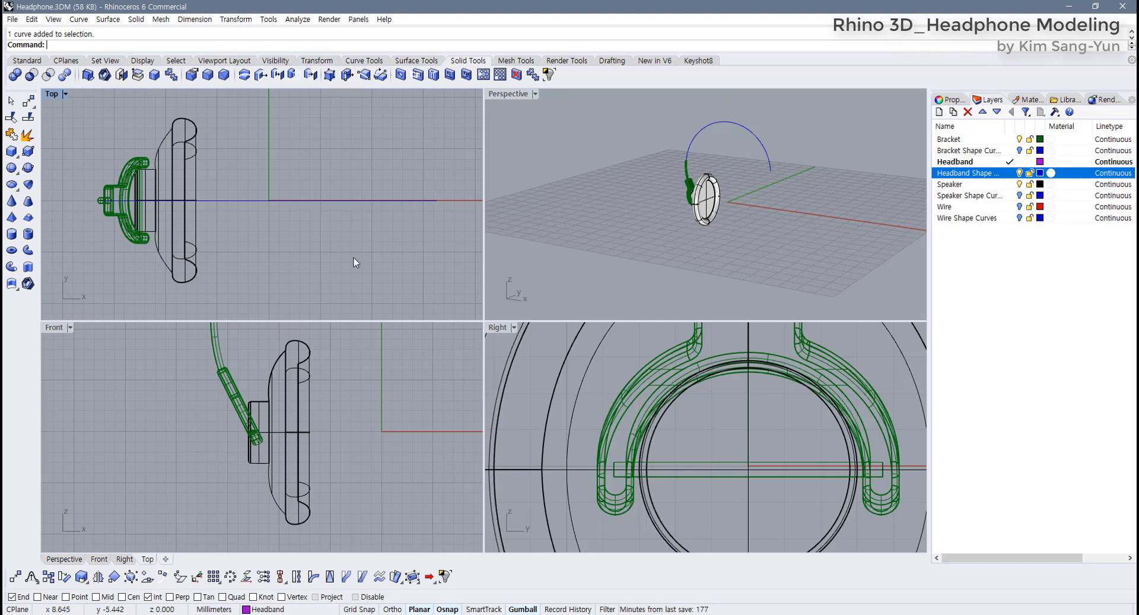
right_click_drag(353, 258, 268, 263)
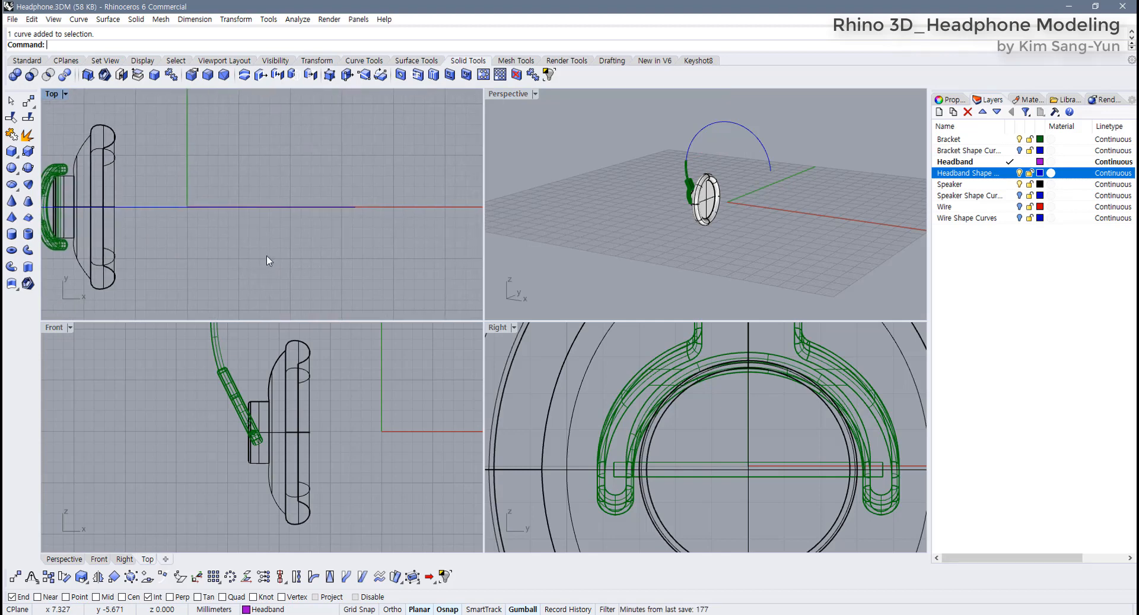
double_click(52, 94)
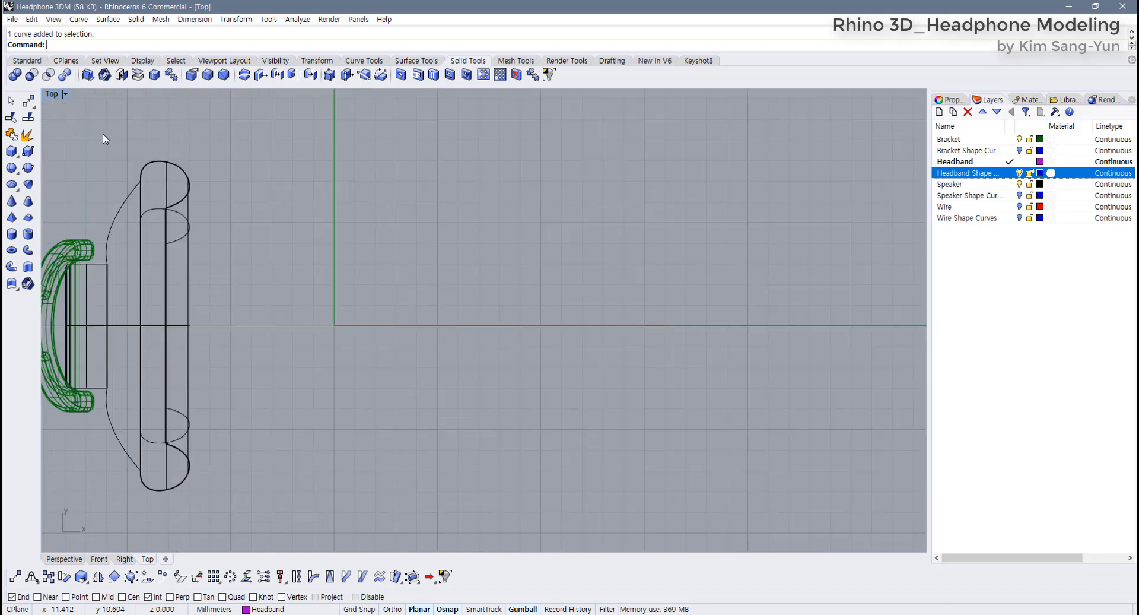
left_click(28, 61)
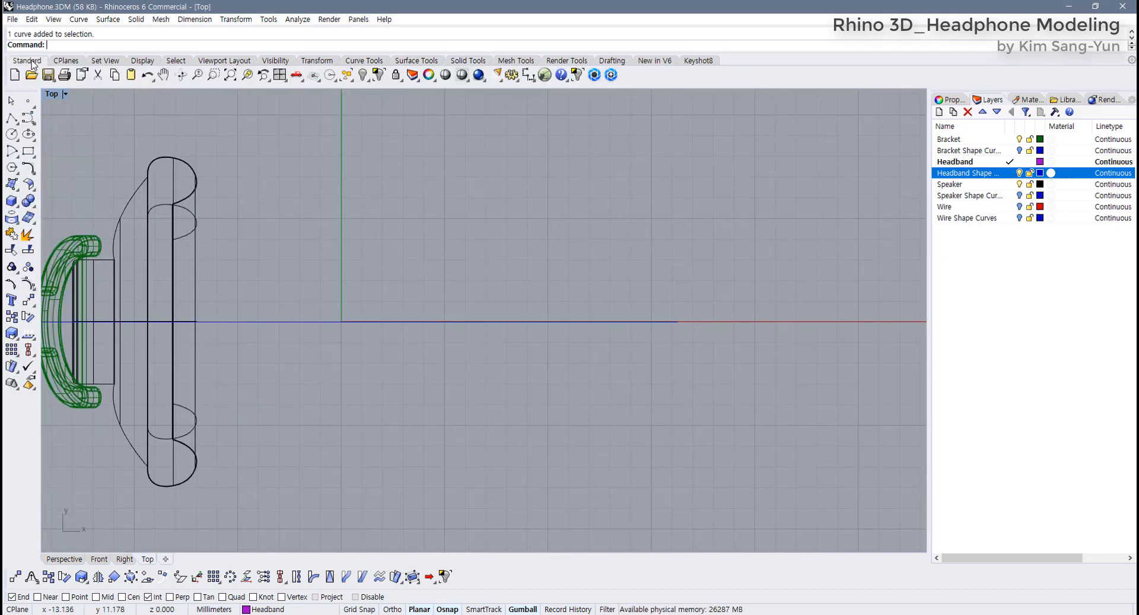
left_click(31, 137)
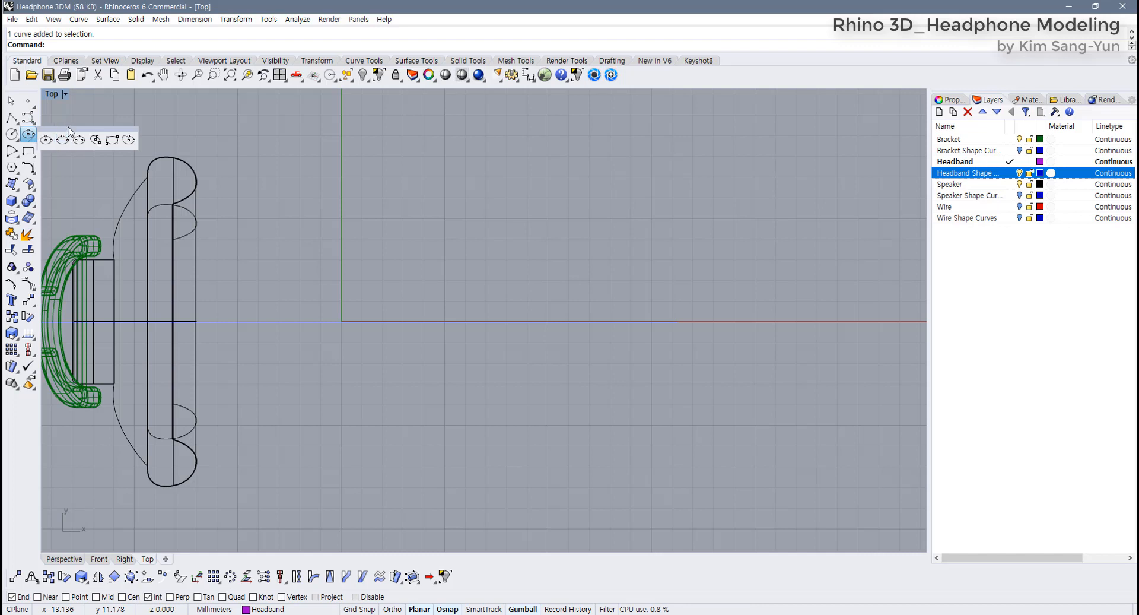
left_click_drag(72, 132, 120, 129)
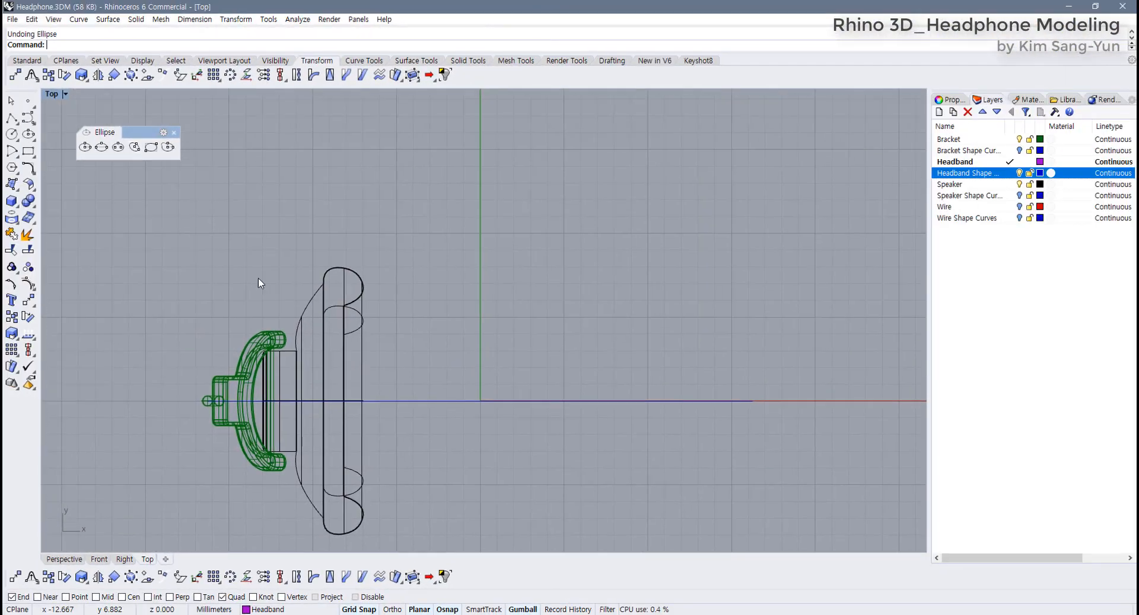
key("ctrl+z")
key("ctrl+z")
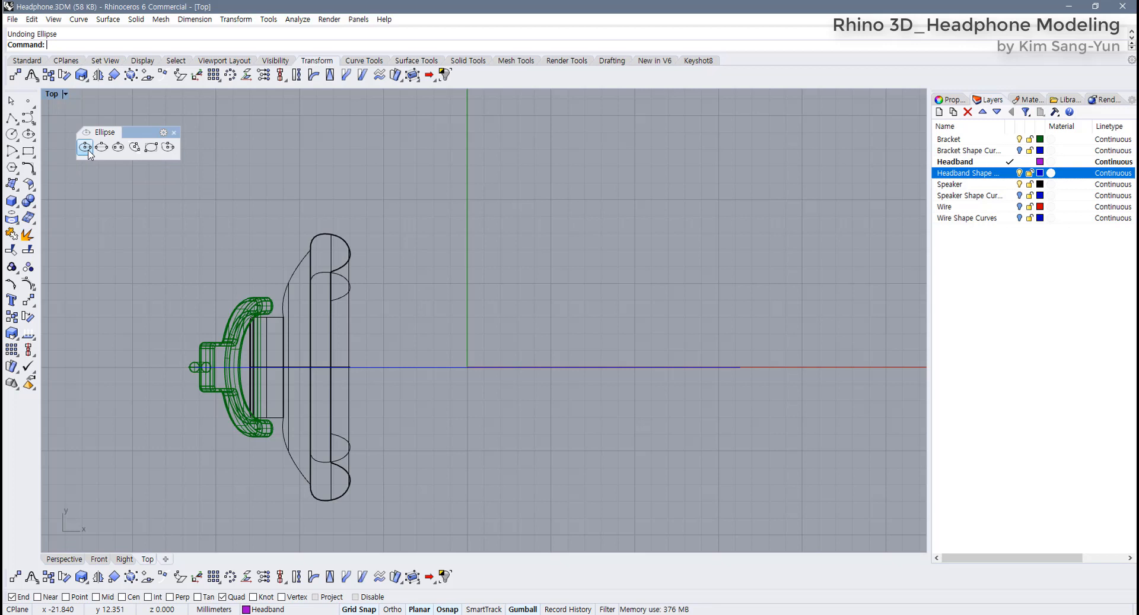
Draw an ellipse centred at x 5, y 10 in the Top view, with a 1 mm vertical radius and a 0.25 mm horizontal radius
left_click(88, 151)
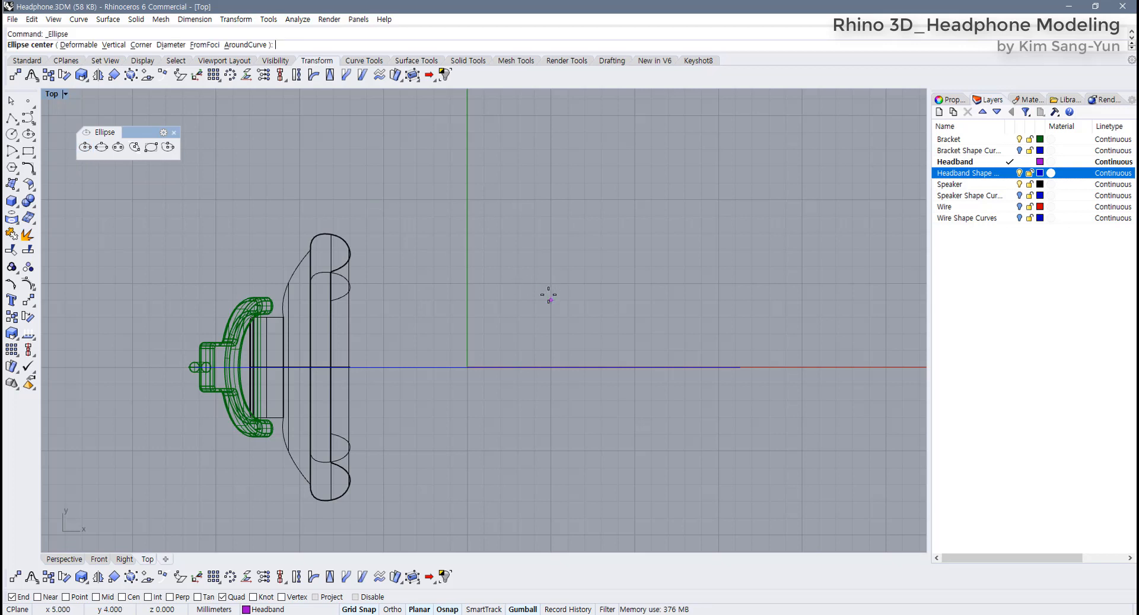
right_click_drag(549, 294, 484, 292)
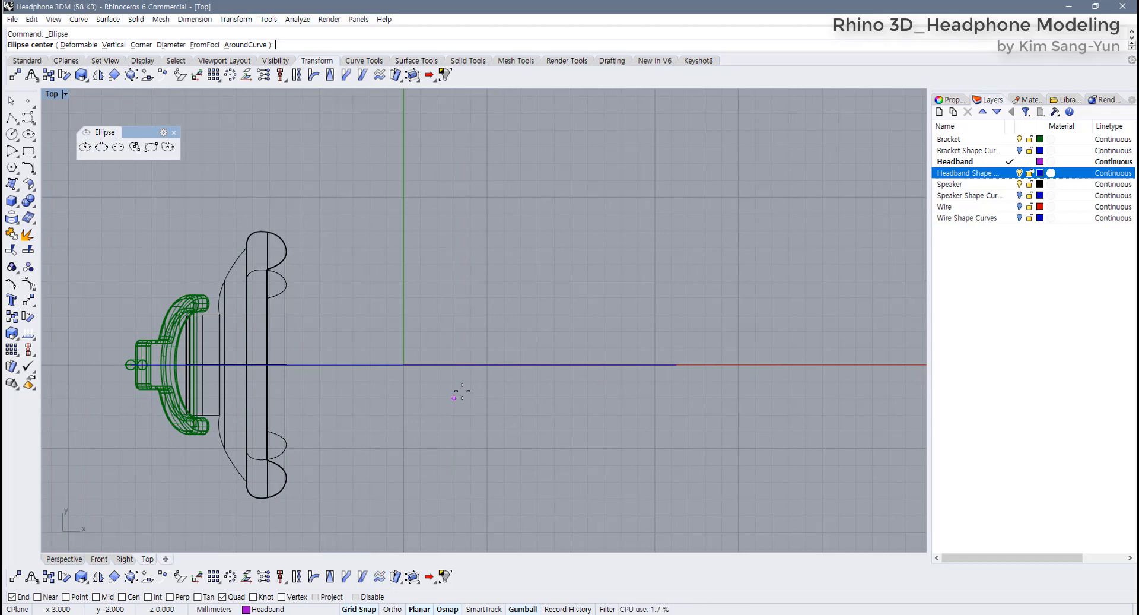
left_click(486, 197)
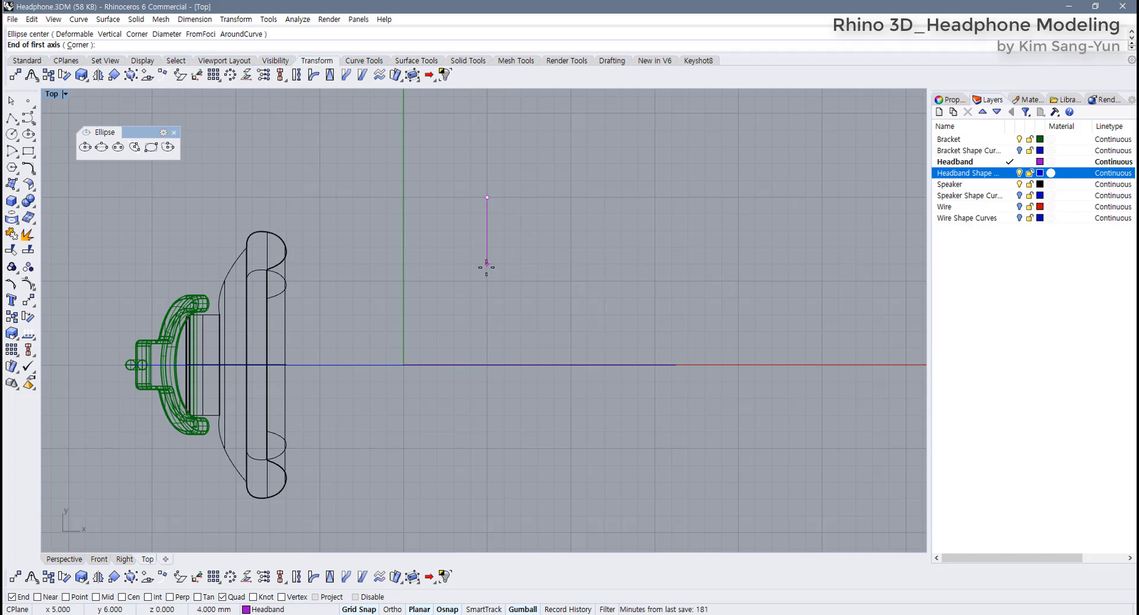
key("Return")
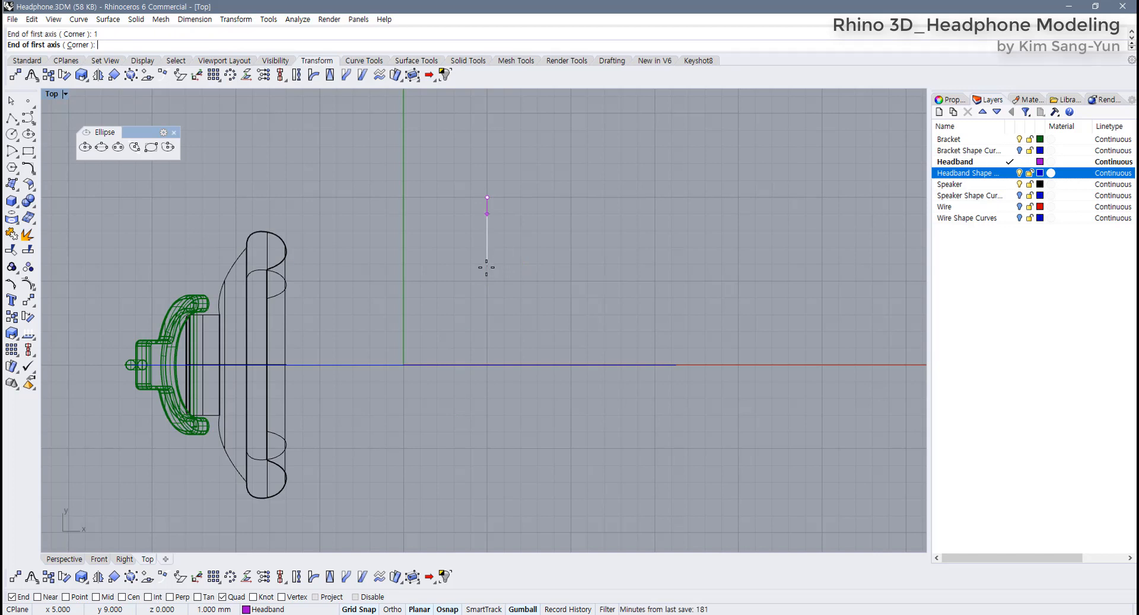
scroll(495, 276, "up", 1)
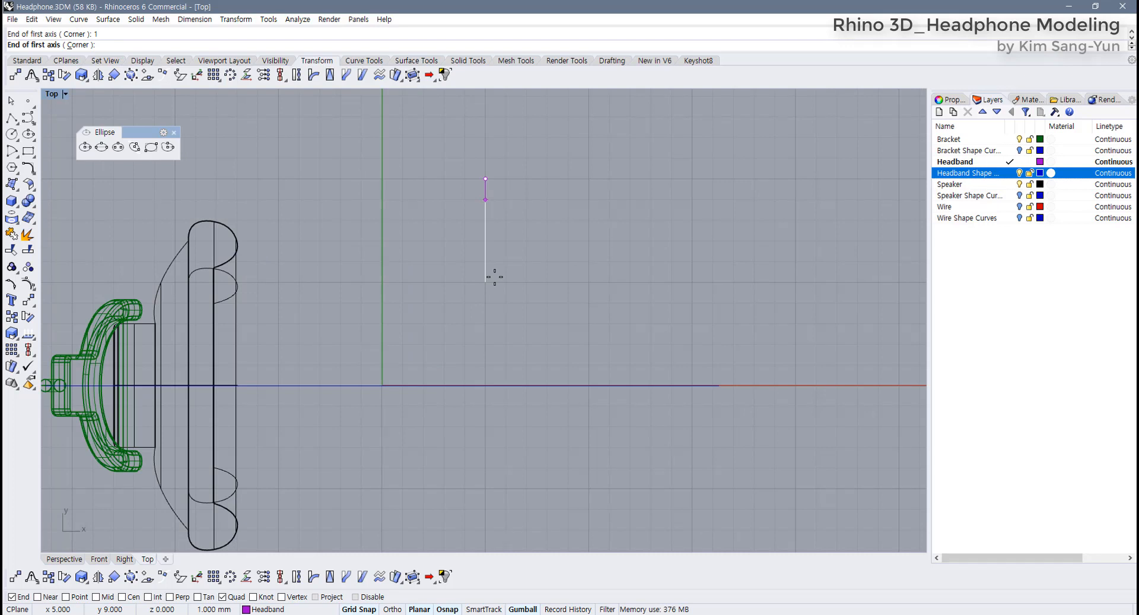
left_click(495, 276)
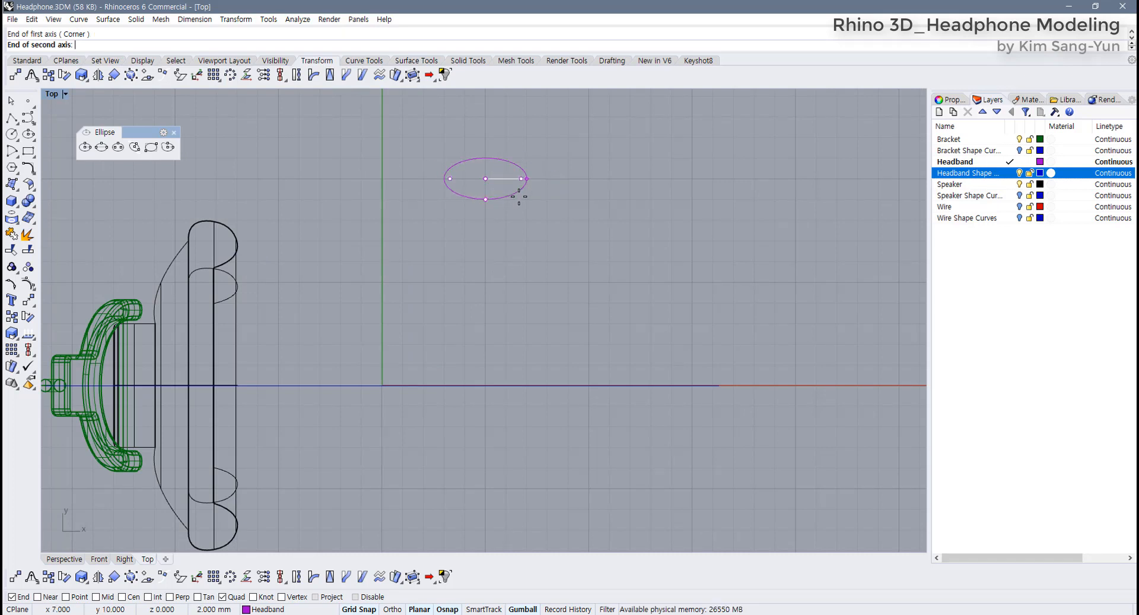
type("0.25")
key("Return")
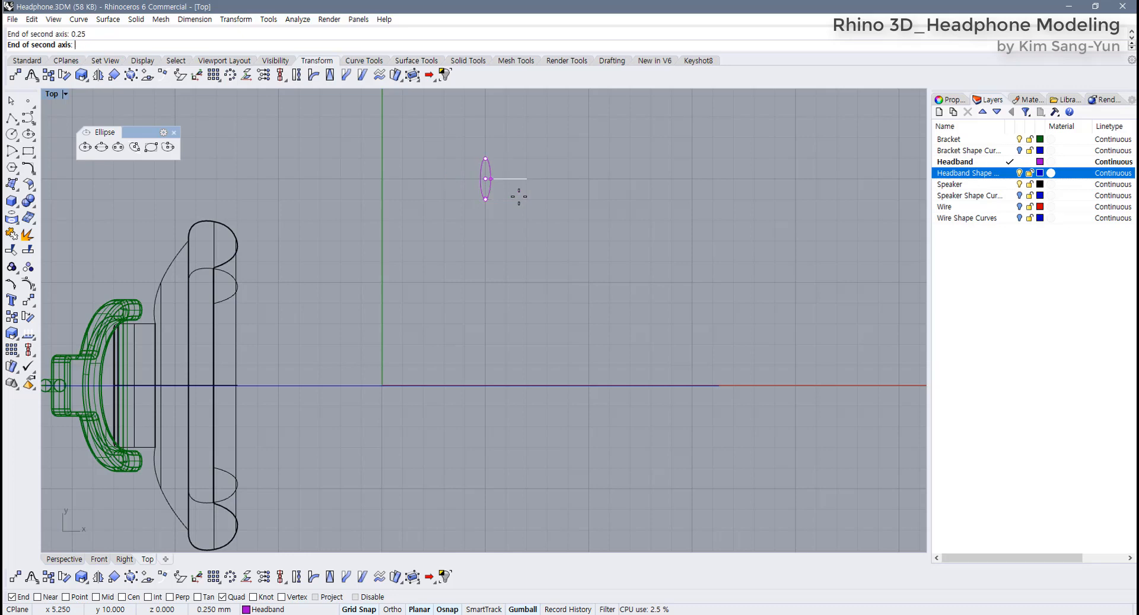
left_click(563, 181)
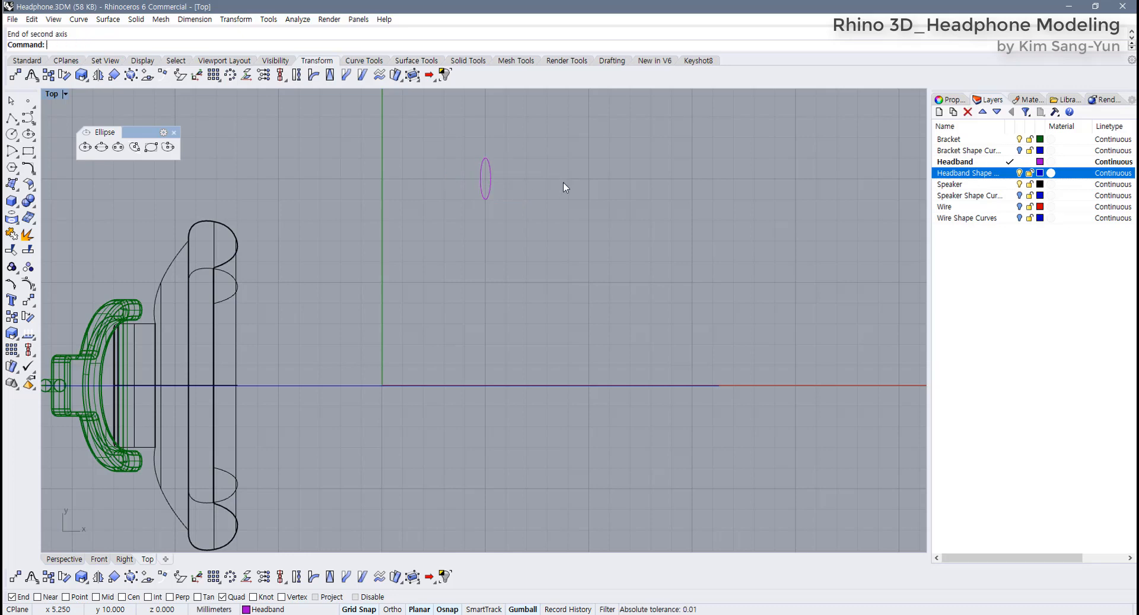
Dimension the ellipse's full height between its upper and lower quadrant points
scroll(490, 229, "up", 5)
left_click(27, 61)
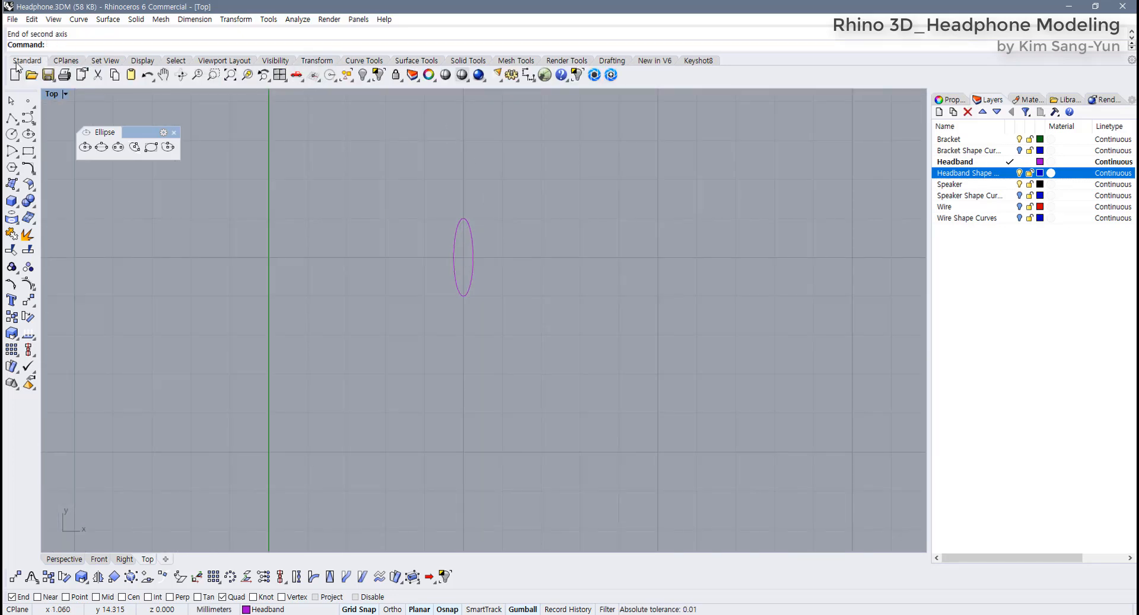
left_click(527, 74)
scroll(465, 233, "up", 2)
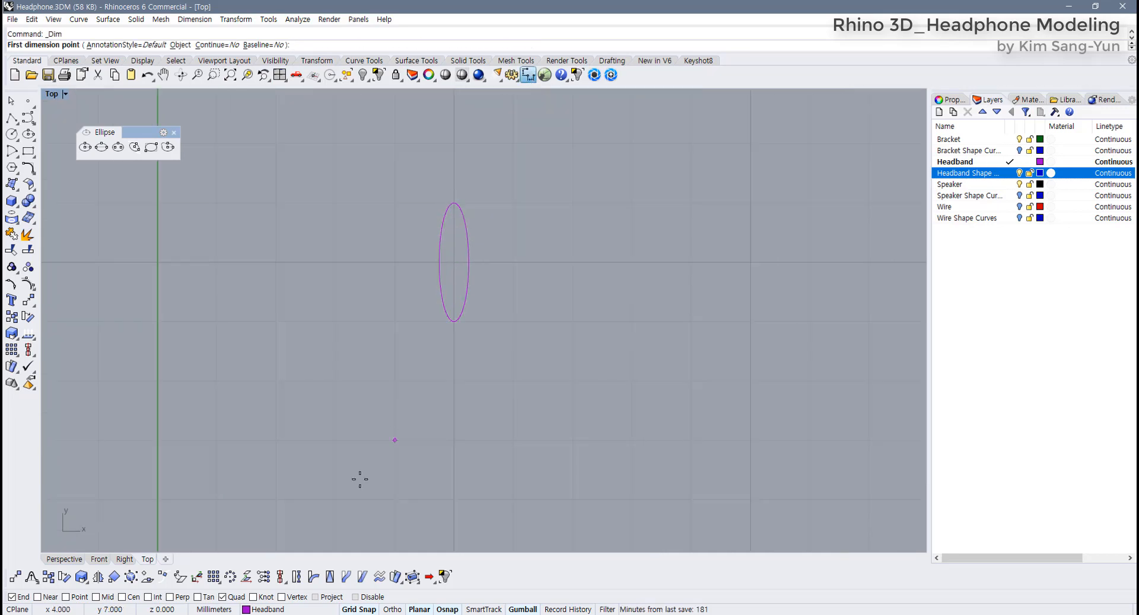
left_click(454, 203)
left_click(454, 326)
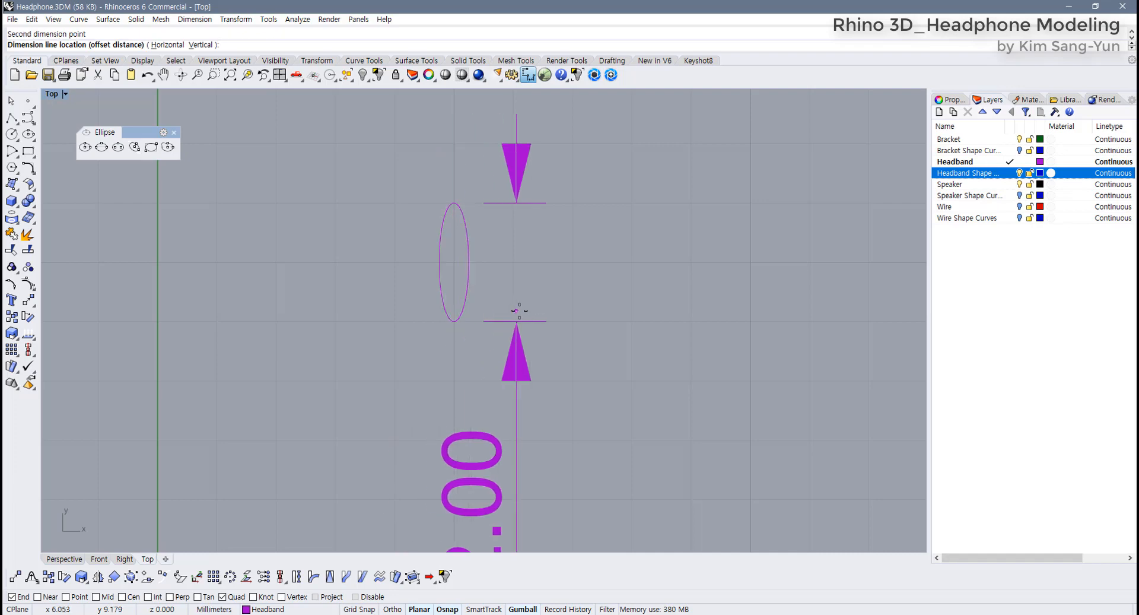
left_click(603, 308)
scroll(618, 304, "down", 6)
scroll(590, 317, "up", 3)
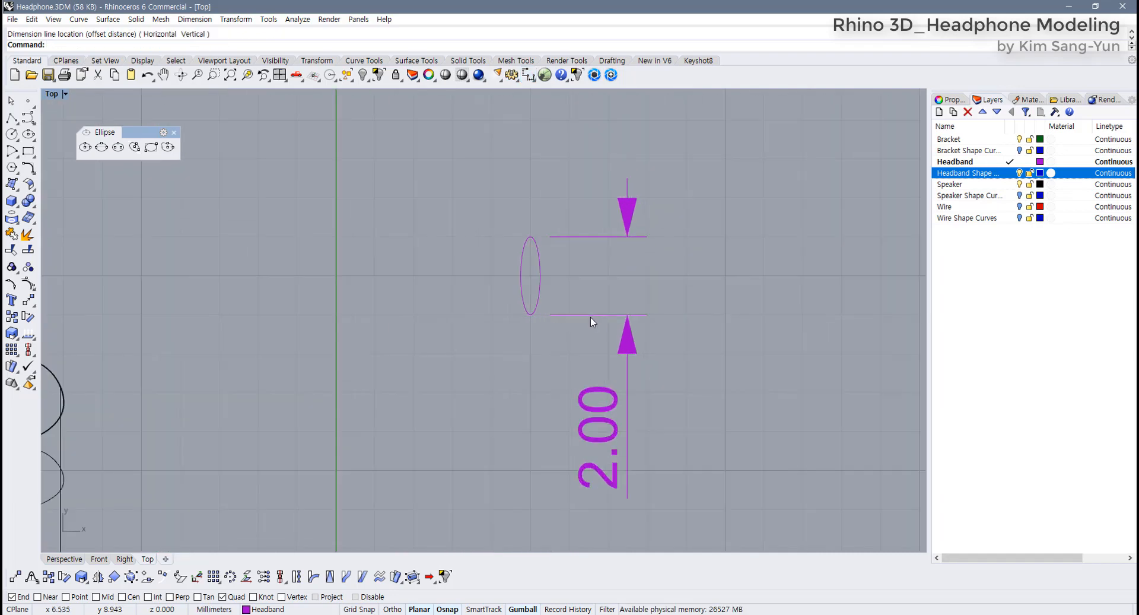
Dimension the ellipse's width between its side quadrant points, and undo both ellipse dimensions
right_click(519, 281)
left_click(520, 277)
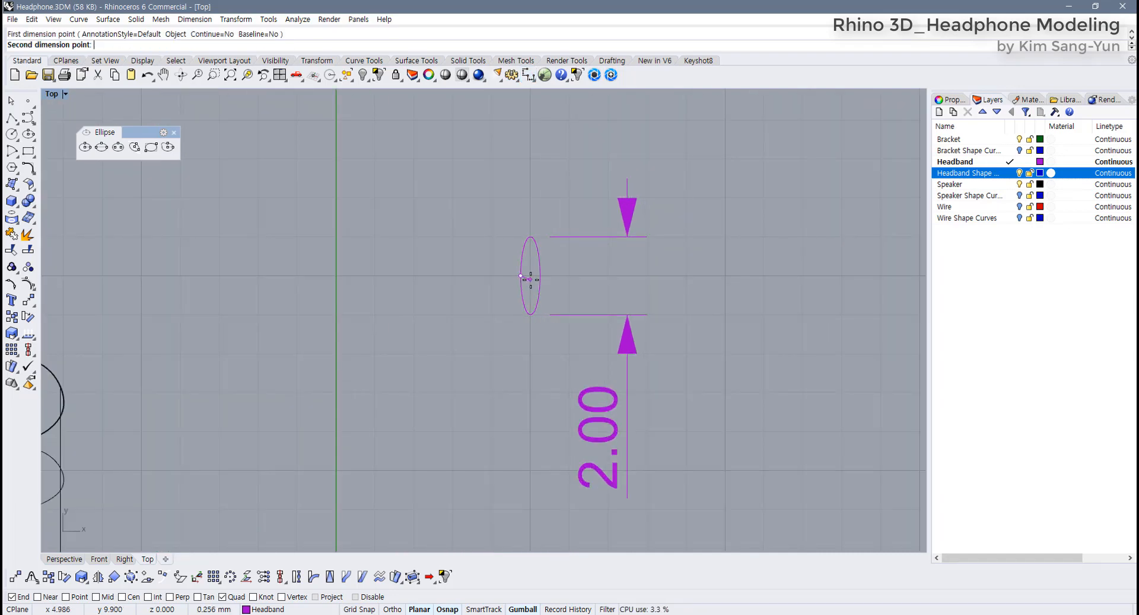
left_click(540, 277)
left_click(525, 157)
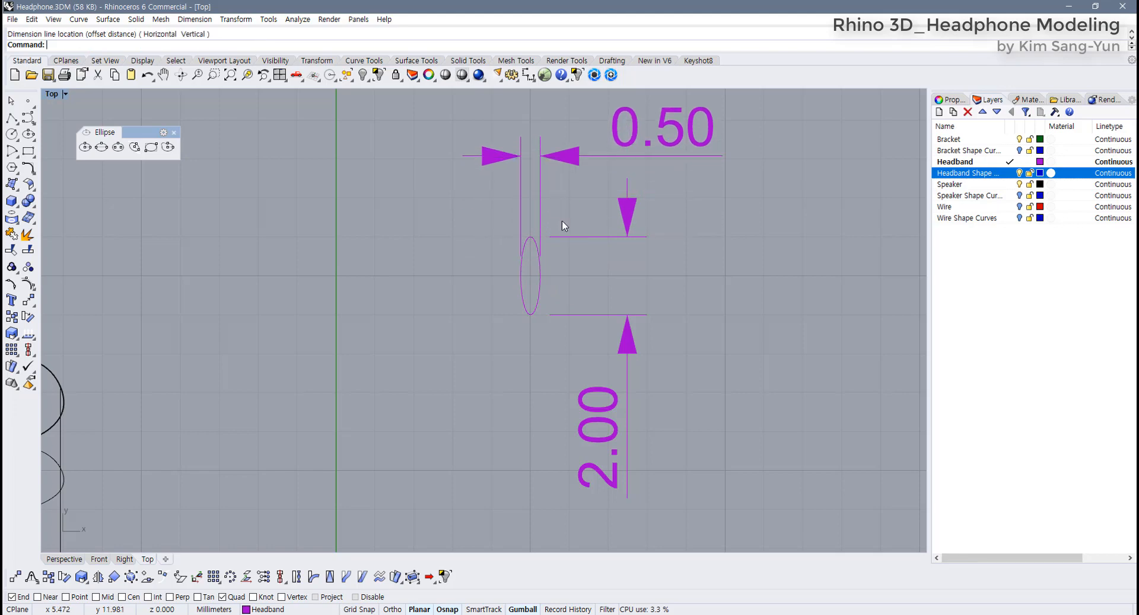
key("ctrl+z")
key("ctrl+z")
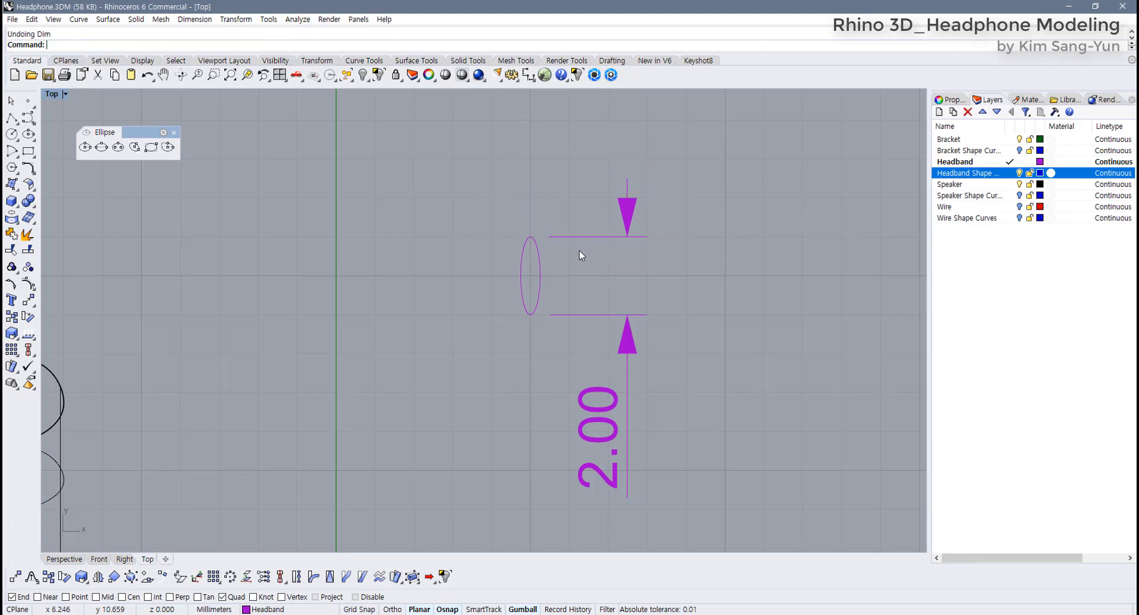
Restore the four-view layout with the ellipse framed in Top and the headband arc's free end in Perspective
left_click_drag(579, 251, 500, 322)
scroll(511, 323, "down", 8)
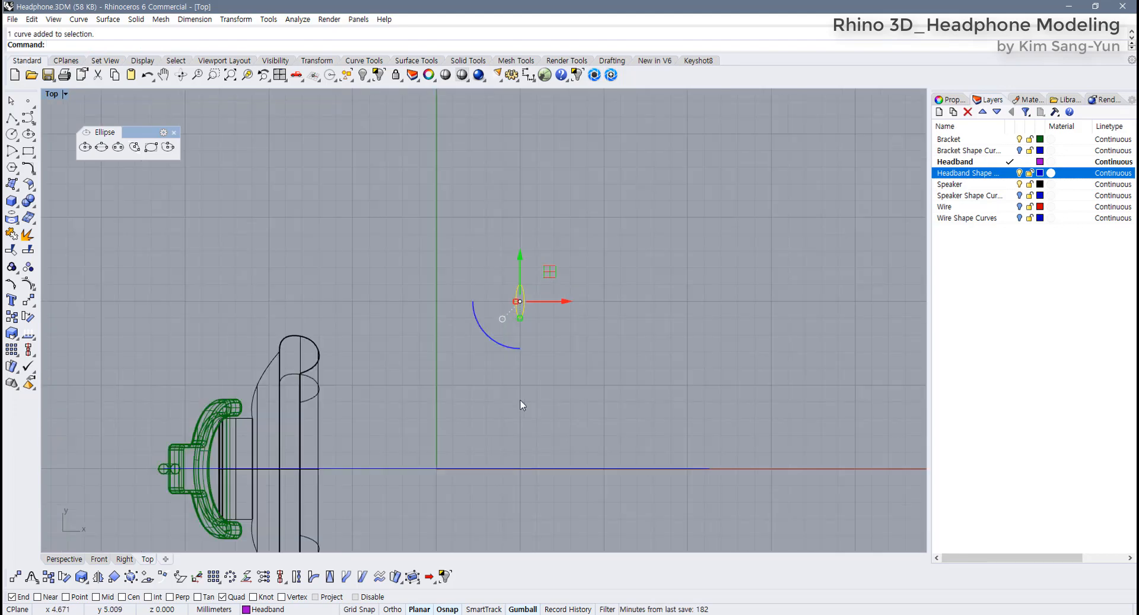
right_click_drag(526, 410, 432, 314)
right_click_drag(514, 346, 487, 348)
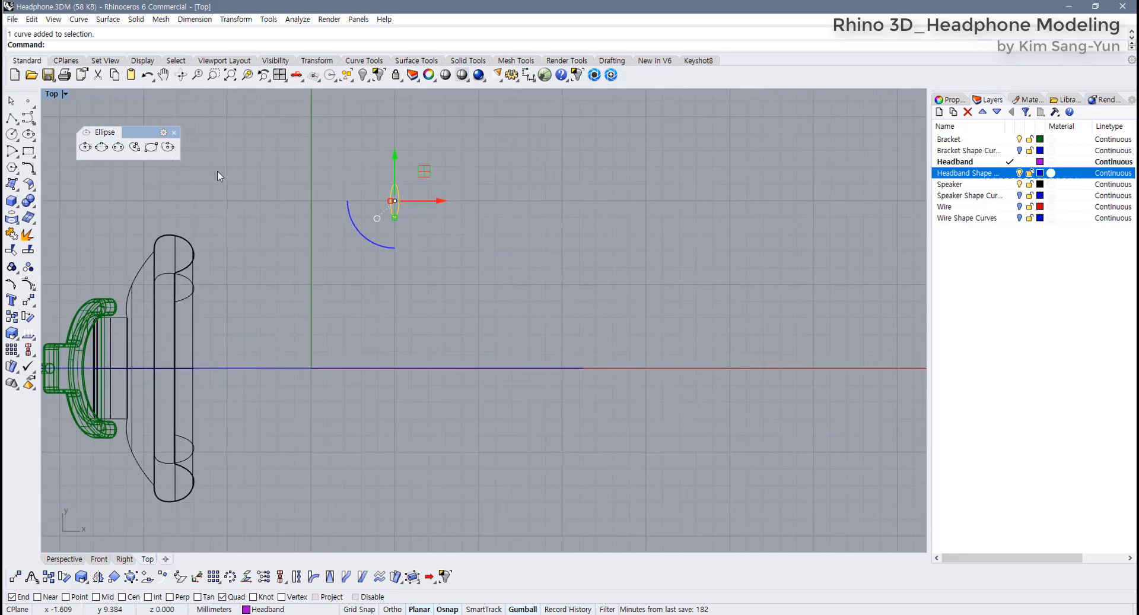
double_click(53, 94)
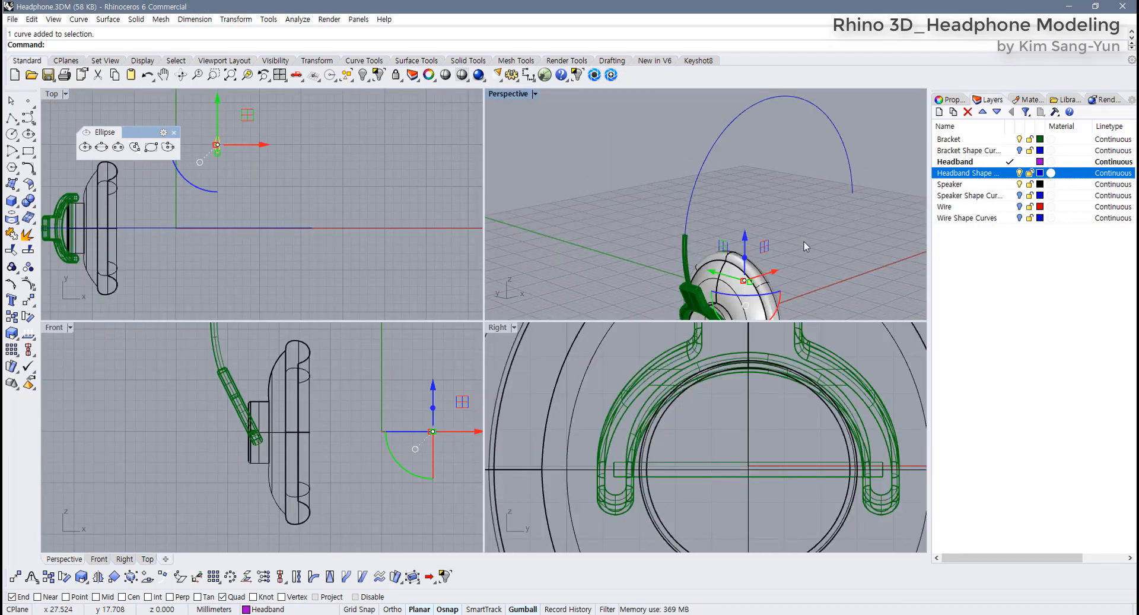
right_click_drag(860, 235, 773, 220)
scroll(779, 225, "up", 3)
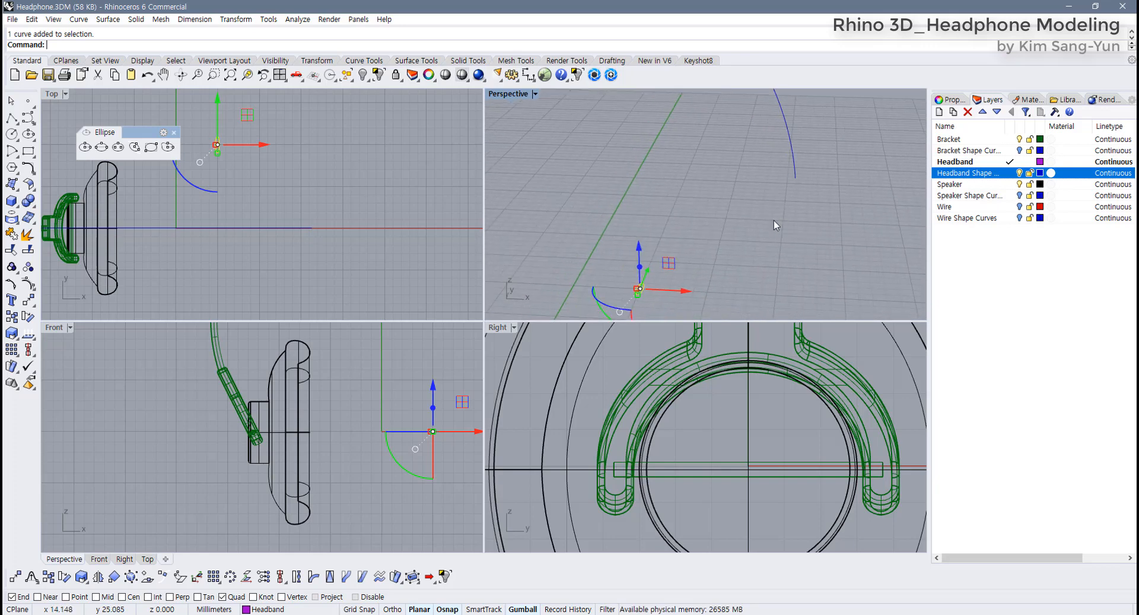
right_click_drag(279, 197, 297, 202)
left_click(250, 194)
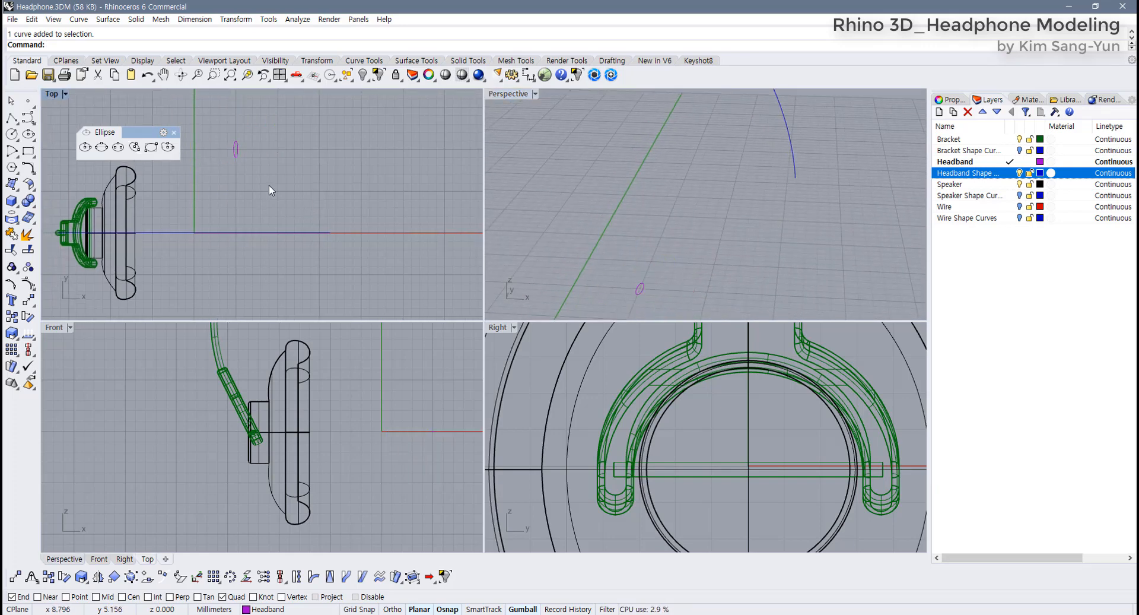
left_click_drag(220, 116, 238, 183)
scroll(236, 183, "up", 1)
left_click(256, 179)
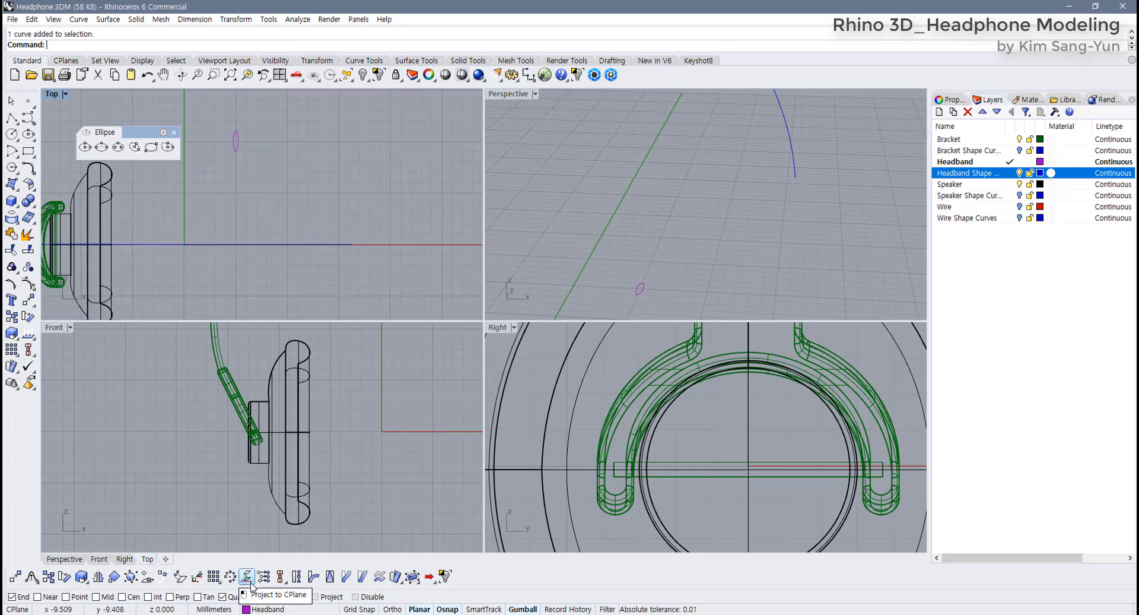
Replace quadrant snapping with centre snapping and move the ellipse by its centre onto the free end of the headband arc
left_click(223, 597)
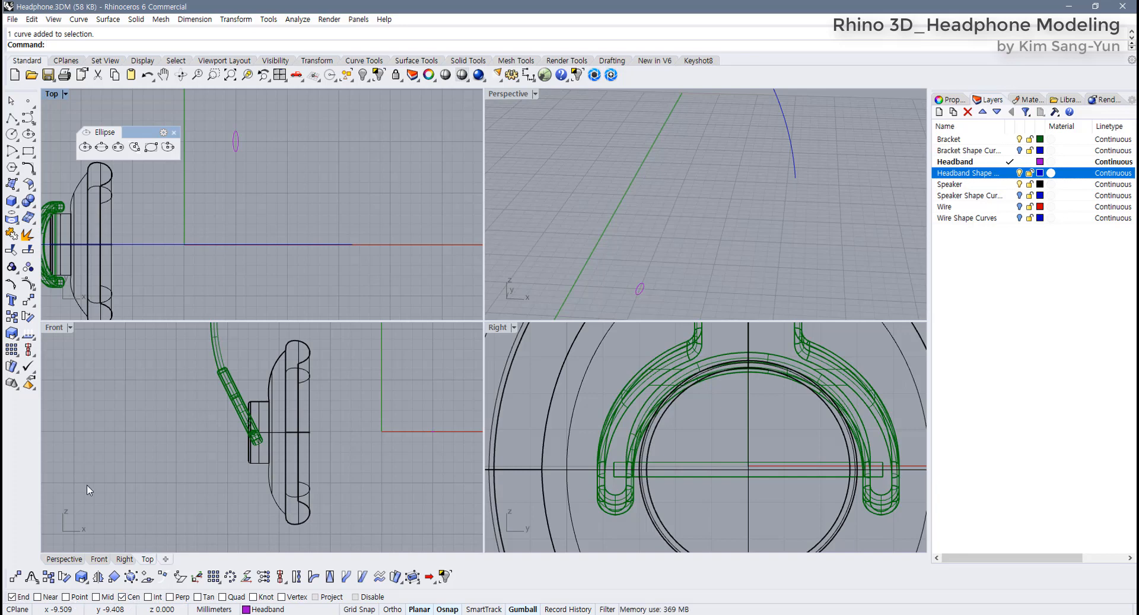
left_click(29, 301)
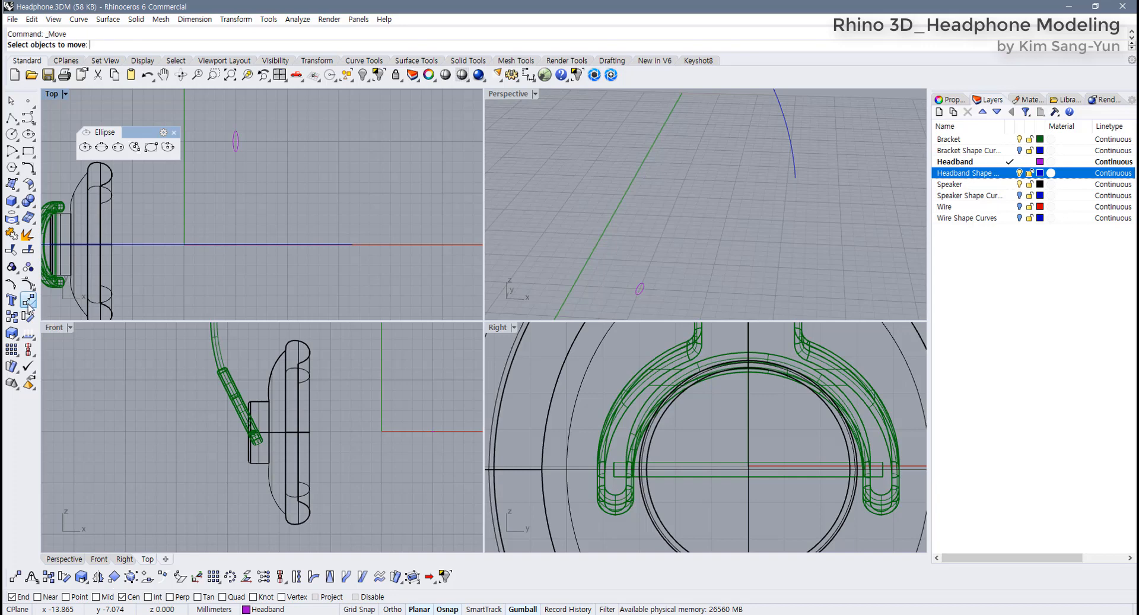
left_click(237, 144)
scroll(247, 145, "up", 3)
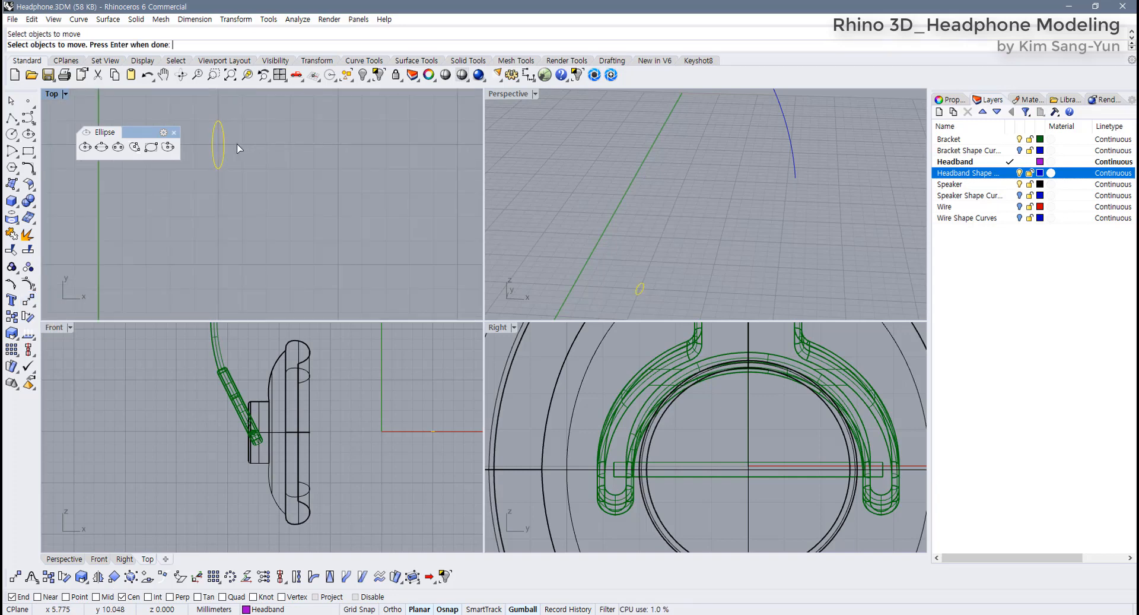
key("Return")
scroll(249, 157, "up", 4)
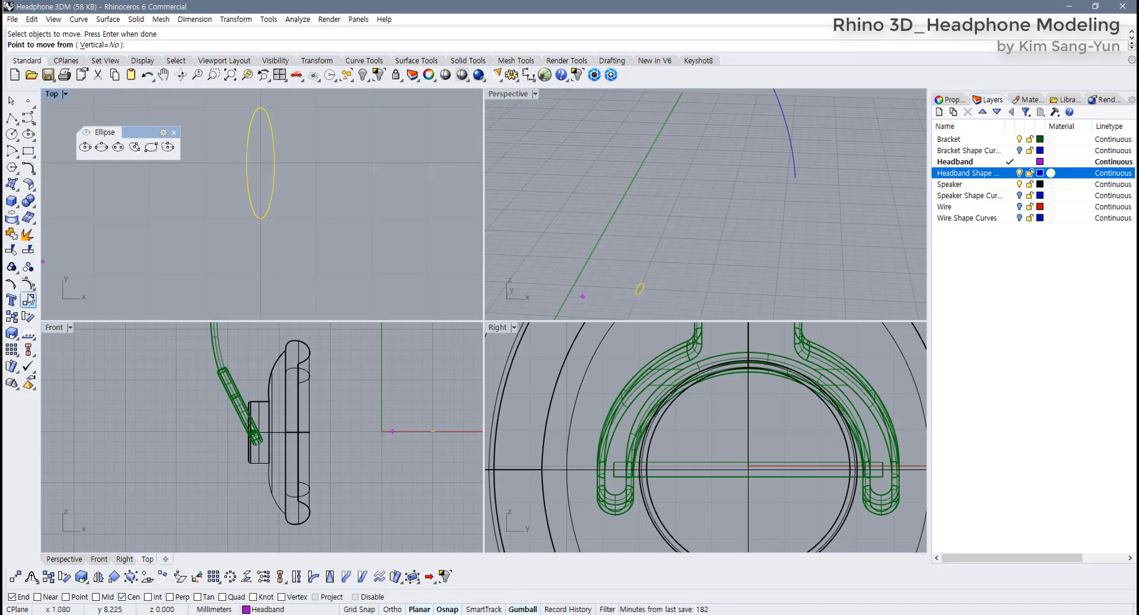
left_click(274, 165)
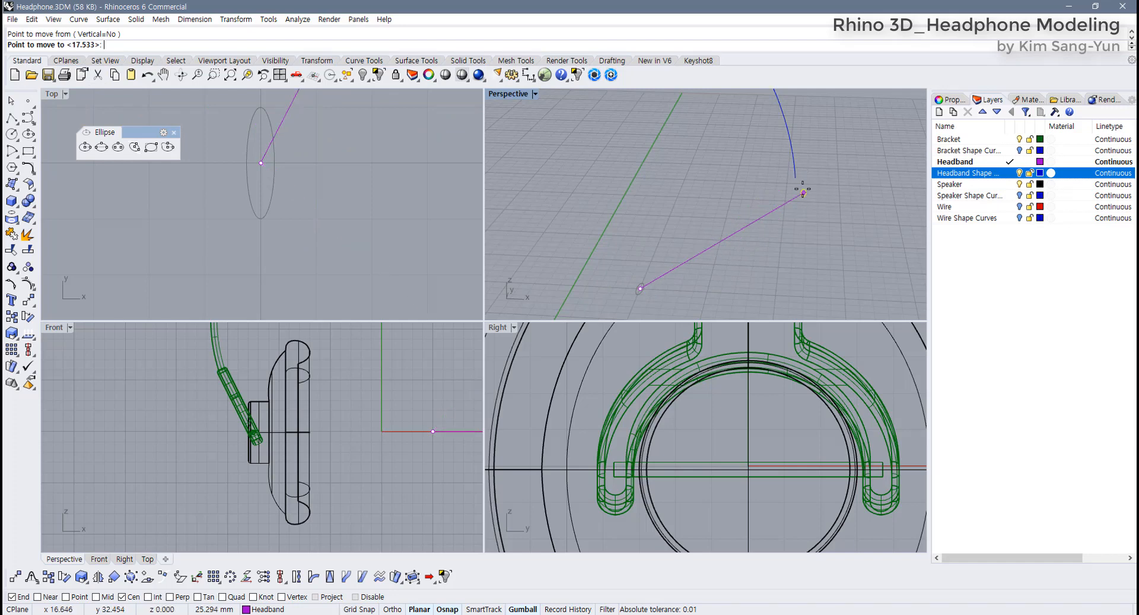
right_click_drag(796, 181, 752, 224)
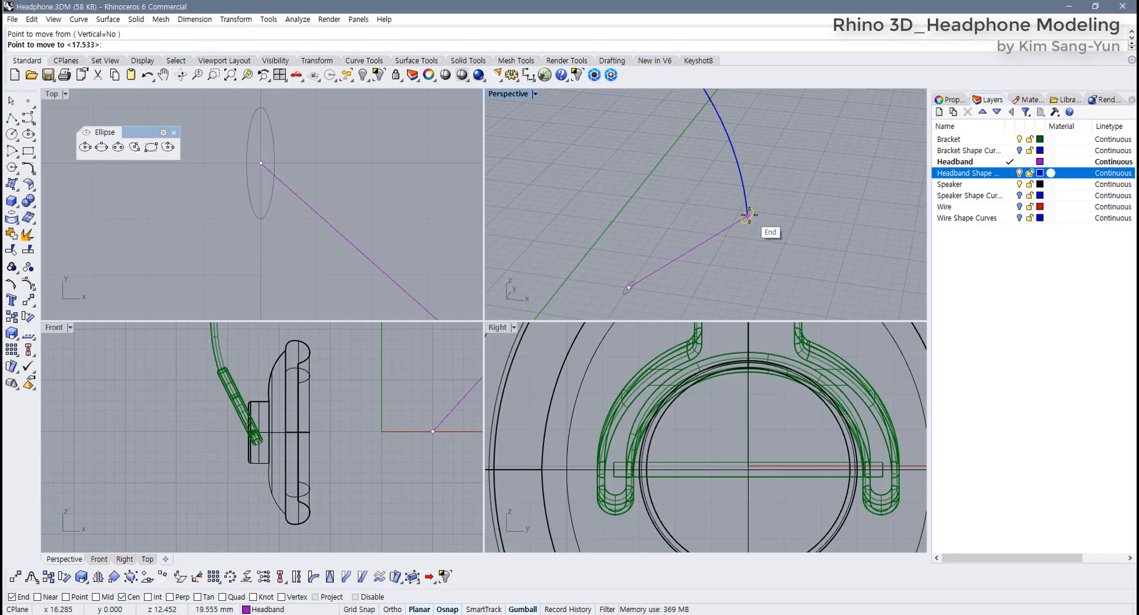
left_click(749, 214)
scroll(756, 238, "down", 8)
right_click_drag(738, 246, 747, 232)
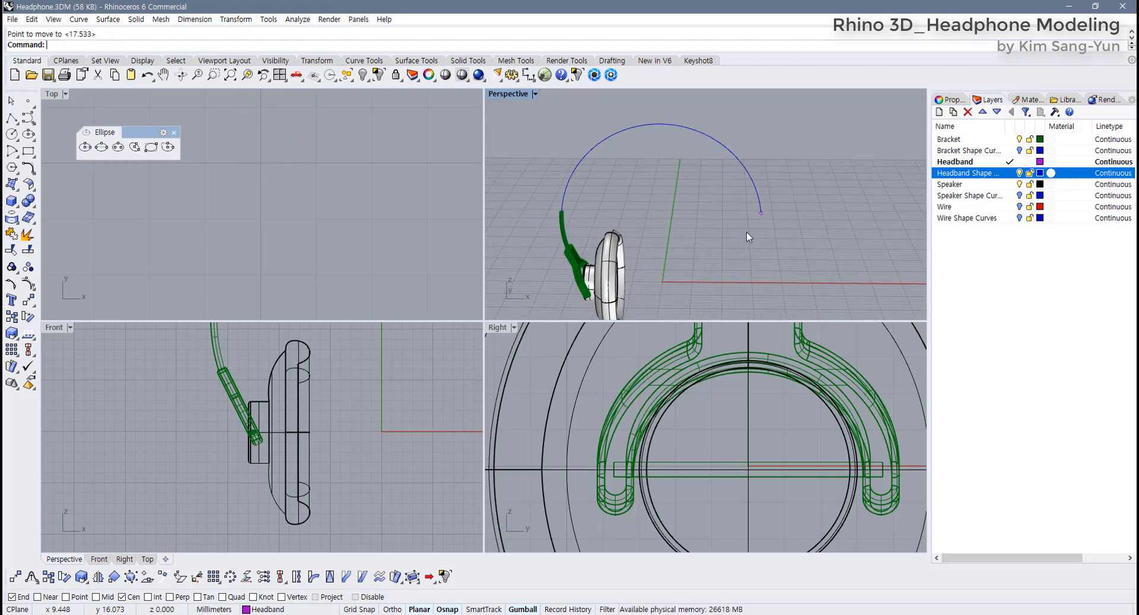
Examine the ellipse at the headband arc's free end together with the whole arc in a full-size Perspective view
scroll(747, 232, "up", 5)
left_click(771, 223)
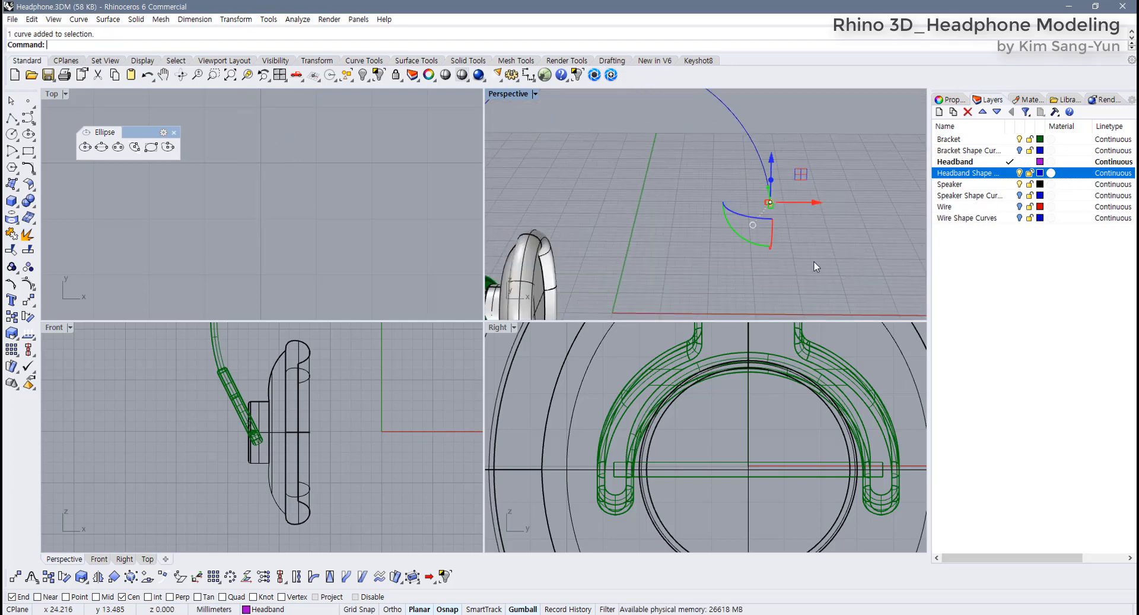
double_click(520, 95)
scroll(592, 229, "down", 5)
scroll(525, 247, "up", 4)
right_click_drag(522, 247, 591, 278, "shift")
left_click(638, 214)
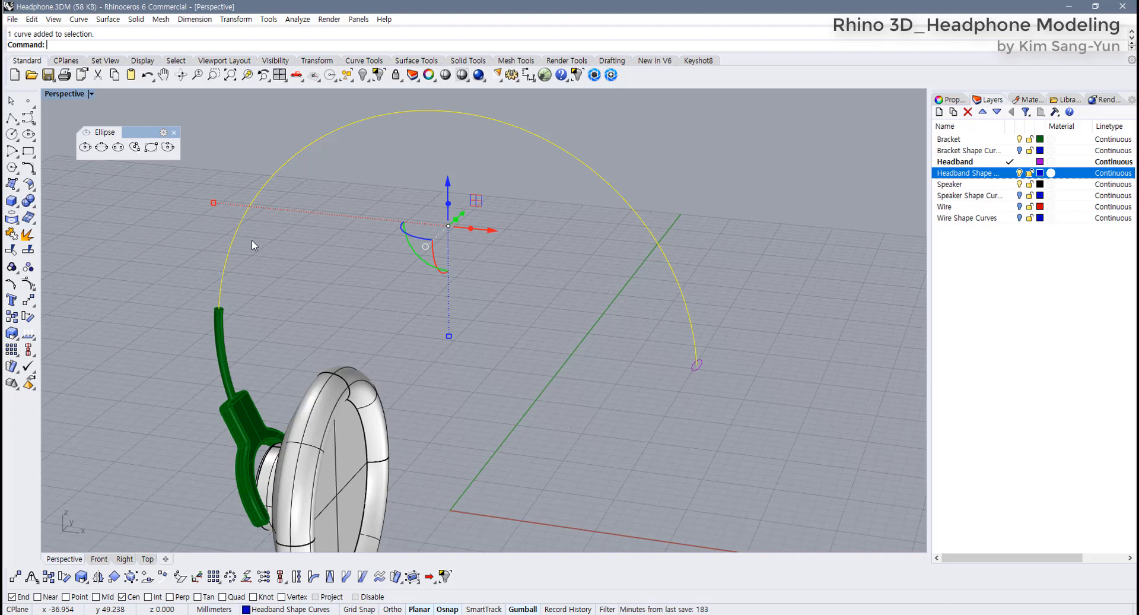
left_click(536, 326)
Array the ellipse along the headband arc with 3 items and Freeform orientation
left_click(328, 61)
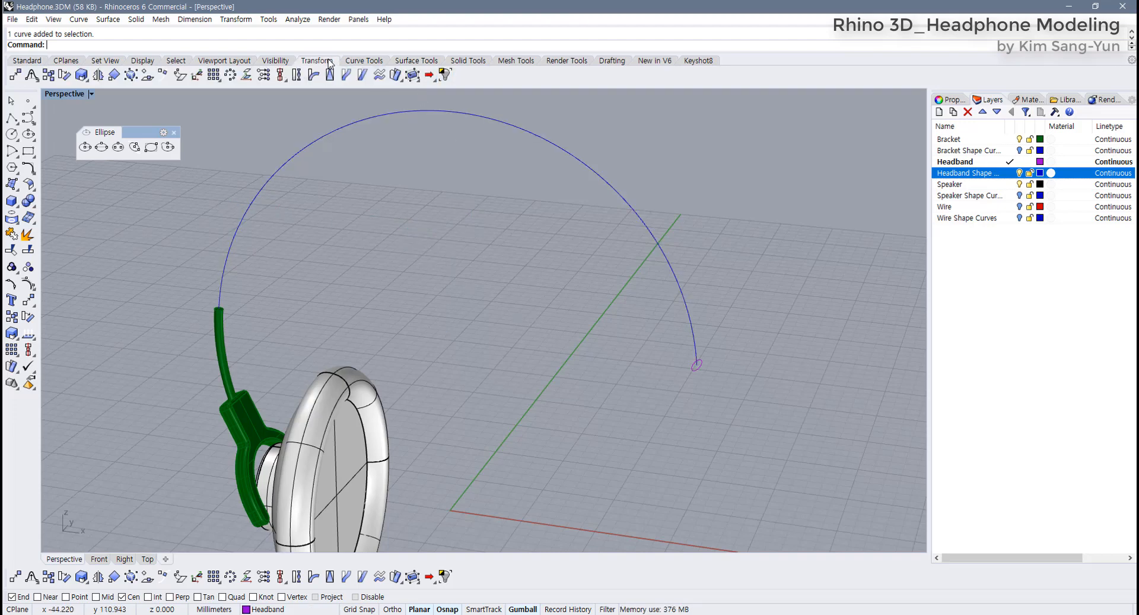
left_click(209, 78)
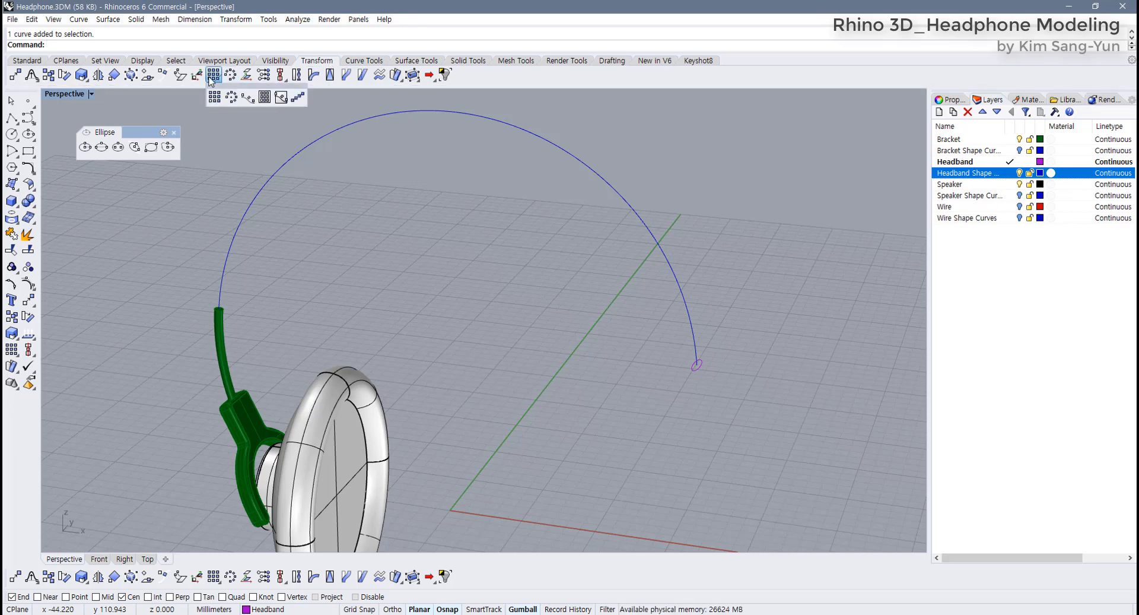
left_click_drag(234, 94, 237, 117)
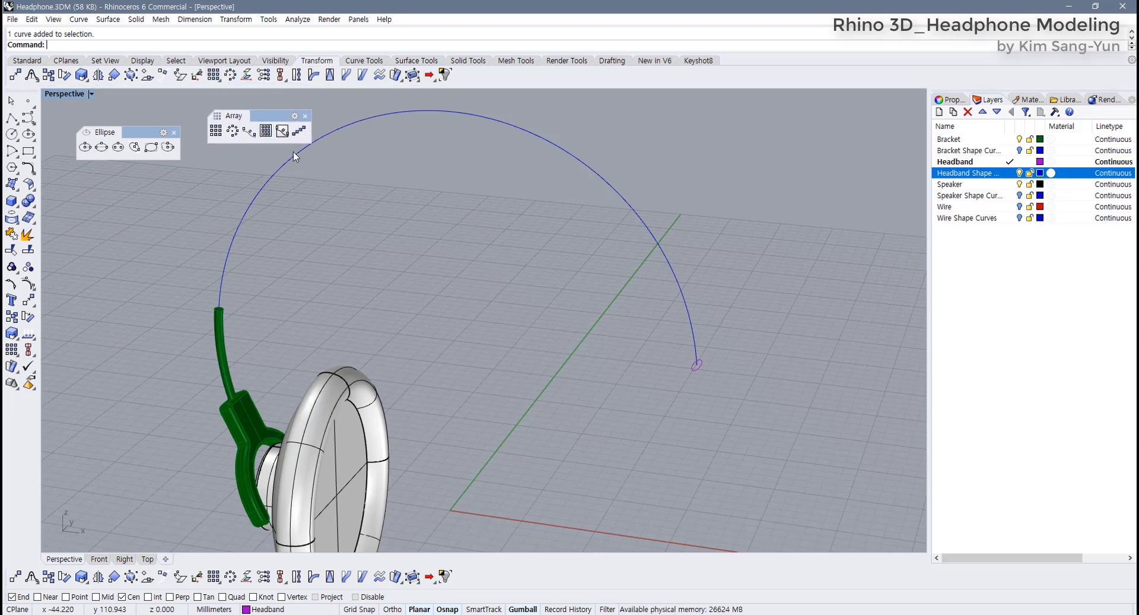
left_click(248, 136)
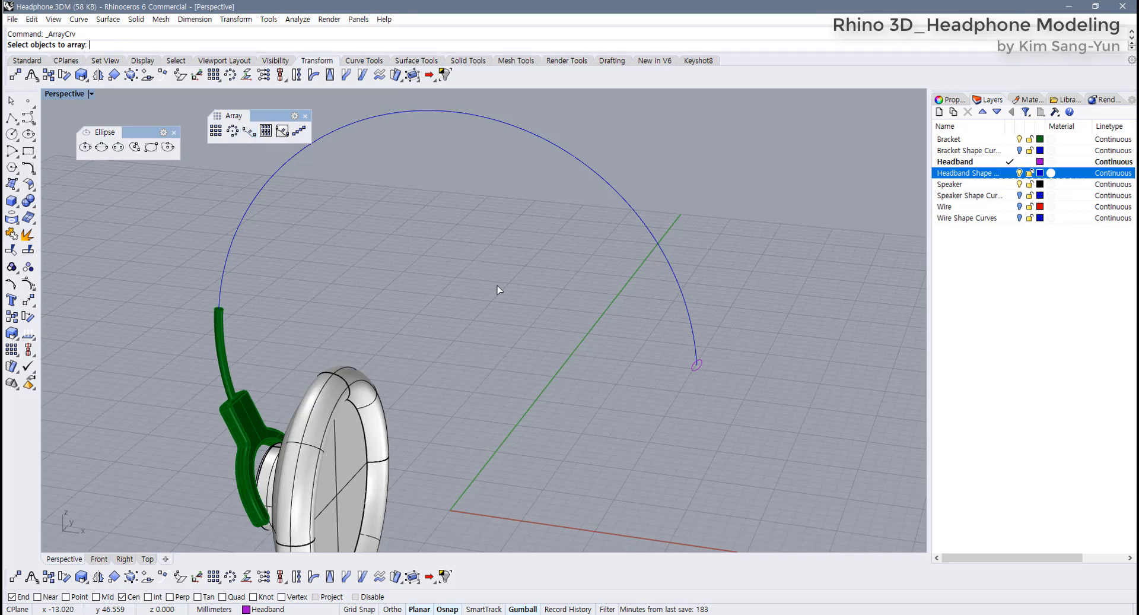
left_click_drag(619, 348, 727, 411)
key("Return")
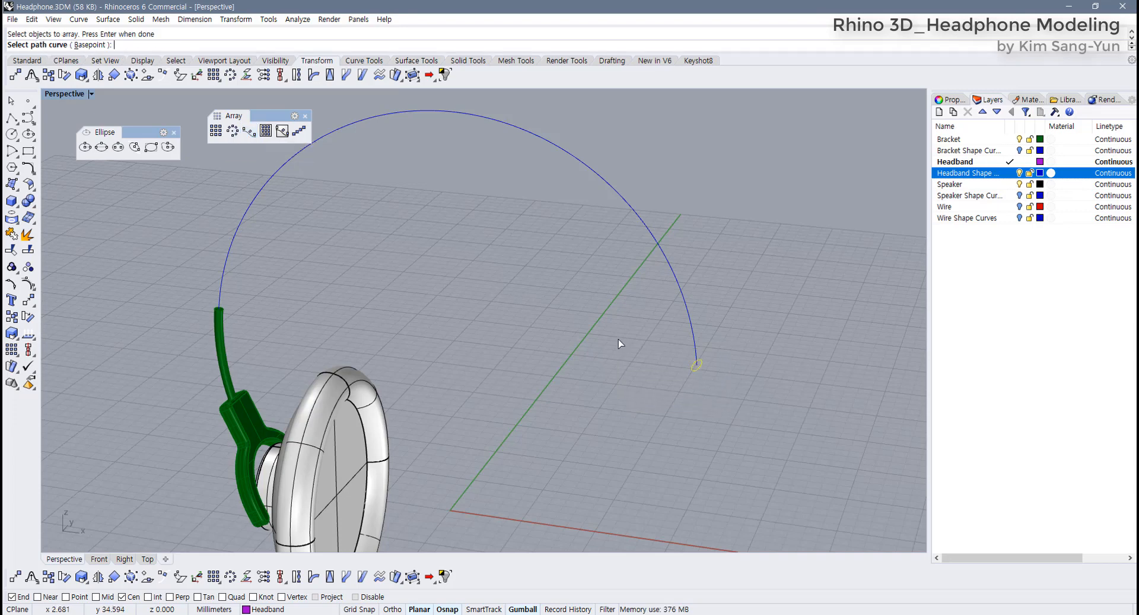
left_click(688, 315)
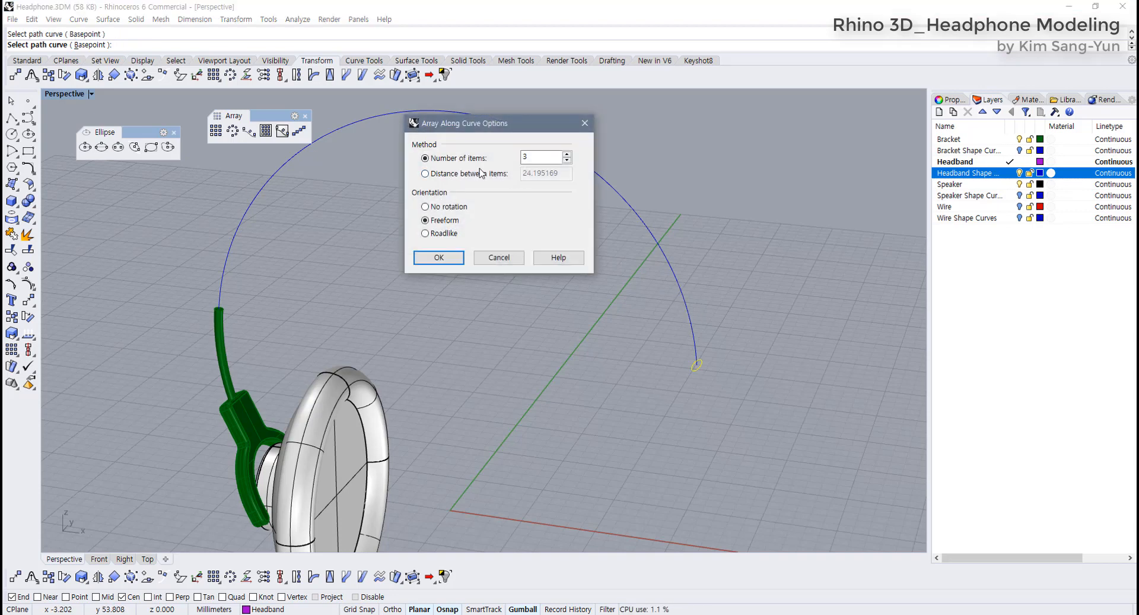
left_click_drag(535, 157, 510, 155)
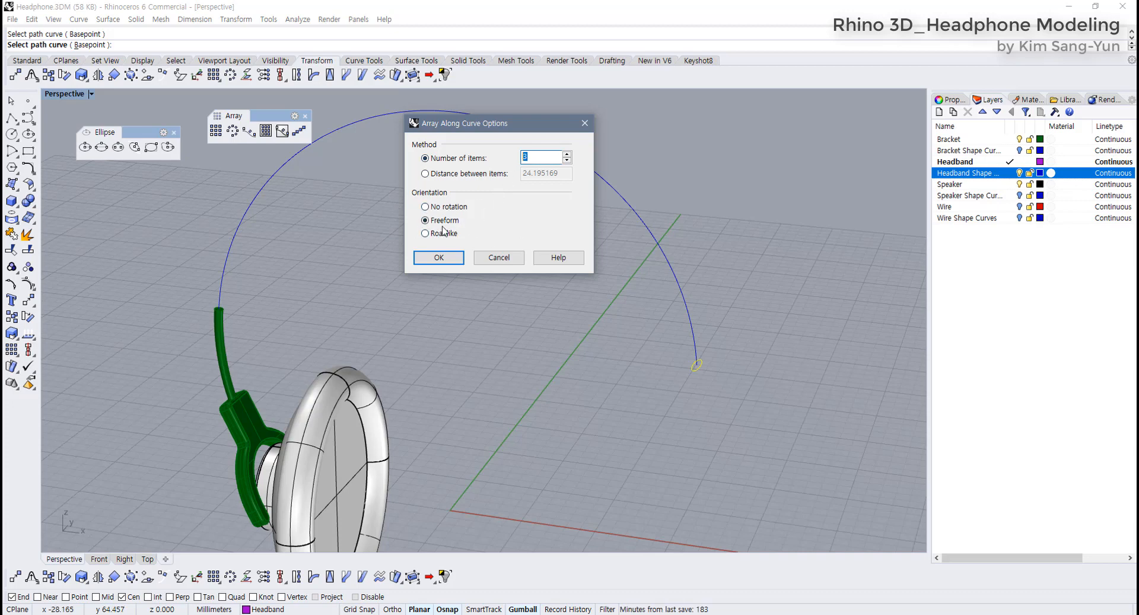
left_click(439, 259)
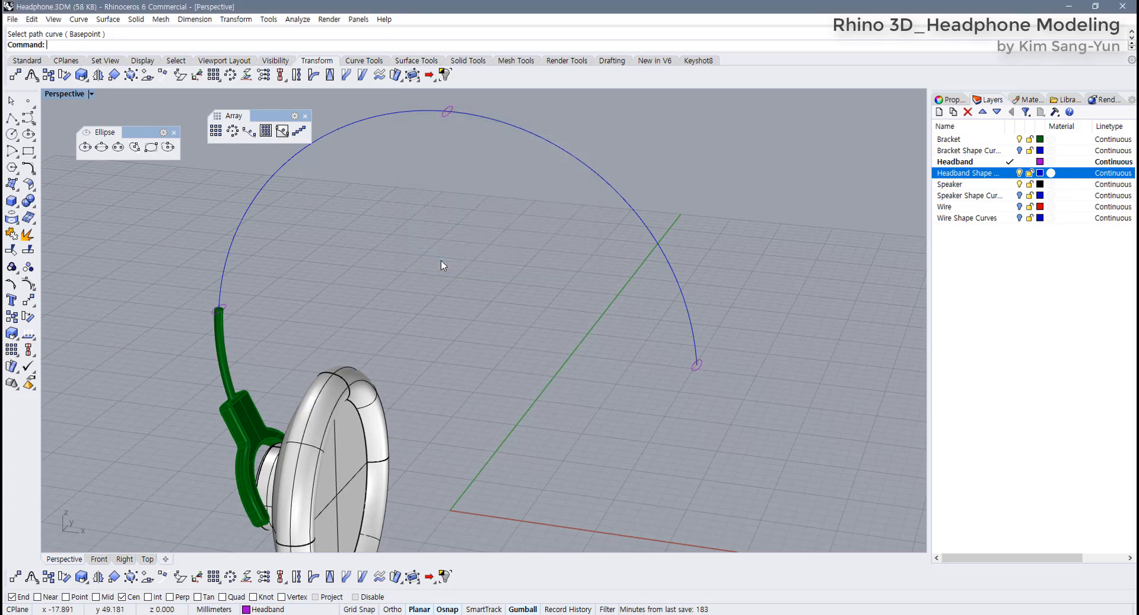
Inspect the arrayed ellipses at the bracket end and the arc's top, and select the ellipse at the top
right_click_drag(365, 287, 565, 323)
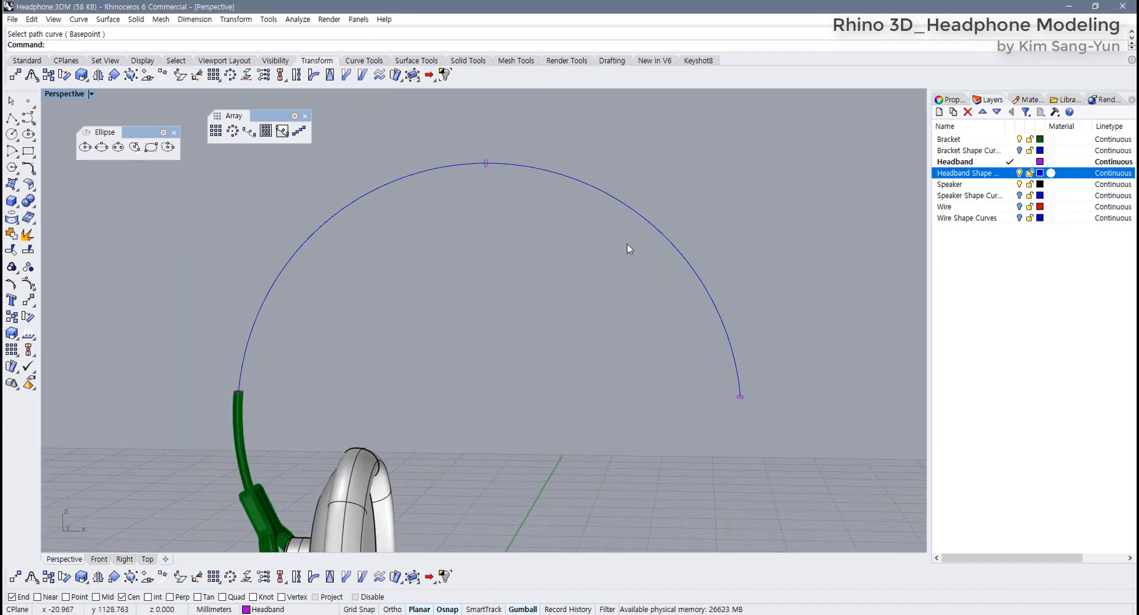
left_click_drag(199, 372, 302, 416)
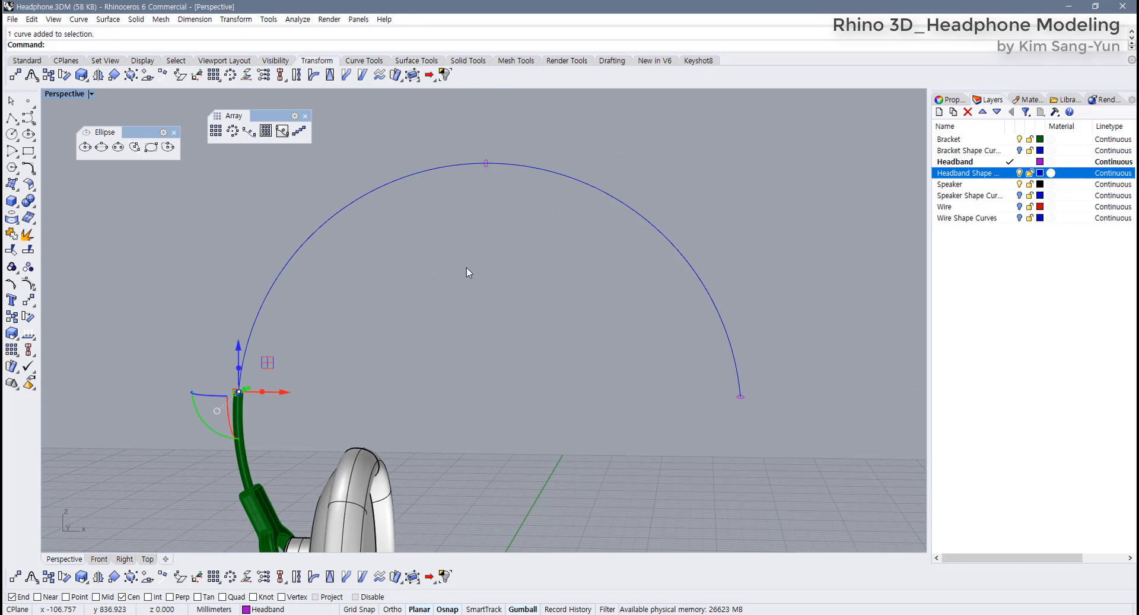
left_click(474, 303)
right_click_drag(475, 305, 418, 311)
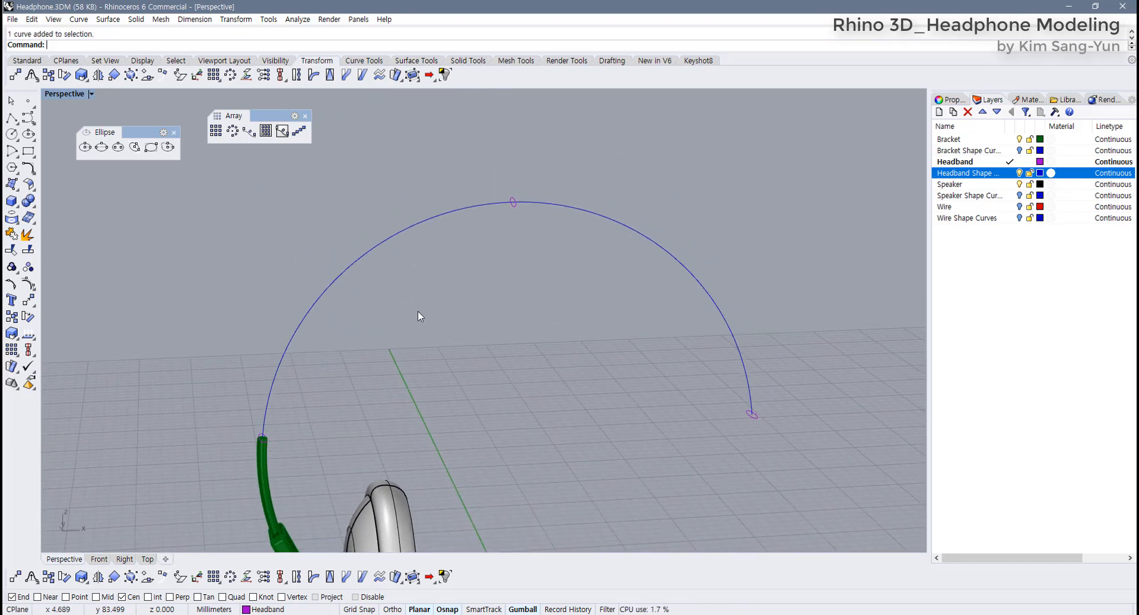
left_click_drag(462, 164, 574, 273)
right_click_drag(500, 322, 543, 344)
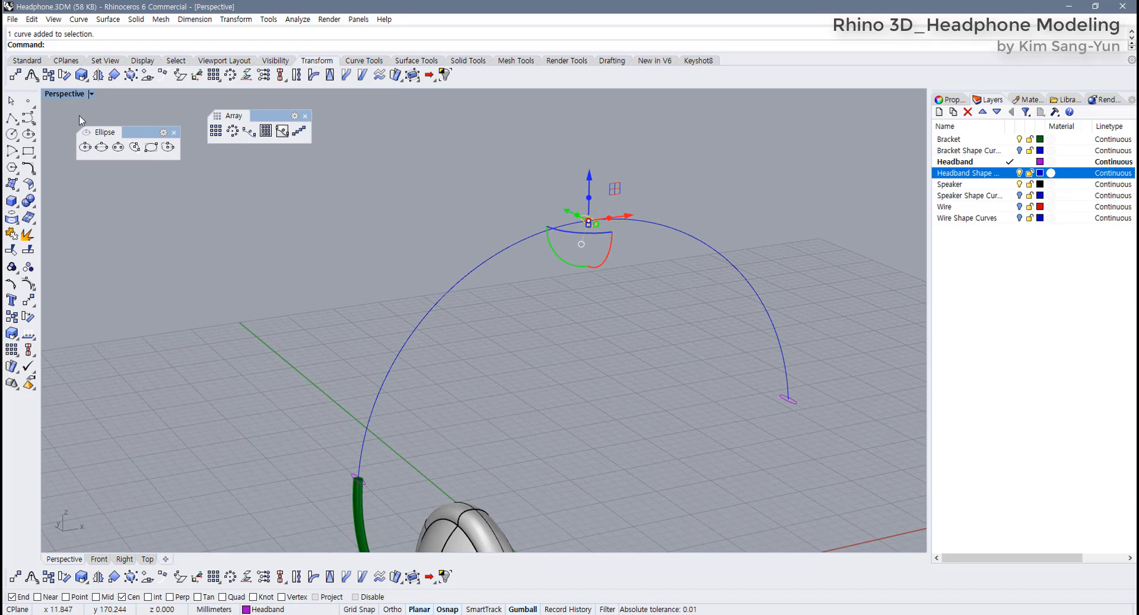
double_click(67, 96)
right_click_drag(216, 247, 353, 246)
scroll(344, 227, "up", 10)
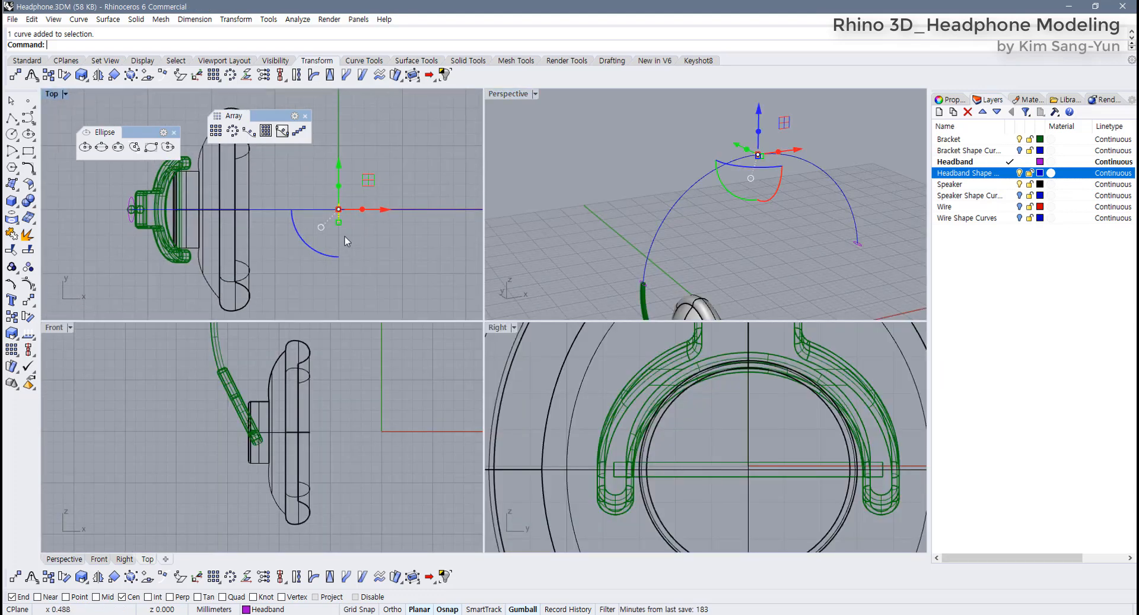
right_click_drag(706, 227, 637, 141)
double_click(515, 95)
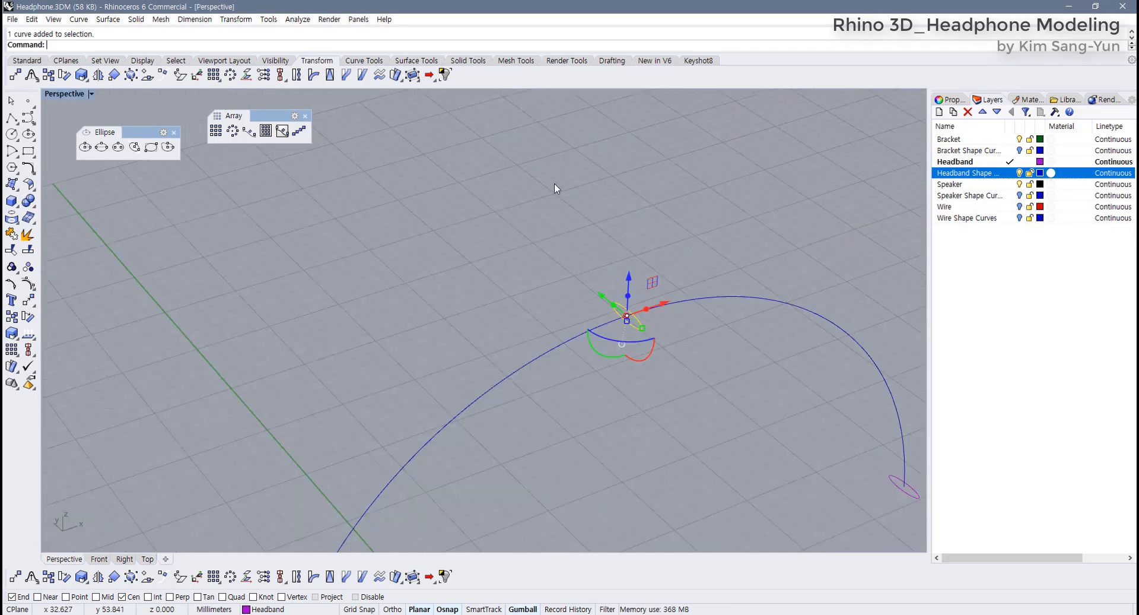
Try scaling the ellipse at the arc's top by 2 along its long axis with the gumball, and undo it
scroll(695, 339, "up", 5)
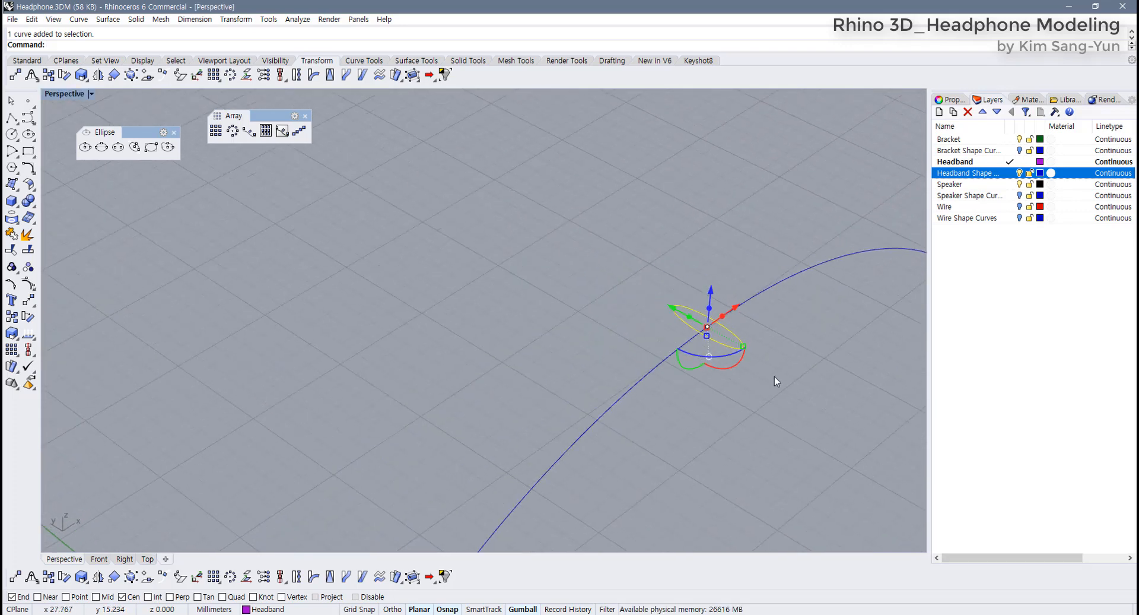
scroll(765, 371, "up", 3)
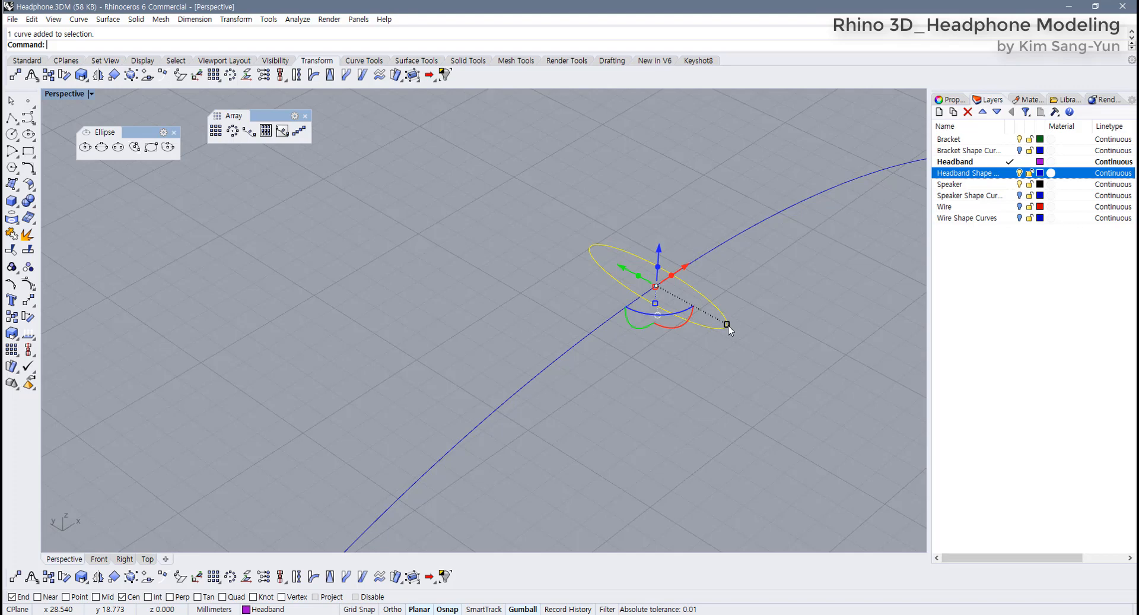
left_click(728, 325)
type("2")
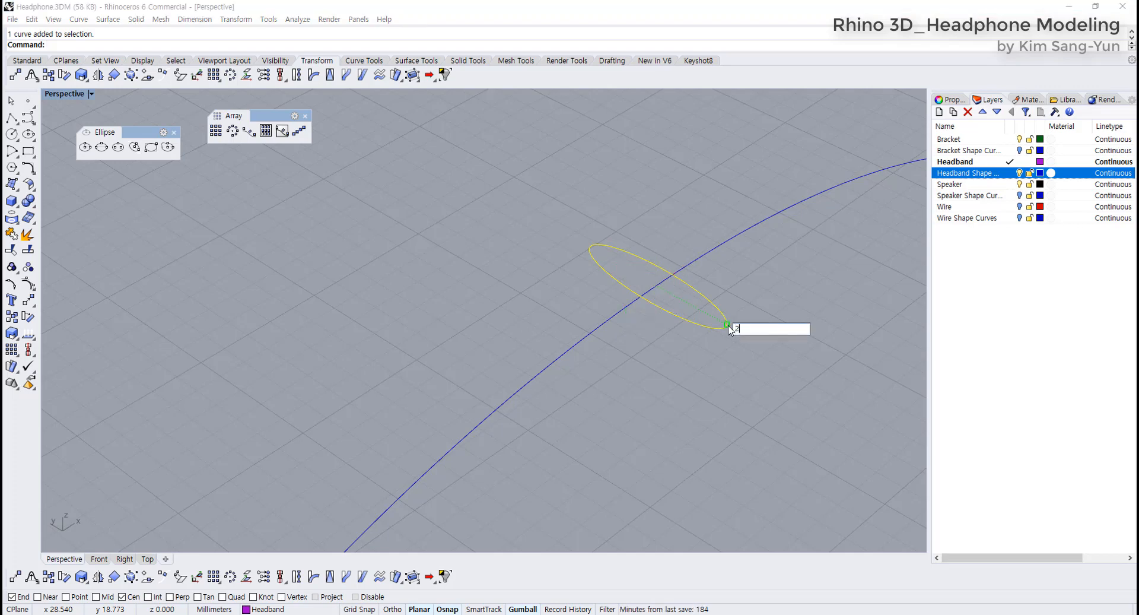
key("Return")
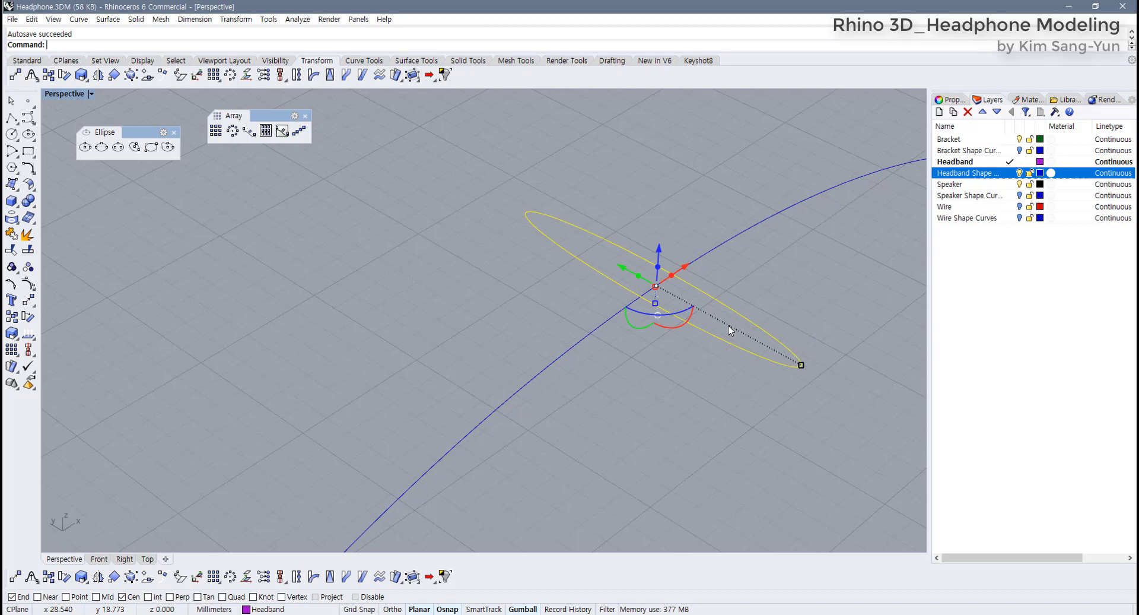
scroll(732, 356, "down", 8)
key("Escape")
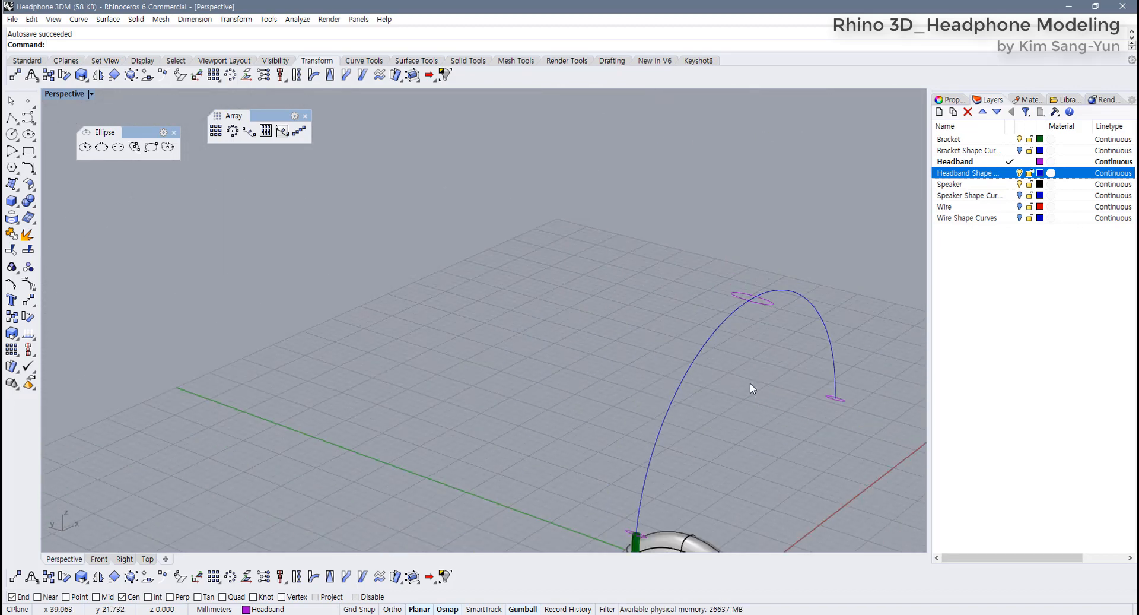
right_click_drag(750, 382, 658, 389)
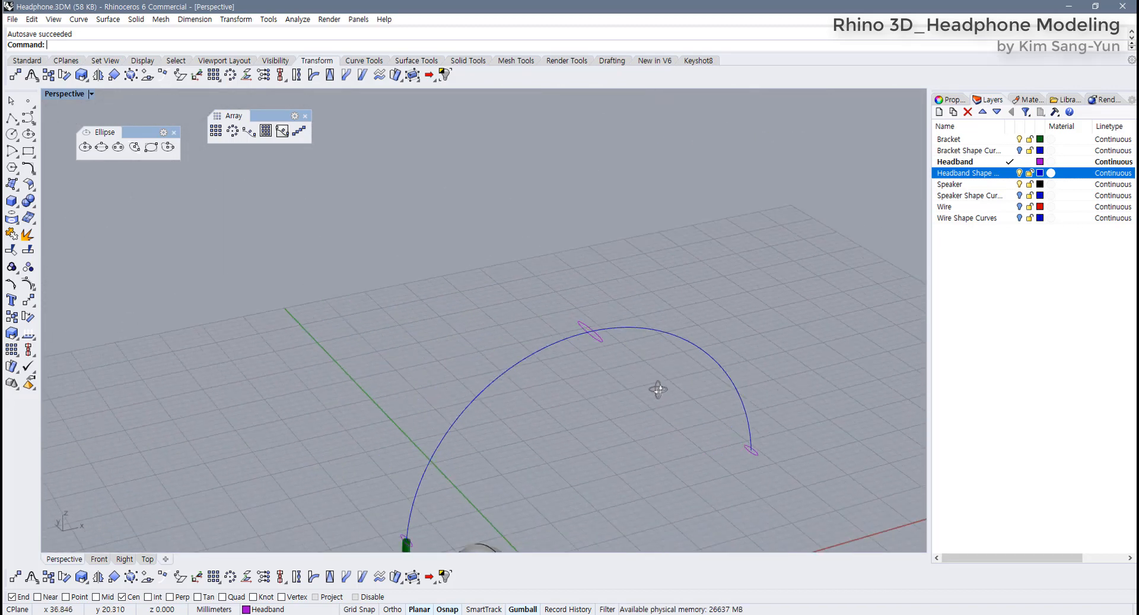
key("ctrl+z")
Deselect the ellipse at the arc's top and show it enlarged in a full-size Right view
scroll(650, 368, "up", 3)
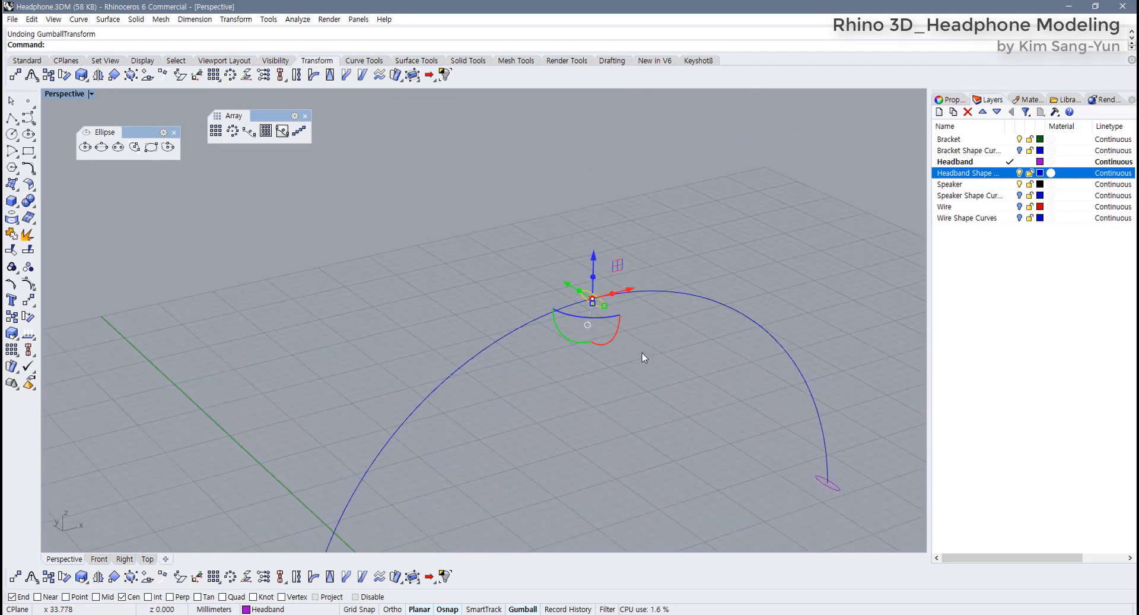
double_click(60, 94)
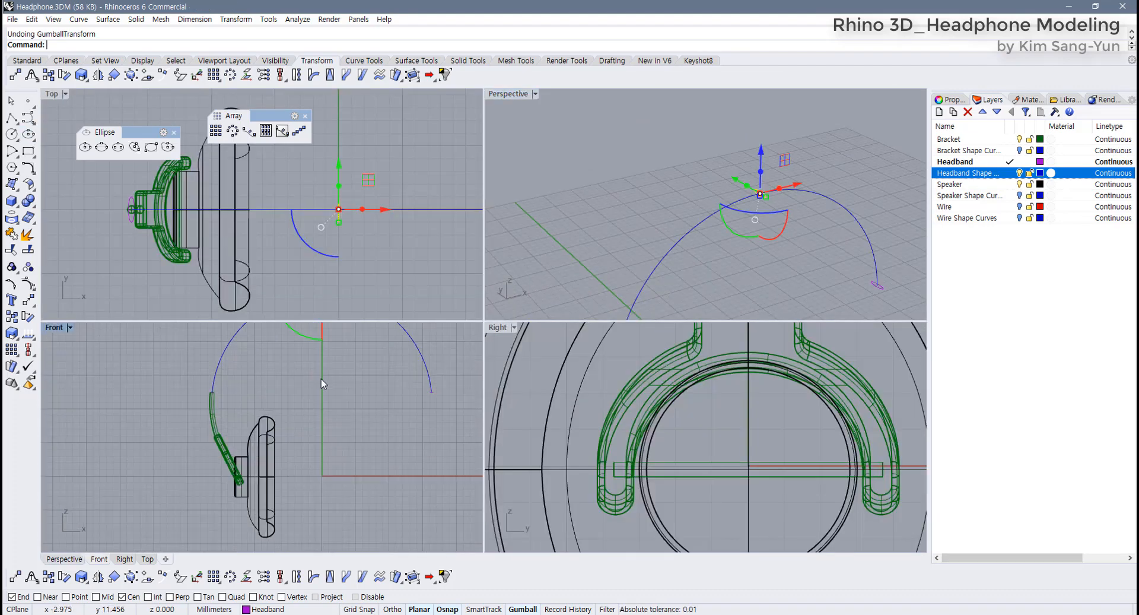
right_click_drag(322, 380, 299, 428)
scroll(753, 439, "down", 14)
right_click_drag(795, 403, 670, 527)
right_click_drag(671, 390, 631, 451)
key("Escape")
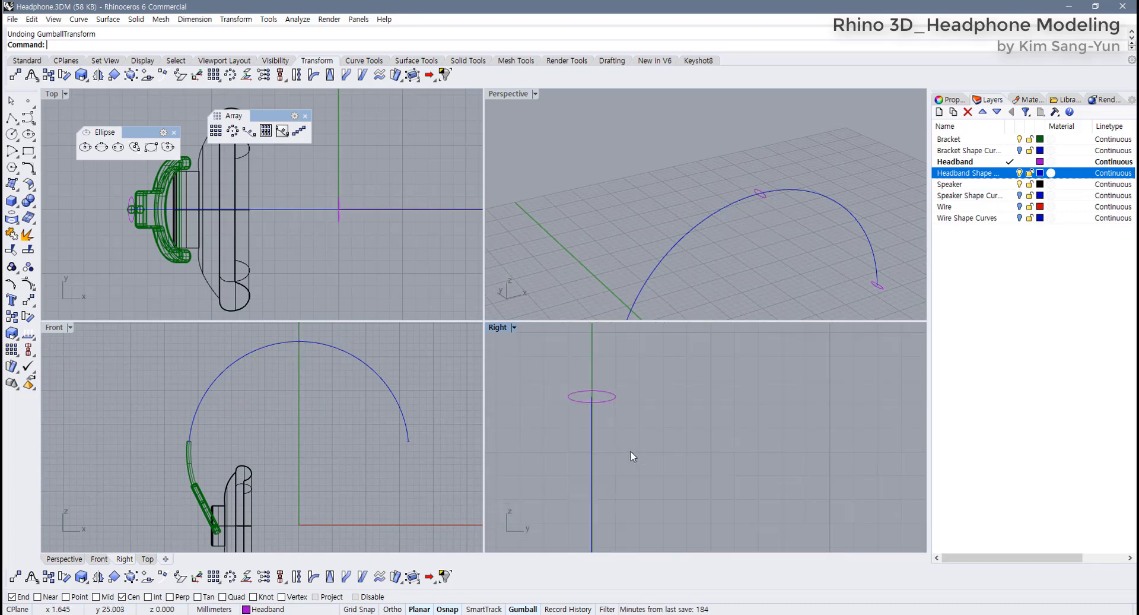
double_click(497, 328)
scroll(254, 287, "up", 5)
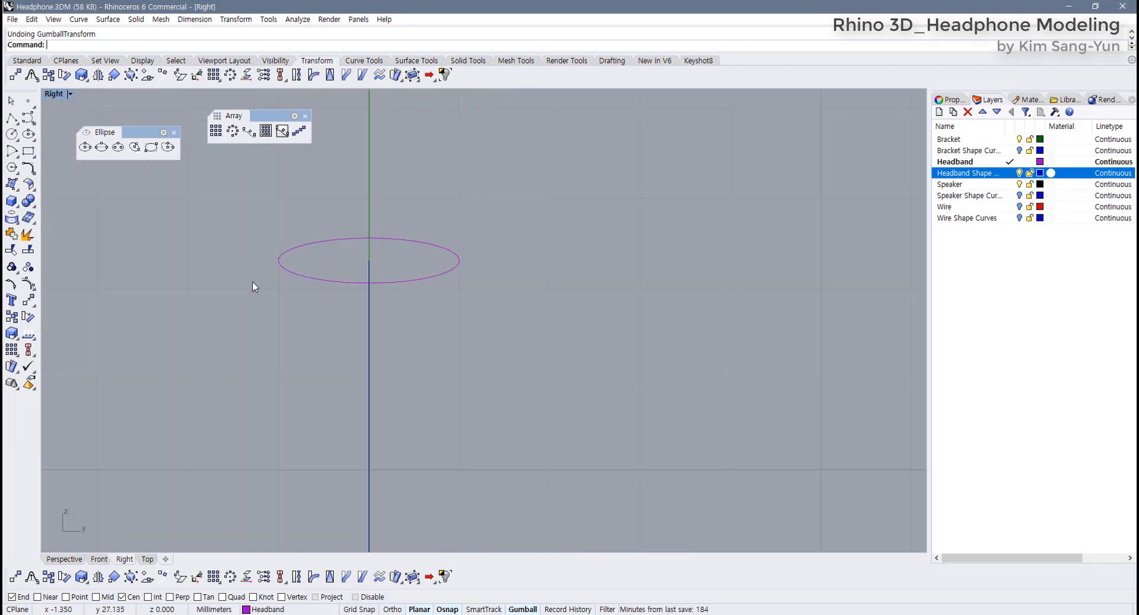
Widen the top ellipse with Scale 1-D from its centre, using its side quadrant point as the first reference and 2 as the second
left_click(11, 334)
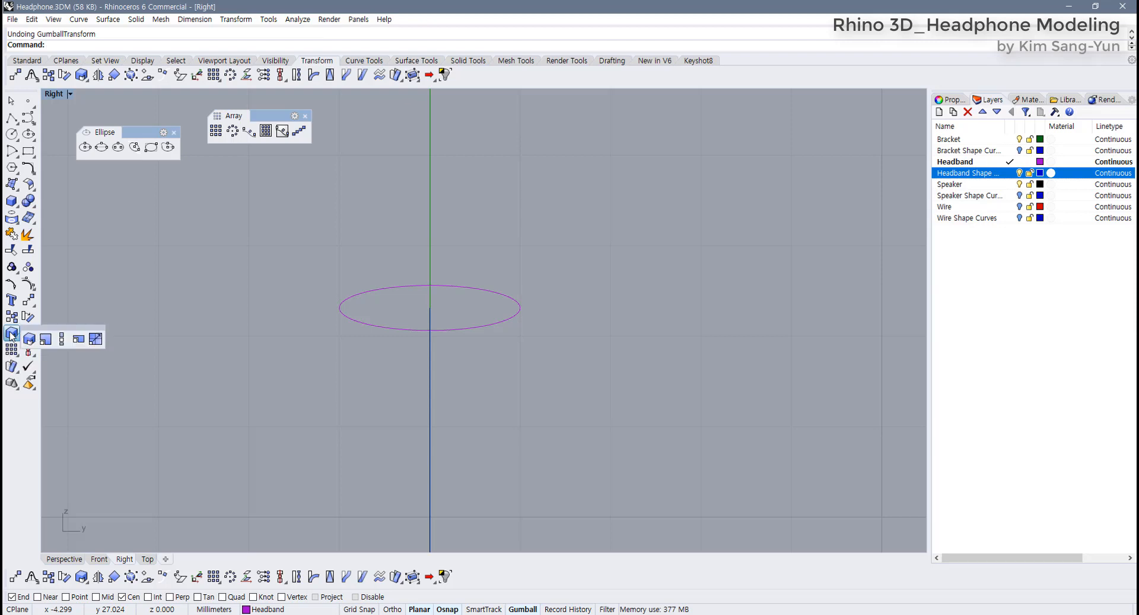
left_click_drag(81, 327, 161, 290)
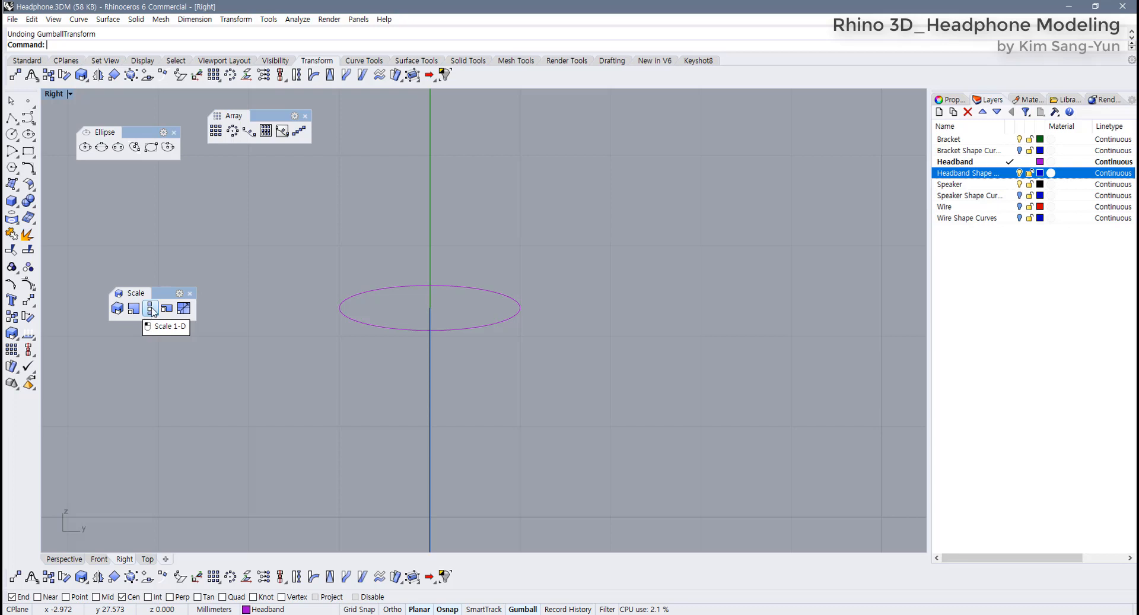
left_click(151, 308)
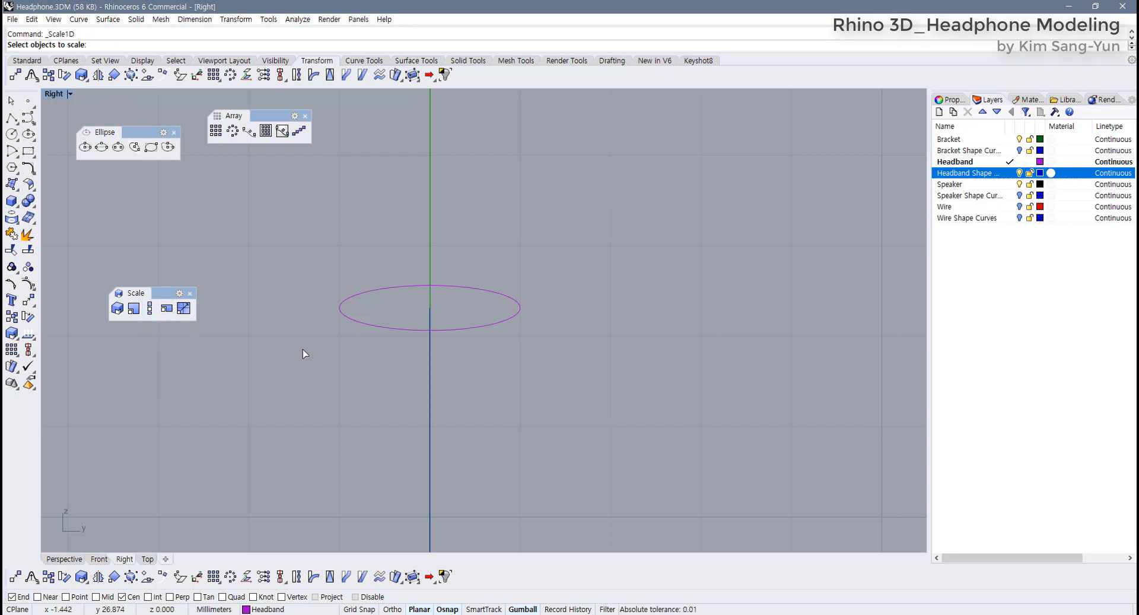
left_click(500, 322)
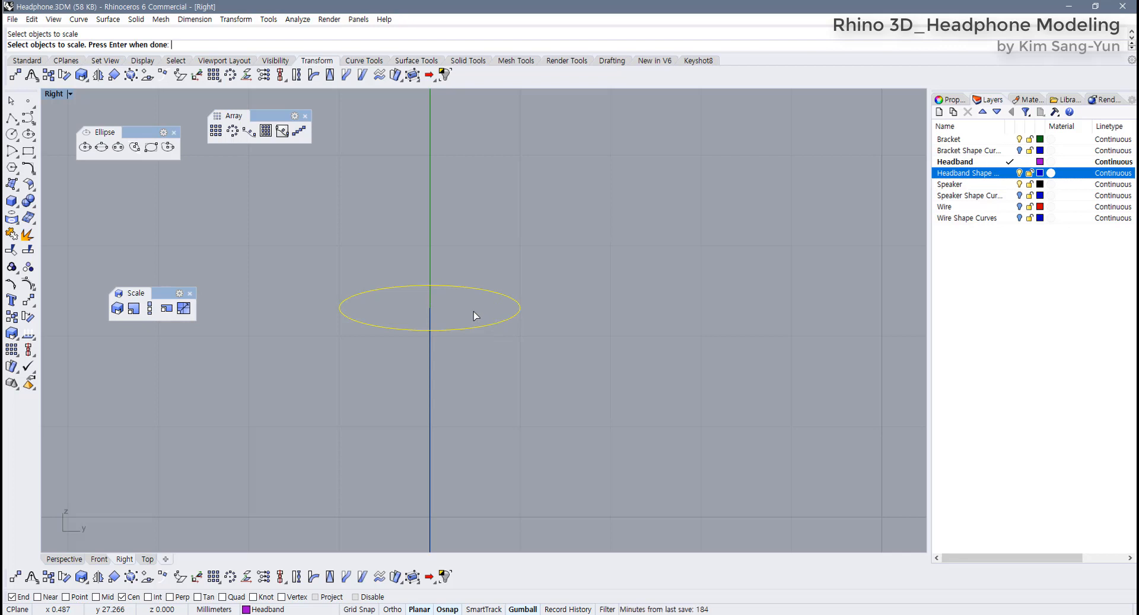
key("Return")
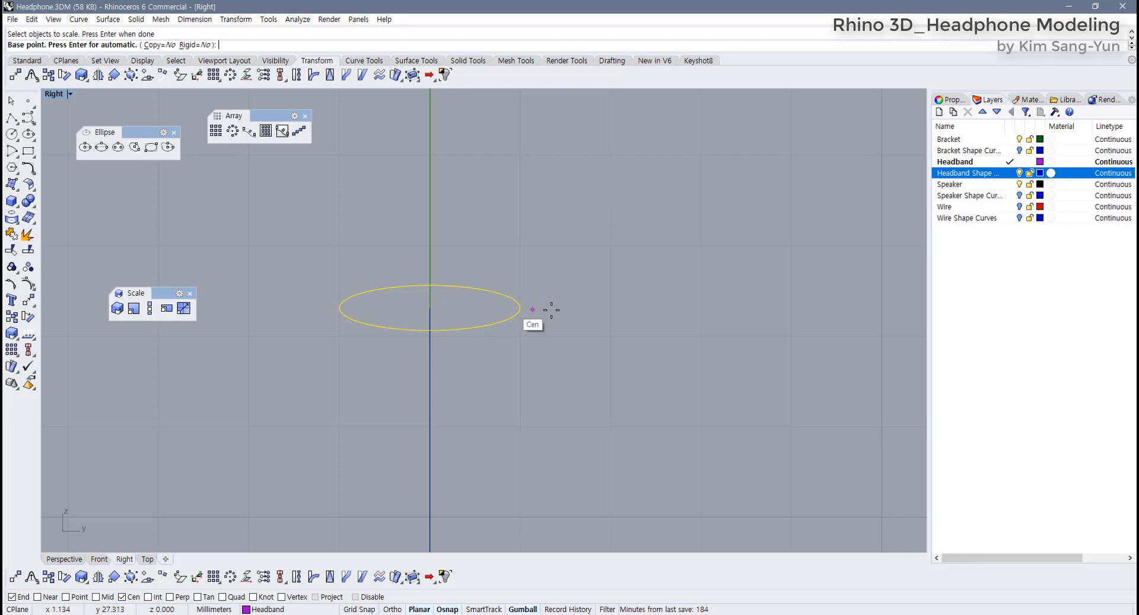
left_click(522, 315)
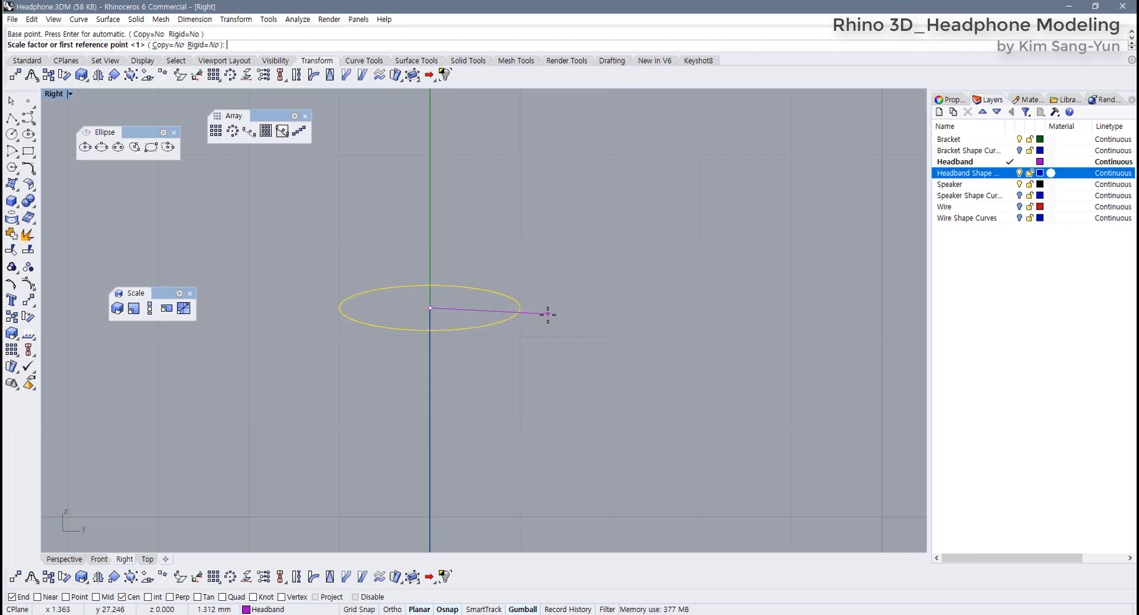
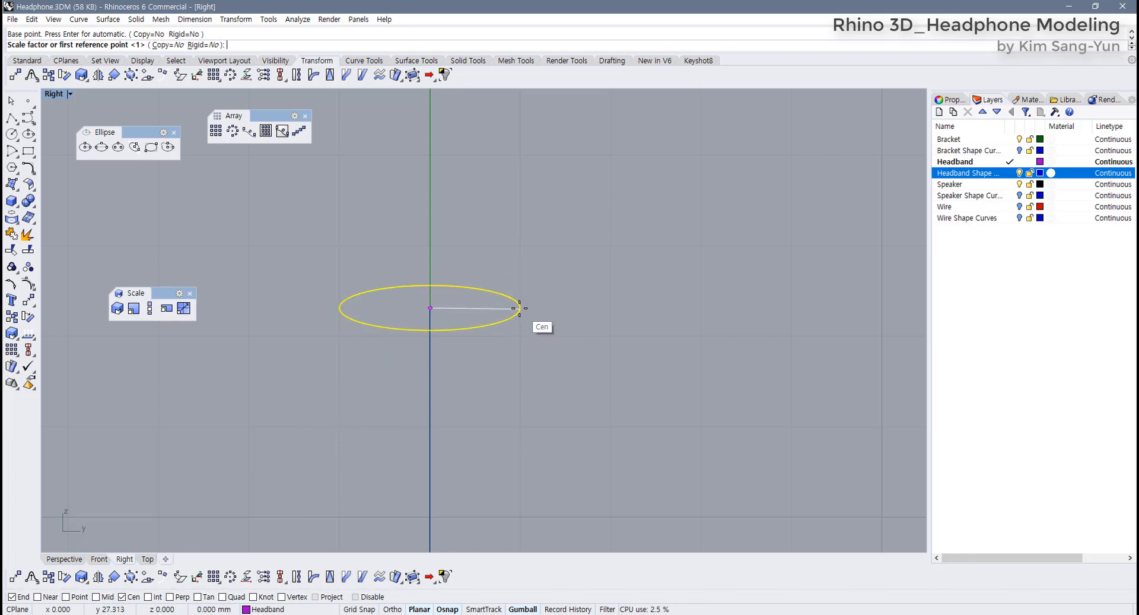
left_click(223, 597)
left_click(521, 307)
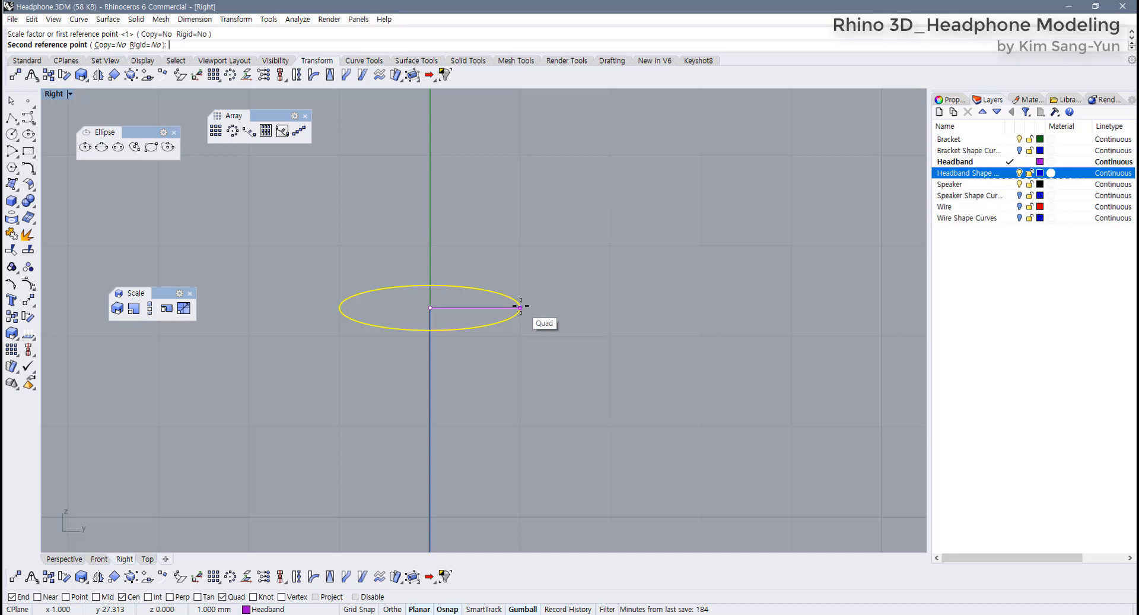
type("2")
key("Return")
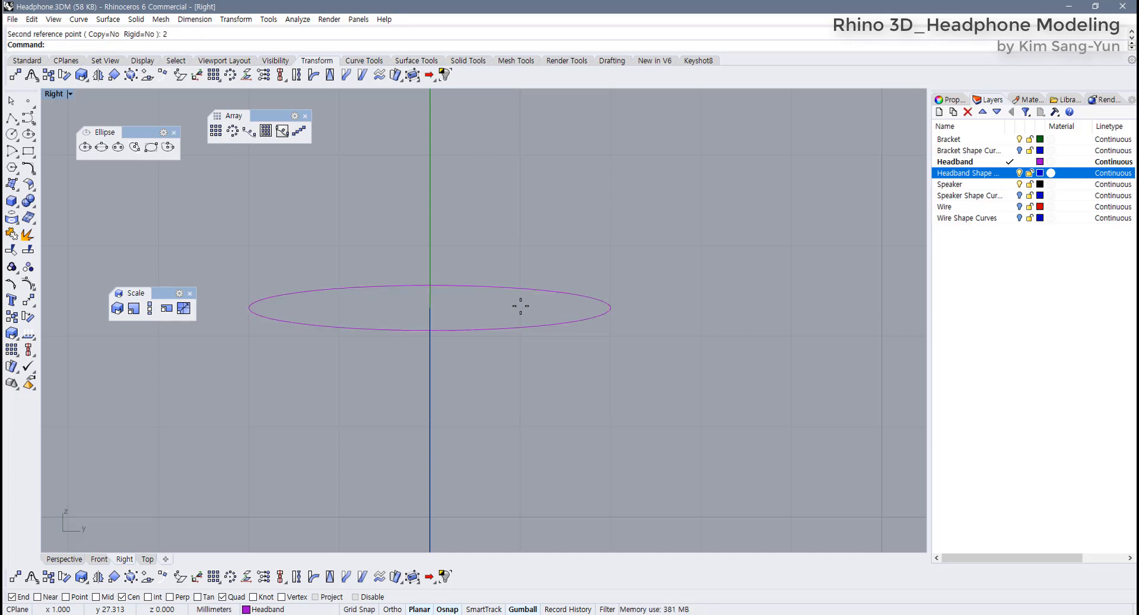
Undo the last Scale 1-D of the top ellipse and deselect the ellipse
key("ctrl+z")
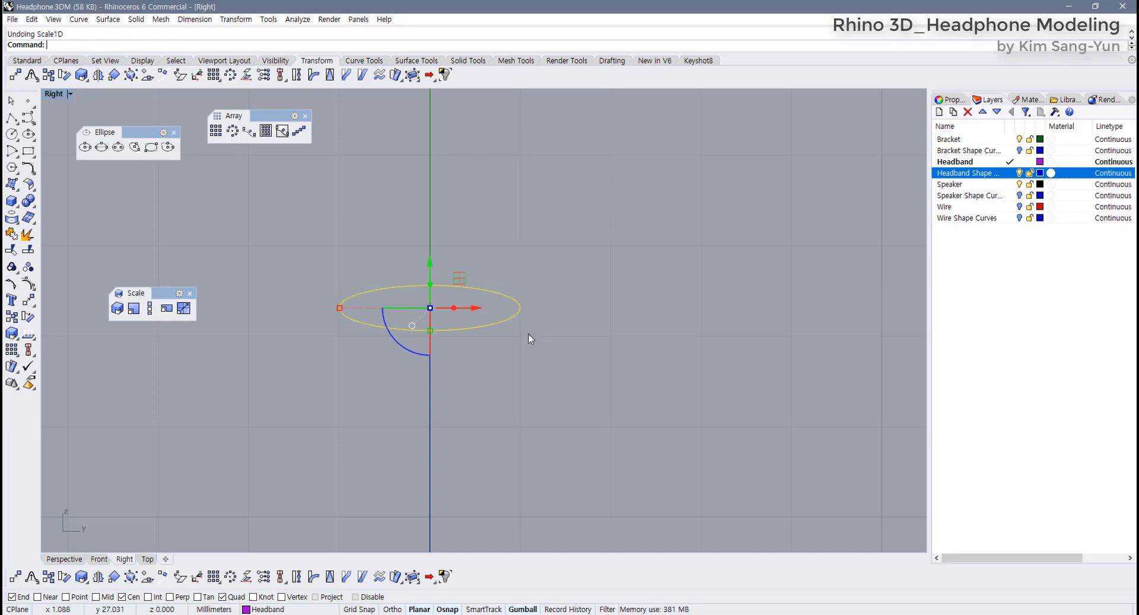
key("Escape")
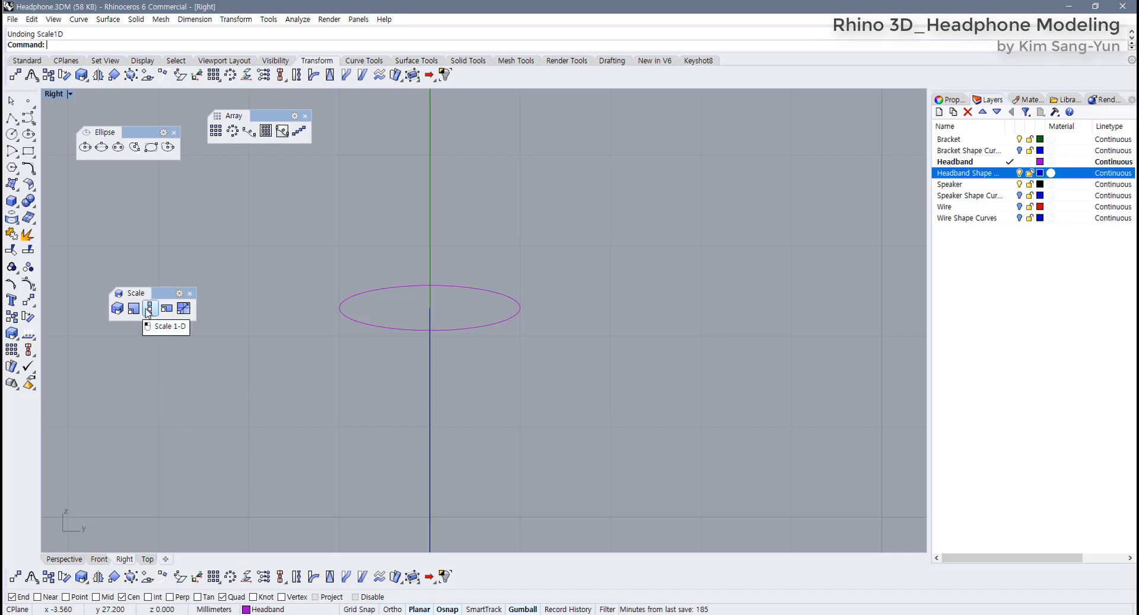
With the gumball off, try Scale 1-D on the top ellipse from its centre, using its side quadrant and 2 as references, and undo it
left_click_drag(583, 340, 504, 279)
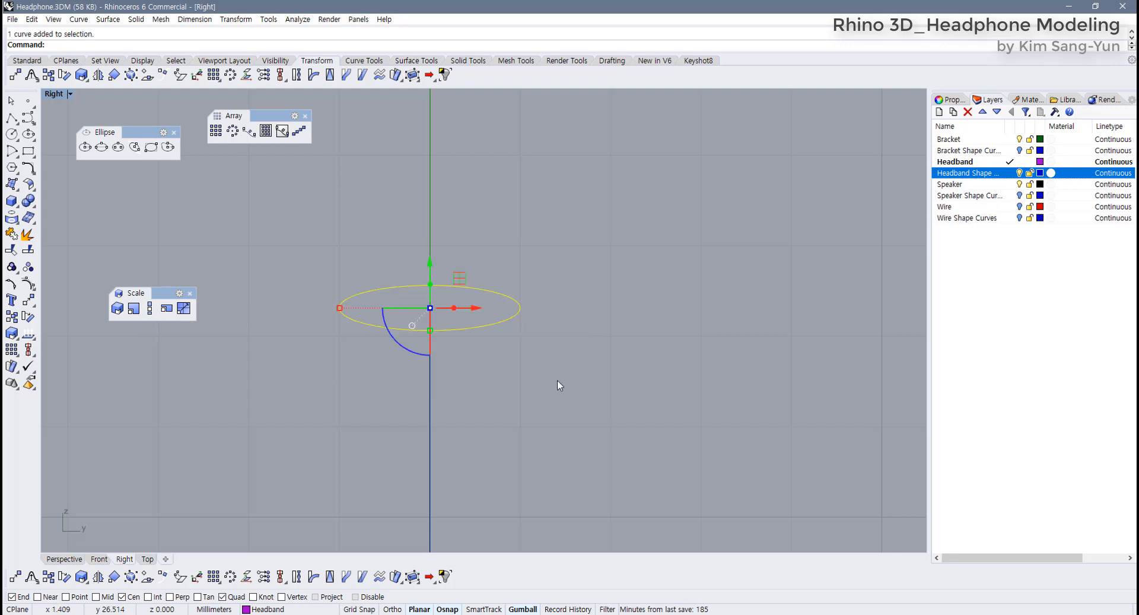
left_click_drag(558, 376, 494, 278)
left_click(525, 608)
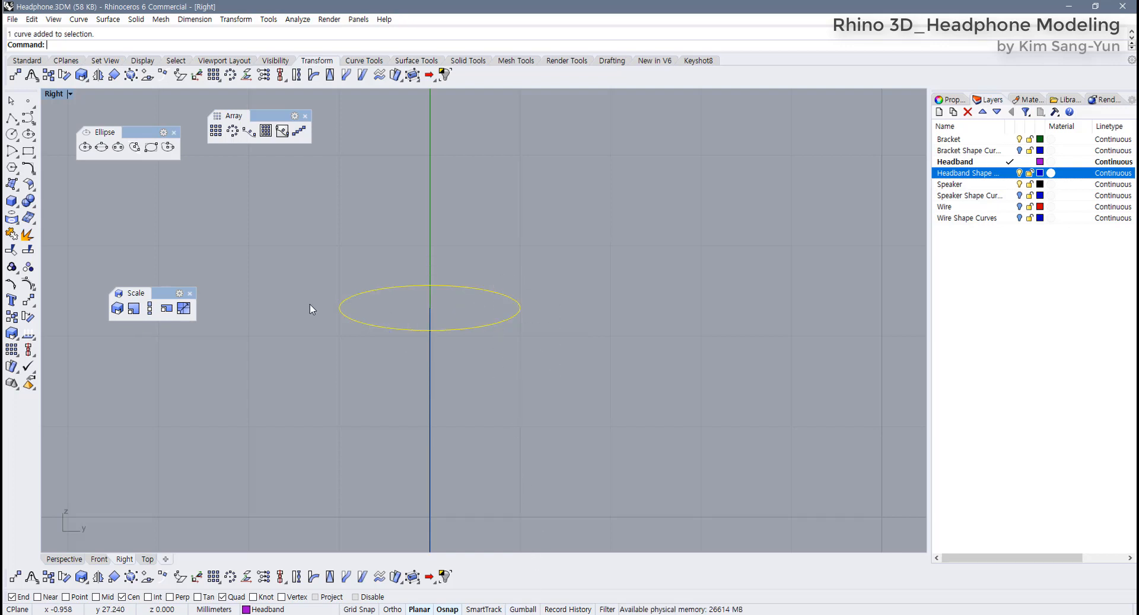
left_click(150, 310)
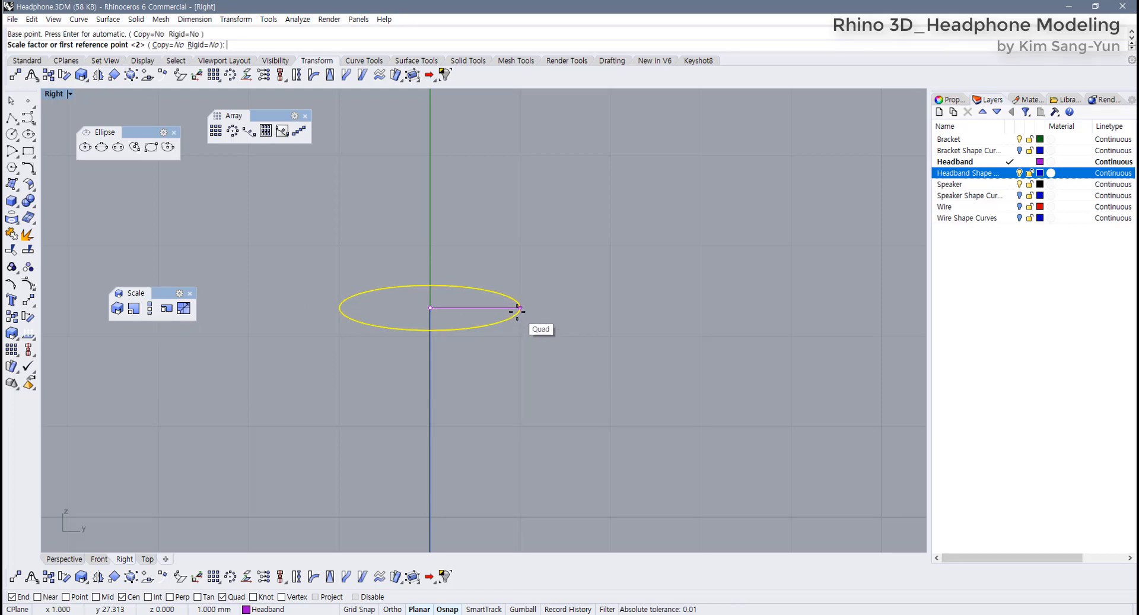
left_click(520, 308)
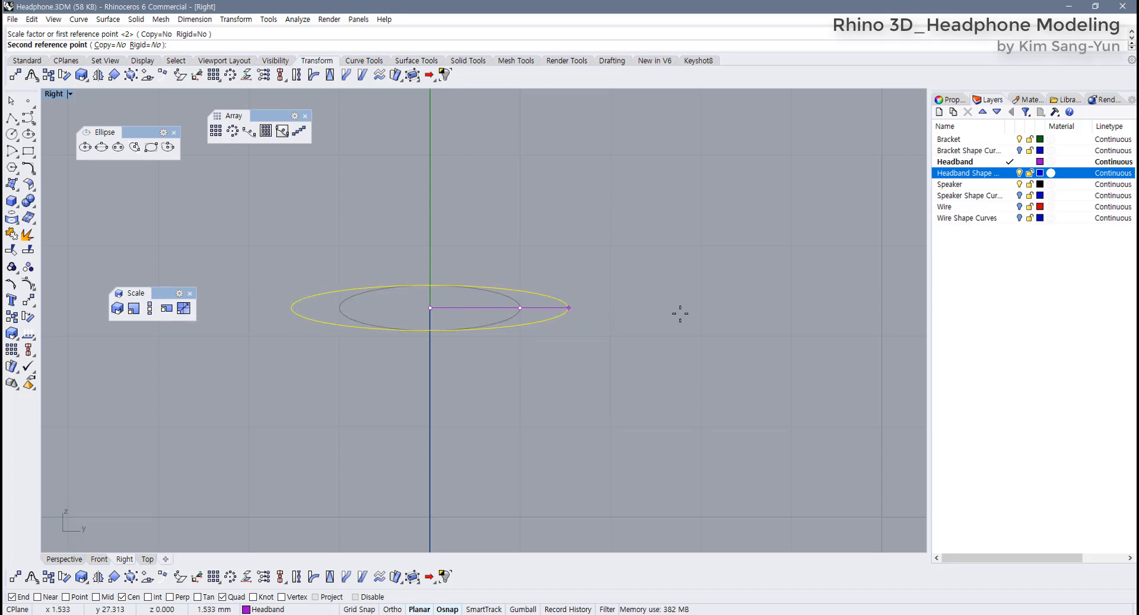
type("2")
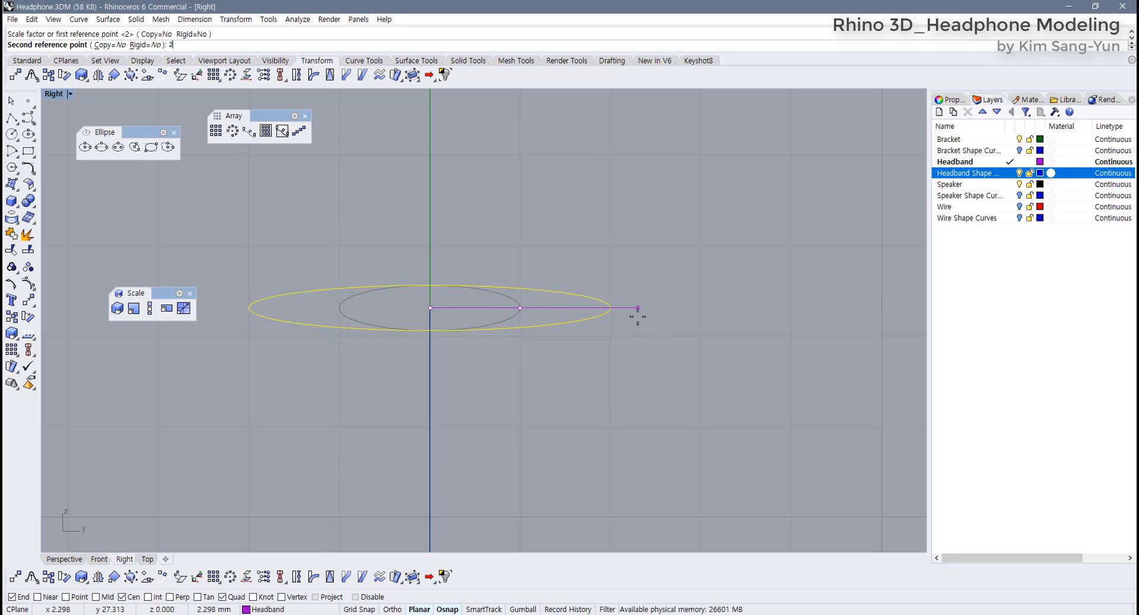
key("Return")
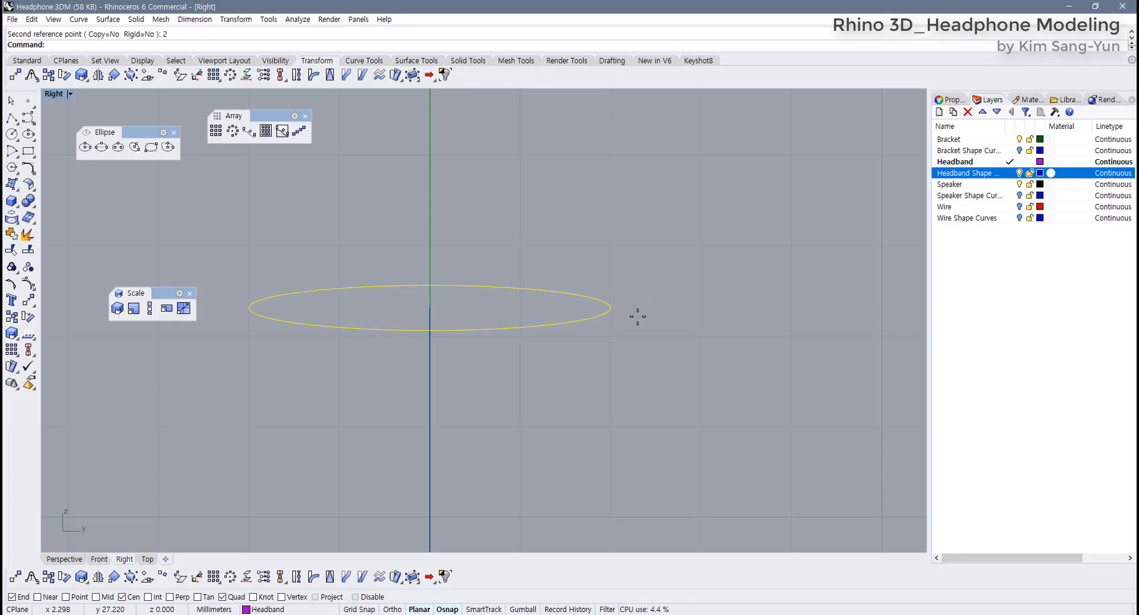
key("ctrl+z")
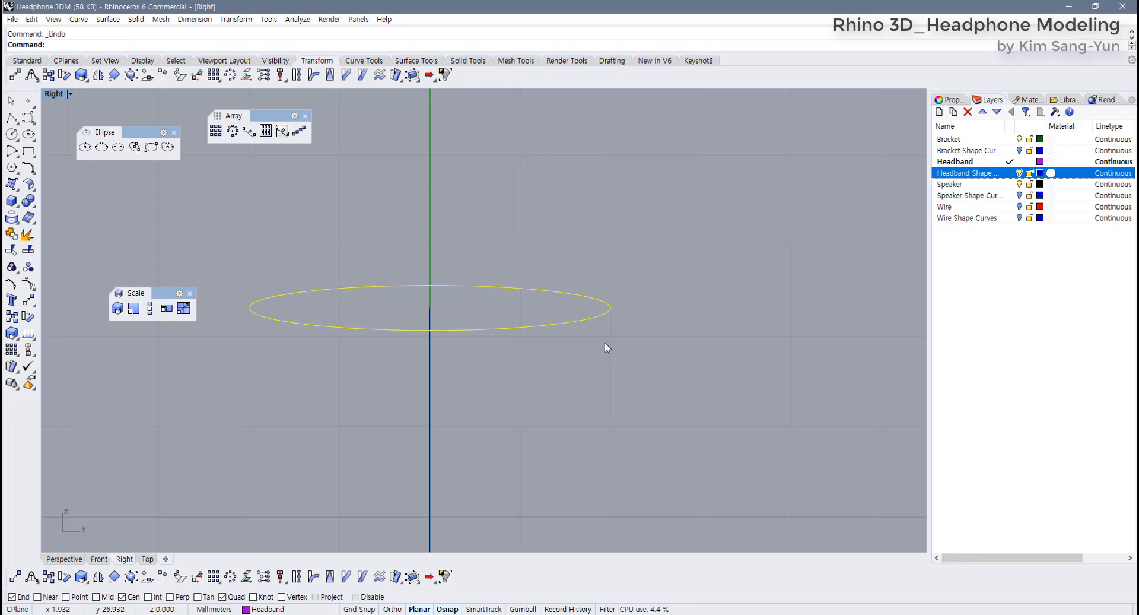
Turn the gumball back on and scale the top ellipse by 2 along its long axis with it
left_click(524, 609)
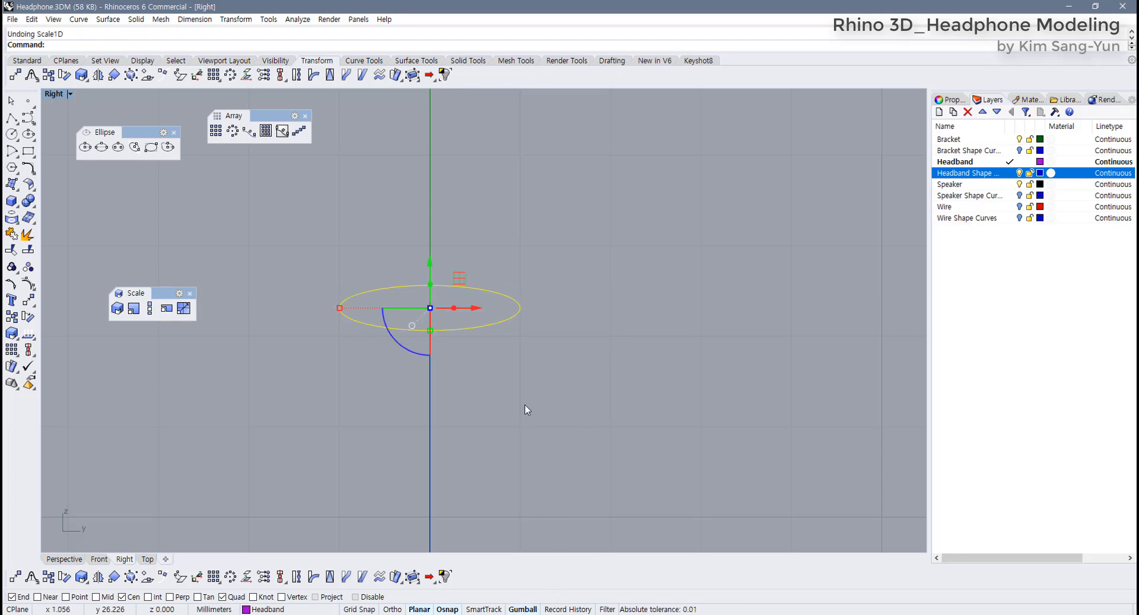
left_click(339, 308)
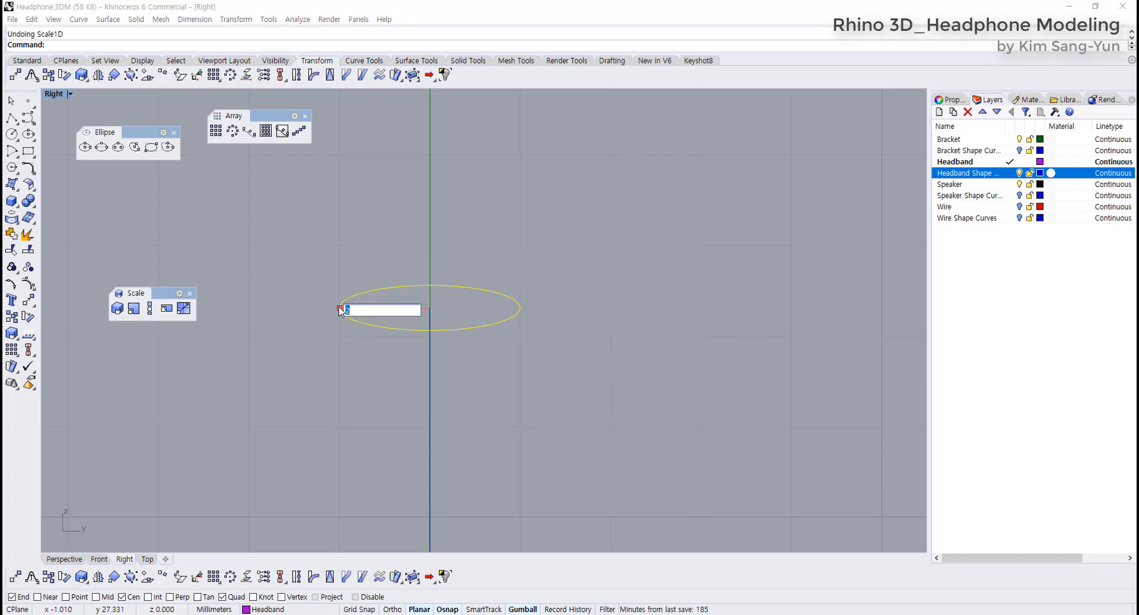
key("Return")
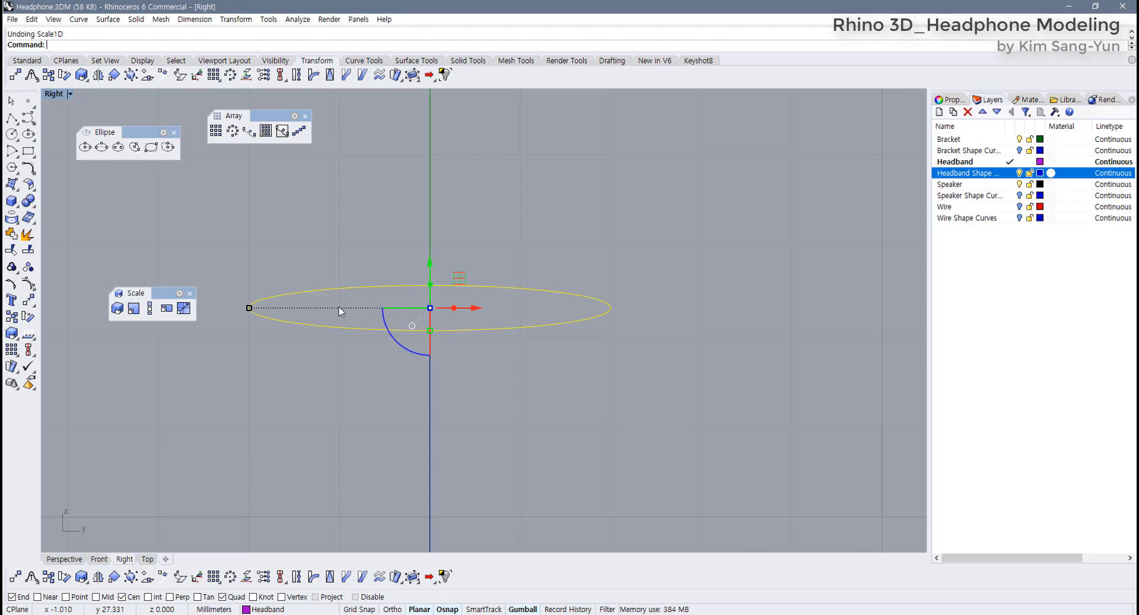
Deselect the ellipse and examine the headband arc with its three ellipses in a full-size Perspective view
double_click(54, 93)
left_click(547, 161)
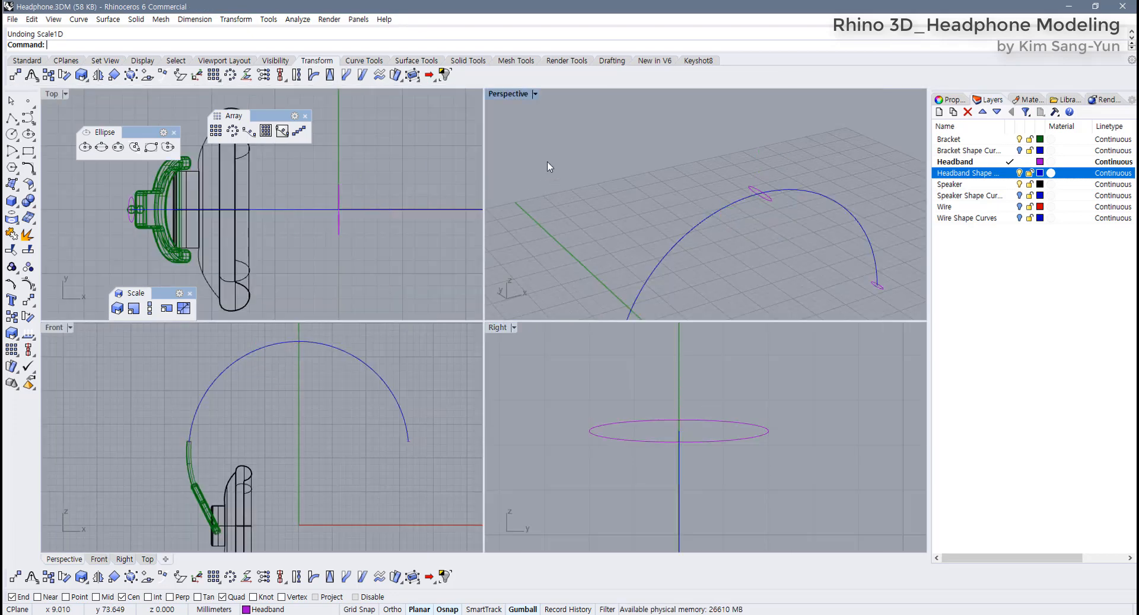
double_click(516, 94)
scroll(469, 256, "down", 5)
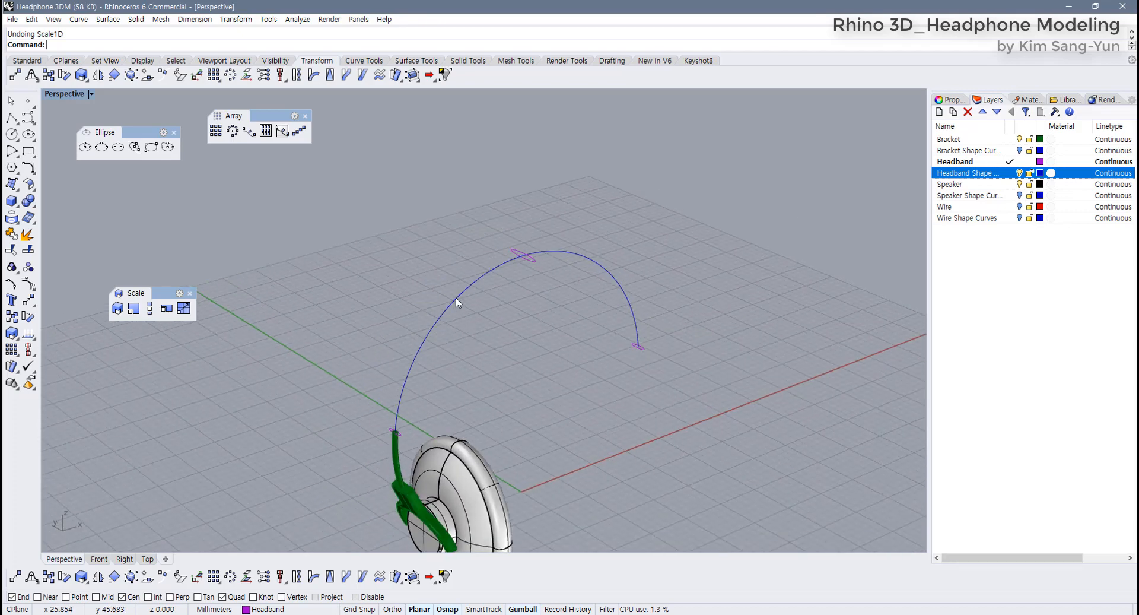
right_click_drag(491, 333, 377, 338)
scroll(438, 347, "up", 2)
left_click(410, 333)
left_click(308, 342)
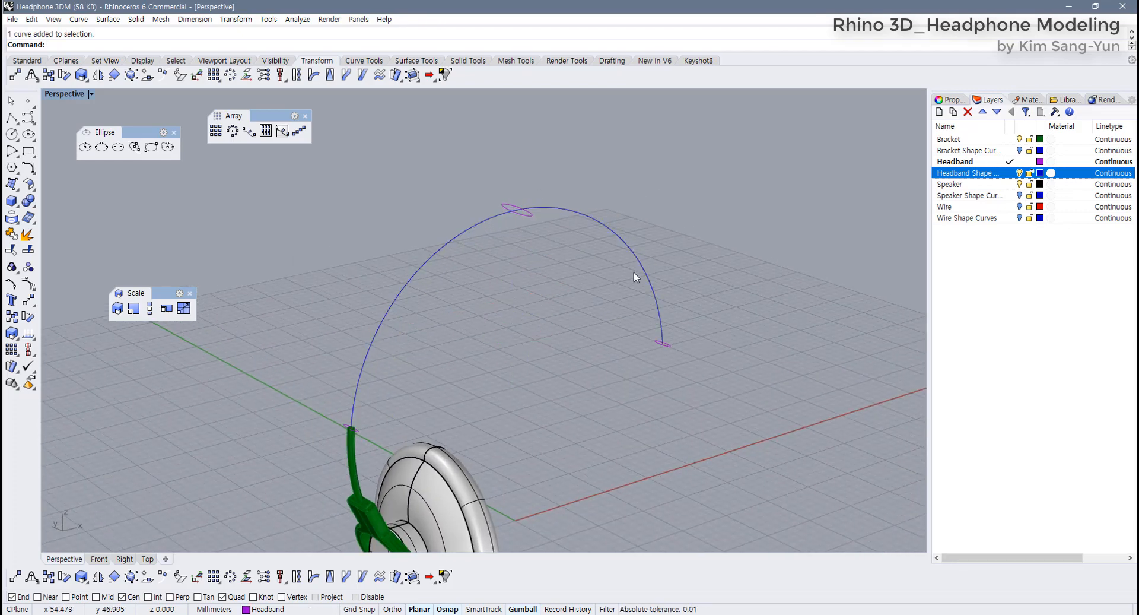
Sweep the three ellipses along the headband arc with Sweep 1 Rail, using the Freeform frame style and unchanged cross sections
left_click(426, 62)
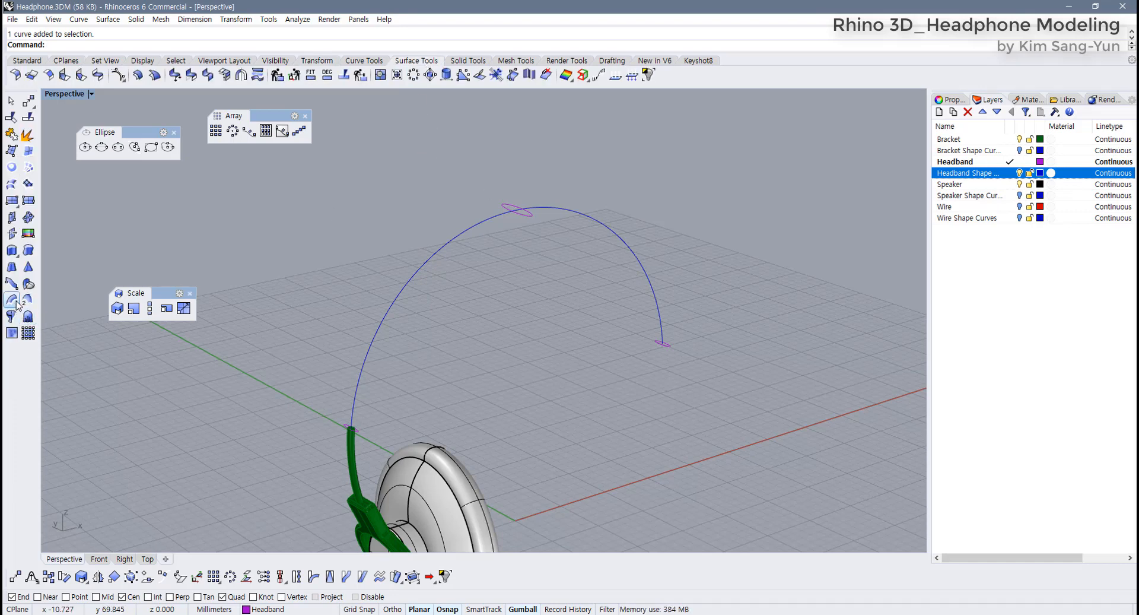
left_click(26, 318)
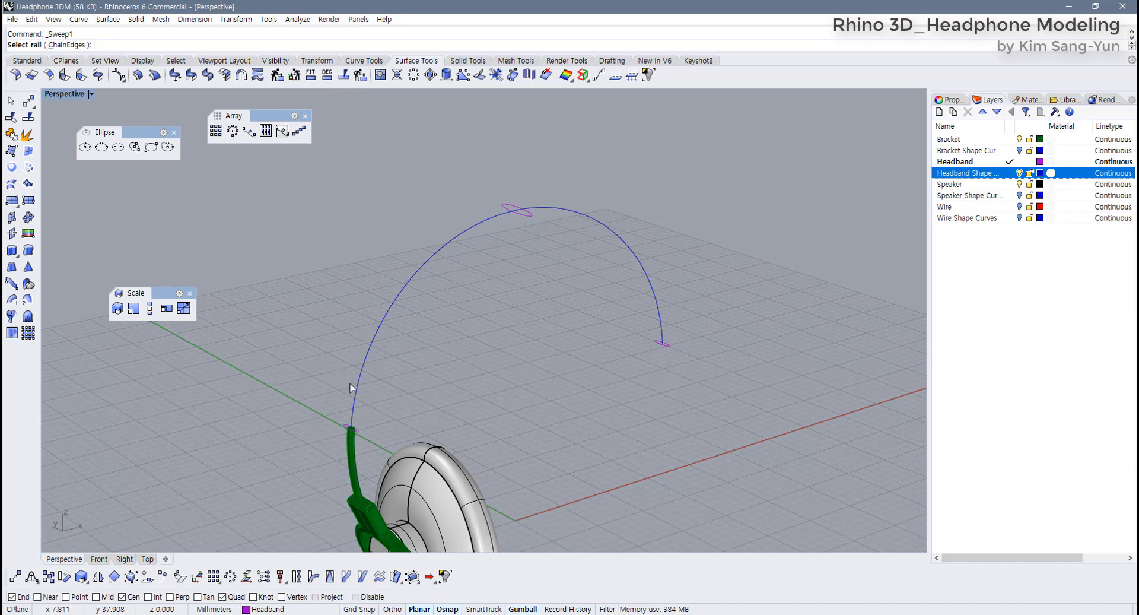
left_click(354, 410)
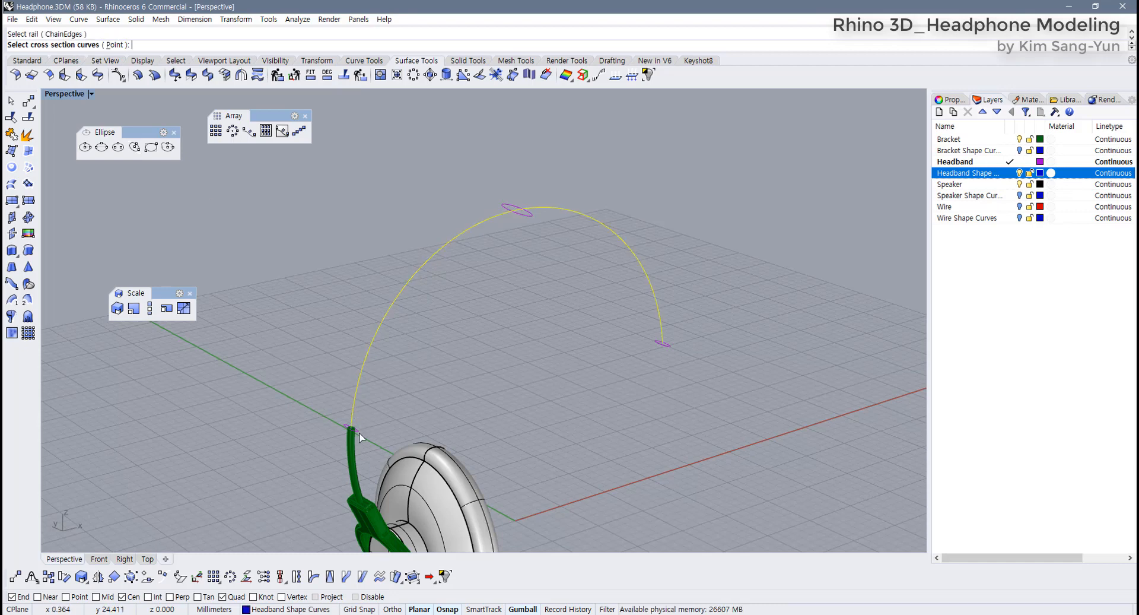
left_click(356, 432)
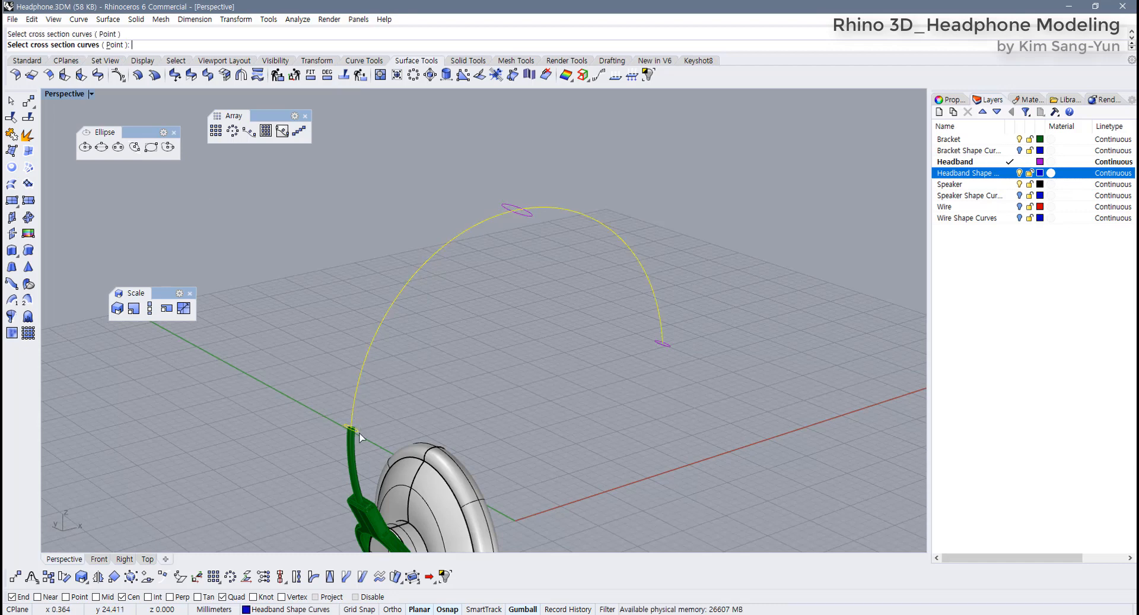
left_click(532, 215)
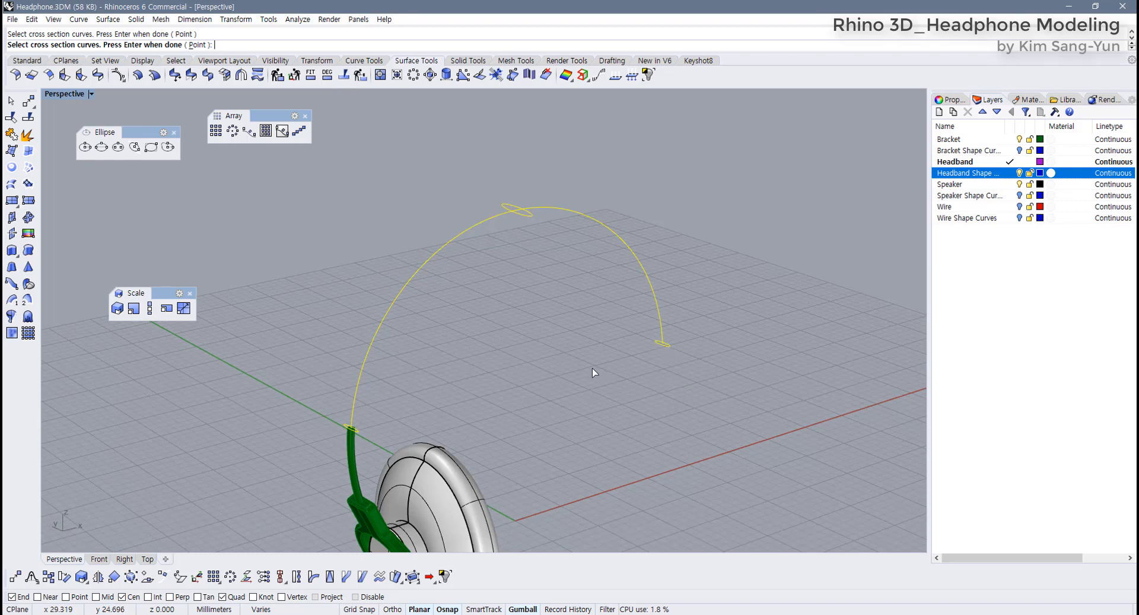
key("Return")
key("Return")
right_click_drag(592, 373, 557, 328)
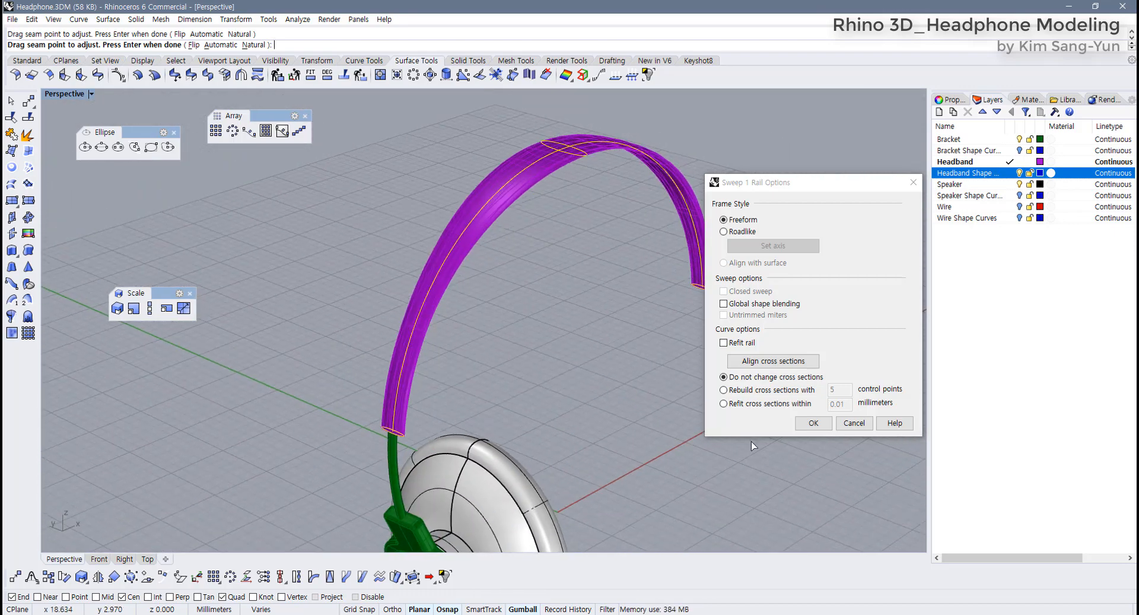
left_click(813, 424)
Inspect the swept headband from several angles, including where its end meets the bracket and speaker
right_click_drag(501, 348, 572, 272)
scroll(519, 354, "up", 3)
left_click(518, 355)
left_click(662, 350)
right_click_drag(661, 350, 369, 276)
scroll(496, 394, "down", 4)
scroll(369, 276, "up", 5)
right_click_drag(368, 322, 398, 272)
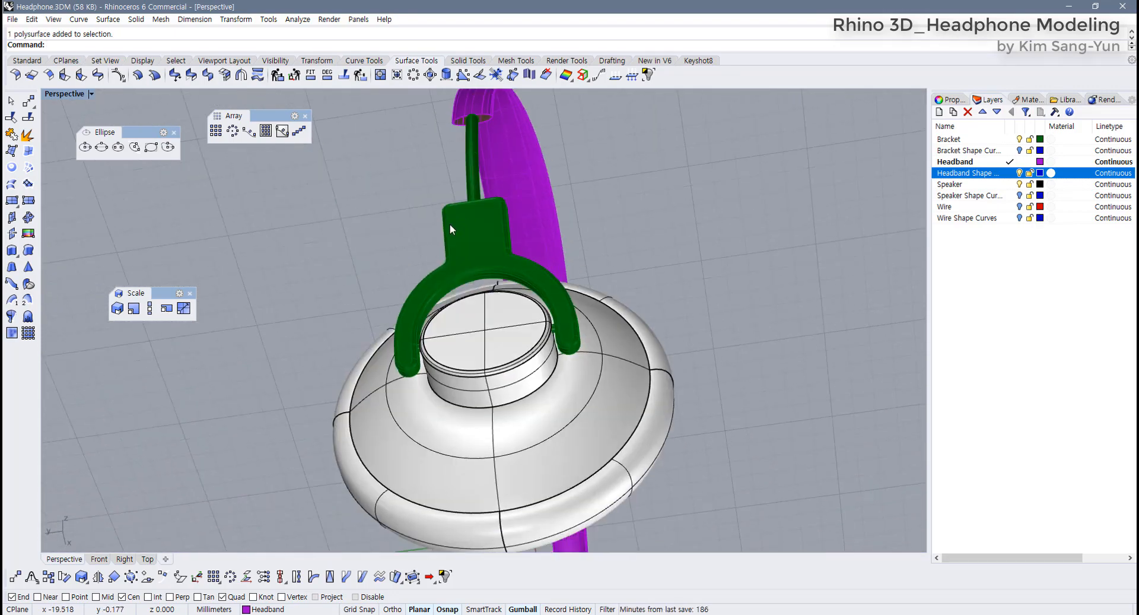
right_click_drag(450, 225, 442, 374, "shift")
right_click_drag(442, 374, 430, 311)
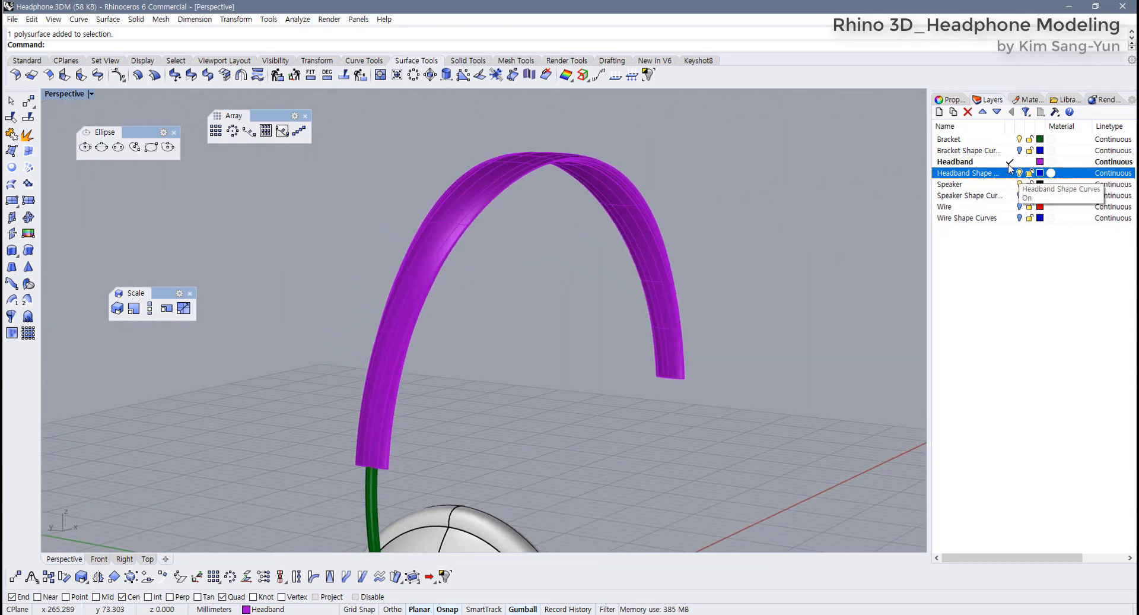
Change the Headband layer's colour to Black, and undo both the colour change and the headband sweep
left_click(1029, 163)
left_click(1040, 163)
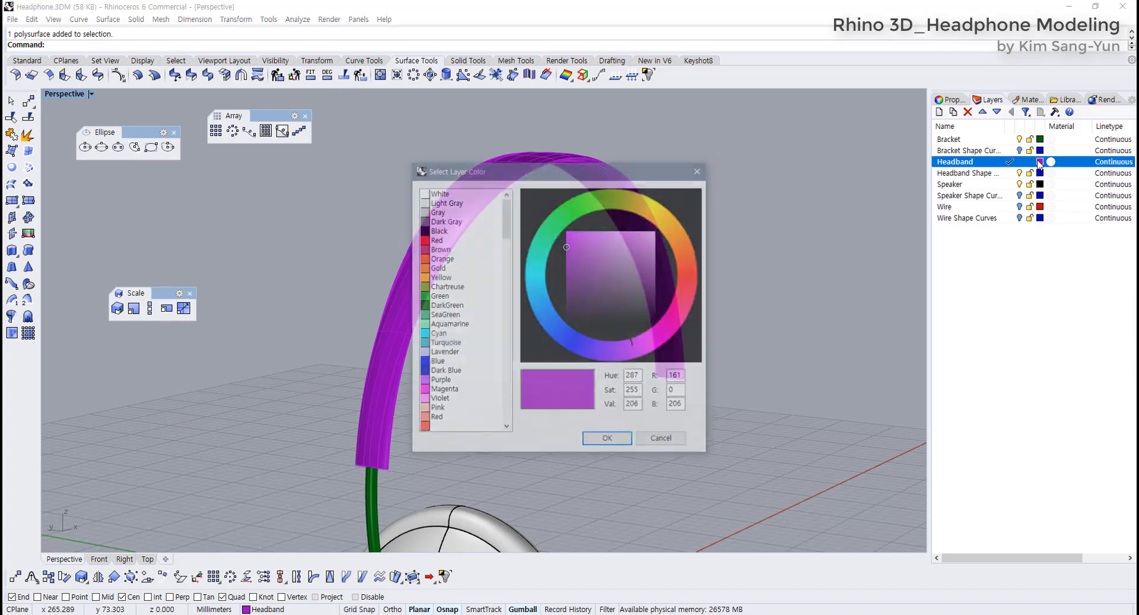
double_click(442, 231)
right_click_drag(449, 269, 435, 416)
key("ctrl+z")
key("ctrl+z")
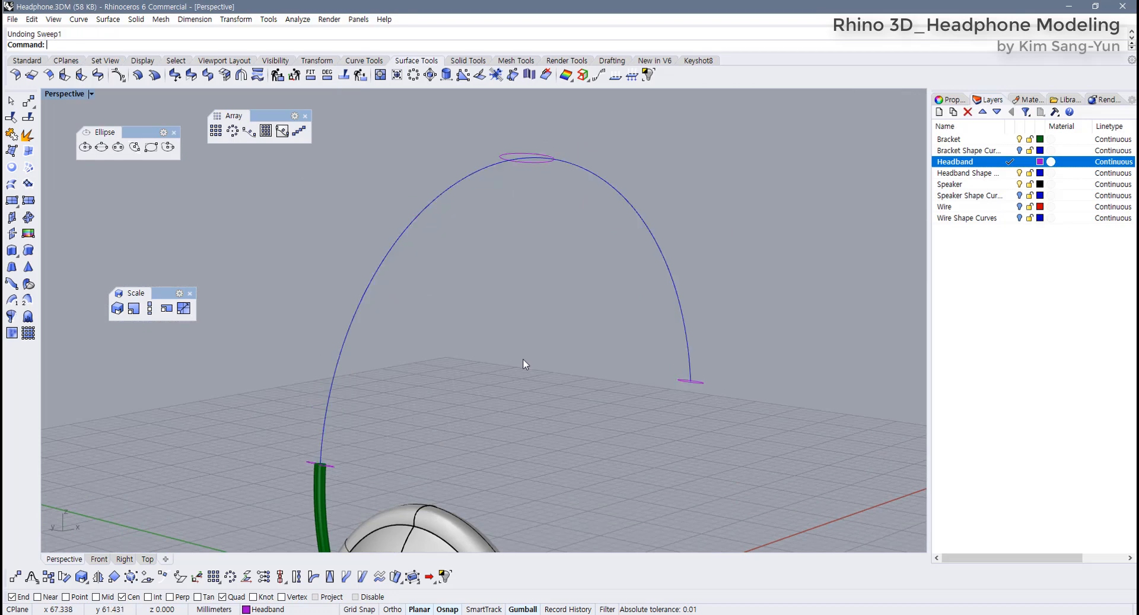
Set the Headband layer's colour to Black
left_click(1040, 161)
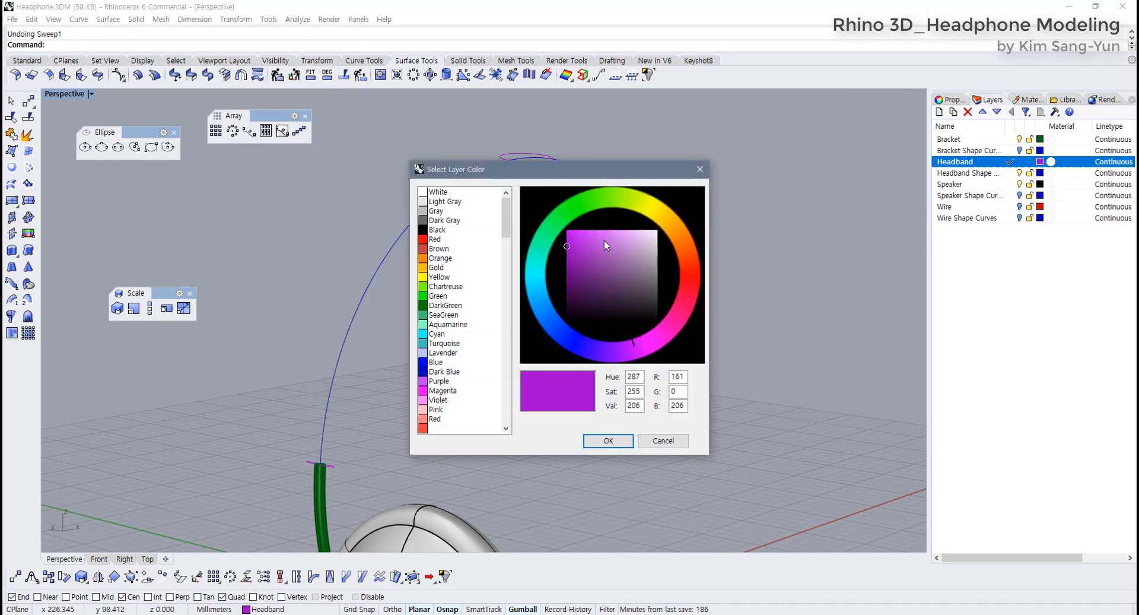
double_click(425, 230)
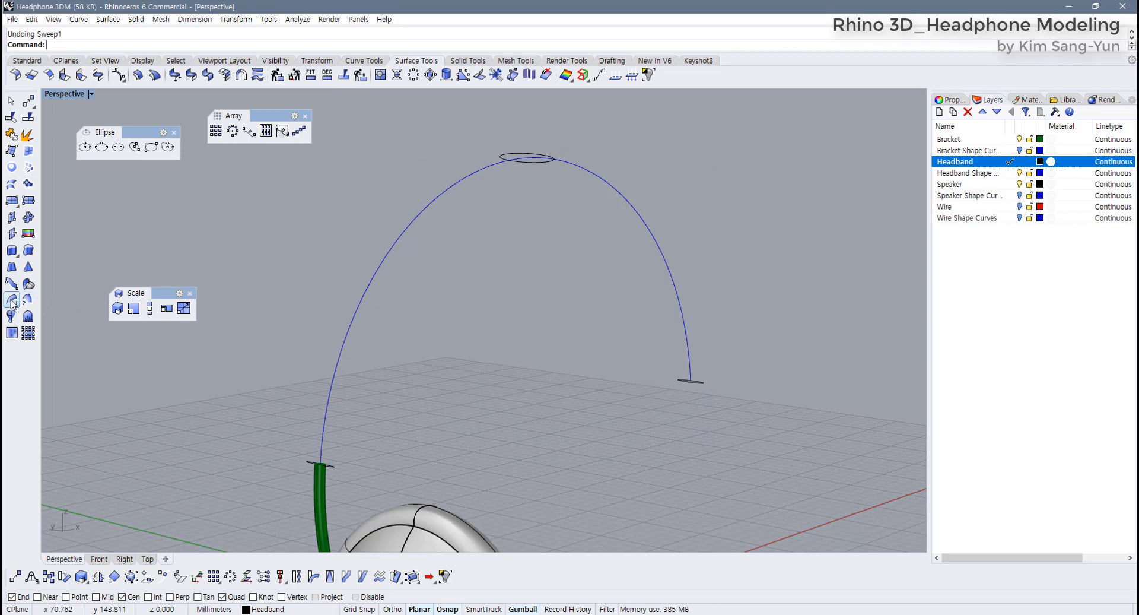
Start Sweep 1 Rail along the headband arc, picking the ellipse at the bracket end and the top ellipse as cross sections
left_click(18, 302)
left_click(327, 412)
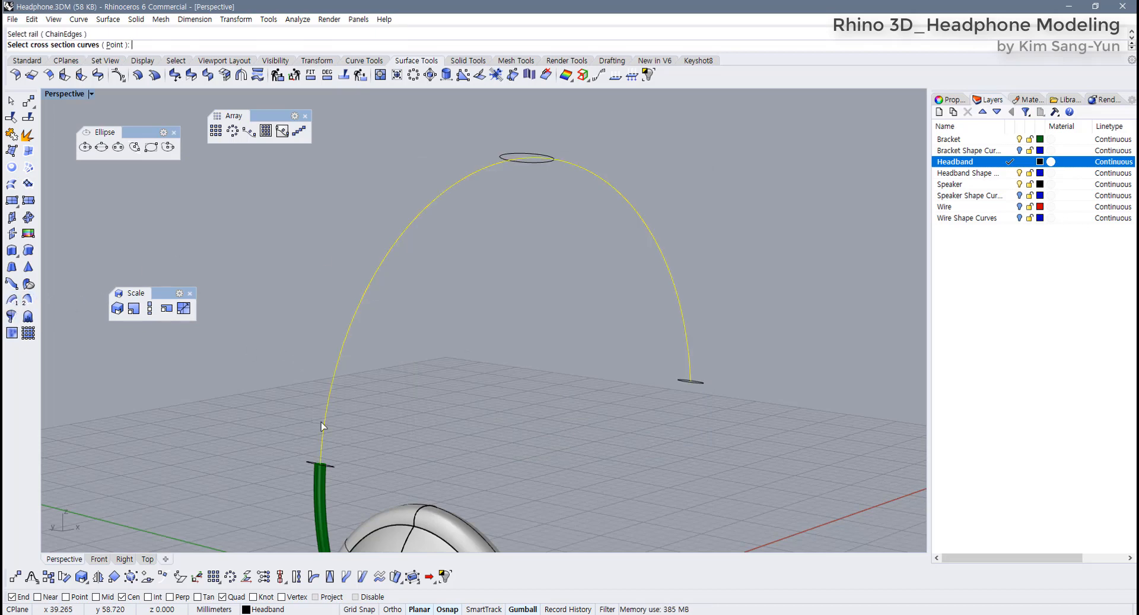
left_click(334, 469)
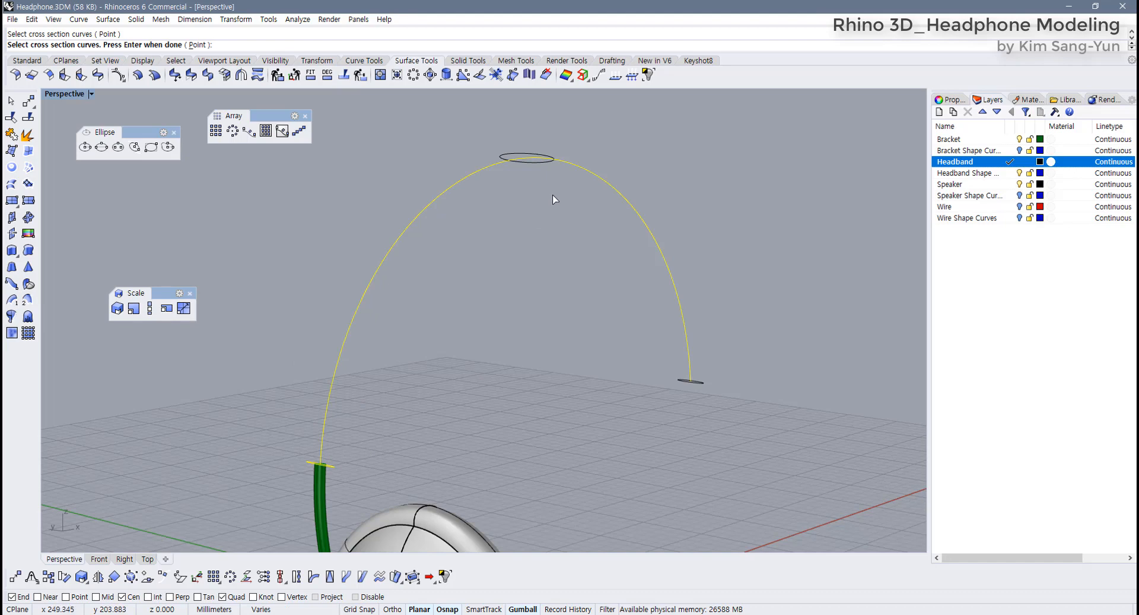
right_click_drag(553, 199, 593, 183)
left_click(591, 153)
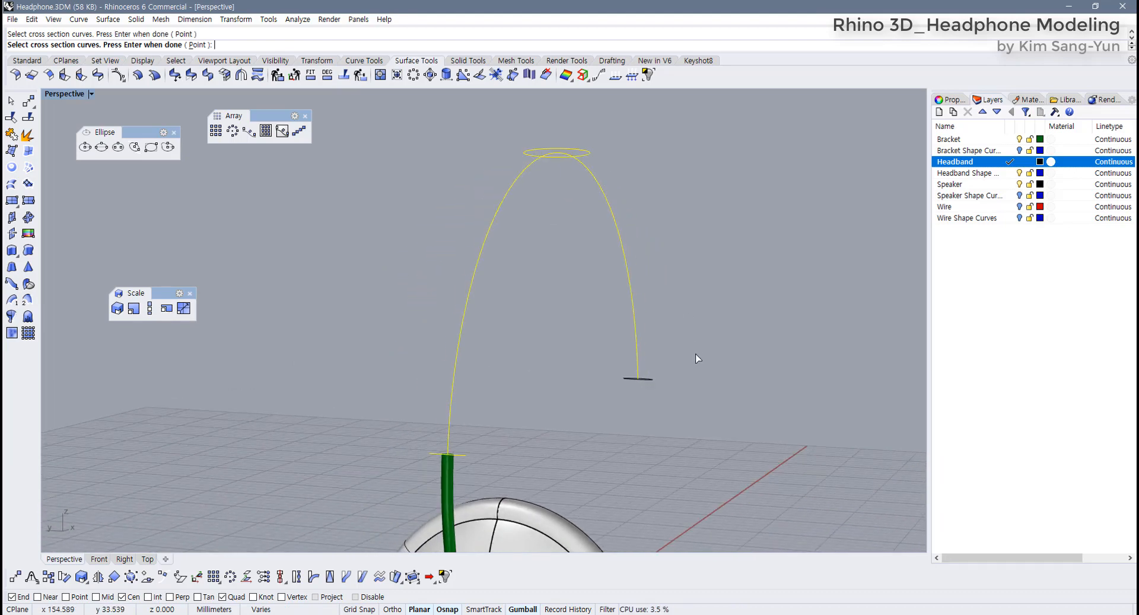
Add the ellipse at the rail's free end as the last cross section and finish selecting the sweep's cross sections
left_click(655, 381)
key("Return")
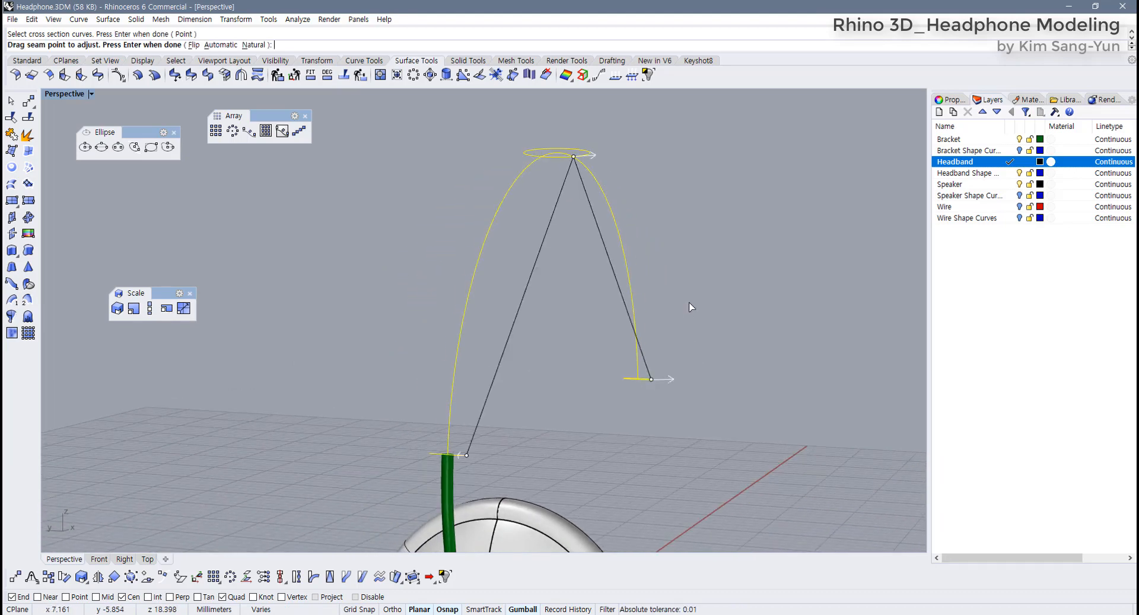
right_click_drag(686, 307, 489, 457)
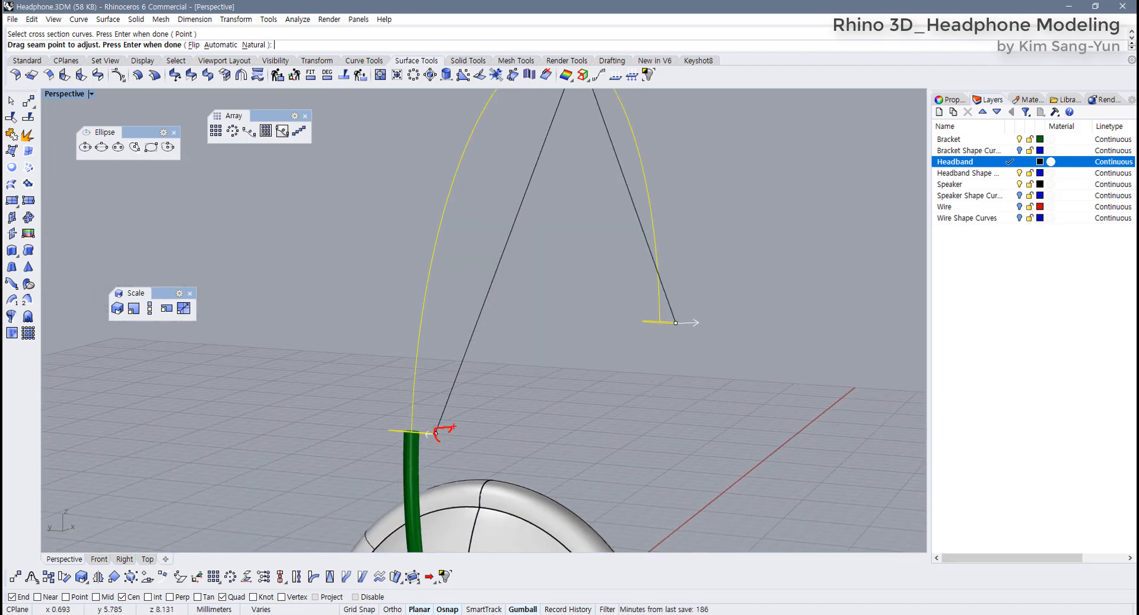
key("Escape")
scroll(386, 475, "down", 3)
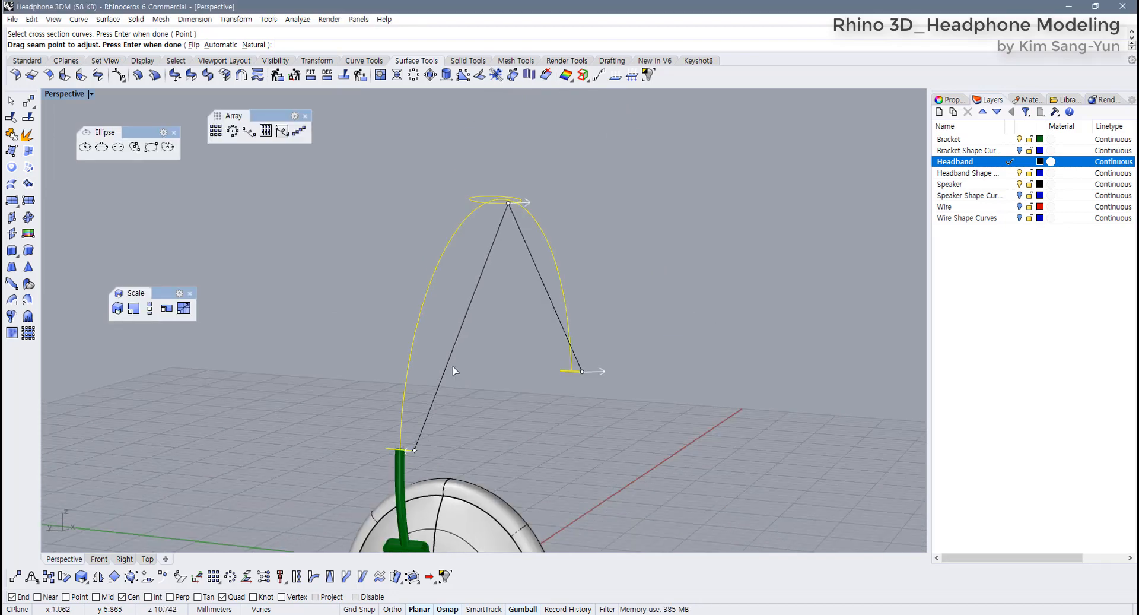
right_click_drag(453, 368, 500, 282)
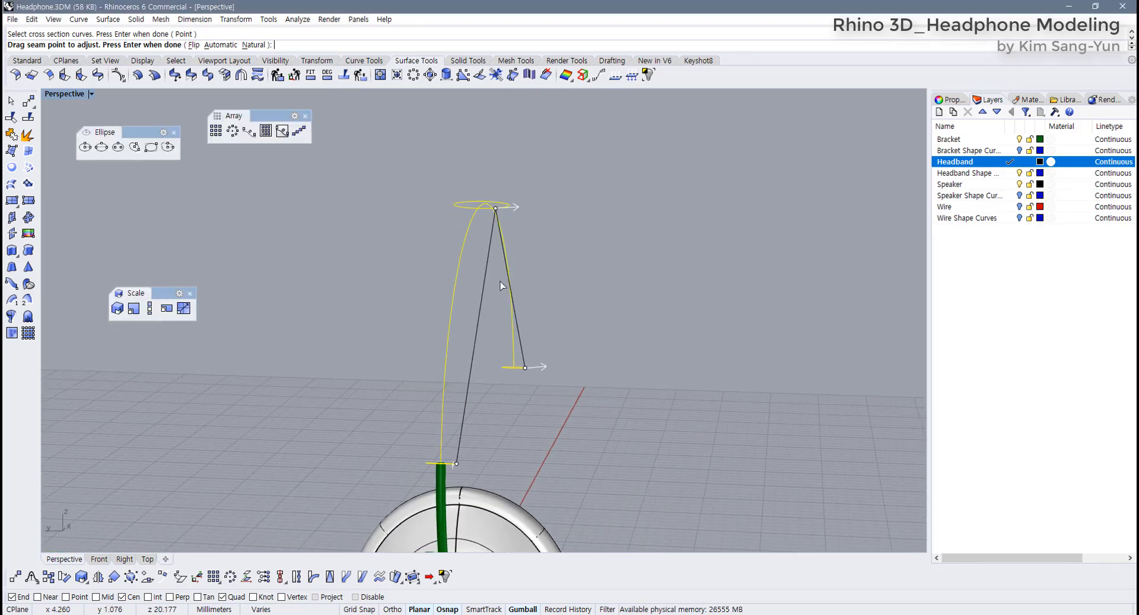
Compare the Automatic and Natural seam options for the three cross sections and choose Natural
left_click(224, 45)
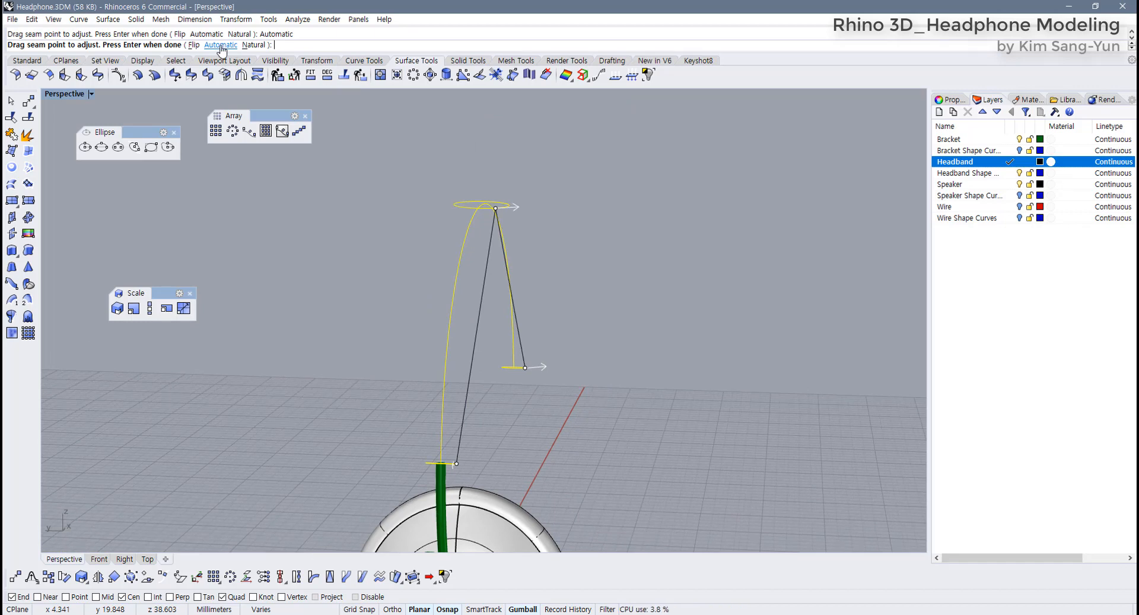
left_click(253, 46)
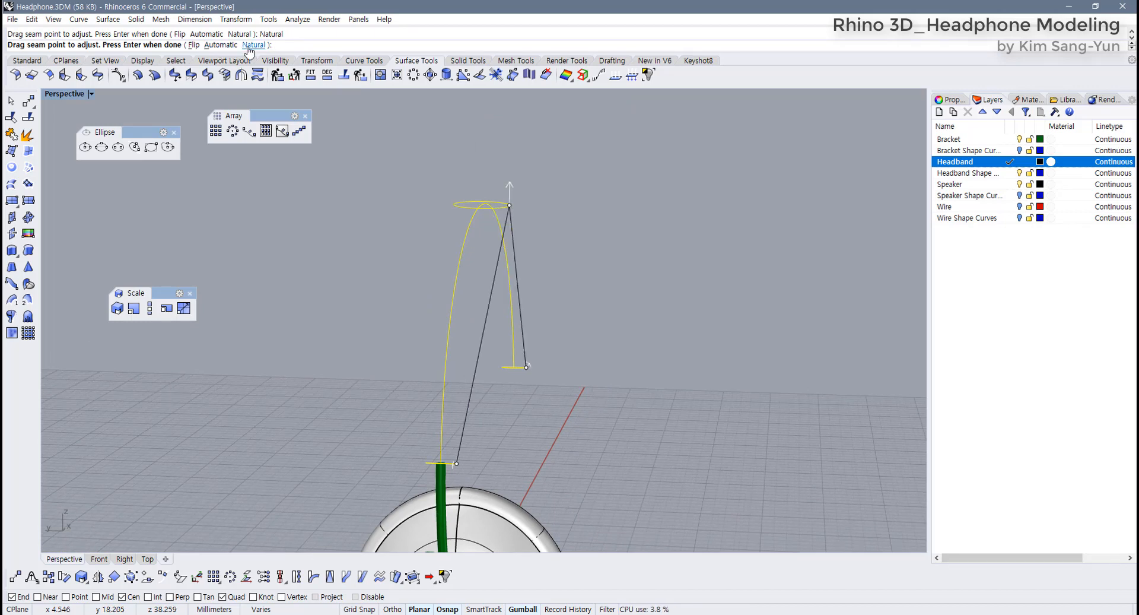
left_click(224, 45)
left_click(253, 45)
left_click(226, 46)
left_click(253, 45)
Accept the seams and create the headband with Sweep 1 Rail, using the Freeform frame style and unchanged cross sections
right_click_drag(492, 307, 510, 285)
key("Return")
left_click(813, 423)
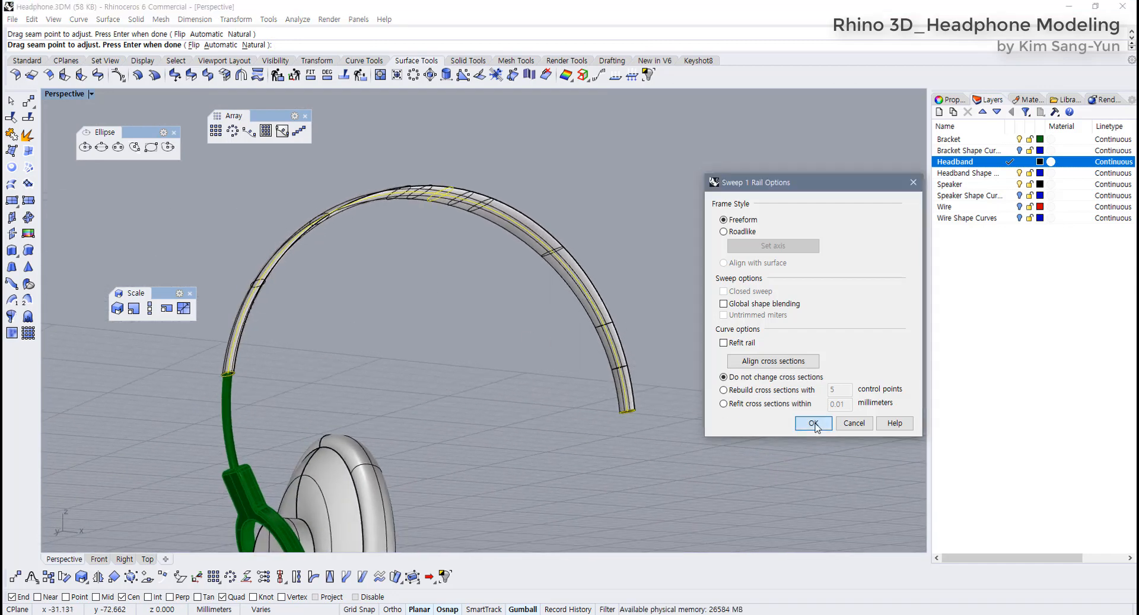
left_click(813, 422)
Examine the swept headband's shape and both open ends in the Perspective, Front and Right views
right_click_drag(373, 364, 397, 303)
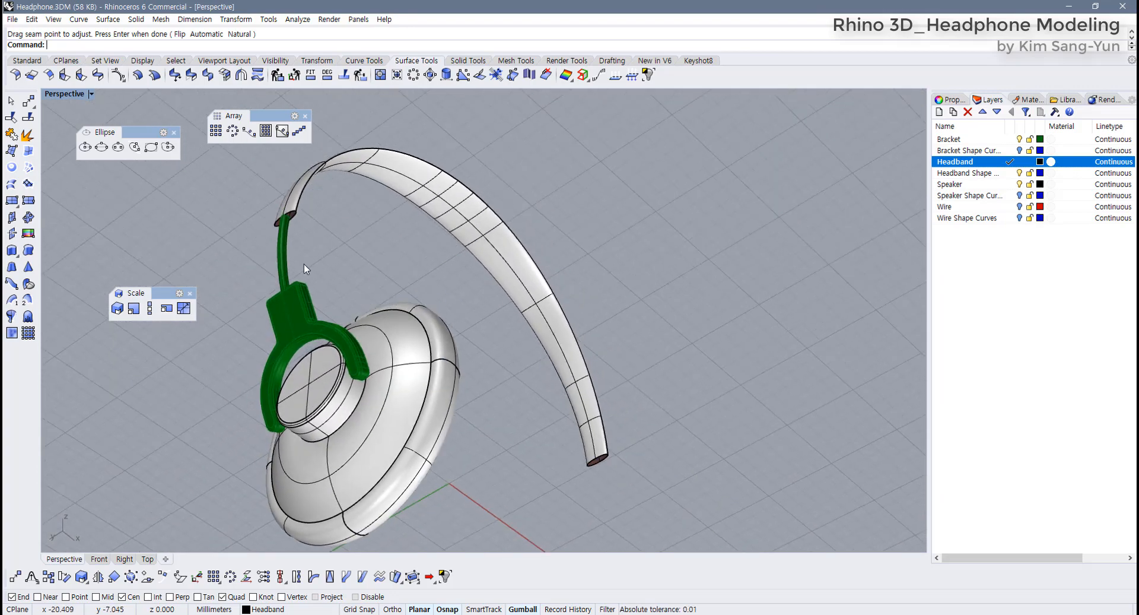
right_click_drag(305, 263, 522, 404)
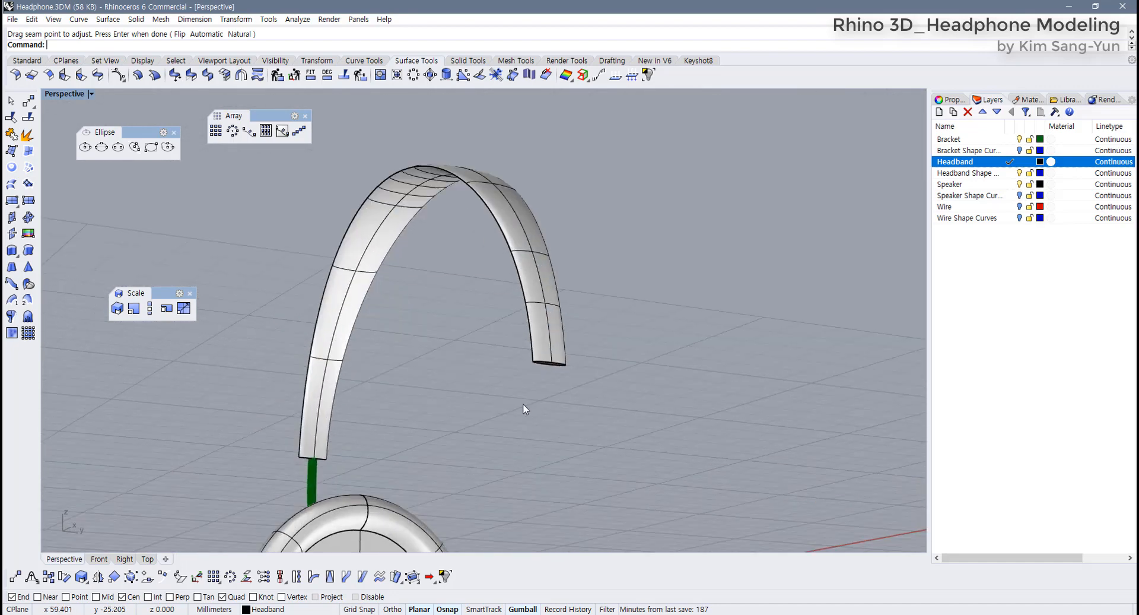
right_click_drag(547, 363, 539, 329, "shift")
scroll(539, 334, "up", 7)
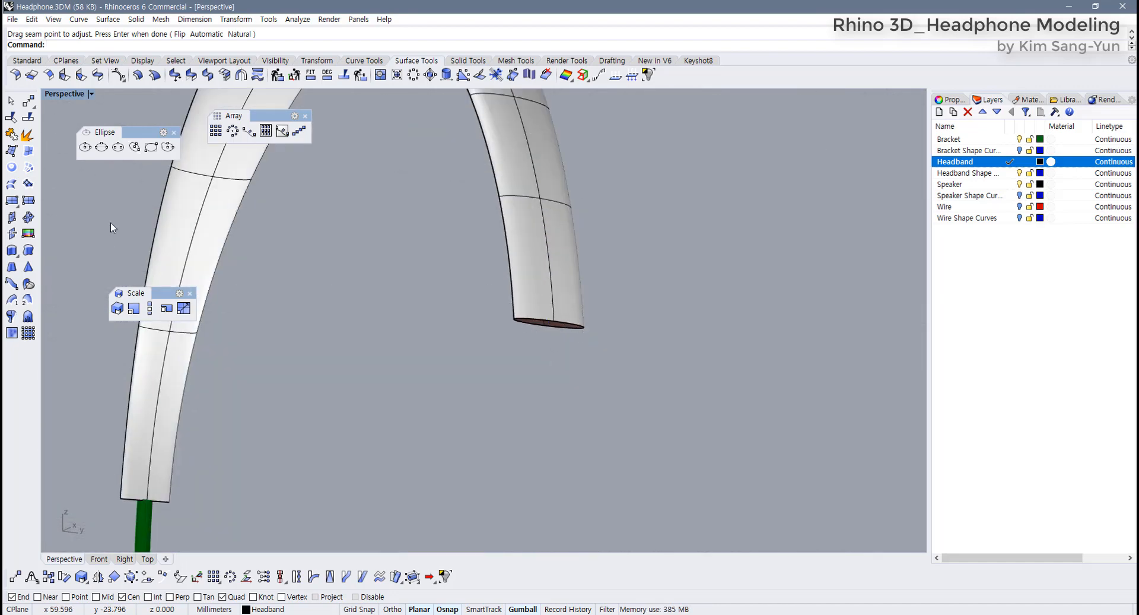
double_click(64, 94)
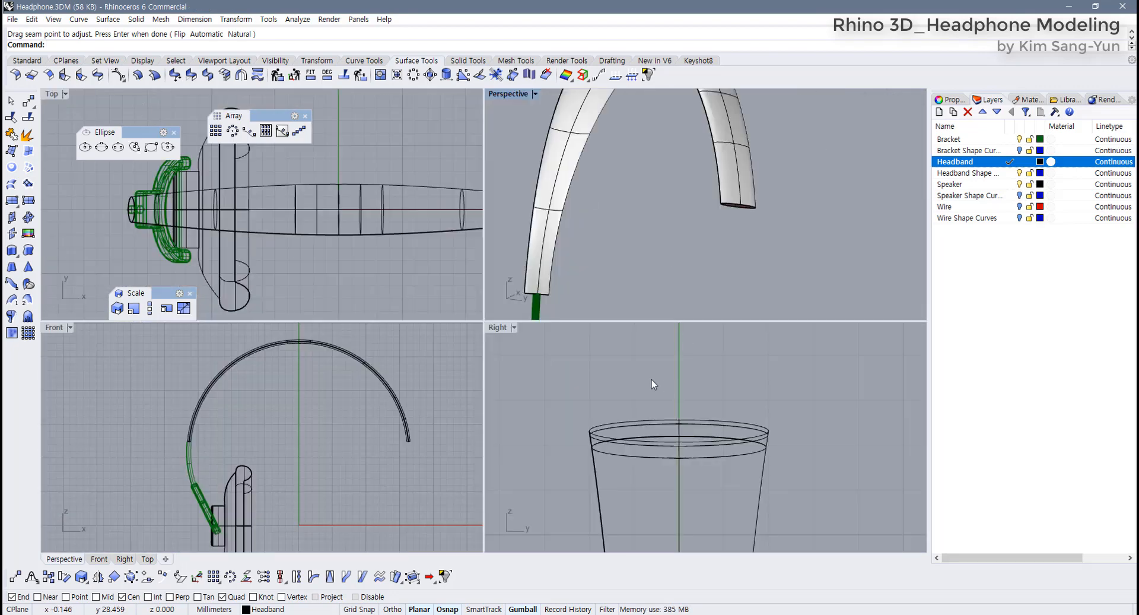
scroll(348, 376, "up", 10)
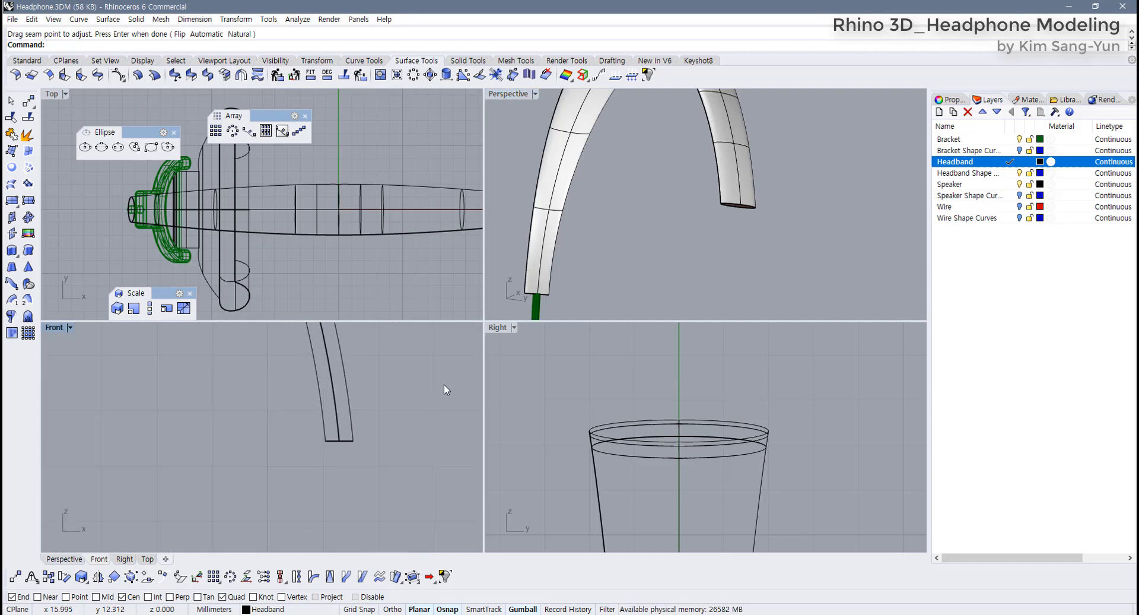
right_click_drag(746, 209, 736, 202)
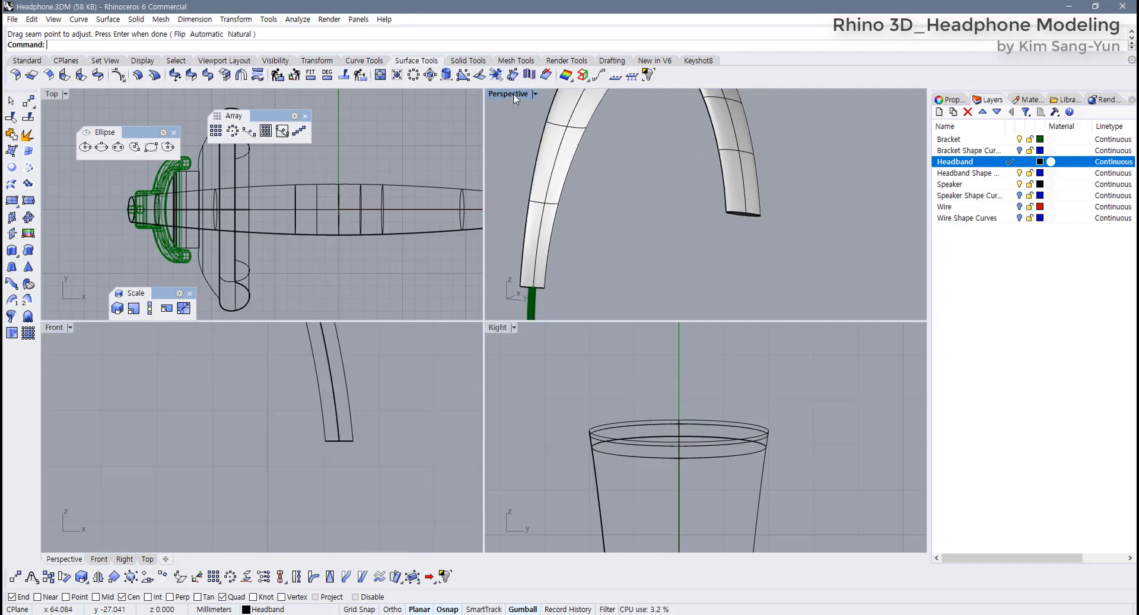
scroll(692, 404, "down", 10)
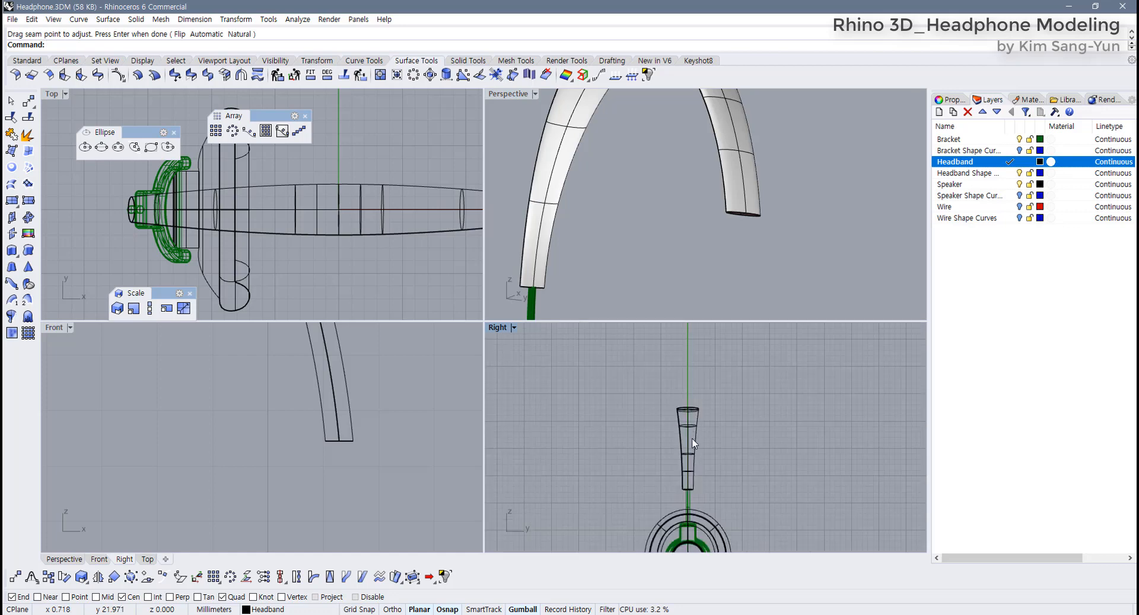
scroll(682, 451, "up", 7)
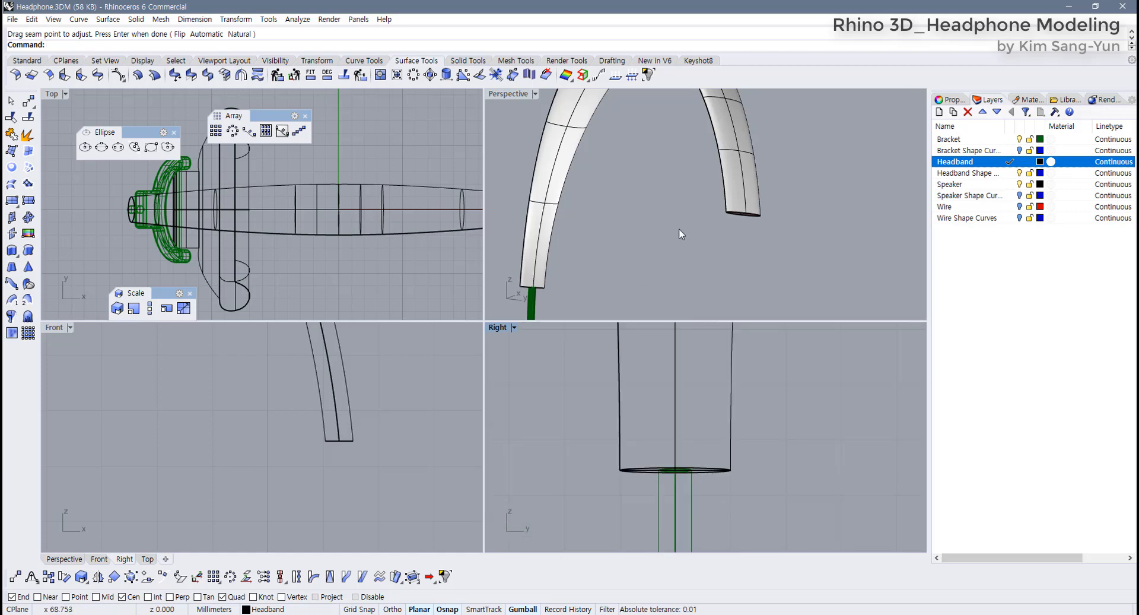
Isolate the headband surface together with its two associated curves
right_click_drag(679, 229, 727, 234)
left_click_drag(818, 251, 775, 213)
scroll(629, 195, "down", 5)
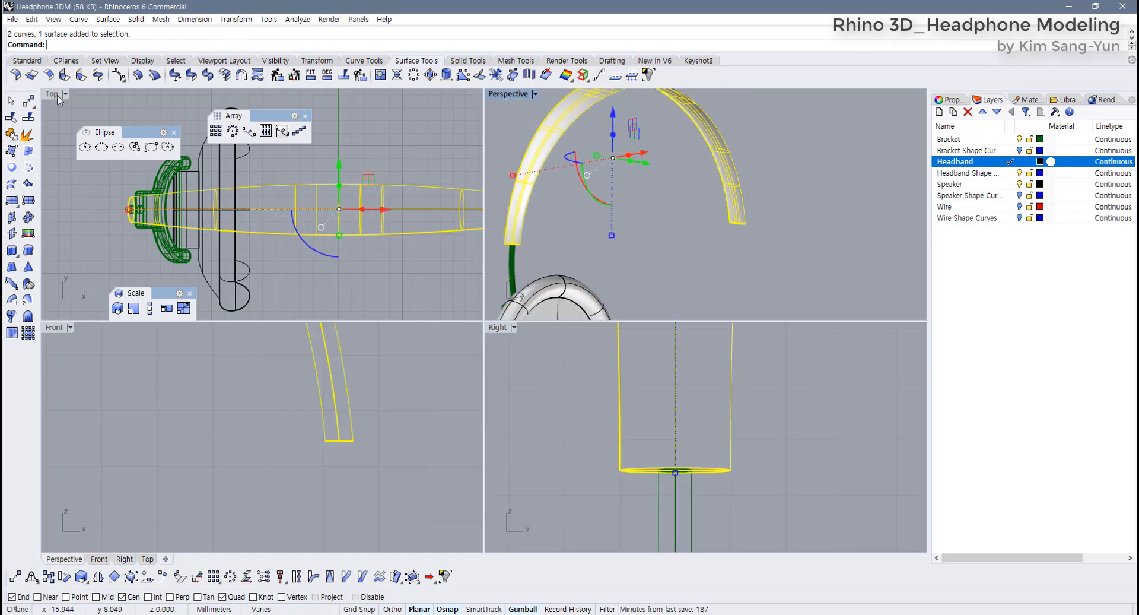
left_click(29, 60)
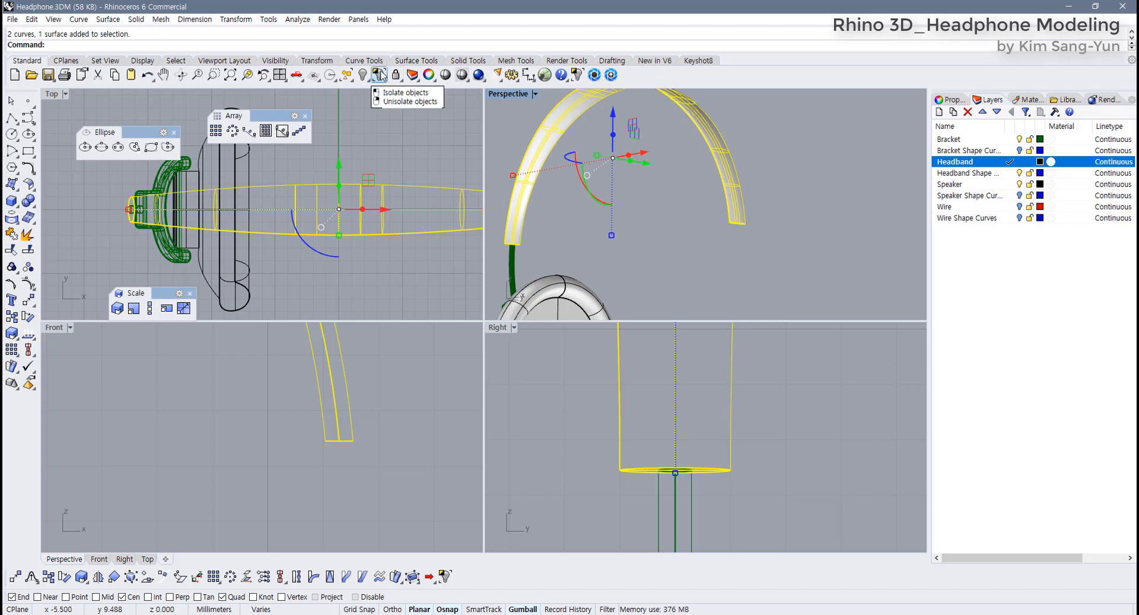
left_click(380, 74)
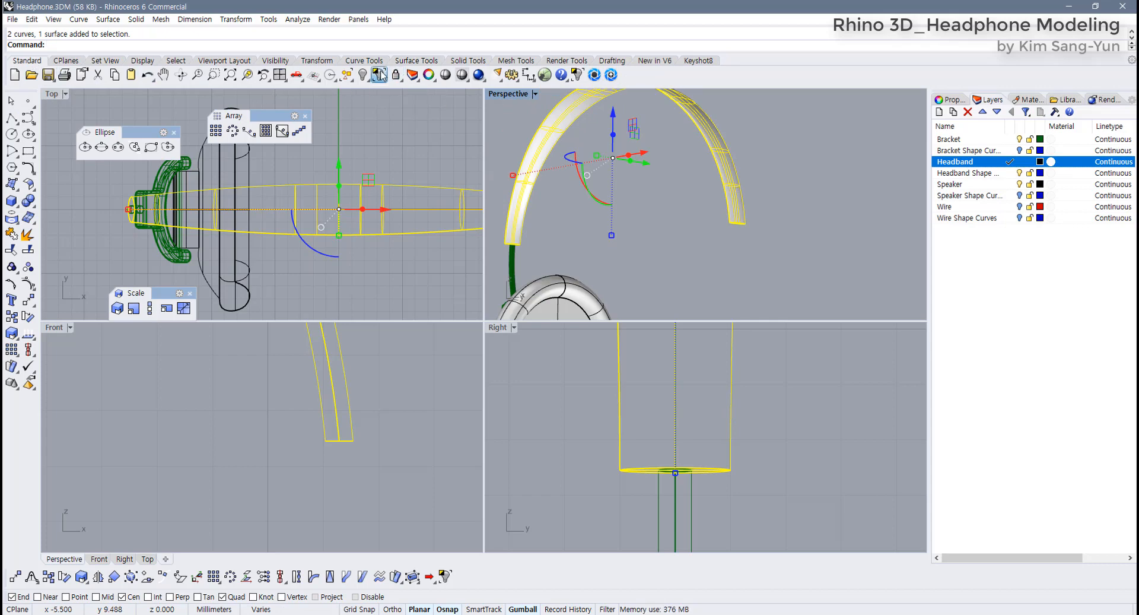
left_click(753, 248)
Examine the elliptical section curve and the surface edge at the headband's free end in an enlarged Perspective view
right_click_drag(753, 248, 723, 220)
scroll(720, 188, "up", 3)
scroll(713, 237, "up", 7)
left_click(723, 220)
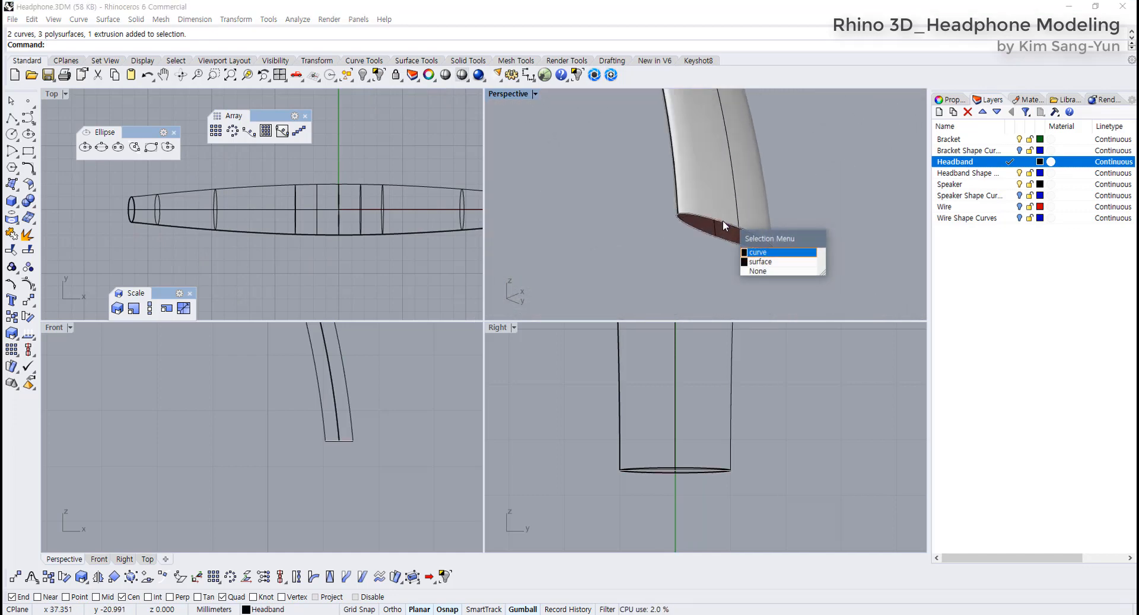
left_click(759, 253)
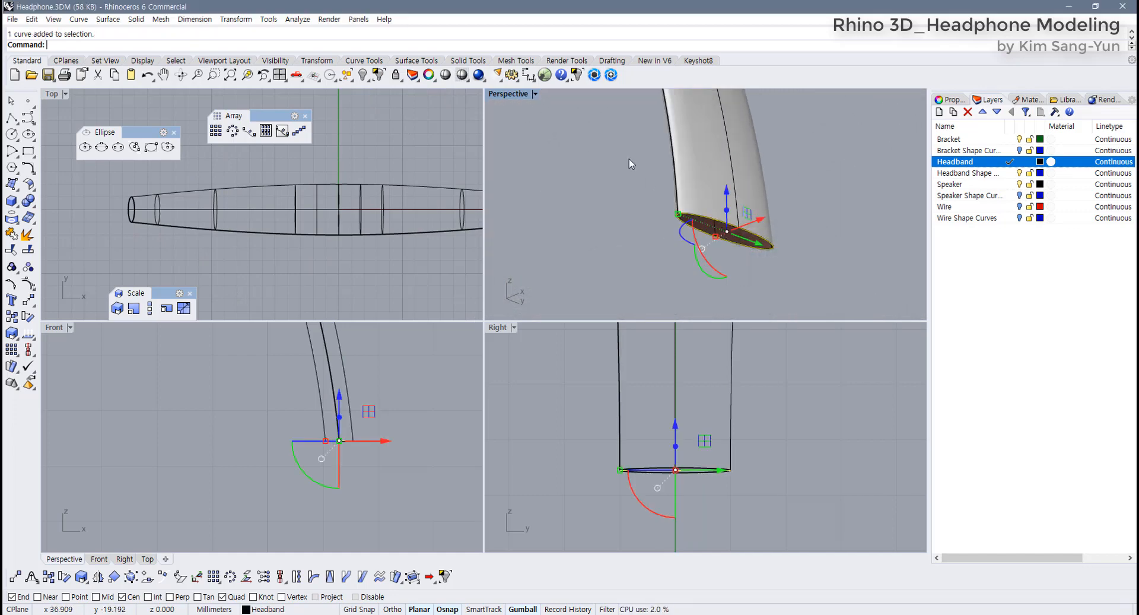
double_click(518, 95)
right_click_drag(496, 267, 530, 252)
scroll(567, 244, "up", 4)
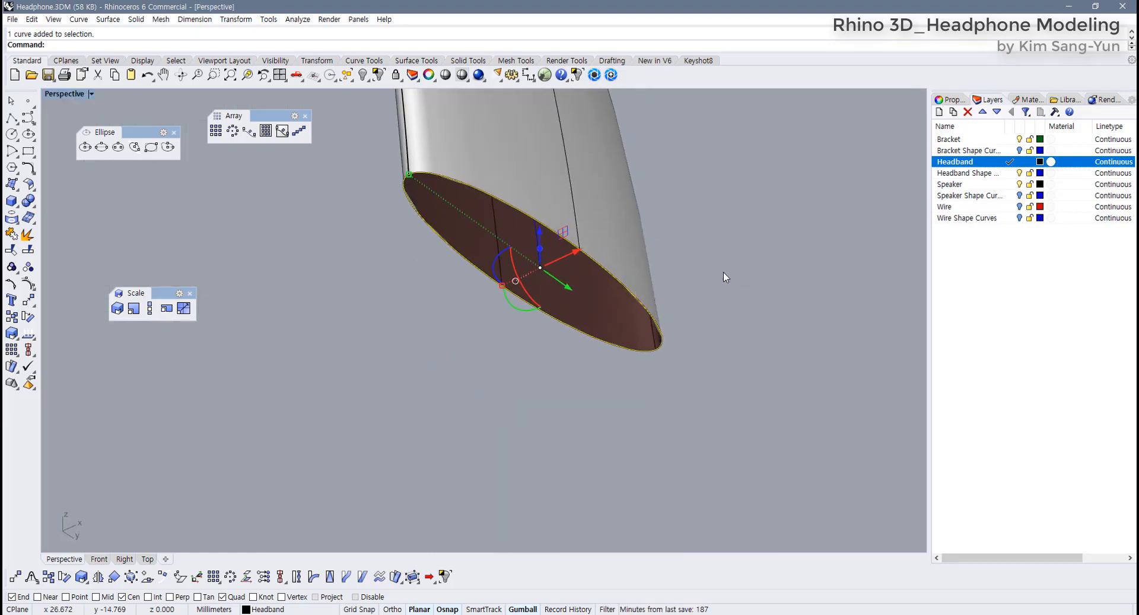
key("Escape")
left_click(597, 275)
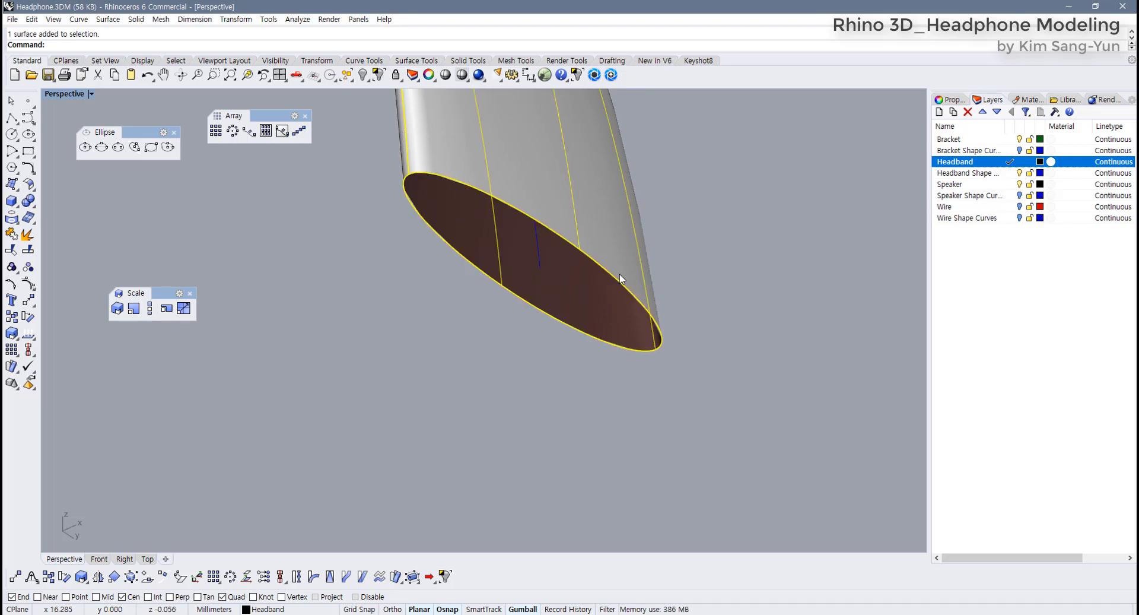
key("Escape")
left_click(599, 268)
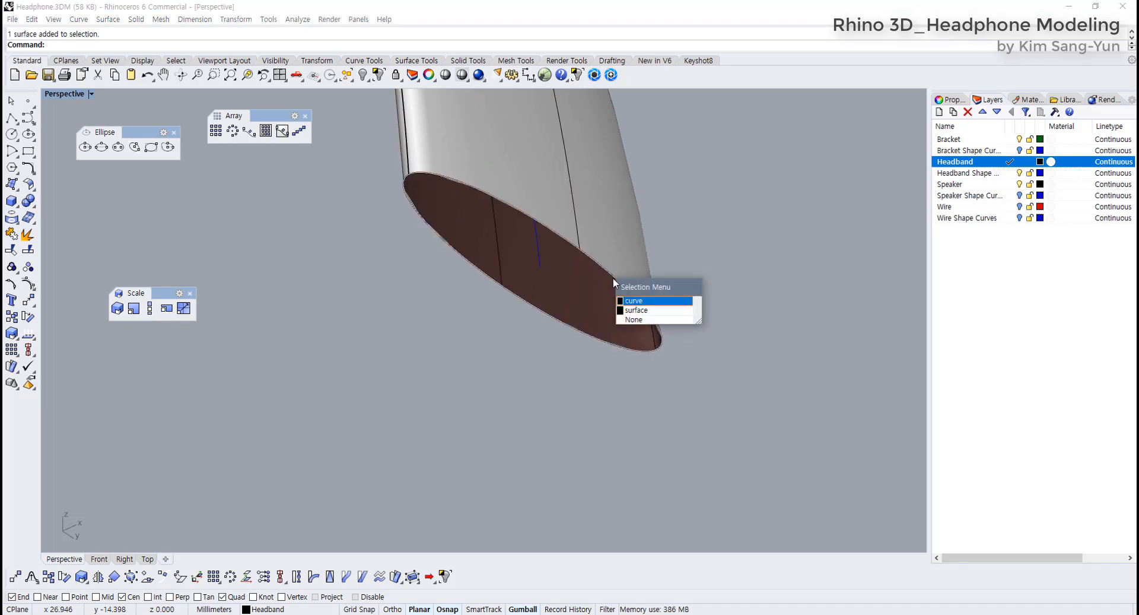
left_click(643, 306)
key("Escape")
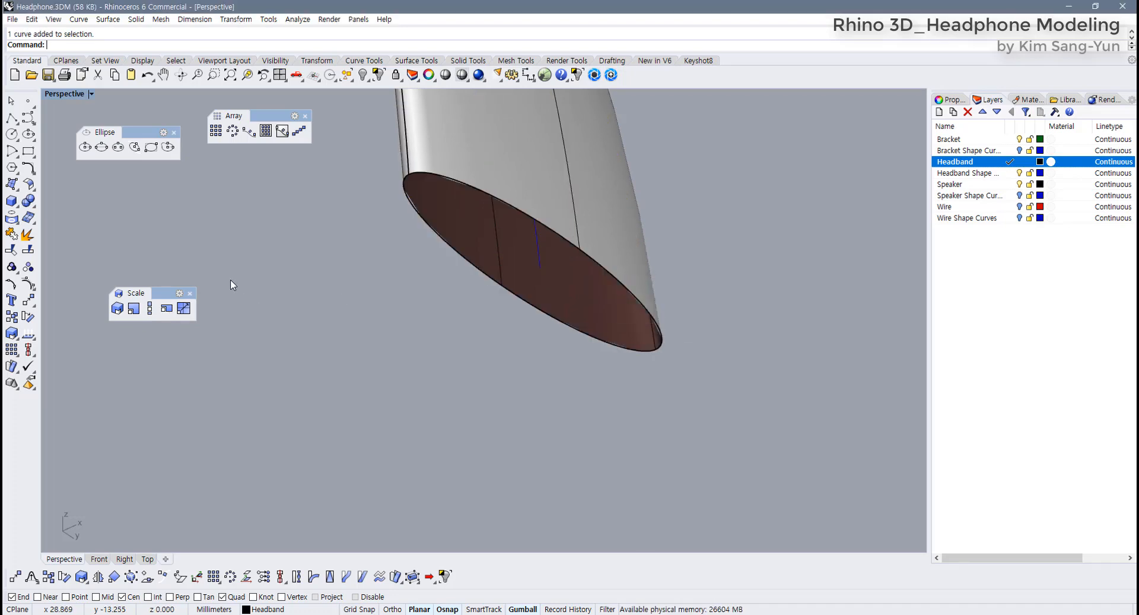
Turn off center snapping and place point objects on the two short-axis quadrants of the free-end ellipse
left_click(28, 104)
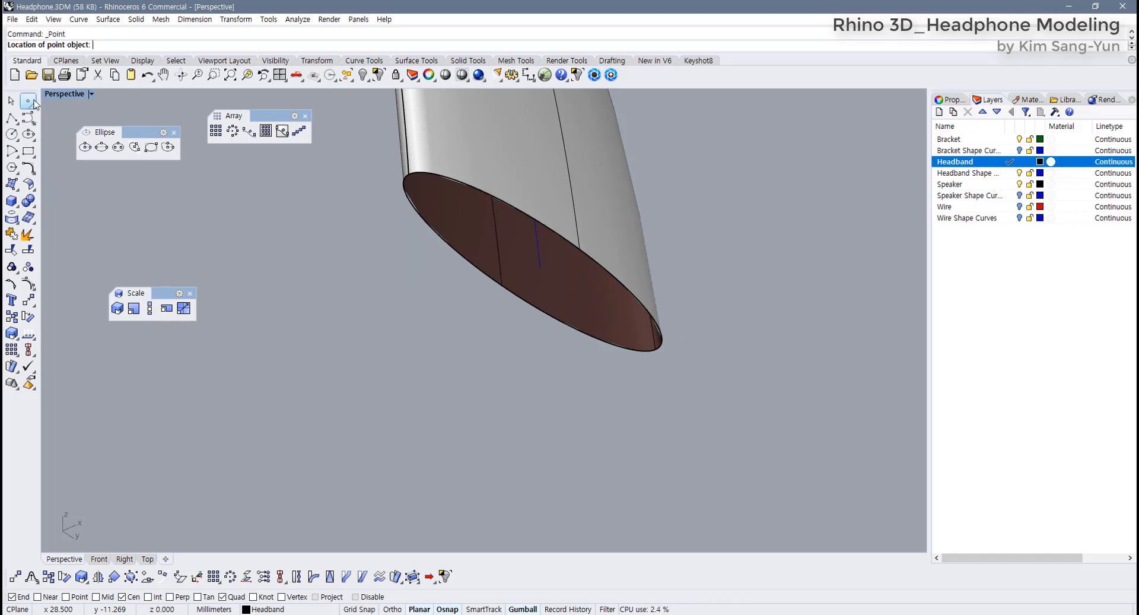
right_click(28, 103)
left_click(579, 248)
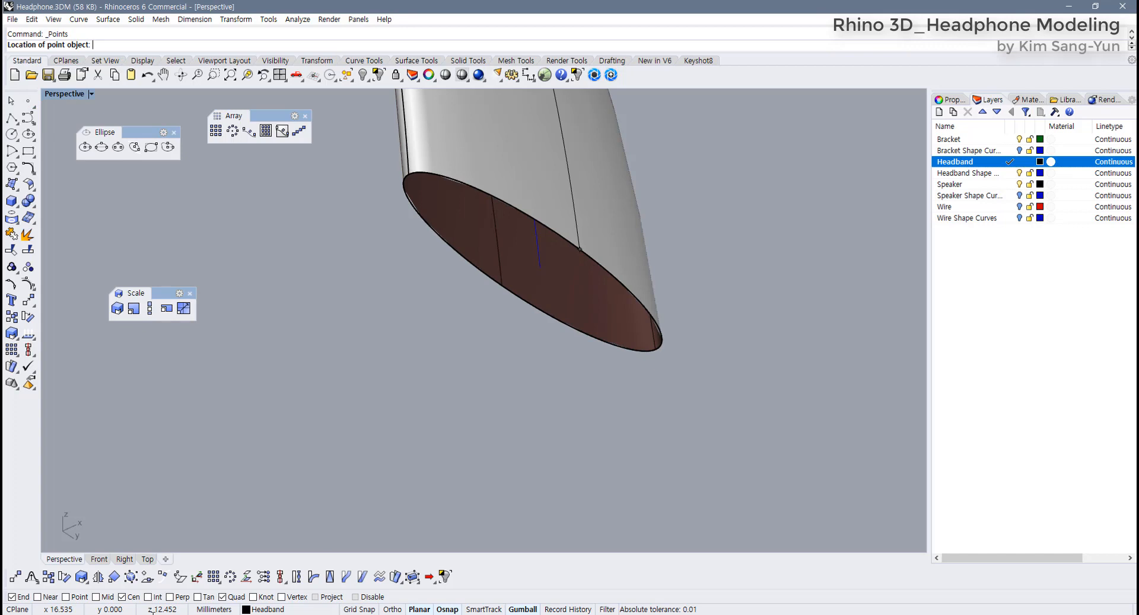
left_click(126, 597)
left_click(585, 248)
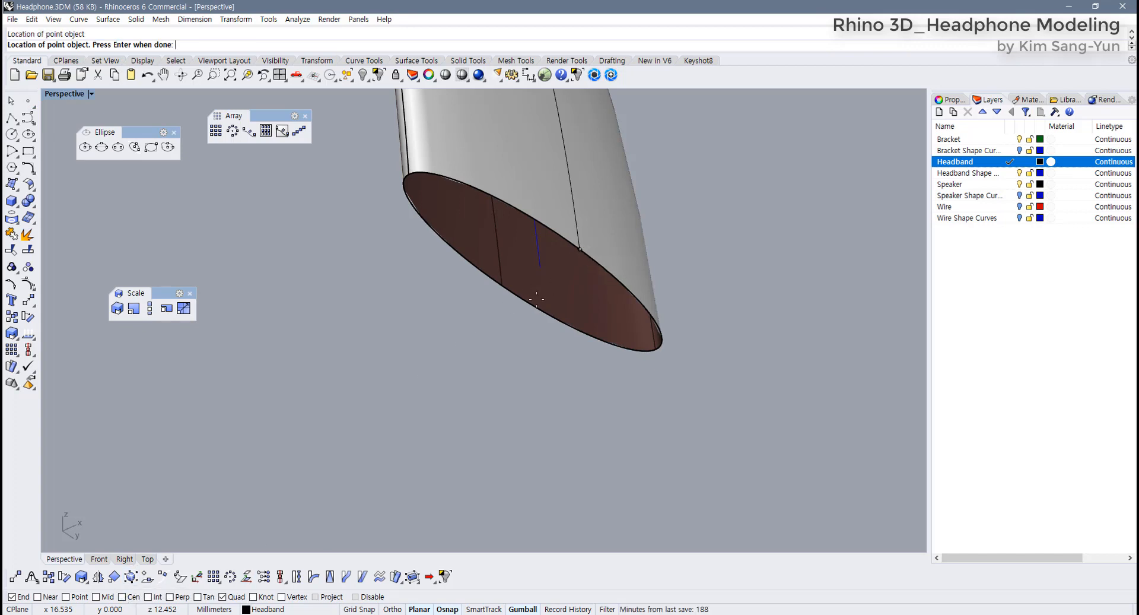
left_click(518, 303)
key("Return")
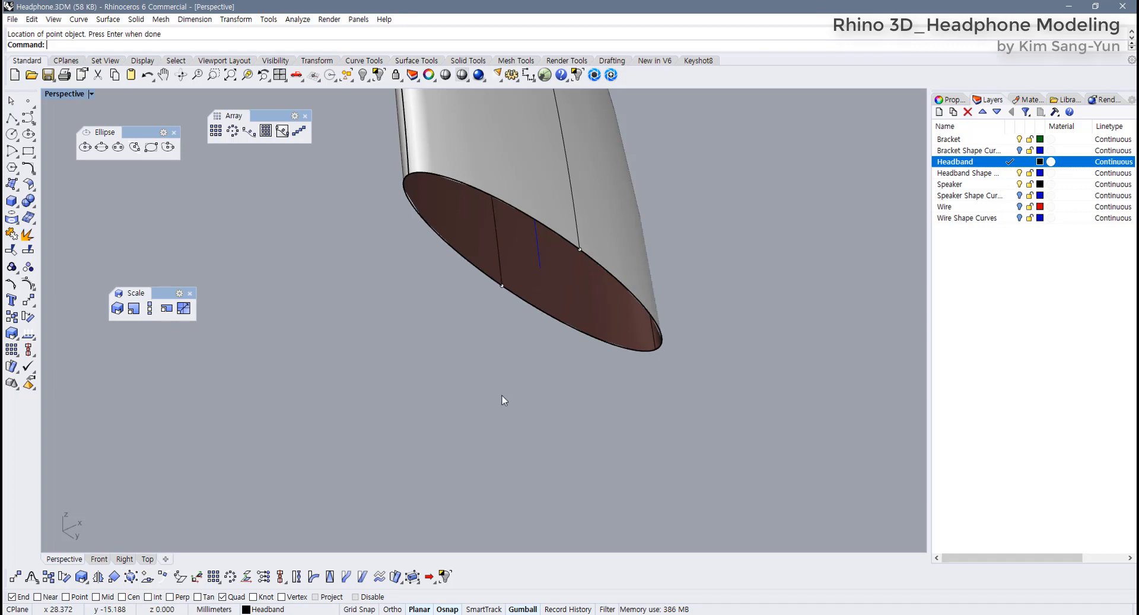
Split the free-end ellipse at the two quadrant points and accept the broken history
left_click(568, 328)
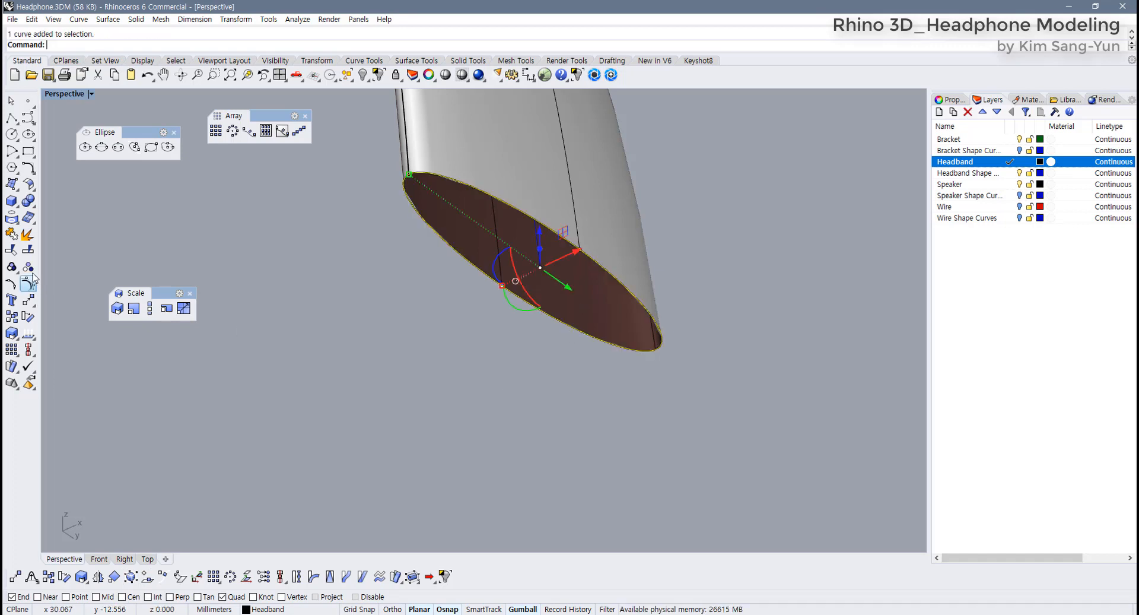
left_click(28, 249)
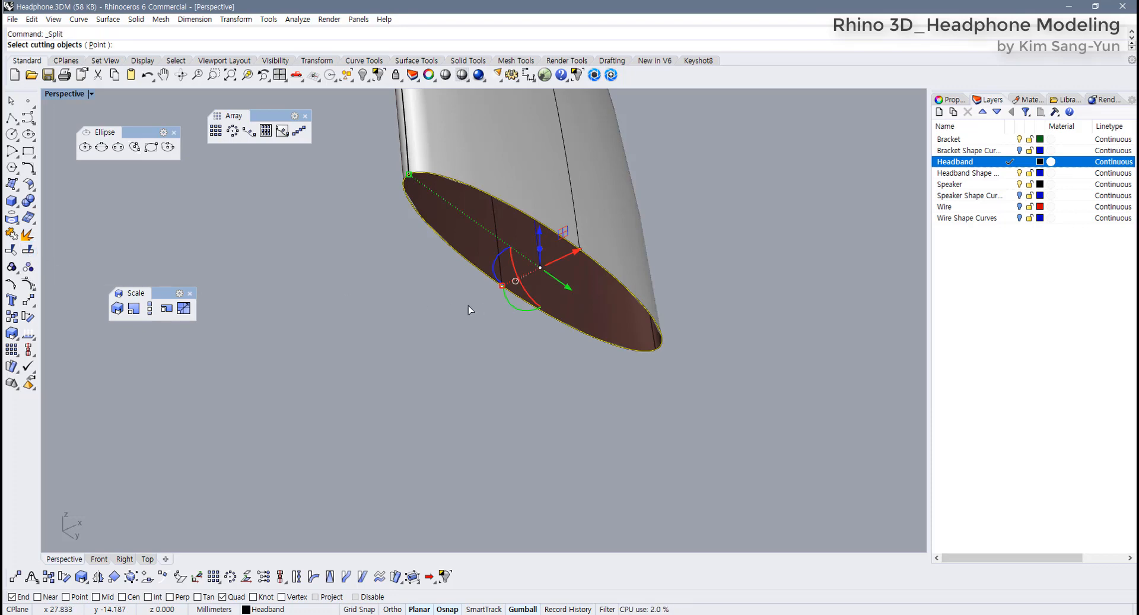
left_click_drag(468, 309, 569, 239)
key("Return")
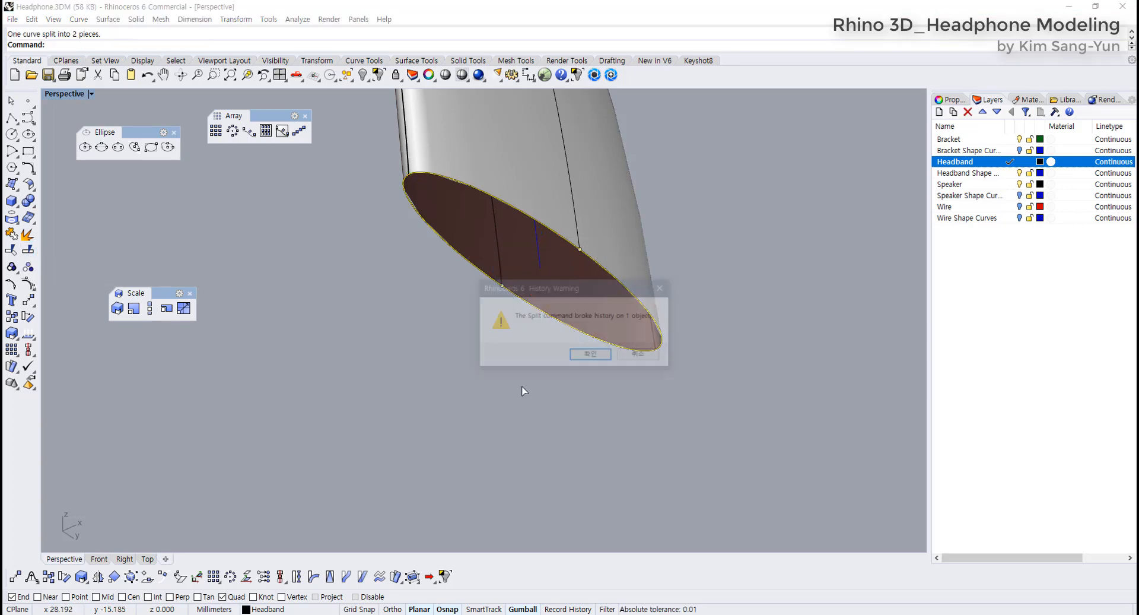
left_click(587, 355)
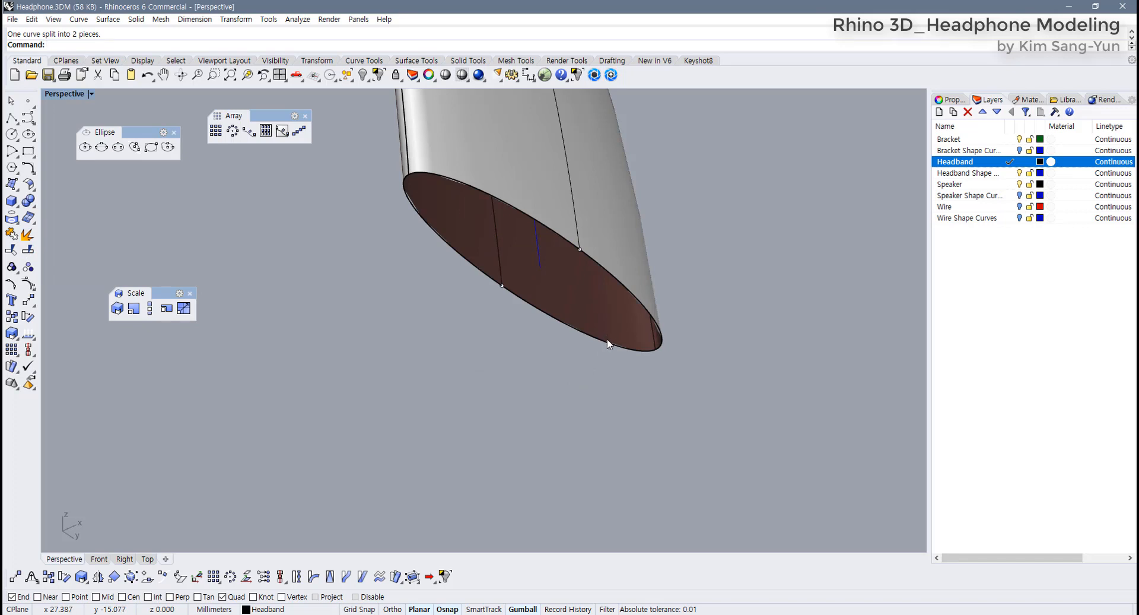
Delete the split ellipse half on the positive Y side and select the remaining half in the four-view layout
left_click(608, 344)
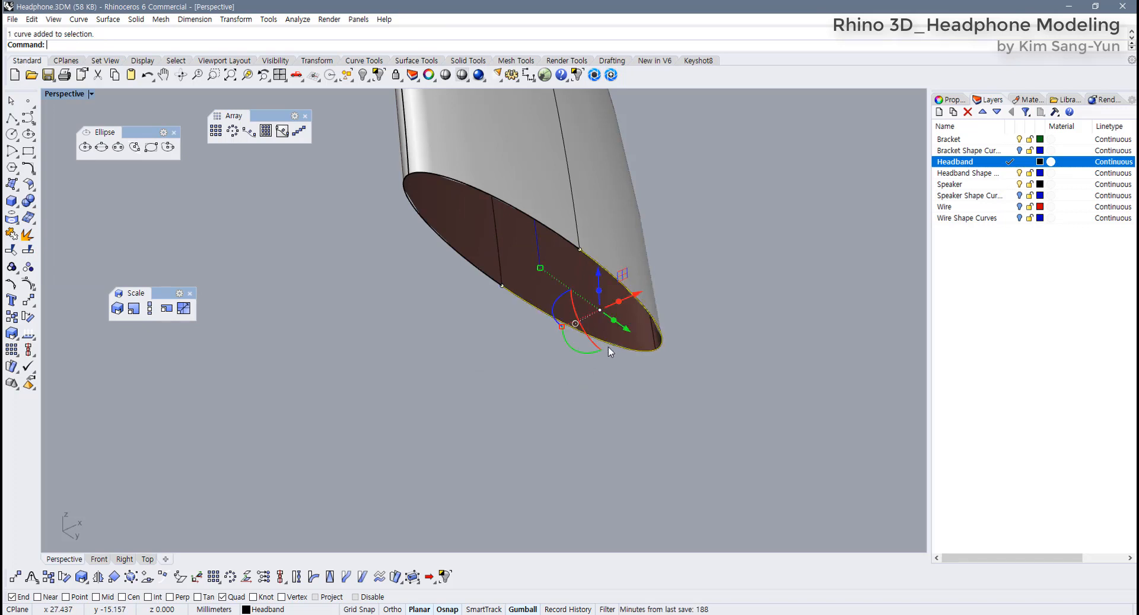
key("Delete")
left_click(485, 274)
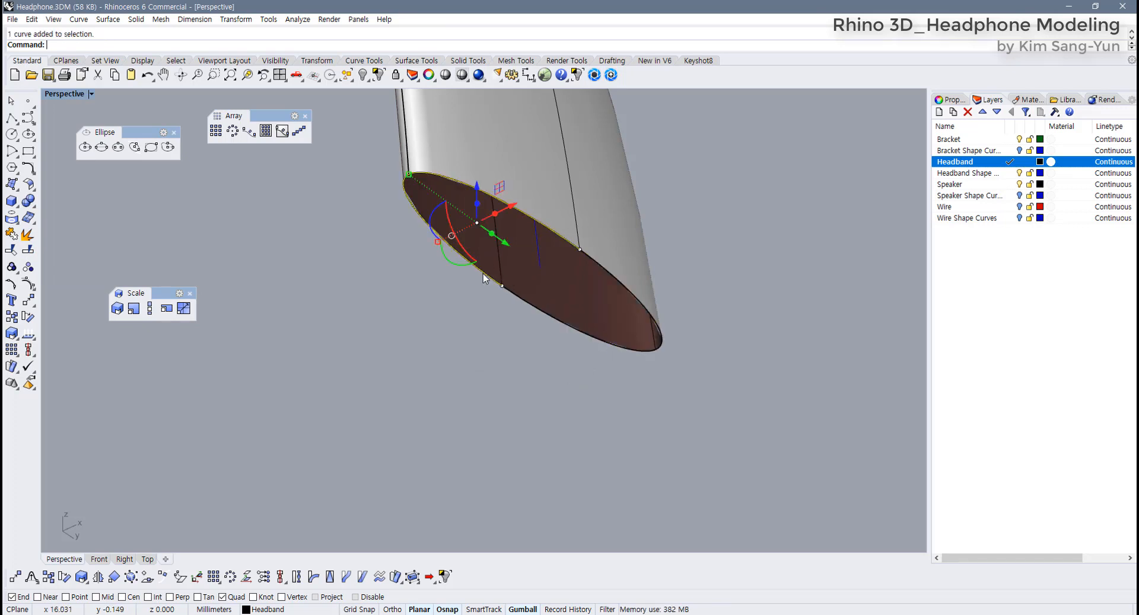
double_click(71, 94)
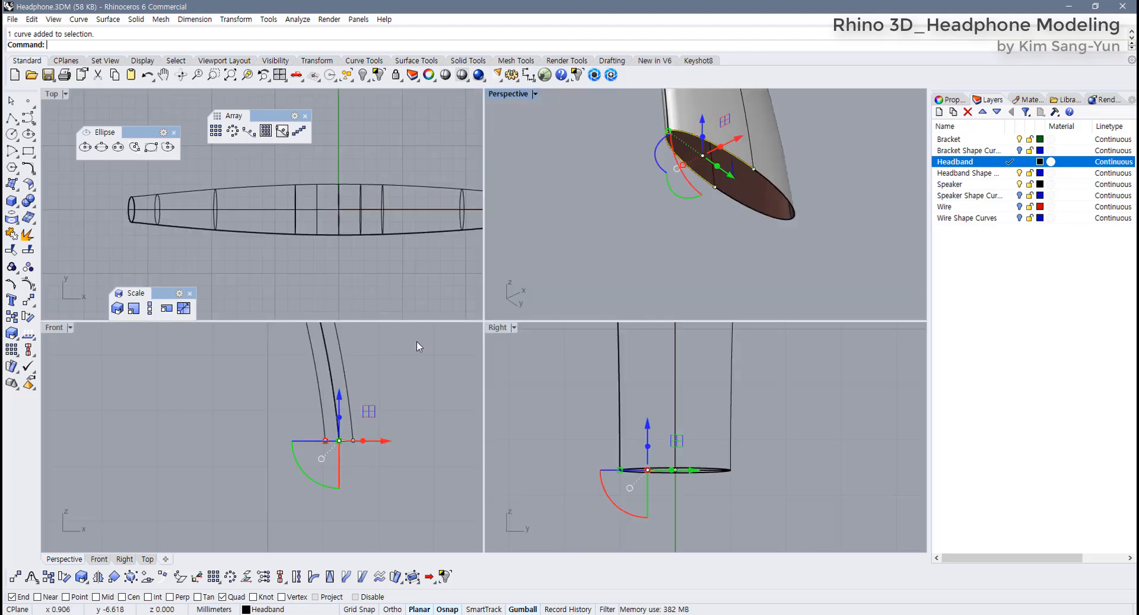
Try to revolve the remaining half ellipse 180 degrees about the line joining its two end points, and undo the revolve
scroll(555, 412, "up", 2)
right_click_drag(596, 431, 576, 423)
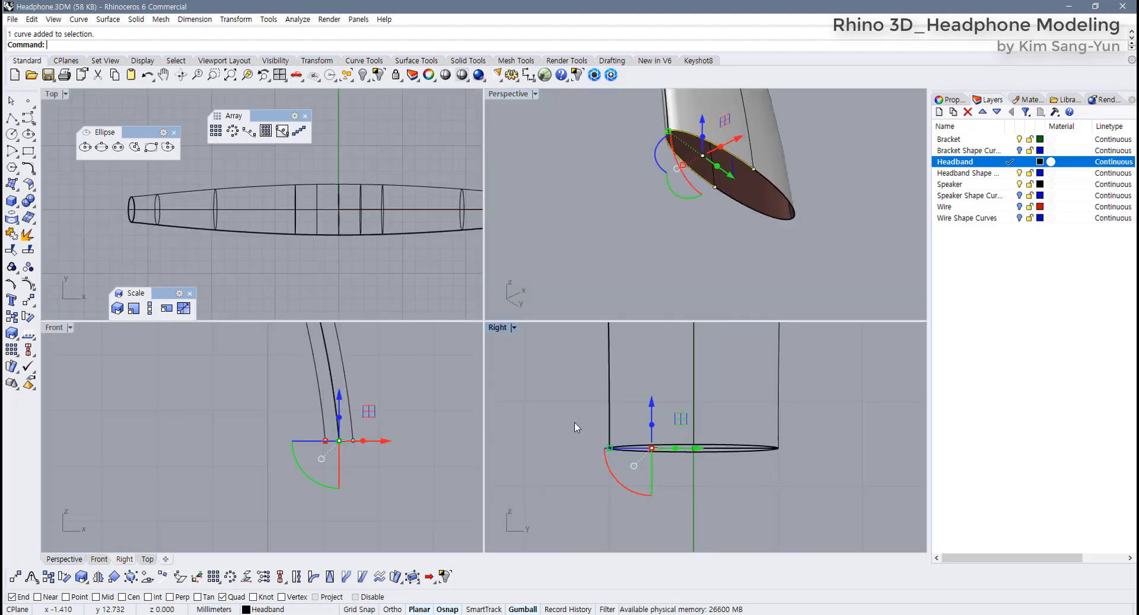
right_click_drag(687, 181, 667, 232)
double_click(503, 96)
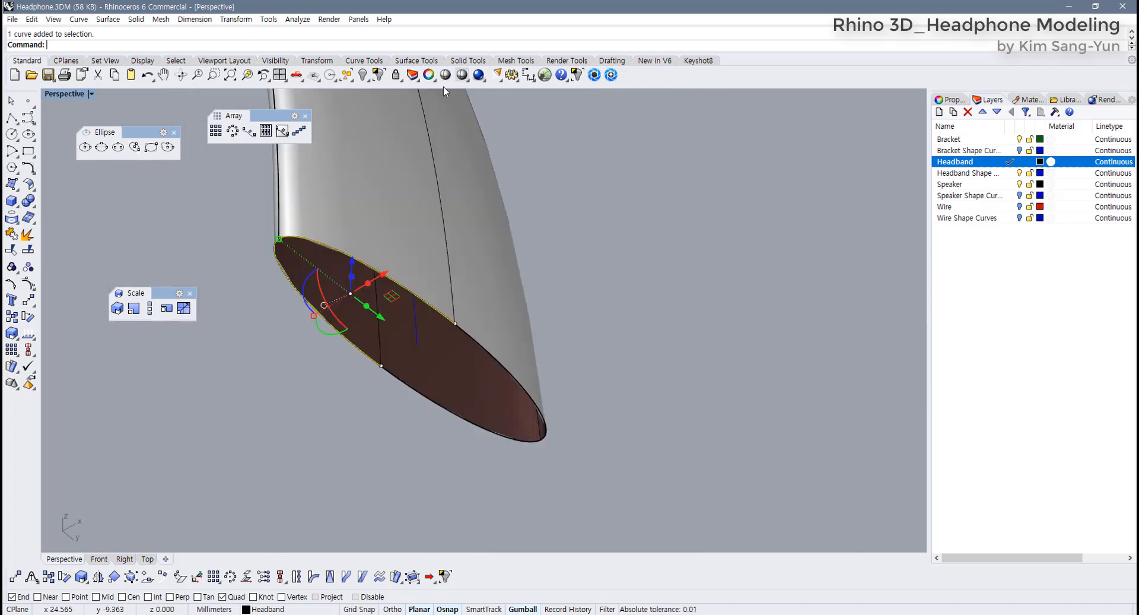
left_click(424, 61)
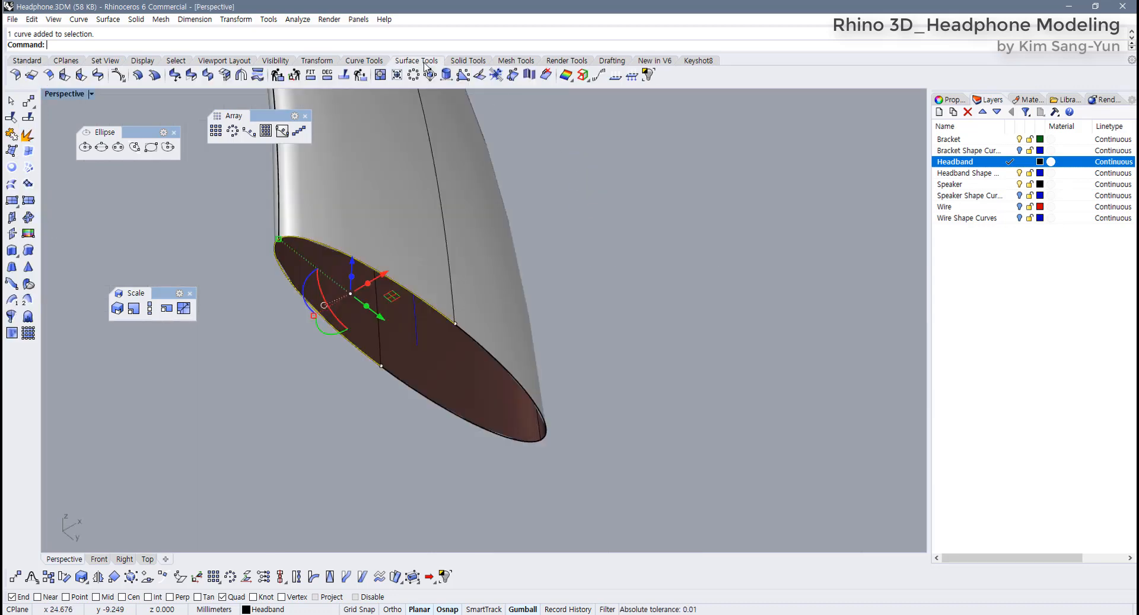
left_click(11, 316)
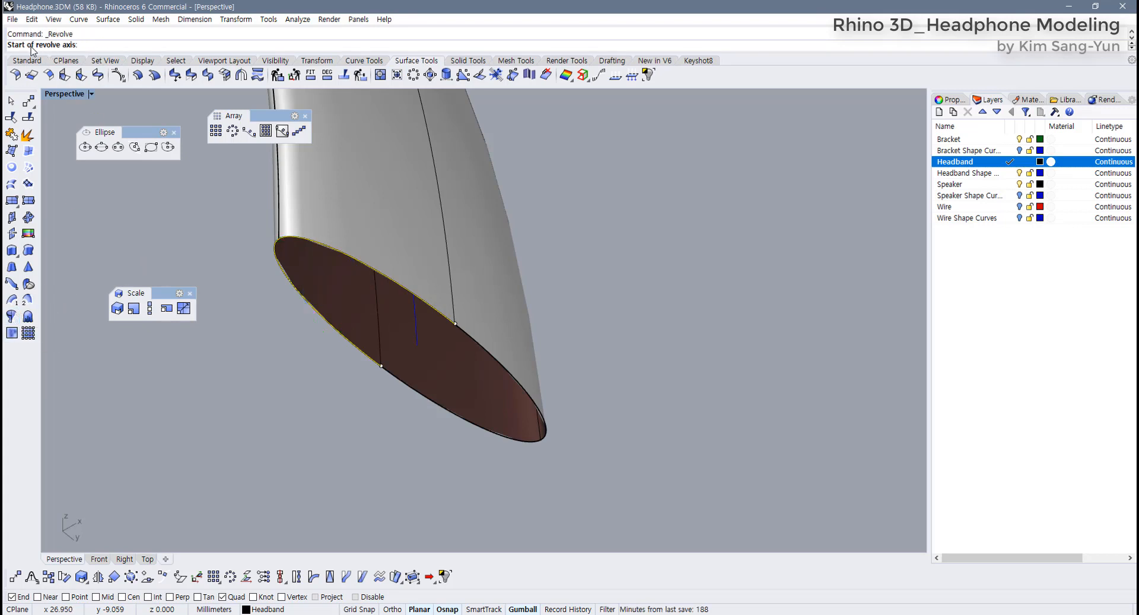
left_click(381, 366)
left_click(451, 323)
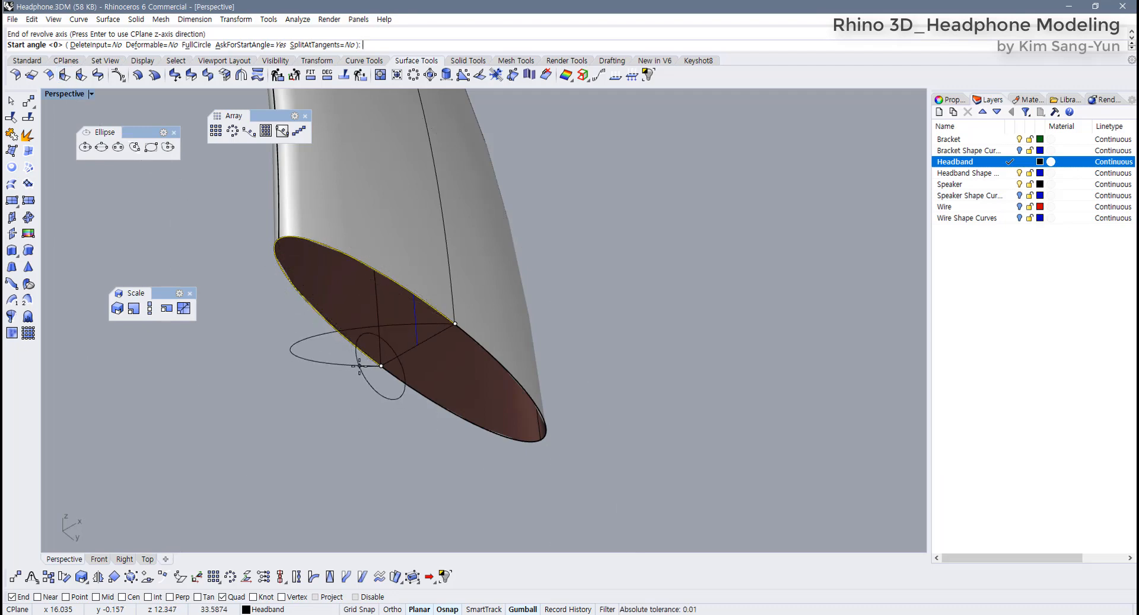
key("Return")
type("180")
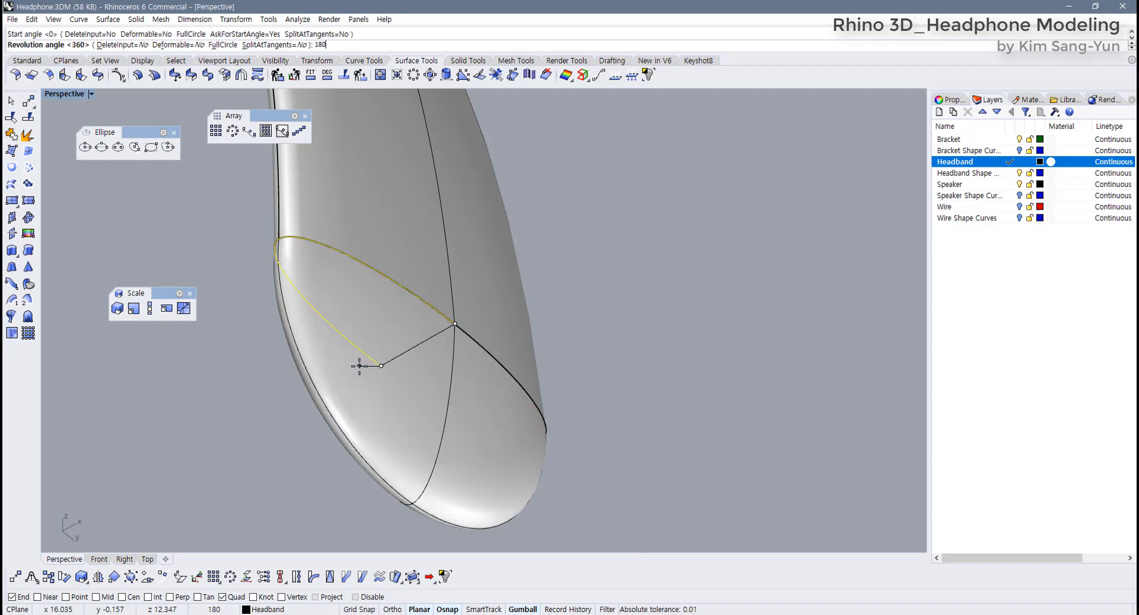
key("Return")
left_click(359, 364)
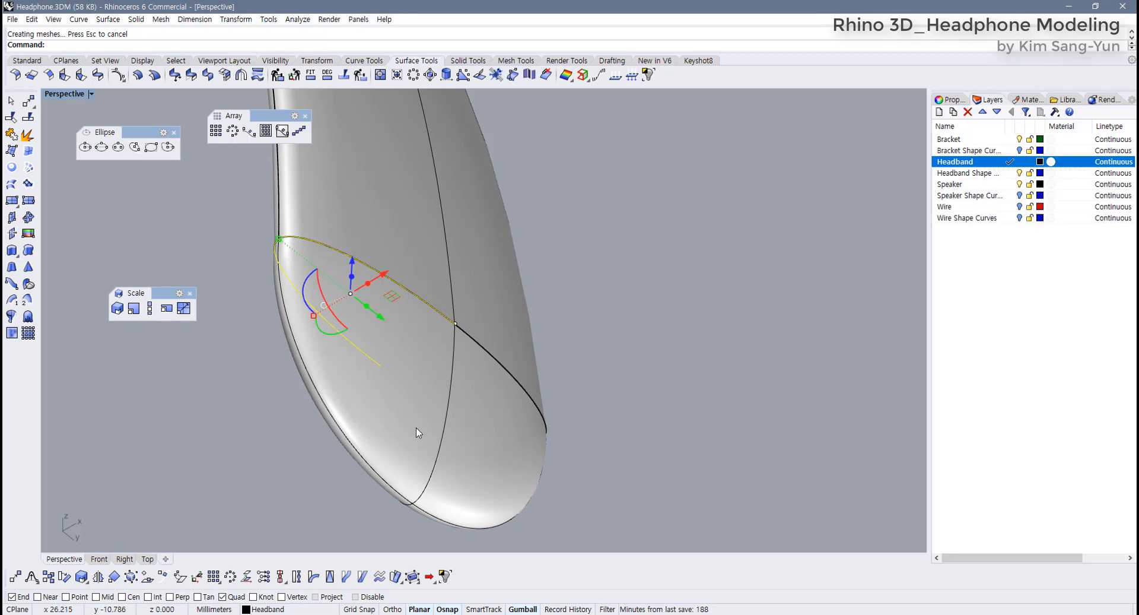
right_click_drag(417, 436, 392, 426)
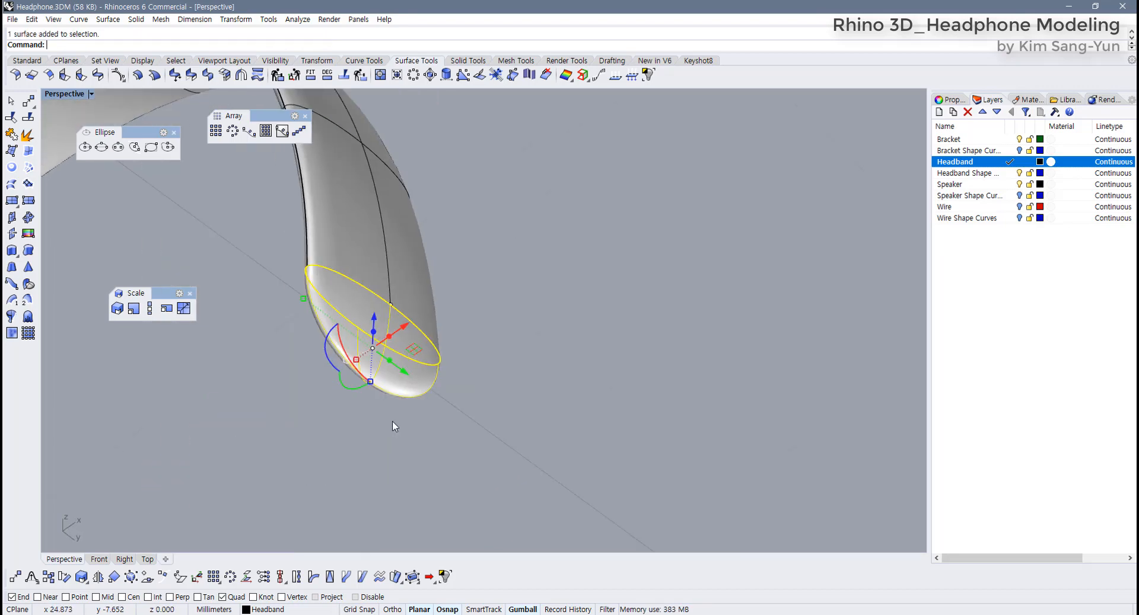
key("ctrl+z")
Select the half-ellipse curve at the headband's open end instead of the overlapping surface
right_click_drag(373, 380, 396, 385, "shift")
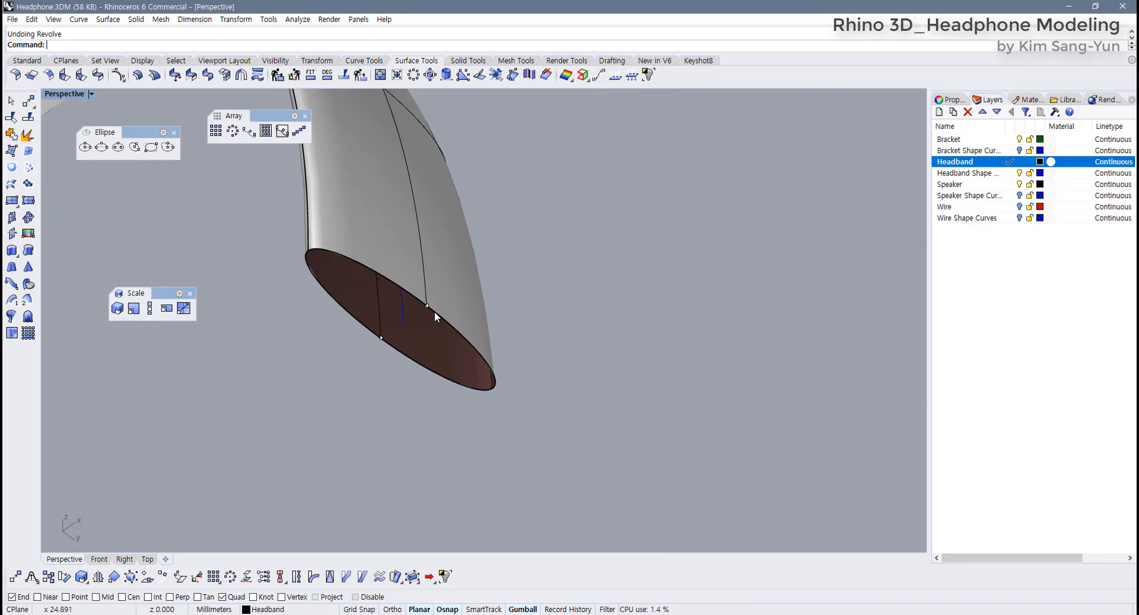
left_click(458, 340)
key("Escape")
left_click(416, 302)
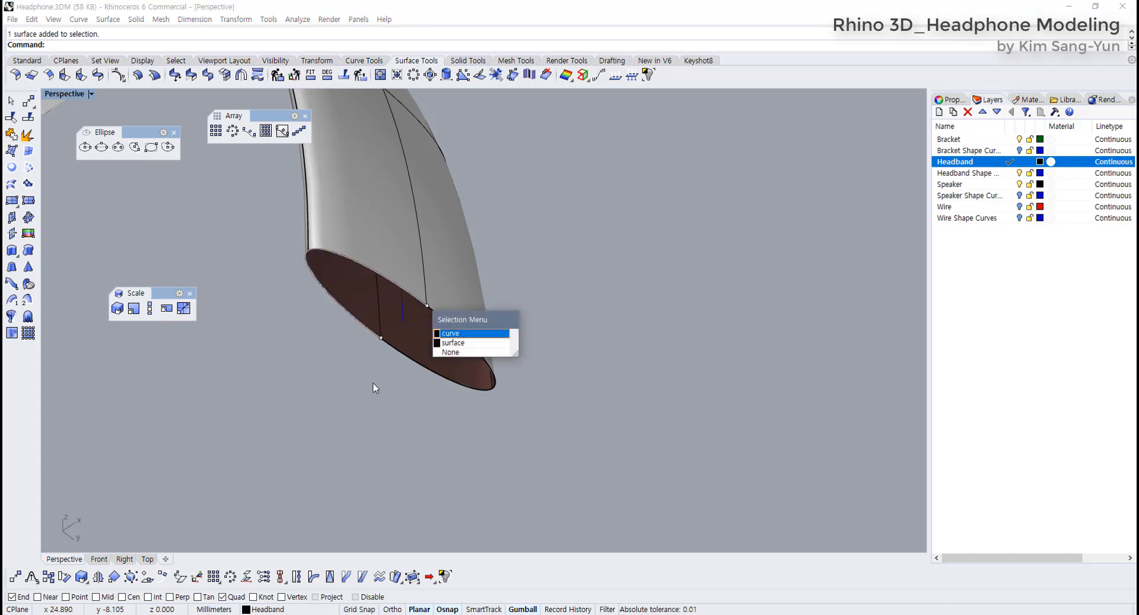
key("Escape")
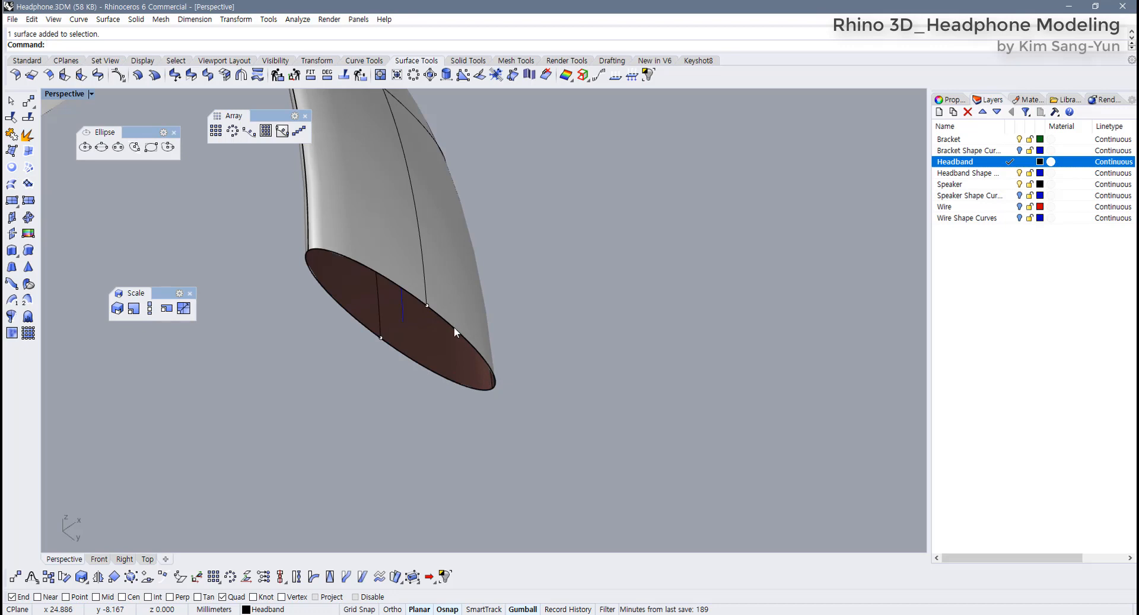
left_click(400, 293)
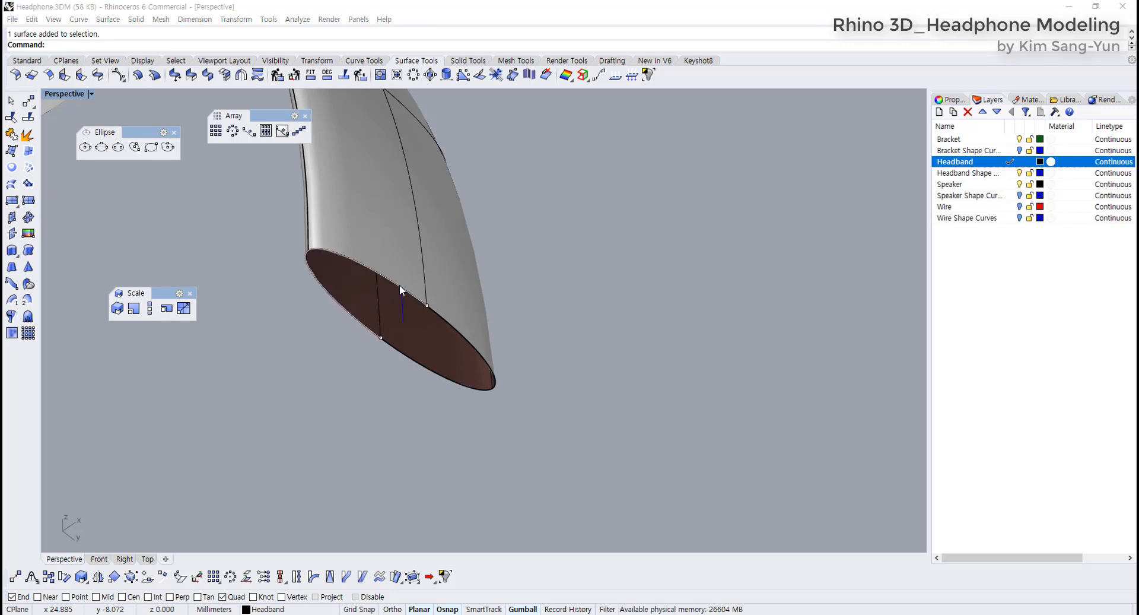
left_click(442, 316)
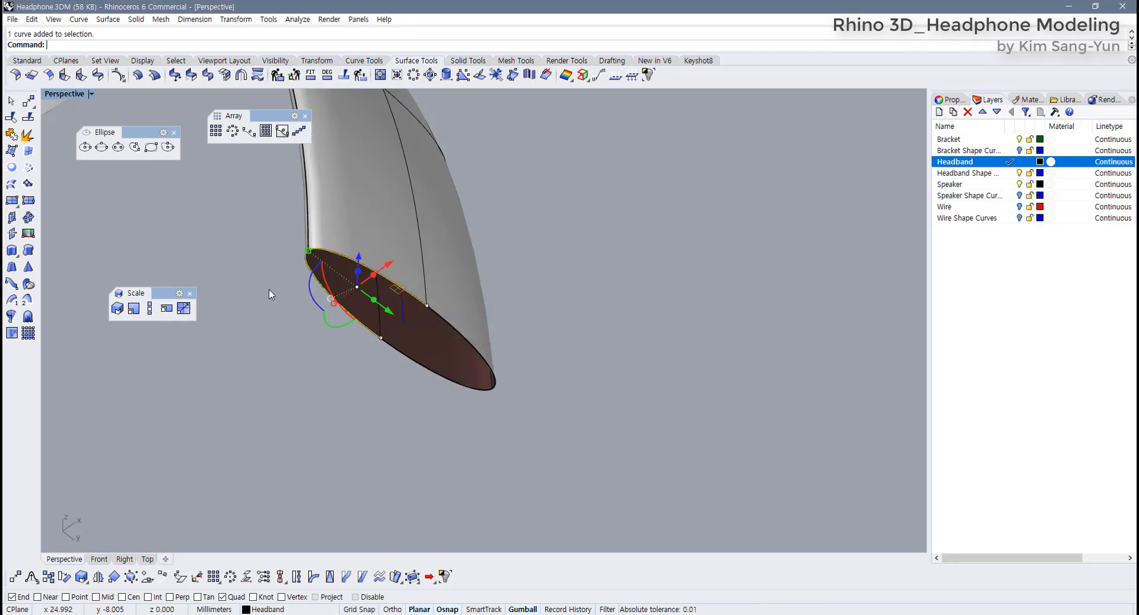
left_click(293, 370)
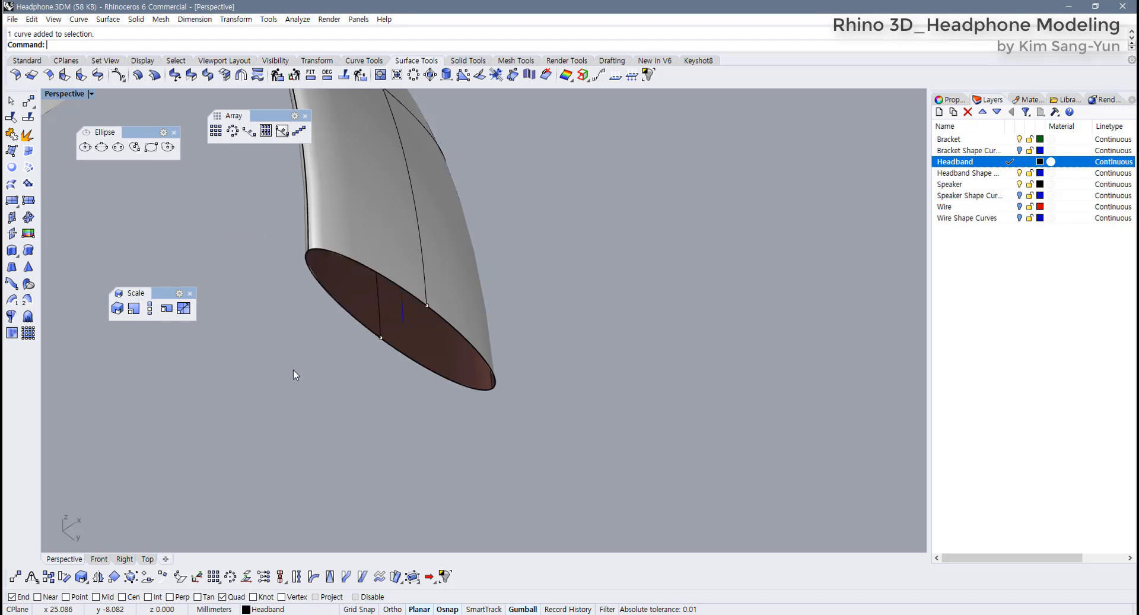
left_click(385, 276)
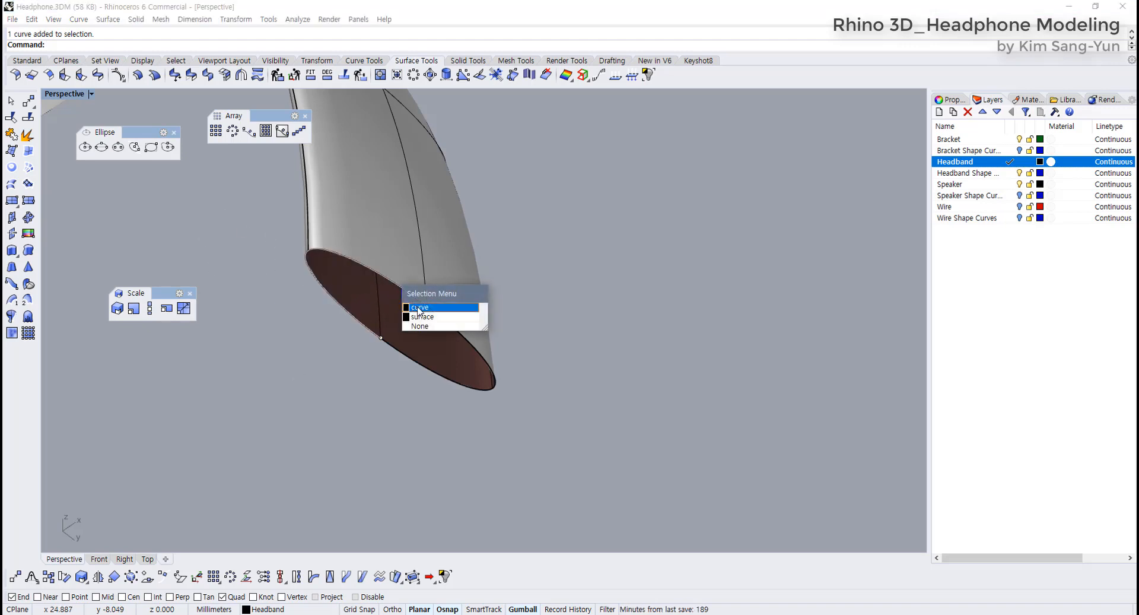
left_click(430, 312)
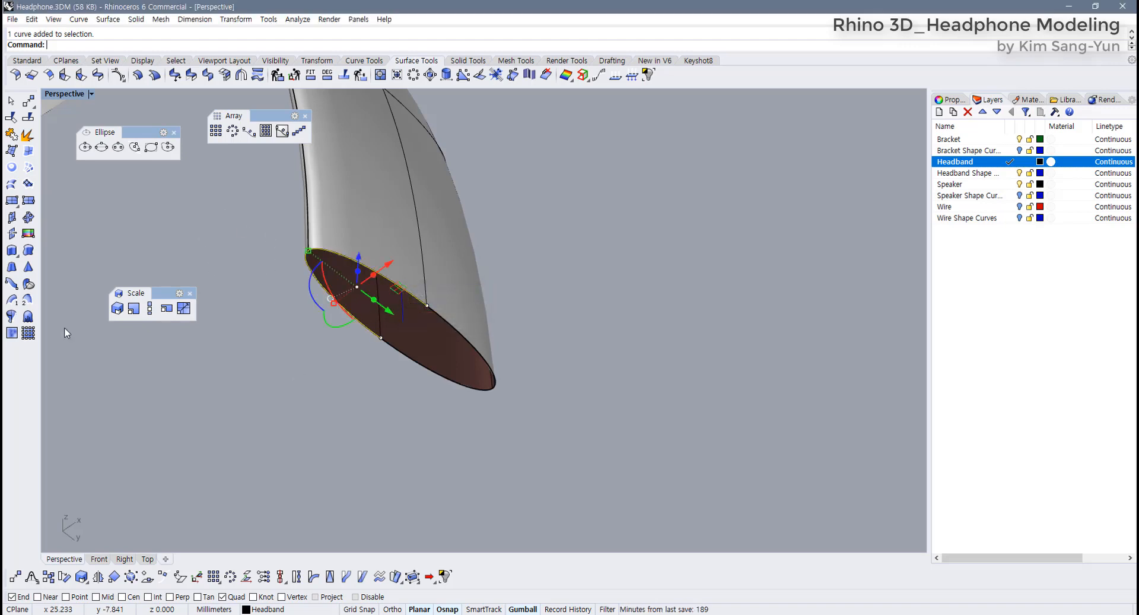
Start revolving the half ellipse about the line between its two end points, accepting a start angle of 0
left_click(12, 318)
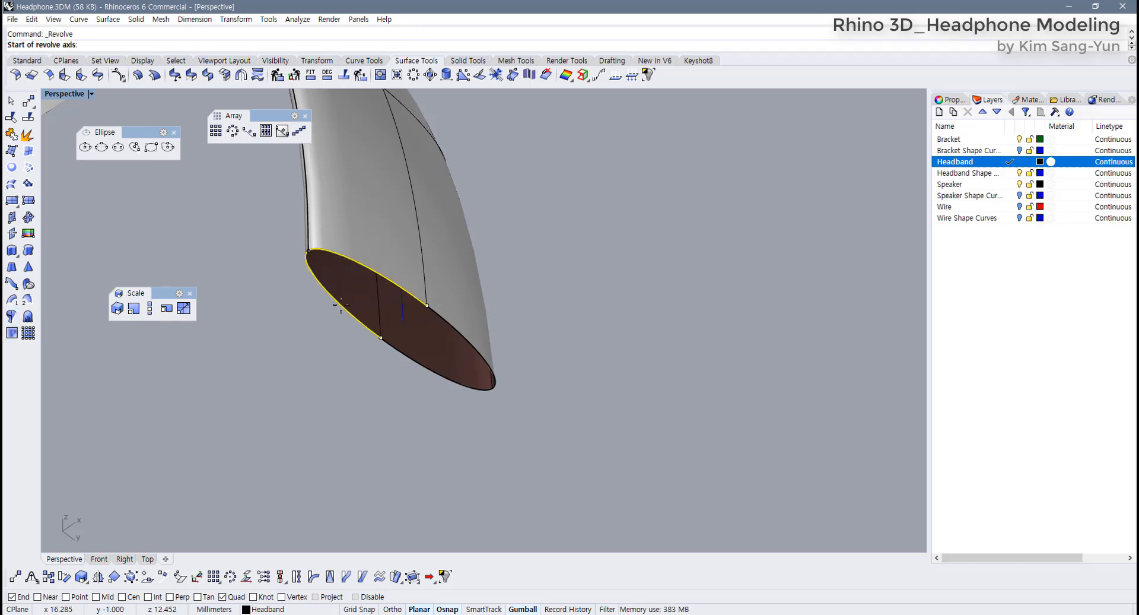
left_click(380, 338)
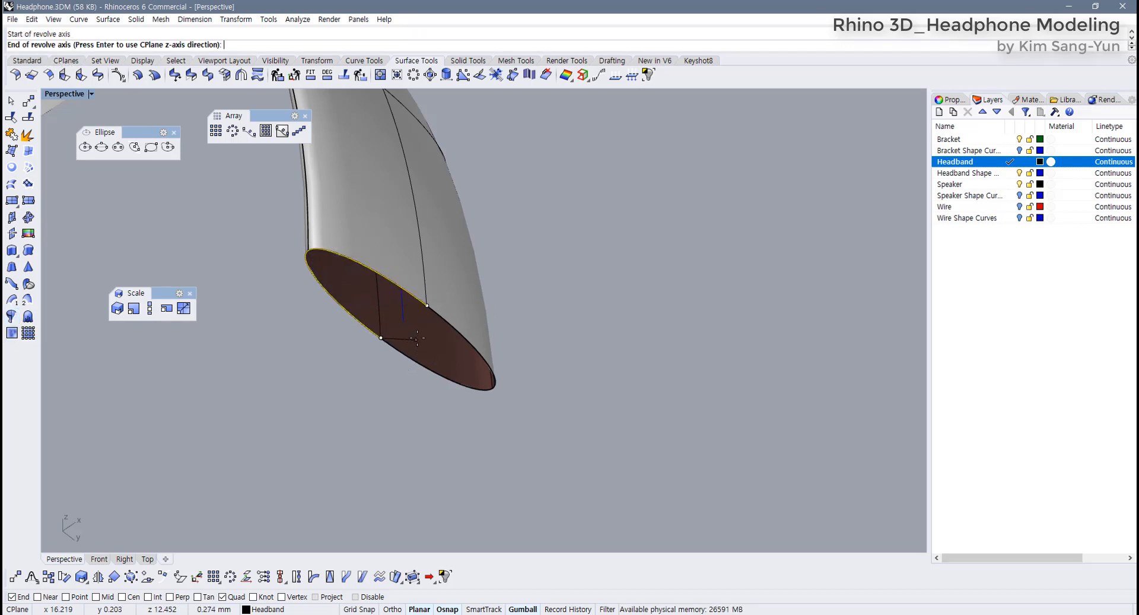
left_click(426, 305)
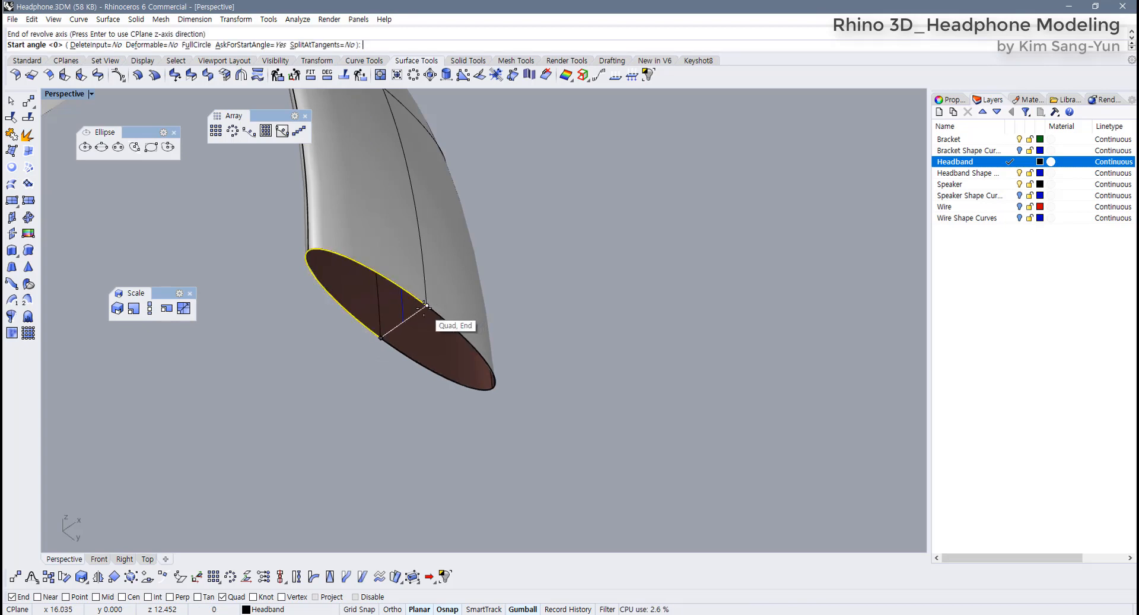
key("Return")
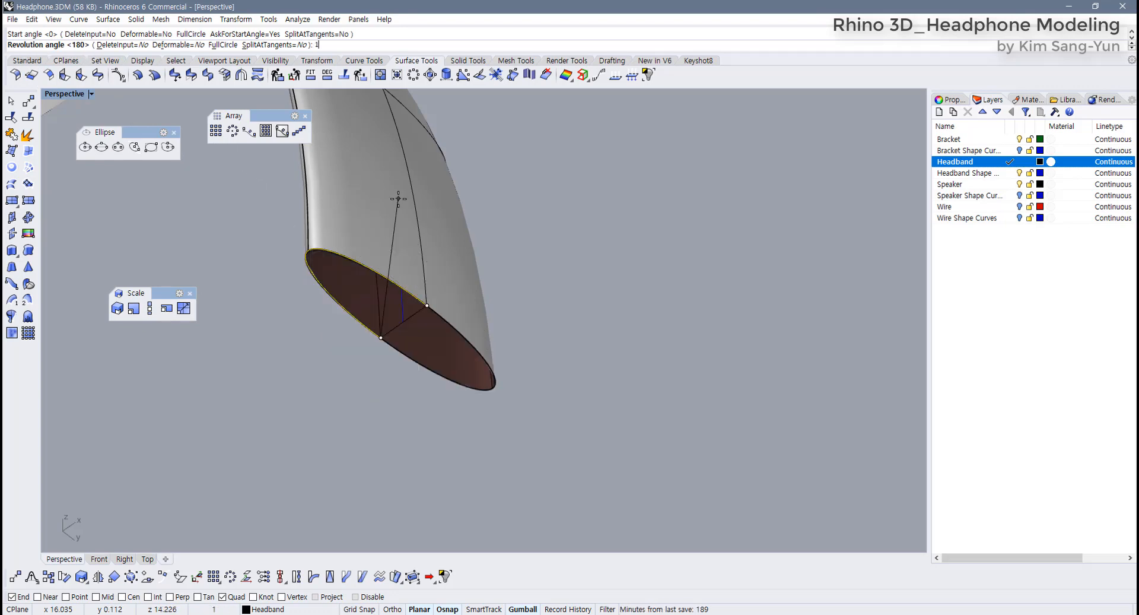
Compare revolution angles of 180 and -180 degrees in the preview, and clear the entered value
type("180")
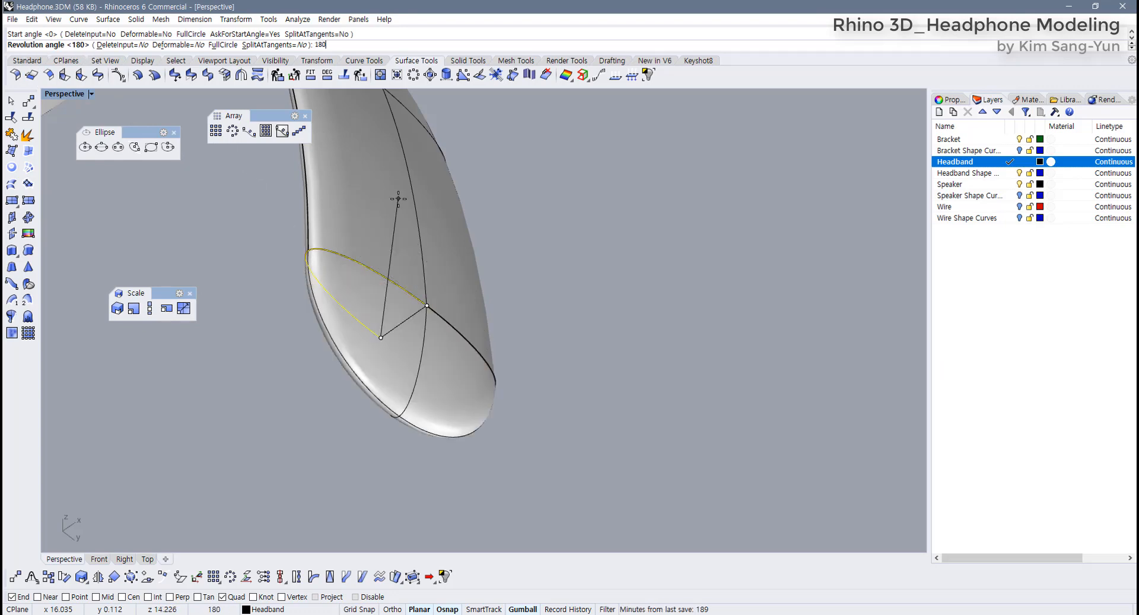
key("BackSpace")
key("BackSpace")
key("BackSpace")
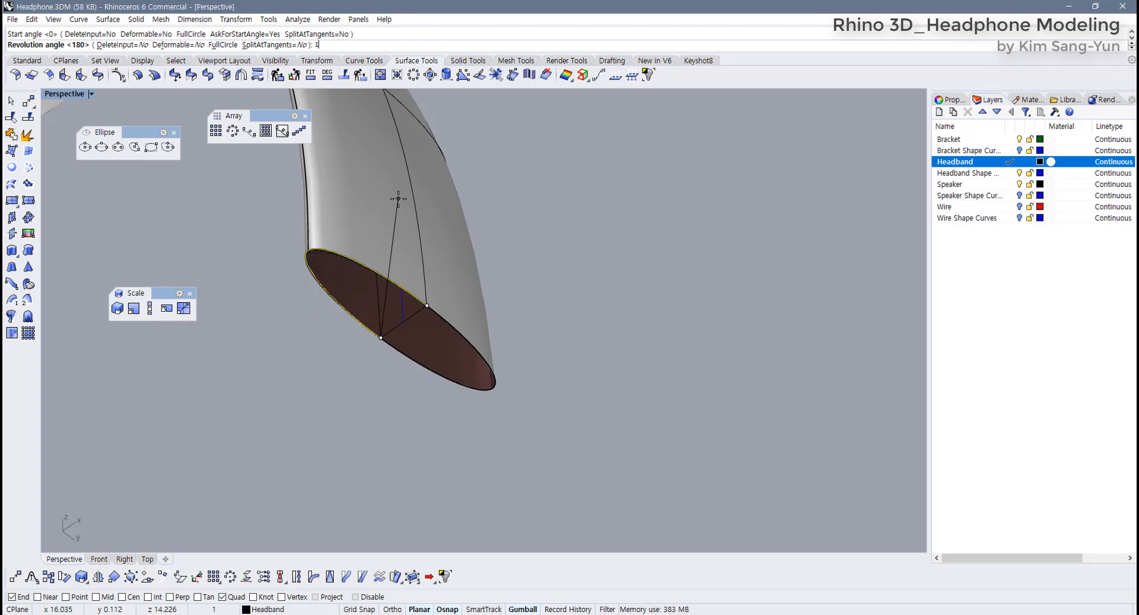
type("-180")
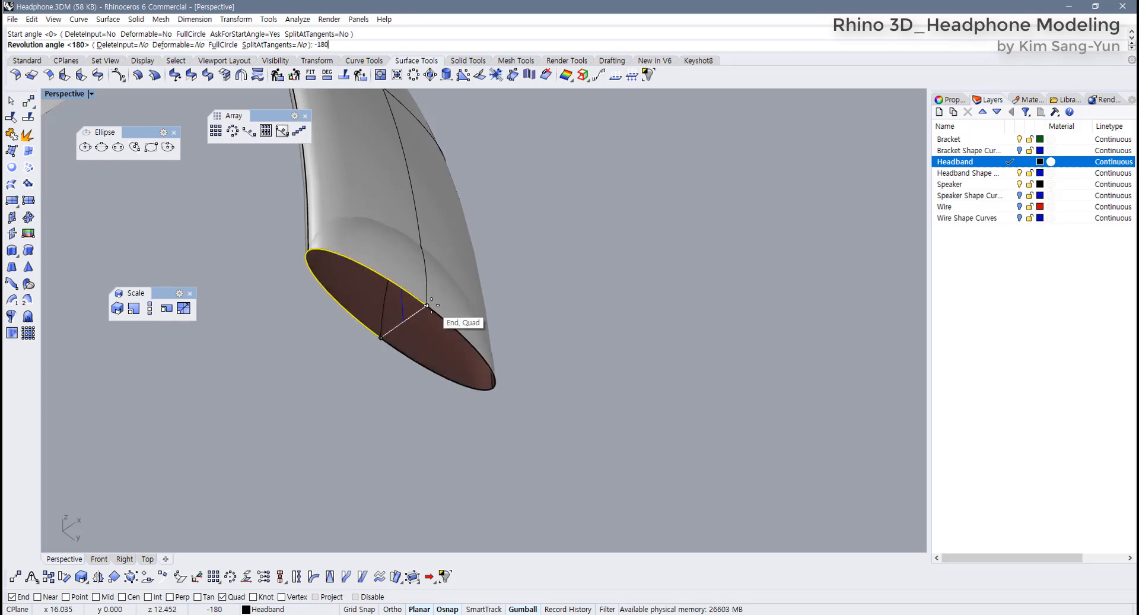
type("180")
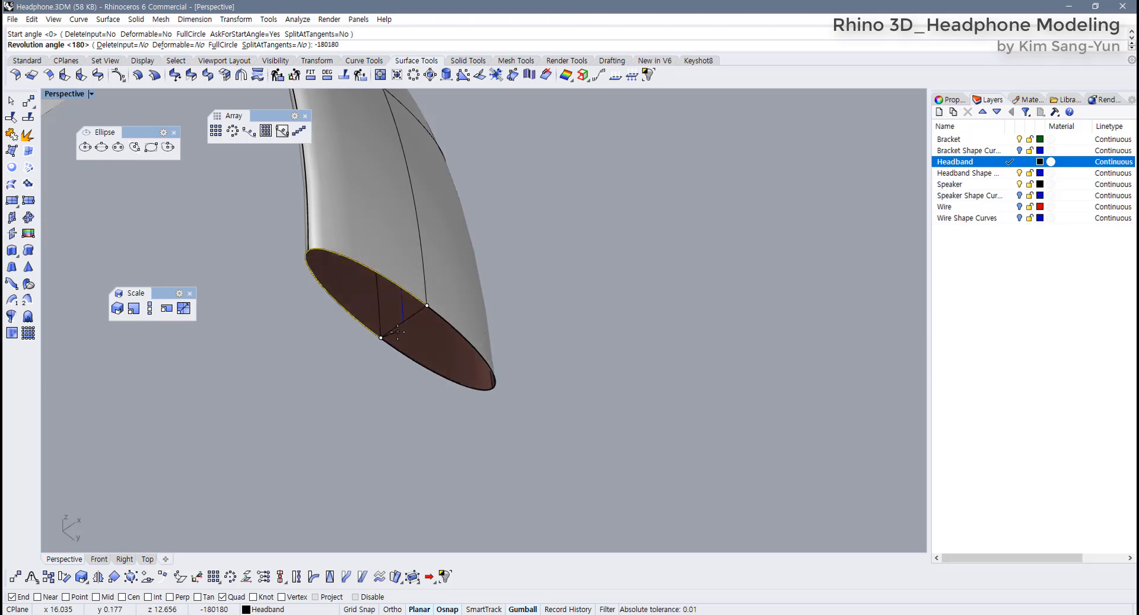
key("BackSpace")
key("BackSpace")
key("BackSpace")
key("BackSpace")
key("BackSpace")
key("BackSpace")
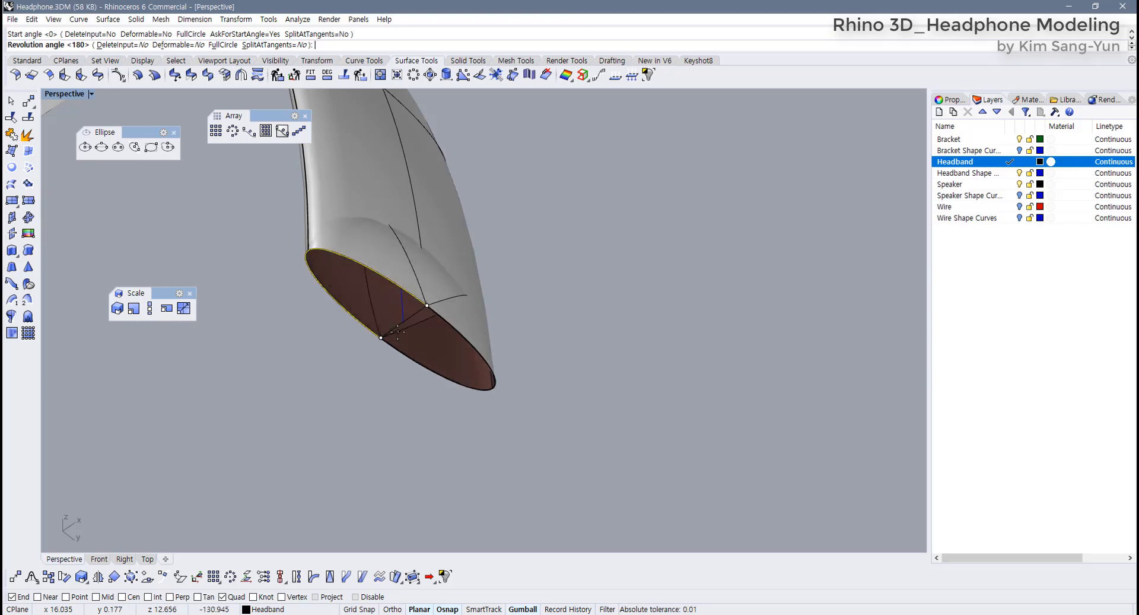
Complete the revolve with a revolution angle of 180 degrees and select the resulting cap surface
type("180")
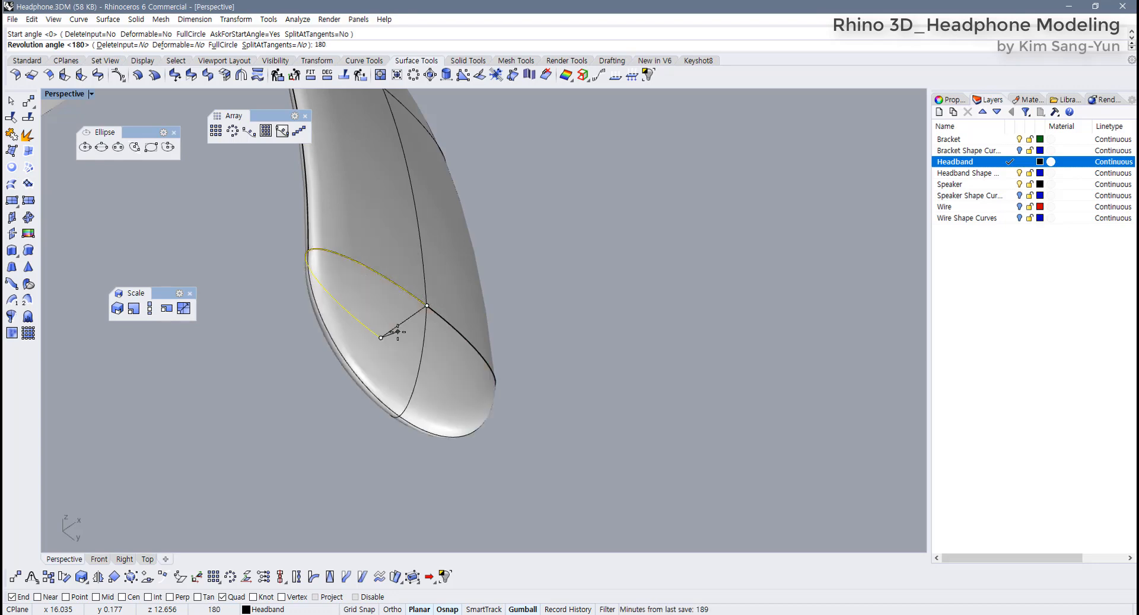
key("Return")
left_click(453, 370)
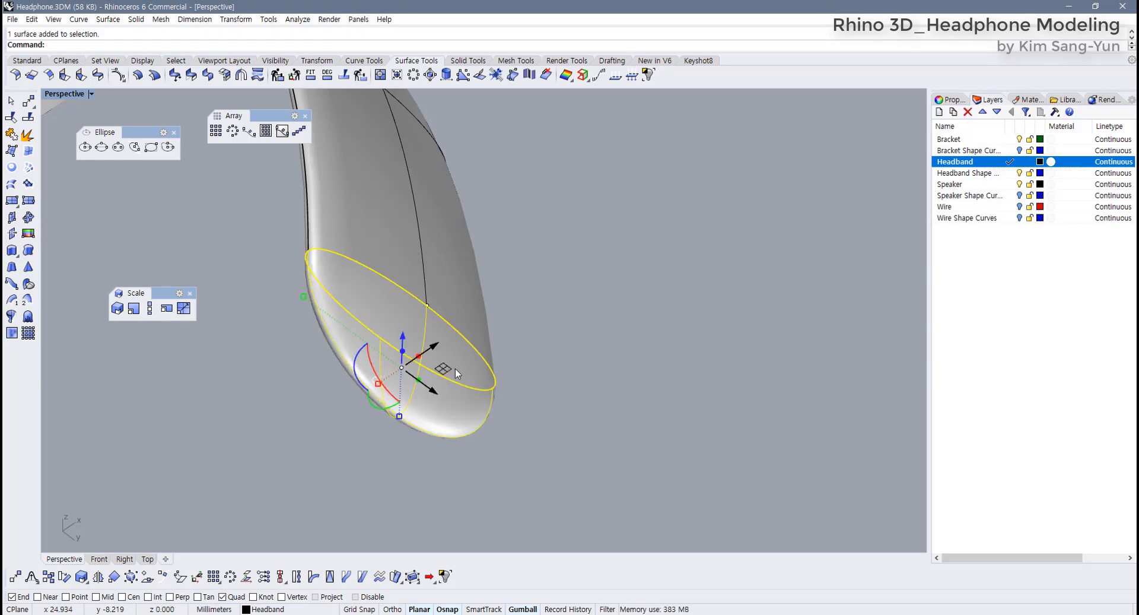
Examine how the revolved cap meets the headband end in the Perspective and Front views
scroll(452, 370, "down", 4)
right_click_drag(452, 370, 391, 399)
right_click_drag(391, 398, 350, 368, "shift")
scroll(532, 298, "down", 4)
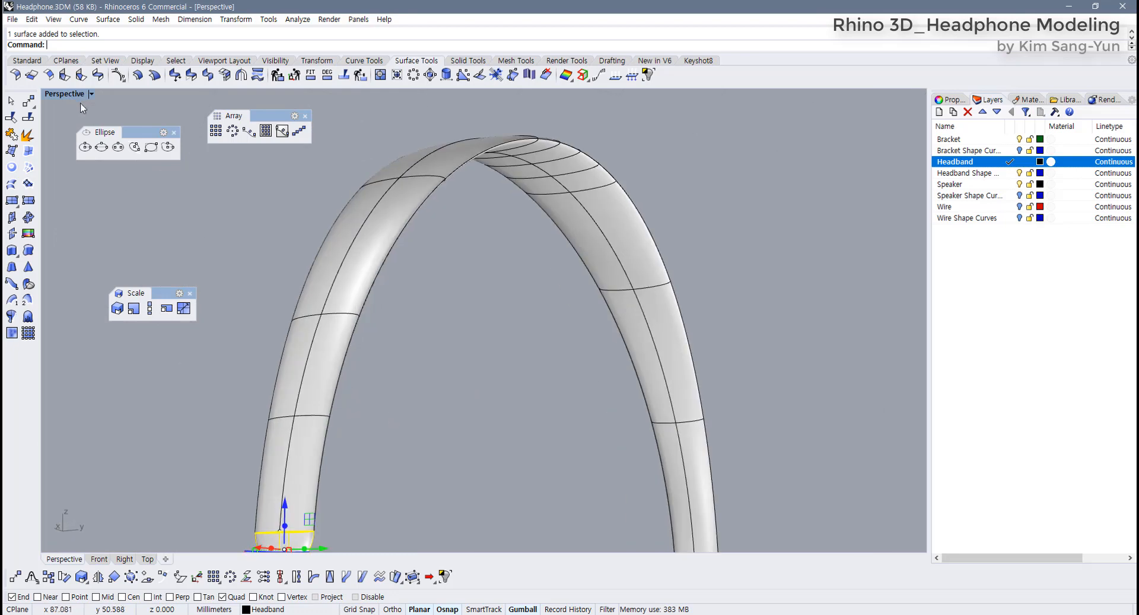
double_click(64, 95)
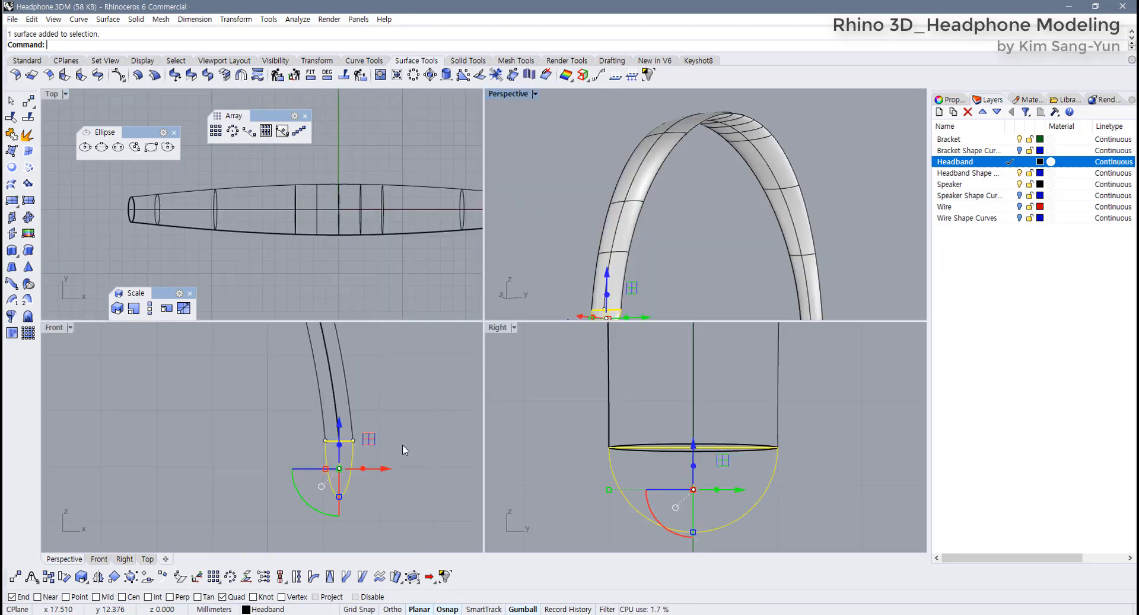
right_click_drag(355, 465, 396, 457)
scroll(362, 433, "up", 12)
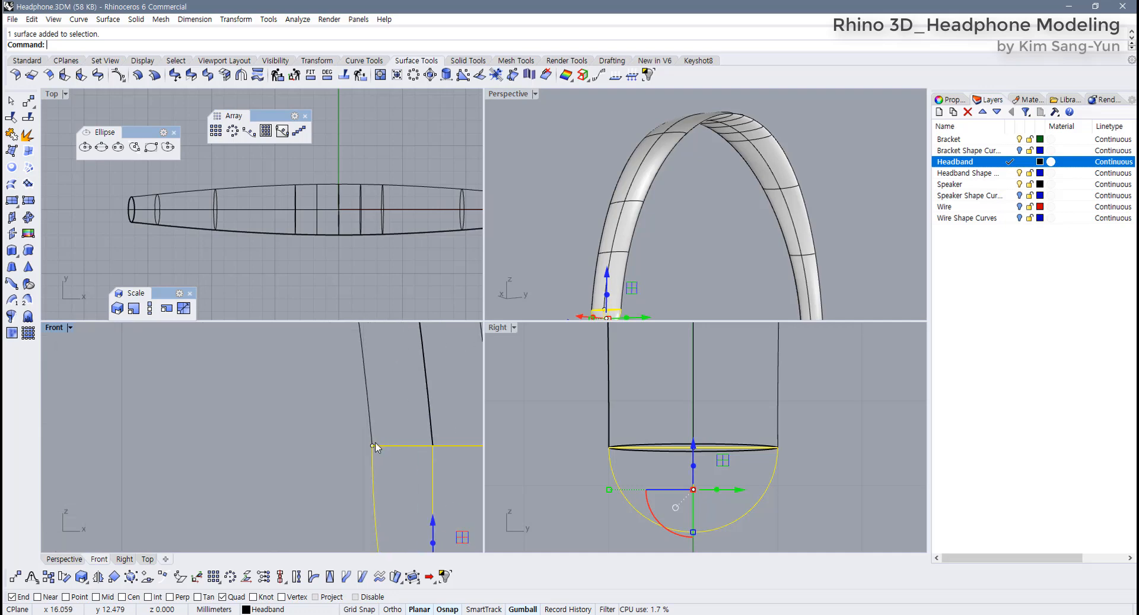
scroll(357, 457, "down", 20)
right_click_drag(320, 475, 354, 459)
scroll(353, 457, "down", 6)
right_click_drag(267, 450, 194, 475)
scroll(335, 445, "up", 6)
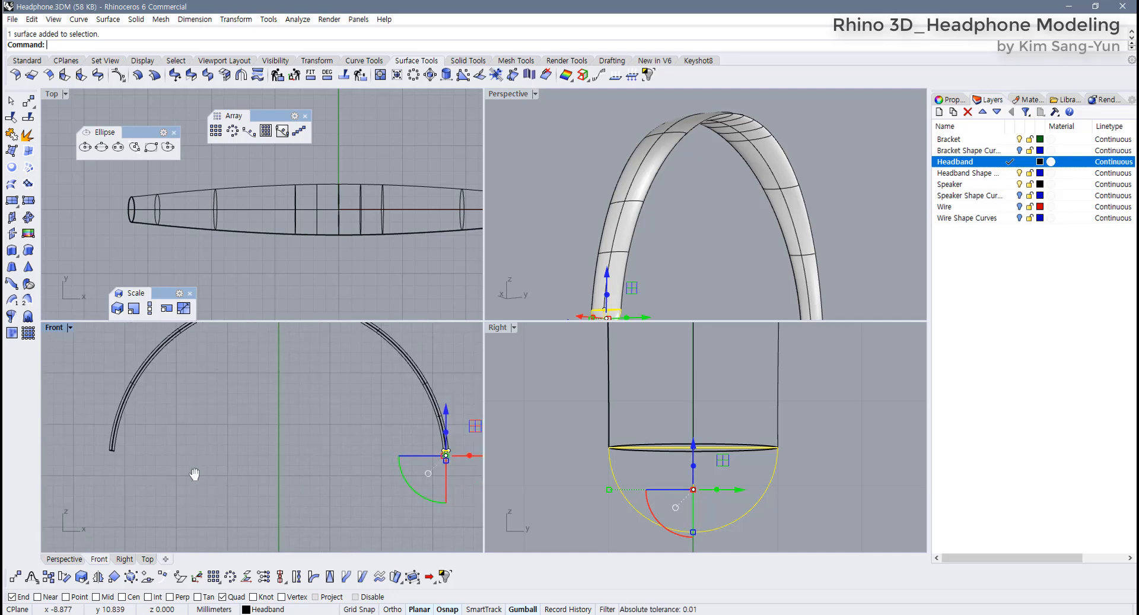
With Grid Snap on, mirror a copy of the cap across the vertical center axis in the Front view to the headband's other end
double_click(57, 328)
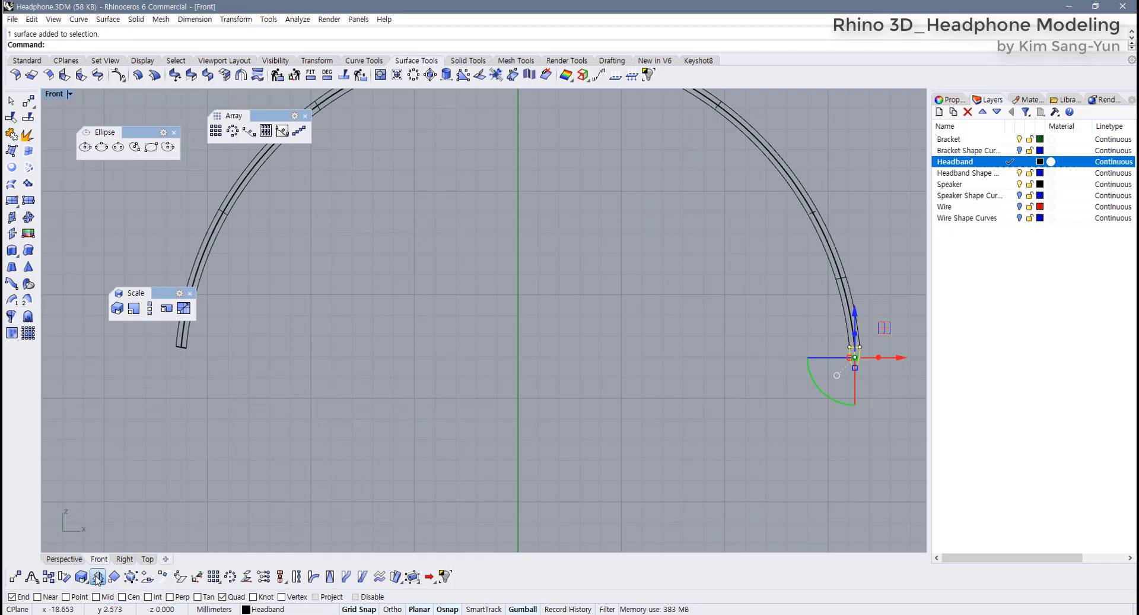
left_click(98, 577)
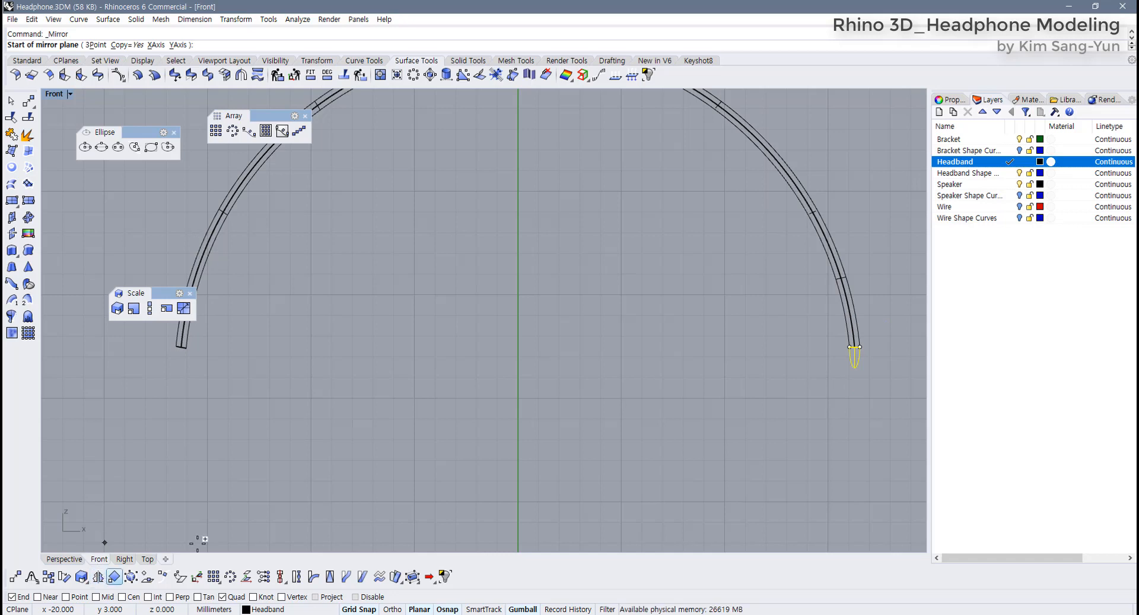
left_click(518, 398)
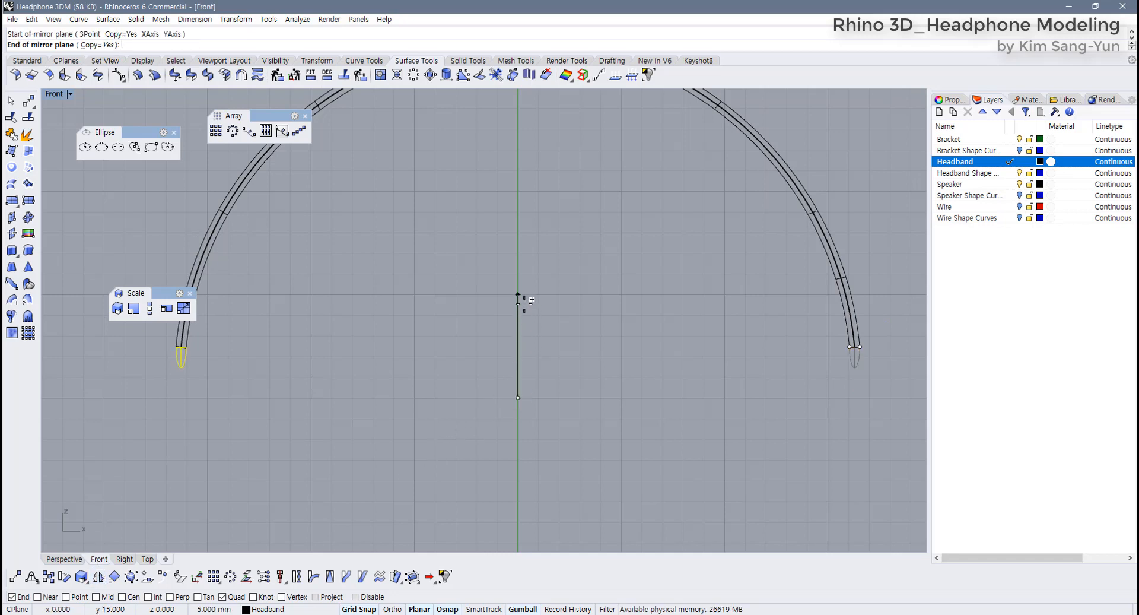
left_click(518, 300)
key("Escape")
scroll(272, 399, "up", 5)
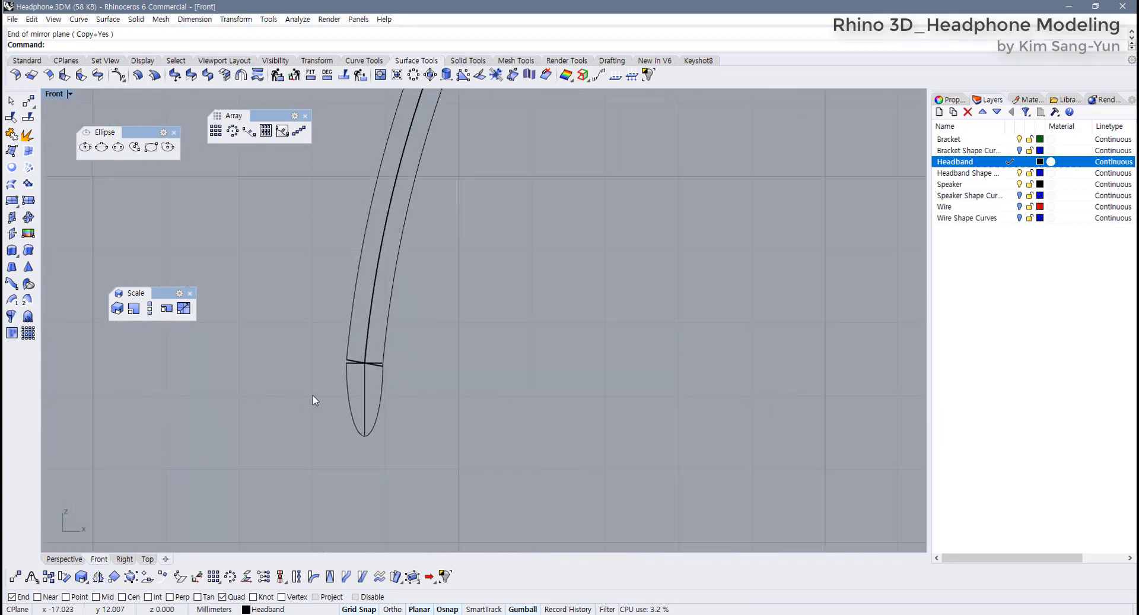
Delete the mirrored cap from the headband's slanted end in the Front view
scroll(362, 398, "up", 10)
left_click_drag(447, 389, 297, 450)
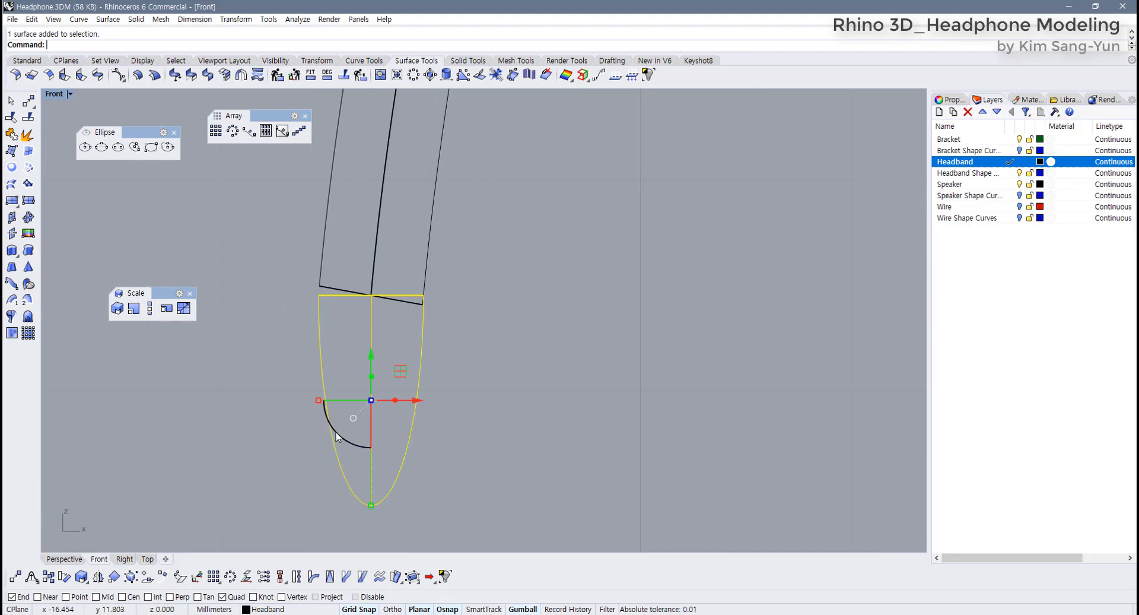
key("Delete")
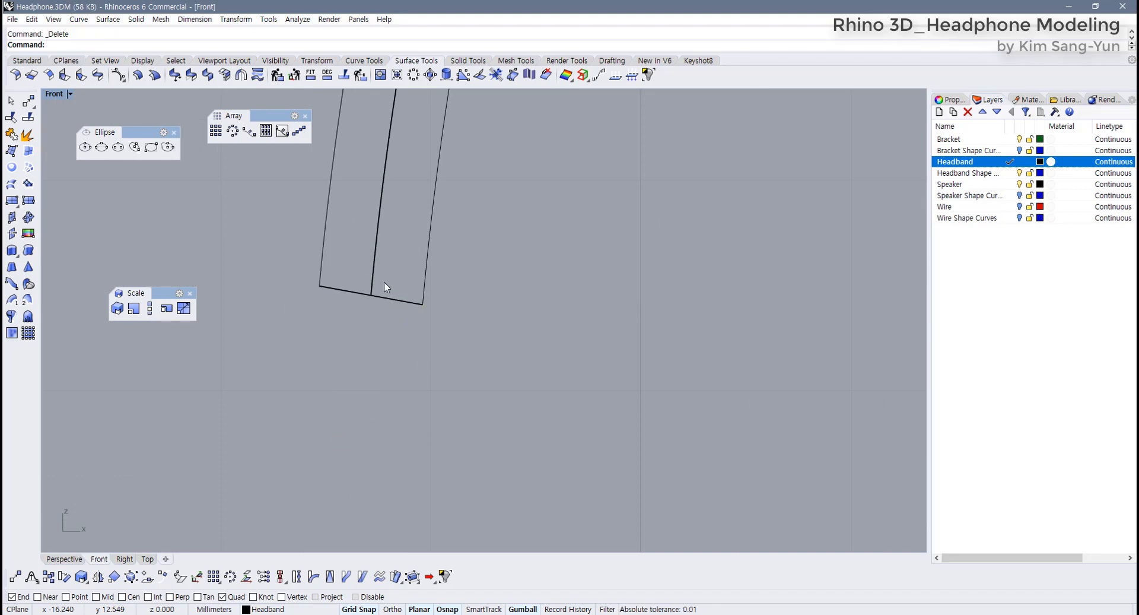
Examine both headband ends in the Front view and the open, uncapped end in the maximized Perspective view
left_click(393, 301)
scroll(404, 351, "down", 15)
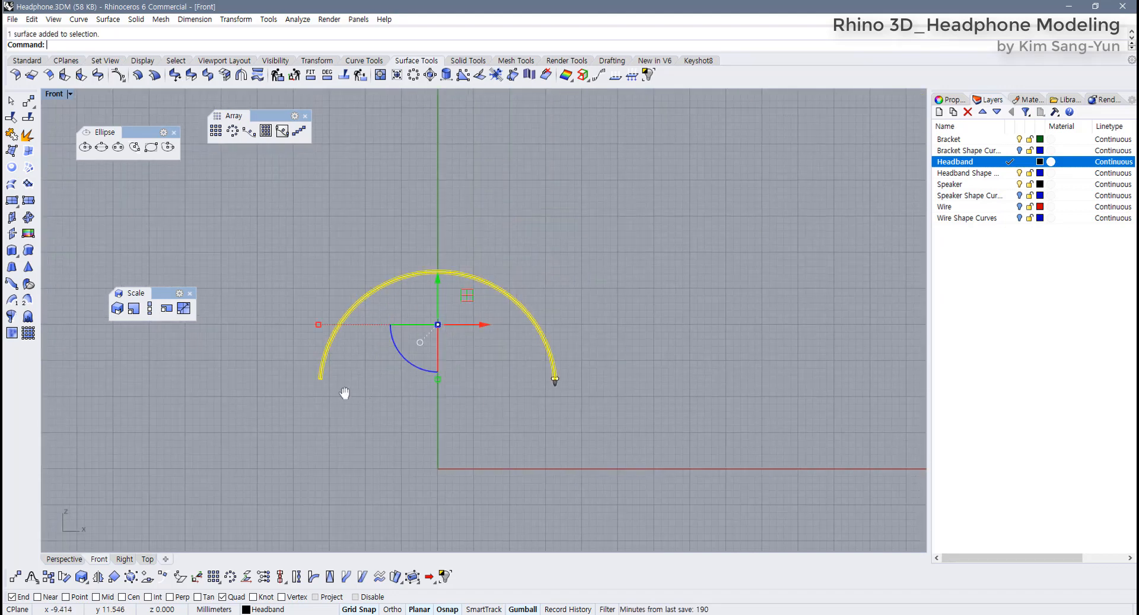
scroll(563, 397, "up", 5)
scroll(563, 396, "up", 7)
scroll(647, 394, "up", 13)
scroll(647, 394, "down", 12)
scroll(501, 401, "down", 6)
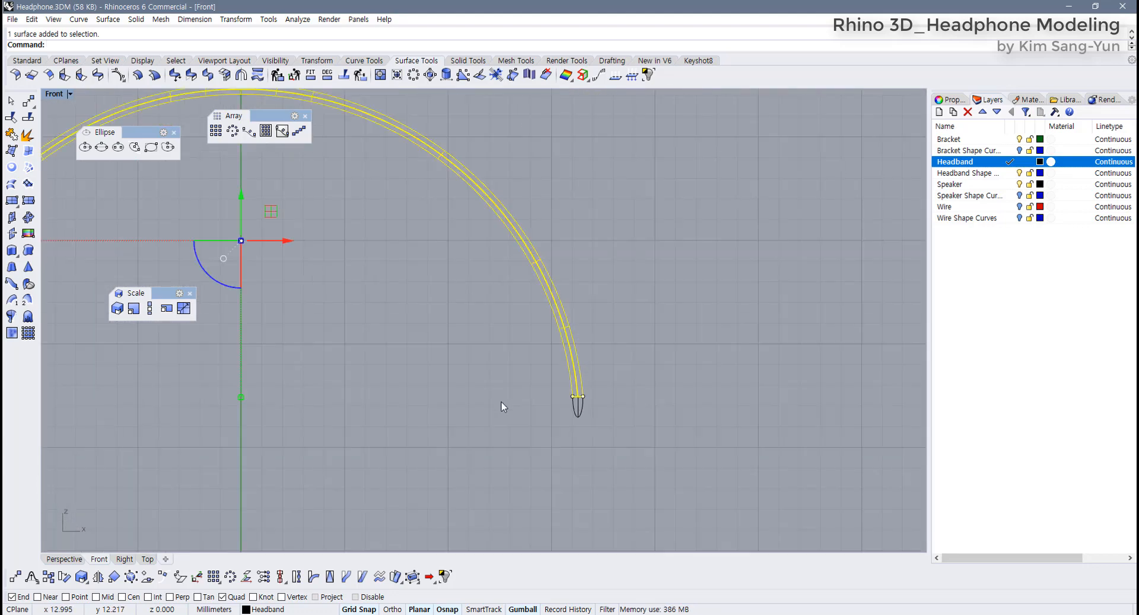
right_click_drag(401, 315, 457, 315)
double_click(45, 97)
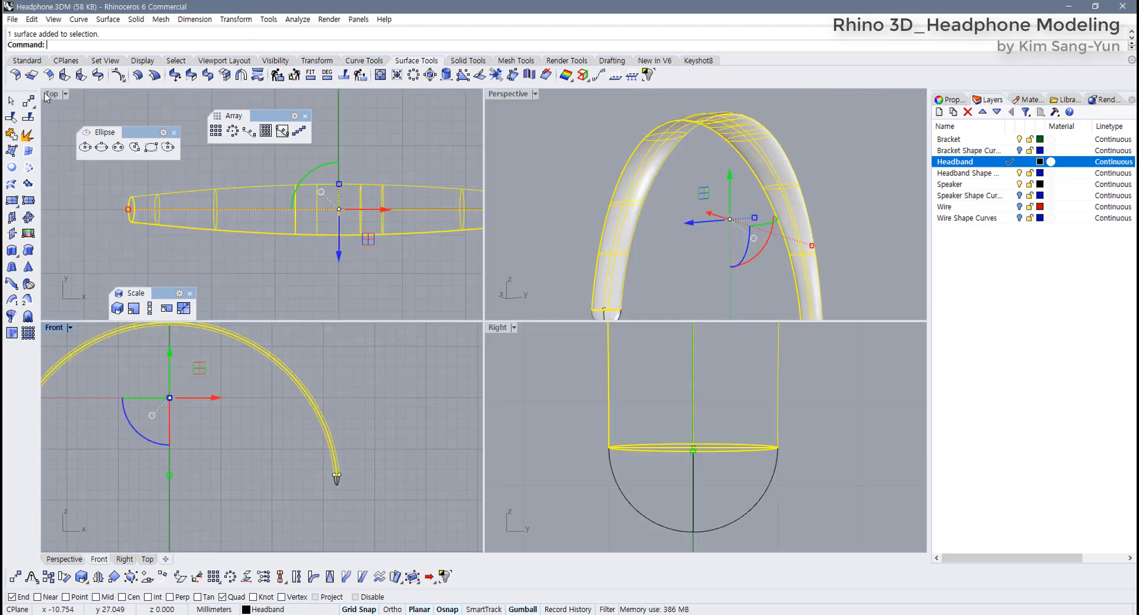
left_click(709, 270)
right_click_drag(708, 269, 739, 251)
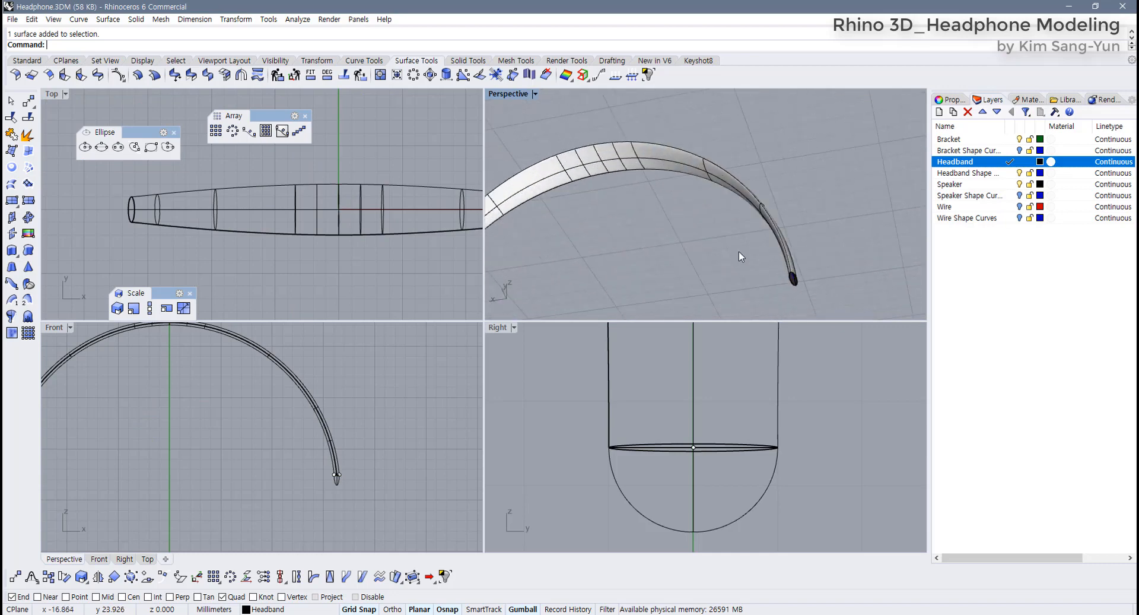
double_click(508, 94)
right_click_drag(560, 321, 428, 262, "shift")
scroll(572, 392, "up", 4)
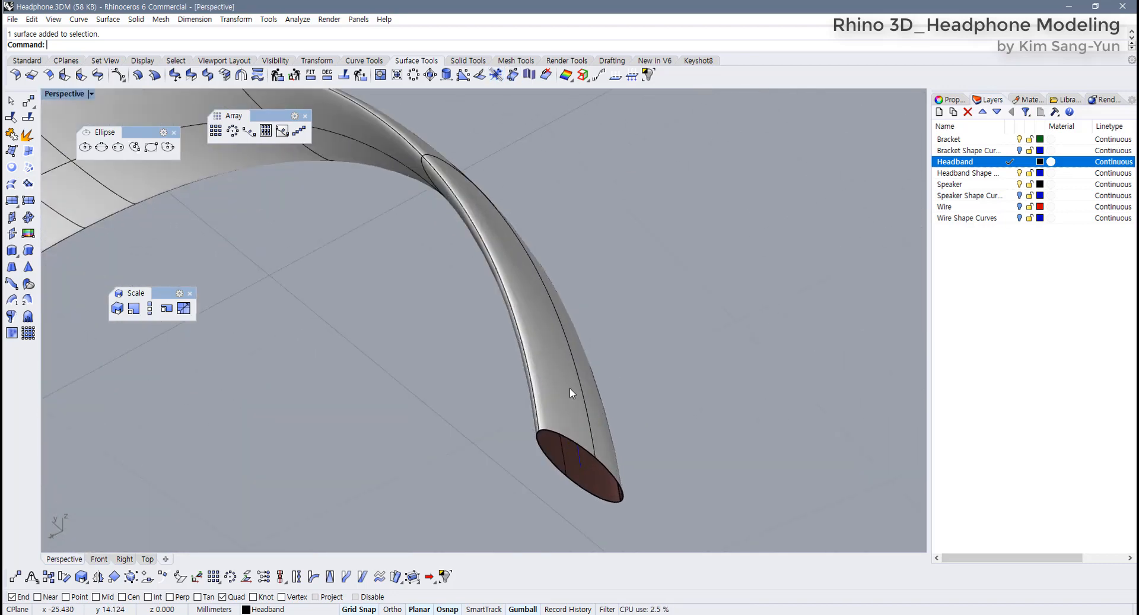
left_click(577, 447)
left_click(656, 447)
right_click_drag(655, 448, 510, 375, "shift")
scroll(555, 371, "up", 5)
left_click(501, 383)
key("Escape")
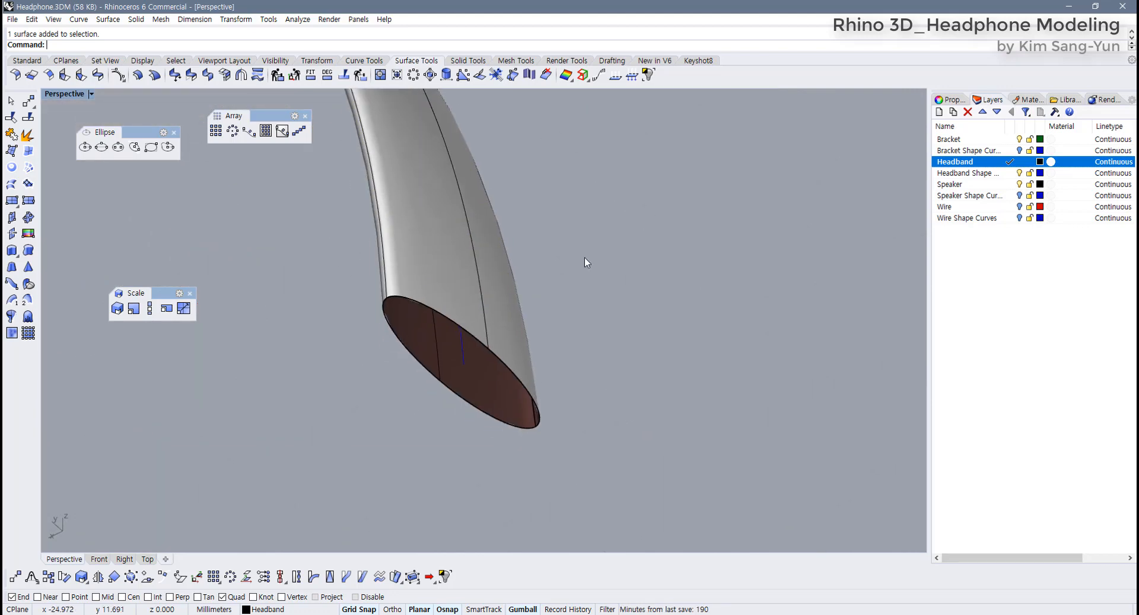
Show all hidden objects, and isolate the headband surface and its curves by hiding everything else
left_click(27, 60)
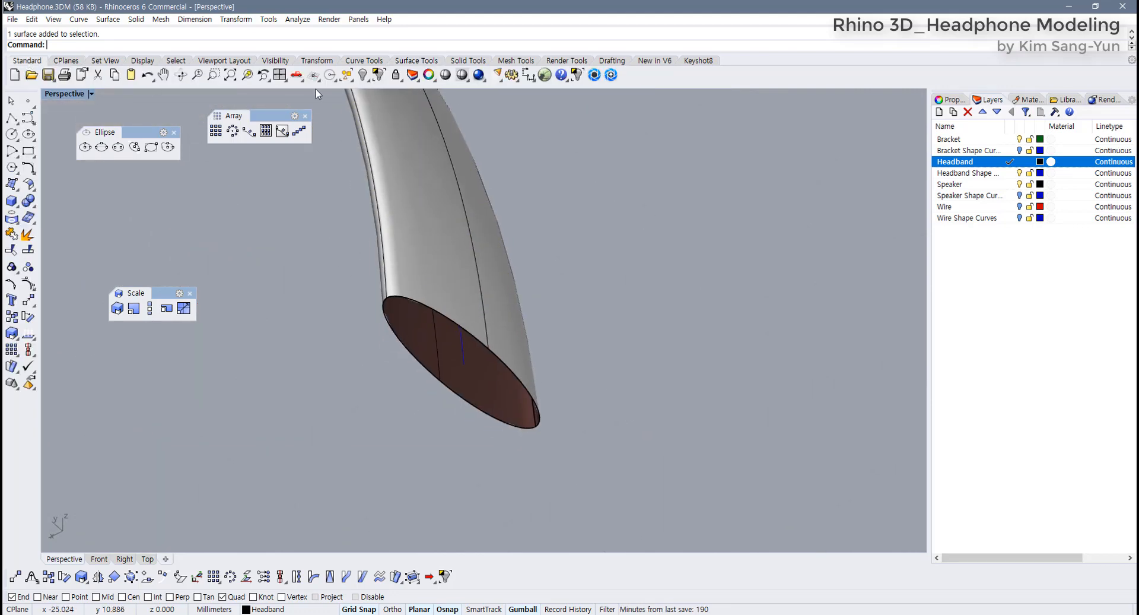
left_click(363, 75)
left_click(426, 312)
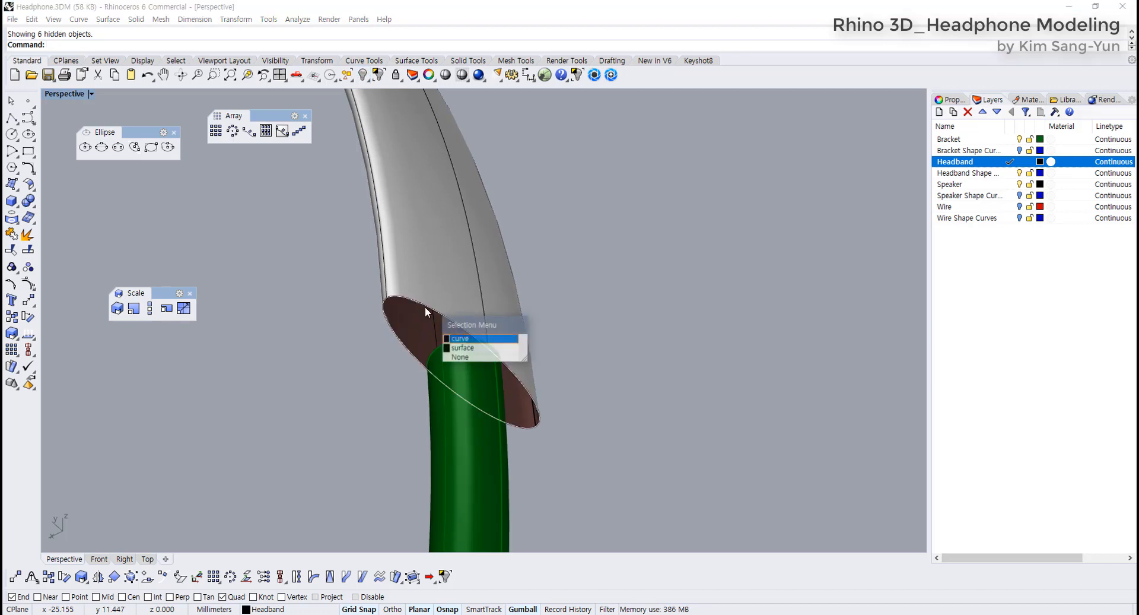
left_click(464, 341)
left_click_drag(528, 252, 343, 309)
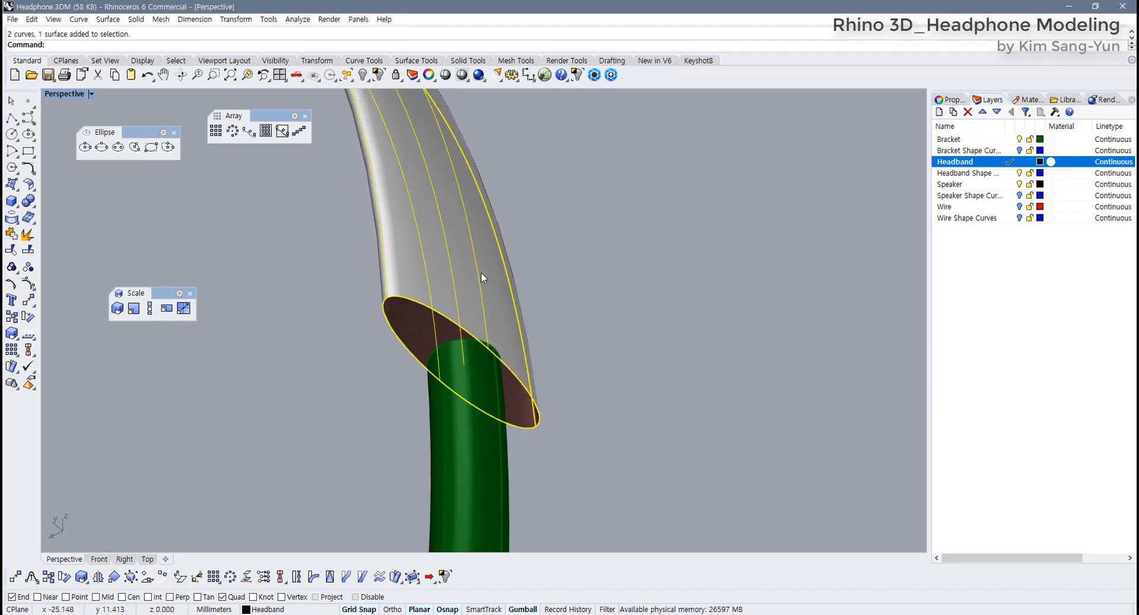
left_click(379, 75)
Place point objects at the two short-axis quadrant points of the elliptical curve on the headband's open end
left_click(440, 313)
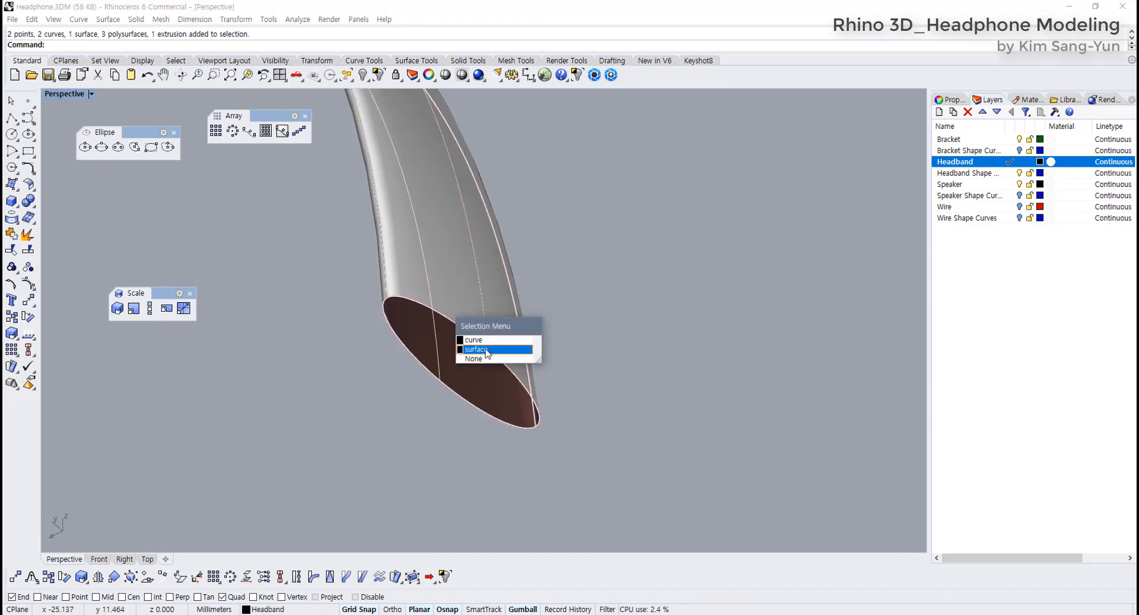
left_click(468, 341)
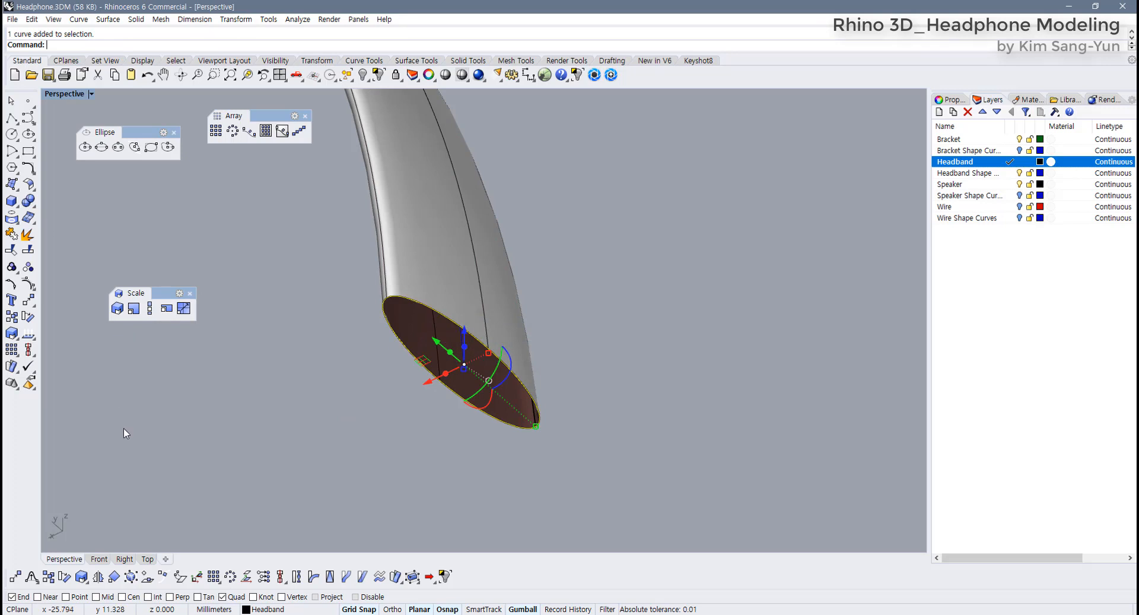
right_click(33, 105)
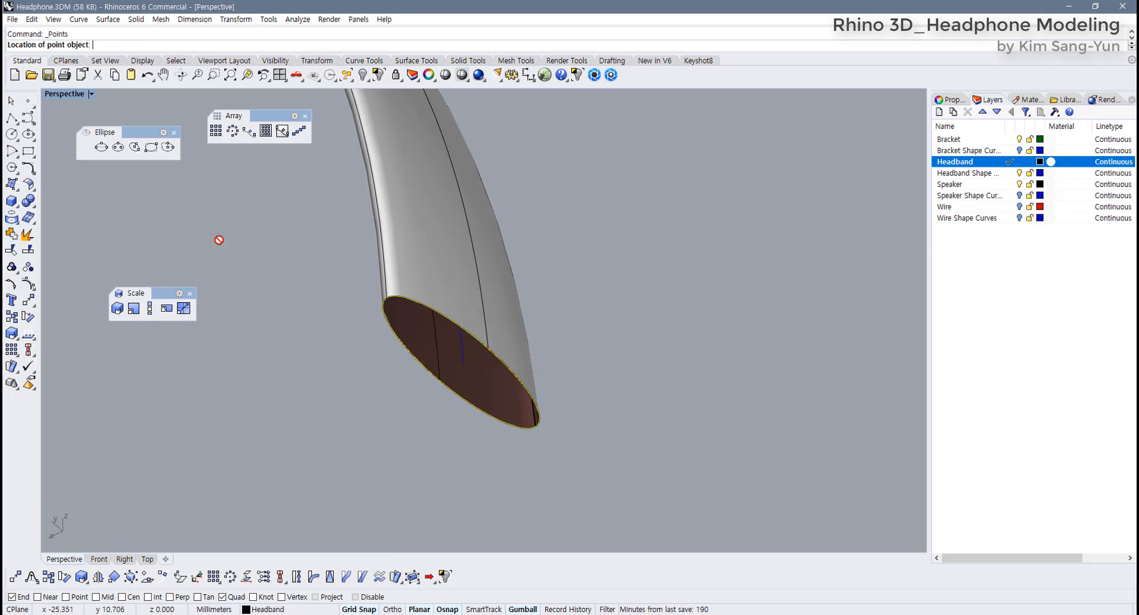
left_click(489, 348)
left_click(450, 392)
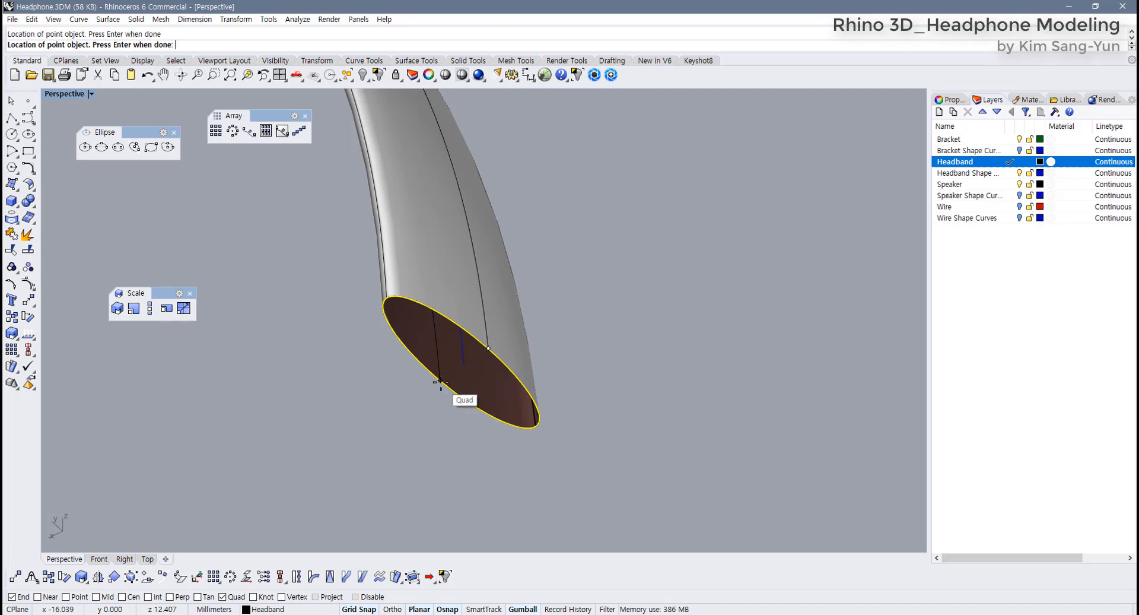
key("Return")
Split the end ellipse into two halves using the two quadrant points as cutting objects
left_click(464, 426)
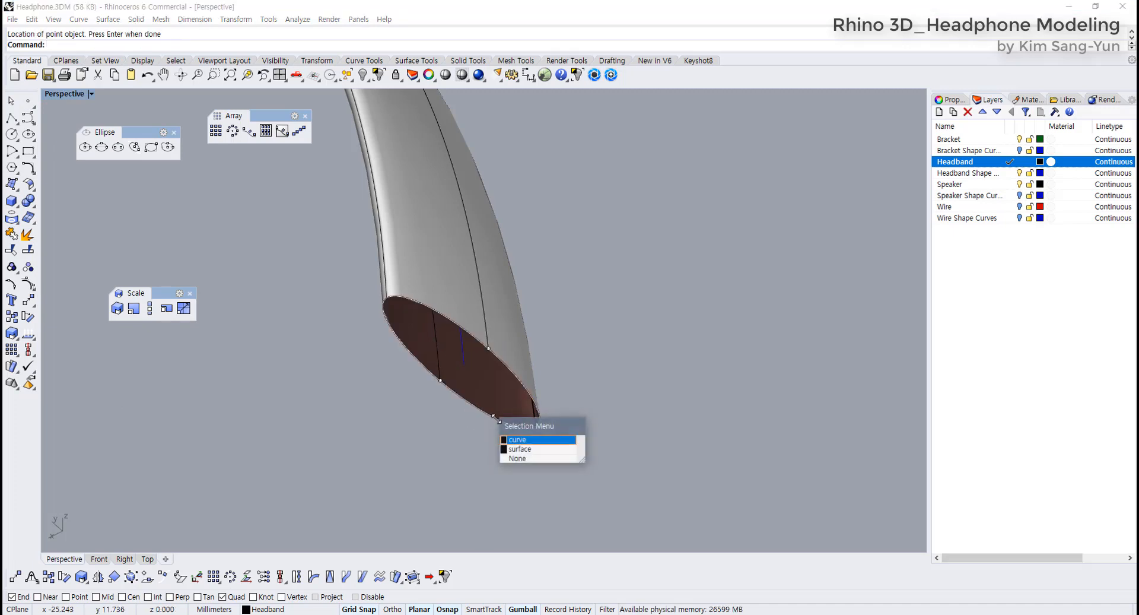
left_click(543, 450)
left_click(28, 250)
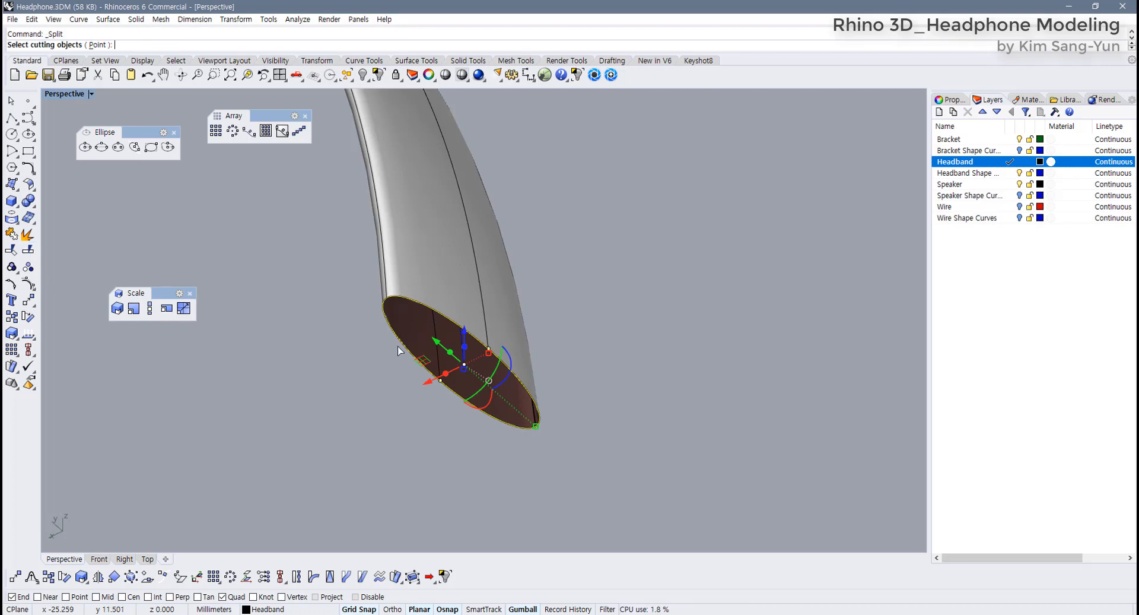
left_click_drag(370, 423, 505, 335)
key("Return")
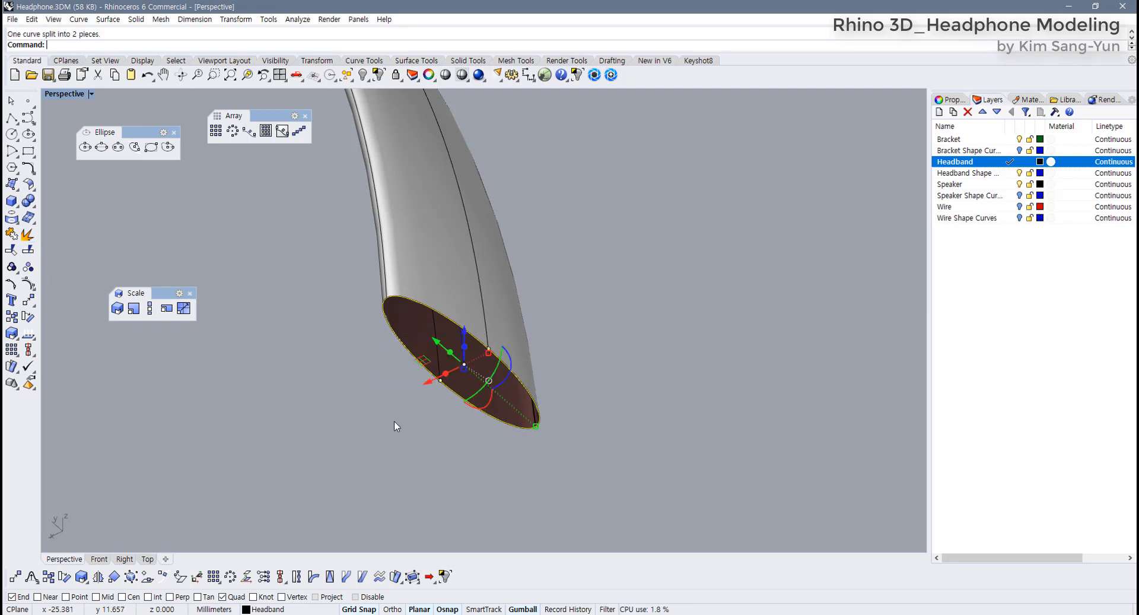
Delete one half of the split end ellipse, keeping the half to revolve
key("Escape")
left_click(419, 362)
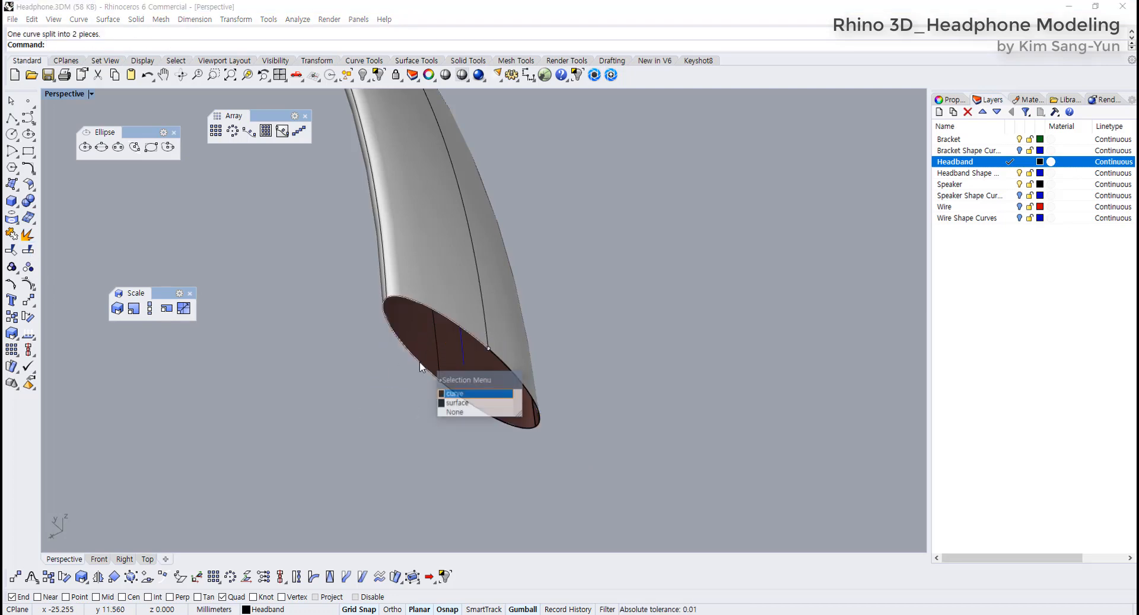
left_click(459, 394)
key("Delete")
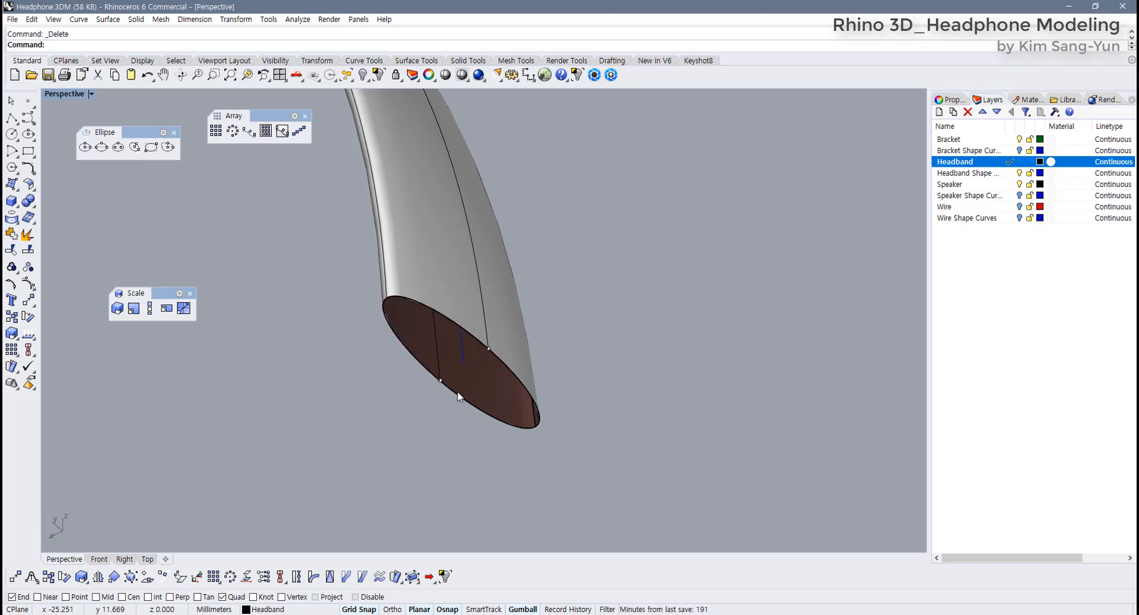
Revolve the remaining half ellipse about the axis through the two points, from start angle 0 through 180 degrees
left_click(486, 414)
left_click(496, 425)
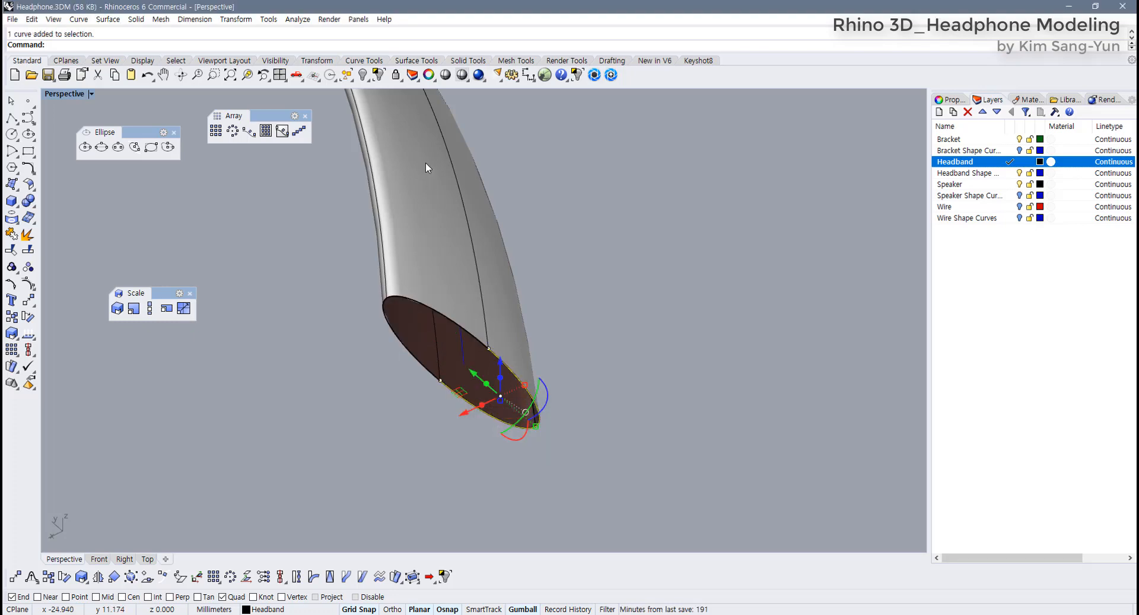
left_click(416, 60)
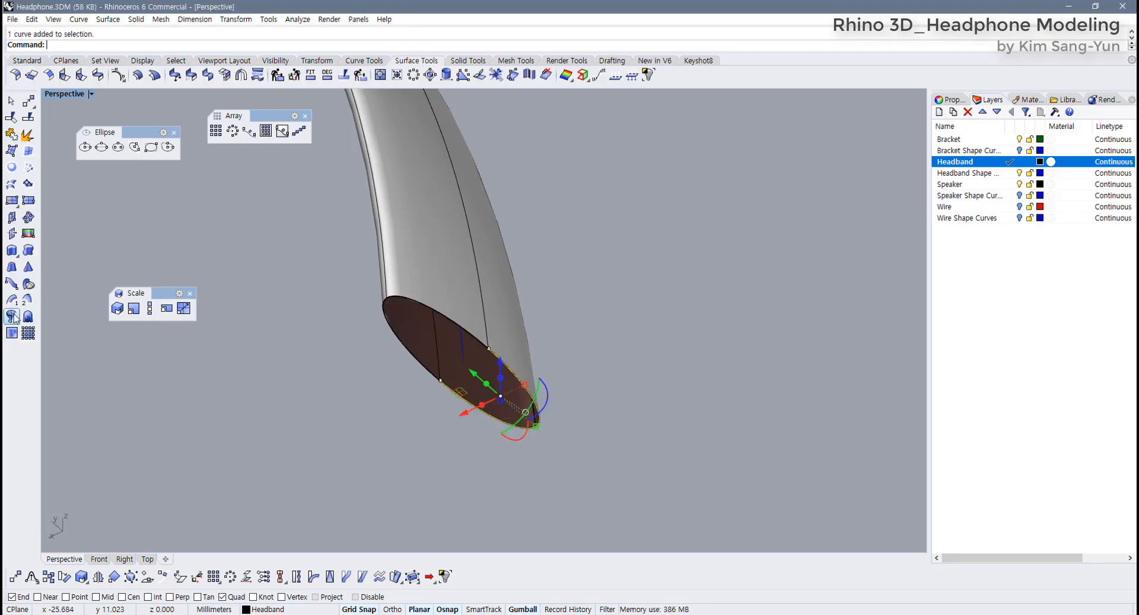
left_click(27, 300)
left_click(488, 349)
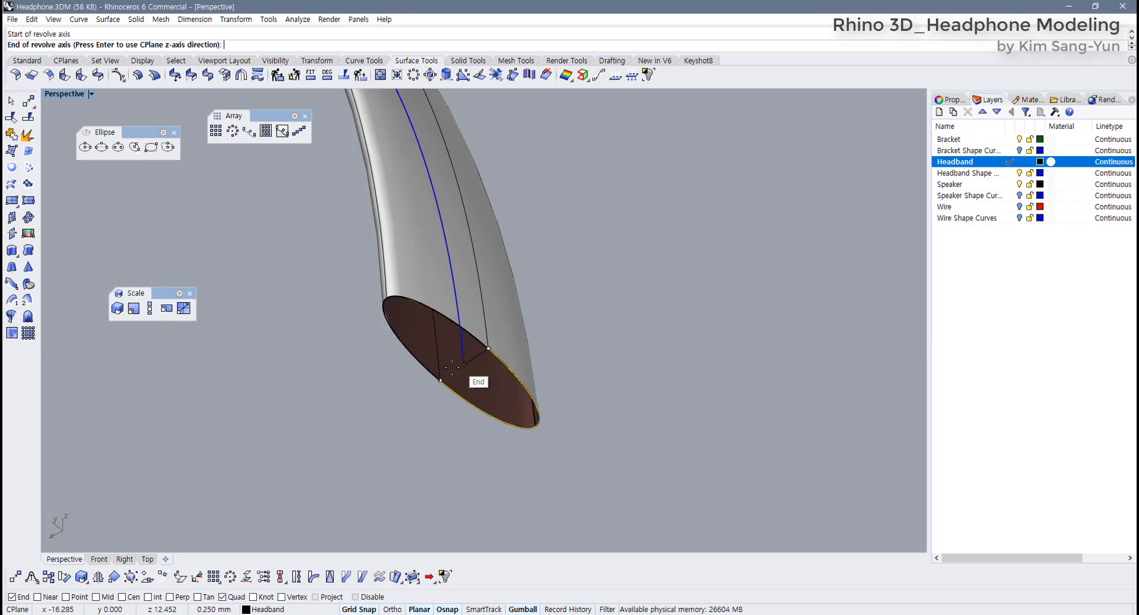
left_click(440, 380)
key("Return")
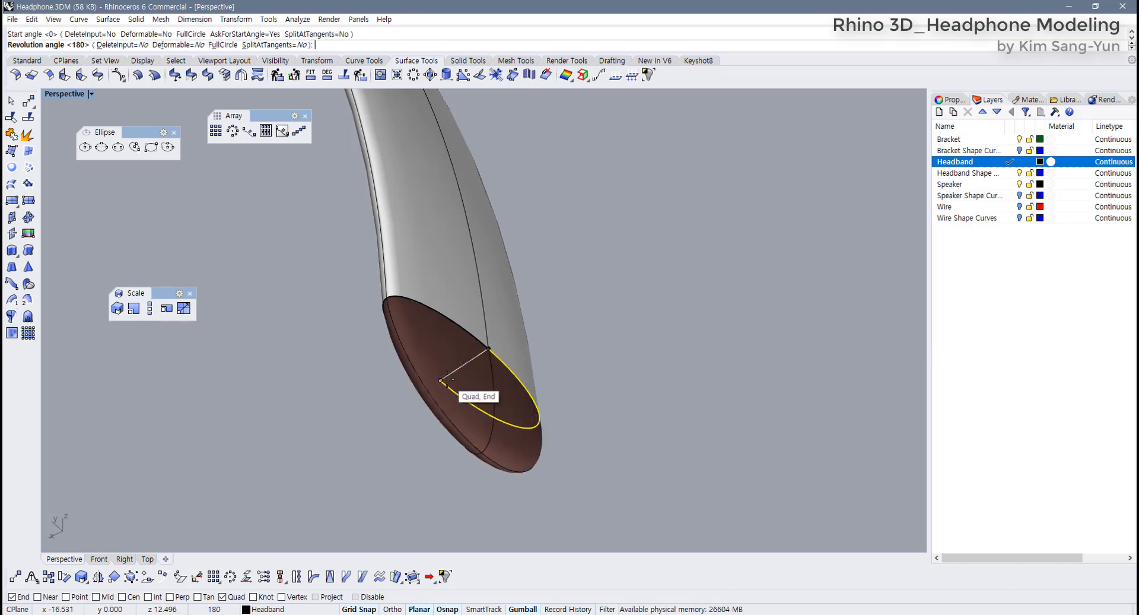
key("Return")
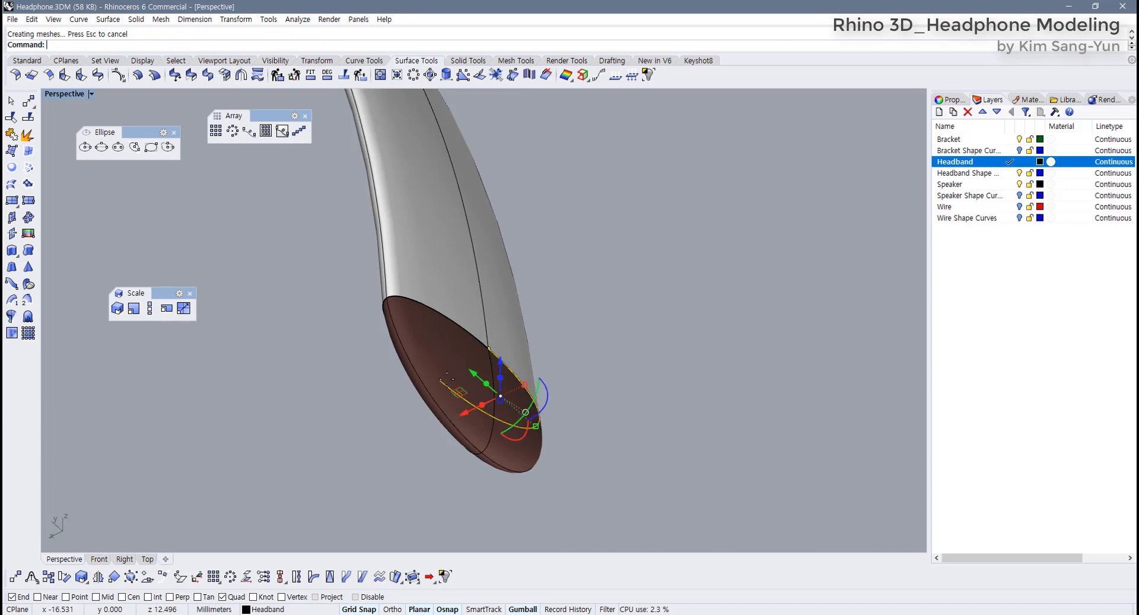
Check the new cap against the whole headband, and show all hidden objects again
left_click(432, 378)
scroll(424, 398, "down", 15)
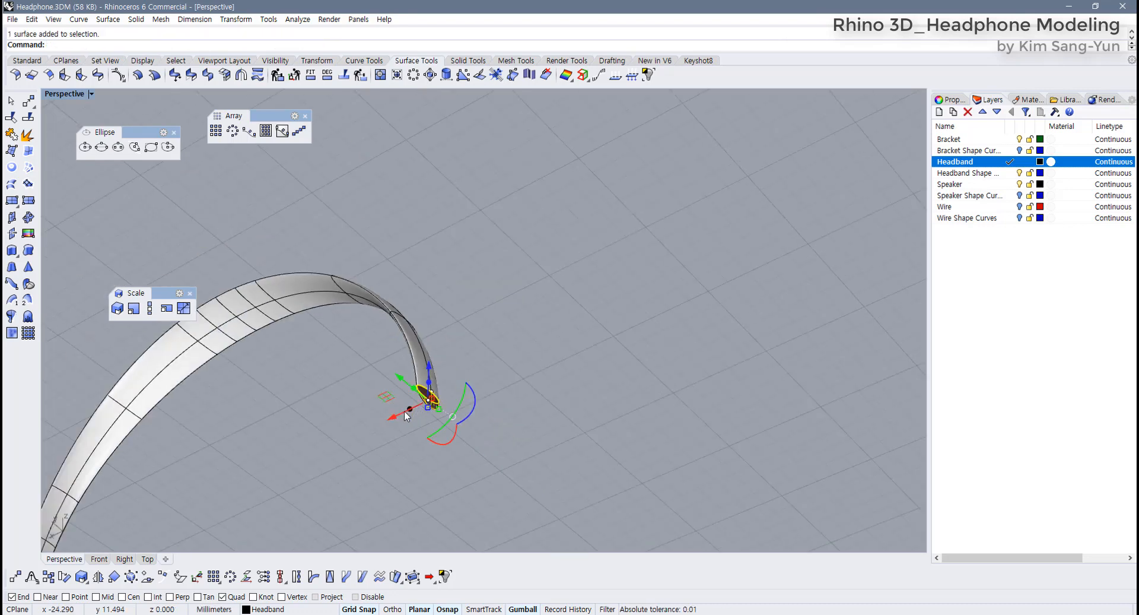
right_click_drag(404, 411, 472, 343)
left_click(582, 479)
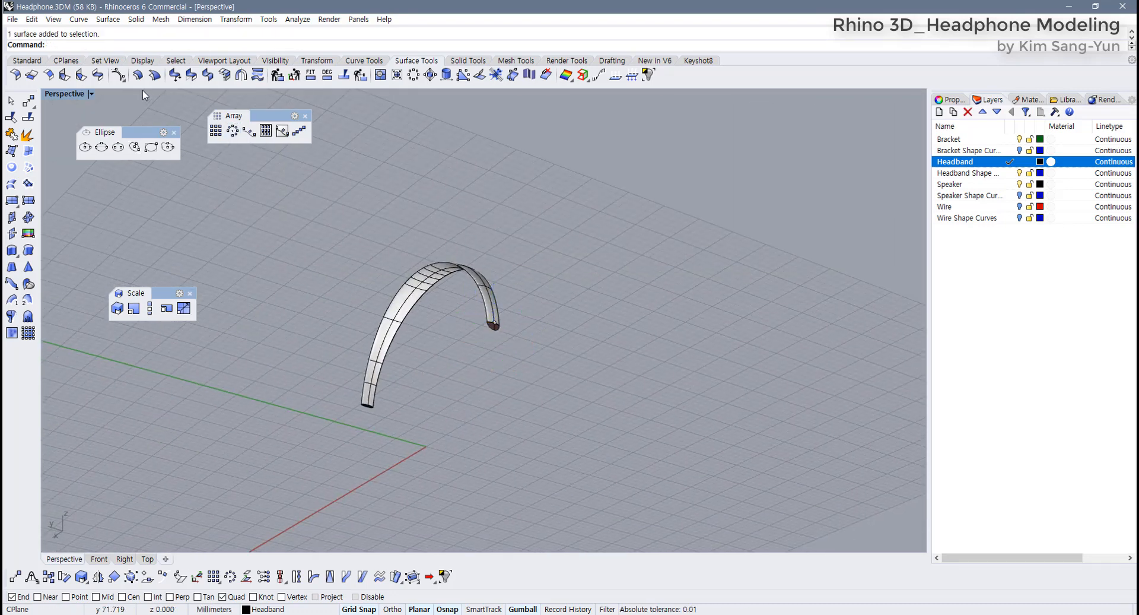
left_click(29, 60)
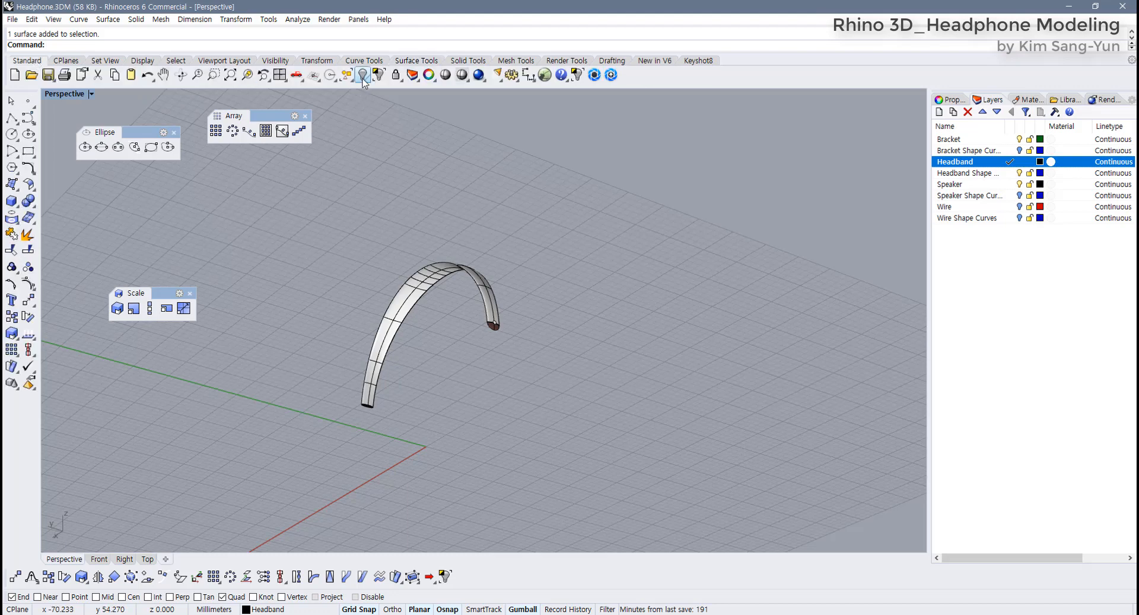
left_click(363, 76)
Select the headband surface together with both end caps and join them into one polysurface
left_click_drag(408, 315, 392, 332)
right_click_drag(392, 329, 293, 207)
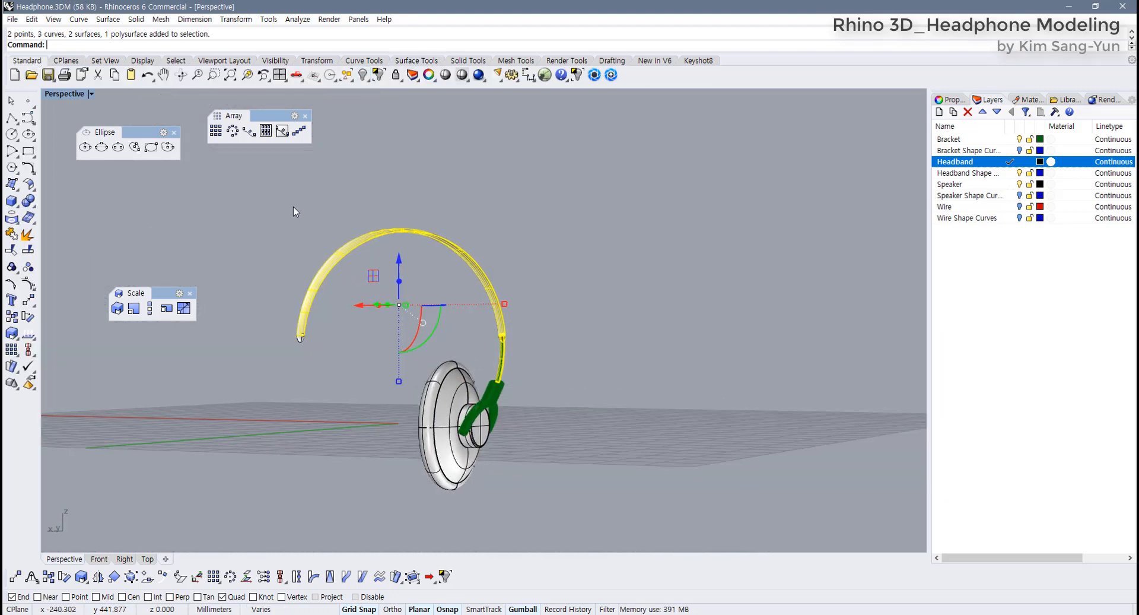
left_click(293, 207)
left_click_drag(261, 208, 555, 353)
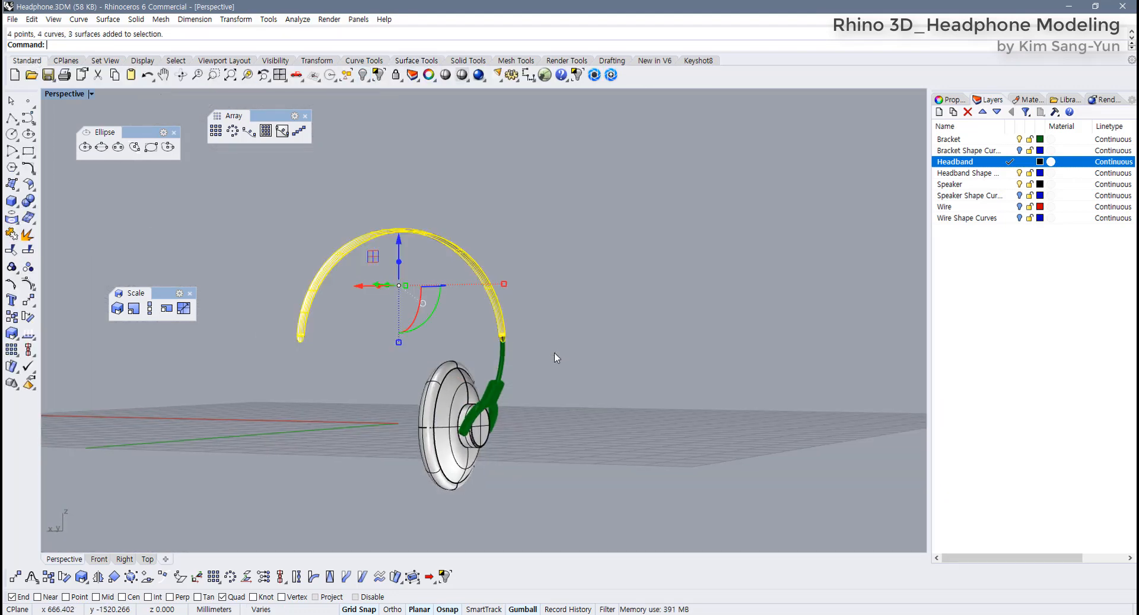
key("ctrl+j")
left_click(555, 353)
Examine from several angles how the capped headband end meets the green bracket
right_click_drag(555, 353, 415, 350)
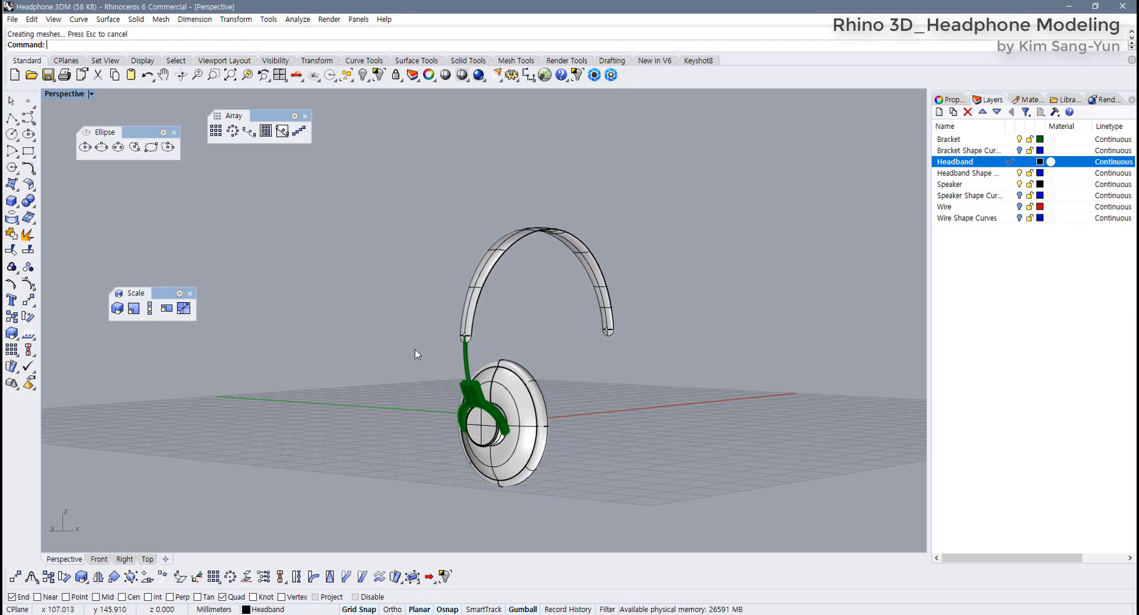
scroll(482, 337, "up", 8)
left_click(450, 324)
left_click(497, 341)
right_click_drag(497, 341, 422, 357)
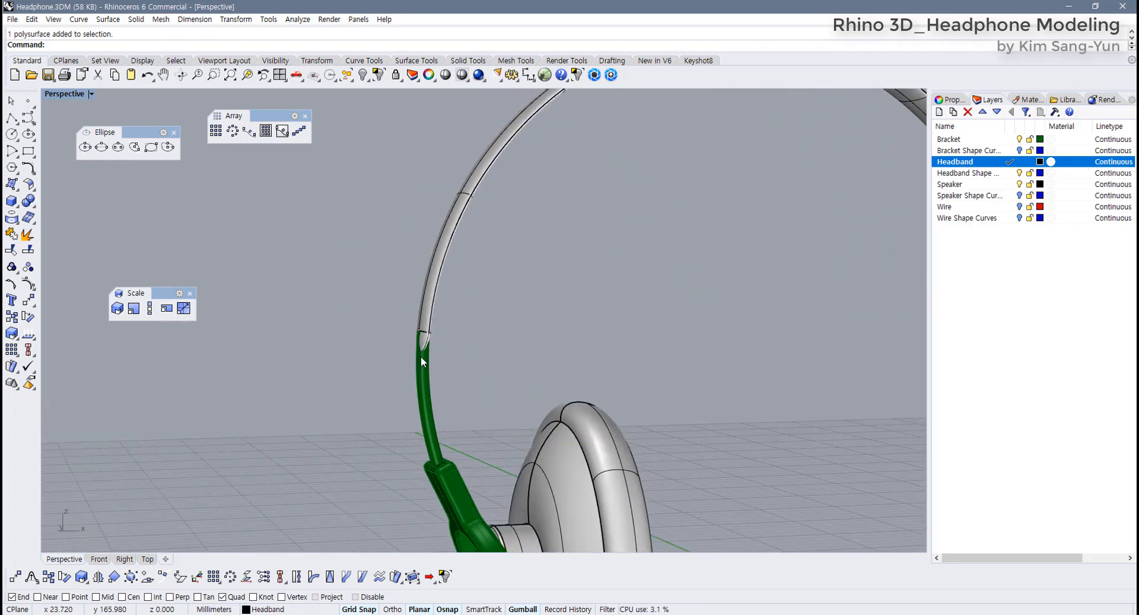
scroll(421, 359, "up", 10)
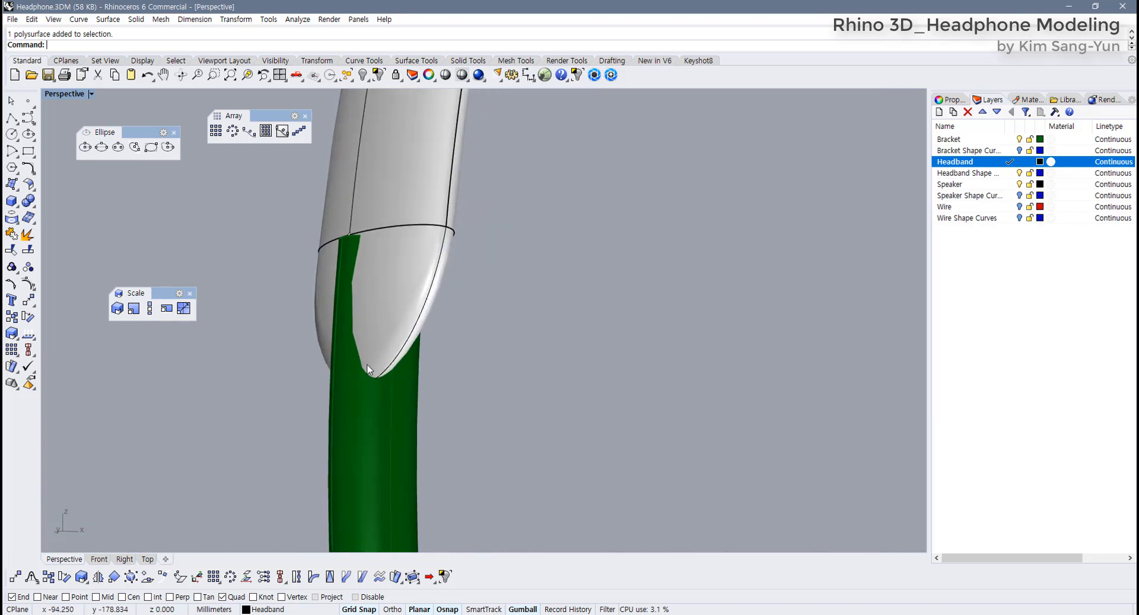
left_click(350, 377)
right_click_drag(361, 370, 326, 394)
left_click(532, 413)
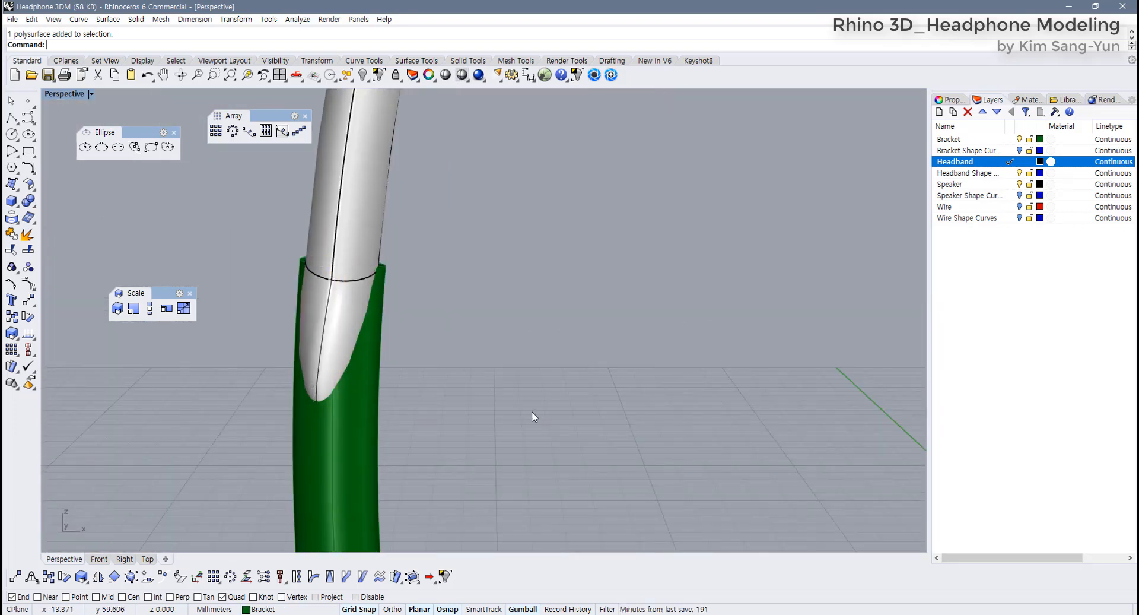
right_click_drag(532, 415, 439, 361)
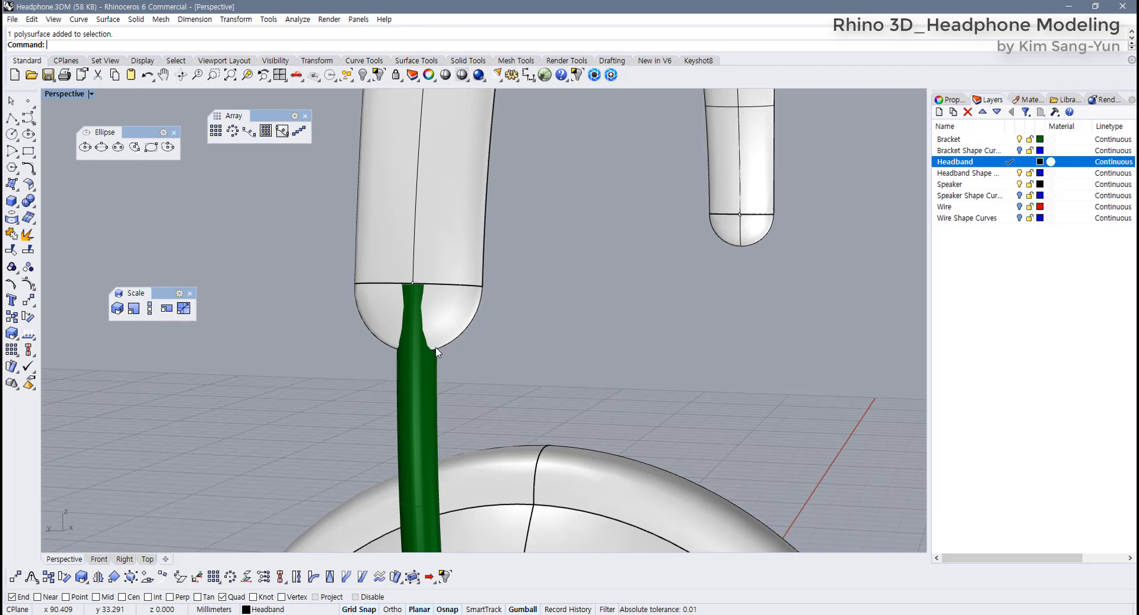
Hide the headband shape curves layer and make Wire the current layer
right_click_drag(451, 358, 324, 406)
scroll(356, 398, "down", 5)
scroll(307, 344, "down", 4)
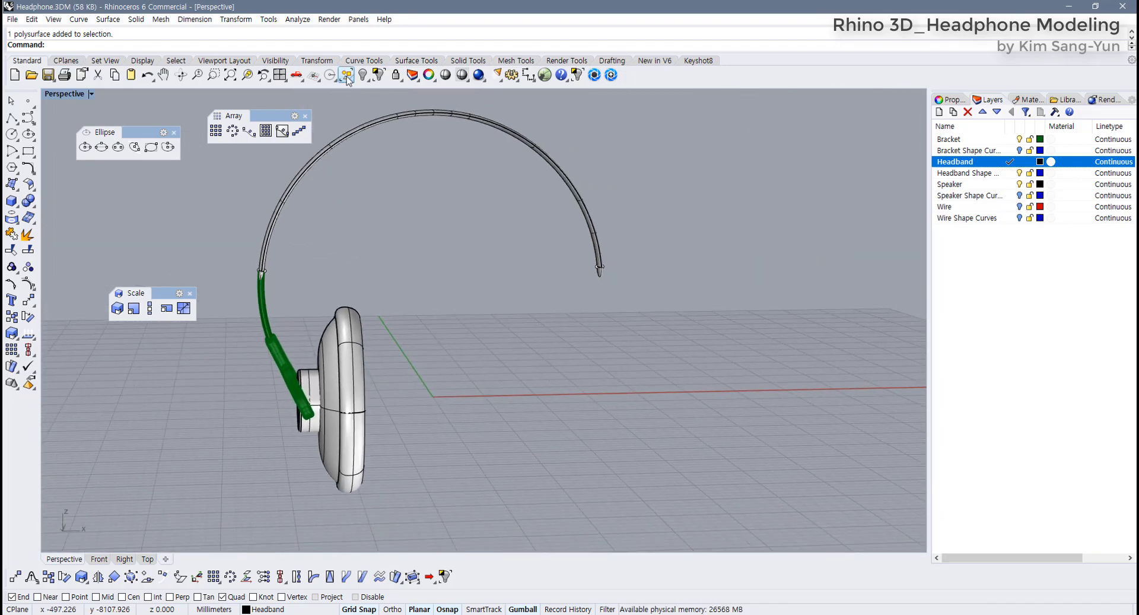
left_click(1020, 174)
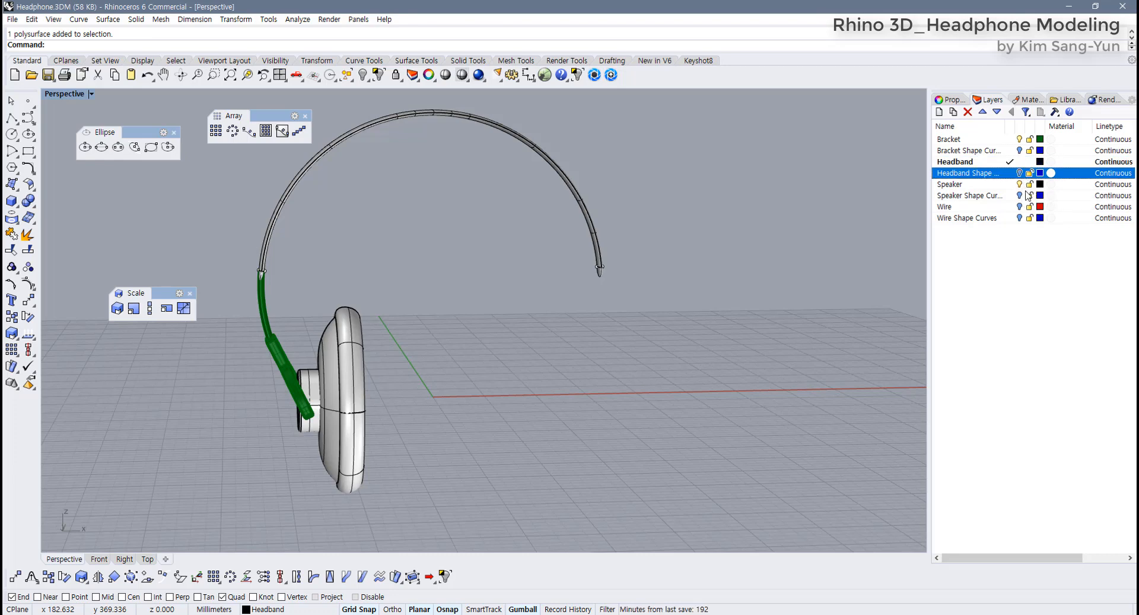
left_click(1009, 207)
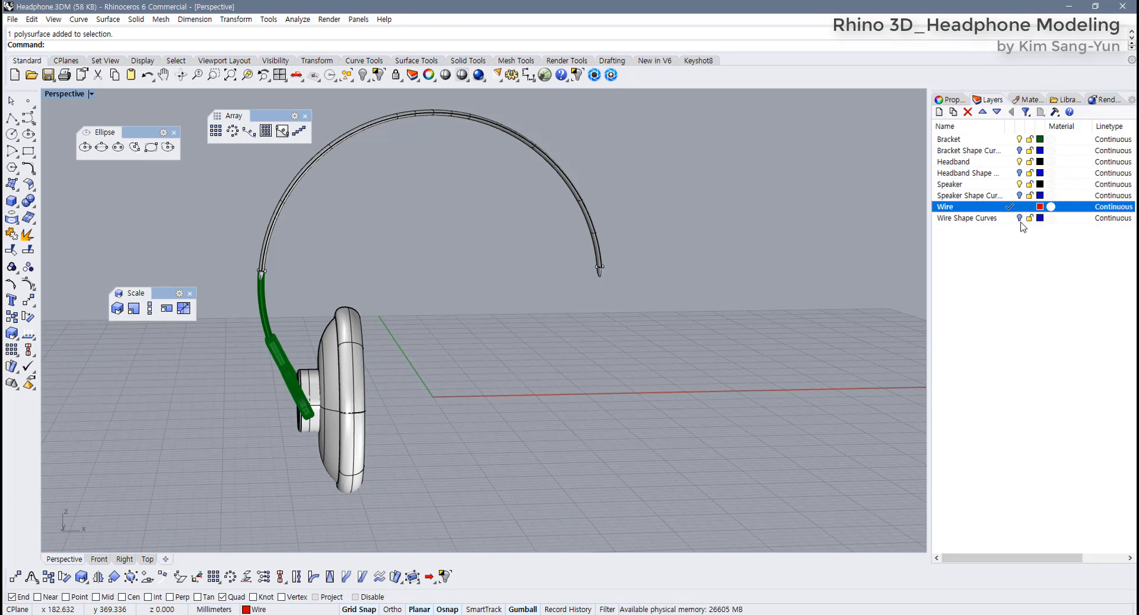
Show the Wire Shape Curves layer to examine the wire path around the speaker, and hide it again
left_click(1020, 218)
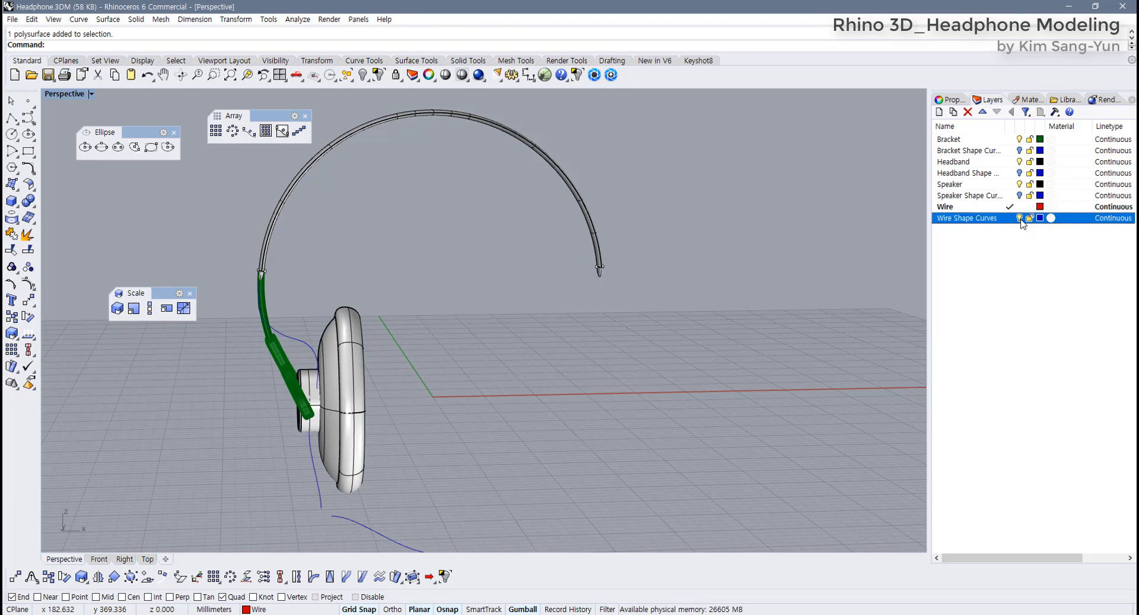
right_click_drag(560, 359, 451, 383)
left_click(432, 392)
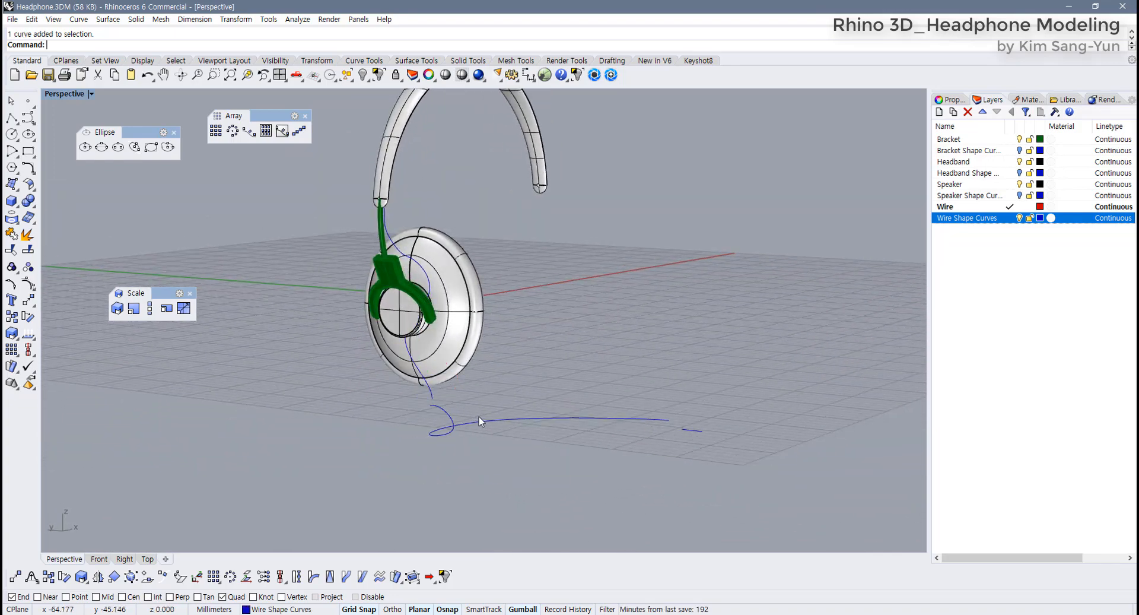
right_click_drag(479, 419, 360, 349)
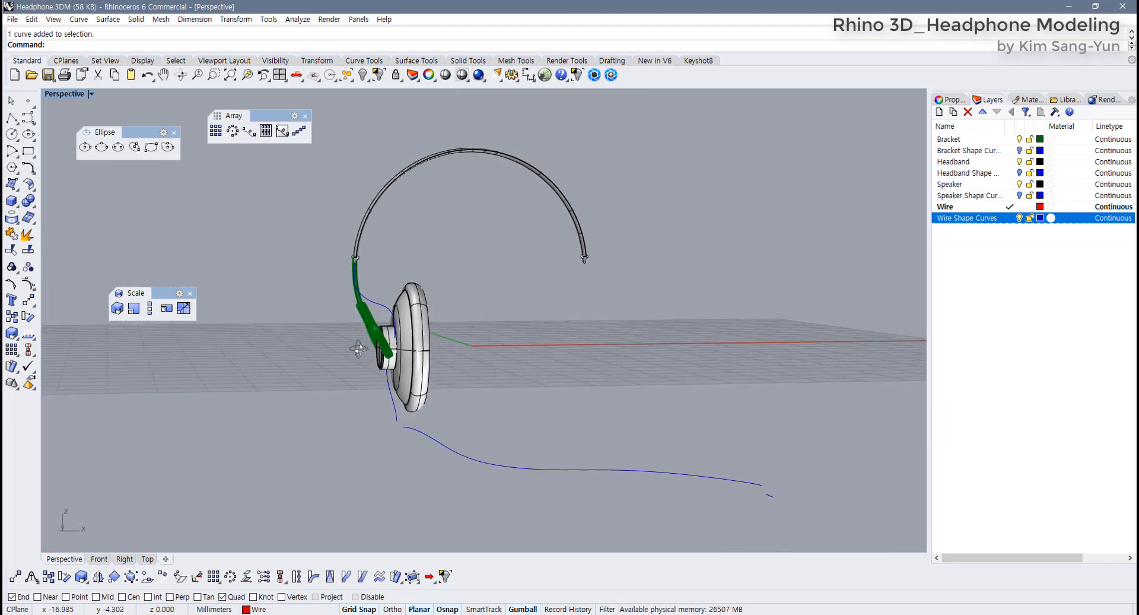
left_click(1020, 219)
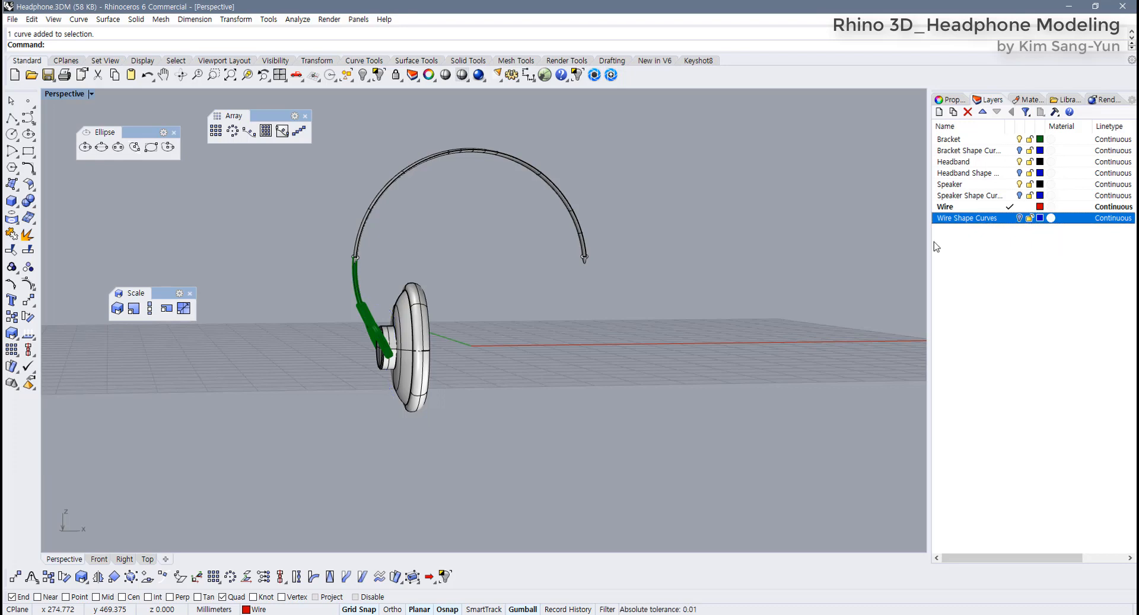
Mirror a copy of the speaker and its bracket across the vertical axis through the origin in the Front view
right_click_drag(515, 362, 475, 389)
left_click_drag(494, 456, 348, 301)
right_click_drag(347, 300, 471, 329)
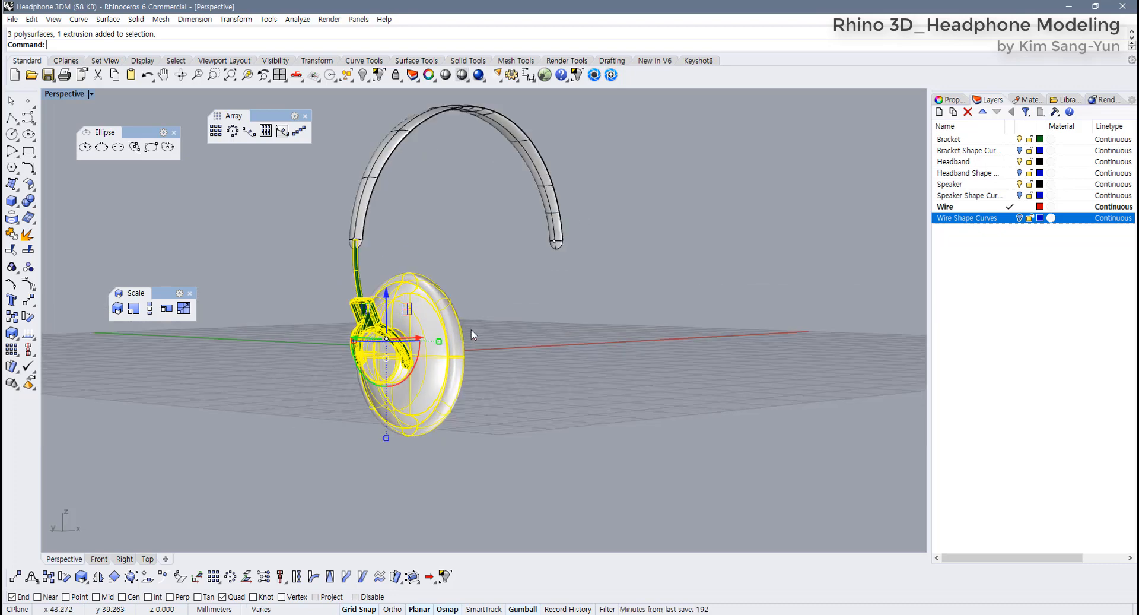
scroll(469, 330, "up", 3)
double_click(52, 96)
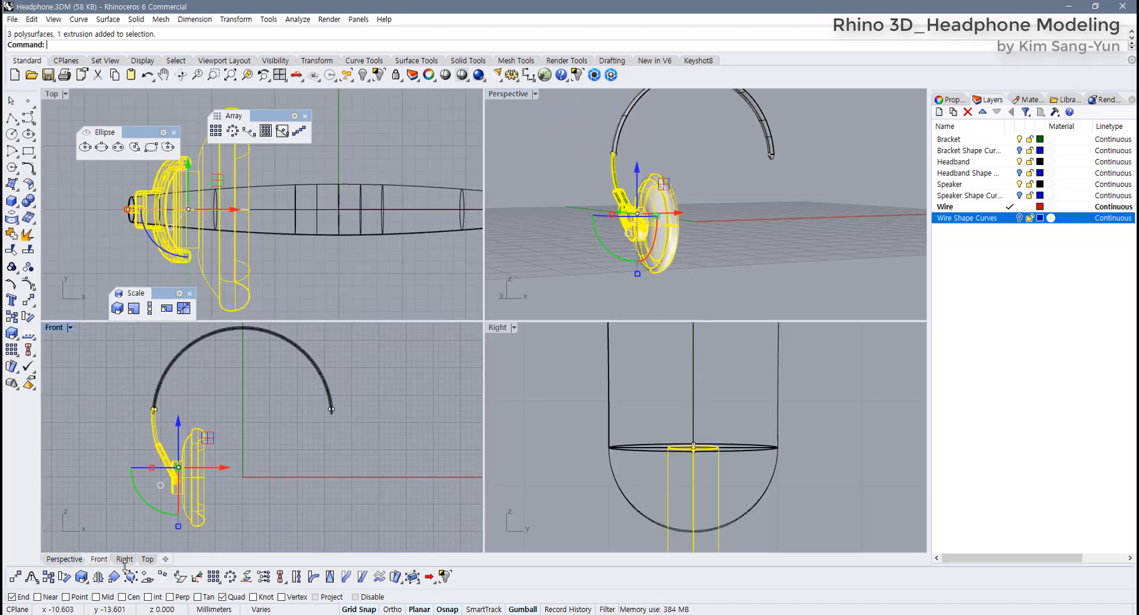
left_click(98, 576)
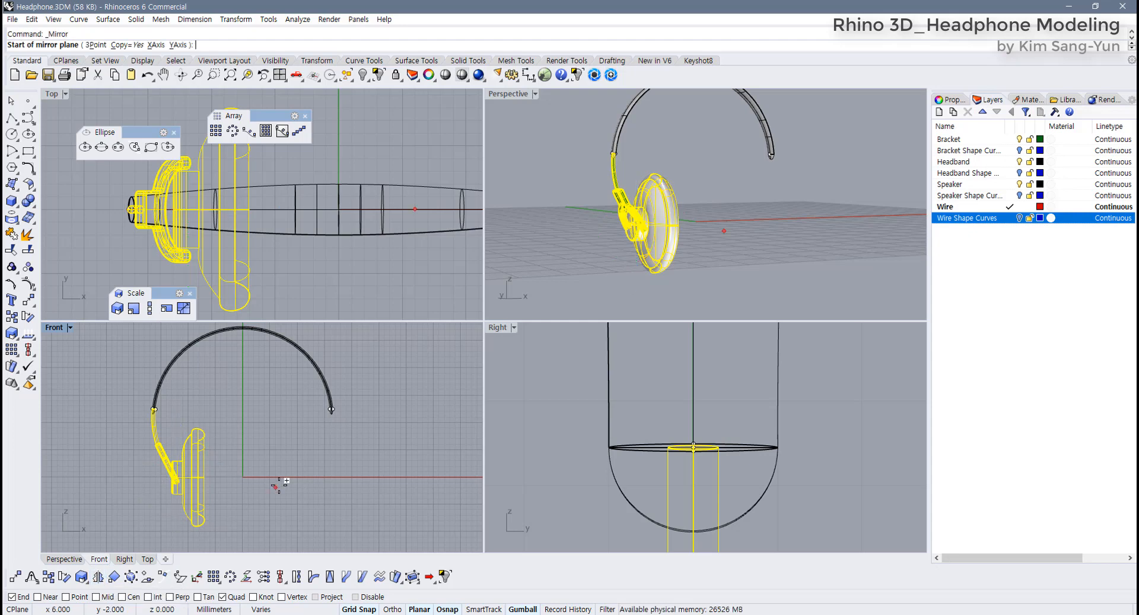
scroll(240, 466, "up", 3)
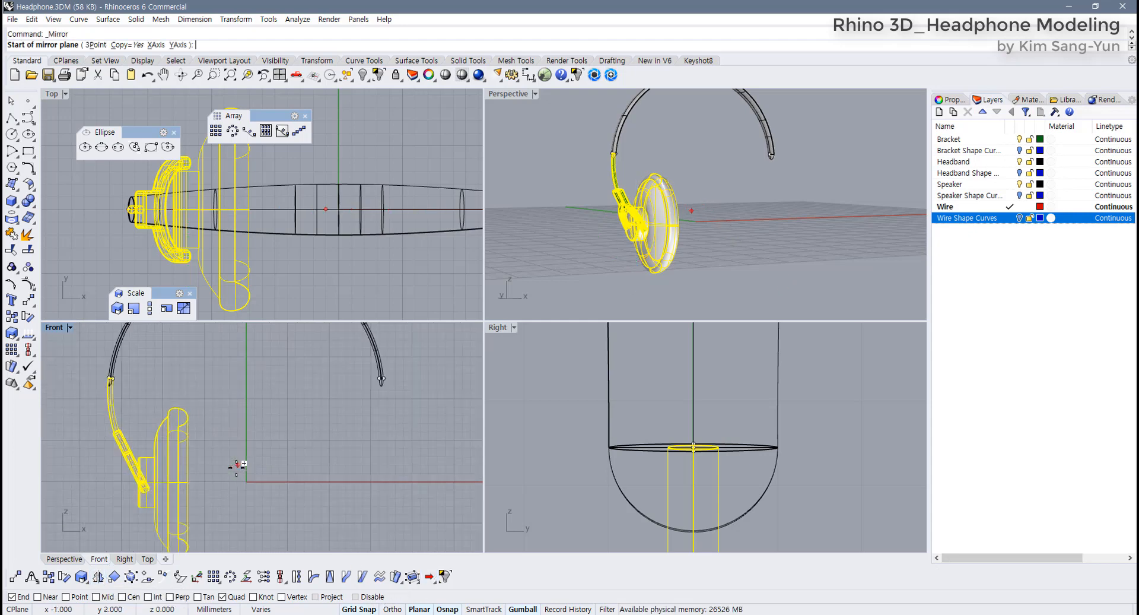
left_click(247, 481)
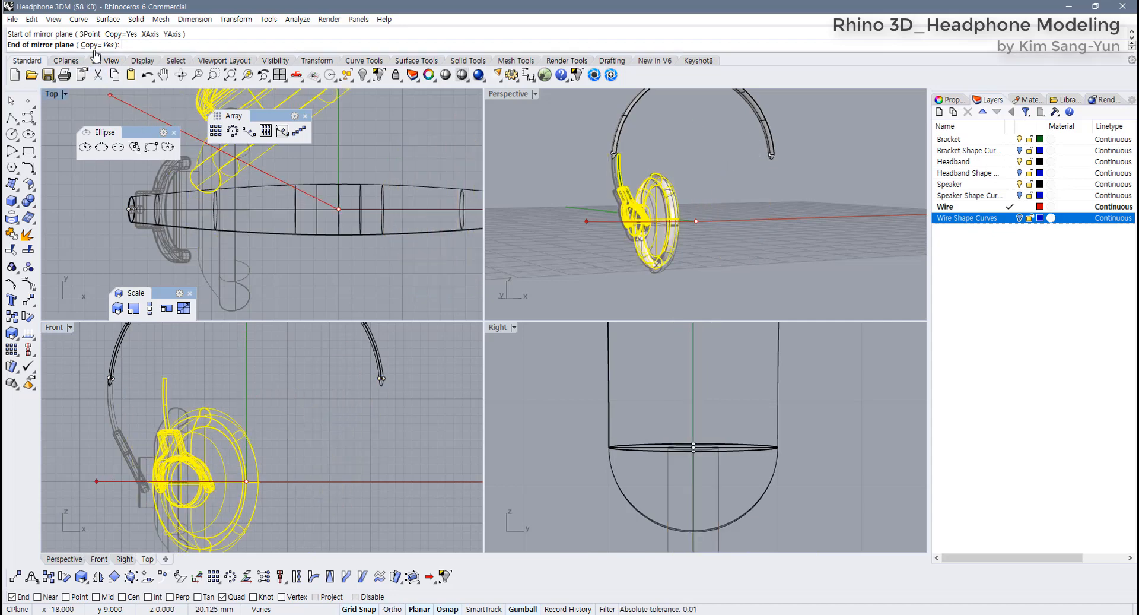
left_click(247, 388)
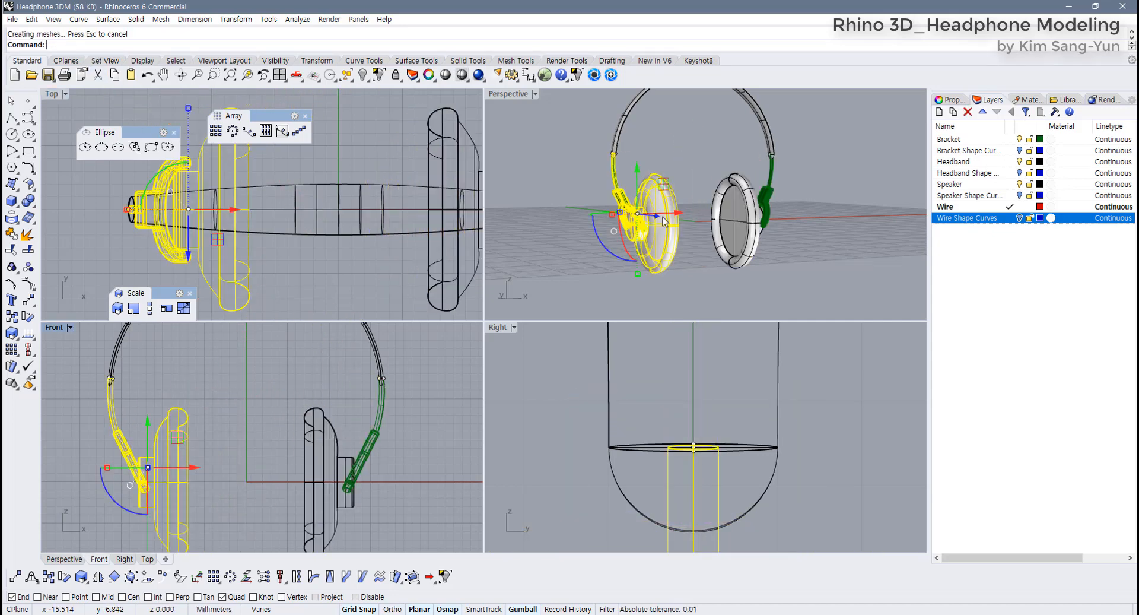
left_click(800, 260)
mouse_move(689, 220)
right_mouse_down()
mouse_move(865, 218)
mouse_move(638, 226)
mouse_move(690, 228)
right_mouse_up()
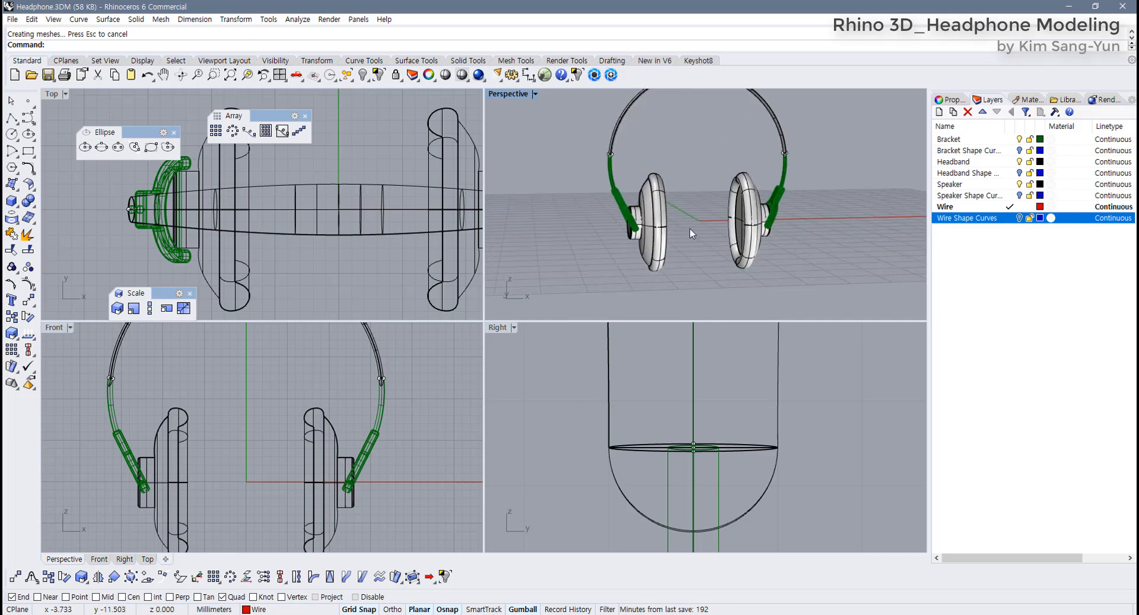
Show the Wire Shape Curves layer and examine the wire path in the Top view and the maximized Perspective view
left_click(1020, 218)
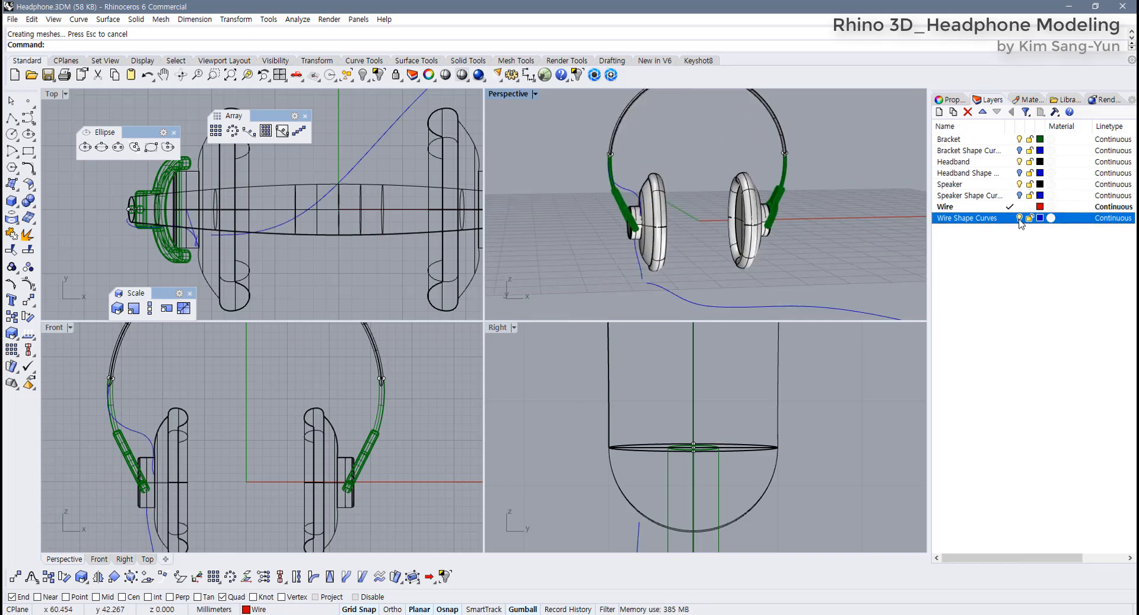
right_click_drag(547, 207, 936, 240)
scroll(813, 249, "down", 5)
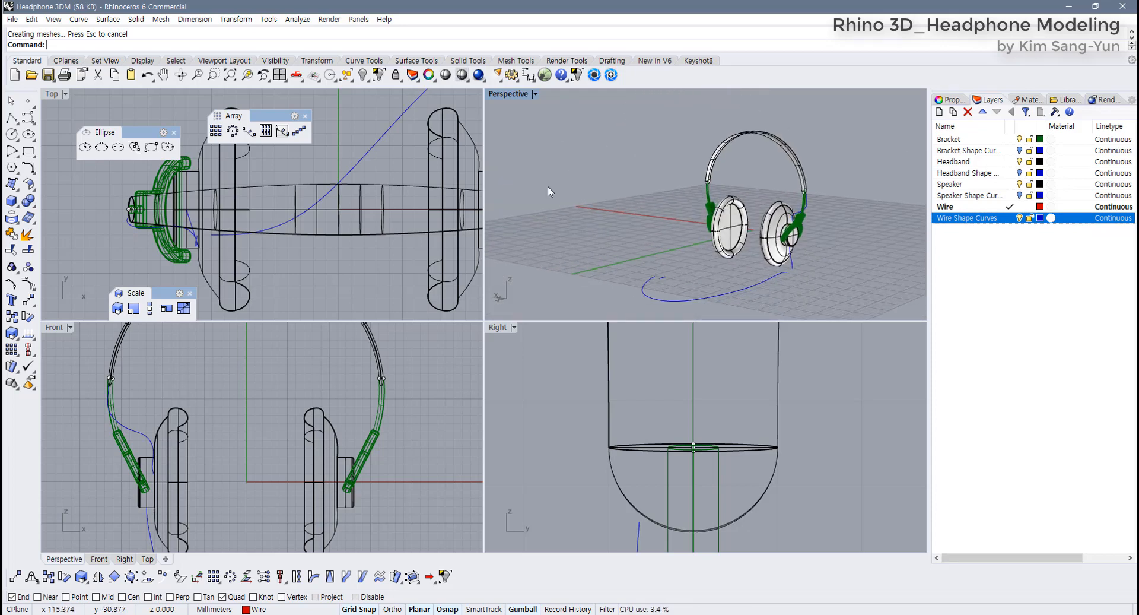
scroll(343, 257, "down", 8)
scroll(344, 258, "down", 4)
right_click_drag(344, 256, 305, 251)
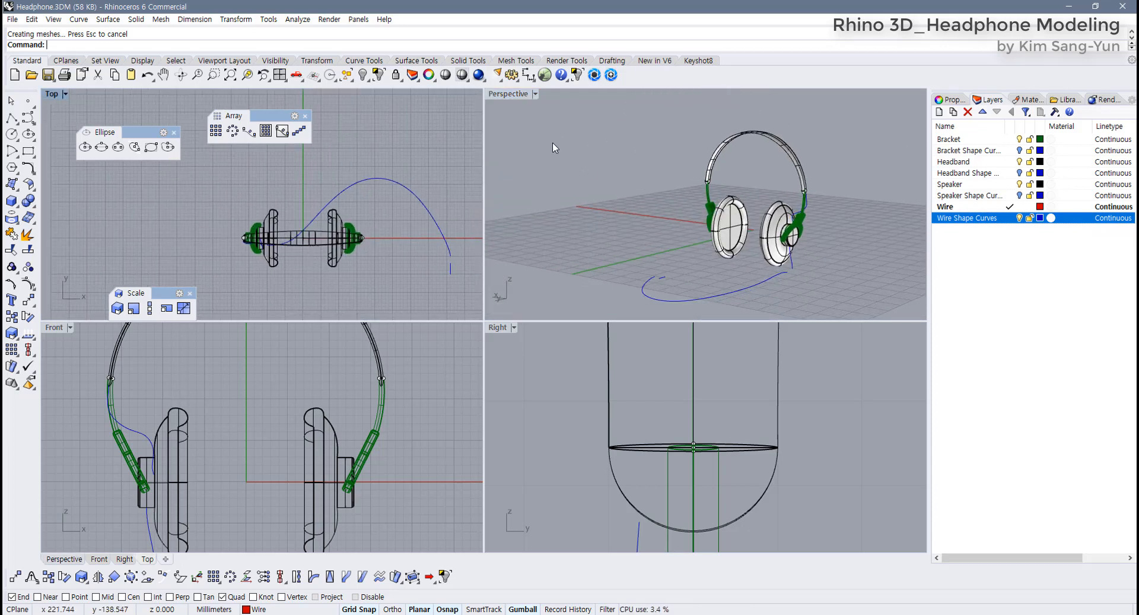
double_click(515, 95)
right_click_drag(646, 385, 542, 407)
scroll(542, 407, "up", 2)
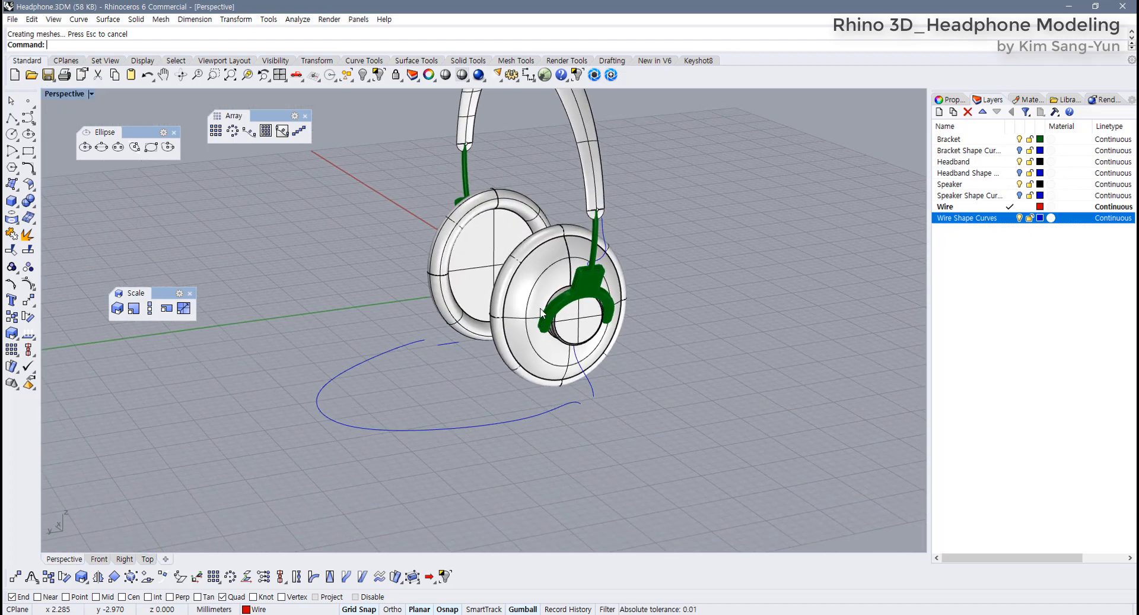
Start a helix around the long wire curve below the speakers and set it to 30 turns
left_click(546, 417)
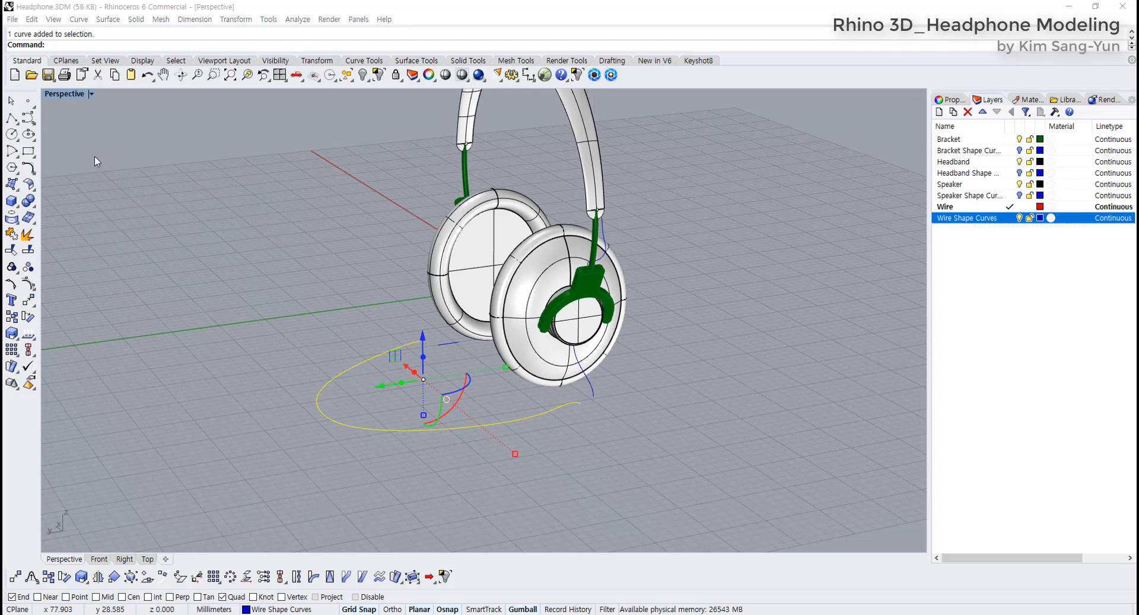
left_click(31, 122)
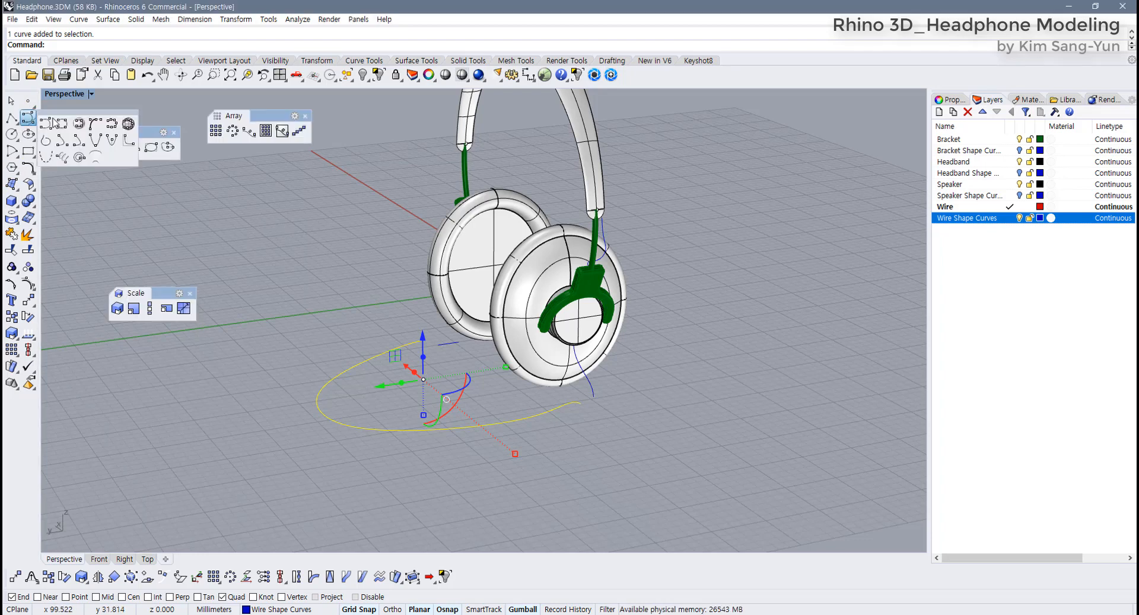
left_click_drag(69, 113, 206, 175)
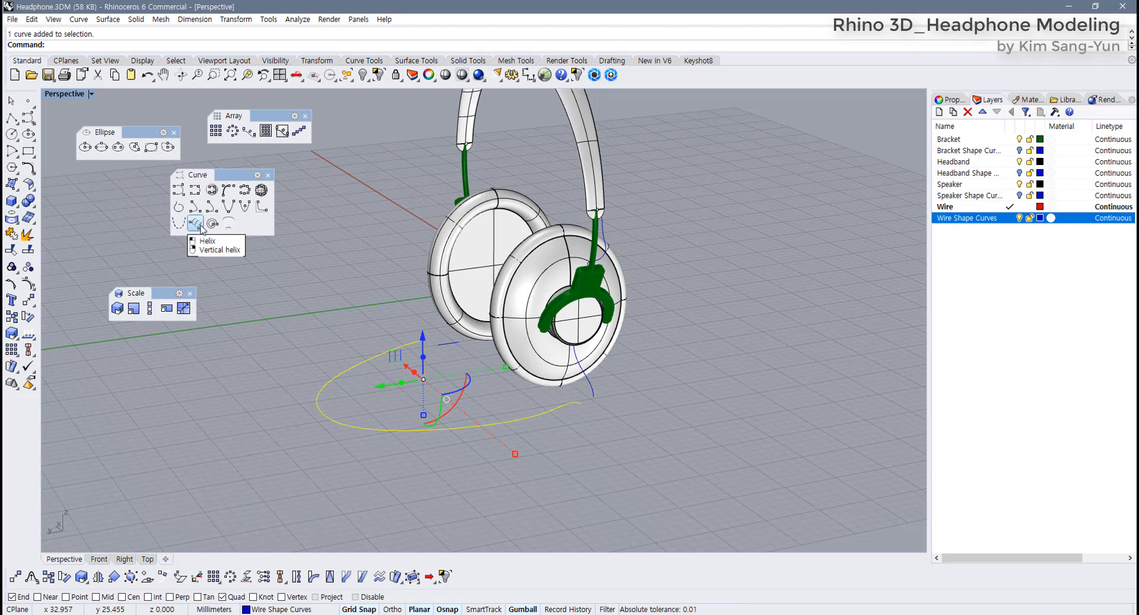
left_click(201, 229)
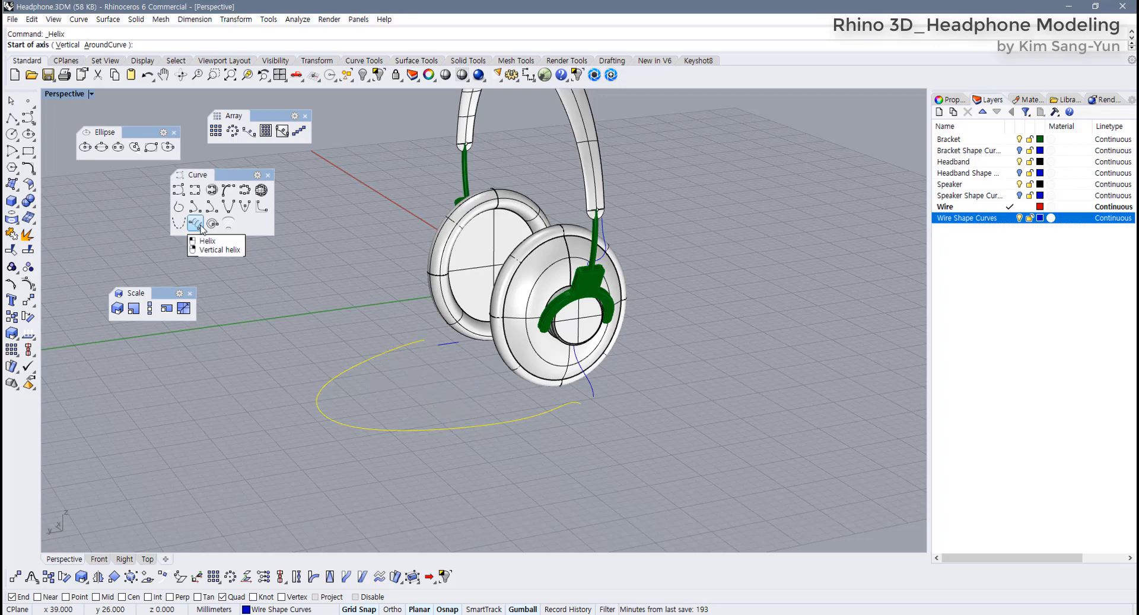
left_click(113, 46)
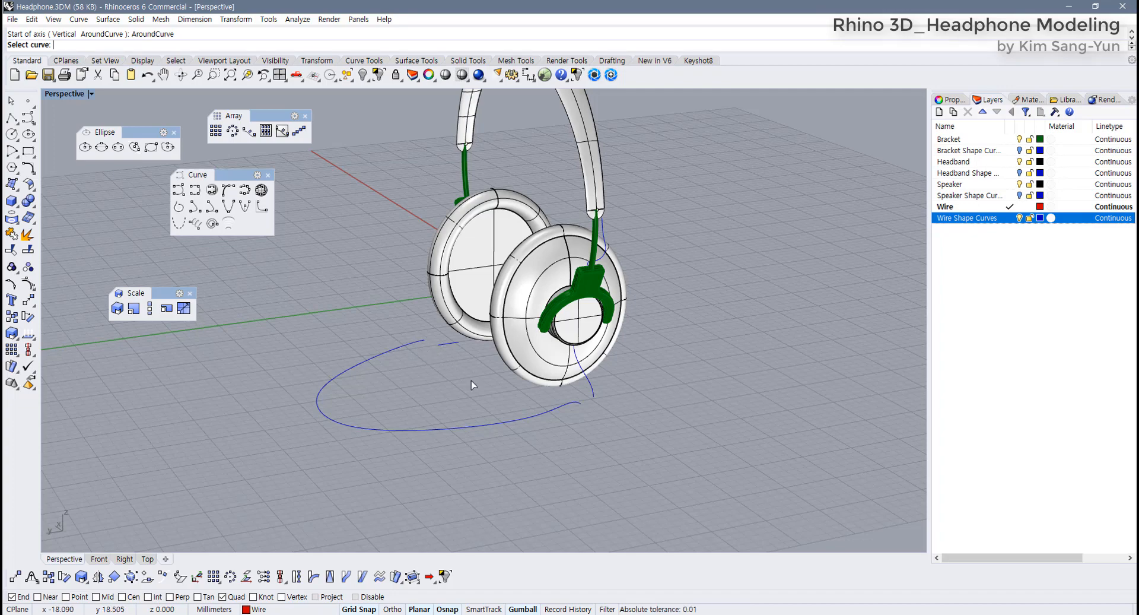
left_click(542, 412)
right_click_drag(542, 412, 265, 415)
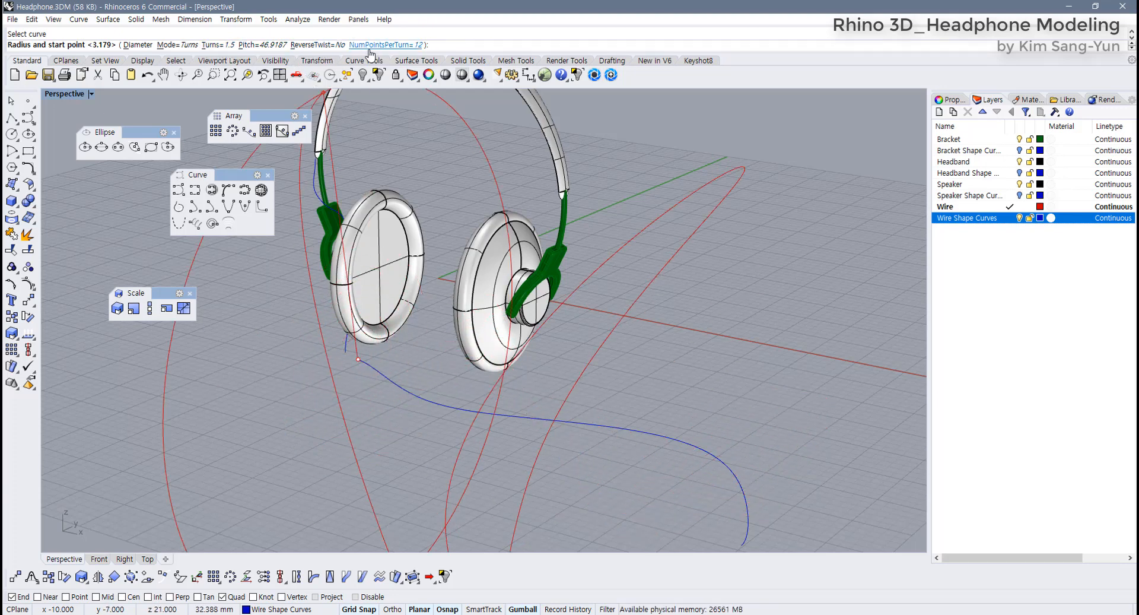
left_click(215, 45)
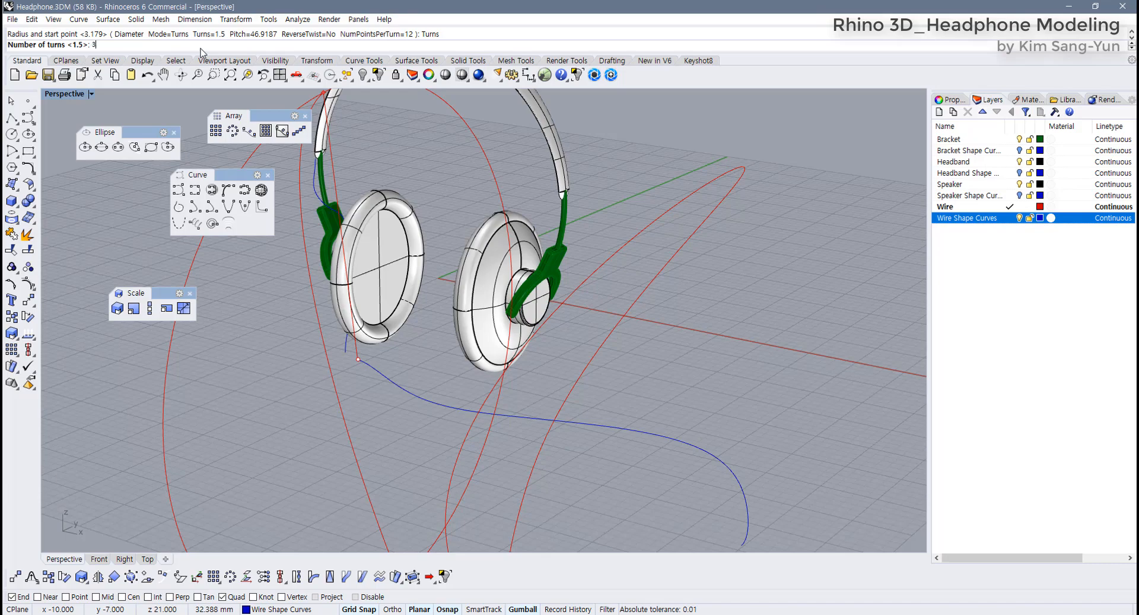
type("30")
key("Return")
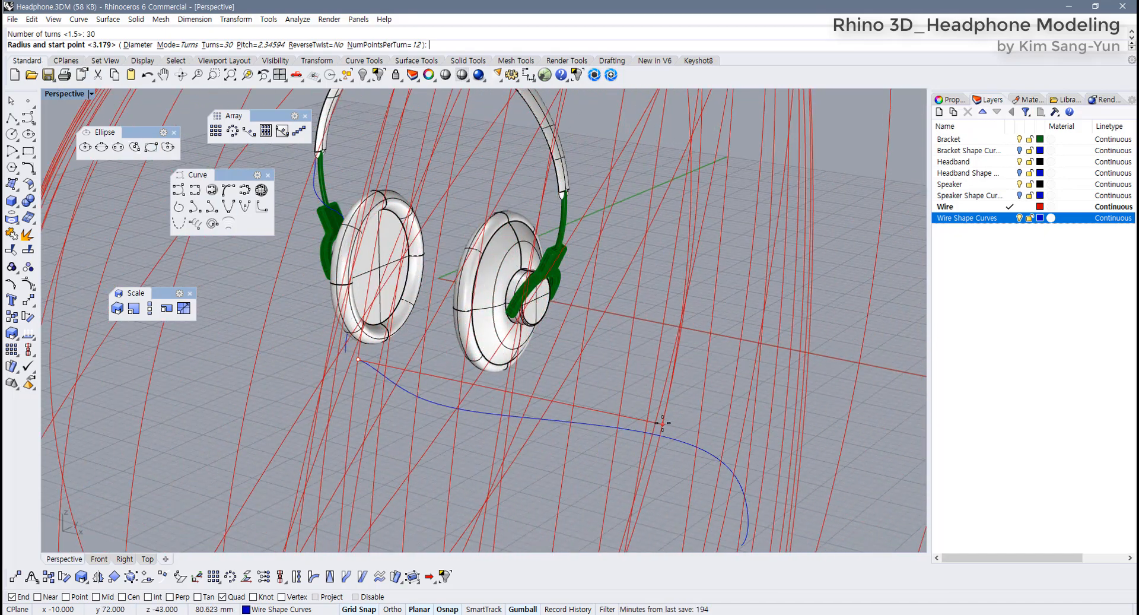
Preview the helix with radii of 1 and 1.5 mm from several angles, and cancel the command
type("1")
key("Return")
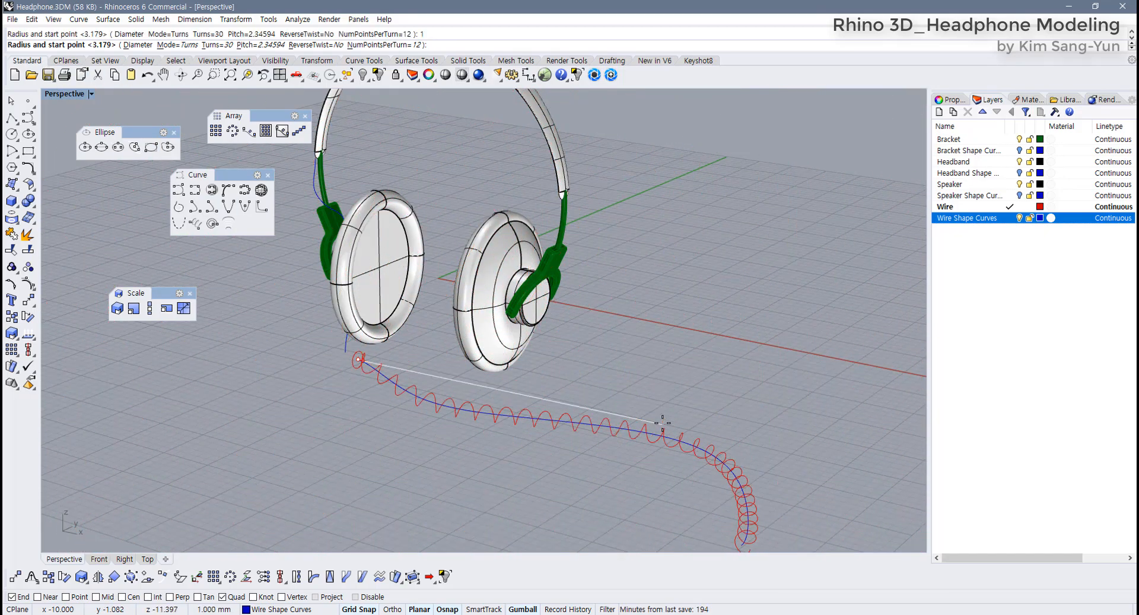
mouse_move(662, 423)
right_mouse_down()
mouse_move(580, 407)
mouse_move(270, 403)
mouse_move(647, 409)
right_mouse_up()
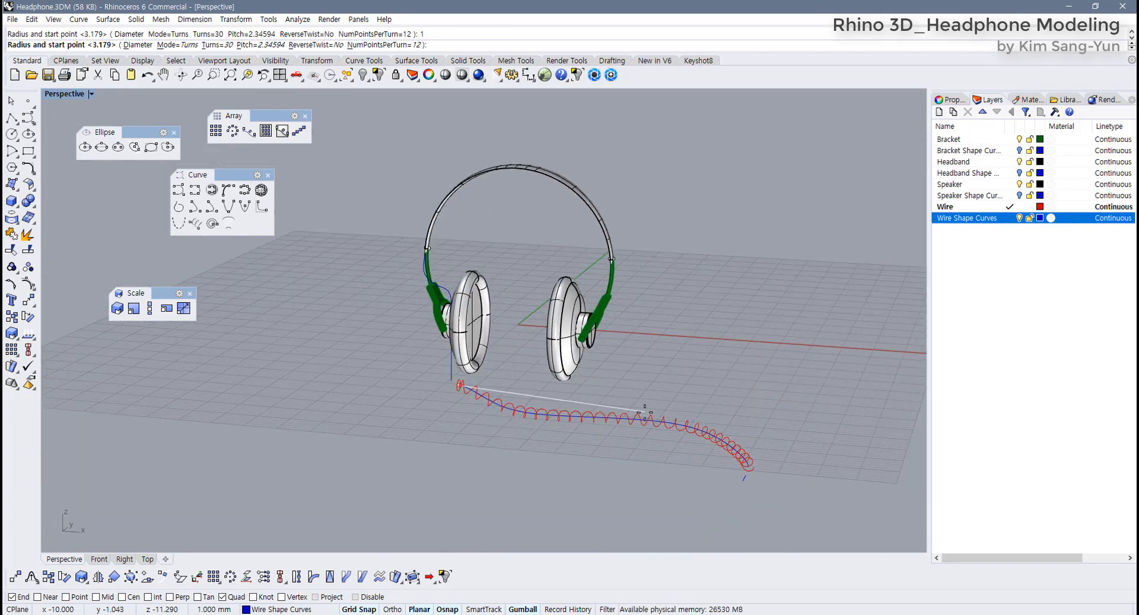
type("1.5")
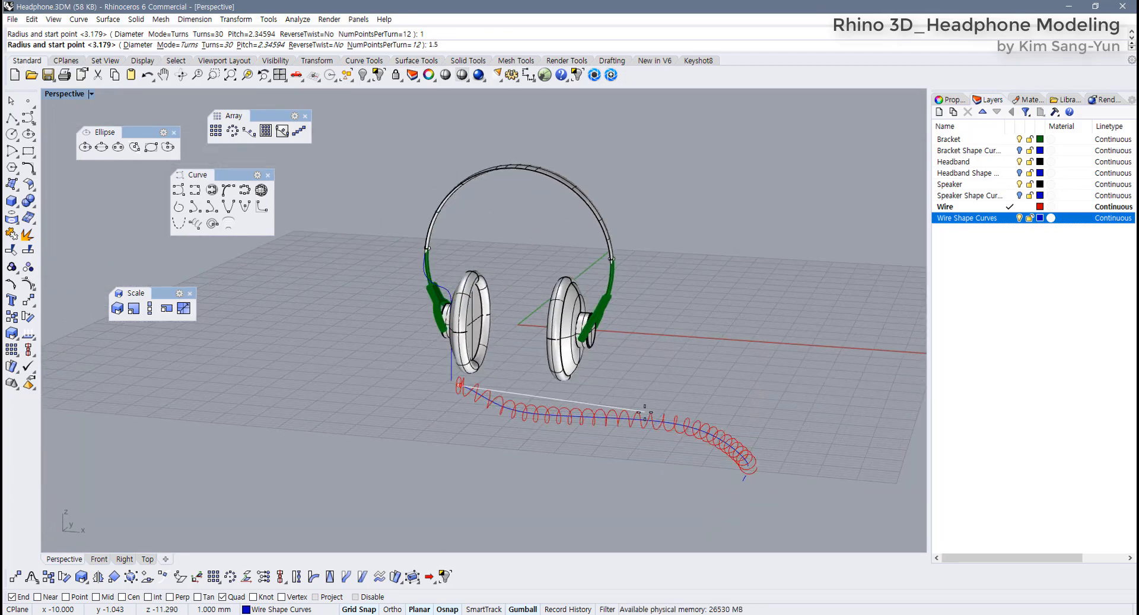
scroll(712, 490, "down", 2)
scroll(641, 438, "up", 5)
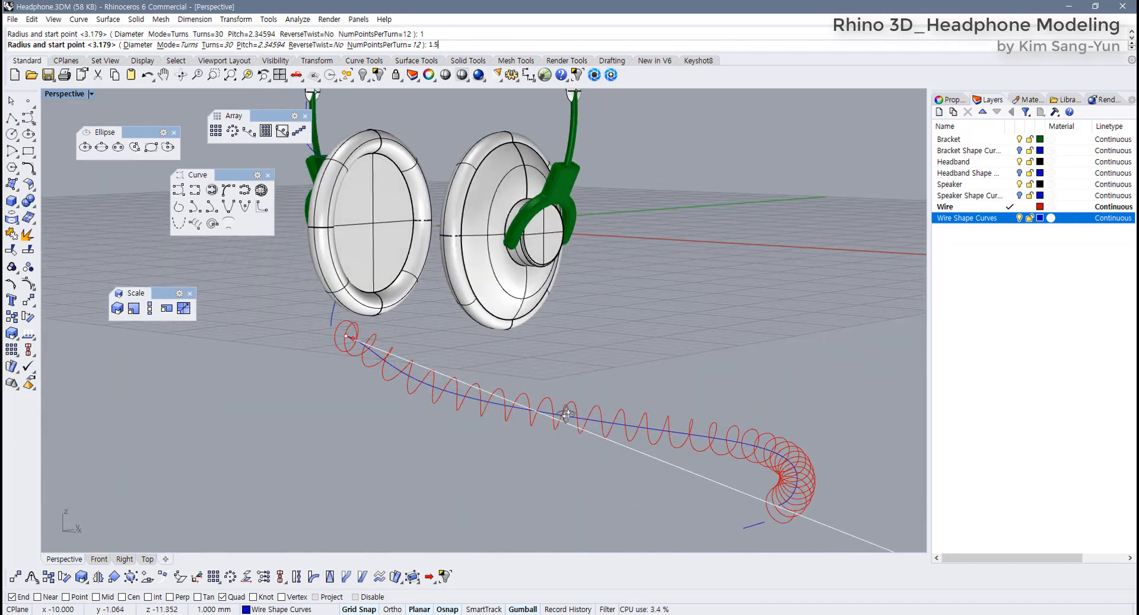
right_click_drag(567, 414, 557, 361)
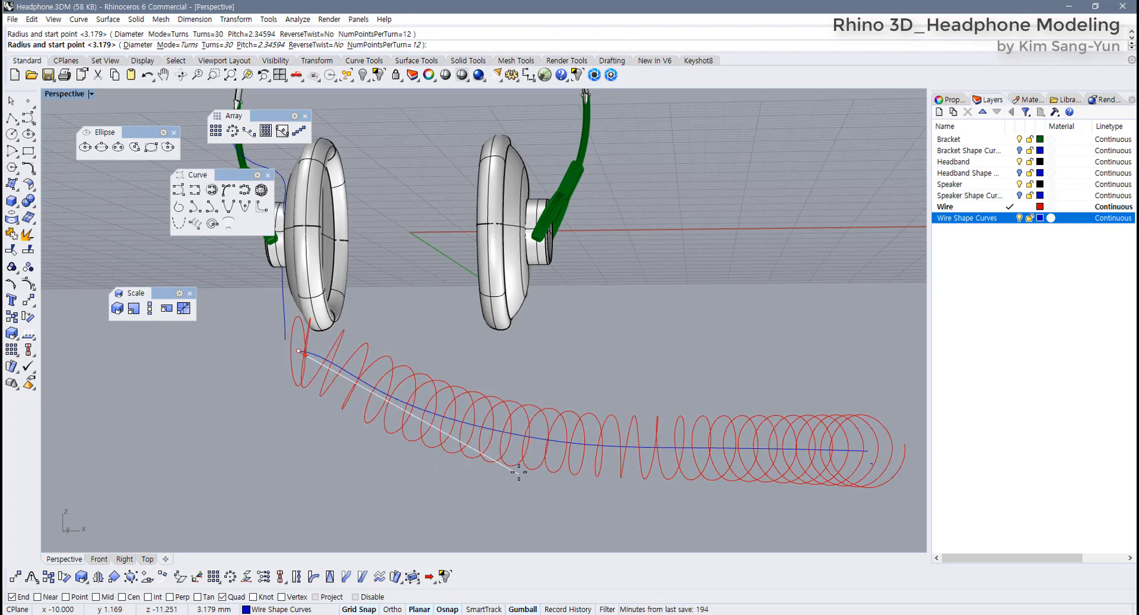
key("Escape")
Start a new helix around the long wire curve below the speakers and set it to 8 points per turn
key("Return")
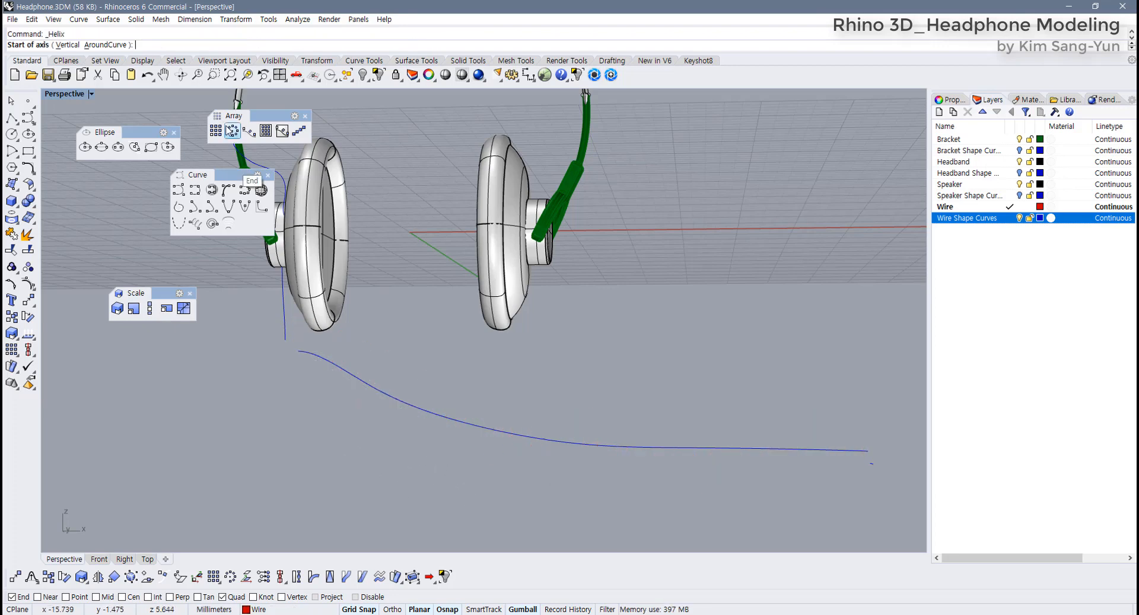
left_click(123, 49)
left_click(351, 376)
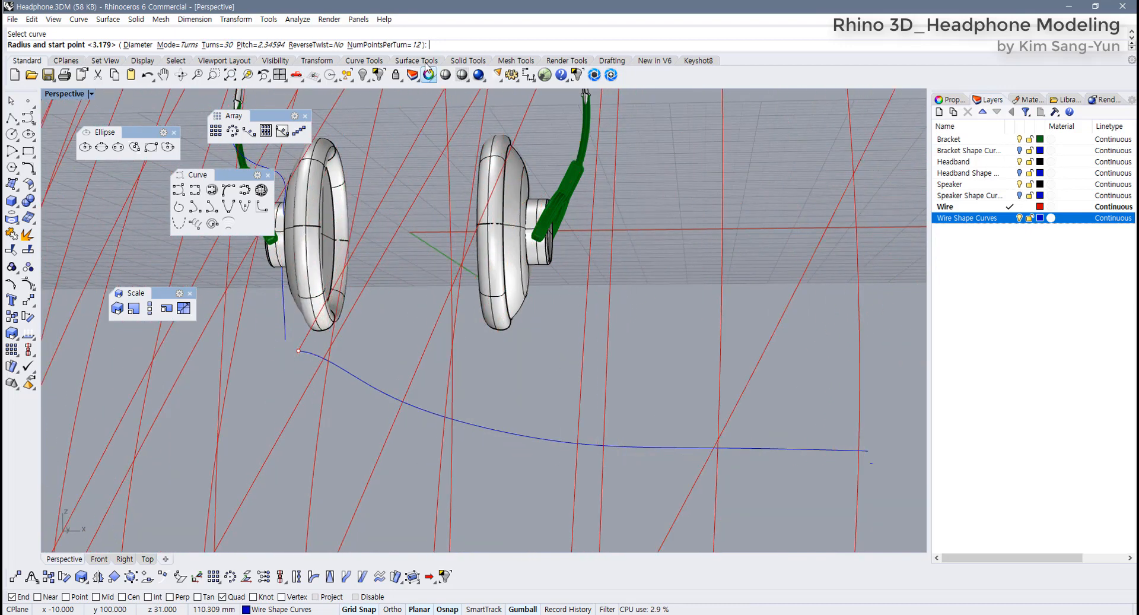
left_click(392, 48)
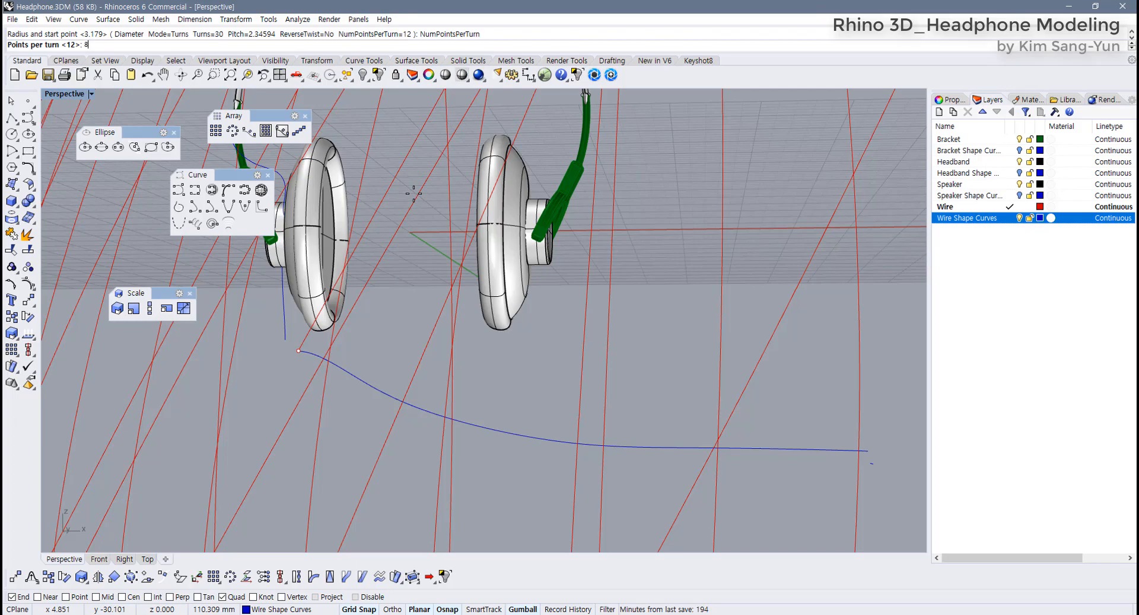
type("8")
key("Return")
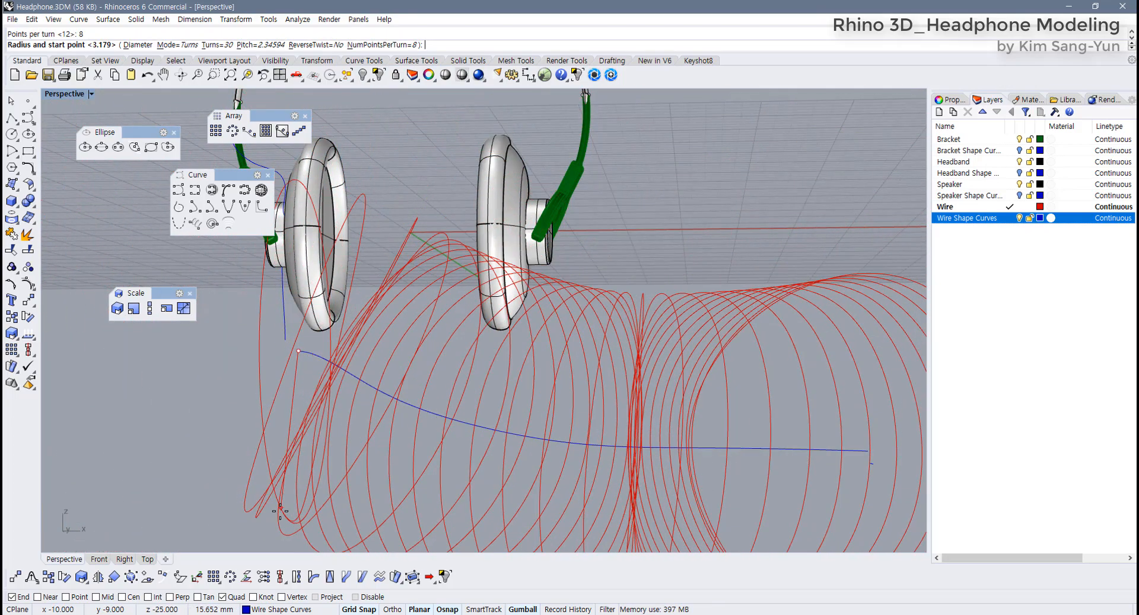
Try the helix with a 1.5 mm radius and a start point placed in the Top view, and undo it
type("1.5")
key("Return")
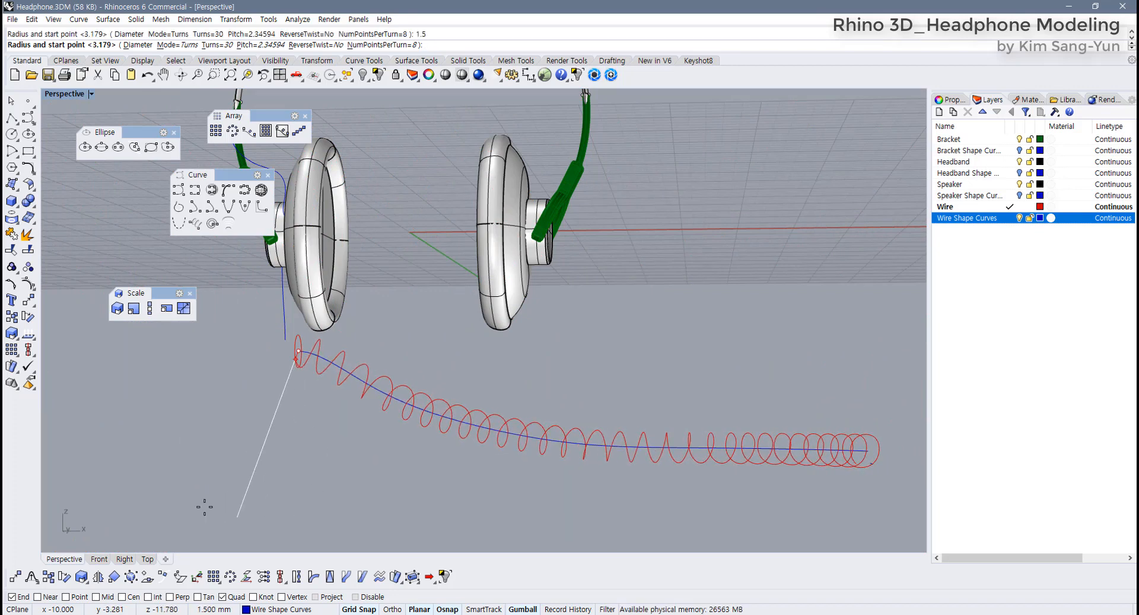
double_click(64, 95)
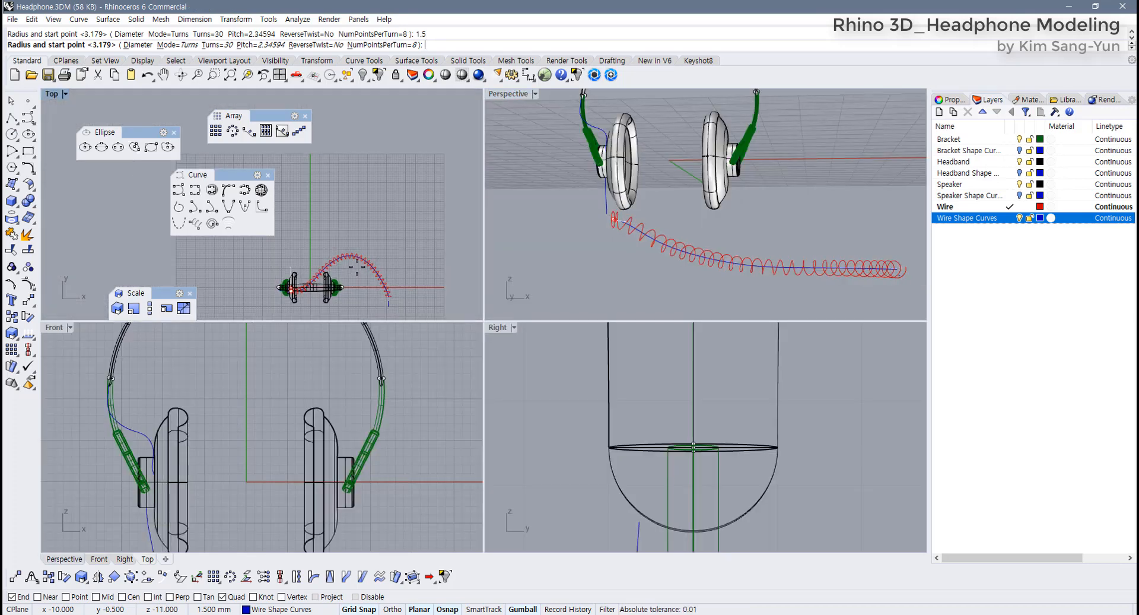
scroll(349, 248, "up", 1)
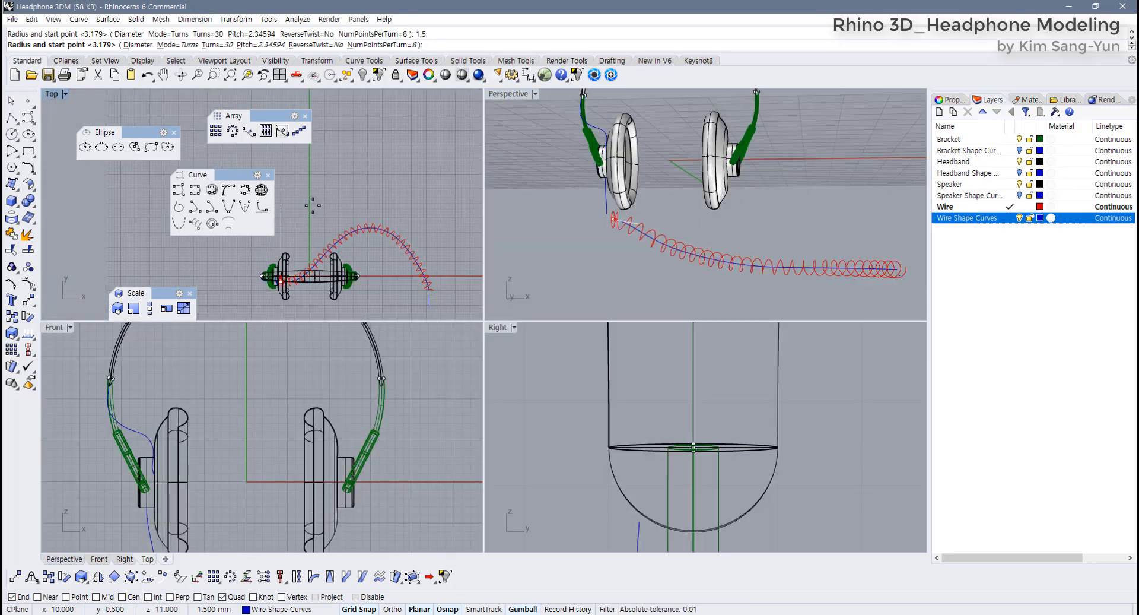
left_click(313, 205)
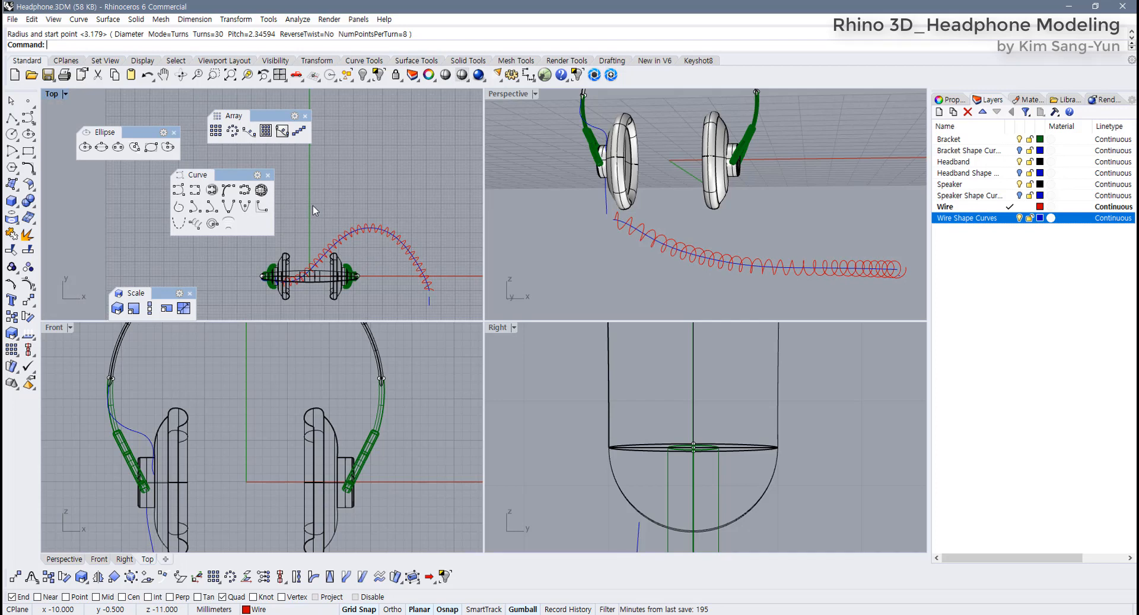
right_click_drag(860, 251, 813, 264)
key("ctrl+z")
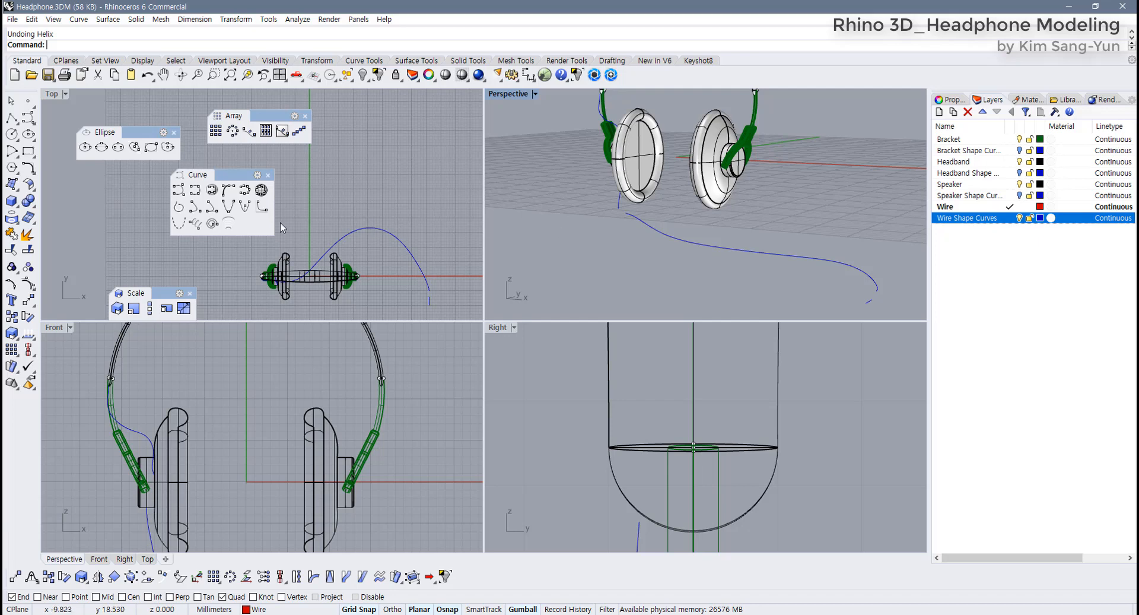
Create a helix around the long wire curve with a 1.5 mm radius, setting its start point in the Top view
left_click(196, 225)
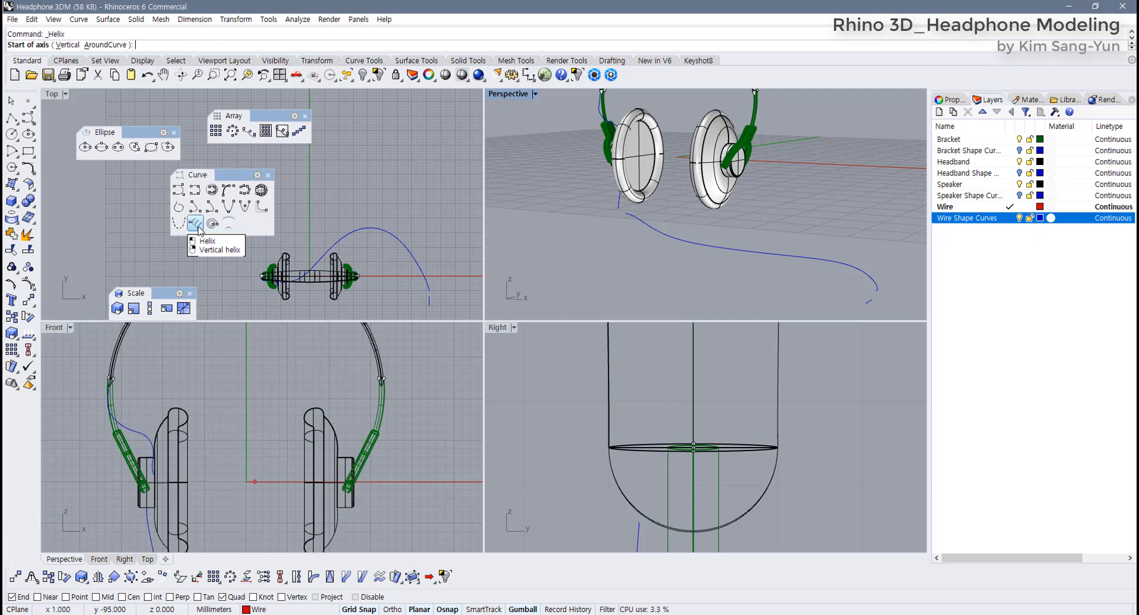
left_click(94, 45)
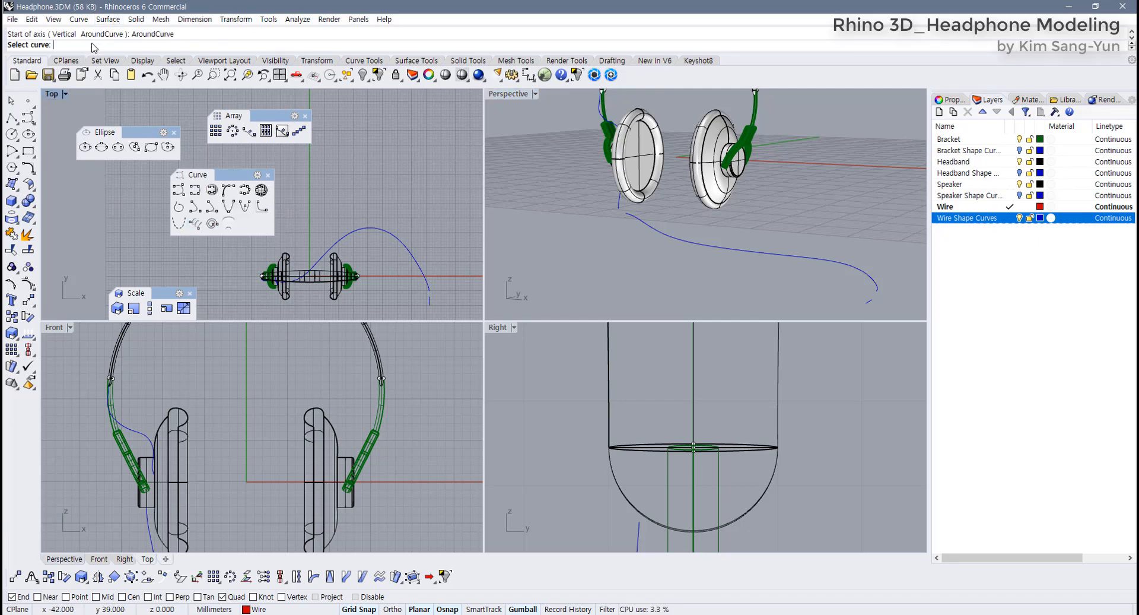
left_click(649, 228)
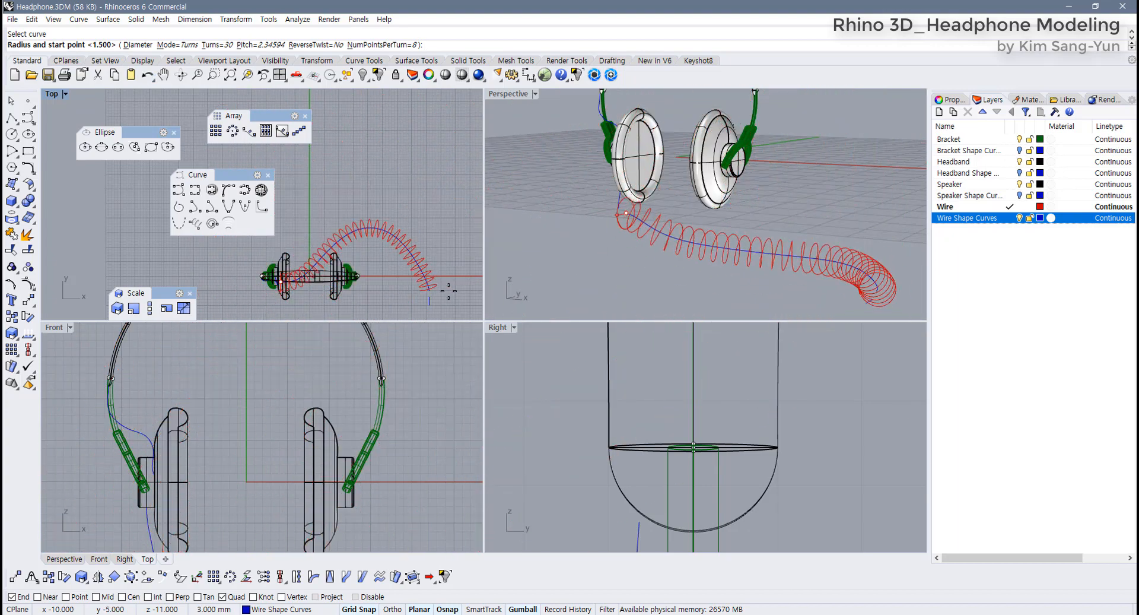
type("1.5")
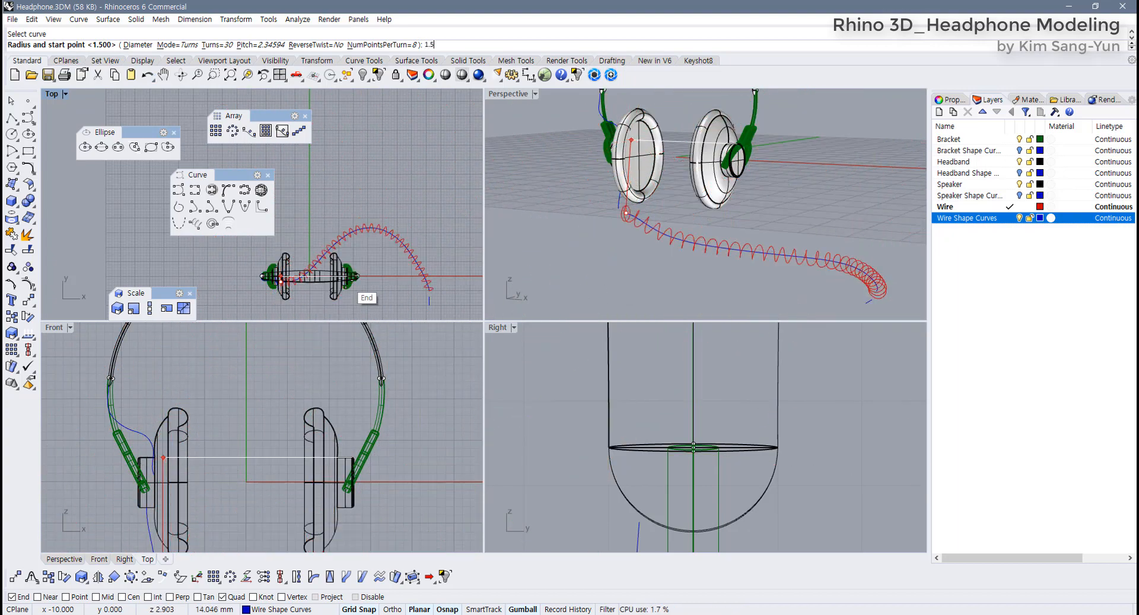
key("Return")
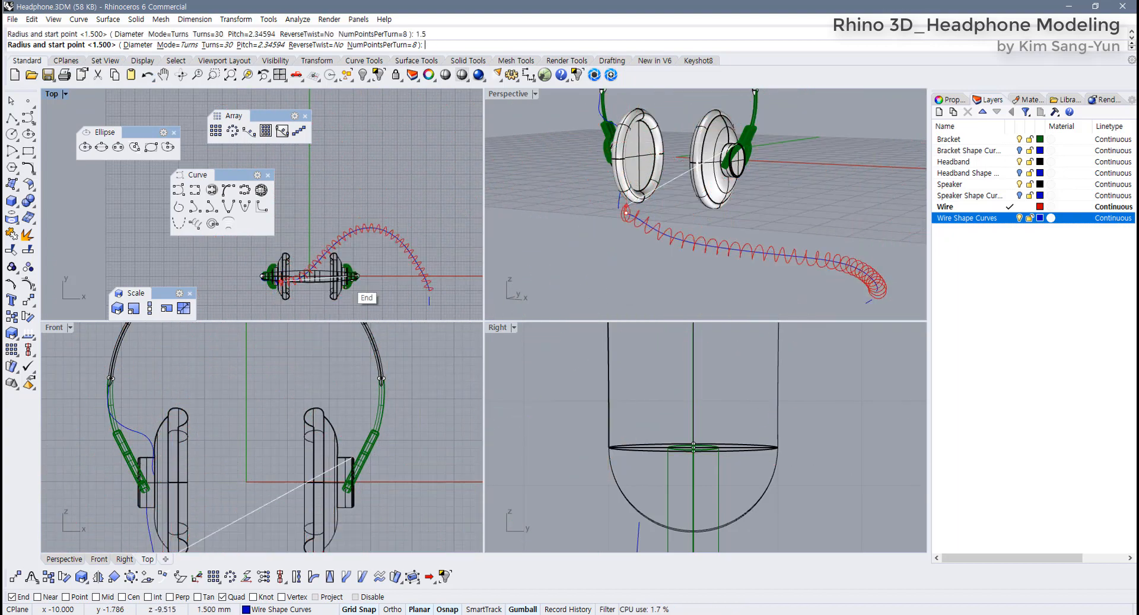
left_click(281, 224)
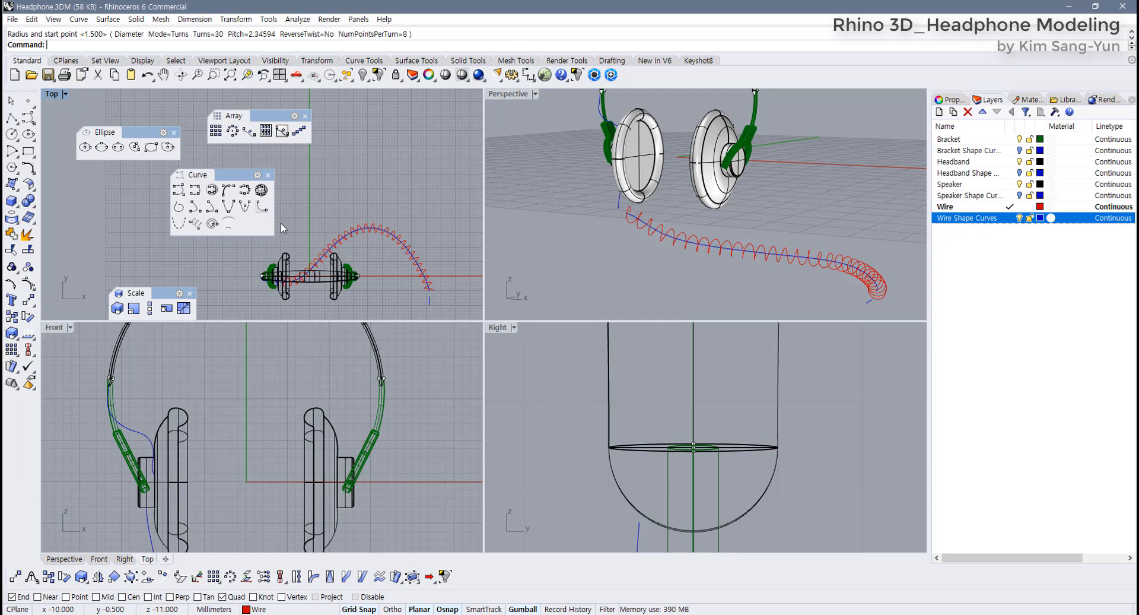
Examine the gap between the helix start and the speaker's wire curve from several angles in the maximized Perspective view
double_click(510, 93)
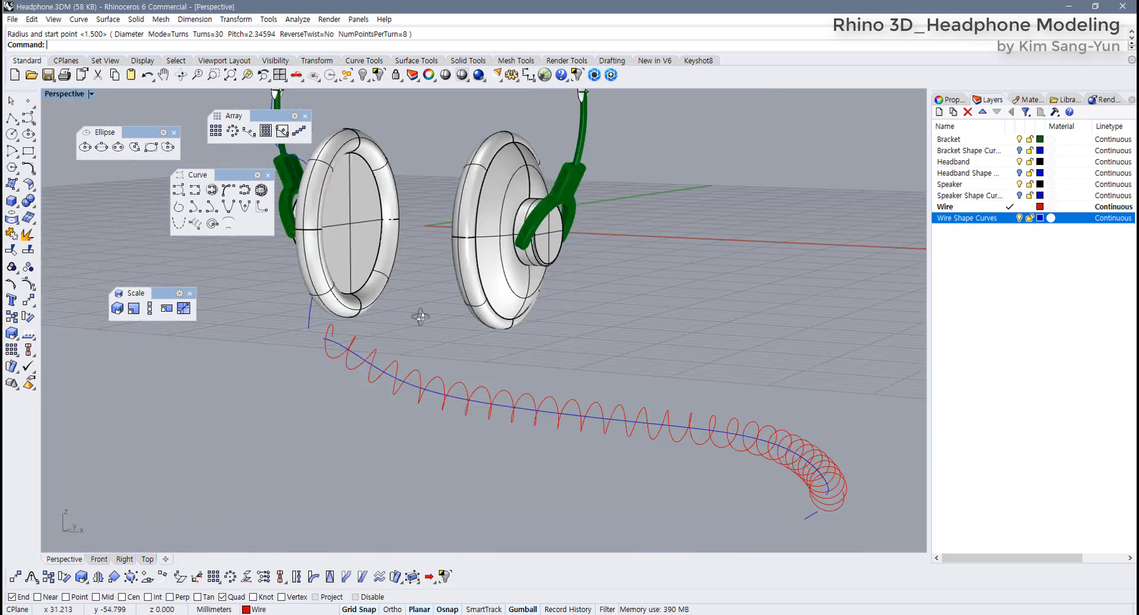
right_click_drag(420, 317, 357, 356)
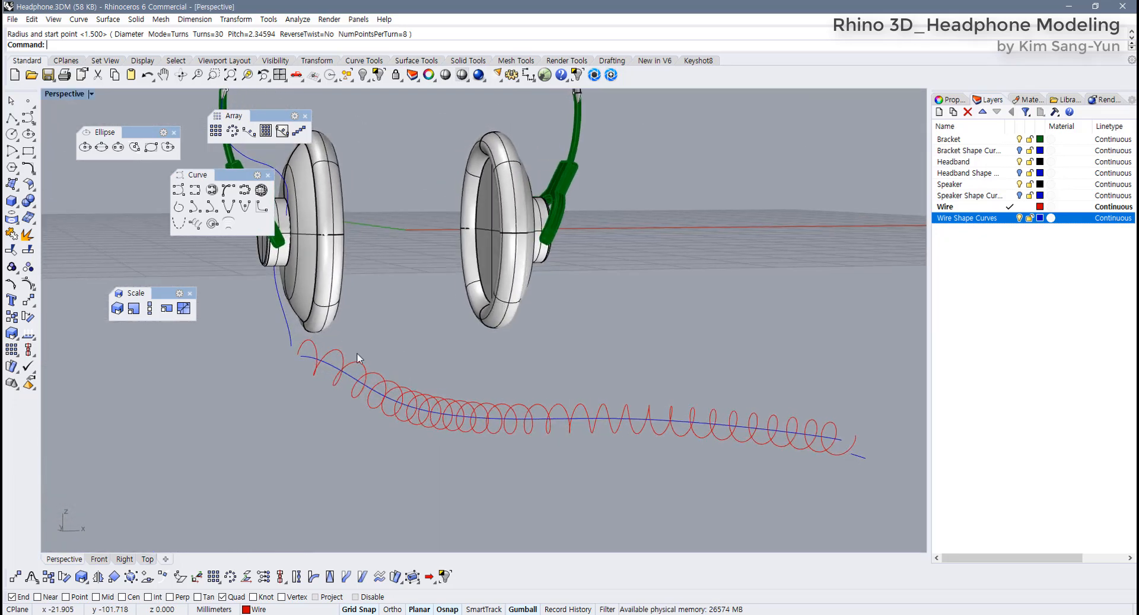
left_click(308, 363)
scroll(297, 368, "up", 3)
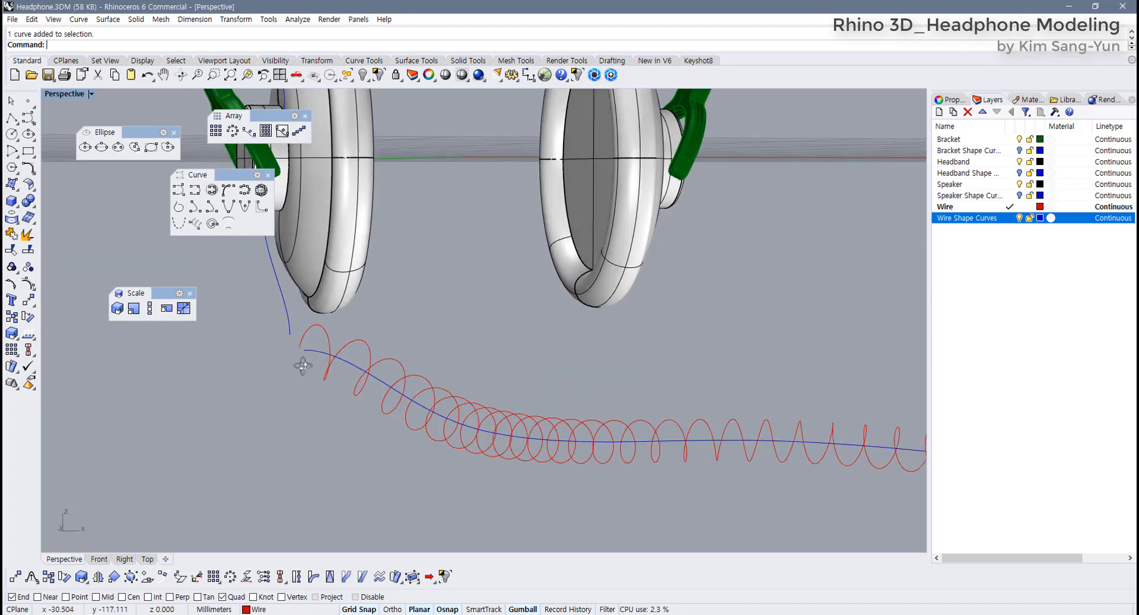
mouse_move(312, 376)
right_mouse_down()
mouse_move(355, 368)
mouse_move(305, 365)
right_mouse_up()
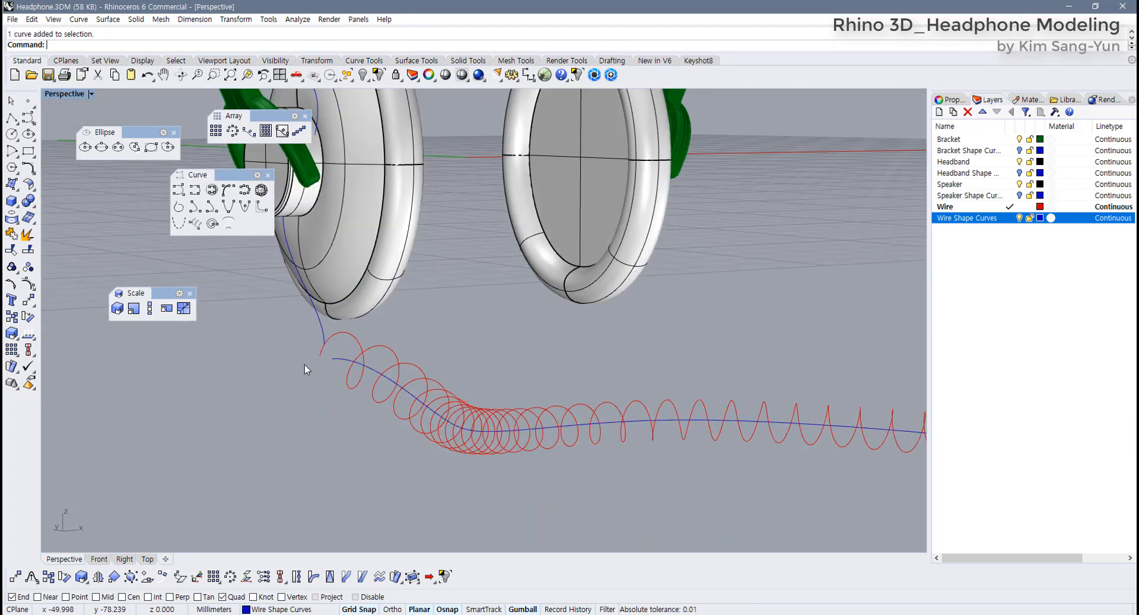
left_click(325, 333)
left_click(326, 334)
scroll(312, 351, "up", 5)
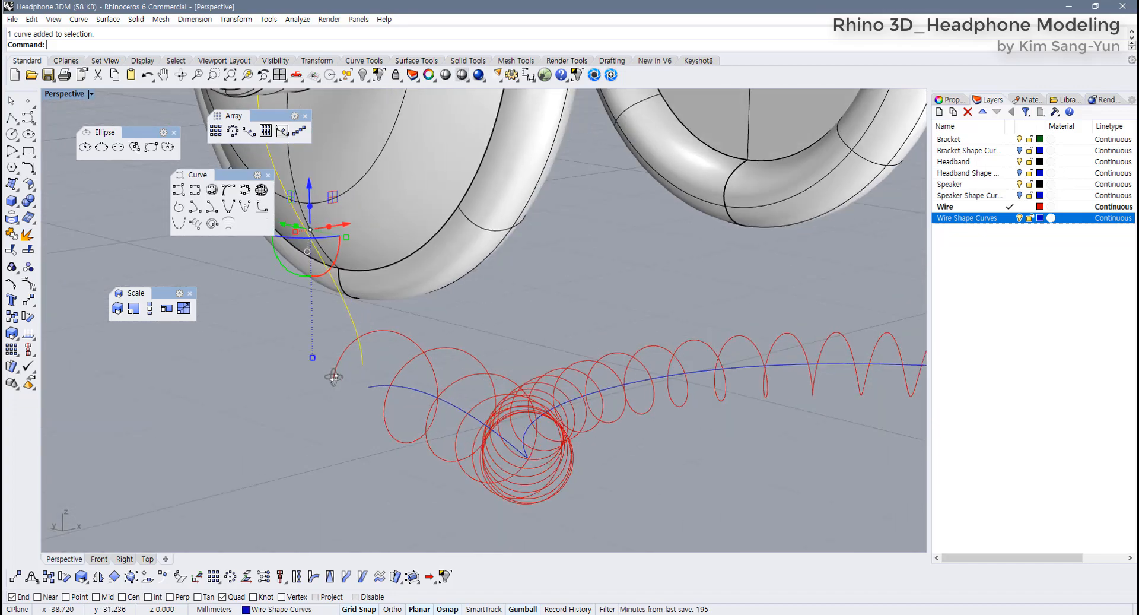
right_click_drag(276, 393, 402, 389)
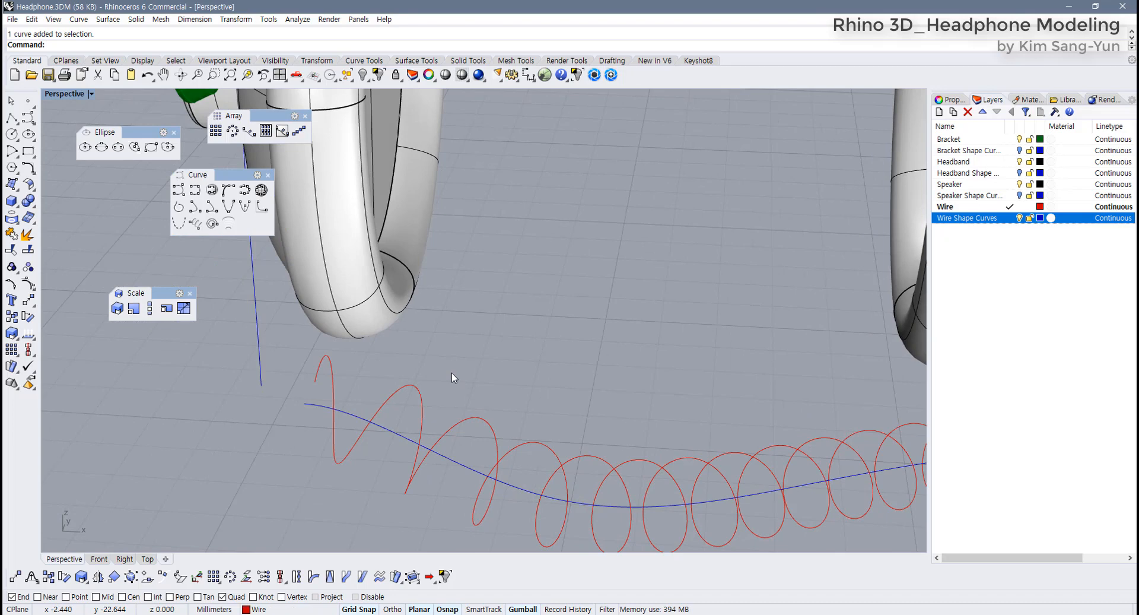
right_click_drag(463, 353, 539, 358, "shift")
Start the Match command between the lower end of the speaker's wire curve and the near end of the helix
left_click(366, 61)
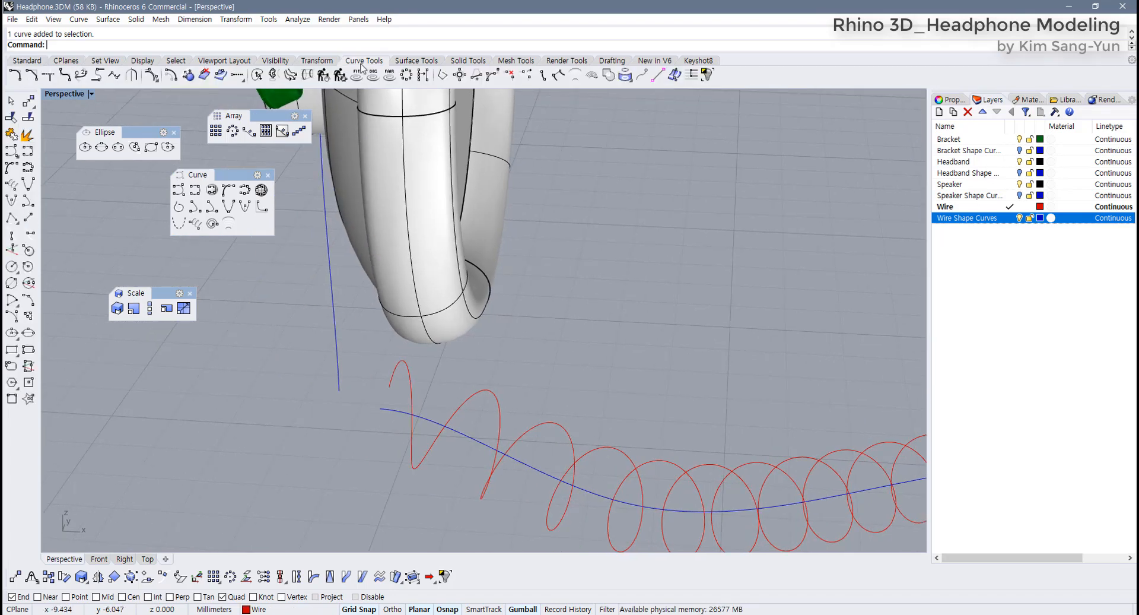
left_click(114, 76)
right_click_drag(341, 347, 313, 261)
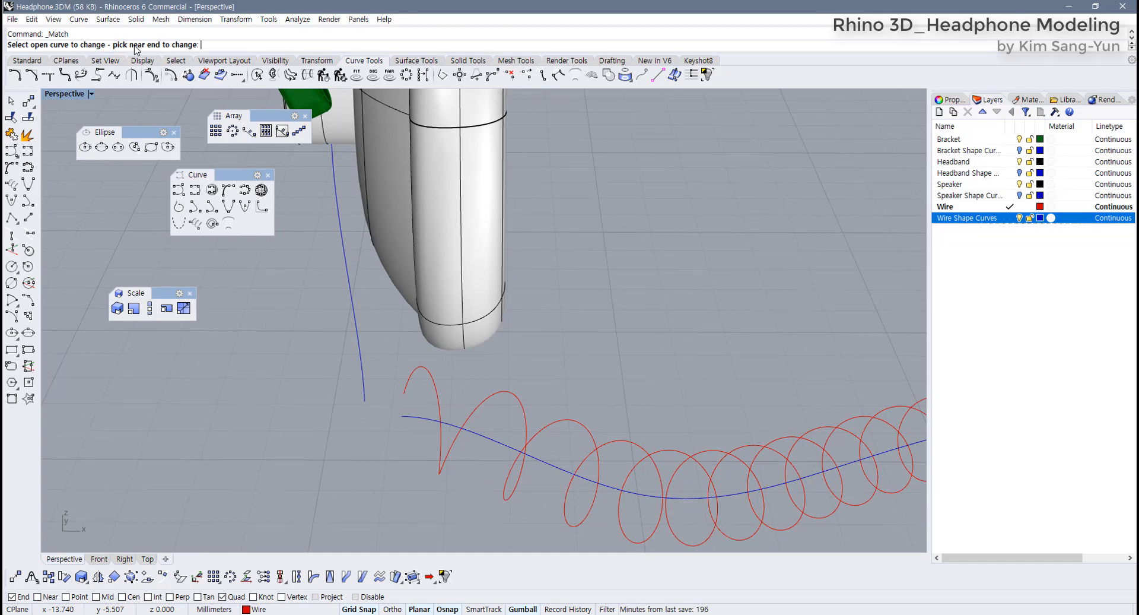
left_click(364, 394)
right_click_drag(363, 394, 422, 369)
left_click(416, 371)
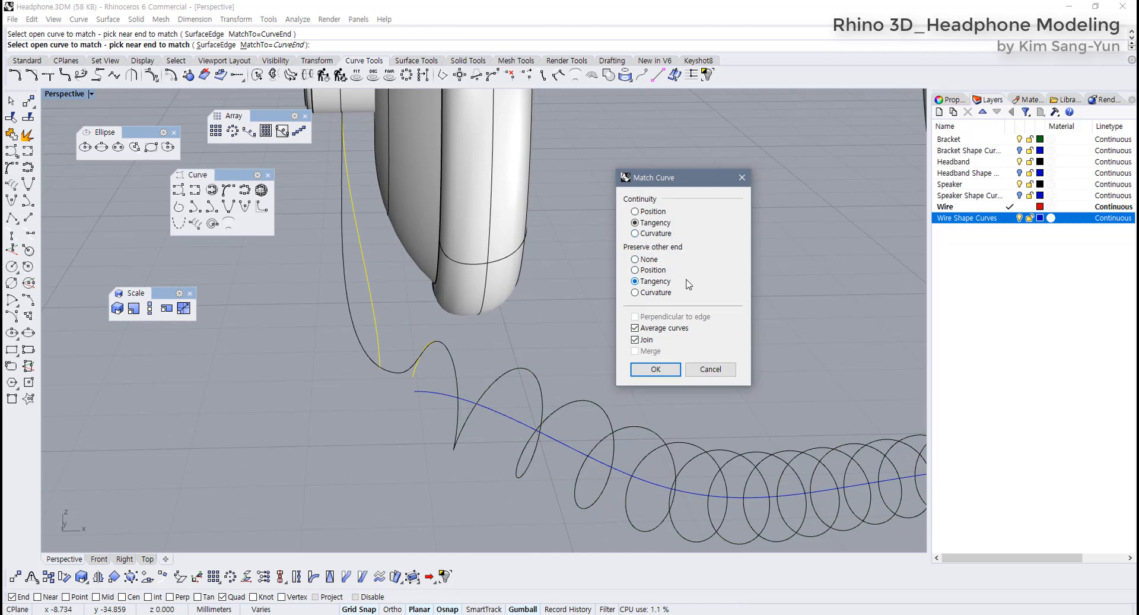
Preview the match with Curvature and Position options, and return continuity and the preserved other end to Tangency
left_click(648, 234)
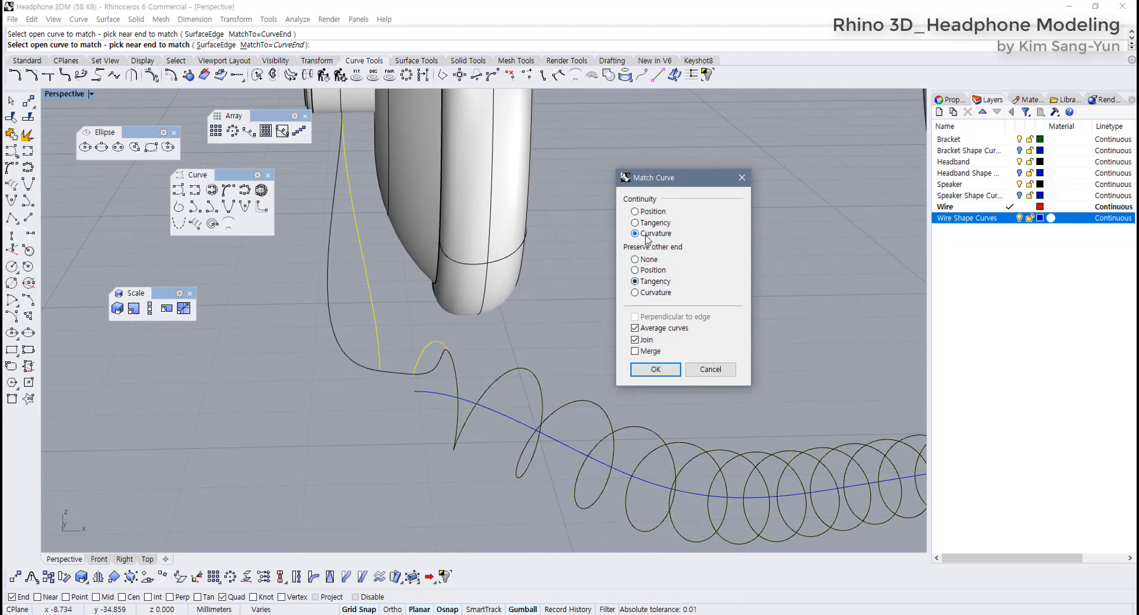
left_click(638, 292)
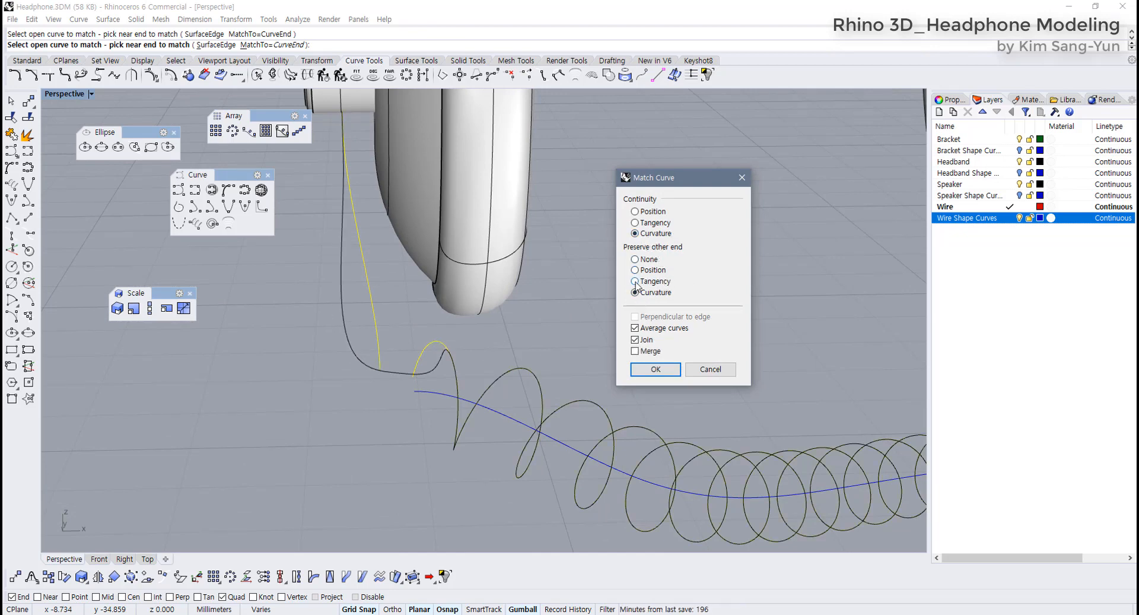
left_click(636, 282)
left_click(638, 225)
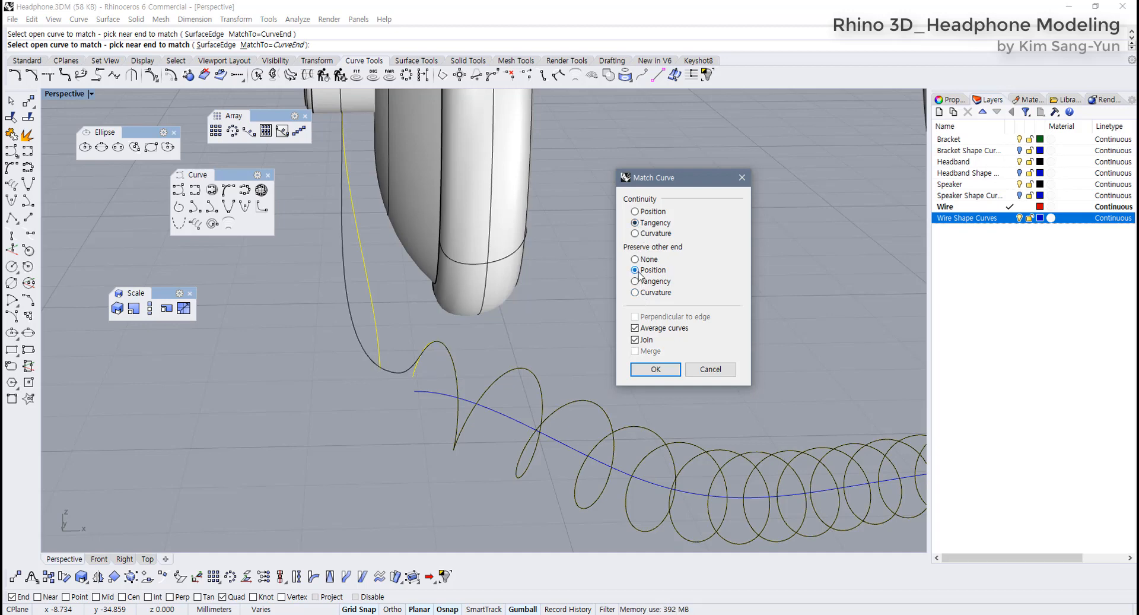
left_click(636, 212)
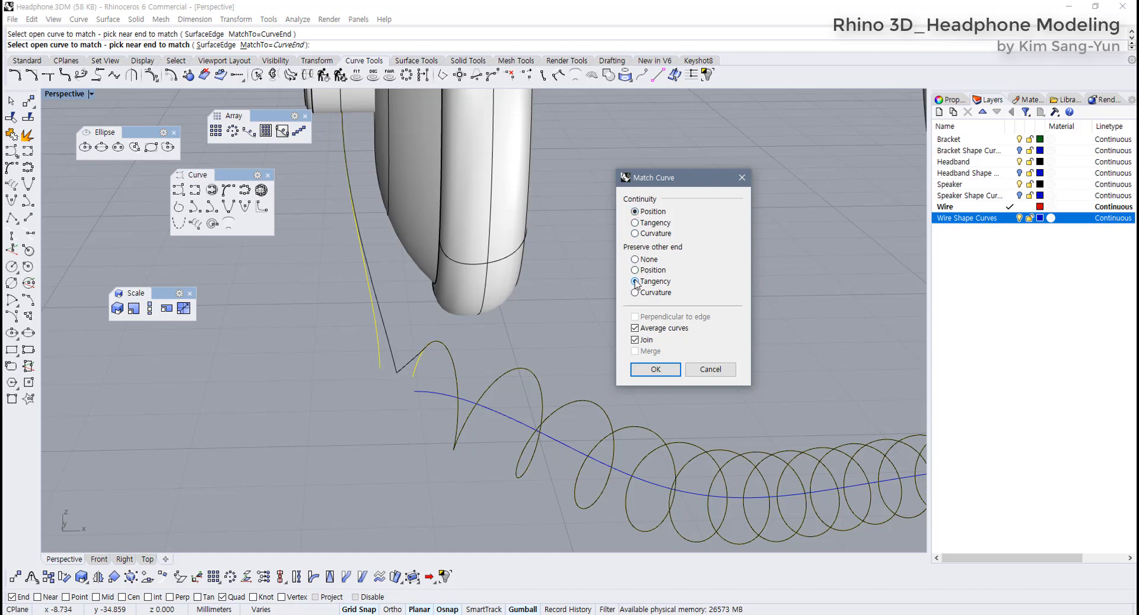
left_click(638, 223)
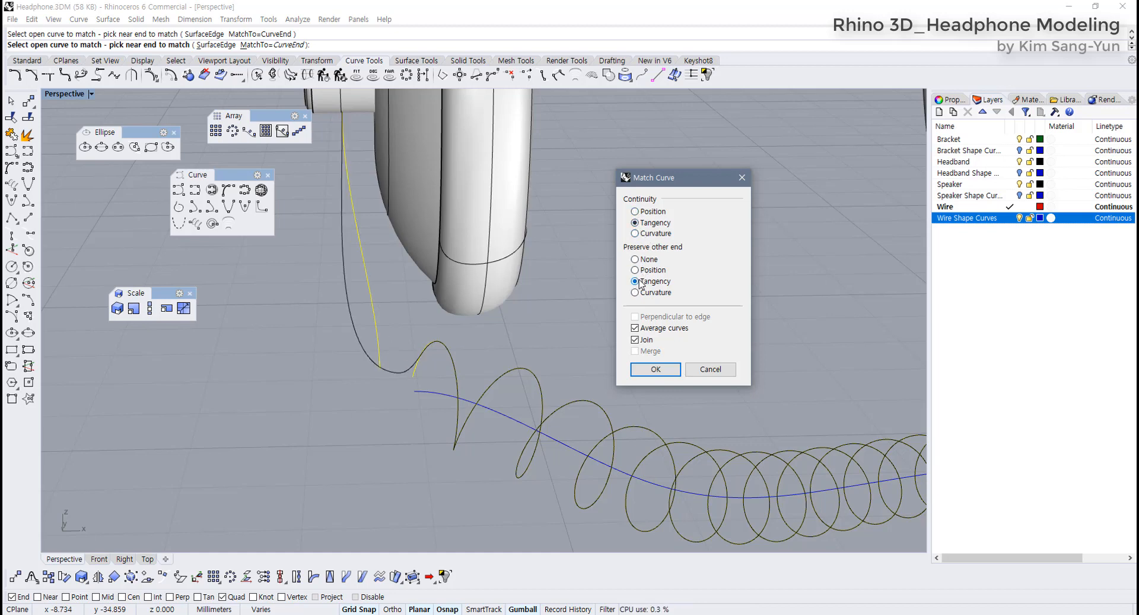
Compare the match with and without averaging from several angles, and apply it with Average curves and Join enabled
right_click_drag(447, 356, 423, 368)
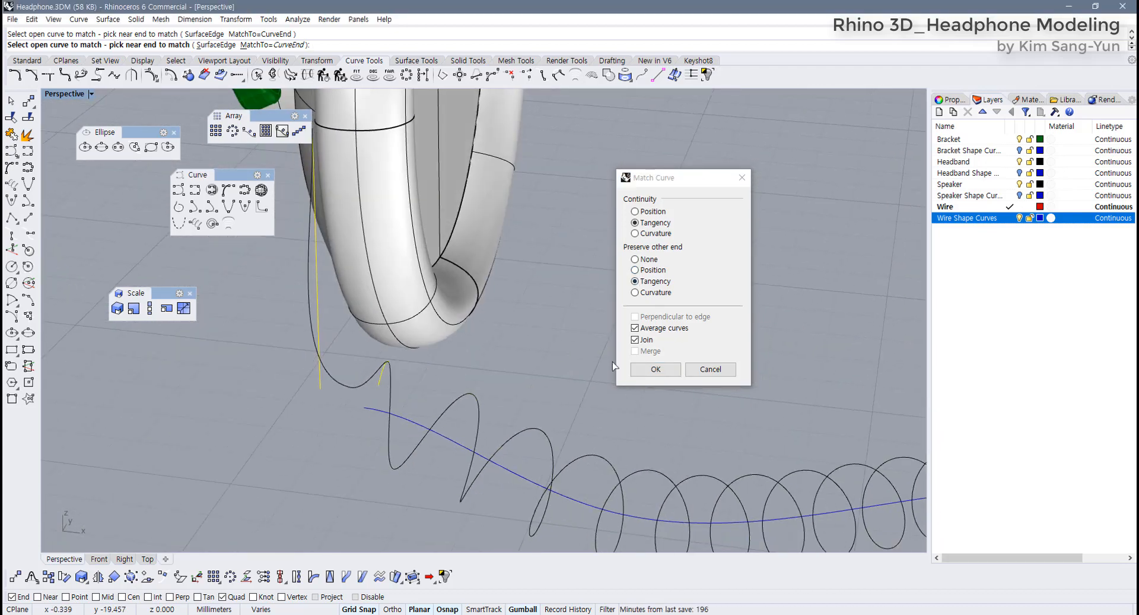
left_click(643, 329)
left_click(643, 330)
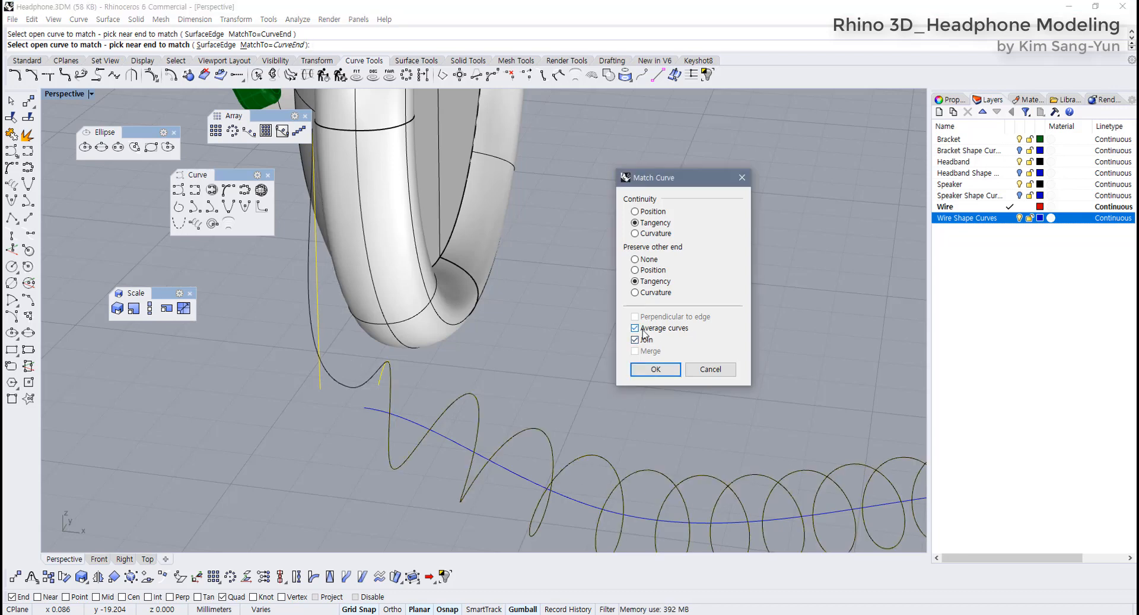
left_click(643, 330)
right_click_drag(549, 383, 451, 383)
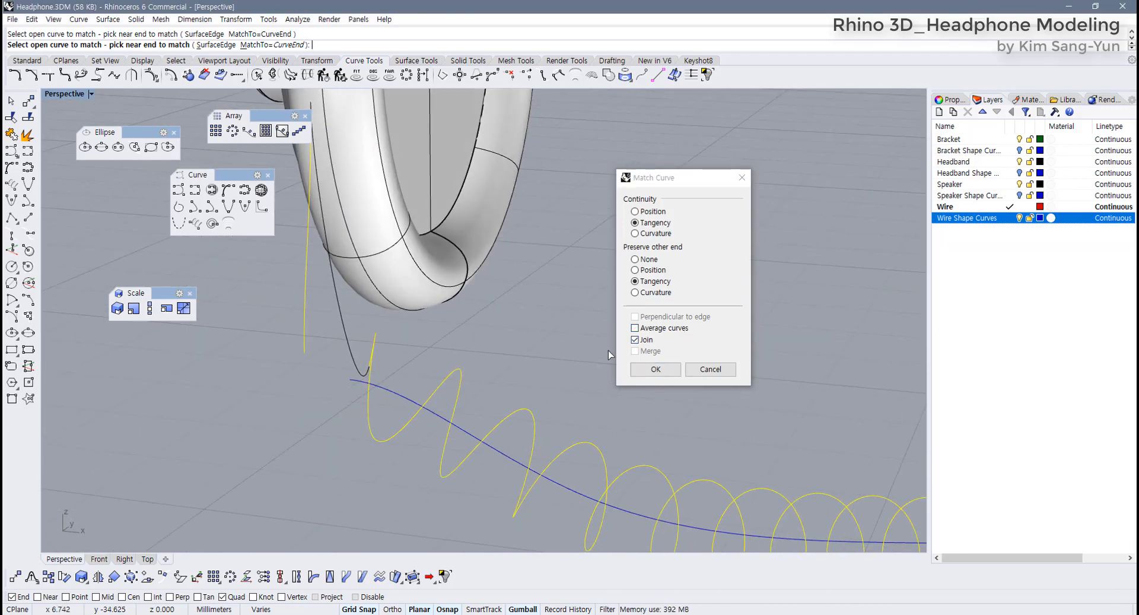
left_click(635, 328)
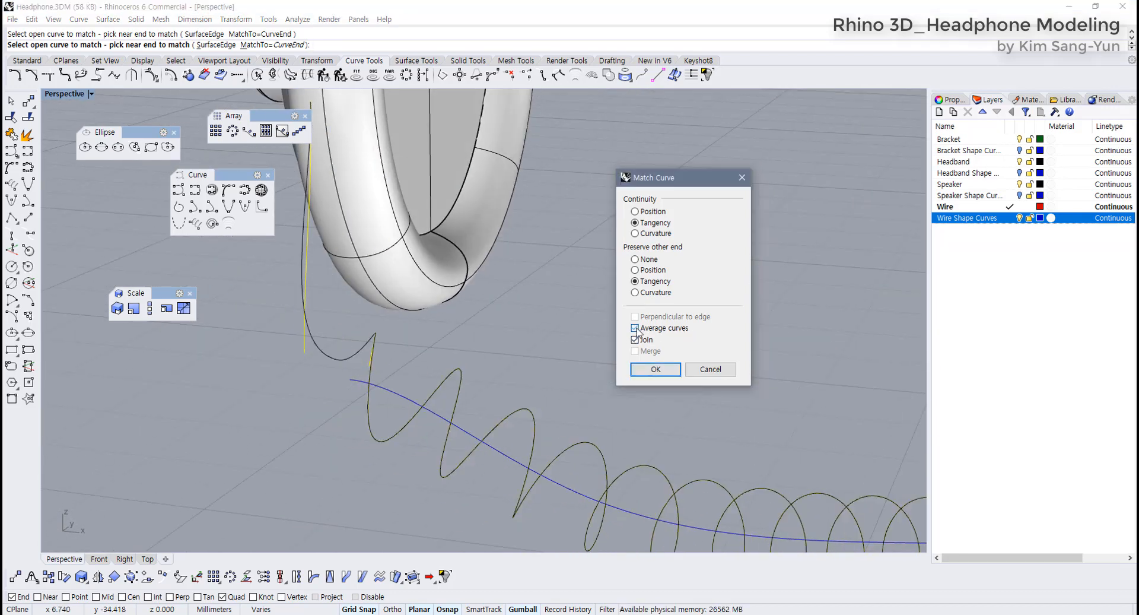
left_click(650, 368)
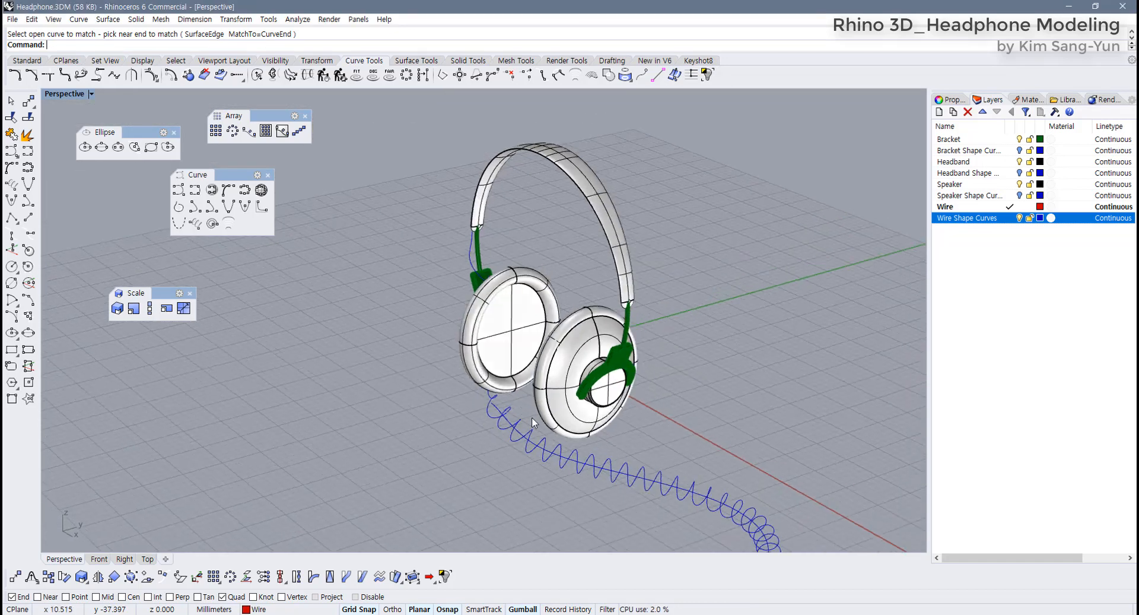
scroll(533, 423, "up", 8)
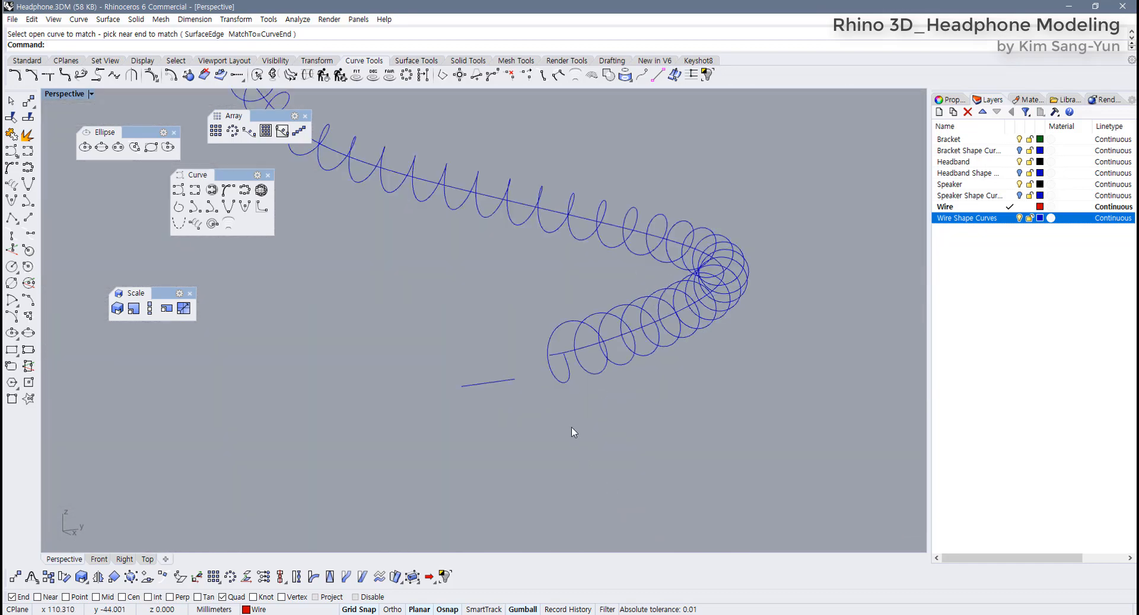
scroll(571, 426, "up", 4)
key("Return")
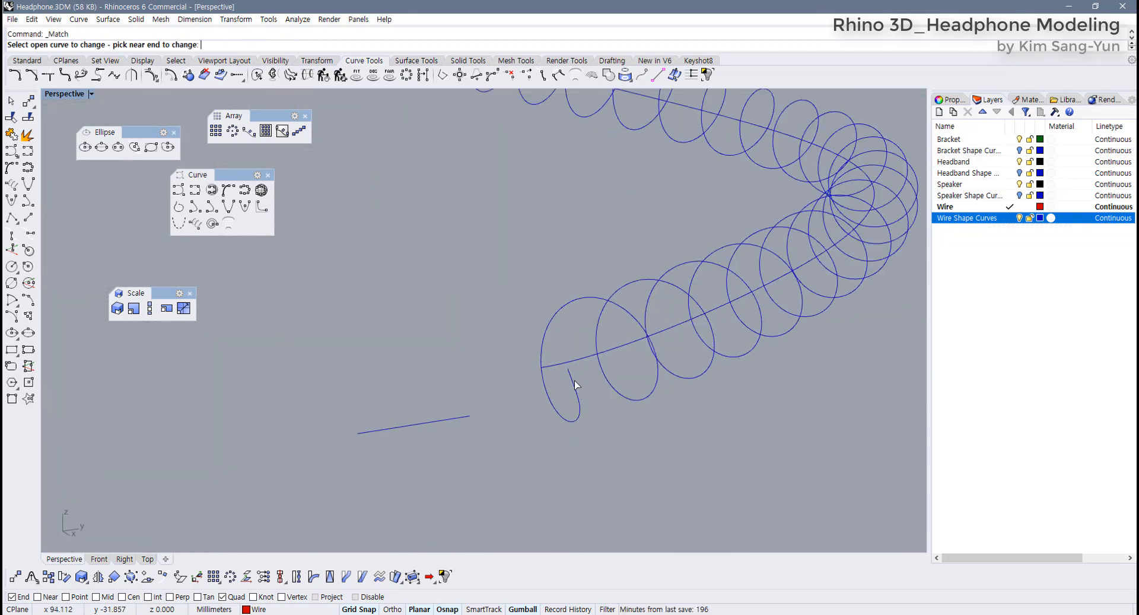
left_click(575, 384)
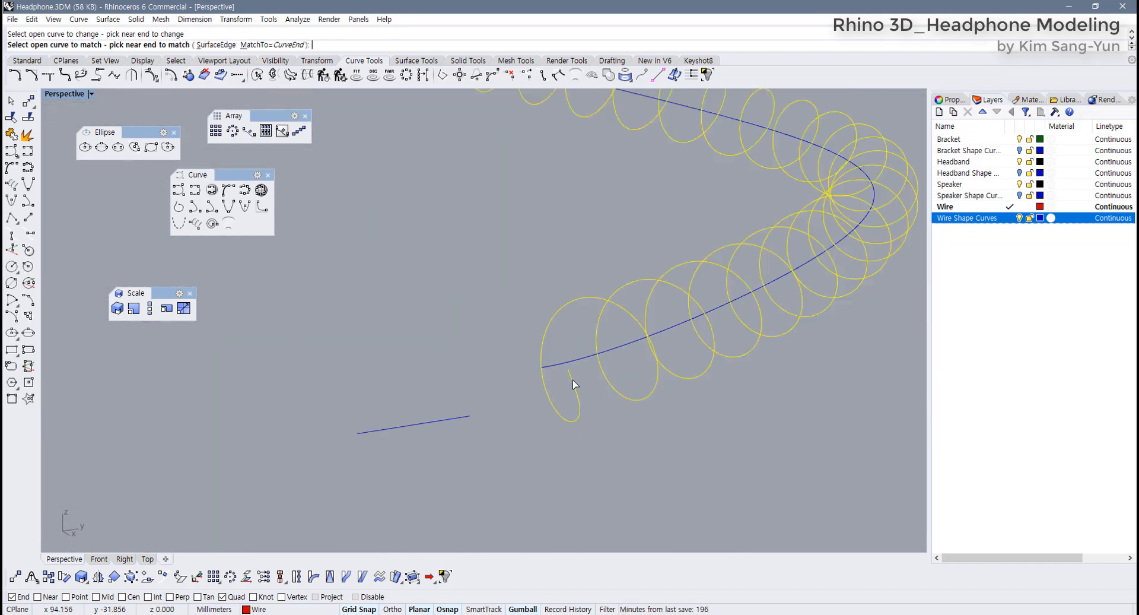
key("Escape")
Match the near end of the helix to the short straight wire curve with Tangency continuity, Average curves and Join
left_click(119, 79)
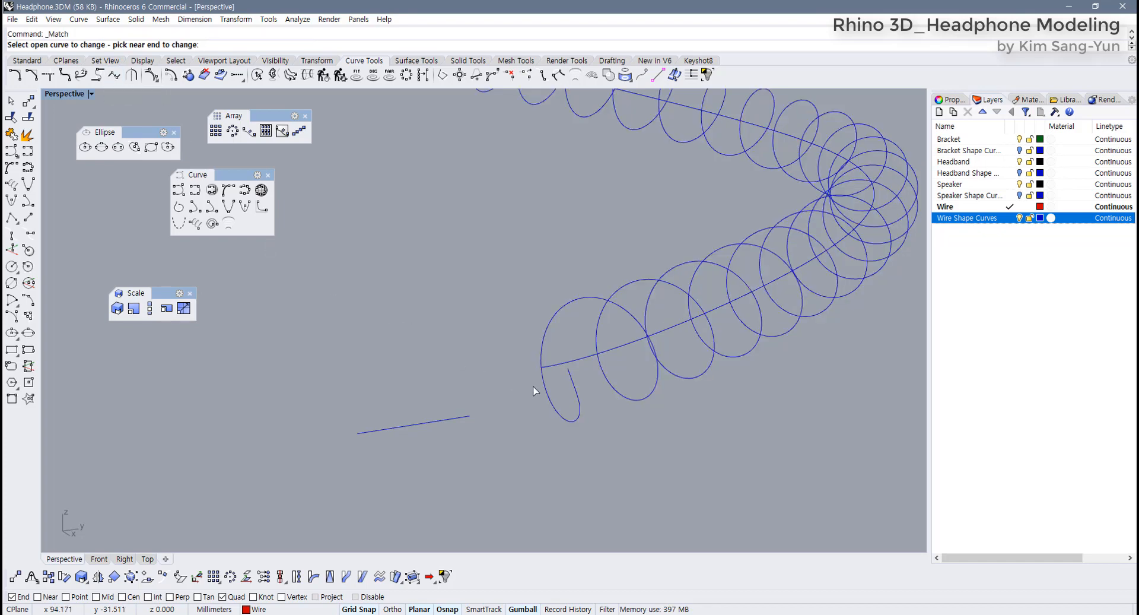
left_click(568, 381)
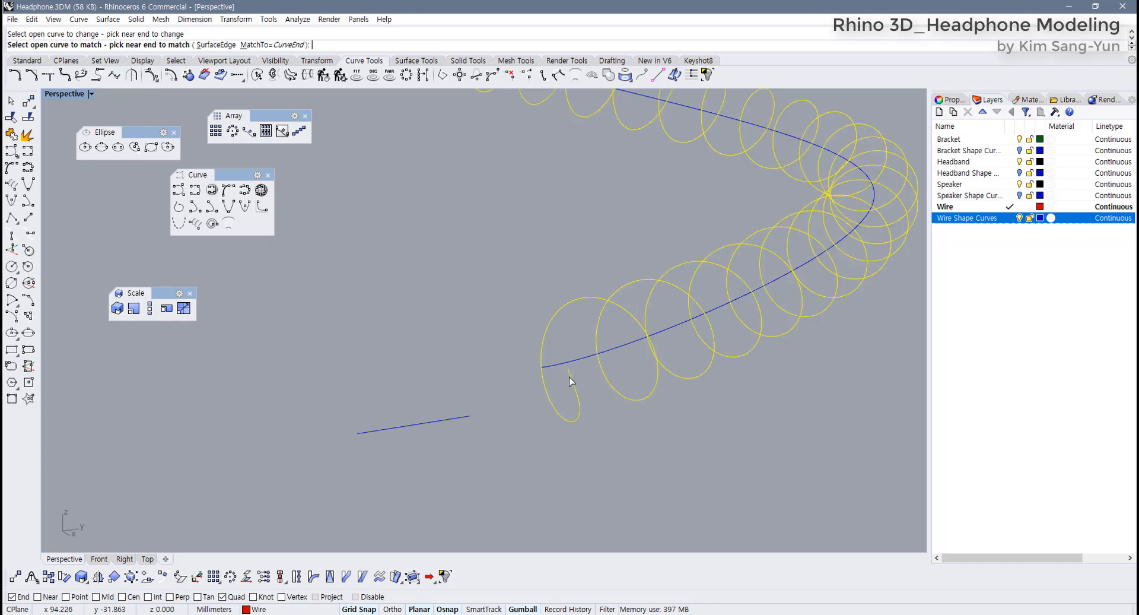
left_click(465, 420)
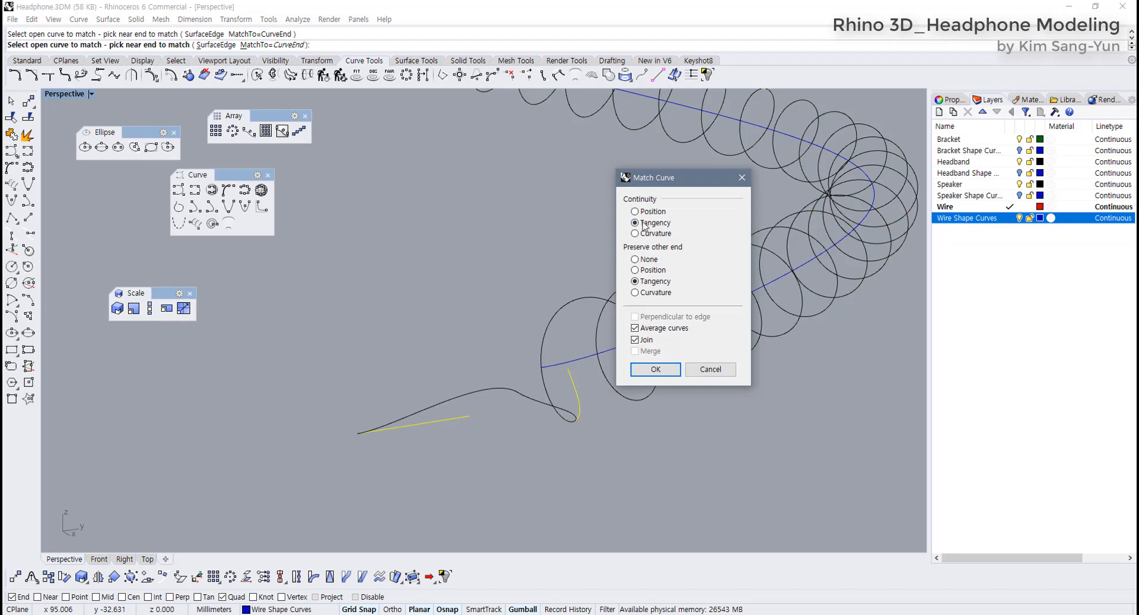
left_click(656, 369)
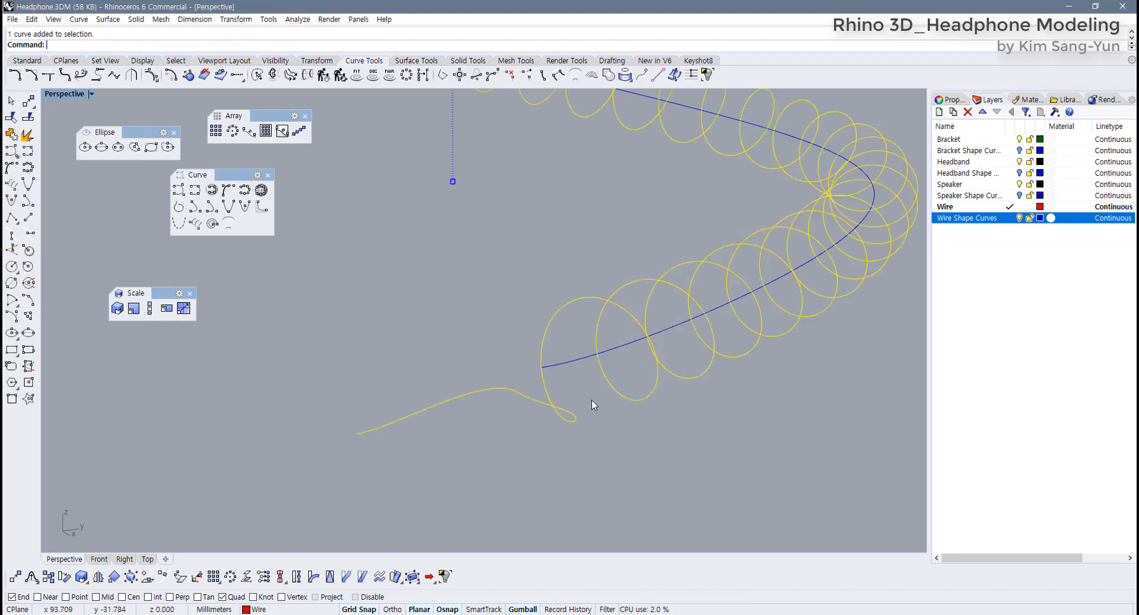
Examine the joined wire curve from the cable's free end to the speaker, selecting it to check that it is continuous
scroll(592, 400, "down", 10)
right_click_drag(592, 400, 623, 446)
left_click(566, 415)
scroll(534, 410, "down", 4)
right_click_drag(511, 381, 533, 254, "shift")
scroll(474, 333, "up", 8)
left_click(436, 365)
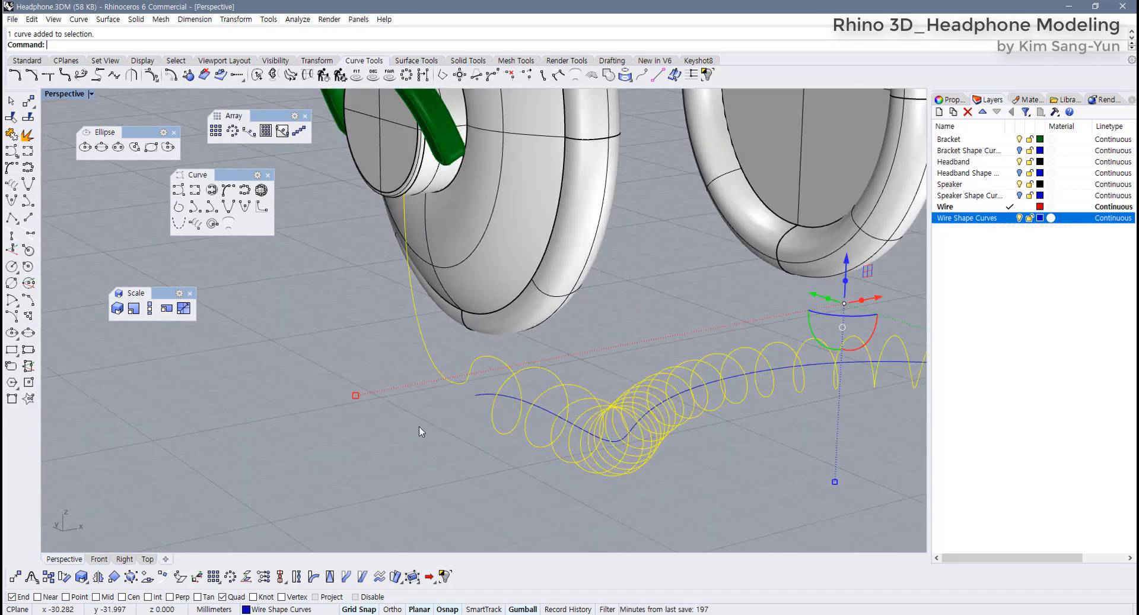
left_click(419, 426)
left_click(436, 373)
left_click(376, 442)
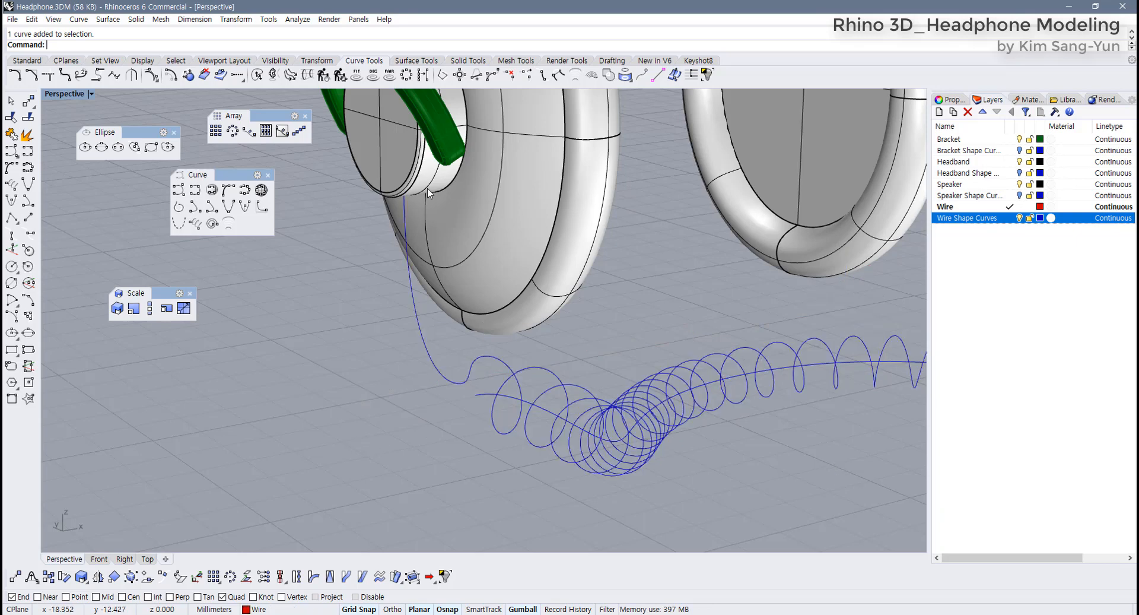
Create a pipe of radius 0.2 at both ends along the joined coiled wire curve below the speaker
left_click(469, 61)
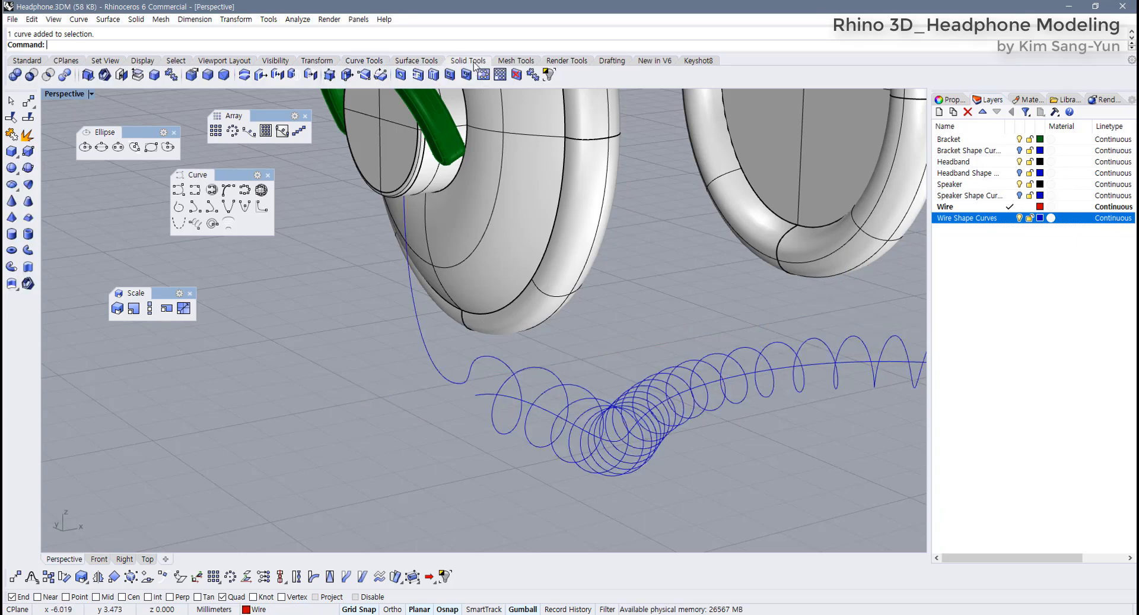
left_click(28, 250)
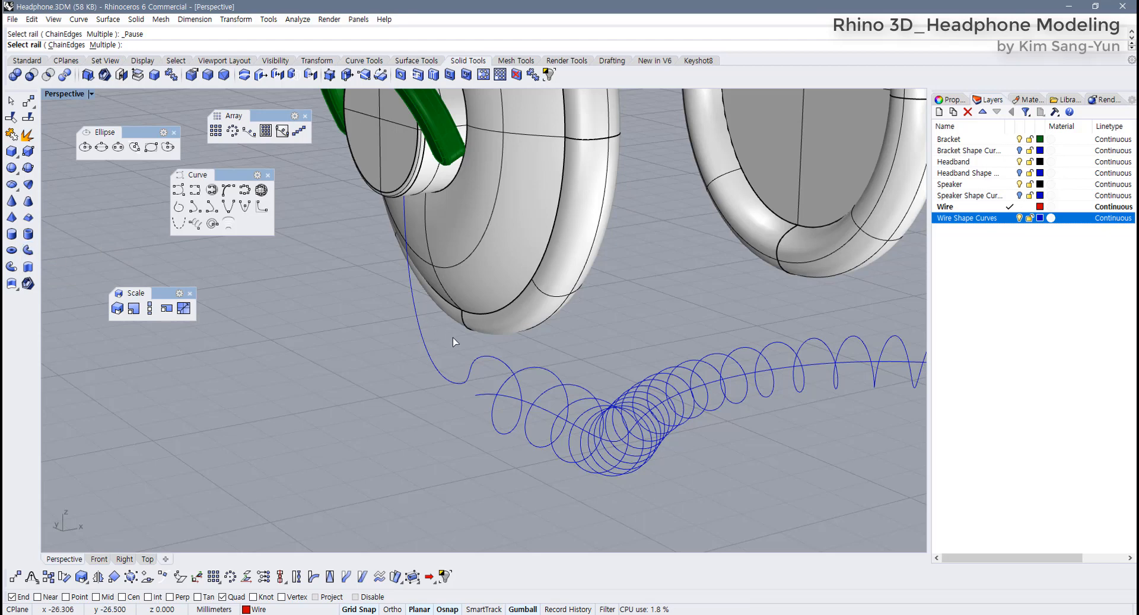
left_click(420, 333)
type("0.2")
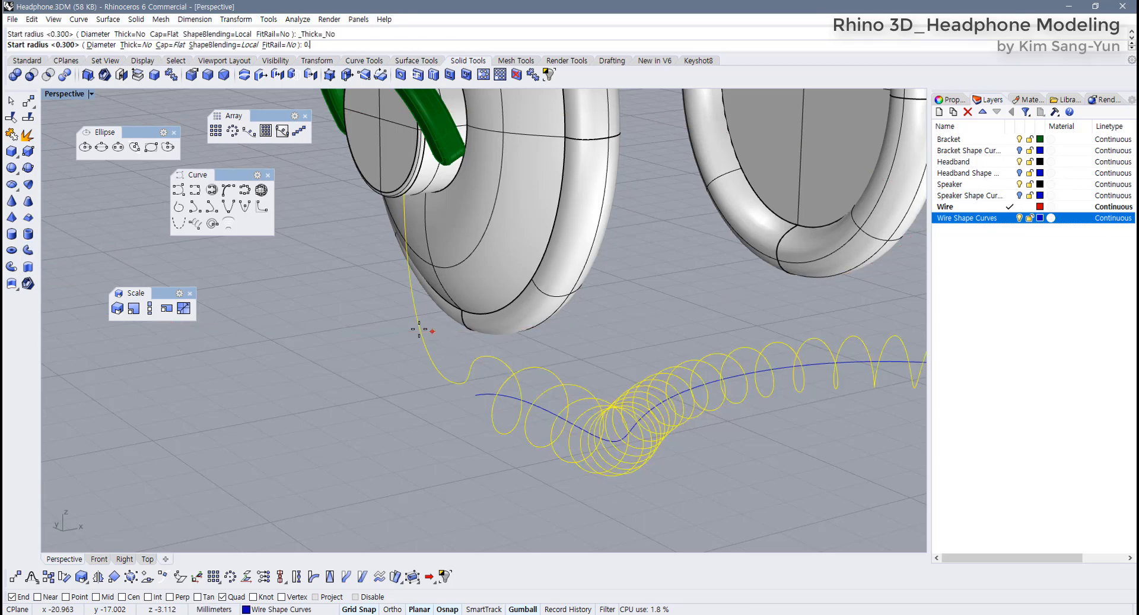
key("Return")
key("Return")
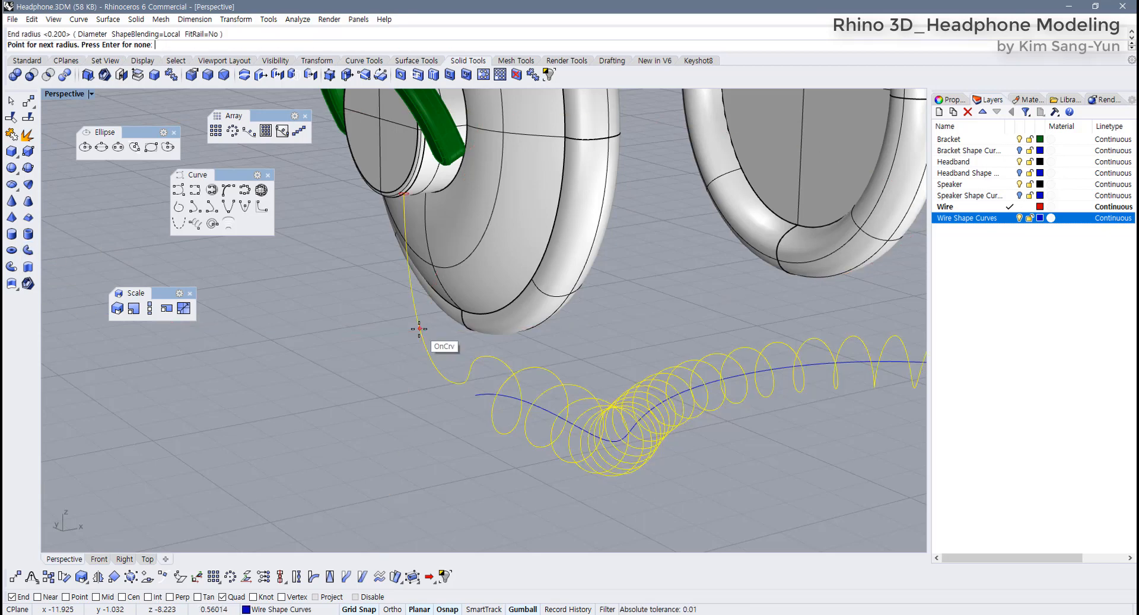
key("Return")
scroll(409, 324, "down", 5)
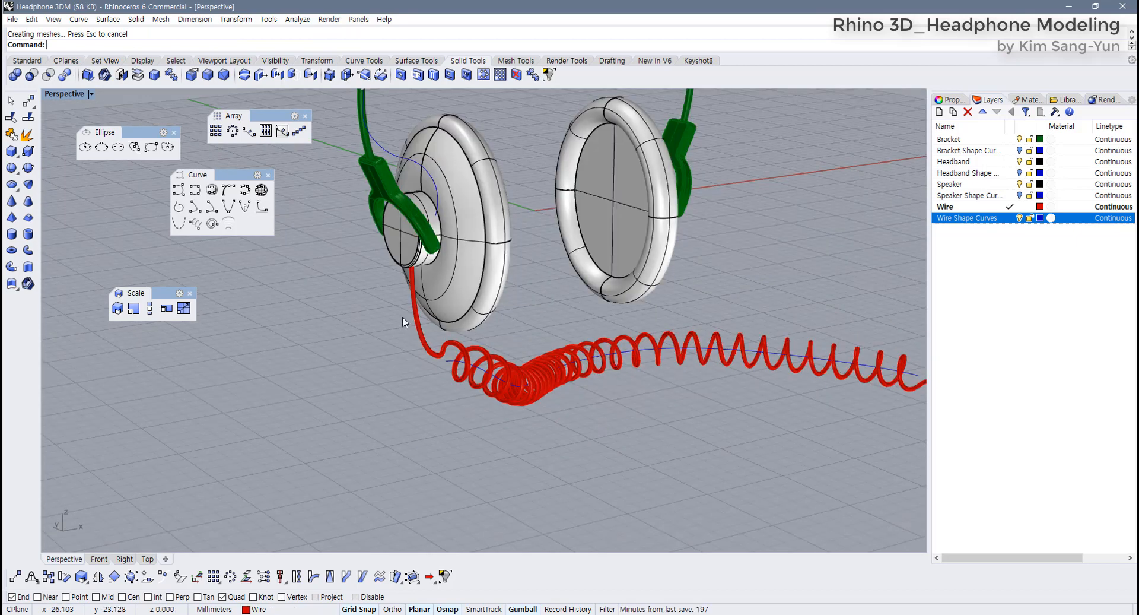
Create a pipe of radius 0.1 along the wire curve that connects the headband end to the speaker
right_click_drag(402, 318, 415, 296)
left_click(405, 248)
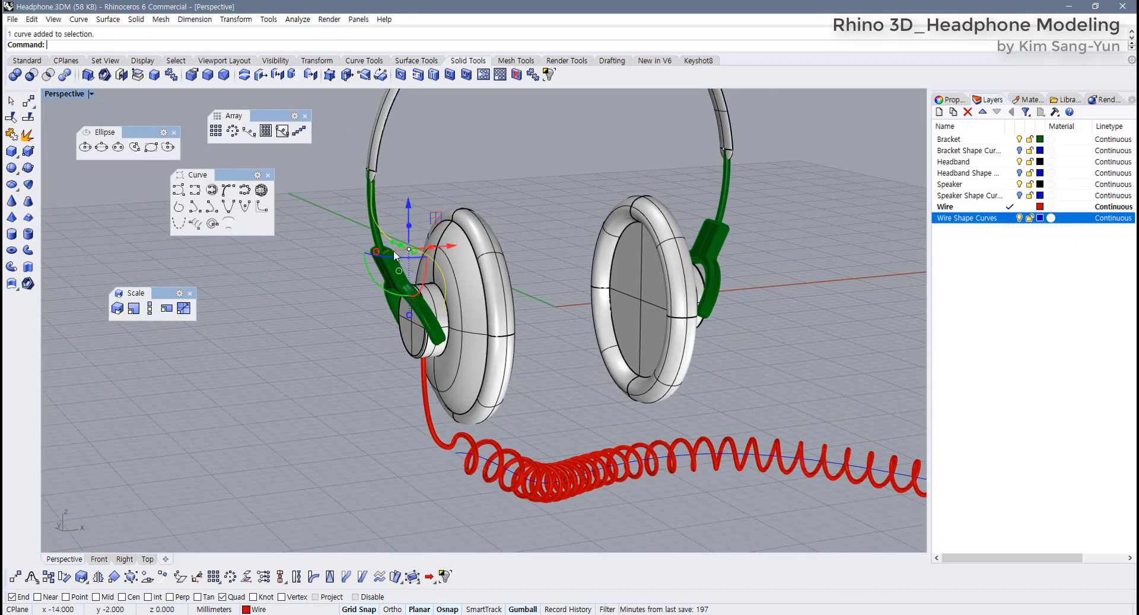
right_click_drag(393, 251, 397, 281)
scroll(367, 291, "up", 4)
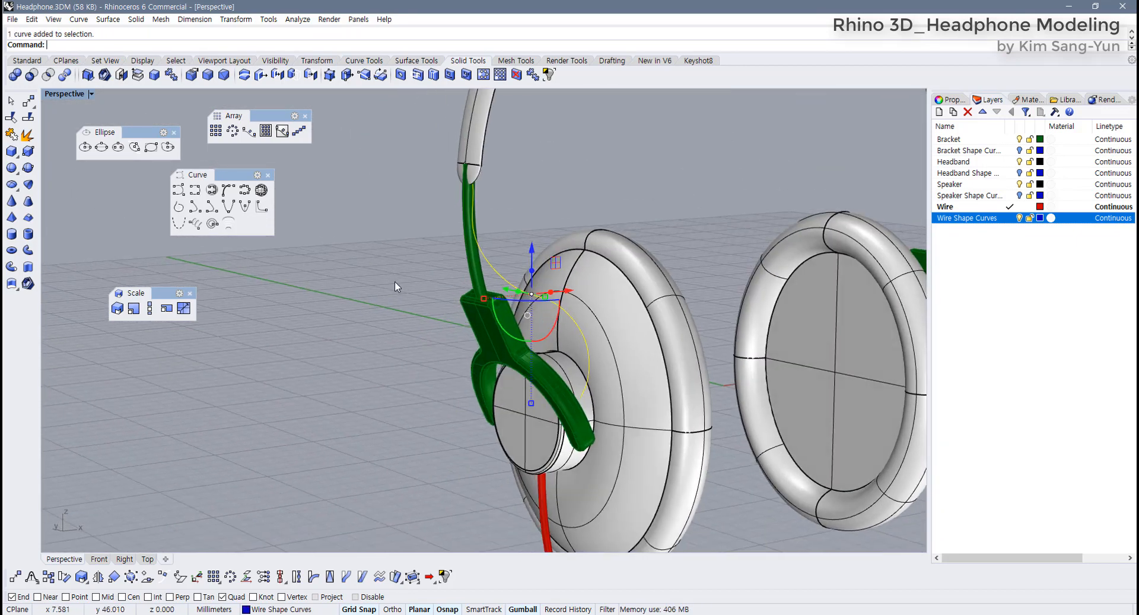
key("Return")
key("Return")
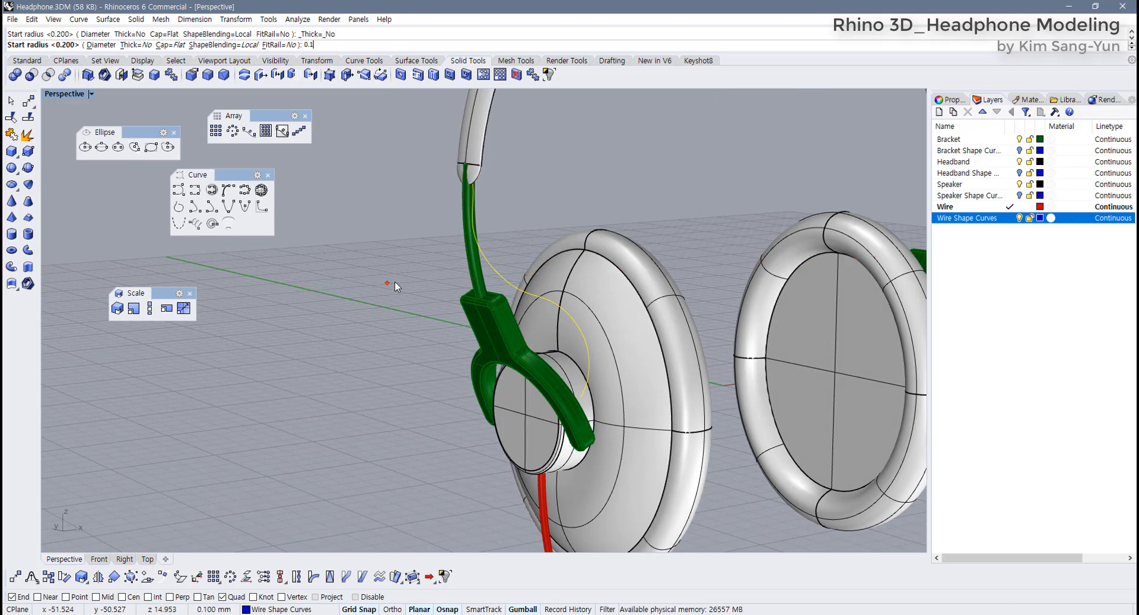
key("Return")
key("Return")
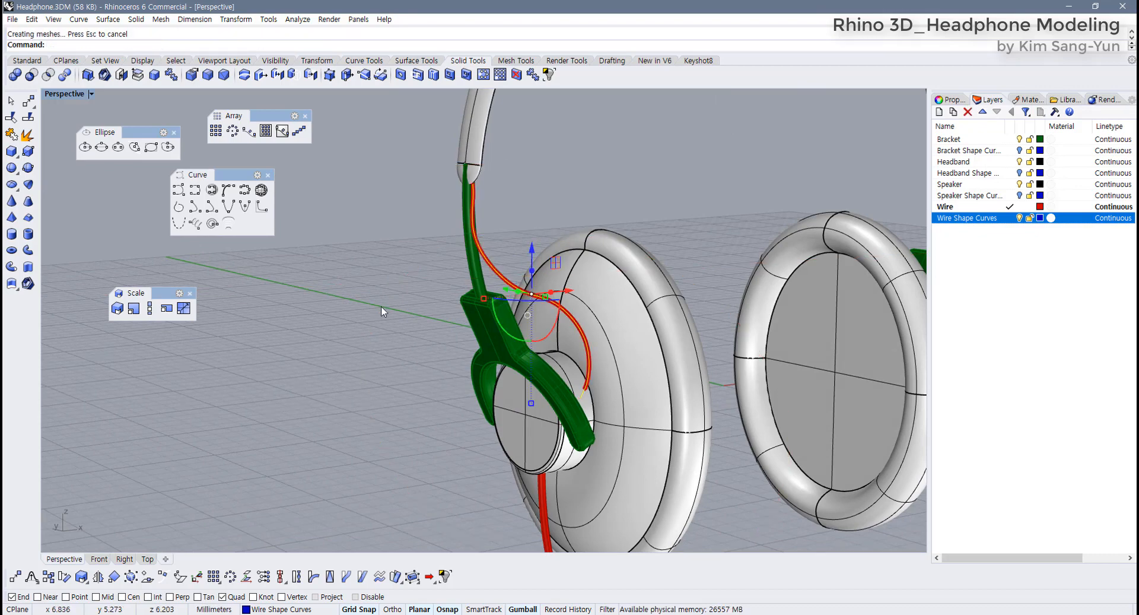
left_click(381, 307)
Mirror the thin headband-to-speaker wire to the other speaker about the vertical axis through the origin in the Front view
scroll(398, 296, "down", 5)
right_click_drag(398, 296, 377, 311)
left_click(375, 313)
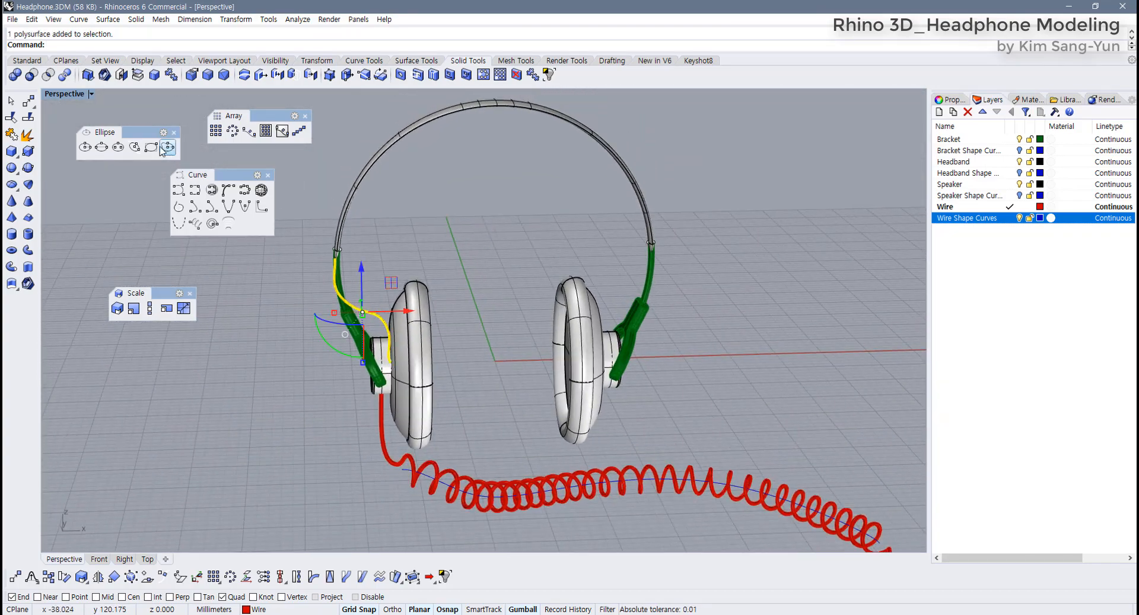
double_click(64, 95)
scroll(331, 455, "down", 6)
right_click_drag(288, 441, 256, 447)
scroll(271, 467, "up", 4)
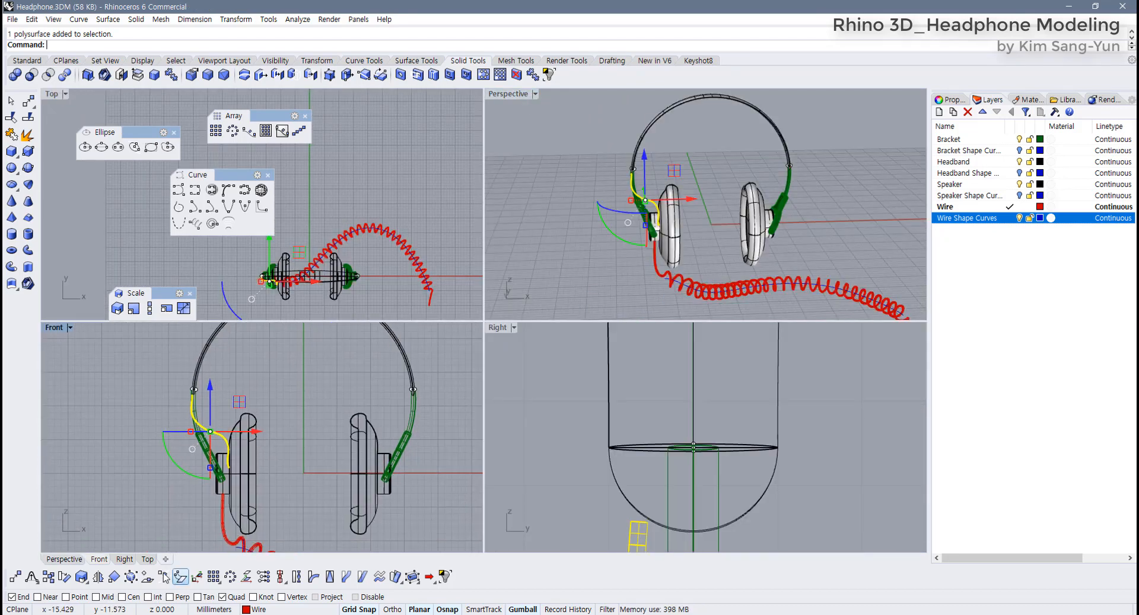
left_click(99, 576)
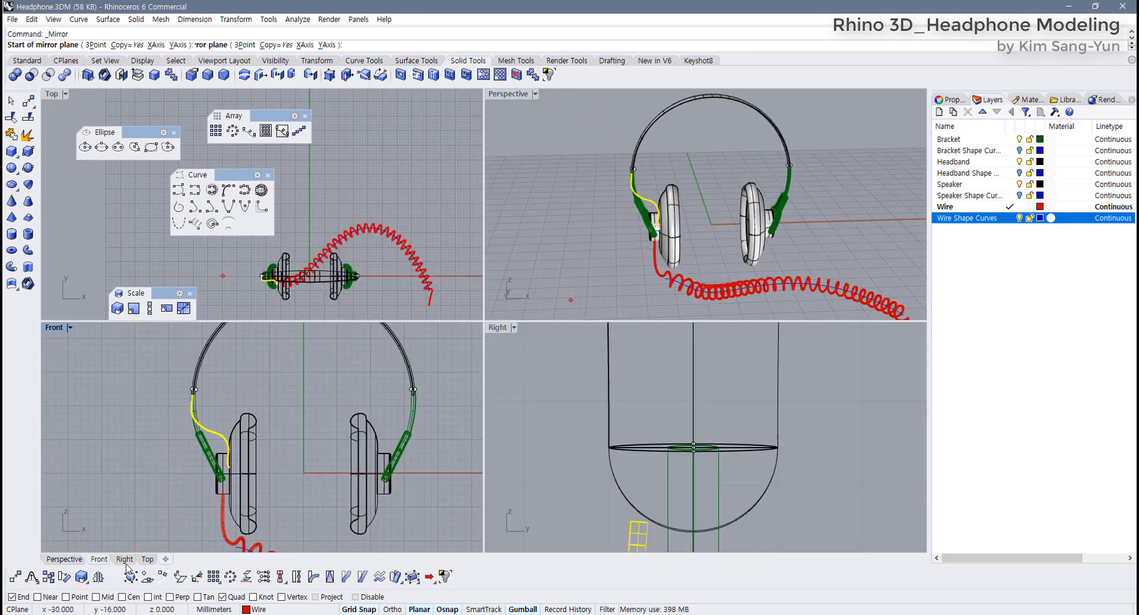
left_click(303, 473)
left_click(303, 415)
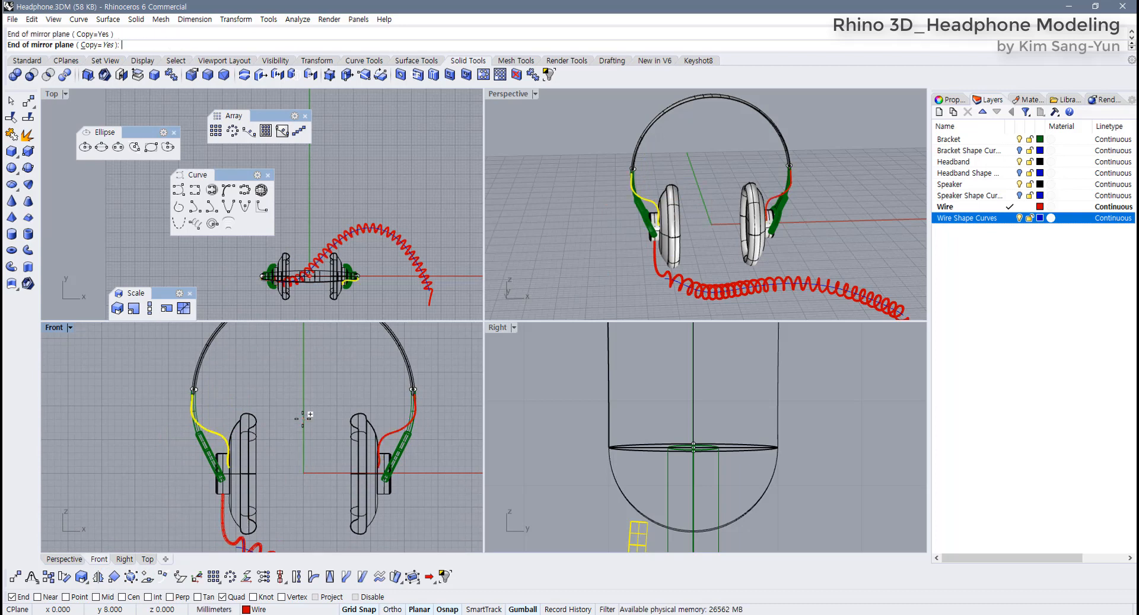
left_click(789, 235)
Examine the mirrored wire and the free end of the coiled cable in the Perspective view
right_click_drag(798, 239, 622, 258)
scroll(699, 225, "up", 6)
scroll(698, 244, "down", 7)
scroll(701, 250, "down", 7)
scroll(745, 250, "up", 8)
scroll(614, 266, "up", 5)
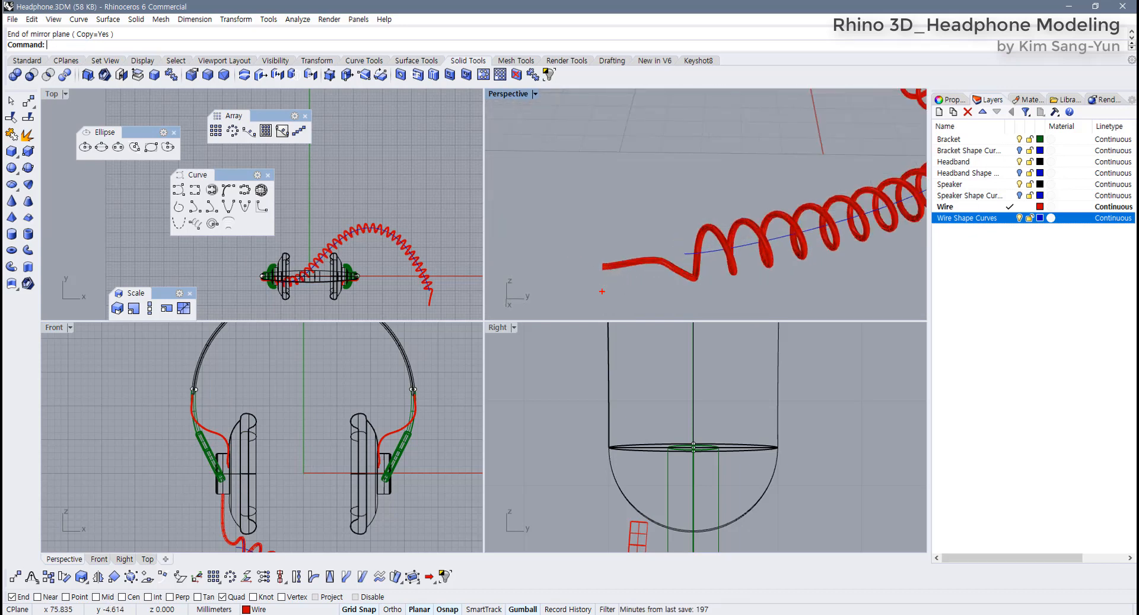
left_click_drag(500, 266, 643, 287)
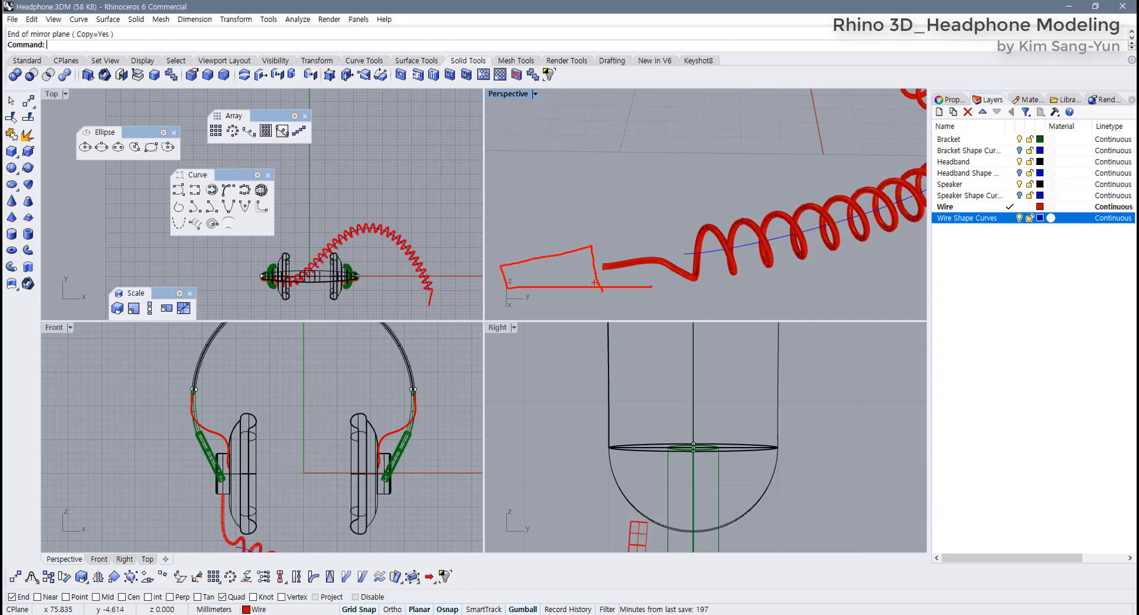
key("Escape")
Inspect the coiled cable in the Front view and its free end in the Right view
scroll(499, 403, "down", 4)
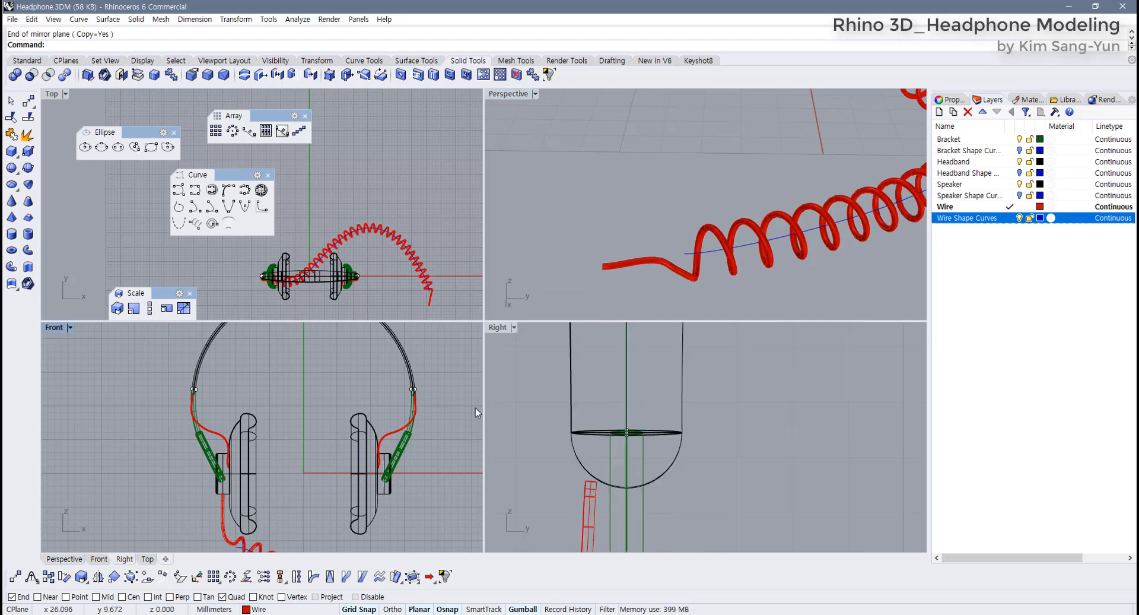
scroll(476, 408, "down", 3)
right_click_drag(414, 436, 256, 397)
scroll(257, 397, "down", 5)
scroll(345, 467, "up", 6)
right_click_drag(631, 437, 710, 396)
scroll(710, 396, "down", 13)
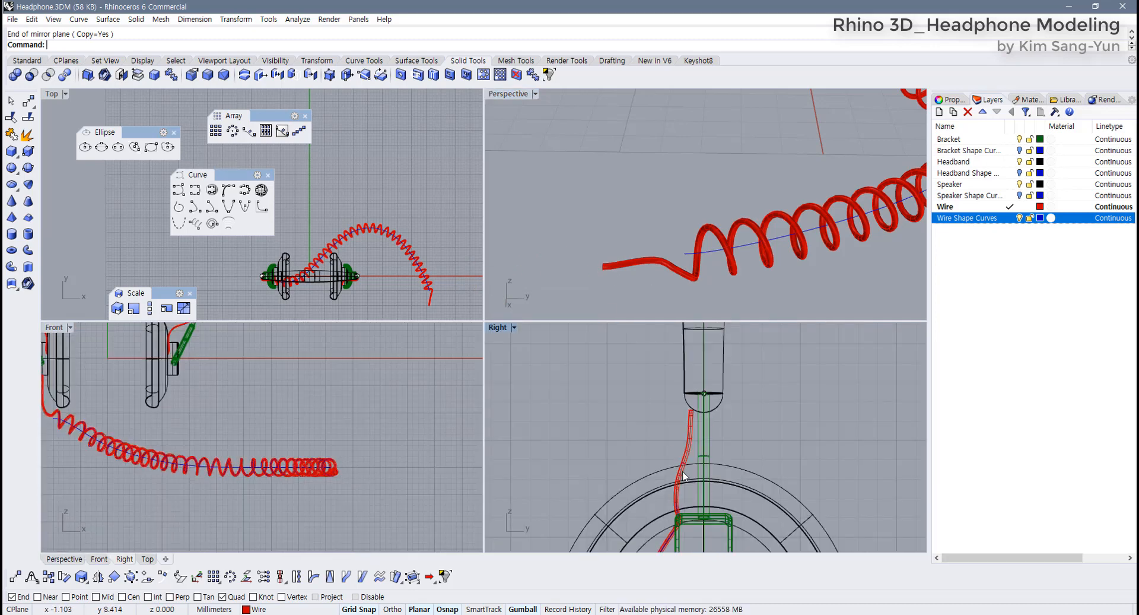
right_click_drag(749, 528, 669, 393)
scroll(656, 447, "up", 6)
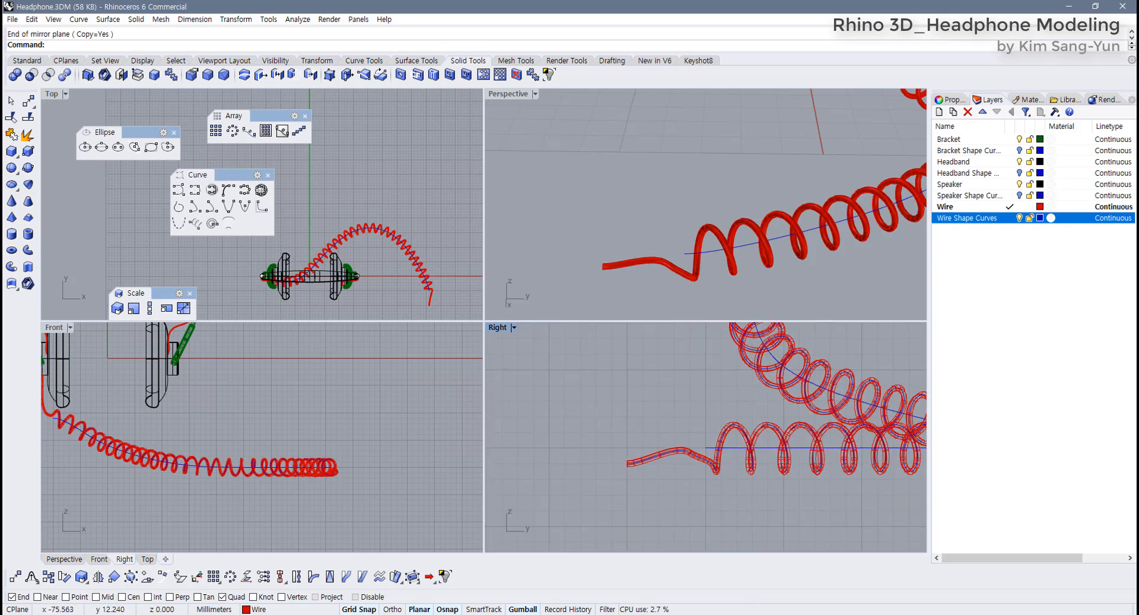
right_click_drag(657, 447, 687, 451)
right_click_drag(599, 484, 628, 488)
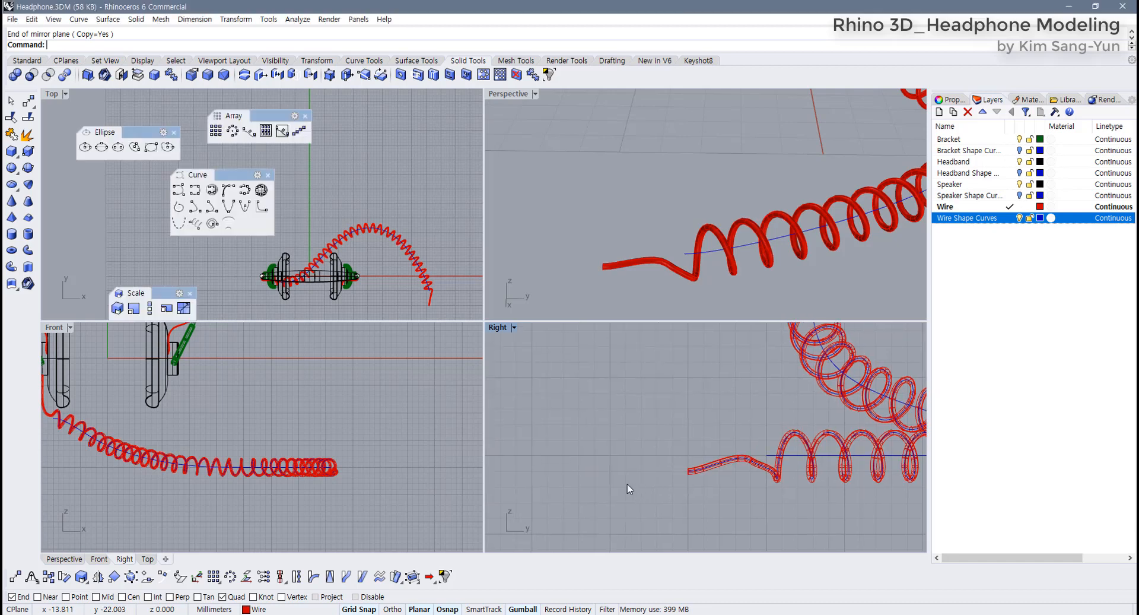
Maximize the Right viewport and frame the free end of the coiled cable
double_click(498, 327)
scroll(469, 371, "up", 4)
right_click_drag(380, 436, 576, 435)
left_click(25, 61)
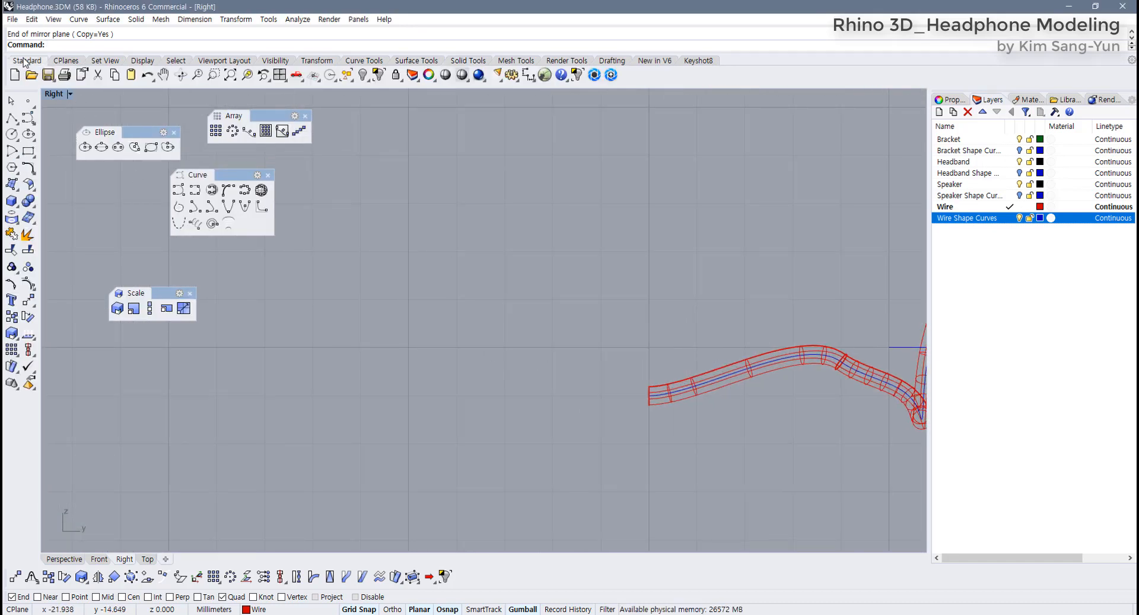
left_click(28, 118)
scroll(262, 260, "down", 6)
right_click_drag(289, 358, 428, 444)
scroll(370, 420, "down", 5)
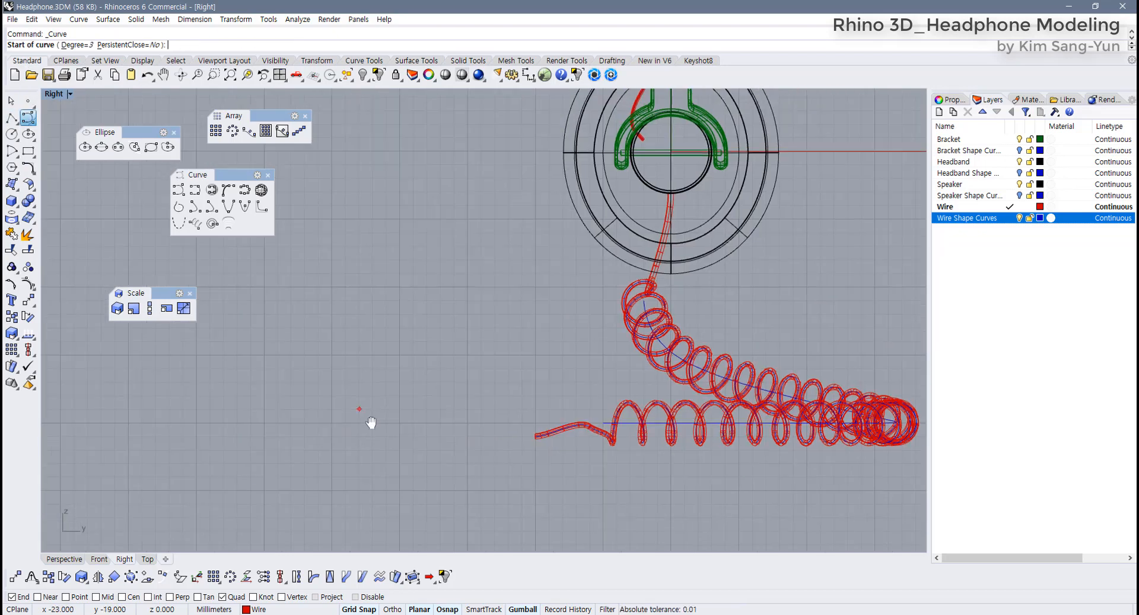
scroll(337, 426, "up", 5)
scroll(356, 425, "down", 10)
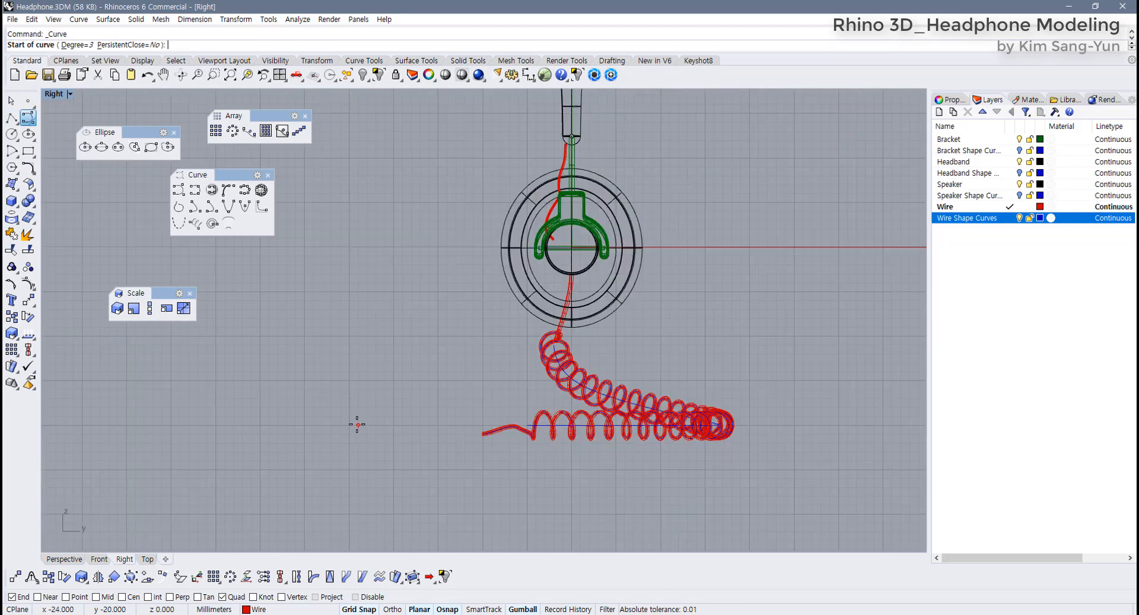
right_click_drag(310, 427, 456, 441)
scroll(439, 444, "up", 4)
left_click(362, 434)
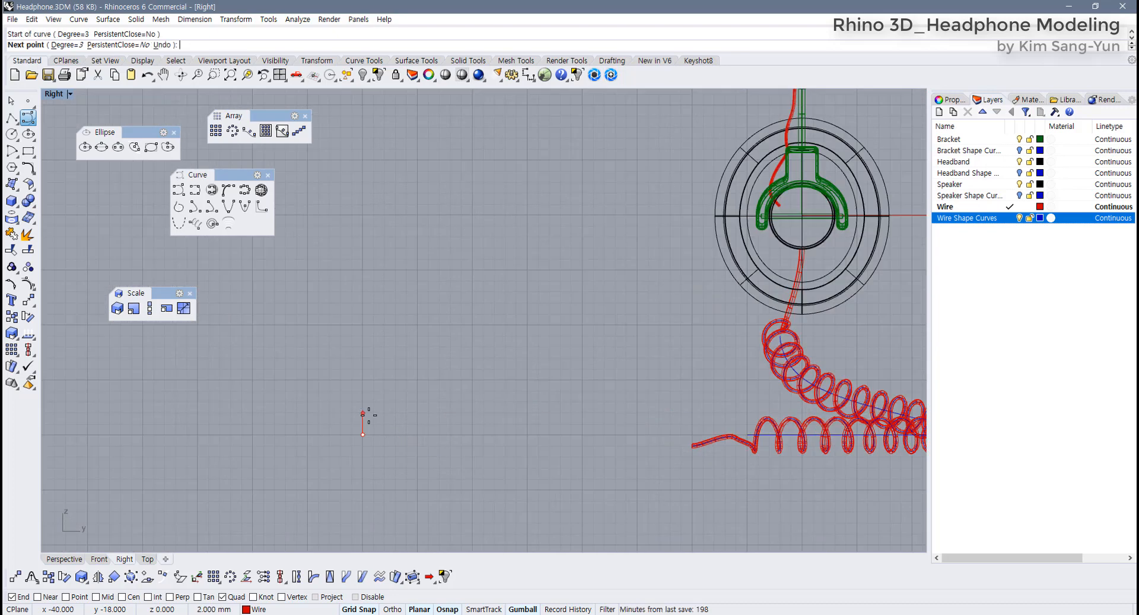
left_click(374, 410)
scroll(380, 408, "up", 5)
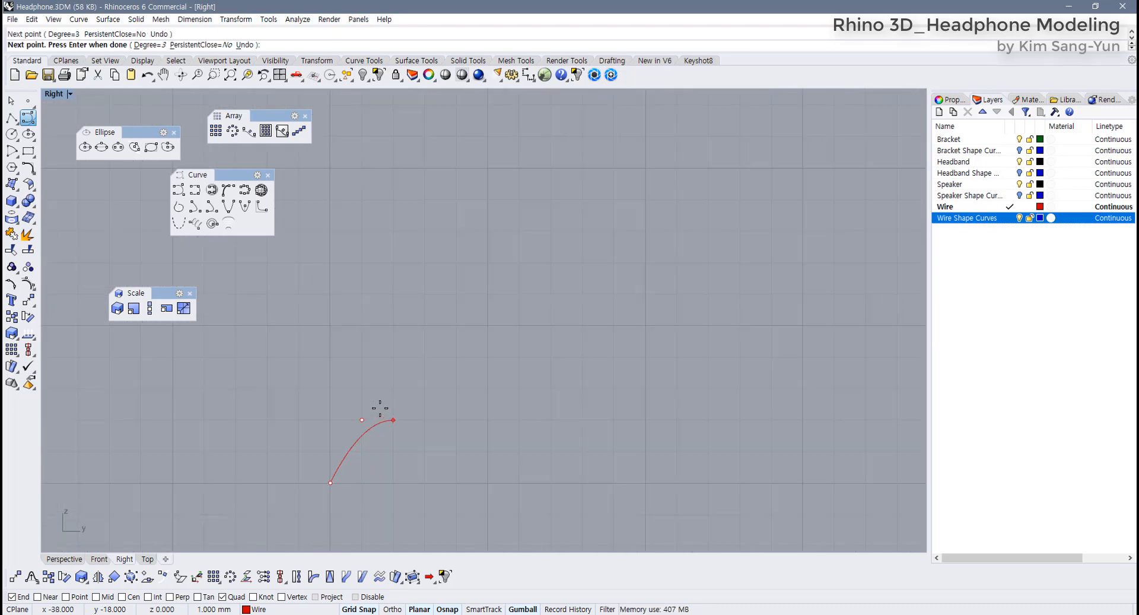
left_click(425, 389)
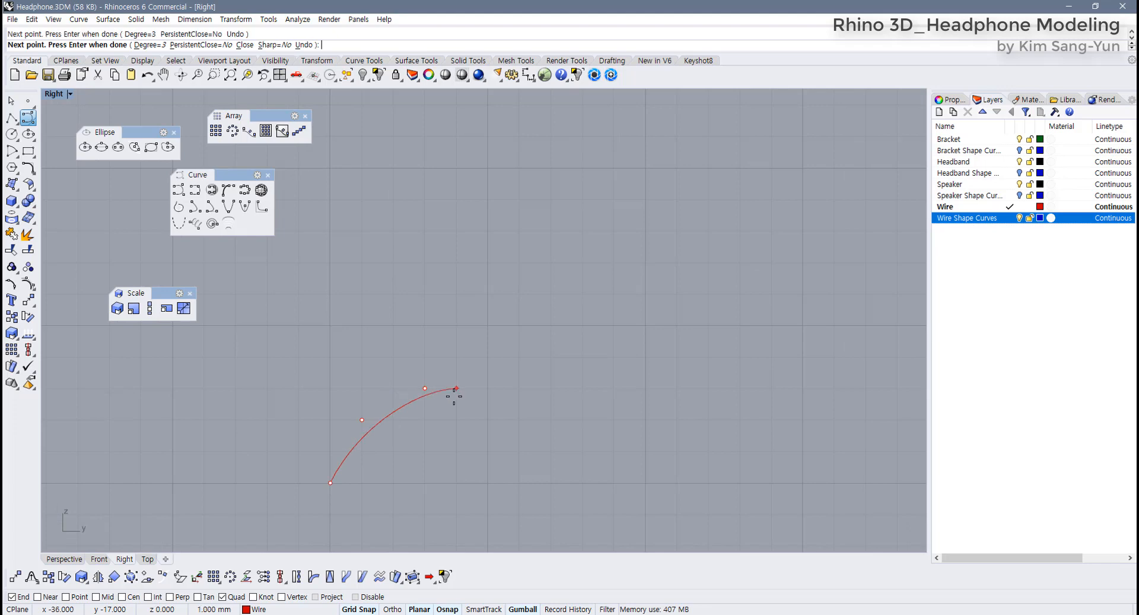
left_click(456, 389)
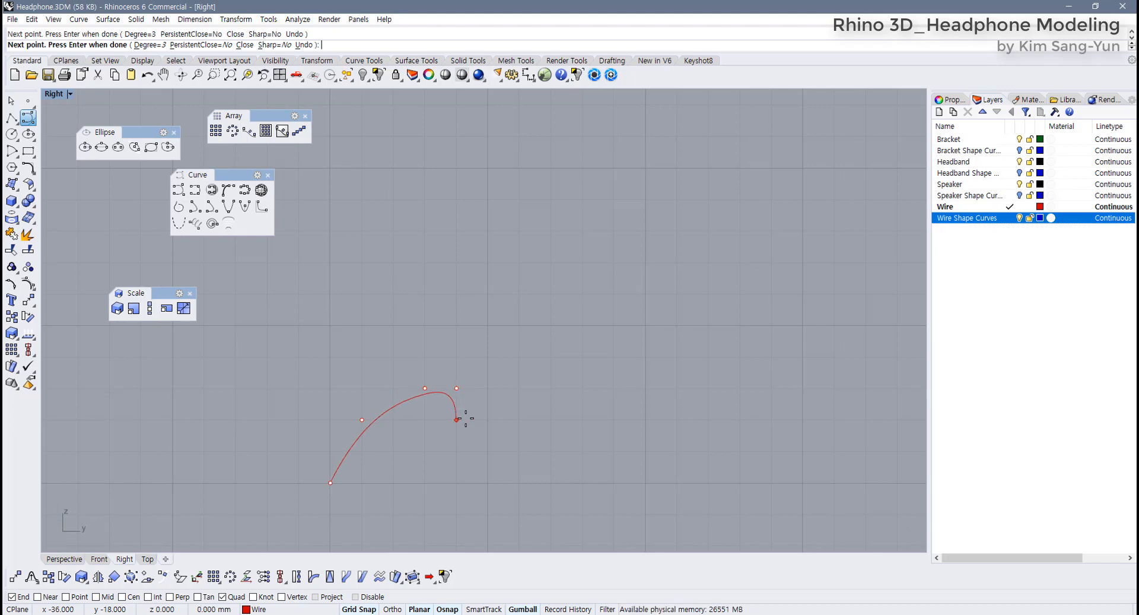
key("Escape")
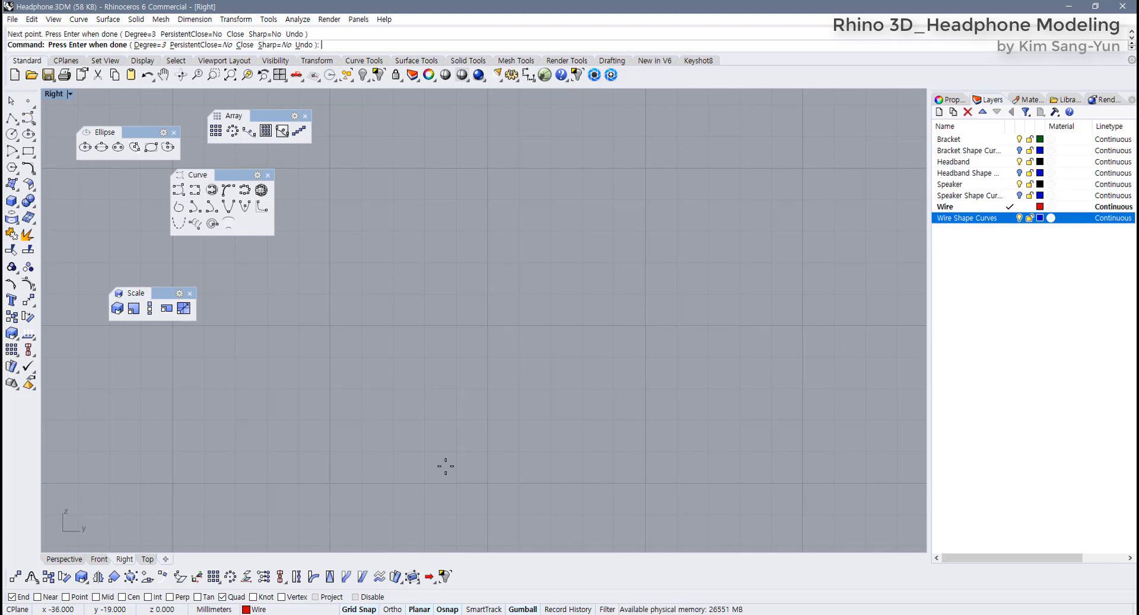
Abandon the unfinished curve and set the grid snap spacing to 0.1 millimeters in the grid settings
left_click_drag(475, 467, 402, 420)
scroll(409, 441, "down", 4)
right_click_drag(416, 444, 467, 422)
left_click(510, 74)
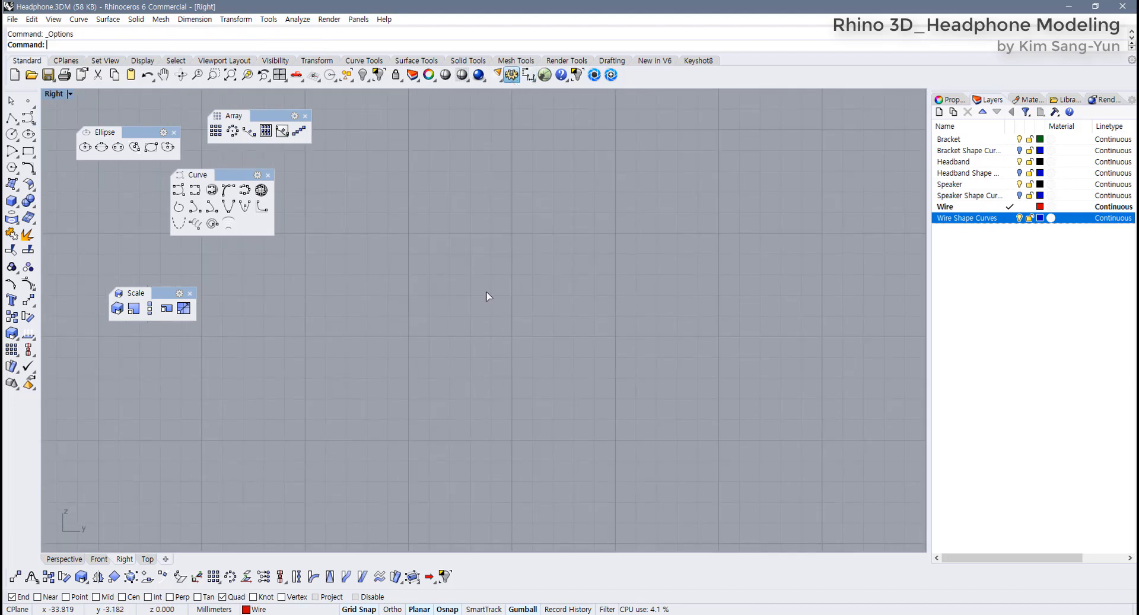
scroll(343, 196, "up", 6)
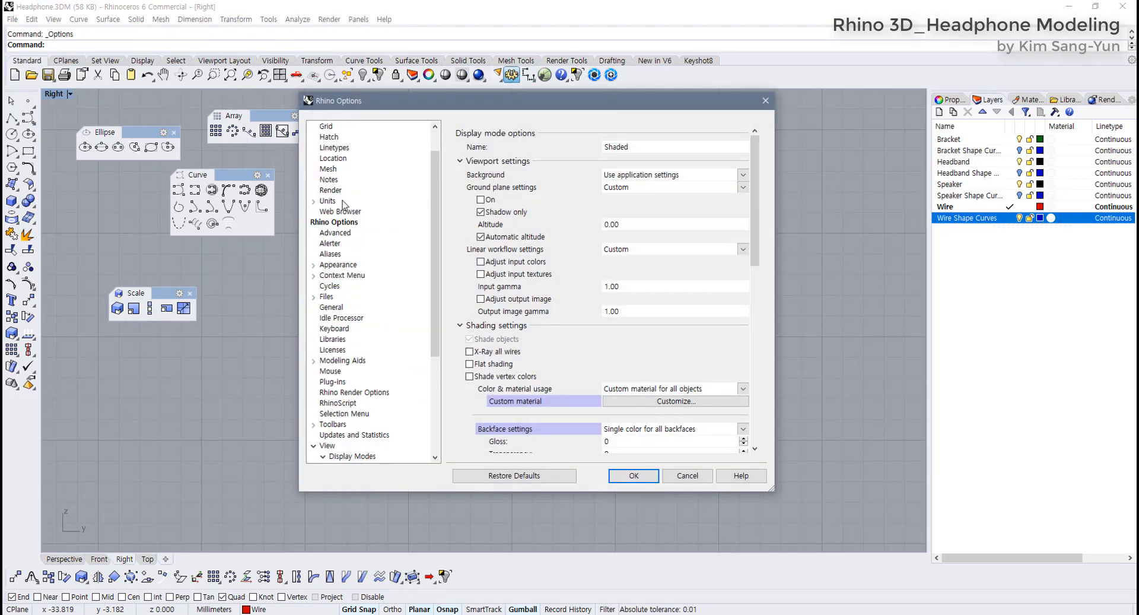
left_click(327, 158)
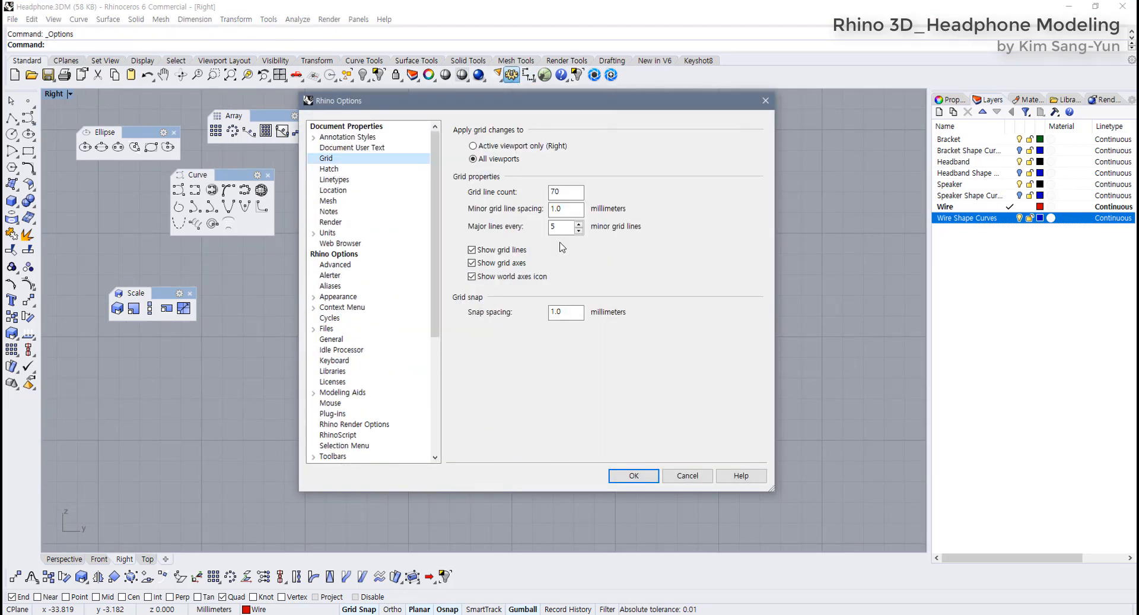
double_click(567, 312)
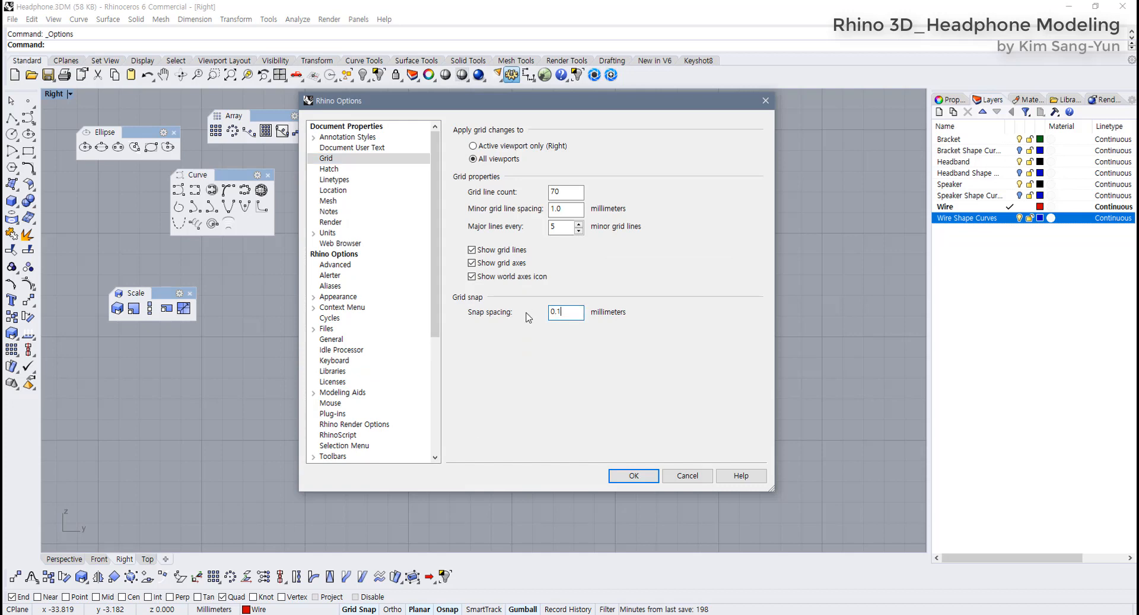
left_click(638, 472)
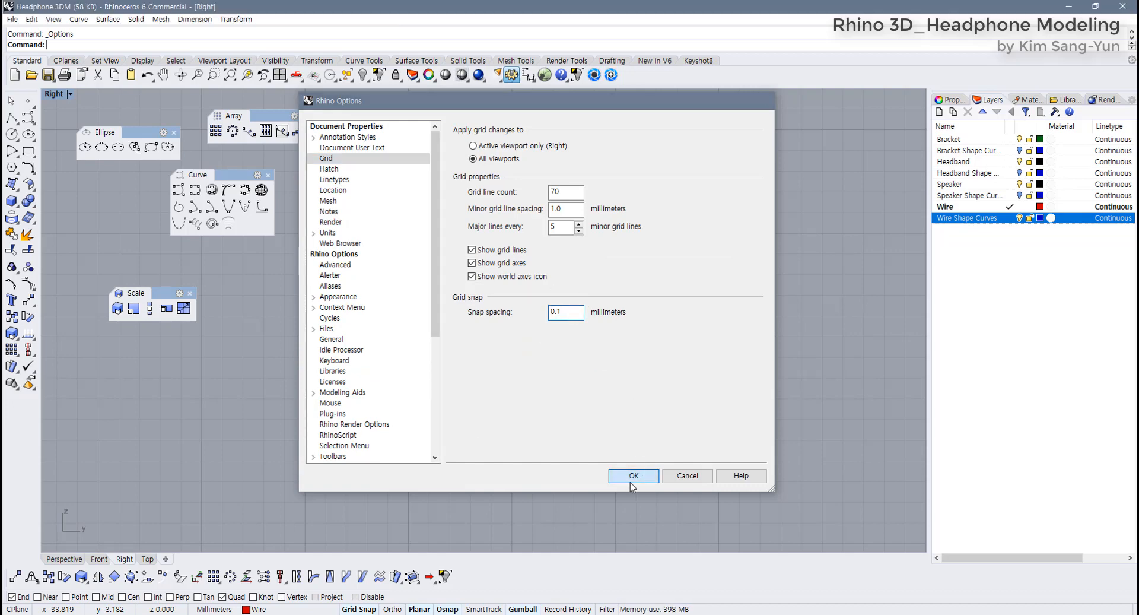
Begin a degree-3 control-point curve for the plug's pointed tip, about 4 mm long, with a rounded shoulder stepping back down
left_click(19, 121)
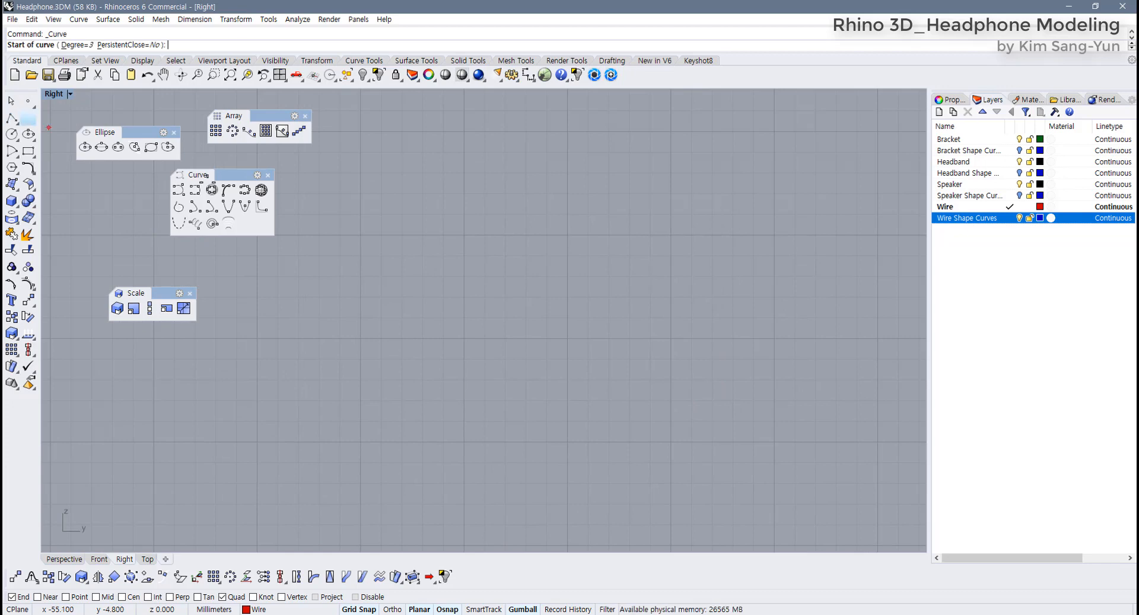
scroll(359, 335, "up", 3)
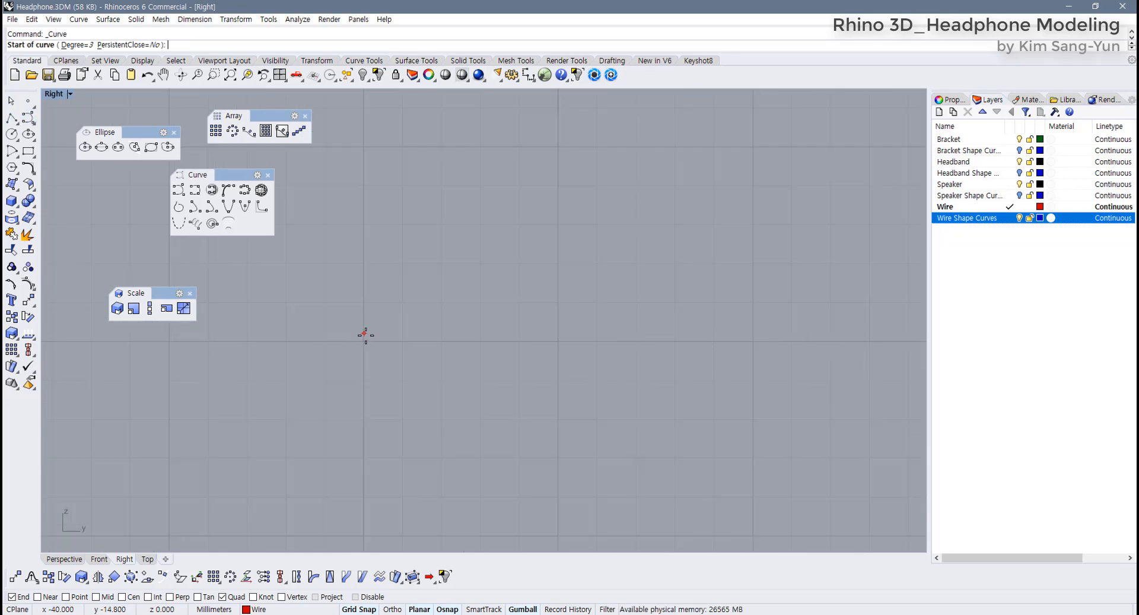
left_click(365, 341)
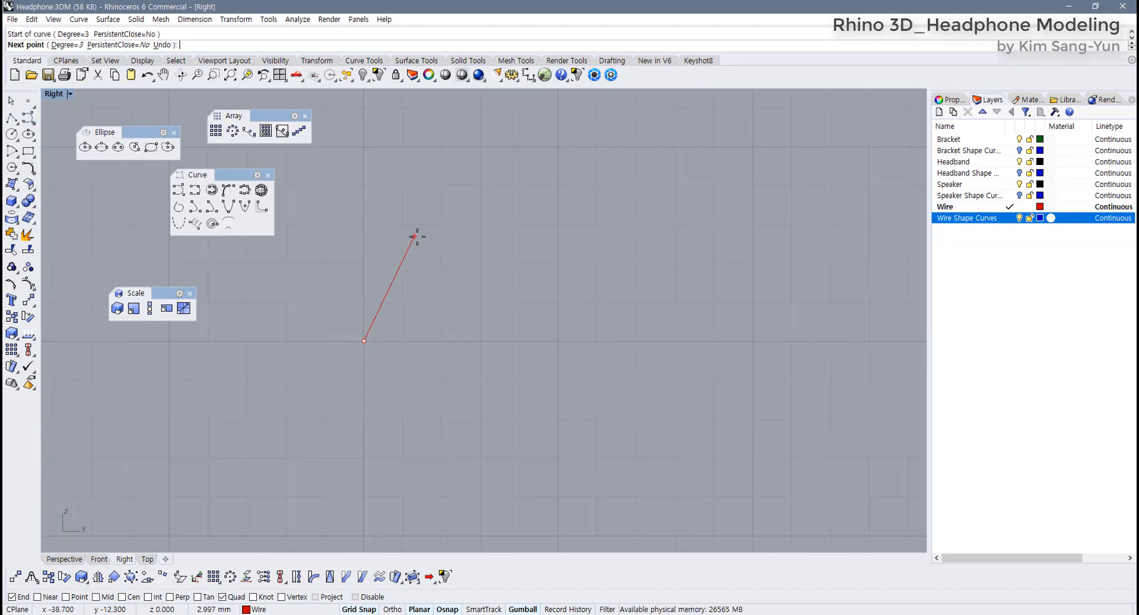
left_click(488, 259)
left_click(520, 259)
left_click(519, 271)
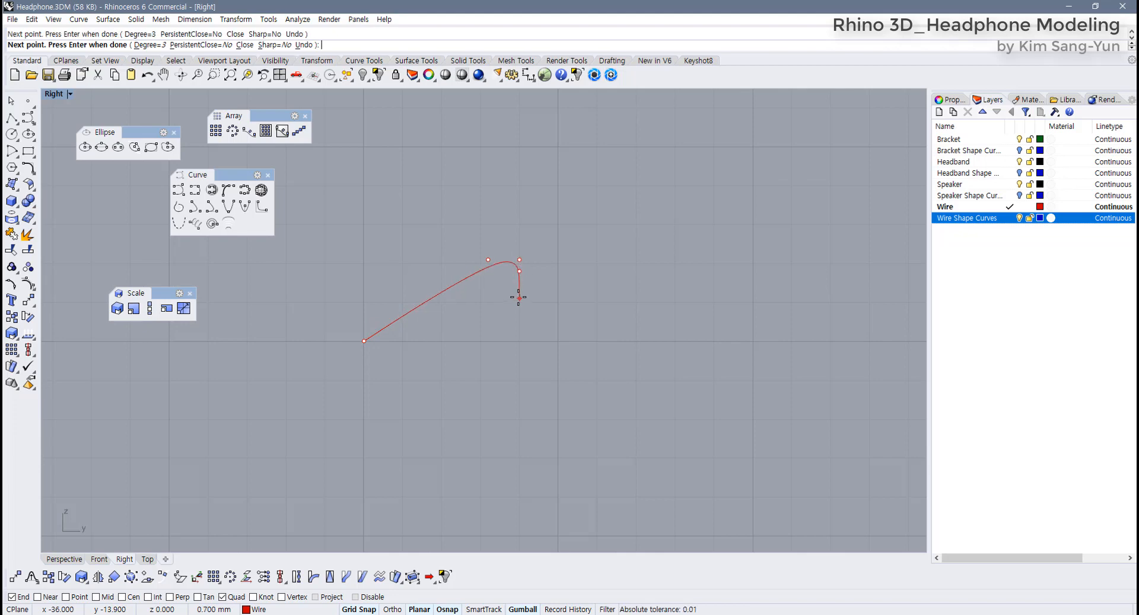
left_click(519, 286)
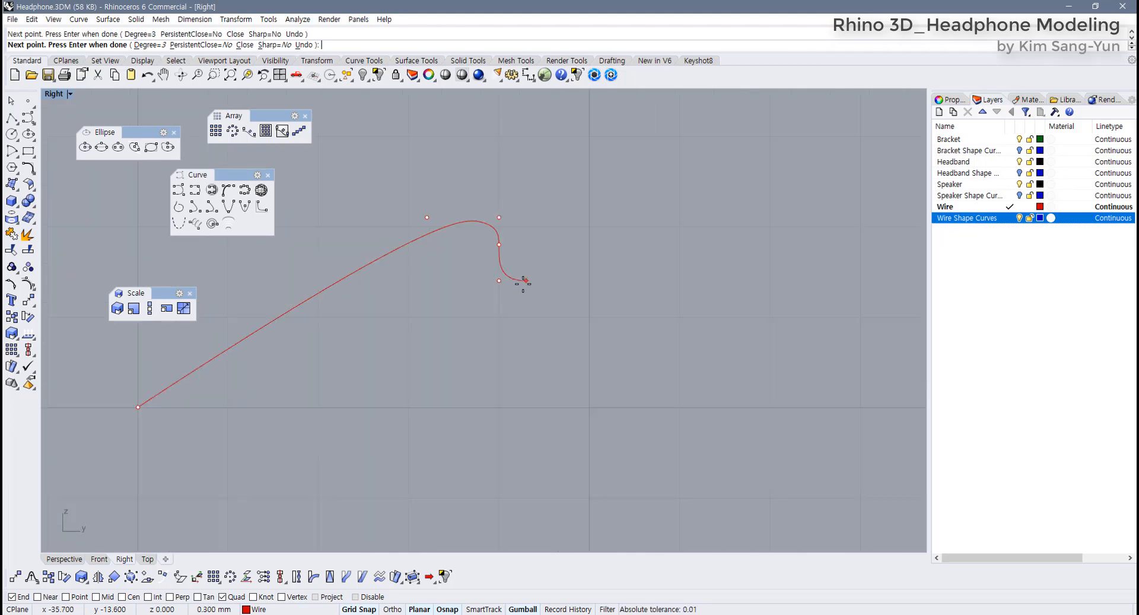
Continue the tip curve into a straight horizontal shaft about 14 mm long and finish the curve
scroll(792, 272, "down", 8)
right_click_drag(789, 271, 614, 289)
scroll(621, 285, "up", 6)
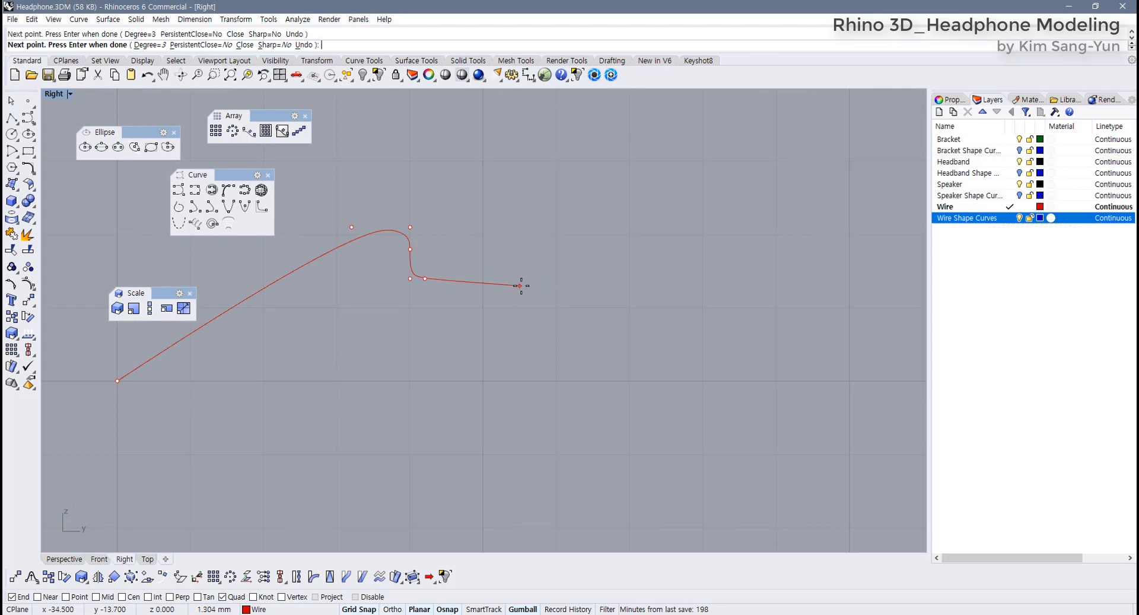
left_click(476, 276)
scroll(667, 275, "down", 5)
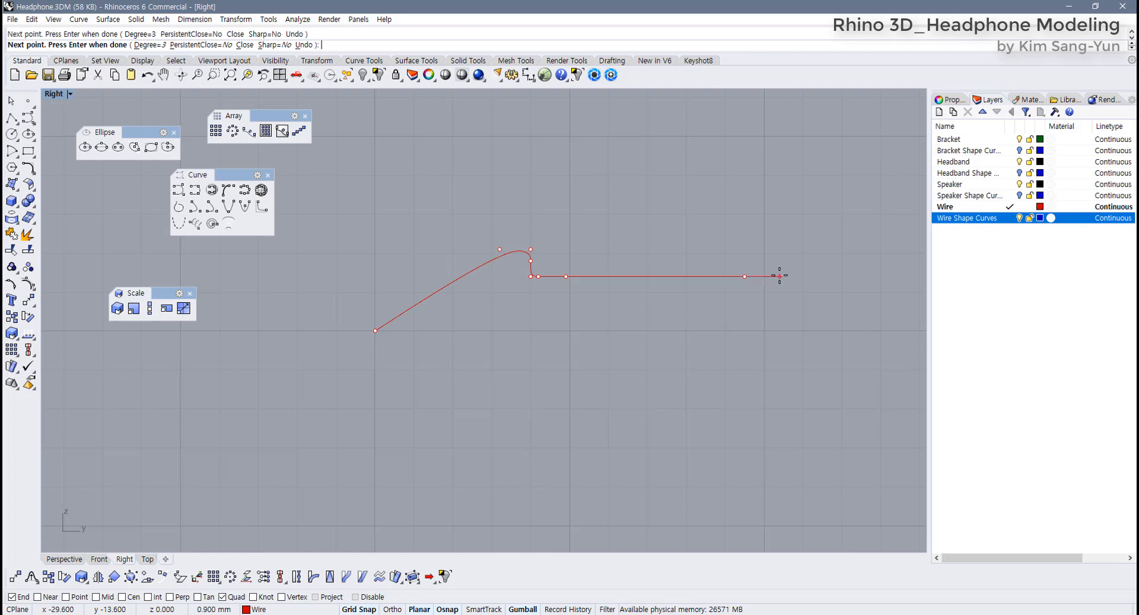
scroll(777, 274, "down", 4)
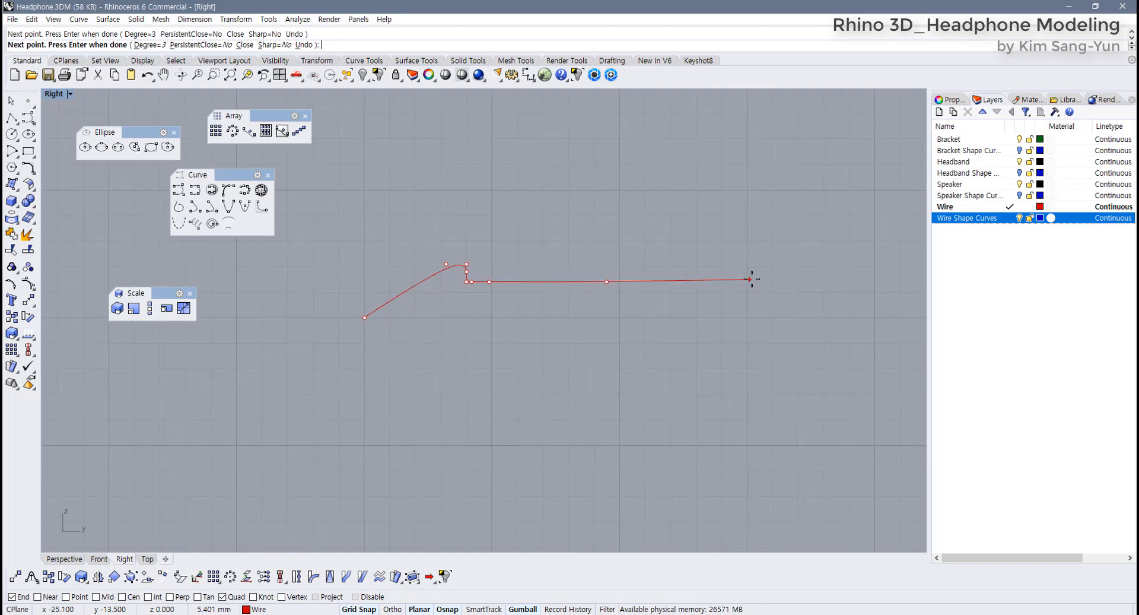
left_click(828, 282)
key("Return")
Move the tip-and-shaft curve horizontally about 17.6 mm away from the headphones in the Right view
scroll(827, 284, "down", 5)
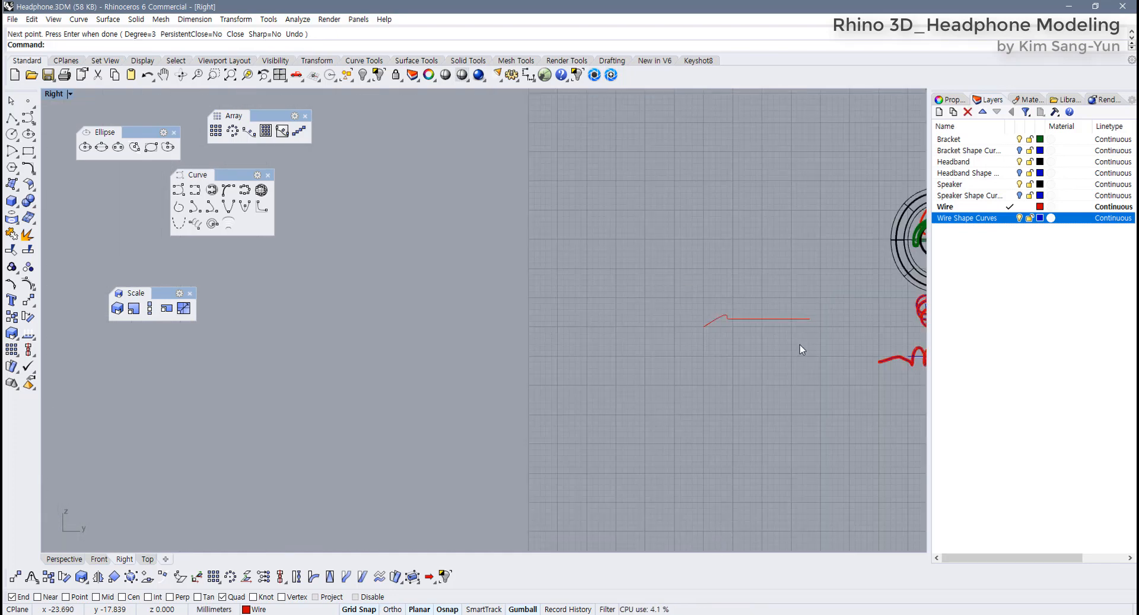
scroll(625, 372, "up", 3)
left_click(627, 334)
right_click_drag(626, 369, 512, 383)
left_click(542, 370)
scroll(544, 369, "up", 6)
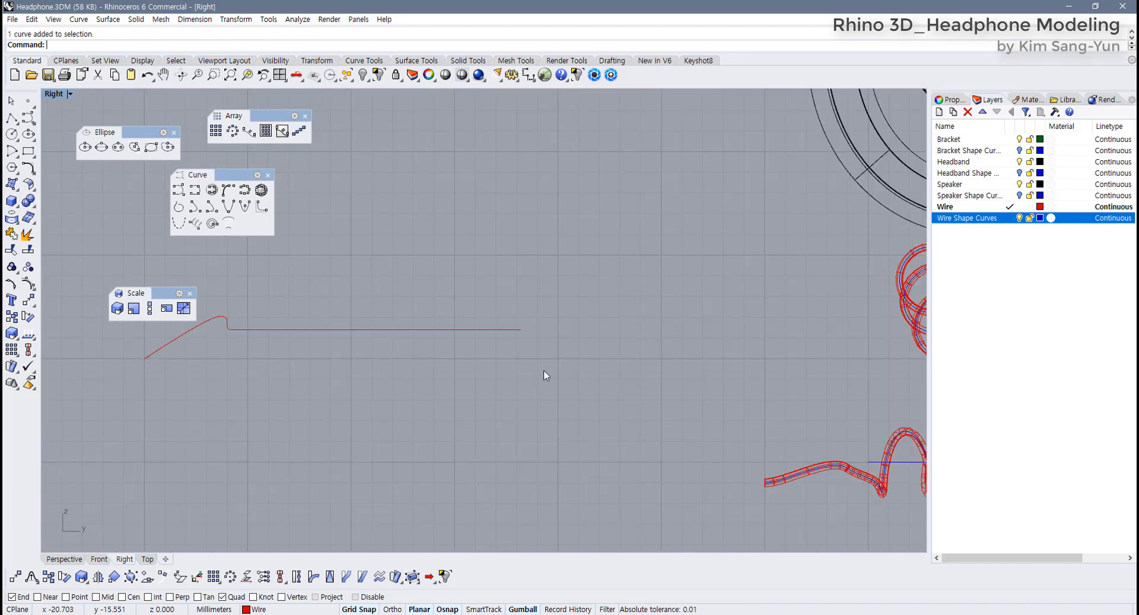
left_click_drag(529, 328, 398, 375)
scroll(395, 376, "down", 6)
right_click_drag(395, 377, 511, 372)
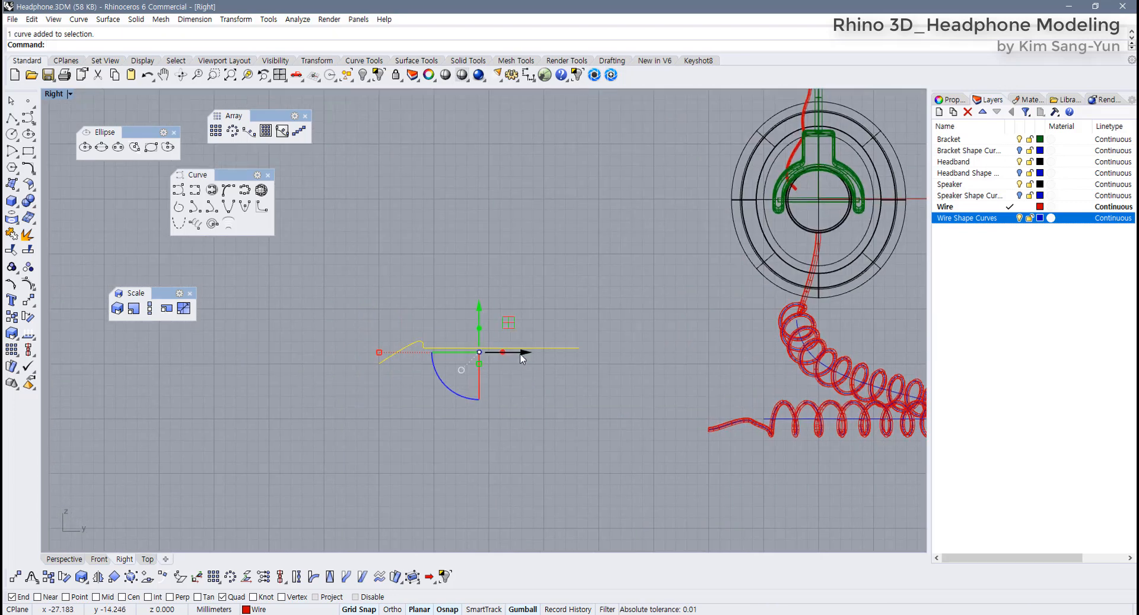
left_click_drag(522, 355, 330, 355)
left_click(390, 358)
scroll(395, 355, "up", 3)
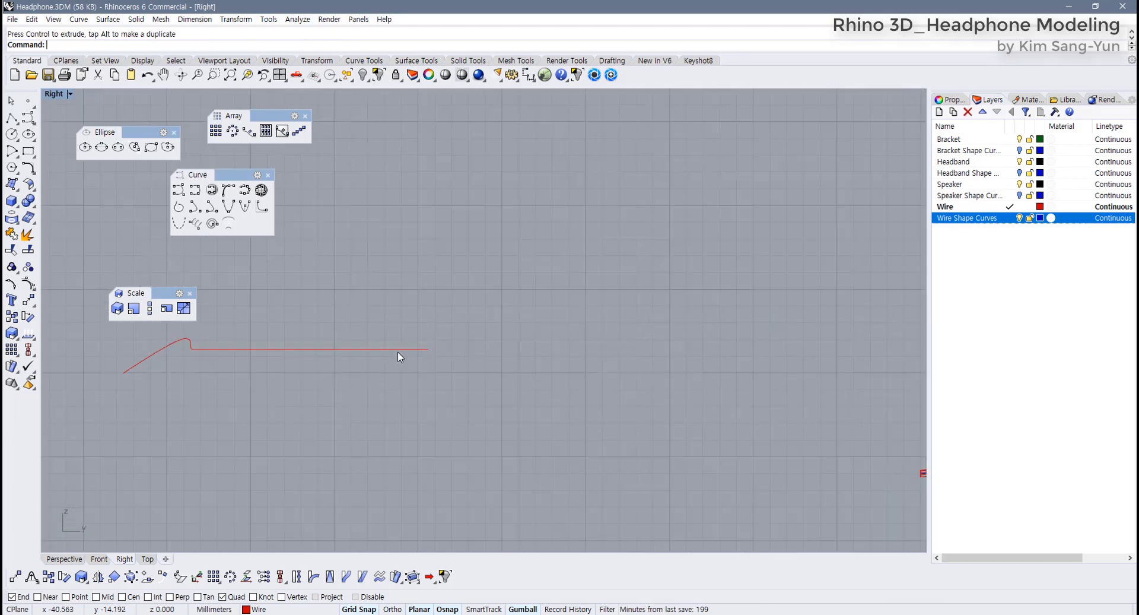
Draw a polyline handle profile at the shaft's end, about 18.4 mm long and 2.4 mm high, with raised rims at both ends
left_click(17, 122)
scroll(462, 365, "up", 2)
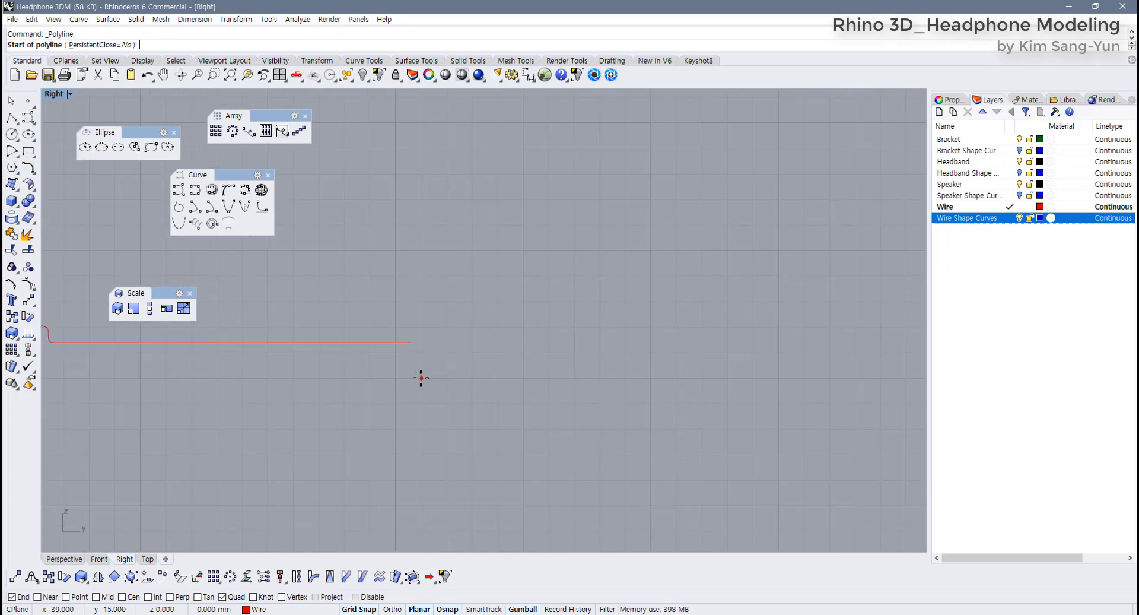
scroll(411, 378, "up", 2)
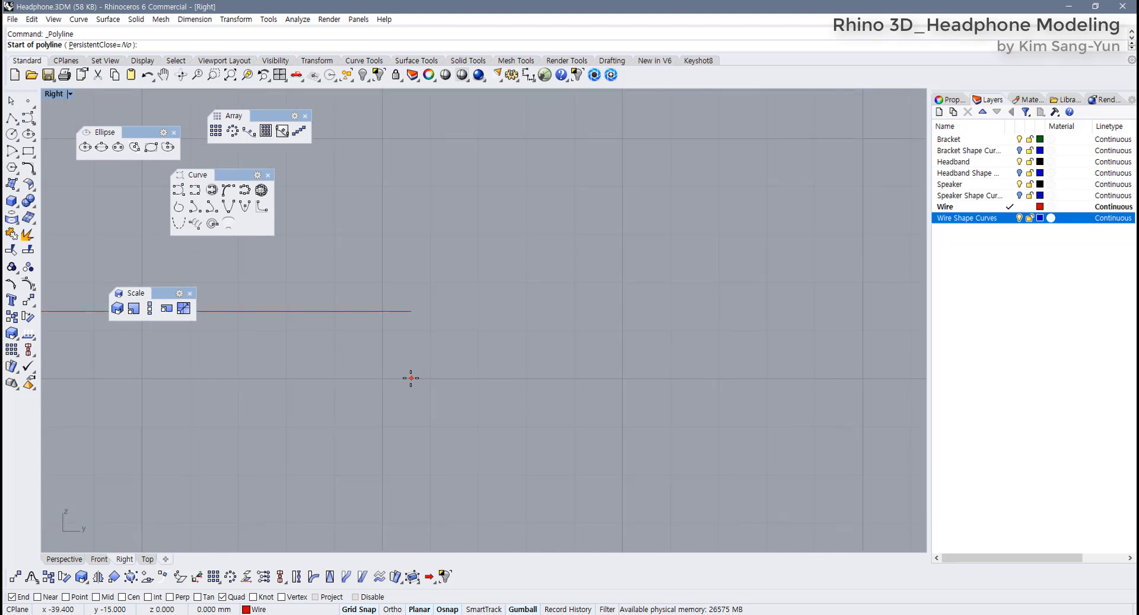
left_click(411, 378)
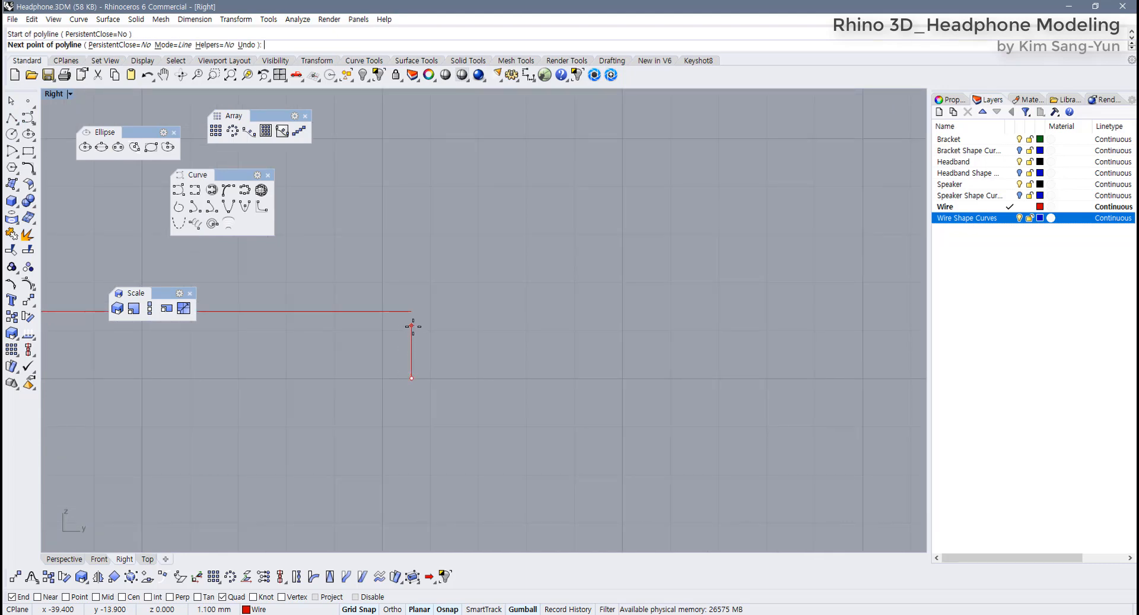
left_click(412, 262)
left_click(450, 263)
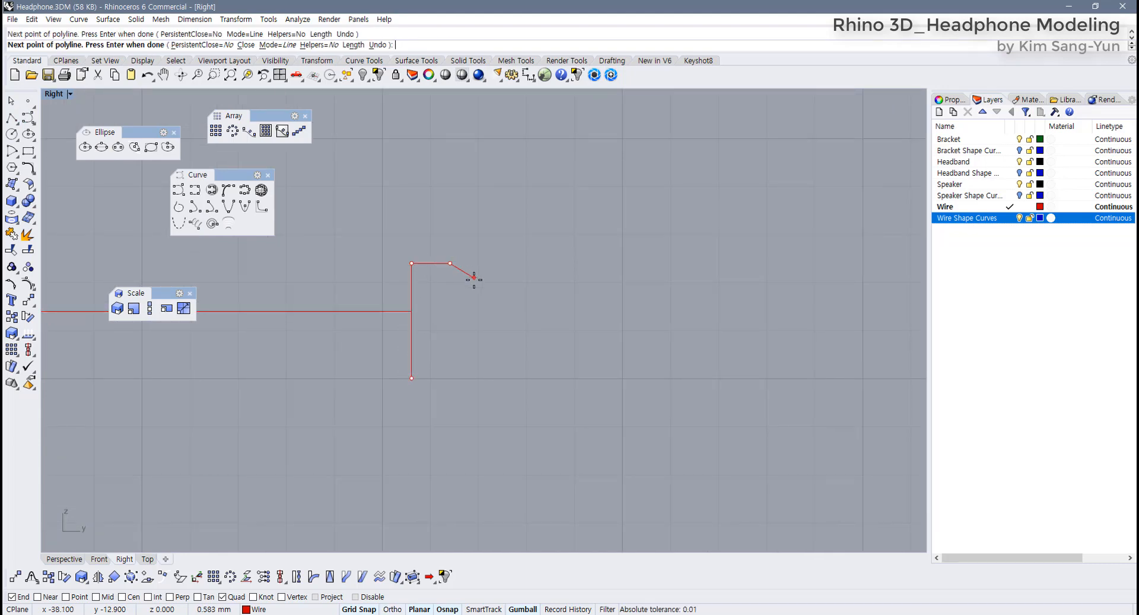
left_click(459, 273)
key("F8")
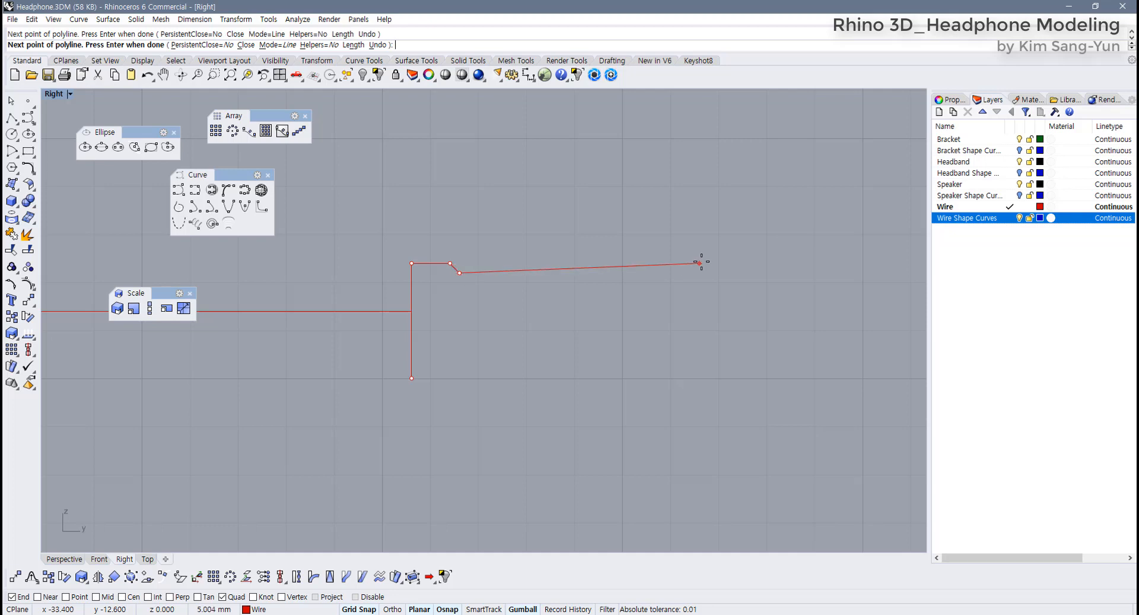
scroll(603, 282, "down", 5)
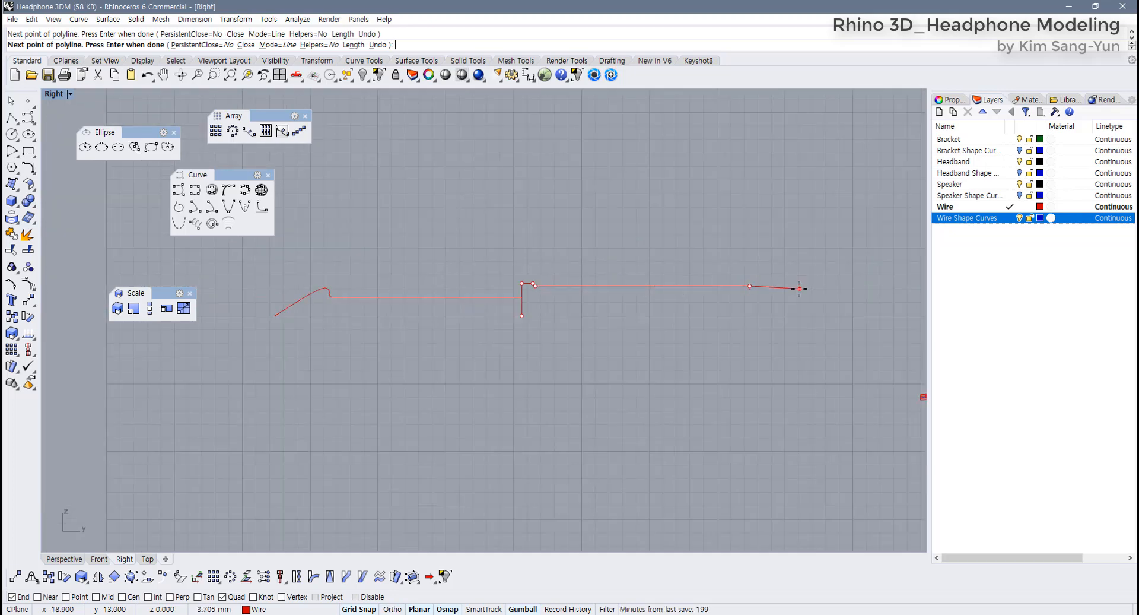
scroll(775, 287, "up", 4)
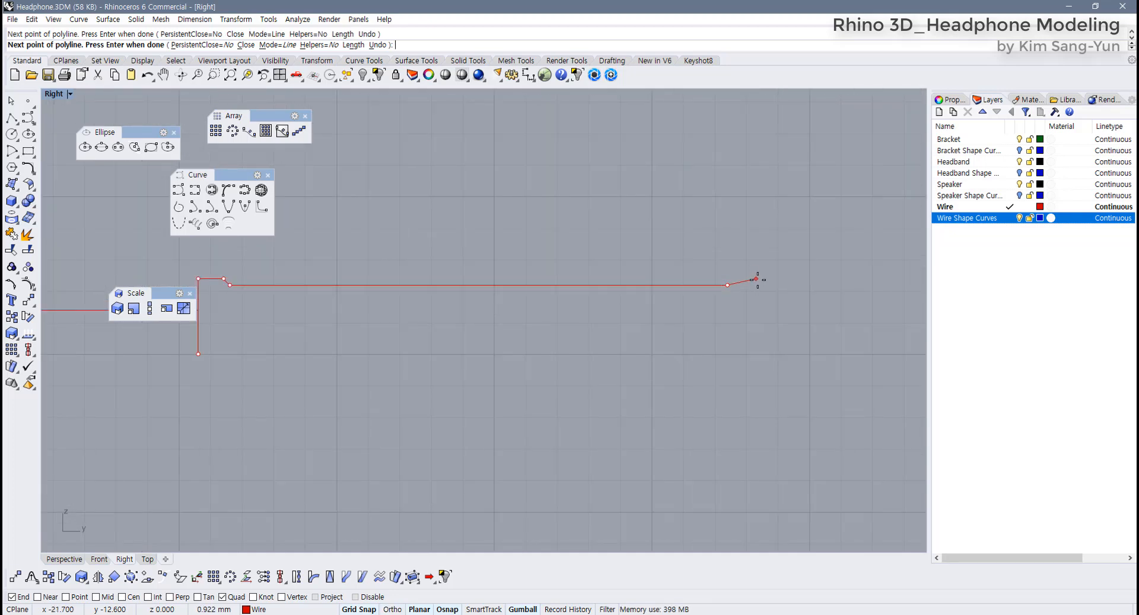
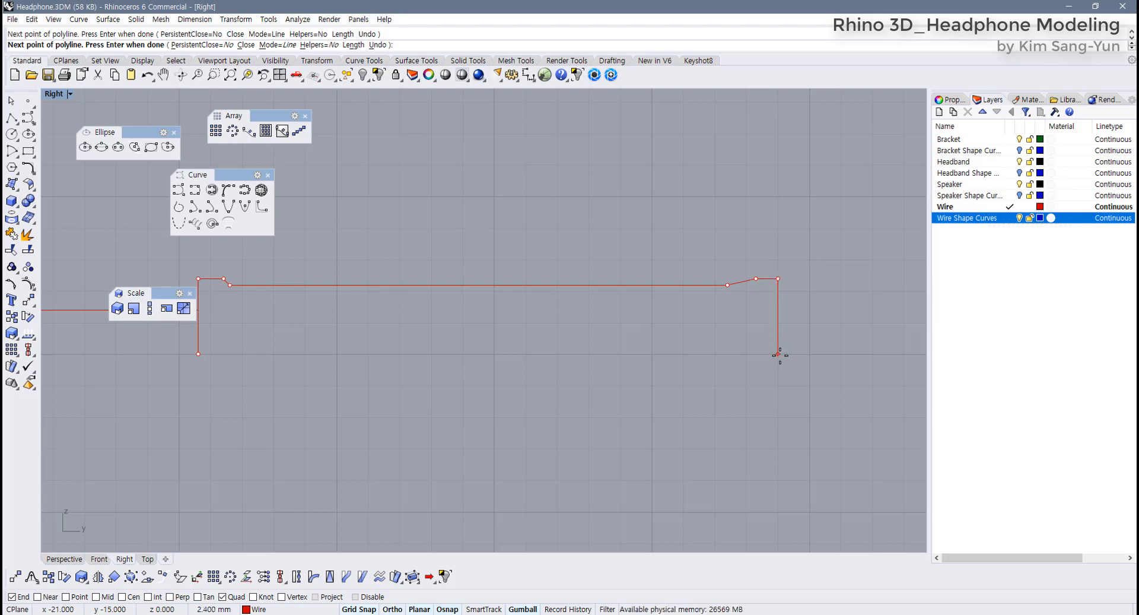
right_click(531, 356)
Try revolving the shaft and handle profiles 180 degrees about the horizontal axis through the tip's point
scroll(508, 363, "down", 6)
right_click_drag(490, 371, 556, 397)
scroll(621, 400, "down", 4)
scroll(558, 401, "down", 4)
scroll(603, 390, "up", 4)
left_click_drag(603, 390, 511, 321)
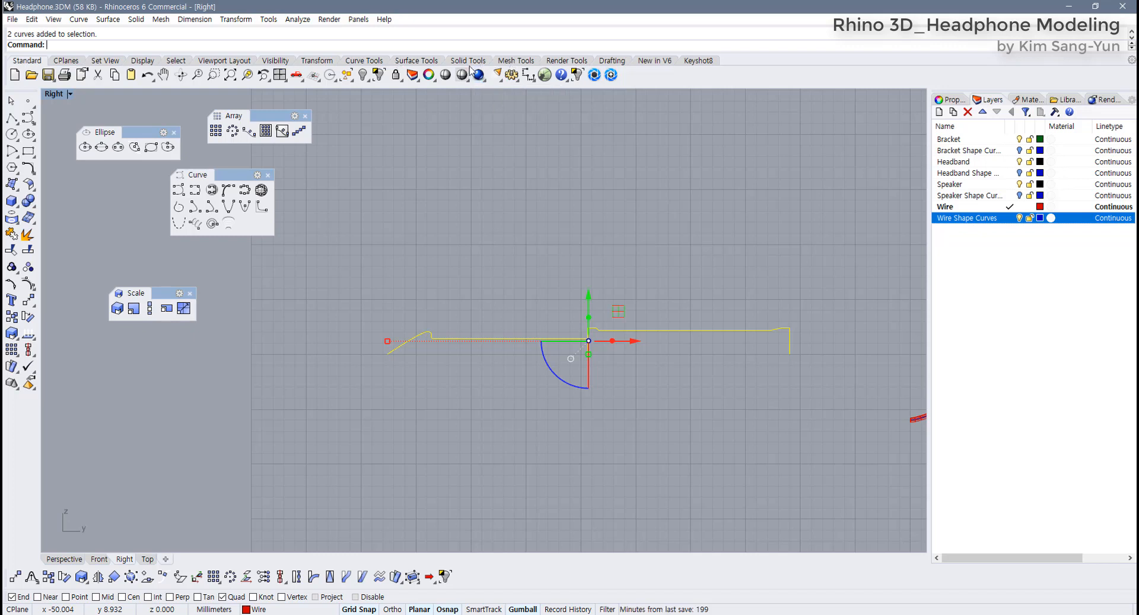
left_click(415, 60)
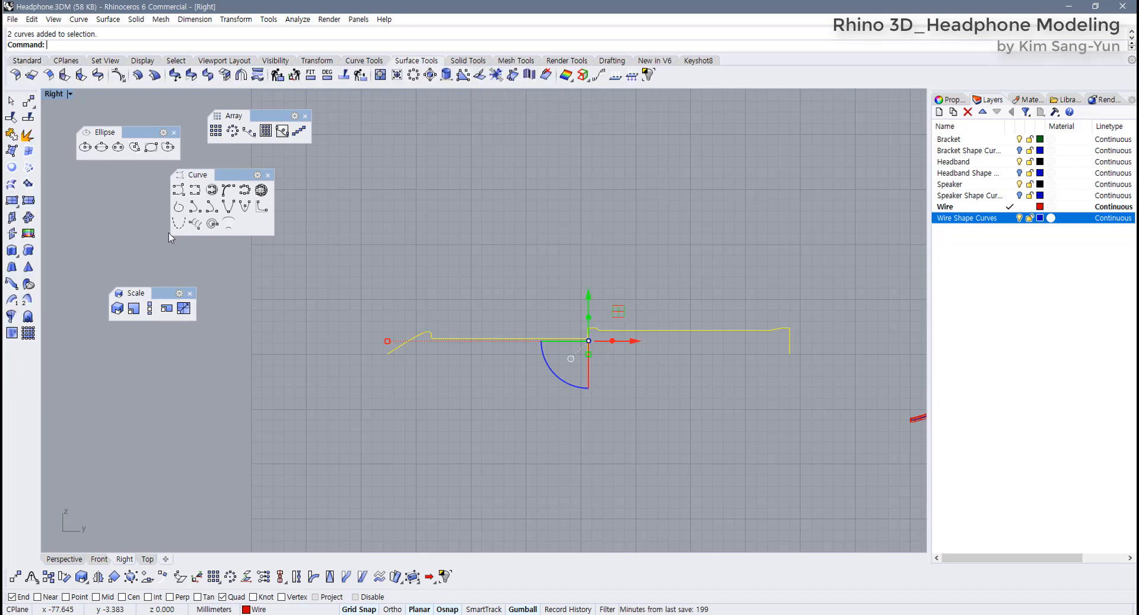
left_click(12, 316)
left_click(388, 354)
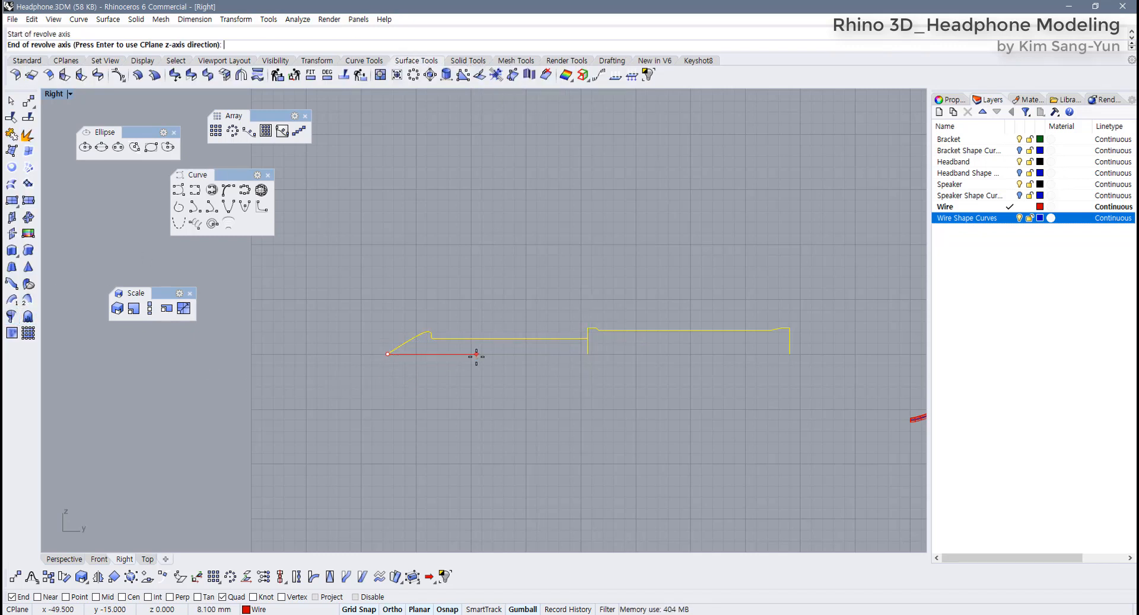
left_click(476, 355)
key("Return")
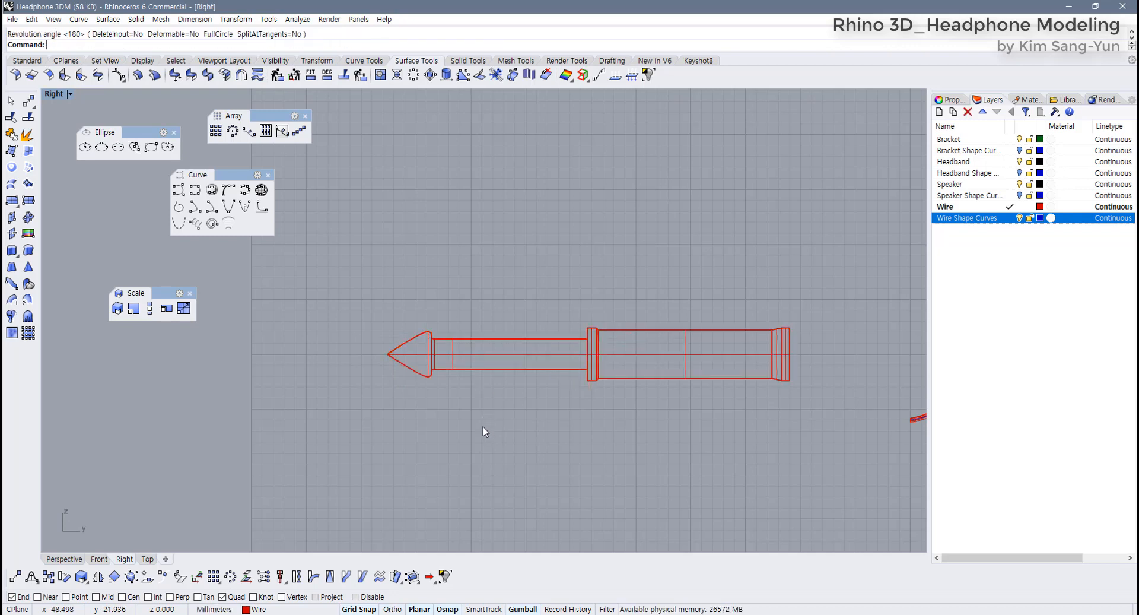
Restore the four-viewport layout, examine the revolved plug in the Perspective view, and undo the revolve
double_click(57, 95)
scroll(662, 208, "down", 12)
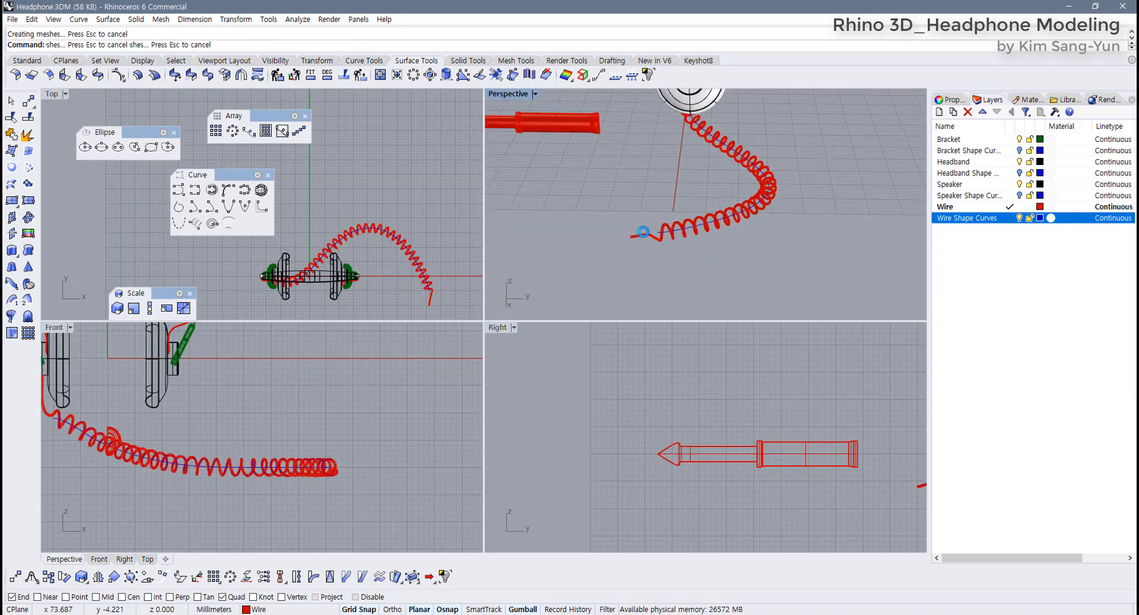
mouse_move(661, 207)
right_mouse_down()
mouse_move(692, 236)
mouse_move(675, 192)
right_mouse_up()
scroll(675, 192, "up", 3)
scroll(674, 190, "up", 8)
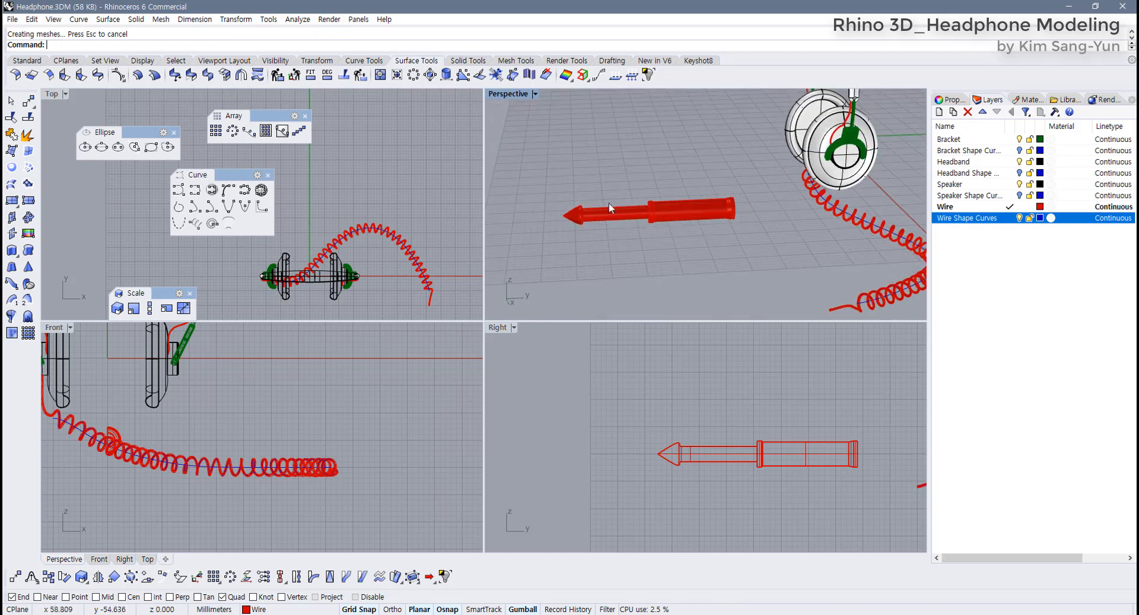
right_click_drag(635, 233, 683, 246)
key("ctrl+z")
Revolve the shaft and handle profiles 360 degrees about the horizontal axis through the tip's point in the Right view
left_click_drag(683, 245, 635, 208)
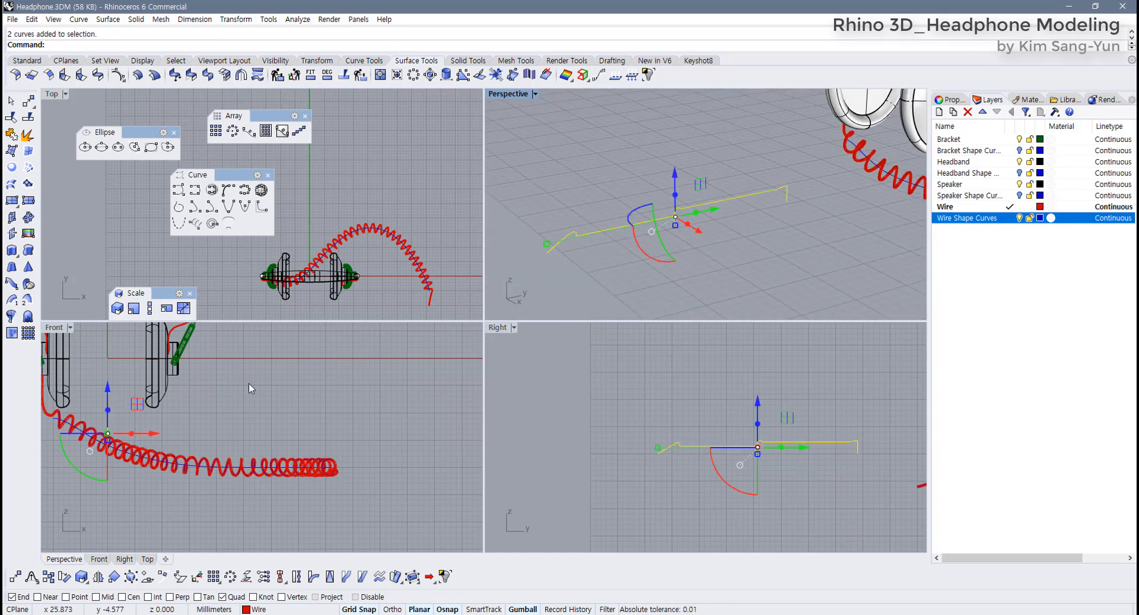
right_click_drag(568, 467, 477, 475)
right_click_drag(580, 478, 605, 475)
scroll(587, 465, "up", 4)
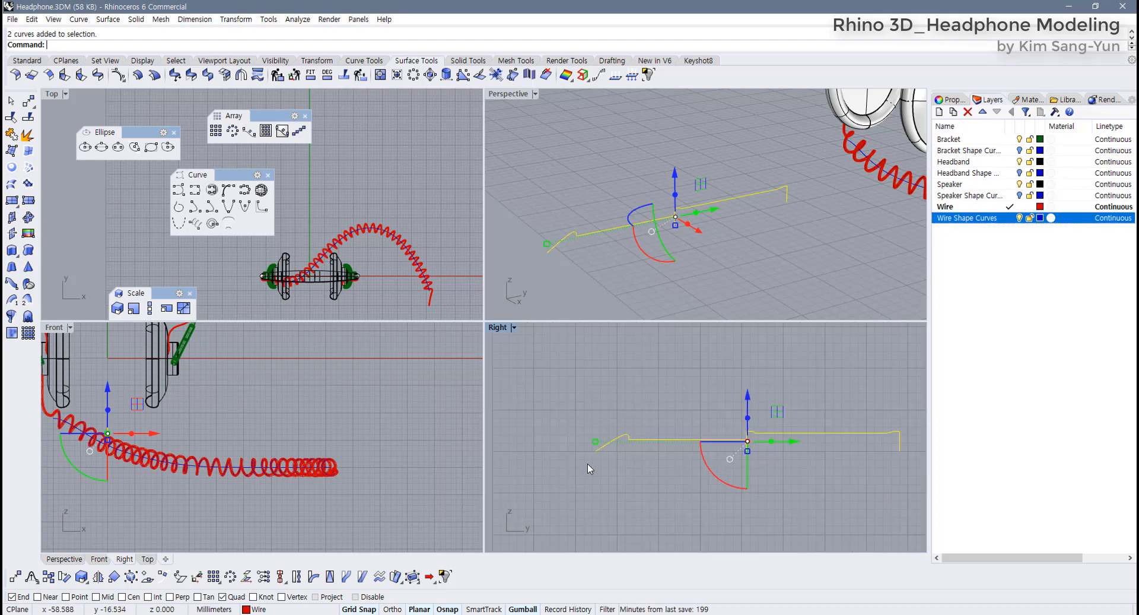
right_click(588, 464)
left_click(595, 451)
left_click(638, 451)
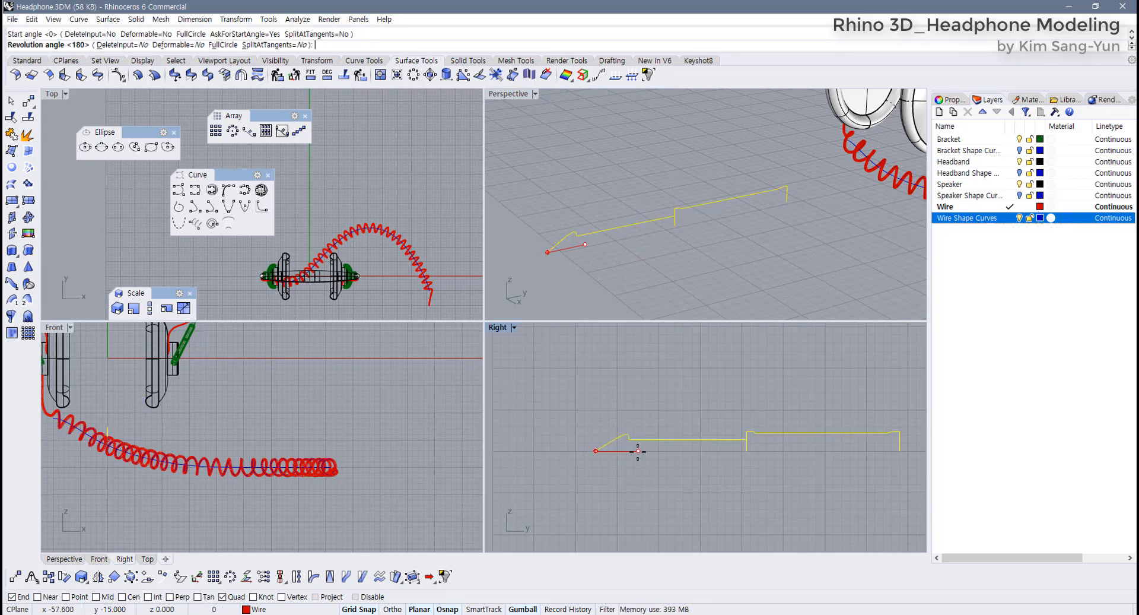
type("360")
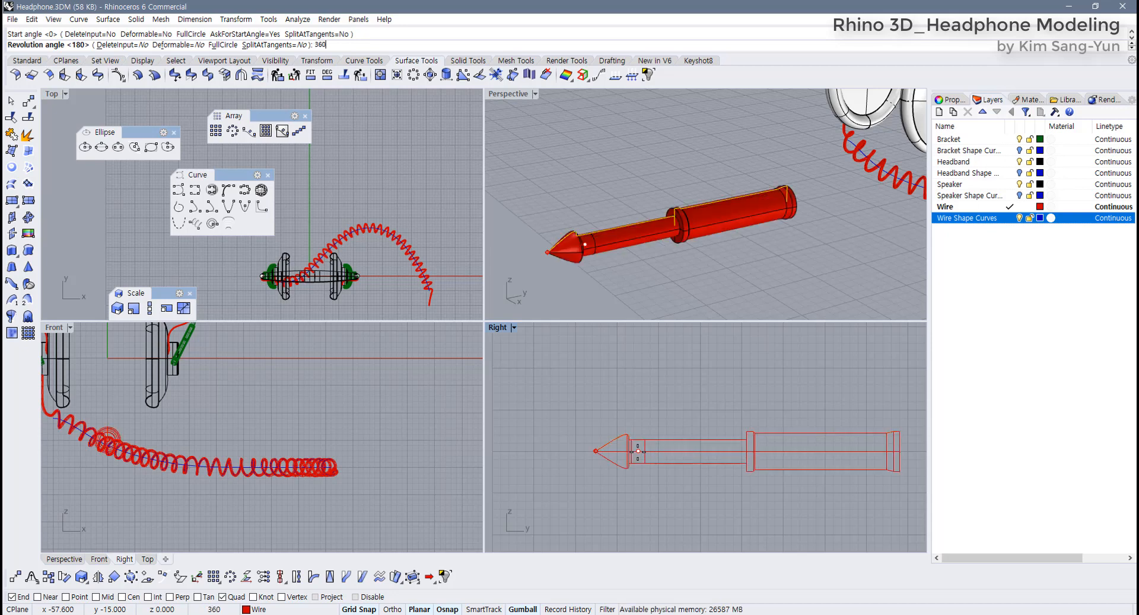
key("Return")
Cap the open end of the plug's revolved tip-and-shaft surface
left_click_drag(770, 308, 651, 202)
double_click(516, 95)
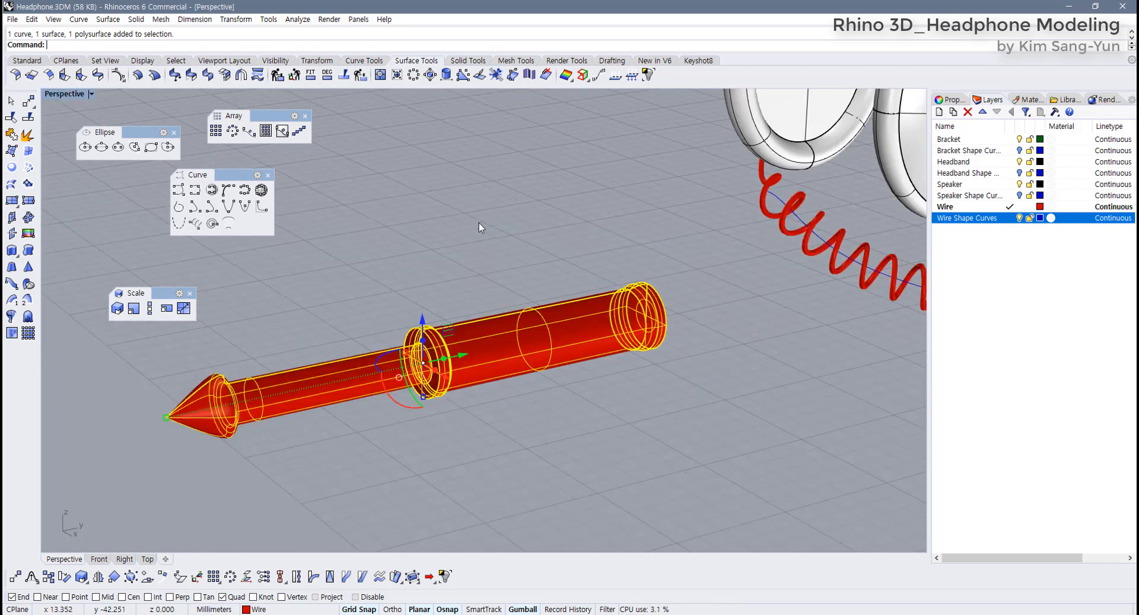
key("Escape")
left_click(371, 375)
scroll(426, 357, "up", 5)
scroll(427, 357, "down", 3)
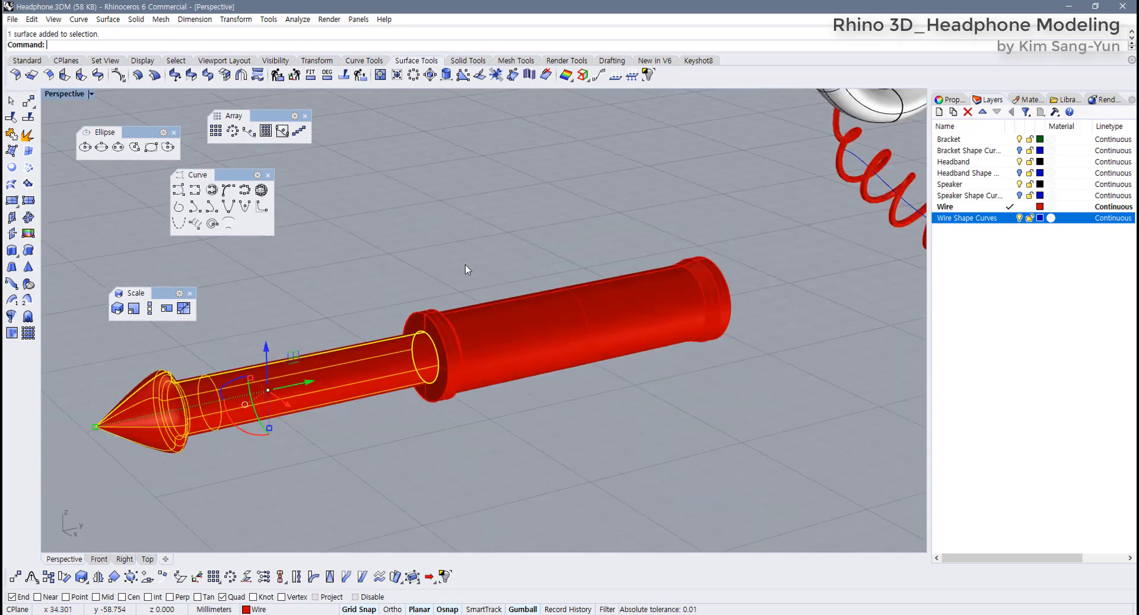
left_click(469, 61)
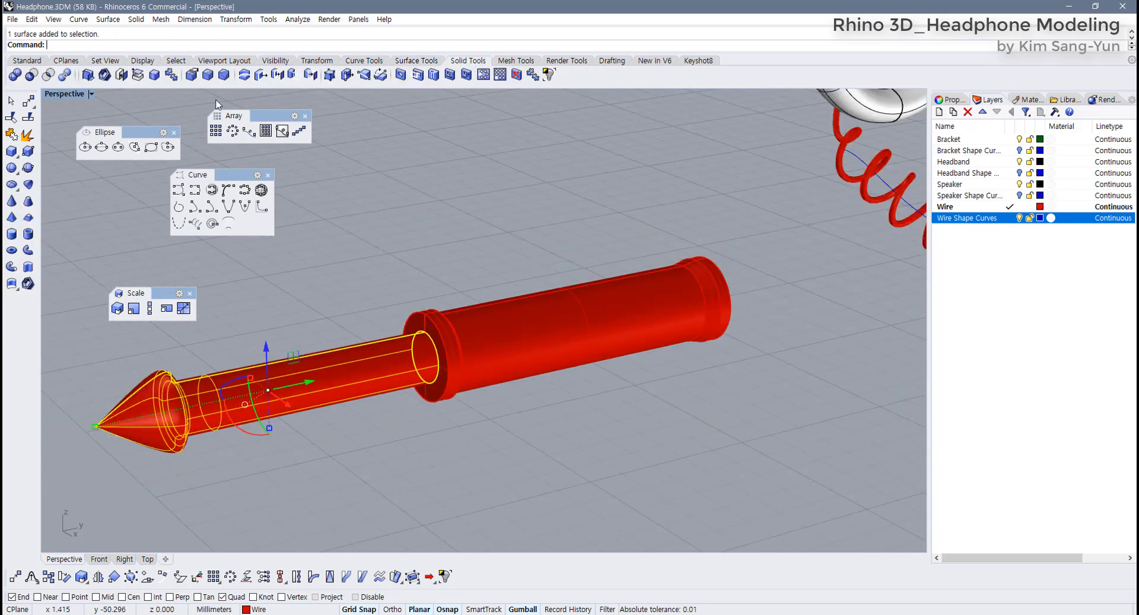
left_click(122, 75)
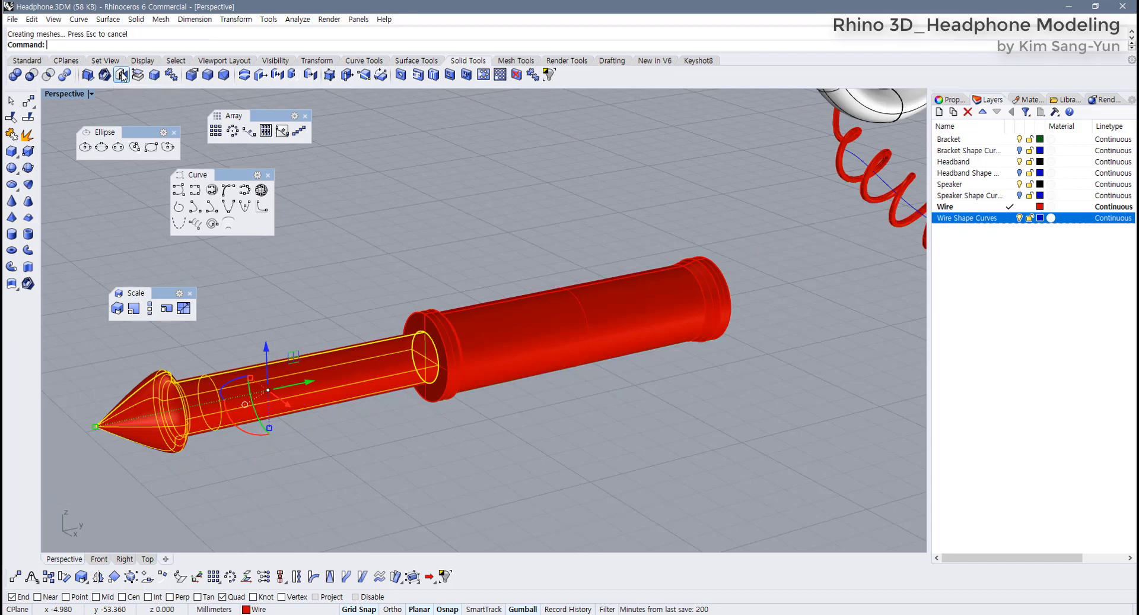
left_click(547, 337)
Move the plug to the coiled cable's free end in the Right view and delete the leftover profile curve
left_click_drag(571, 469, 380, 349)
double_click(56, 95)
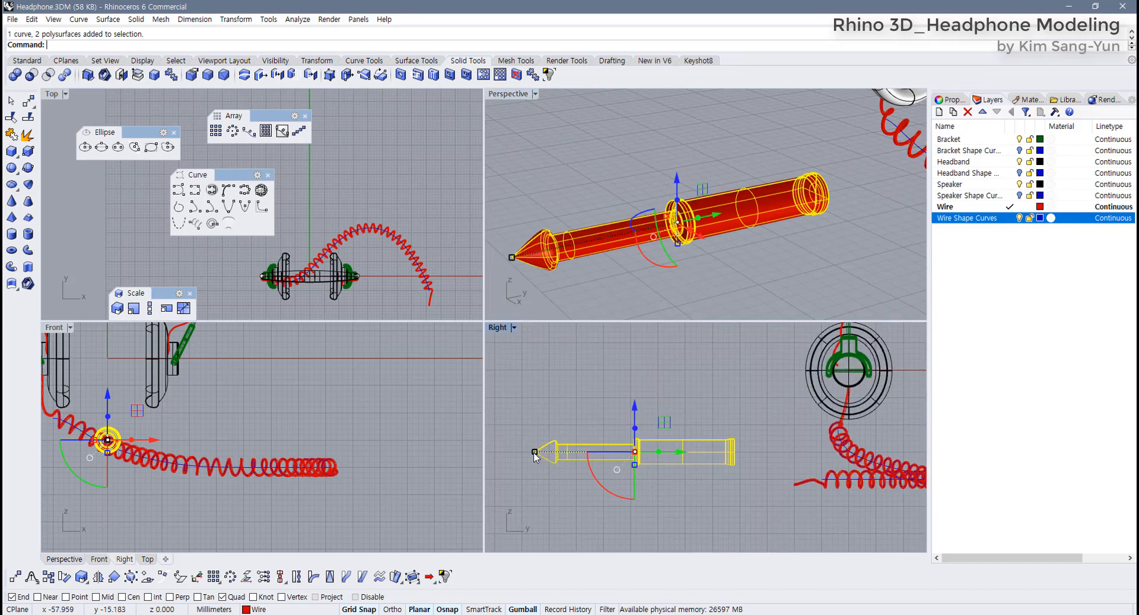
left_click_drag(534, 452, 604, 453)
scroll(674, 472, "up", 4)
left_click_drag(645, 413, 839, 464)
left_click(605, 224)
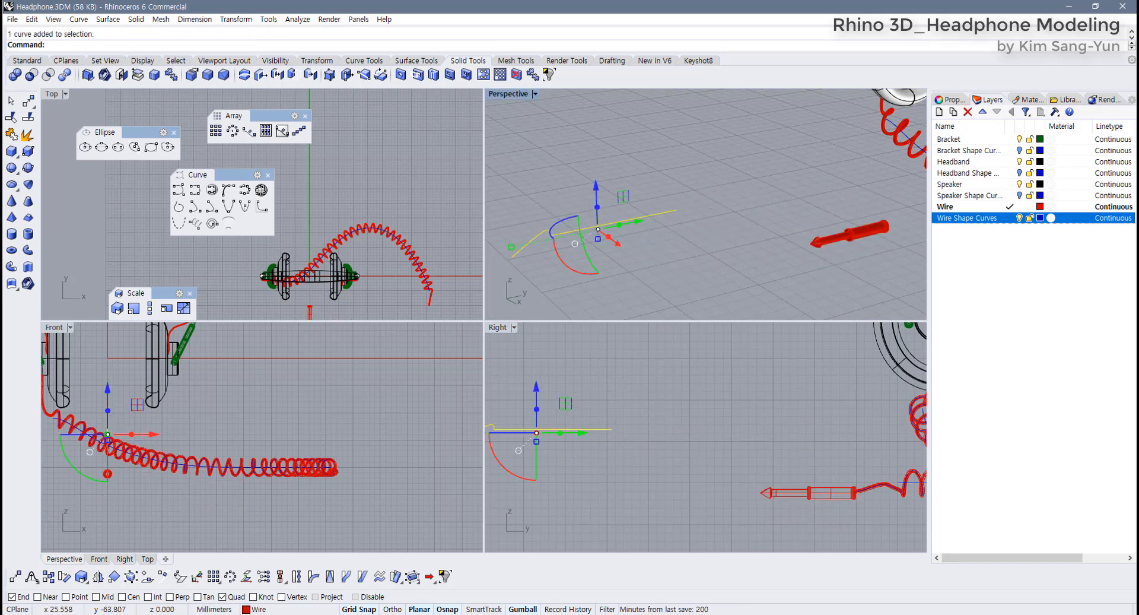
key("Delete")
Move the plug horizontally in the Top view so the handle's end meets the coiled cable's free end
right_click_drag(393, 285, 369, 137)
right_click_drag(365, 220, 154, 173)
double_click(52, 95)
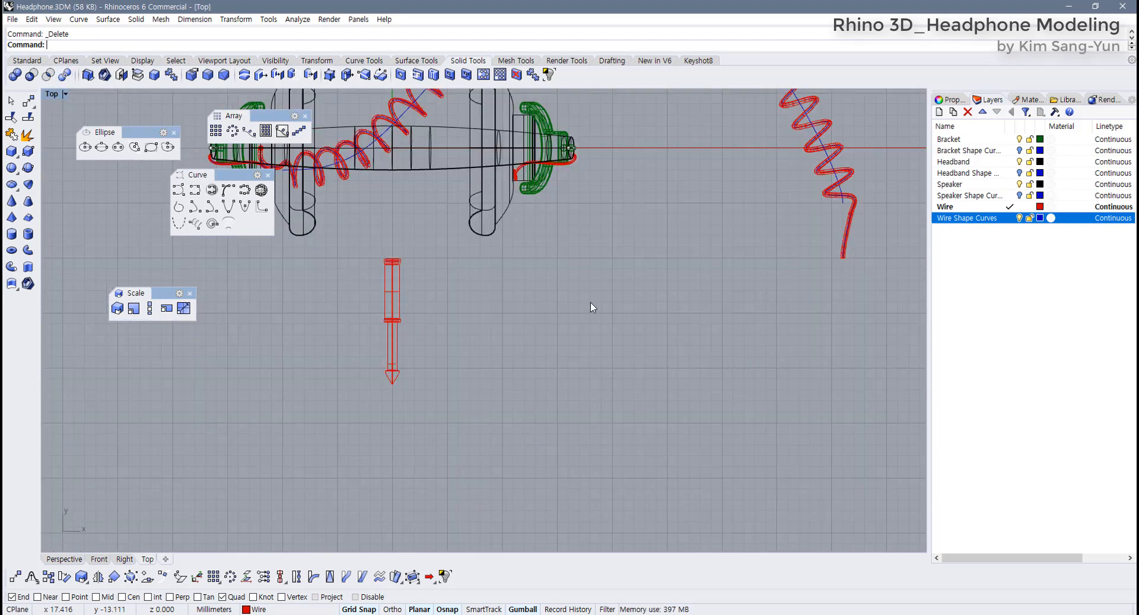
left_click_drag(459, 272, 378, 337)
left_click_drag(422, 290, 872, 289)
scroll(788, 293, "up", 3)
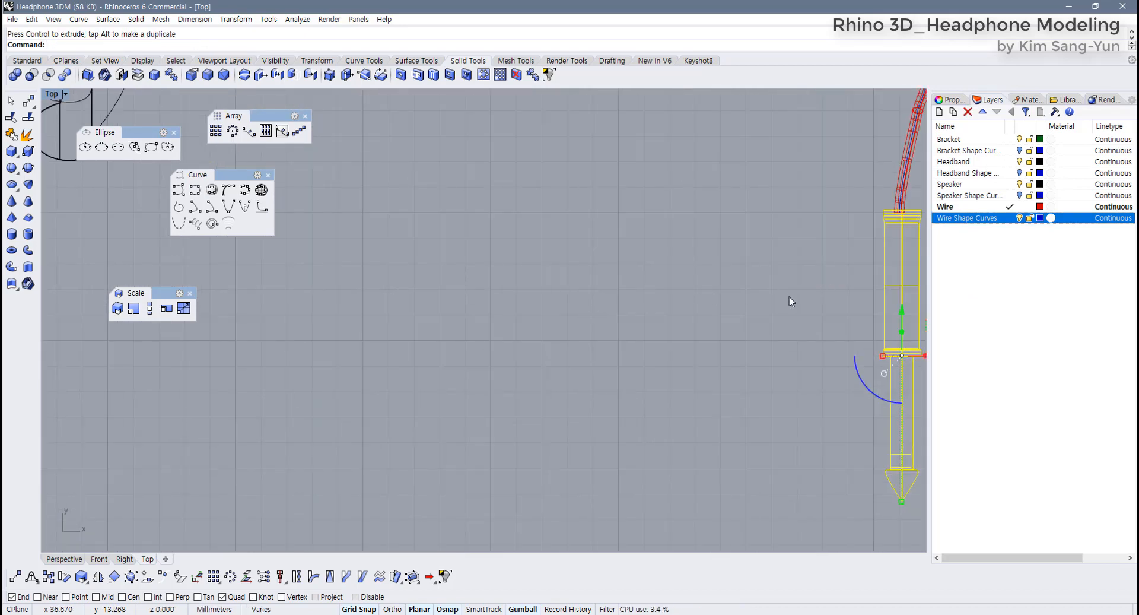
scroll(623, 308, "down", 3)
scroll(667, 330, "up", 3)
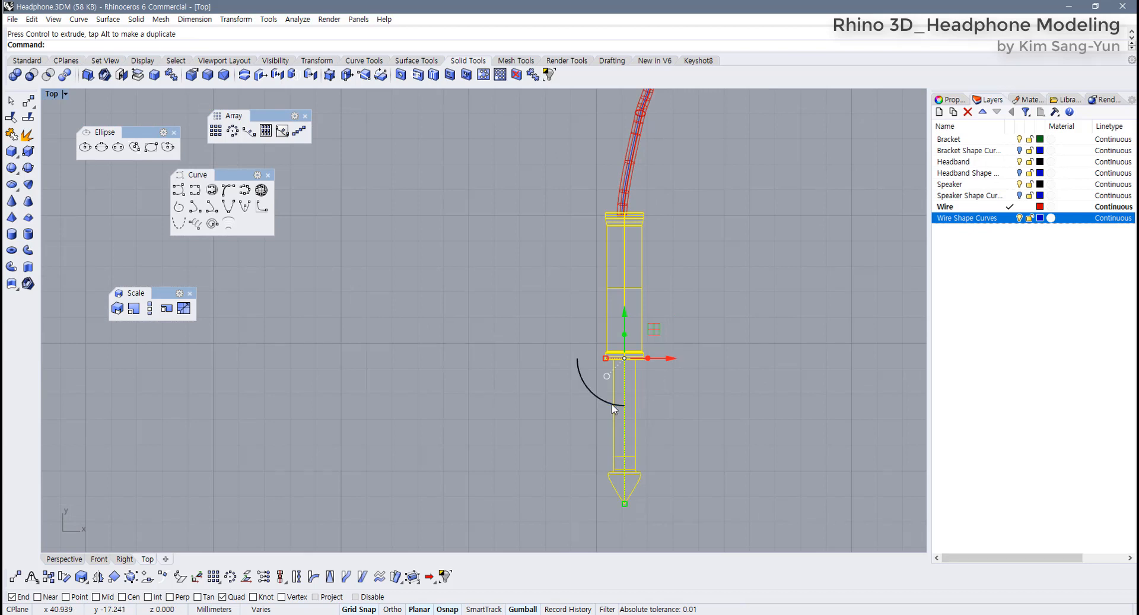
Tilt the plug slightly clockwise in the Top view and shift it so the handle's end centres on the cable
left_click_drag(610, 406, 599, 404)
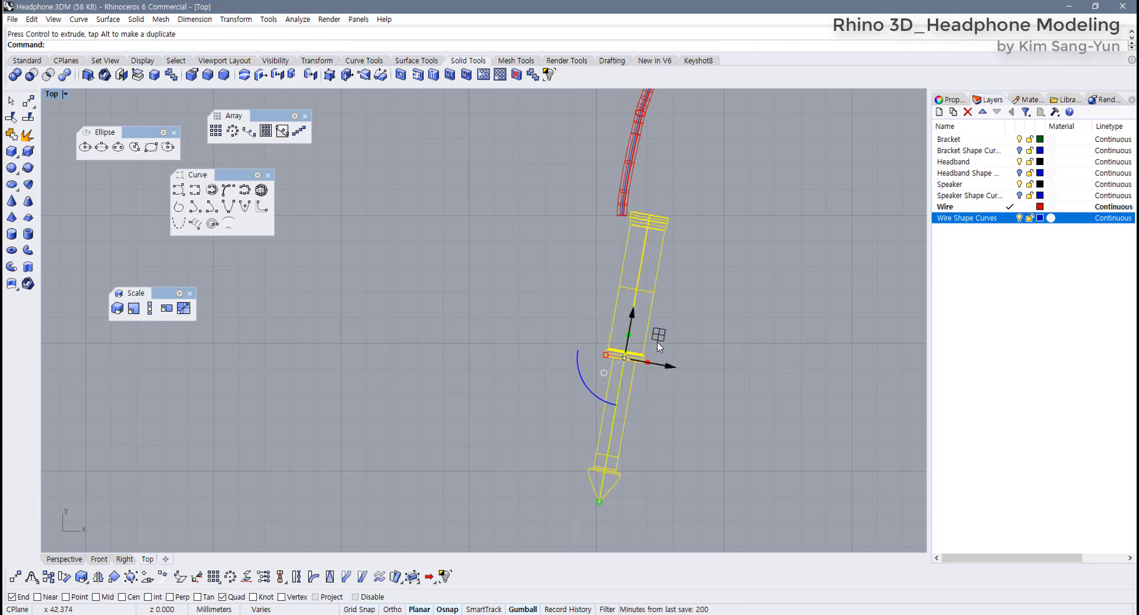
left_click_drag(658, 339, 632, 339)
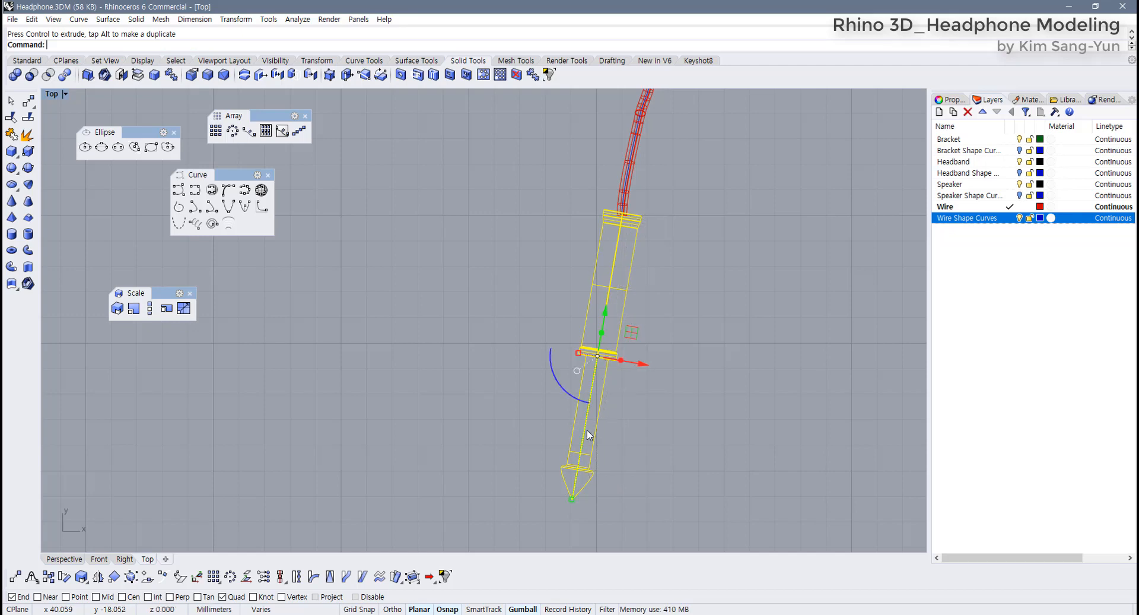
left_click_drag(575, 409, 586, 410)
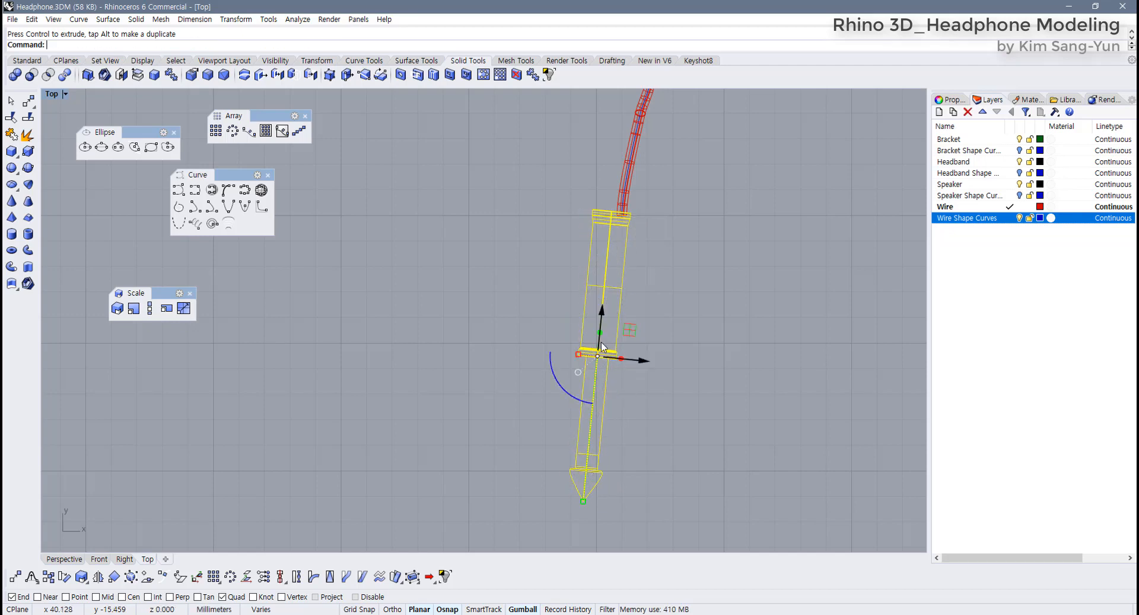
left_click_drag(625, 333, 636, 333)
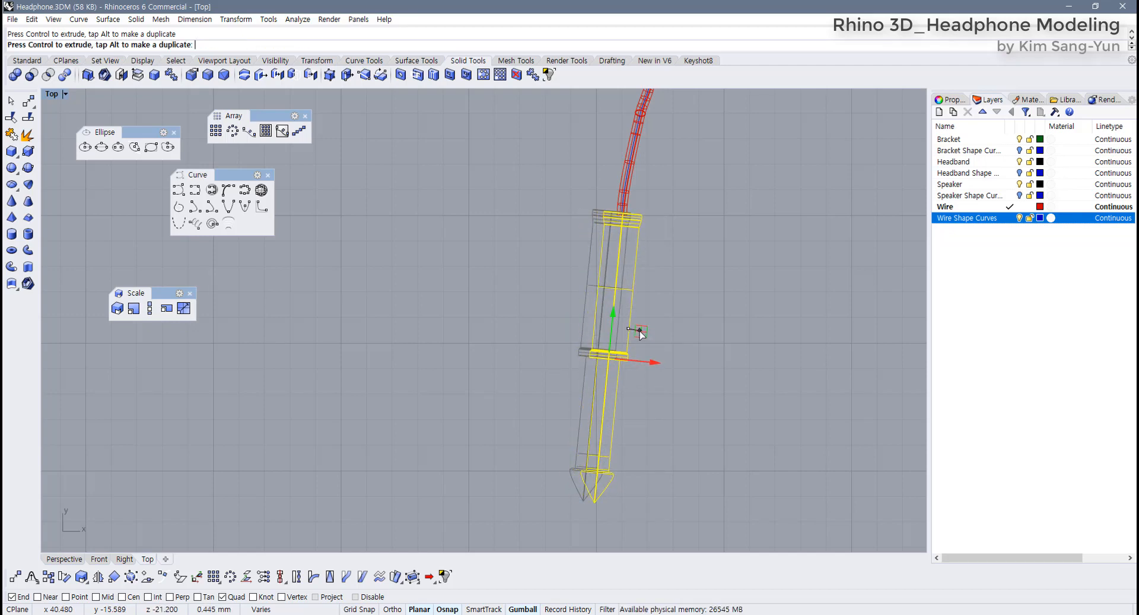
left_click(417, 250)
Check the plug's alignment with the cable's end in the Perspective and Right views
double_click(53, 94)
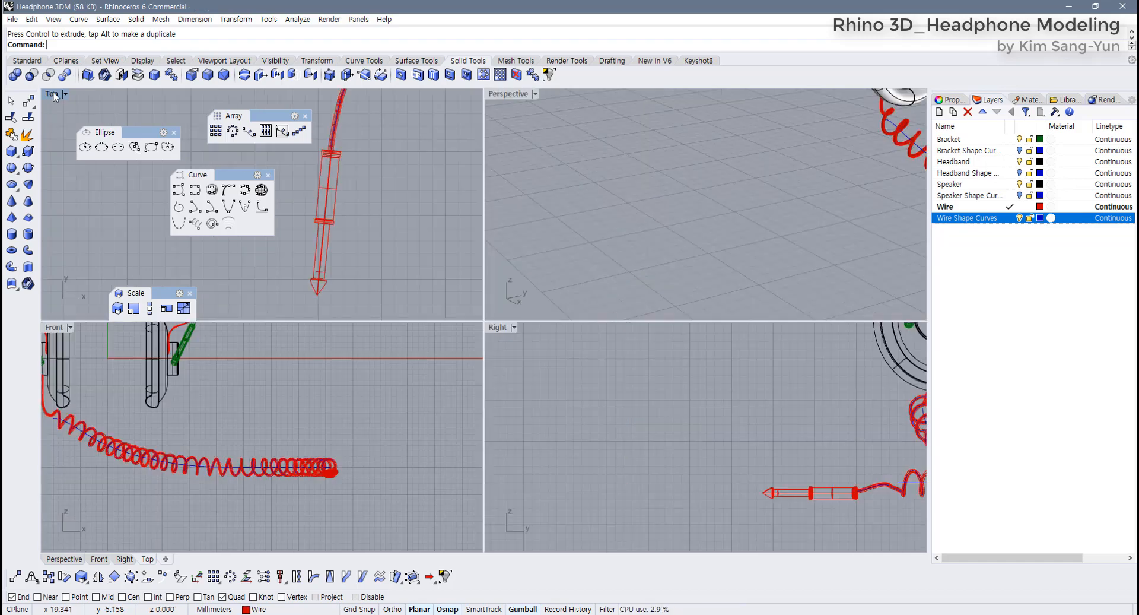
scroll(674, 224, "down", 5)
right_click_drag(674, 224, 623, 244)
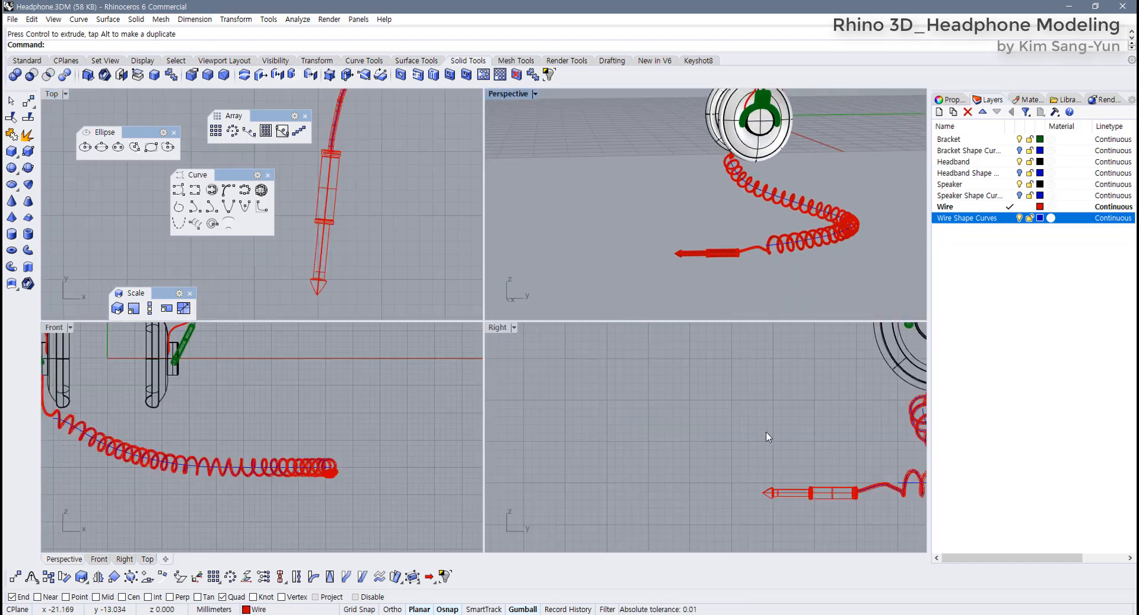
scroll(822, 470, "up", 4)
right_click_drag(821, 470, 617, 439)
double_click(499, 327)
right_click_drag(534, 330, 541, 344)
scroll(541, 344, "down", 2)
left_click_drag(452, 381, 291, 307)
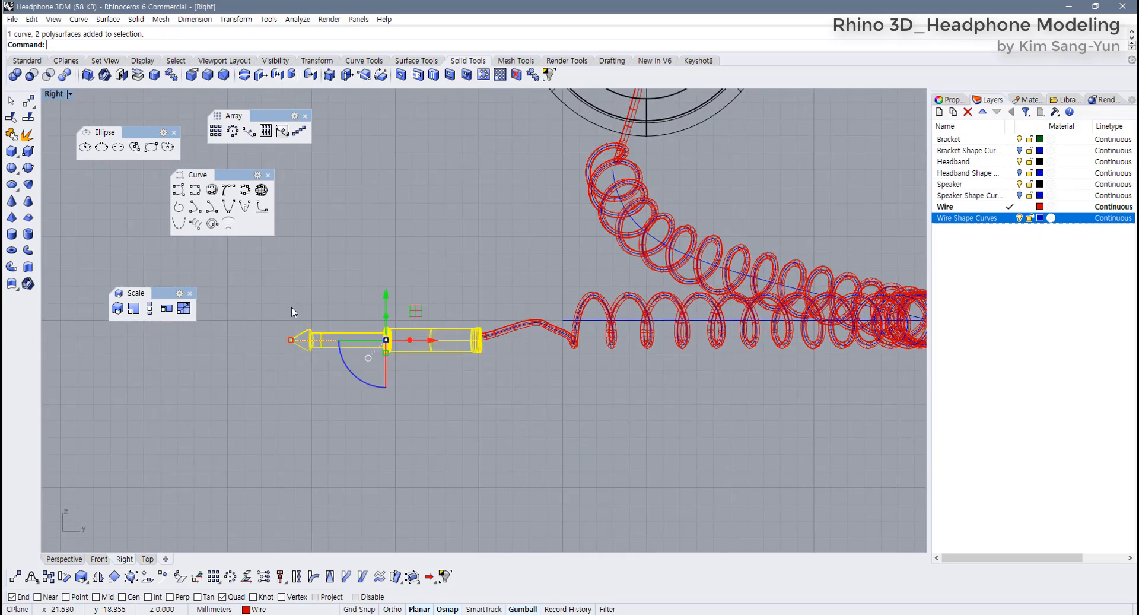
key("Escape")
scroll(408, 361, "up", 2)
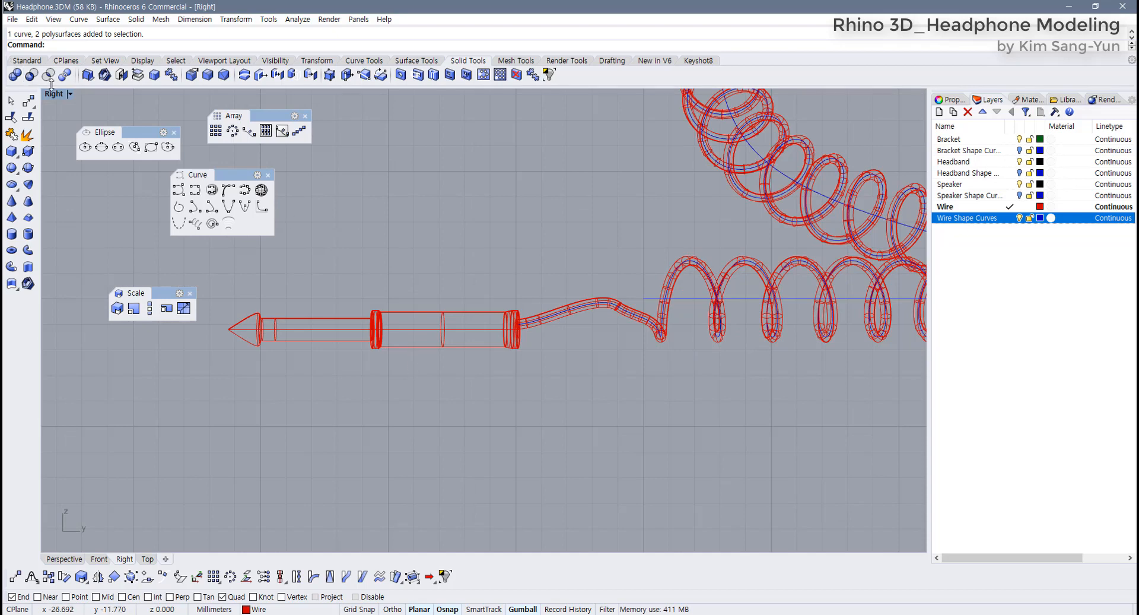
double_click(56, 94)
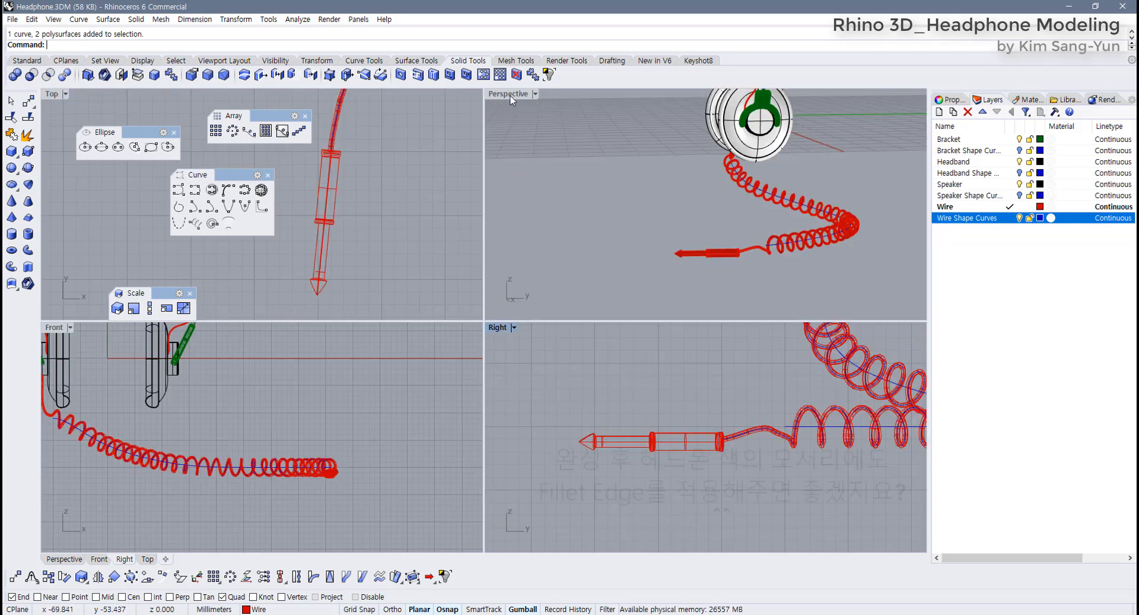
Inspect the whole headphones in the Perspective view and examine where the bracket enters the headband's rounded end
double_click(508, 94)
scroll(593, 178, "down", 3)
right_click_drag(546, 178, 534, 261)
scroll(493, 240, "up", 6)
scroll(447, 315, "down", 4)
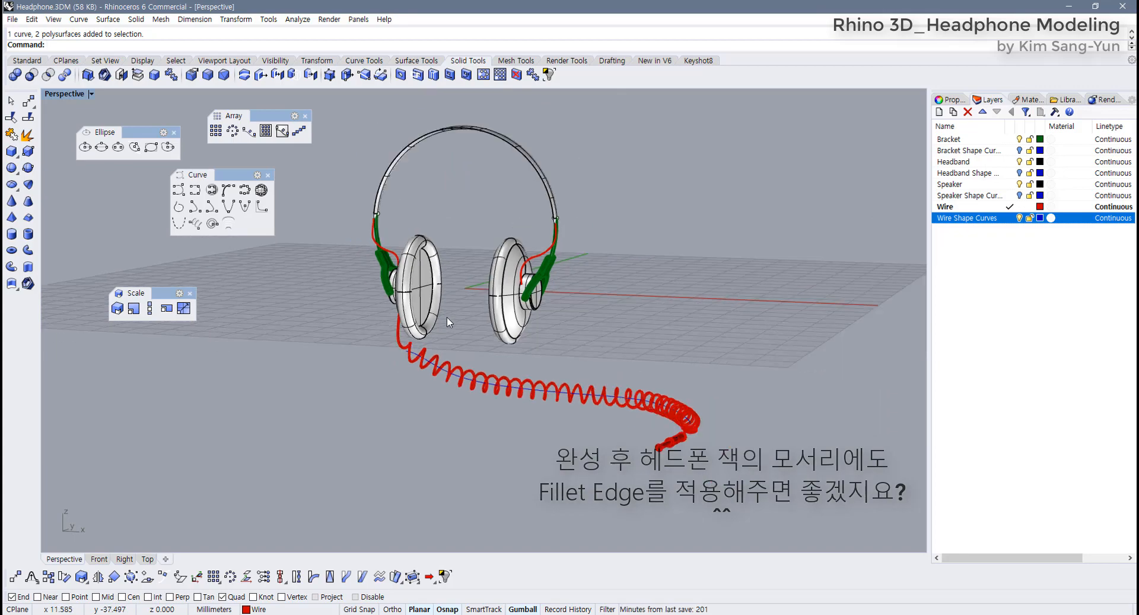
right_click_drag(447, 317, 505, 291)
scroll(426, 254, "up", 6)
scroll(426, 255, "up", 10)
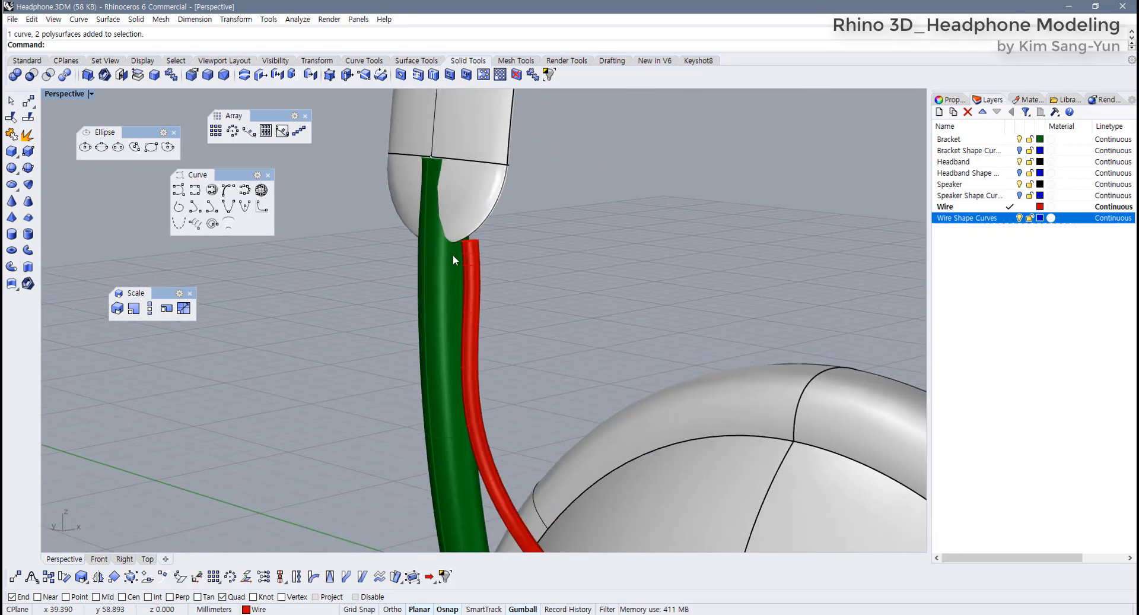
left_click(440, 248)
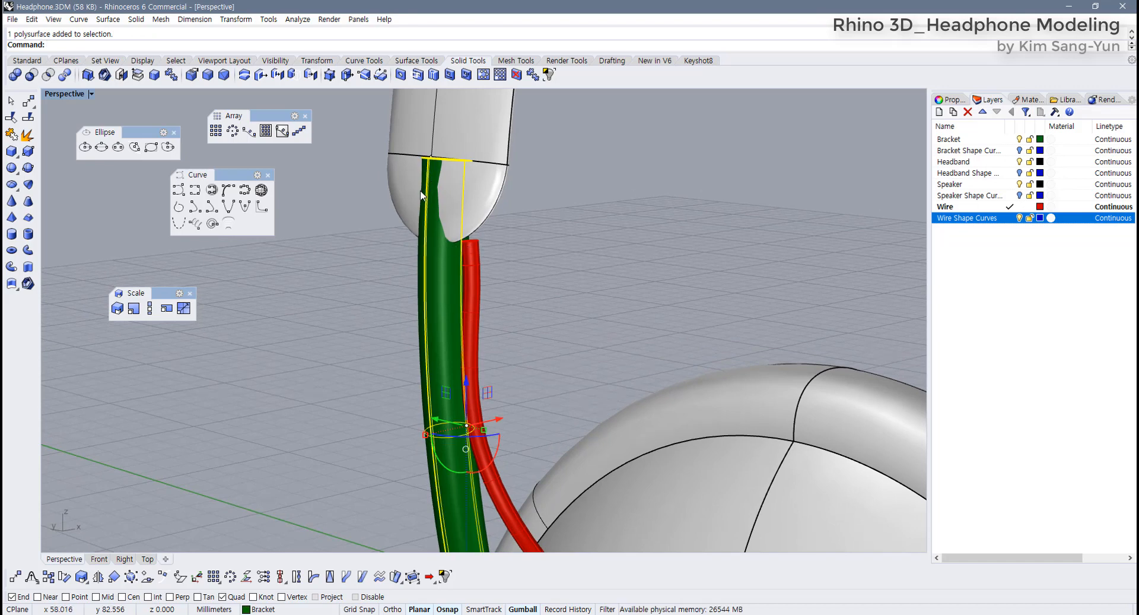
right_click_drag(421, 189, 512, 256)
scroll(586, 292, "up", 5)
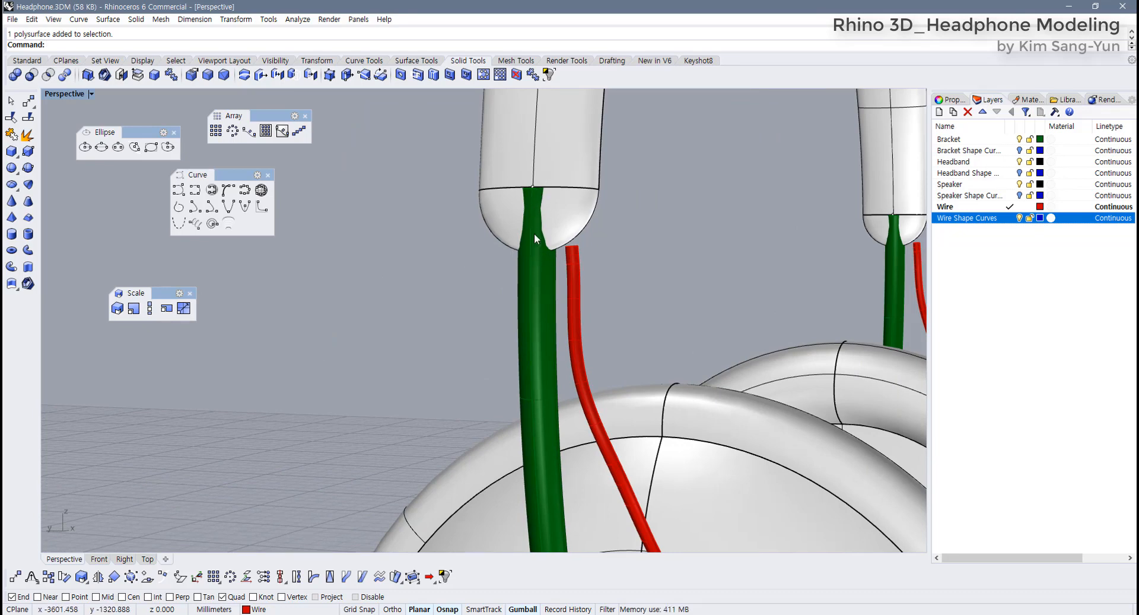
Draw a straight horizontal polyline across the lower part of the headband's rounded end in the Right view
double_click(65, 95)
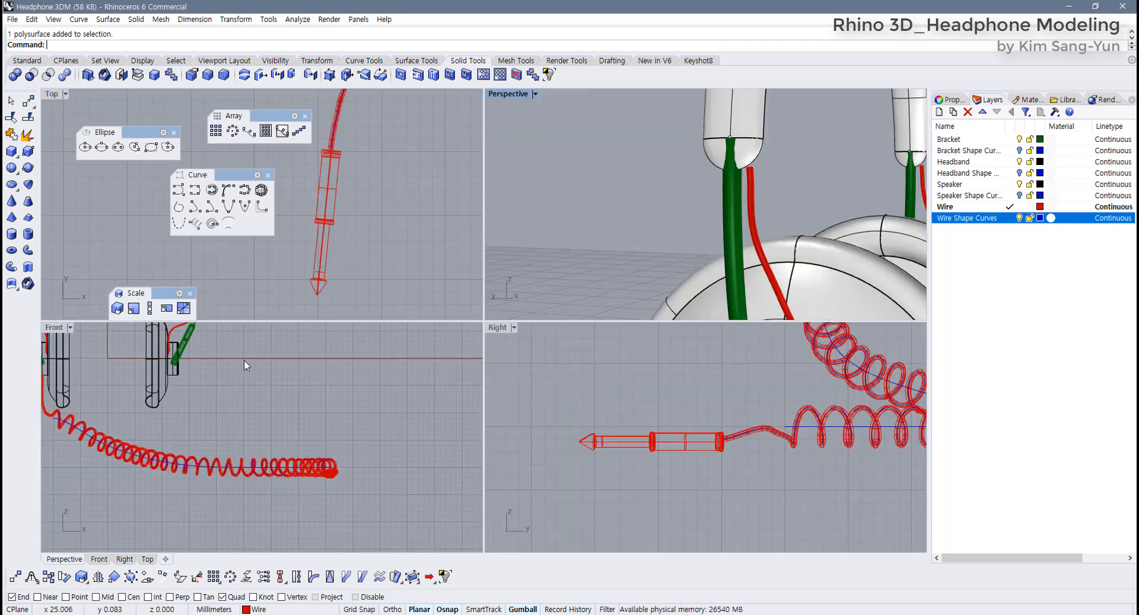
scroll(636, 429, "down", 5)
scroll(755, 457, "up", 10)
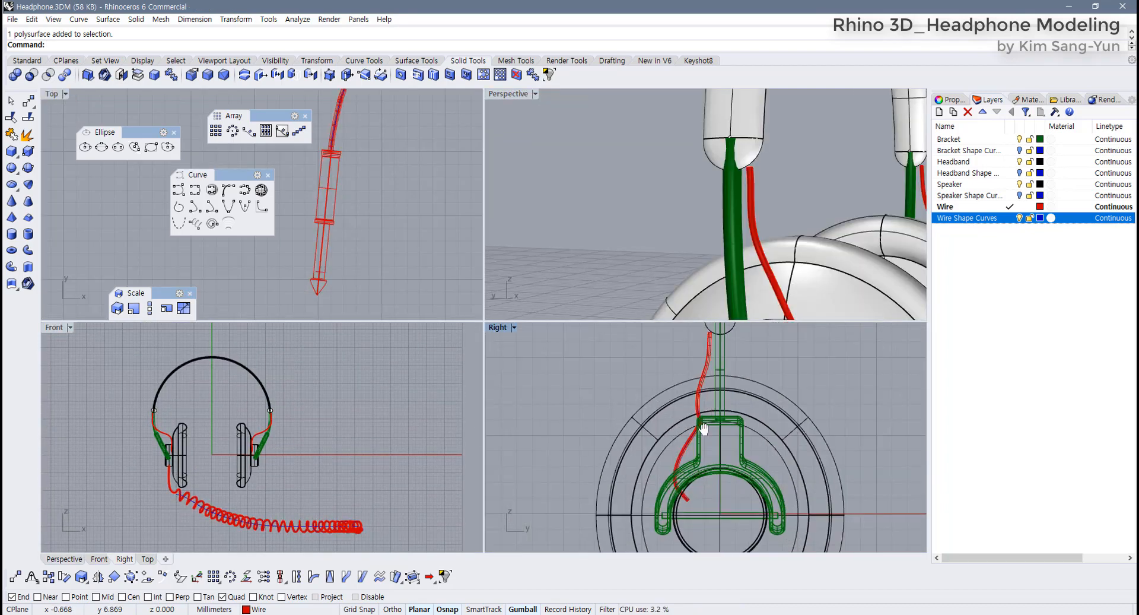
scroll(646, 432, "up", 5)
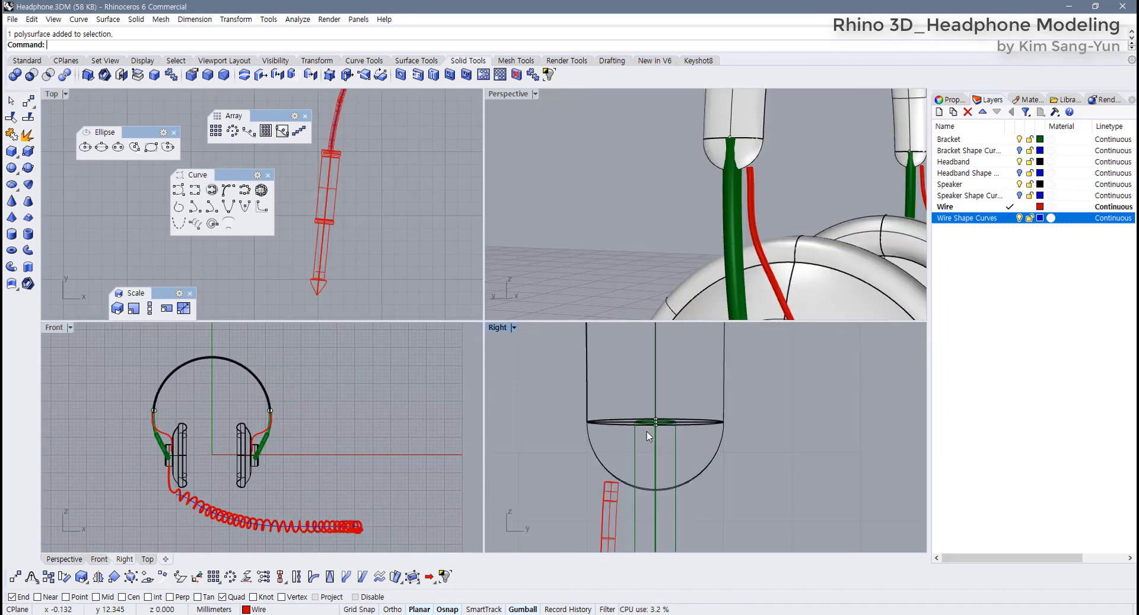
double_click(499, 327)
left_click(33, 63)
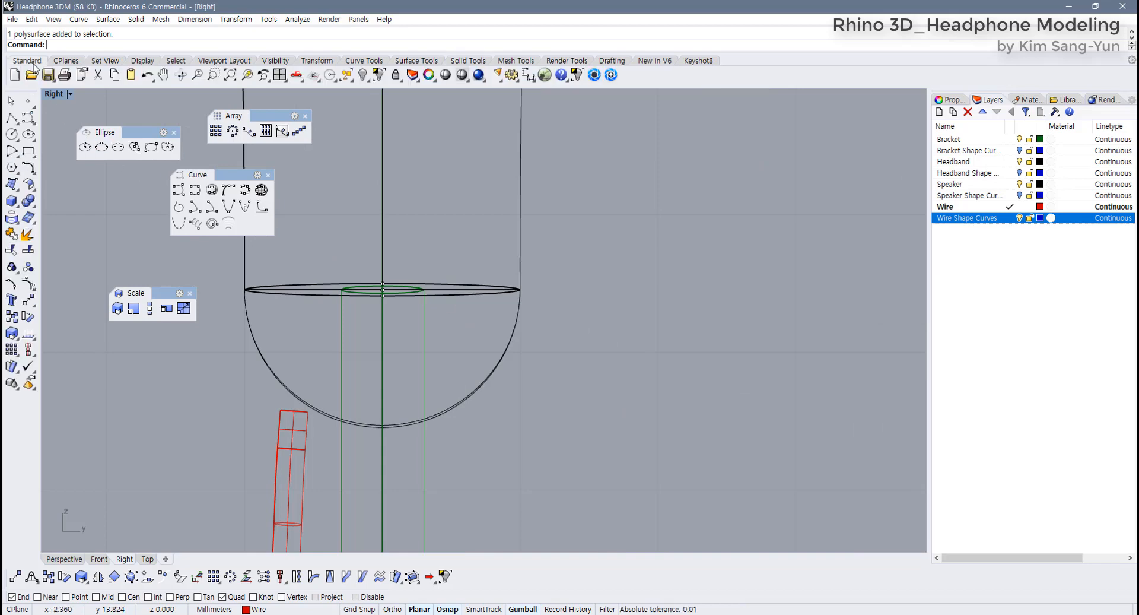
left_click(18, 120)
right_click_drag(278, 306, 325, 365)
right_click_drag(303, 444, 303, 395)
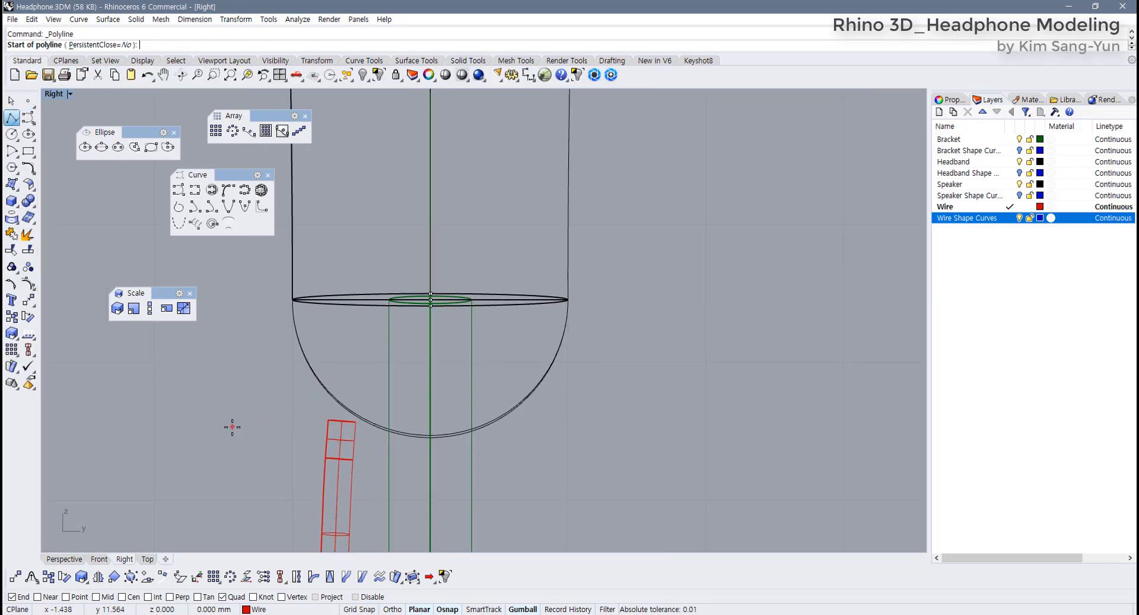
left_click(232, 426)
left_click(800, 412, "shift")
right_click(783, 425)
Move the horizontal line down to just below the headband's rounded end, crossing the bracket
left_click(673, 425)
right_click_drag(617, 401, 646, 389)
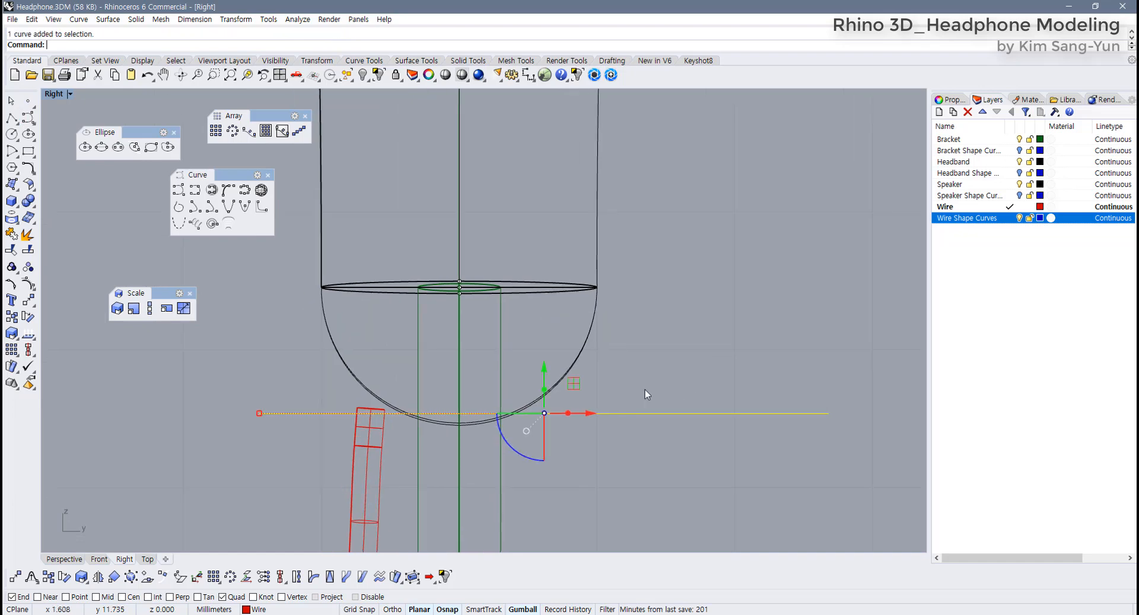
left_click_drag(578, 384, 547, 397)
right_click_drag(580, 490, 574, 446)
left_click_drag(573, 447, 480, 486)
right_click_drag(599, 444, 608, 418)
left_click_drag(621, 382, 586, 330)
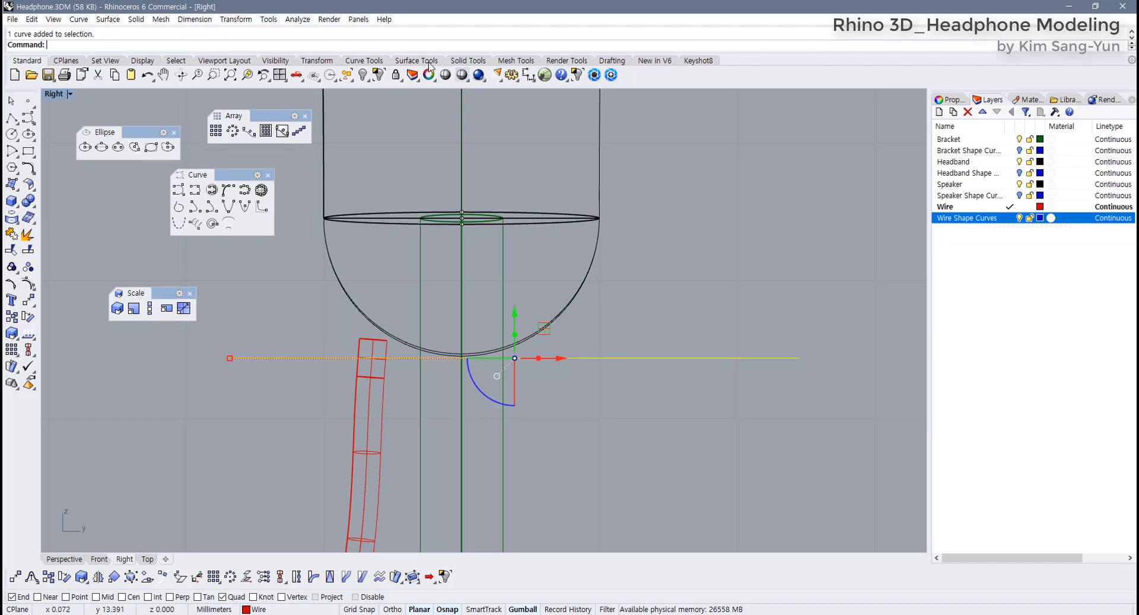
Wire-cut the brackets all the way through along the horizontal line and delete the pieces above it
left_click(466, 61)
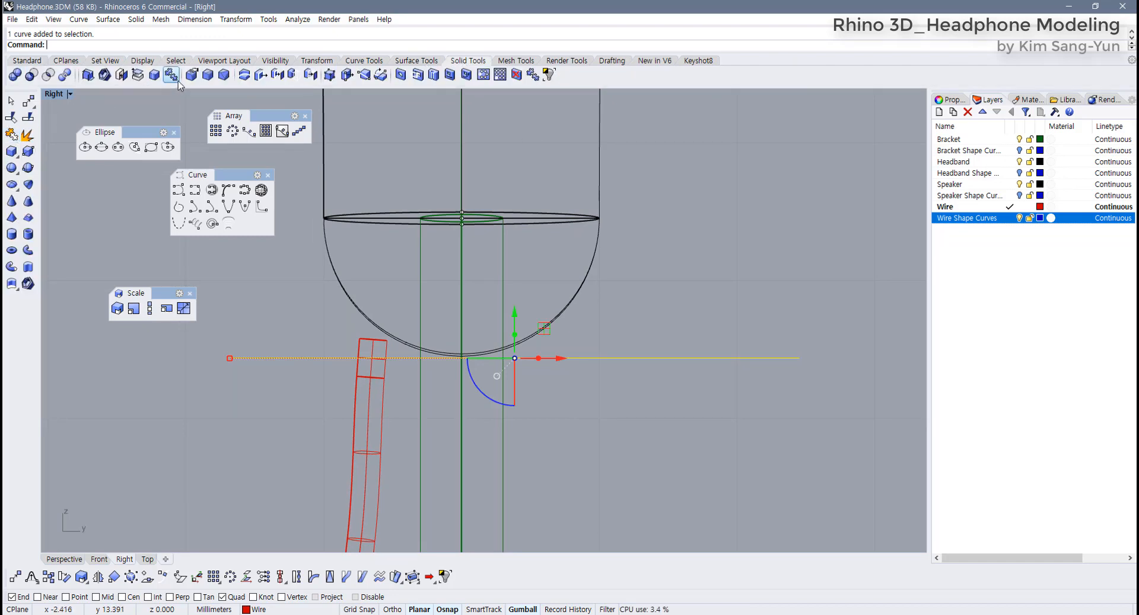
left_click(244, 74)
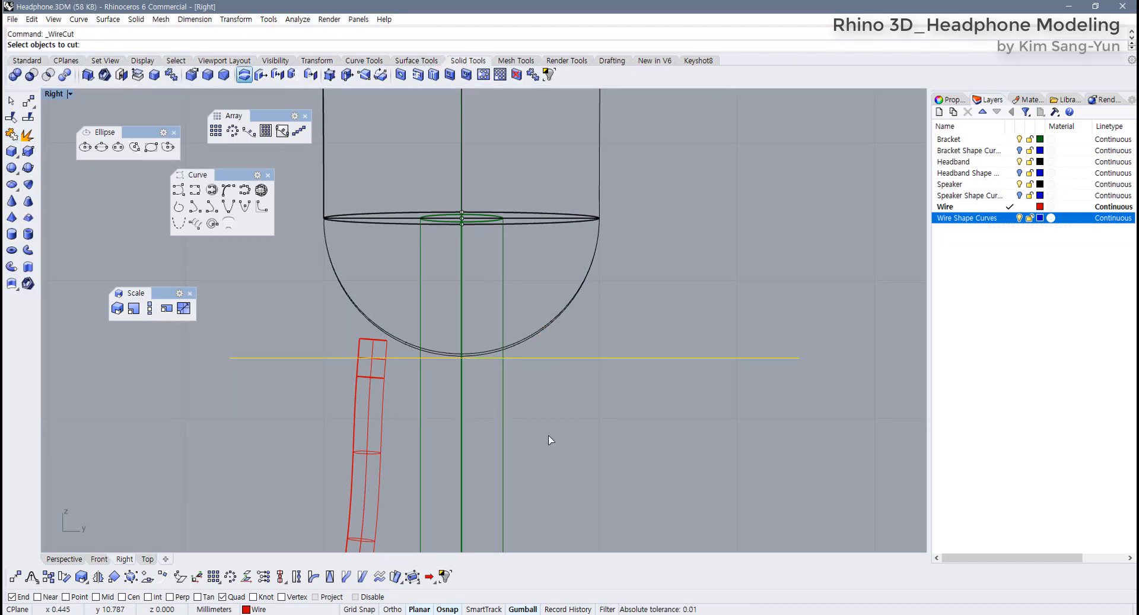
left_click_drag(506, 457, 492, 485)
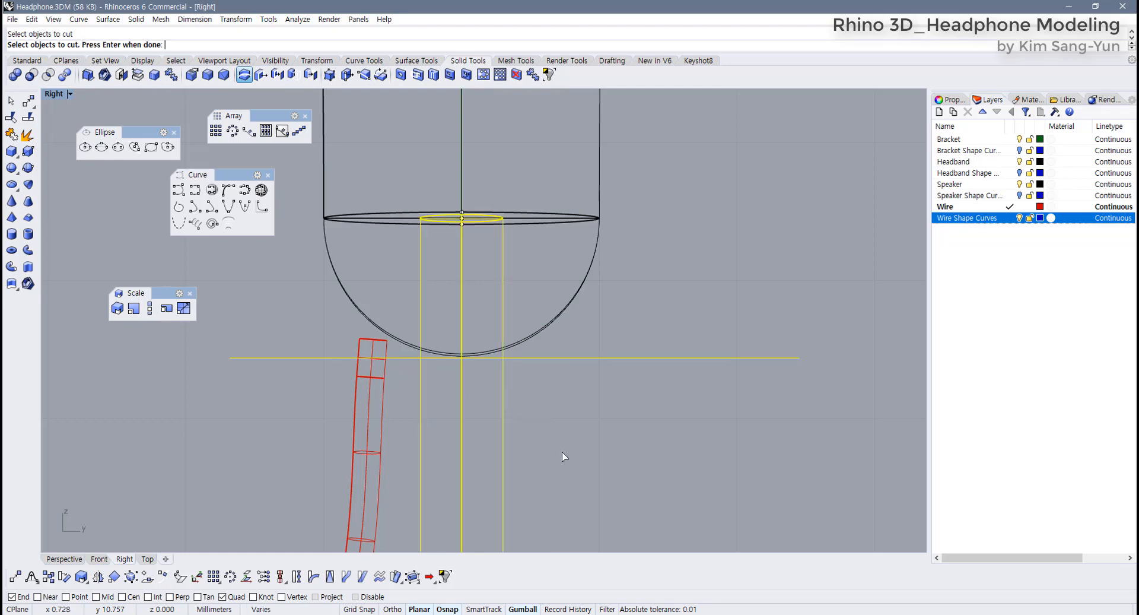
key("Return")
key("Return")
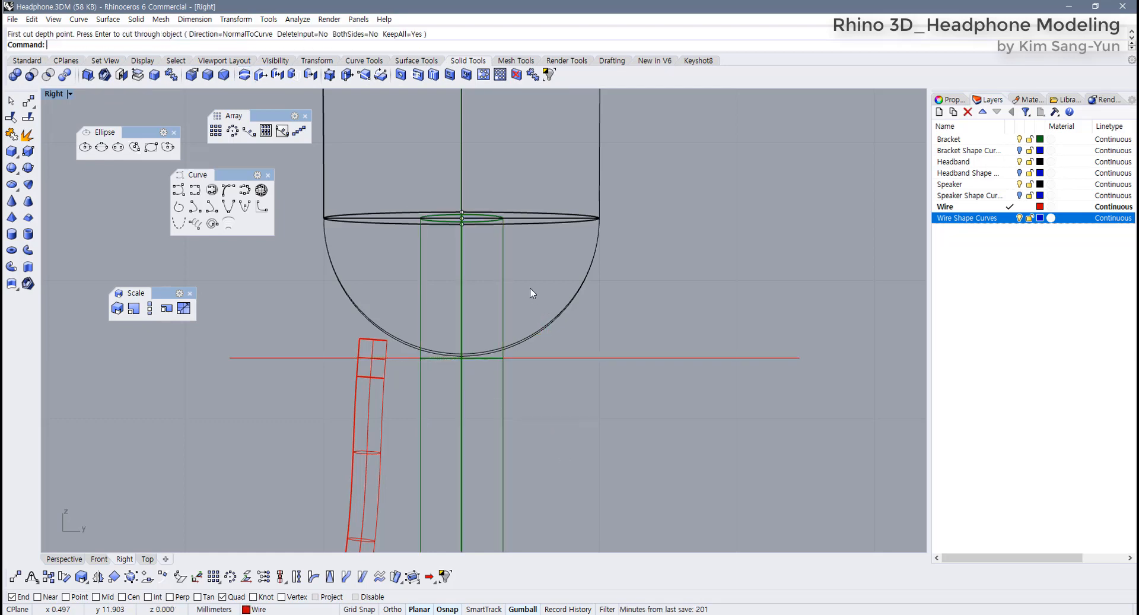
left_click_drag(498, 316, 499, 316)
key("Delete")
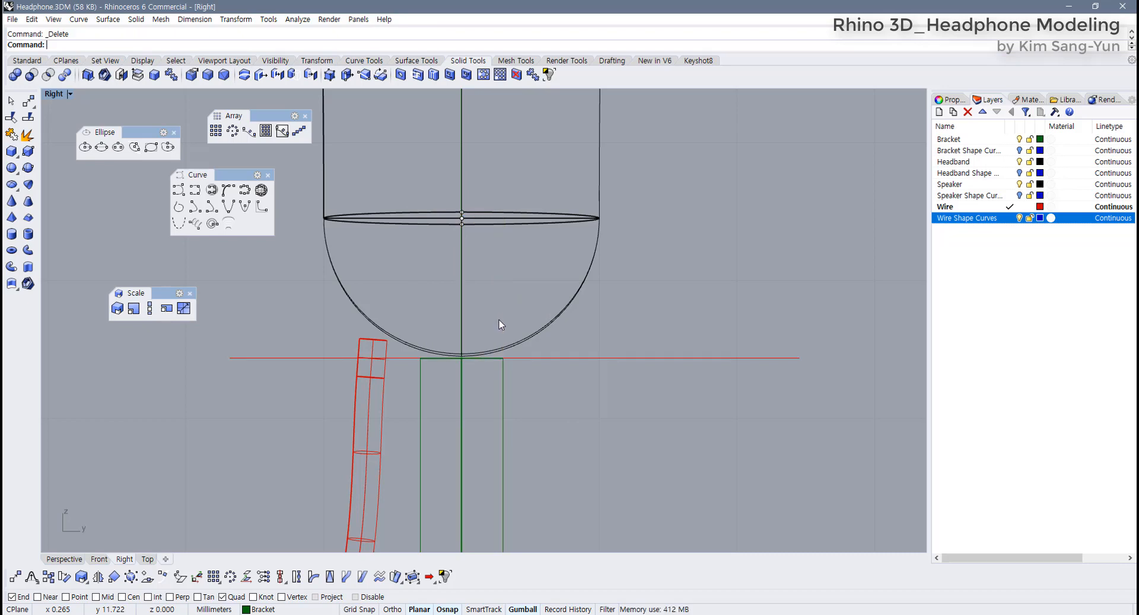
Examine in the Perspective view how the cut bracket and the wire meet the headband's rounded end
double_click(60, 95)
right_click_drag(699, 181, 610, 201, "shift")
scroll(797, 201, "up", 2)
left_click(799, 201)
left_click(900, 179)
right_click_drag(899, 180, 602, 146)
double_click(513, 98)
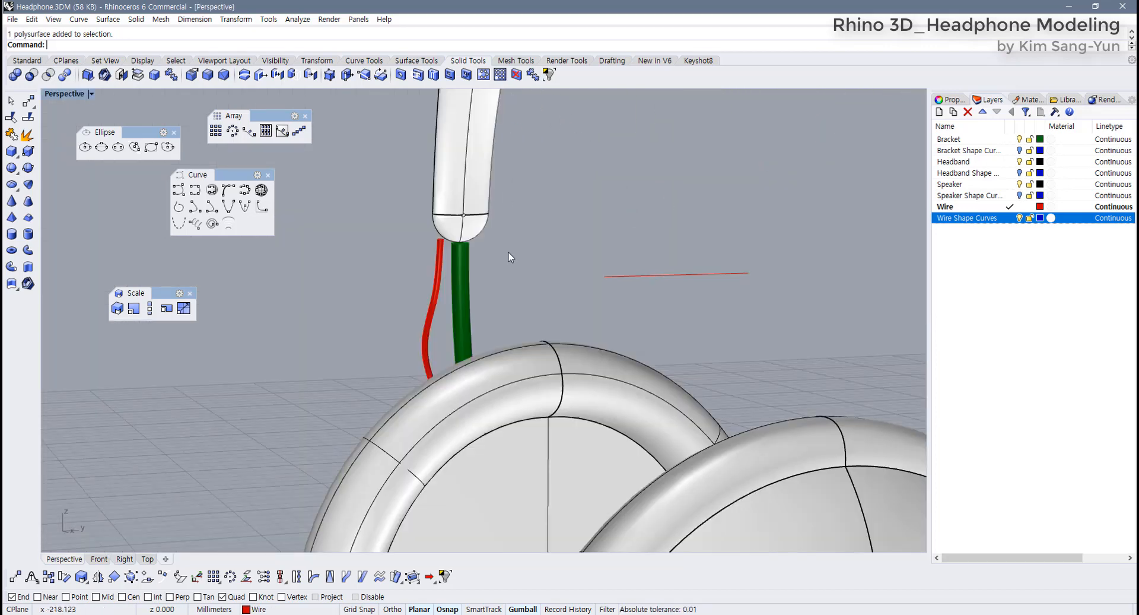
right_click_drag(508, 256, 555, 315)
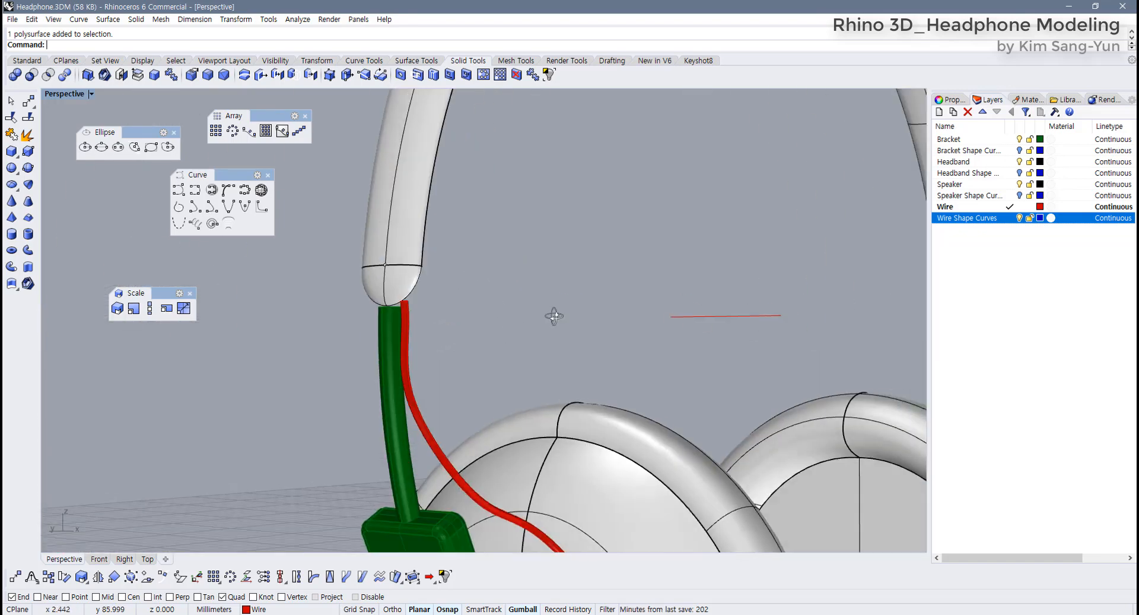
scroll(427, 317, "up", 3)
right_click_drag(415, 323, 543, 344, "shift")
right_click_drag(543, 344, 461, 314)
scroll(500, 340, "up", 4)
scroll(497, 335, "up", 4)
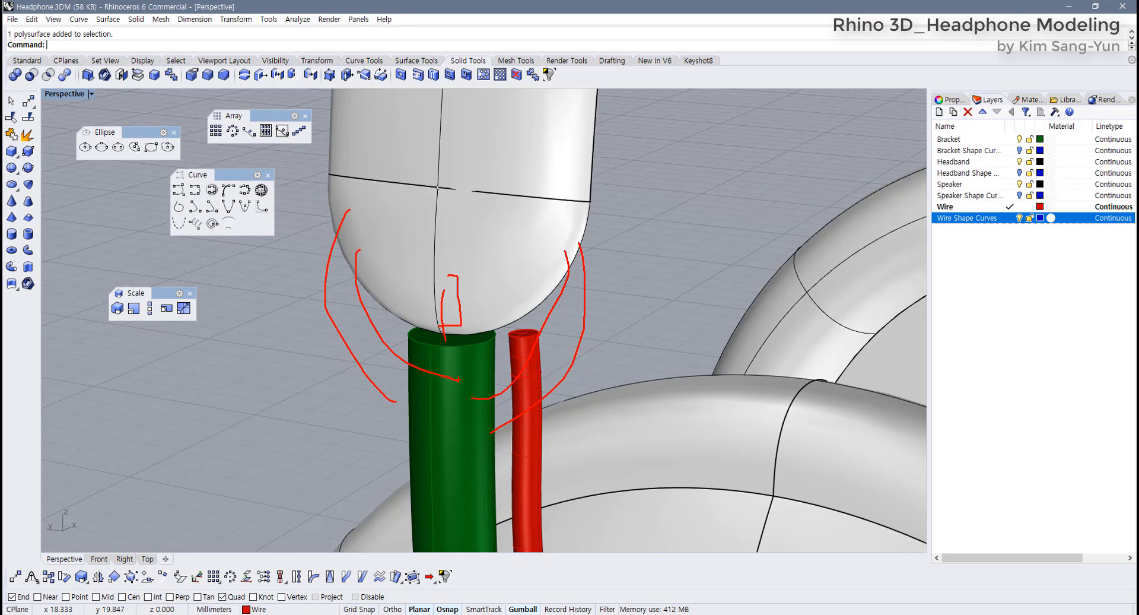
Delete the horizontal cutting line left between the two sides of the headband
scroll(445, 372, "down", 10)
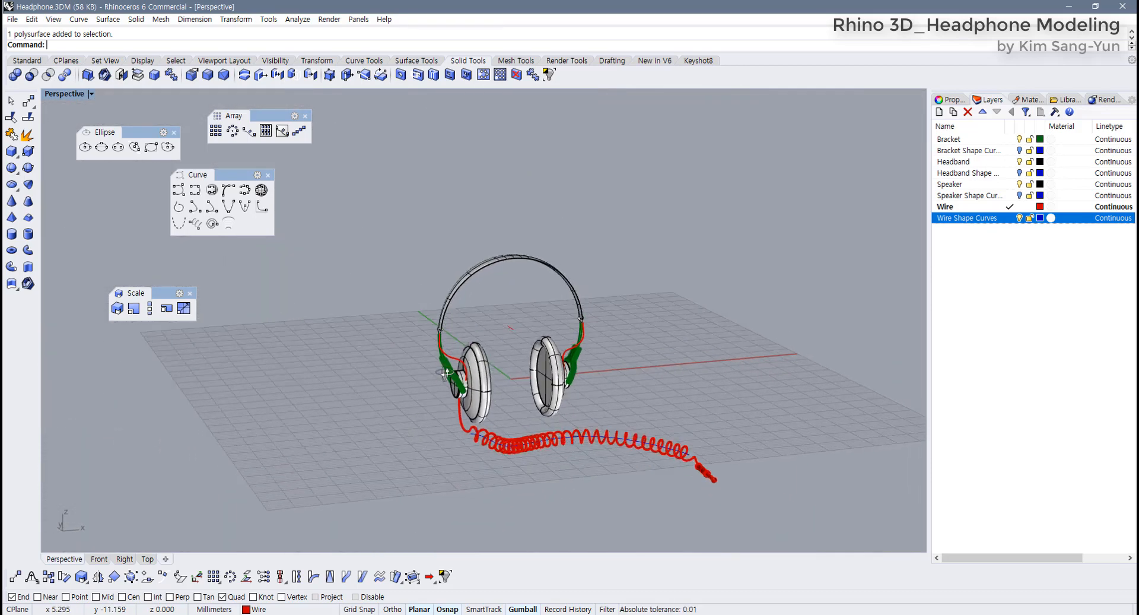
right_click_drag(445, 373, 502, 342)
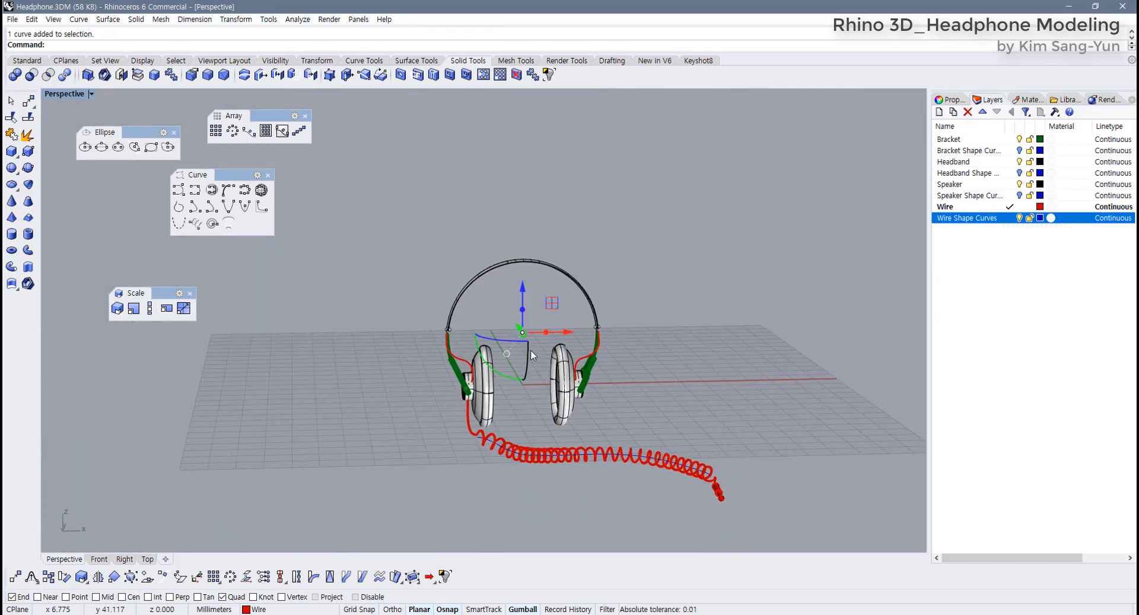
key("Delete")
Inspect the headphones from both sides and check the speaker bodies around their inner round faces
right_click_drag(410, 355, 462, 342)
scroll(460, 342, "up", 8)
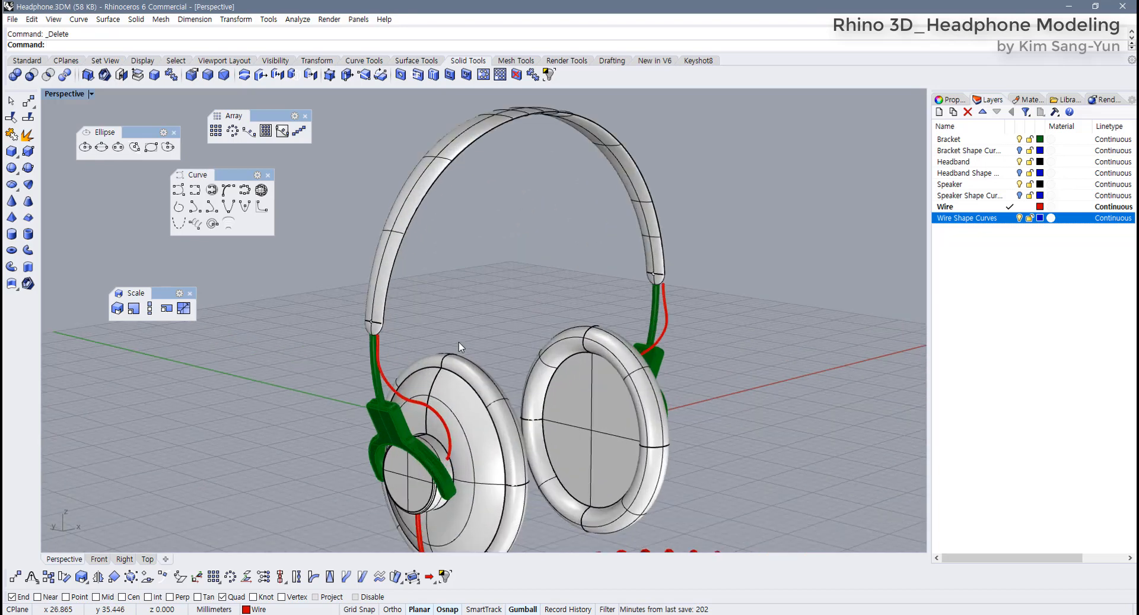
scroll(440, 326, "down", 4)
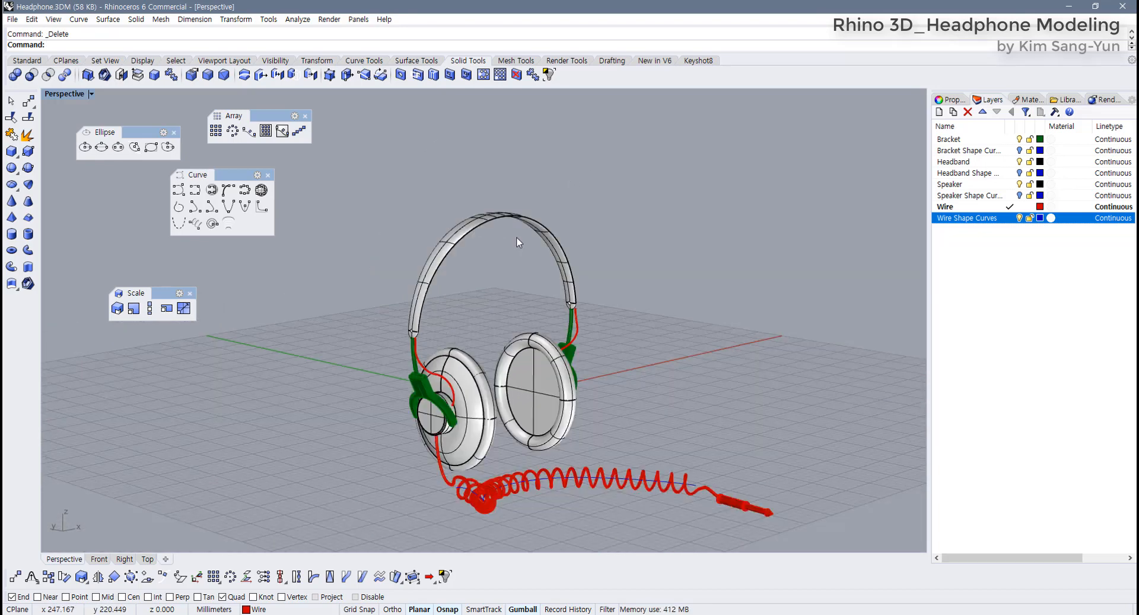
right_click_drag(519, 242, 419, 354)
scroll(469, 352, "up", 4)
right_click_drag(517, 352, 439, 356)
scroll(438, 357, "up", 5)
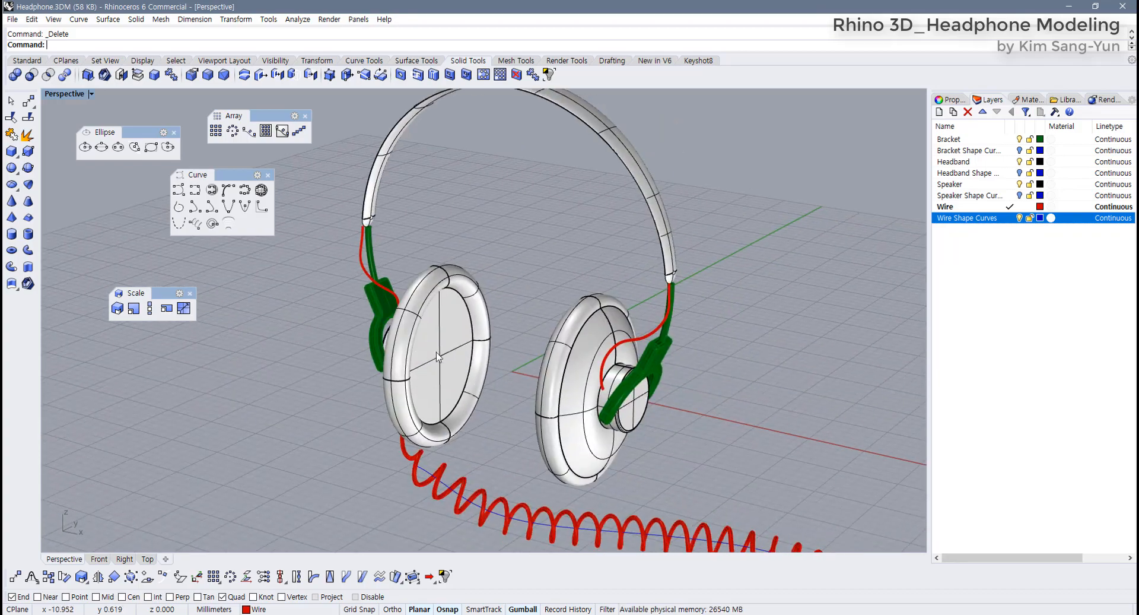
scroll(438, 356, "up", 4)
left_click(442, 350)
left_click(562, 265)
right_click_drag(374, 336, 422, 261)
left_click(423, 261)
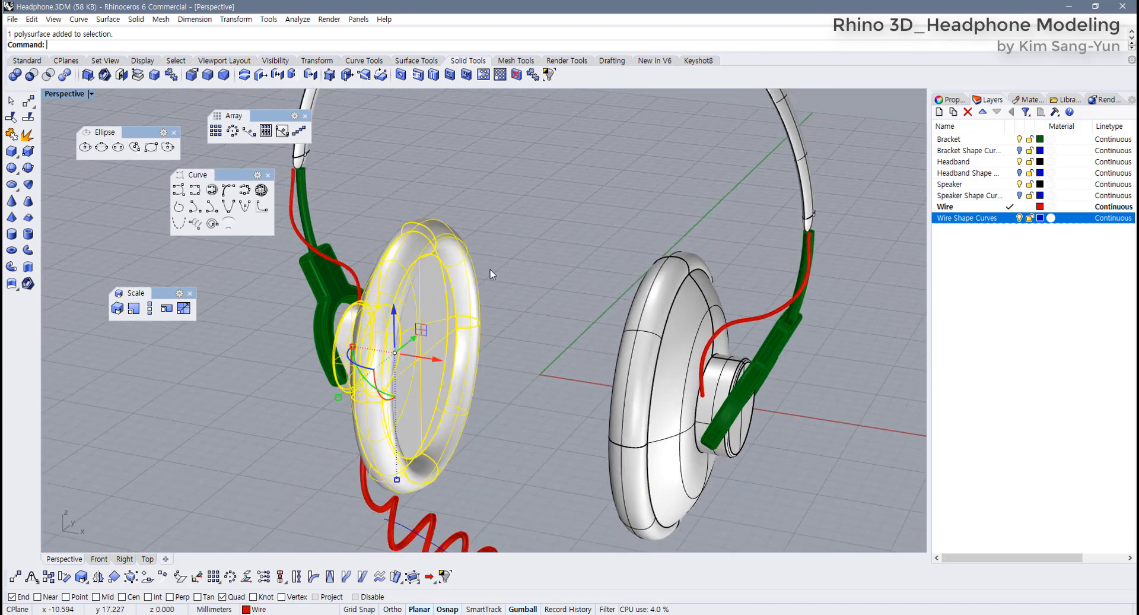
left_click(490, 269)
right_click_drag(490, 269, 362, 314)
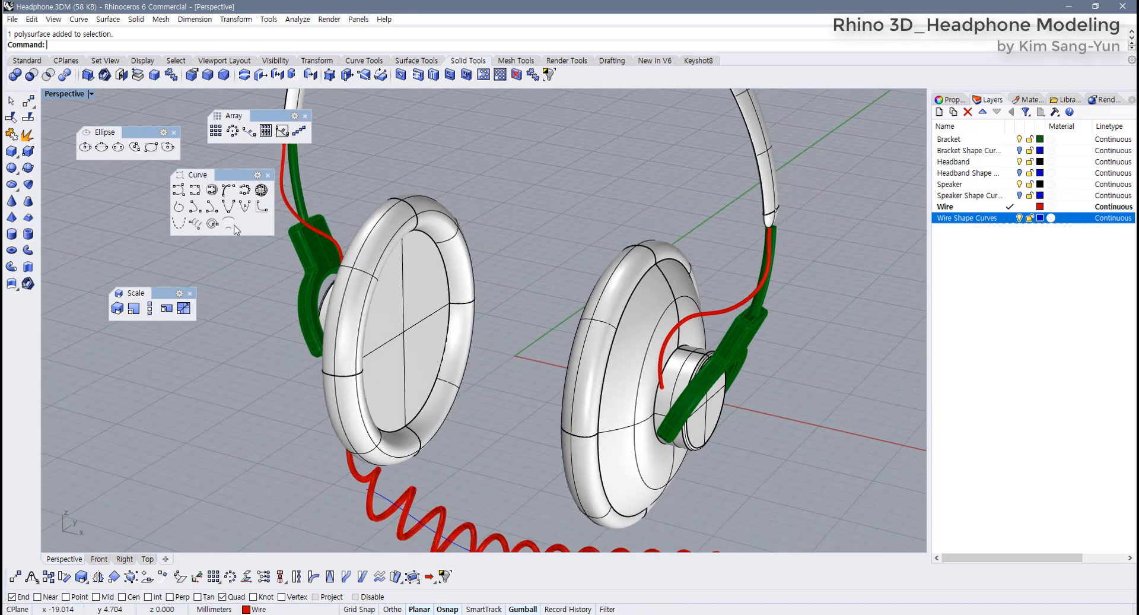
Extract the flat round inner face from each of the two speaker polysurfaces
right_click(28, 135)
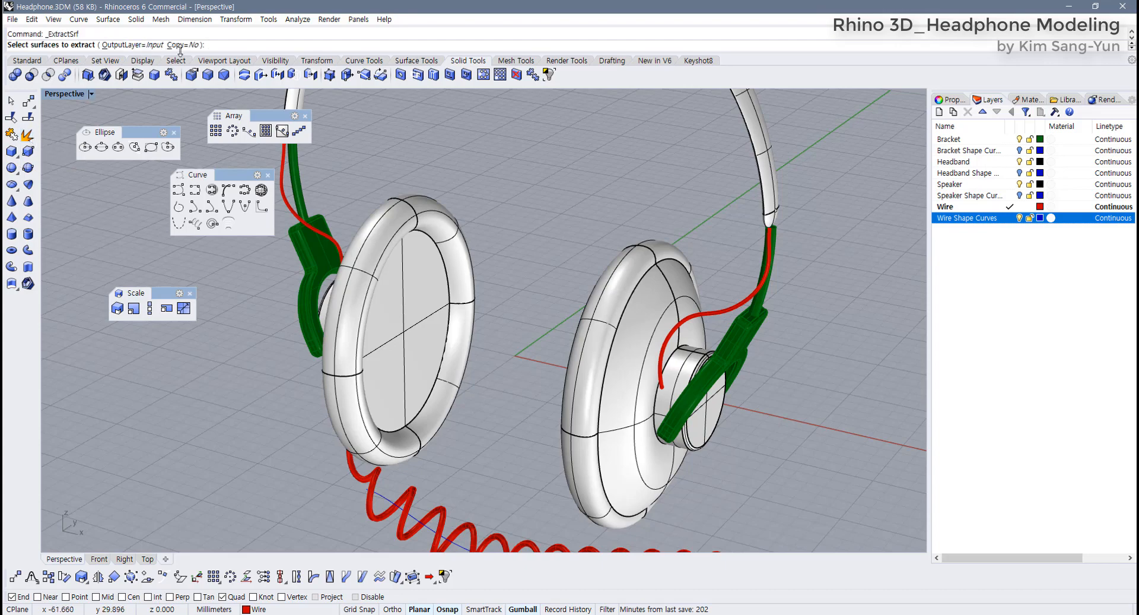
left_click(385, 306)
right_click_drag(387, 308, 912, 255)
left_click(532, 327)
key("Return")
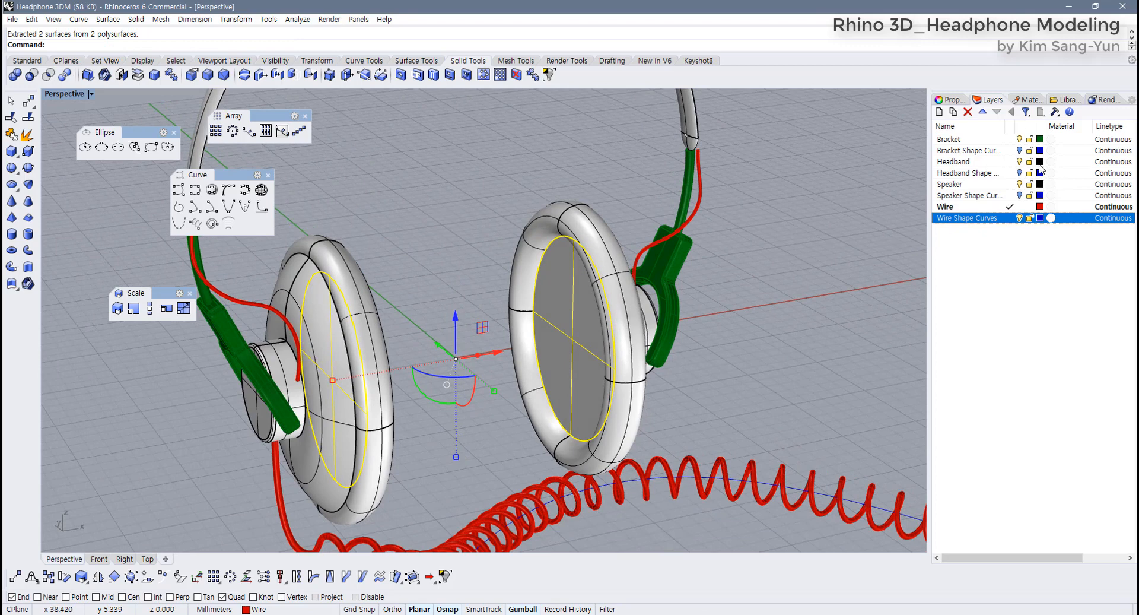
Set the display color of the two extracted speaker faces to Cyan
left_click(952, 99)
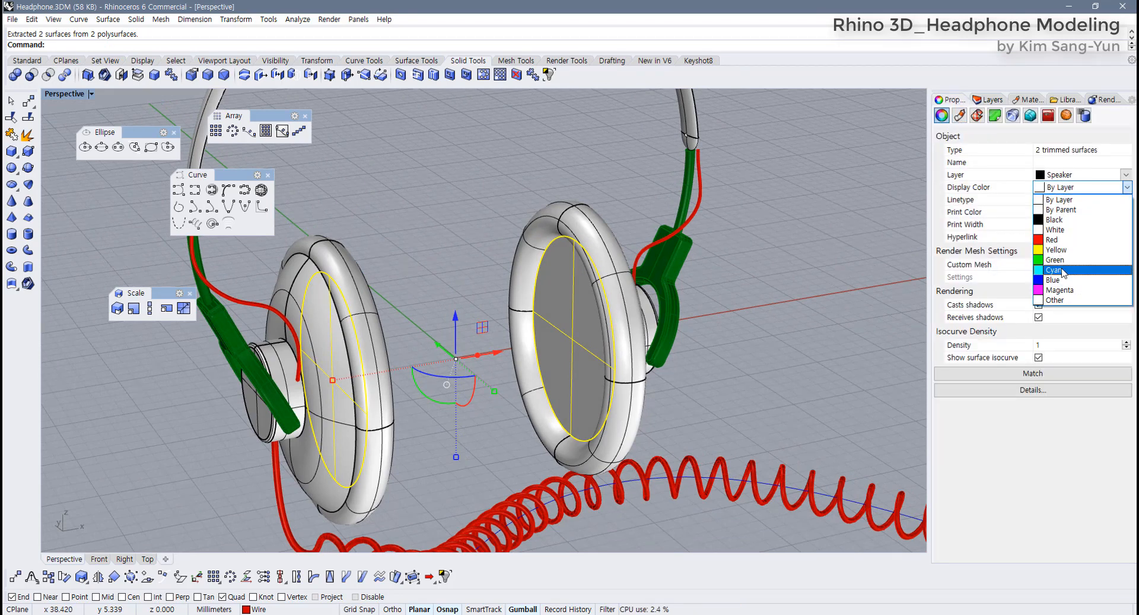
left_click(1062, 271)
left_click(678, 379)
Inspect the recolored speaker faces up close and view the complete headphones with the coiled cable and plug
right_click_drag(678, 379, 467, 374)
scroll(632, 352, "down", 6)
scroll(608, 351, "down", 4)
scroll(600, 370, "up", 4)
right_click_drag(600, 370, 508, 312, "shift")
right_click_drag(509, 312, 460, 308)
scroll(515, 454, "up", 8)
right_click_drag(468, 450, 560, 409)
scroll(514, 412, "down", 6)
scroll(517, 416, "down", 4)
scroll(348, 413, "down", 2)
right_click_drag(380, 417, 424, 426)
right_click_drag(388, 387, 472, 439, "shift")
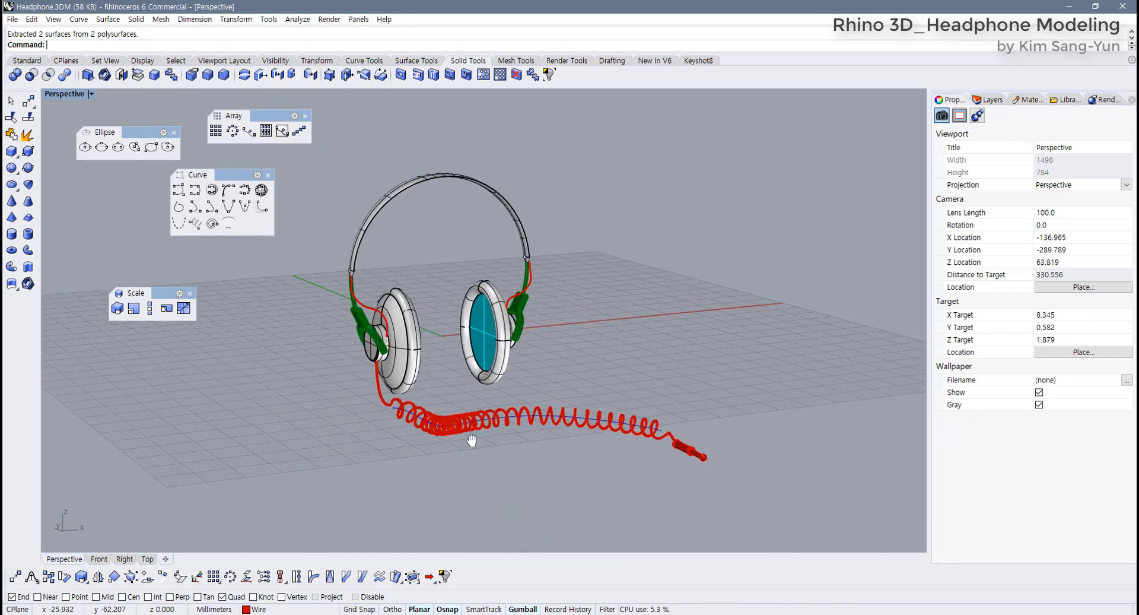